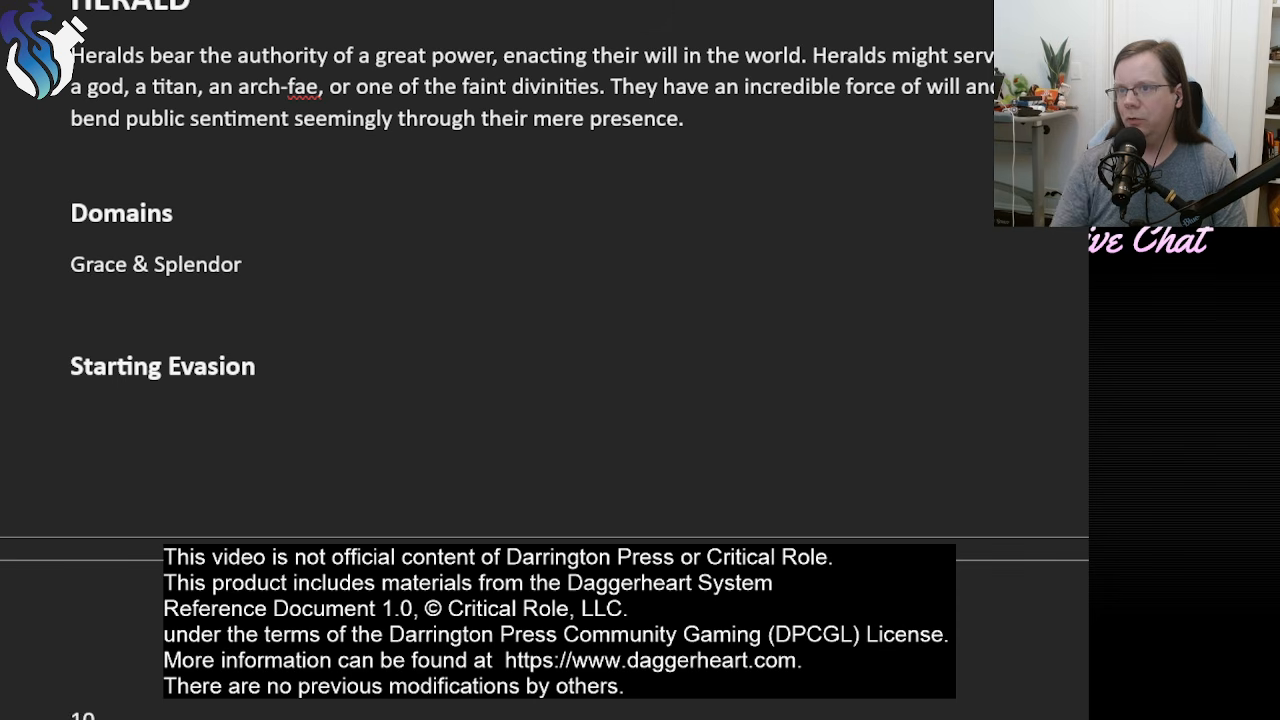
Review the Herald class description, its domains, and the Starting Evasion and Starting HP values.
{"action": "scroll", "coordinate": [544, 300], "scroll_direction": "up", "scroll_amount": 3}
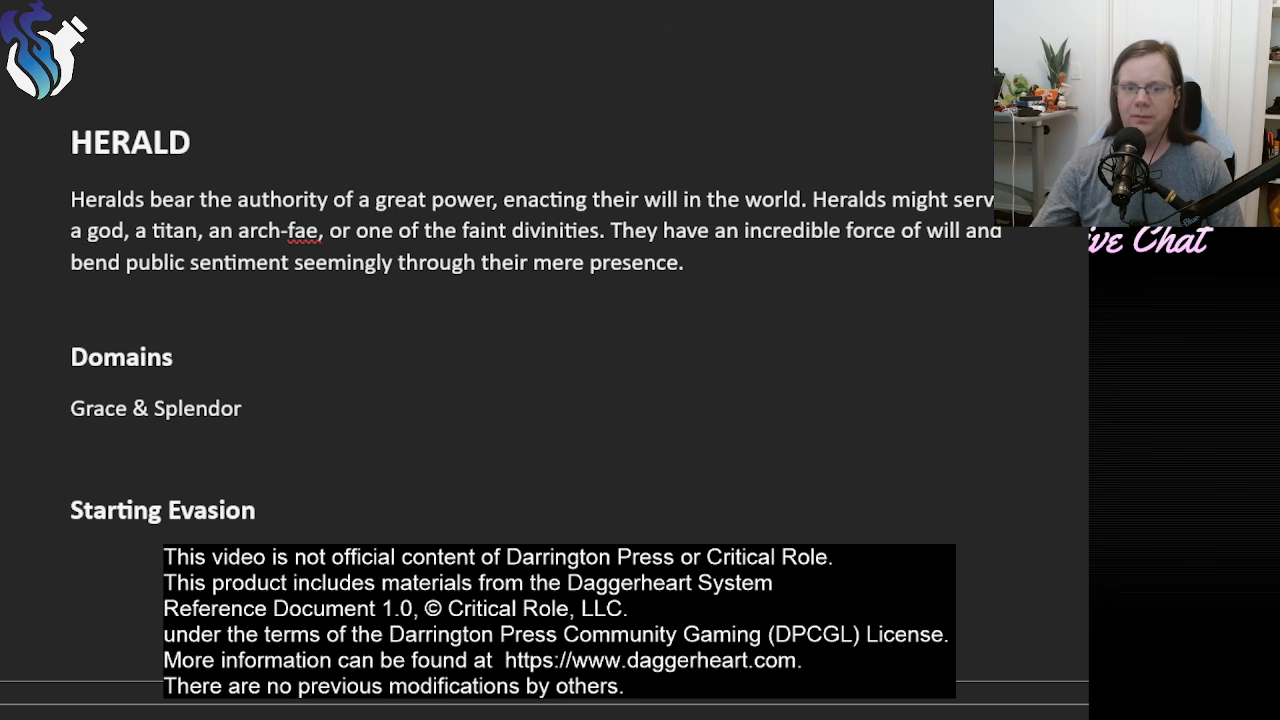
{"action": "scroll", "coordinate": [335, 404], "scroll_direction": "up", "scroll_amount": 1}
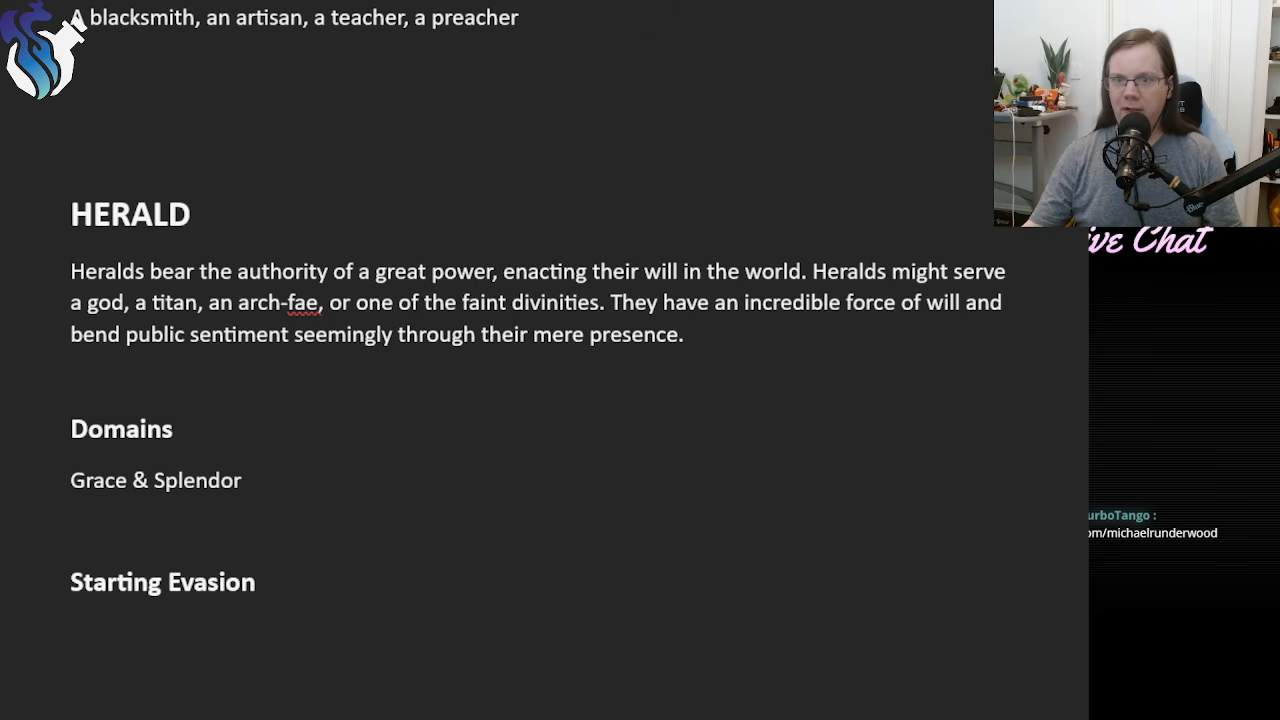
{"action": "scroll", "coordinate": [545, 425], "scroll_direction": "down", "scroll_amount": 1}
{"action": "scroll", "coordinate": [258, 200], "scroll_direction": "down", "scroll_amount": 3}
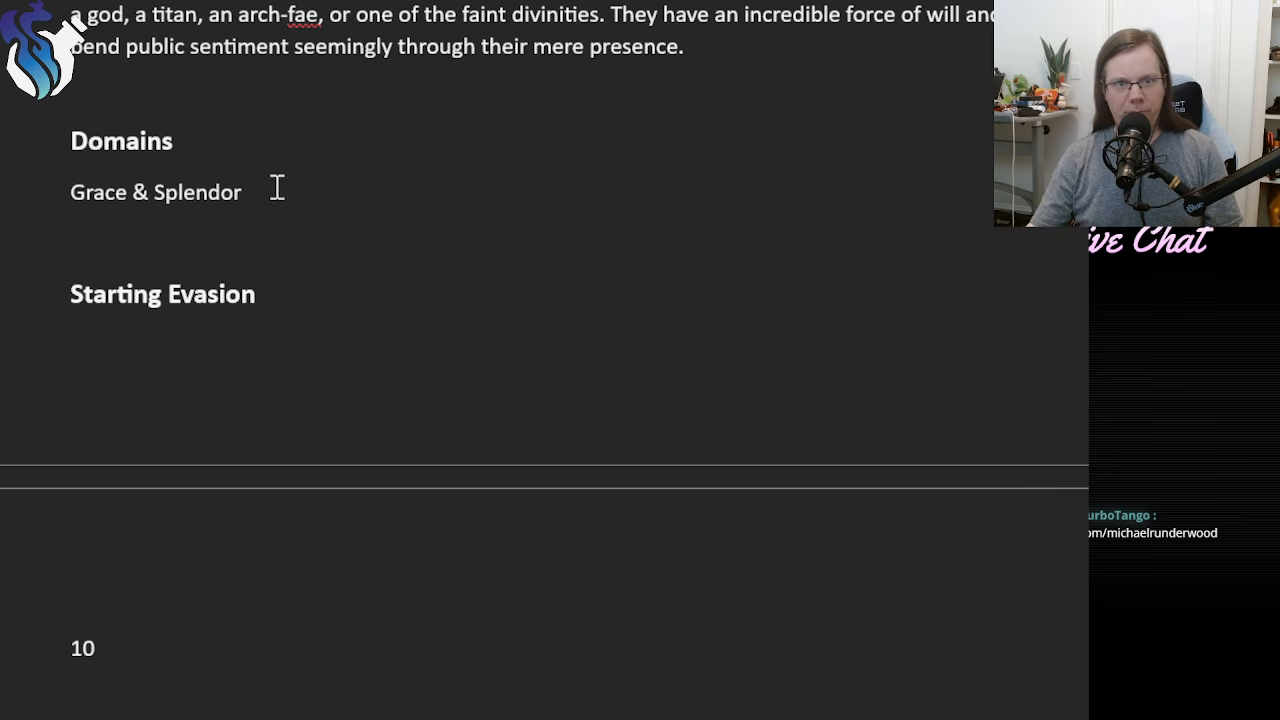
{"action": "scroll", "coordinate": [382, 316], "scroll_direction": "down", "scroll_amount": 4}
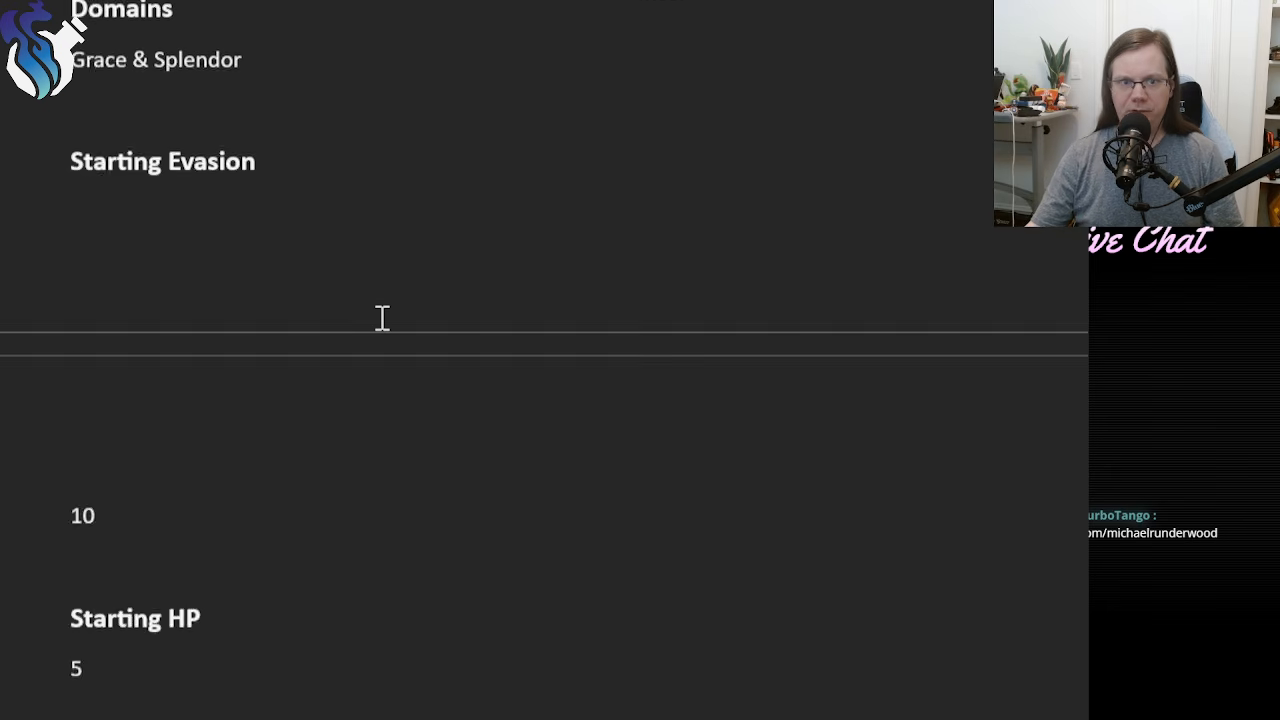
{"action": "scroll", "coordinate": [382, 316], "scroll_direction": "up", "scroll_amount": 1}
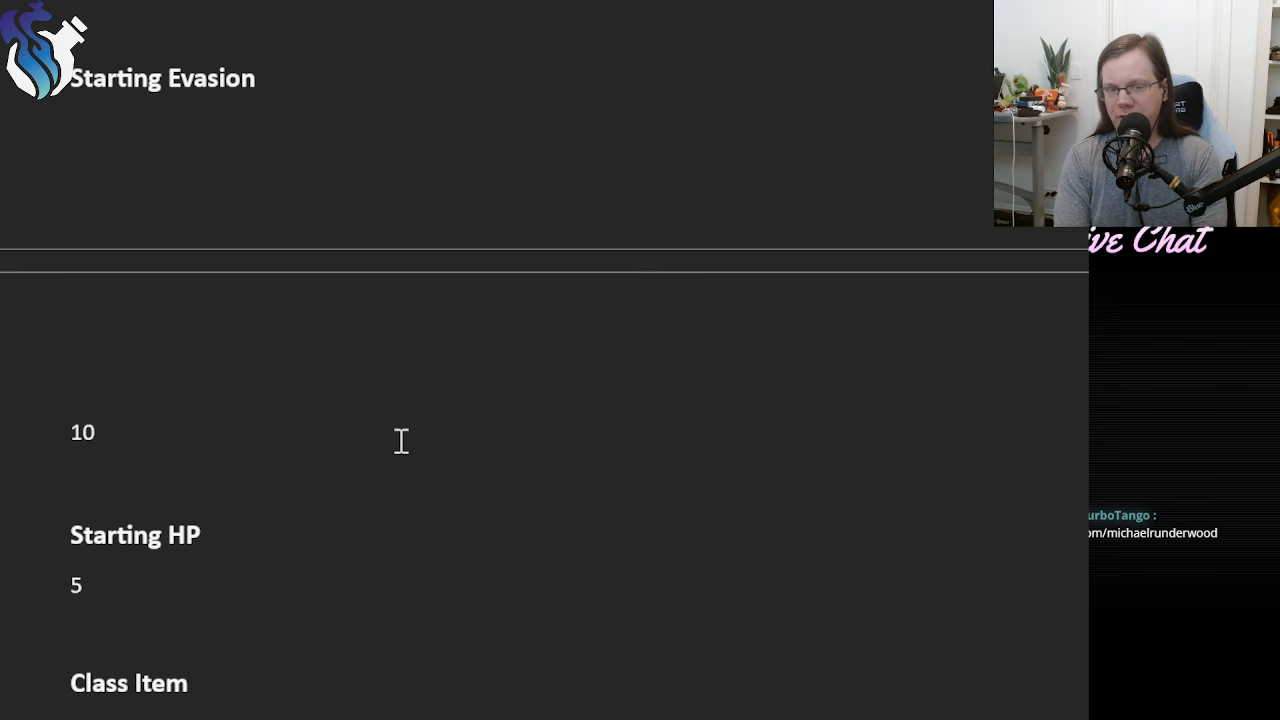
{"action": "left_click_drag", "start_coordinate": [94, 586], "coordinate": [78, 585]}
{"action": "left_click", "coordinate": [97, 586]}
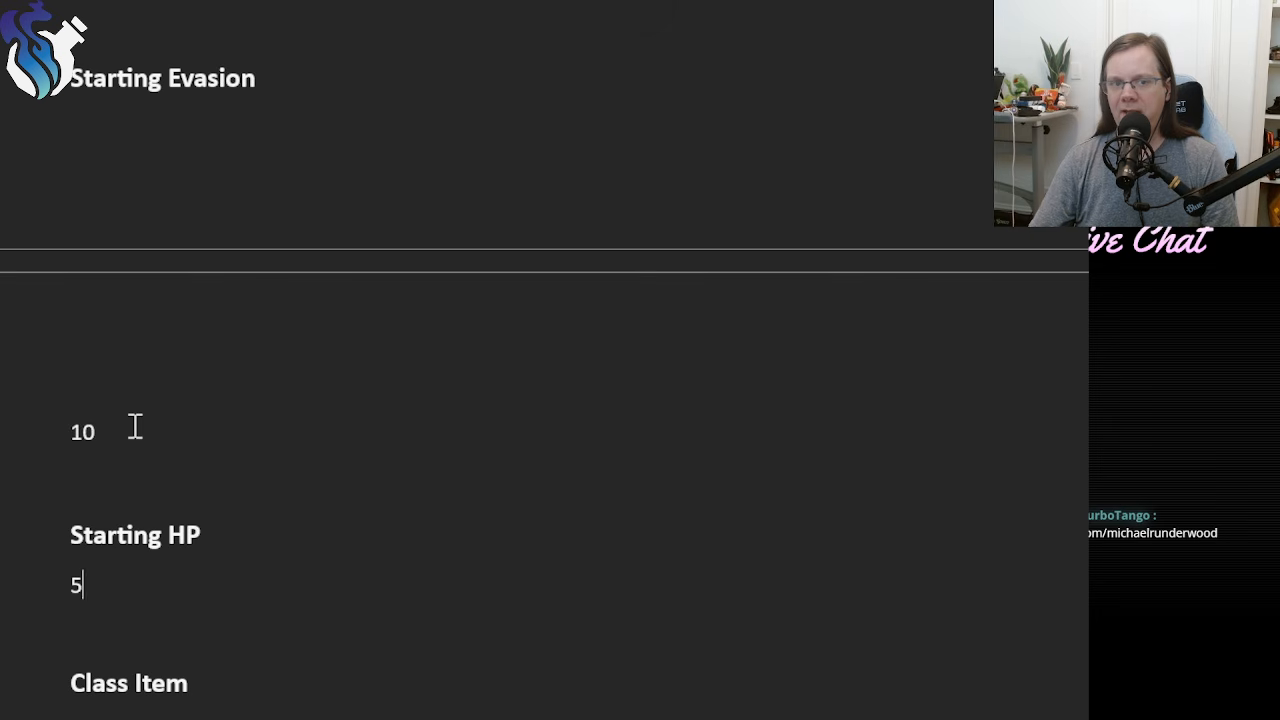
{"action": "left_click_drag", "start_coordinate": [134, 426], "coordinate": [23, 426]}
{"action": "left_click", "coordinate": [222, 440]}
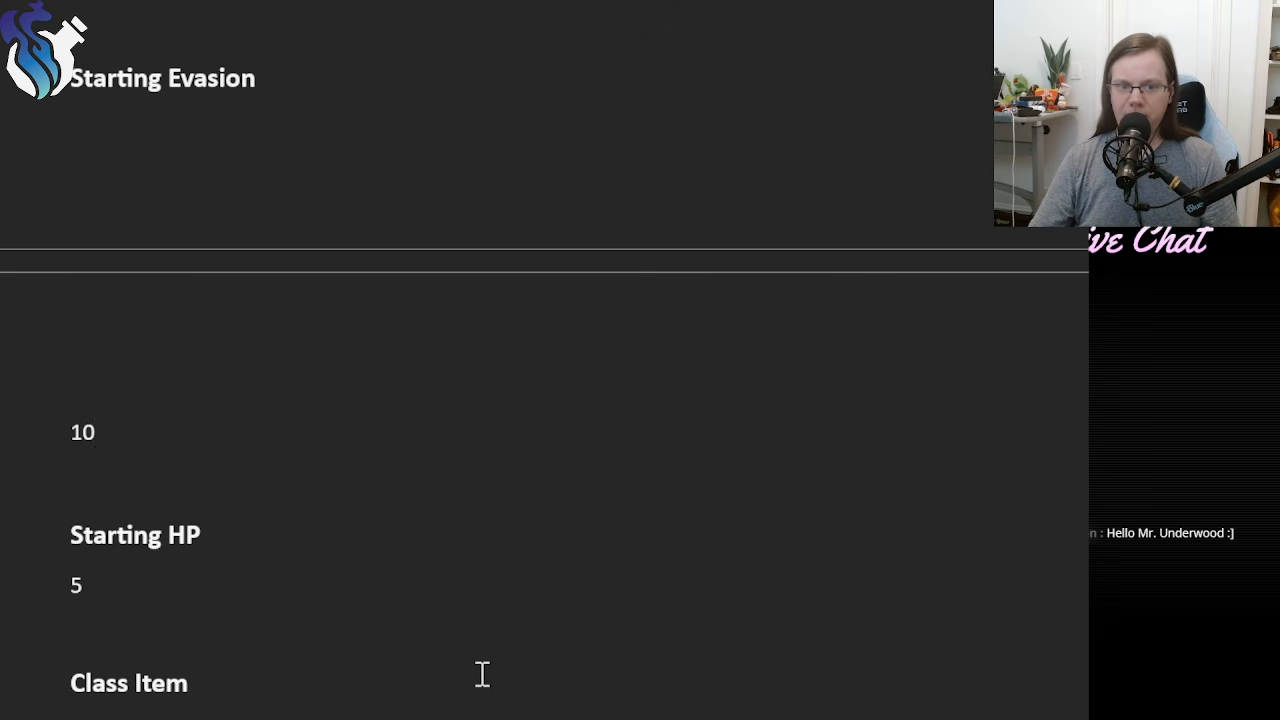
Review the Herald's Class Item and the Awe-Inspiring Hope Feature, including its Hope cost and its effect on targets.
{"action": "scroll", "coordinate": [480, 665], "scroll_direction": "down", "scroll_amount": 3}
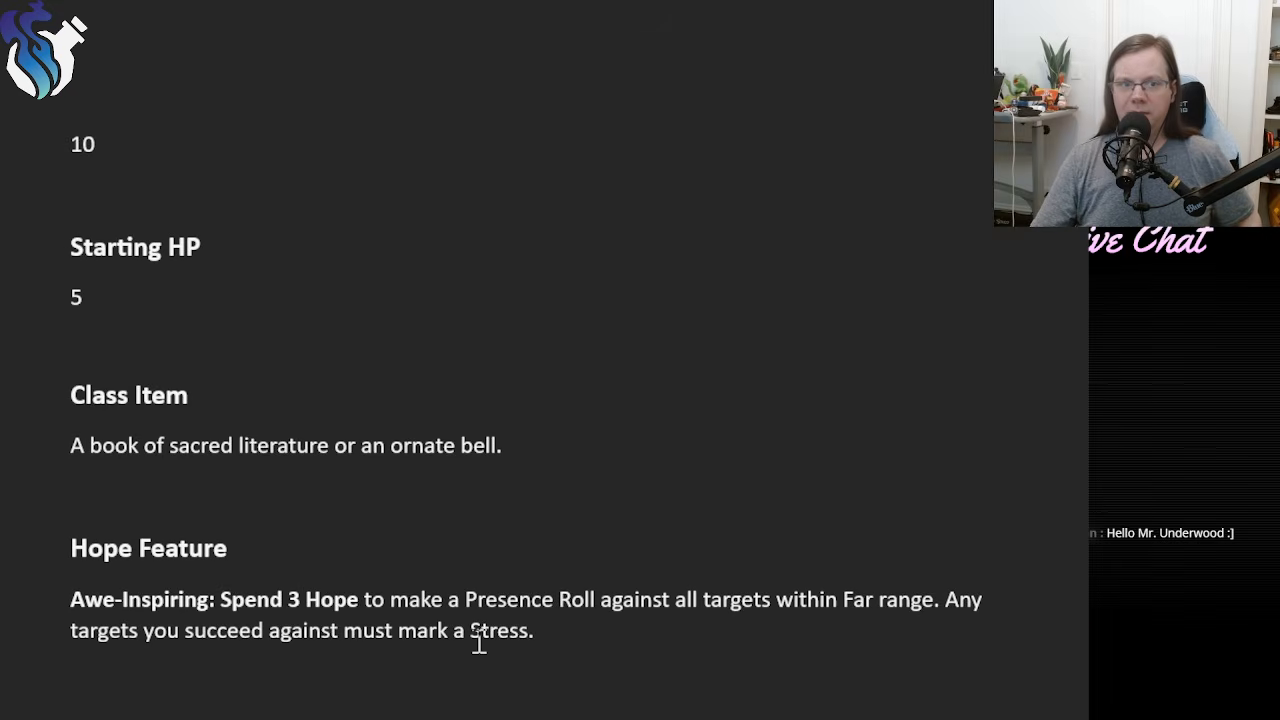
{"action": "scroll", "coordinate": [479, 640], "scroll_direction": "down", "scroll_amount": 2}
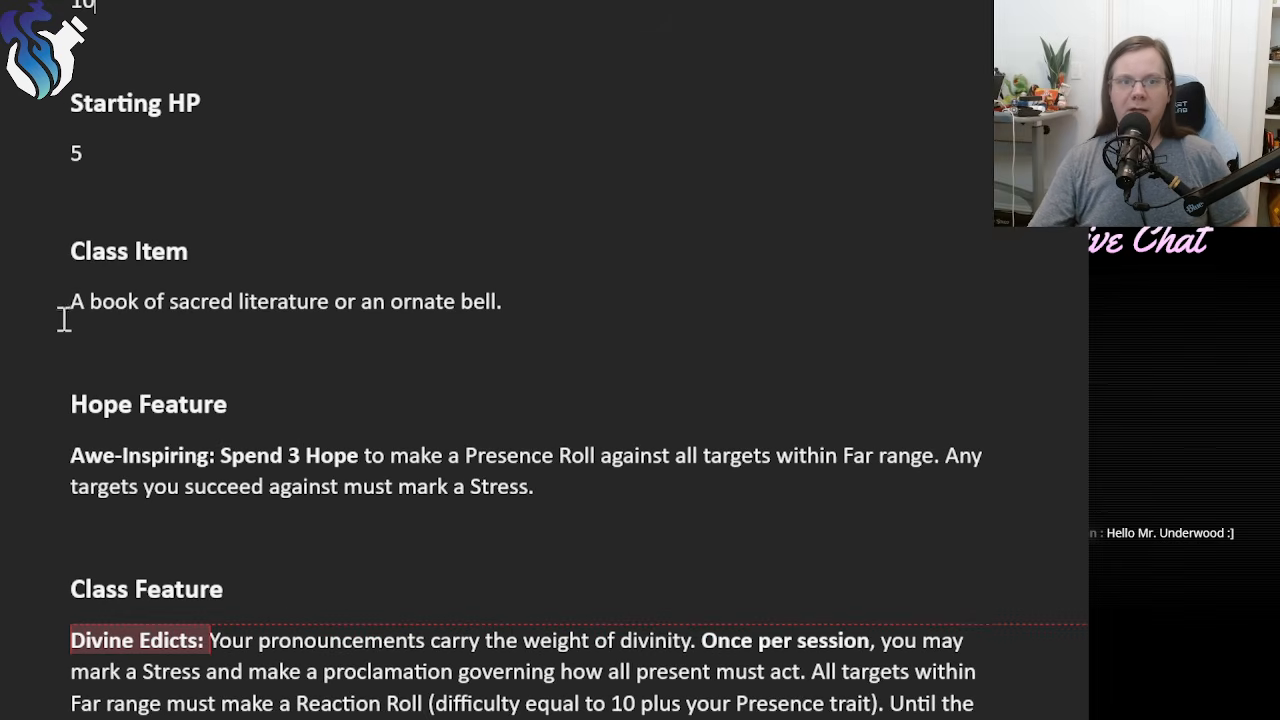
{"action": "left_click_drag", "start_coordinate": [70, 300], "coordinate": [508, 303]}
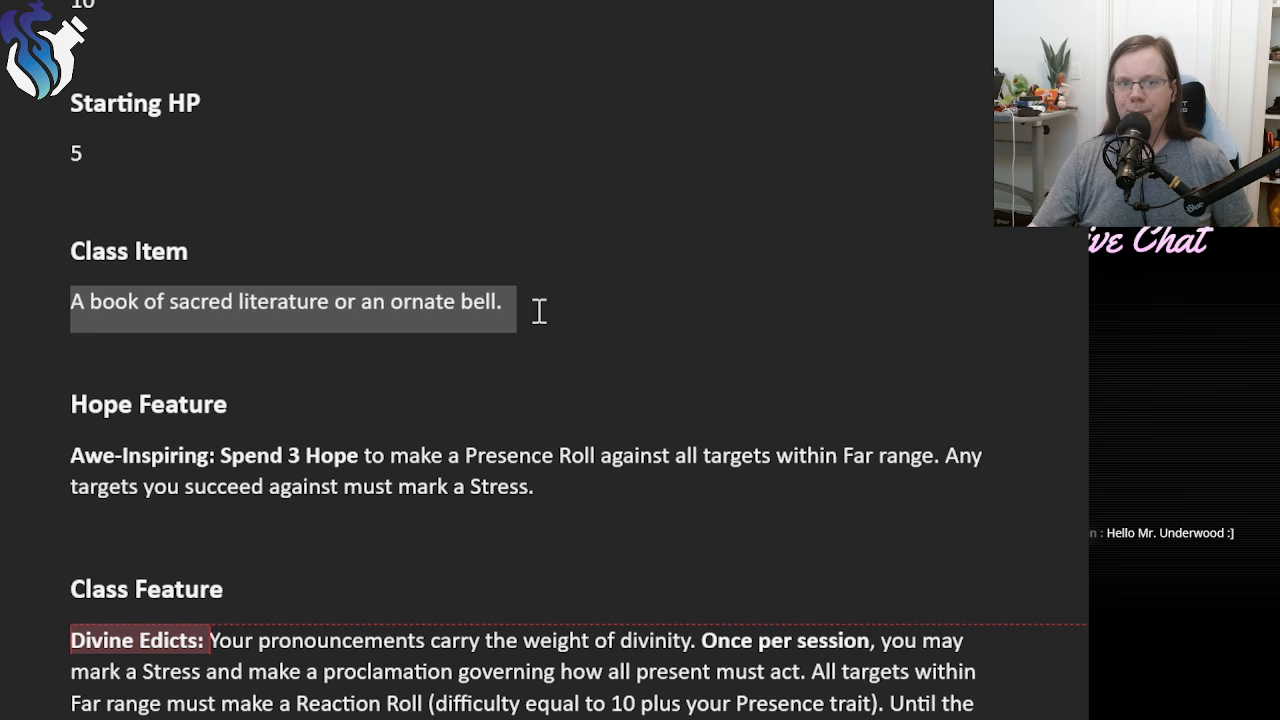
{"action": "left_click", "coordinate": [539, 311]}
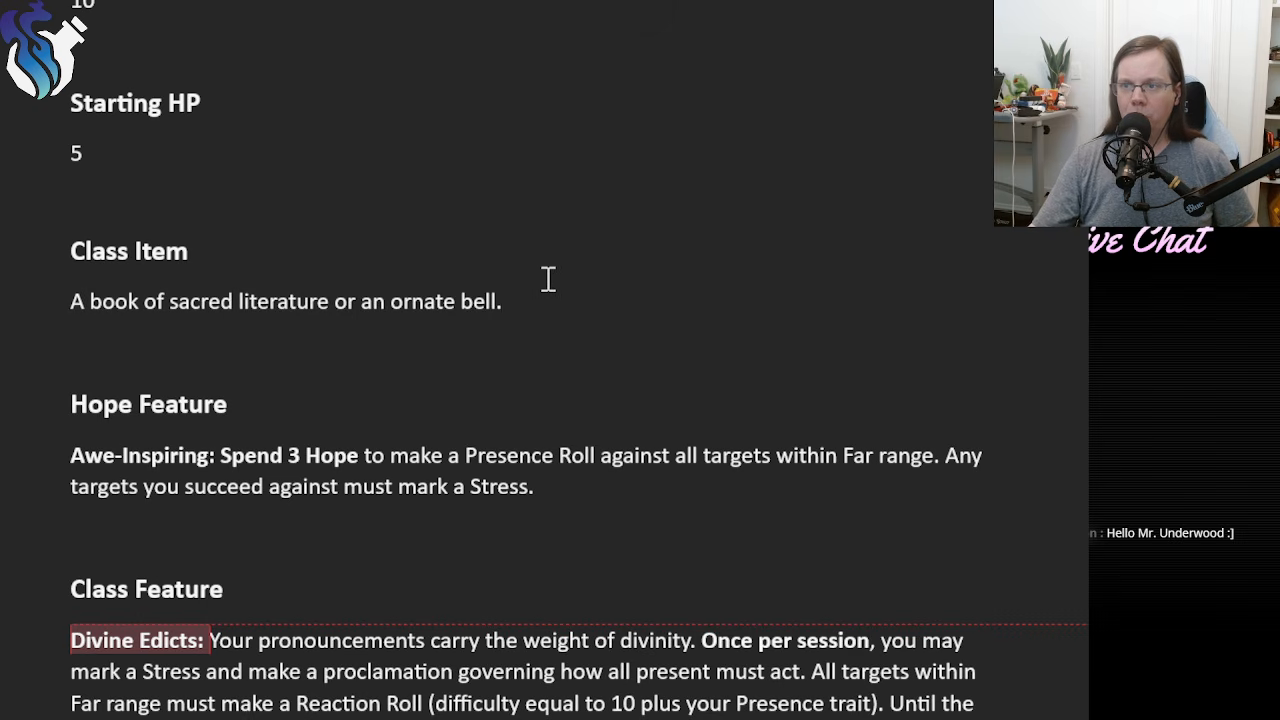
{"action": "scroll", "coordinate": [548, 356], "scroll_direction": "down", "scroll_amount": 2}
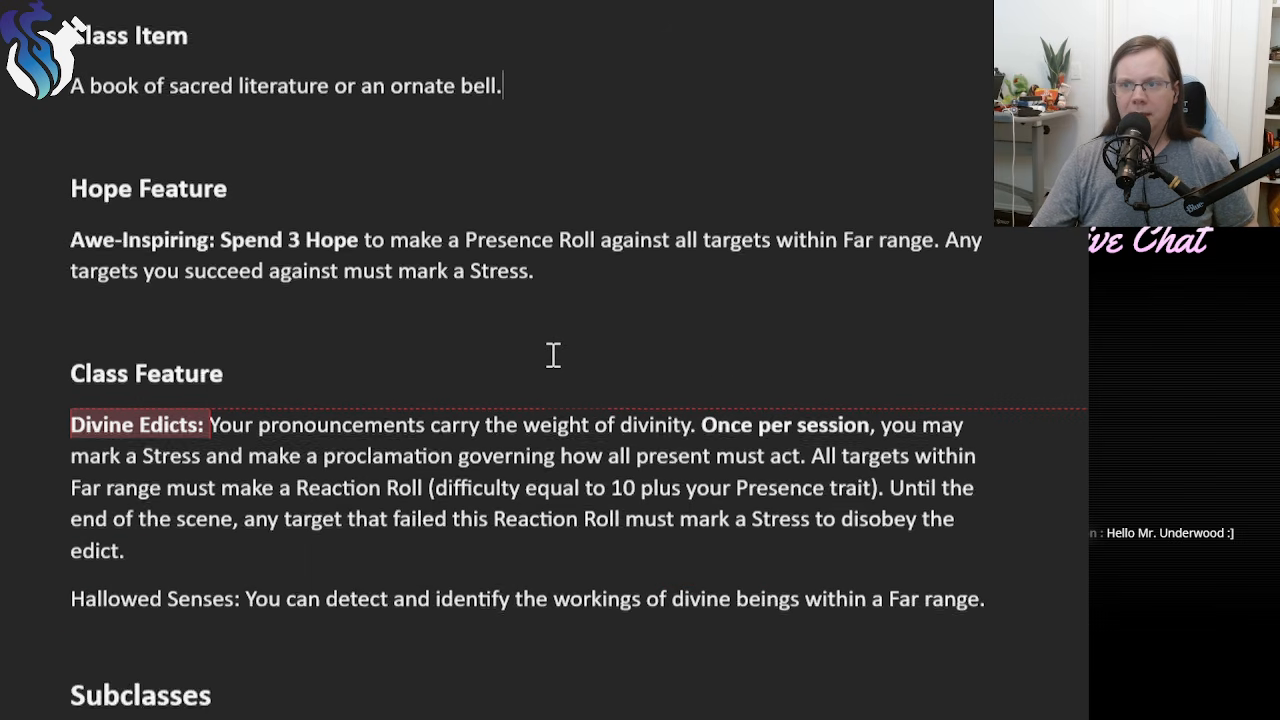
{"action": "scroll", "coordinate": [553, 355], "scroll_direction": "up", "scroll_amount": 1}
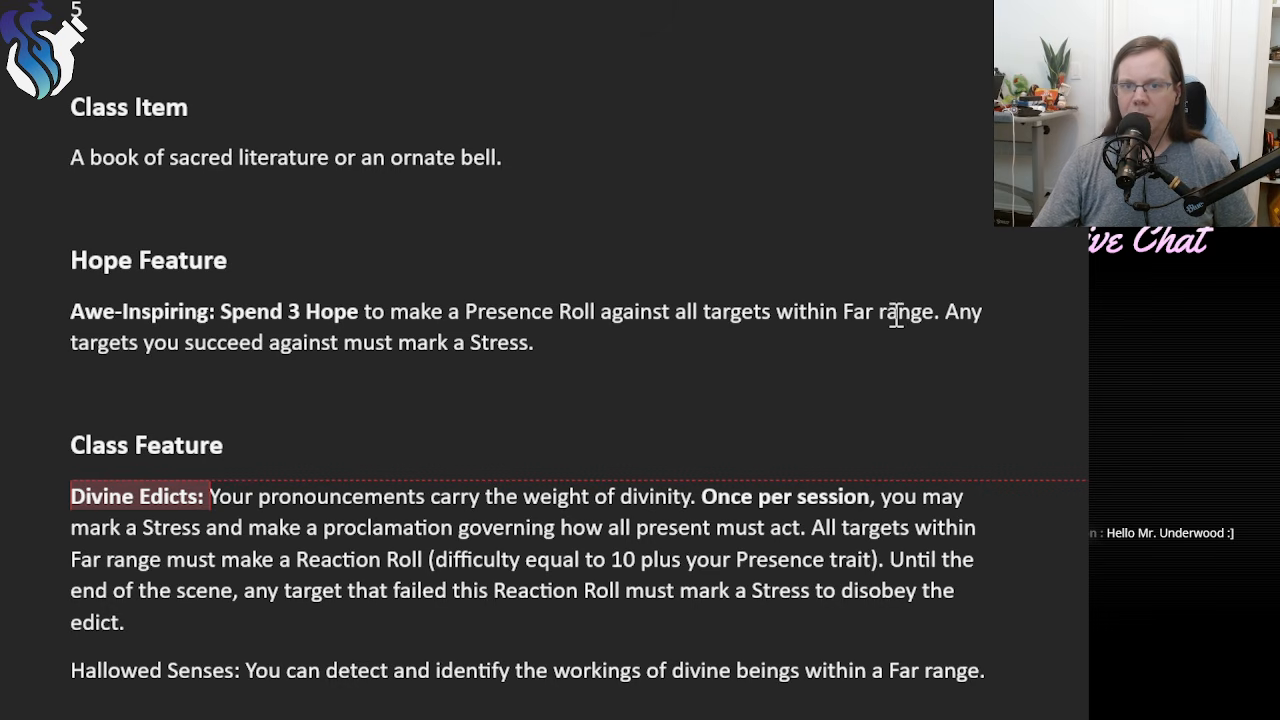
{"action": "left_click_drag", "start_coordinate": [945, 312], "coordinate": [950, 356]}
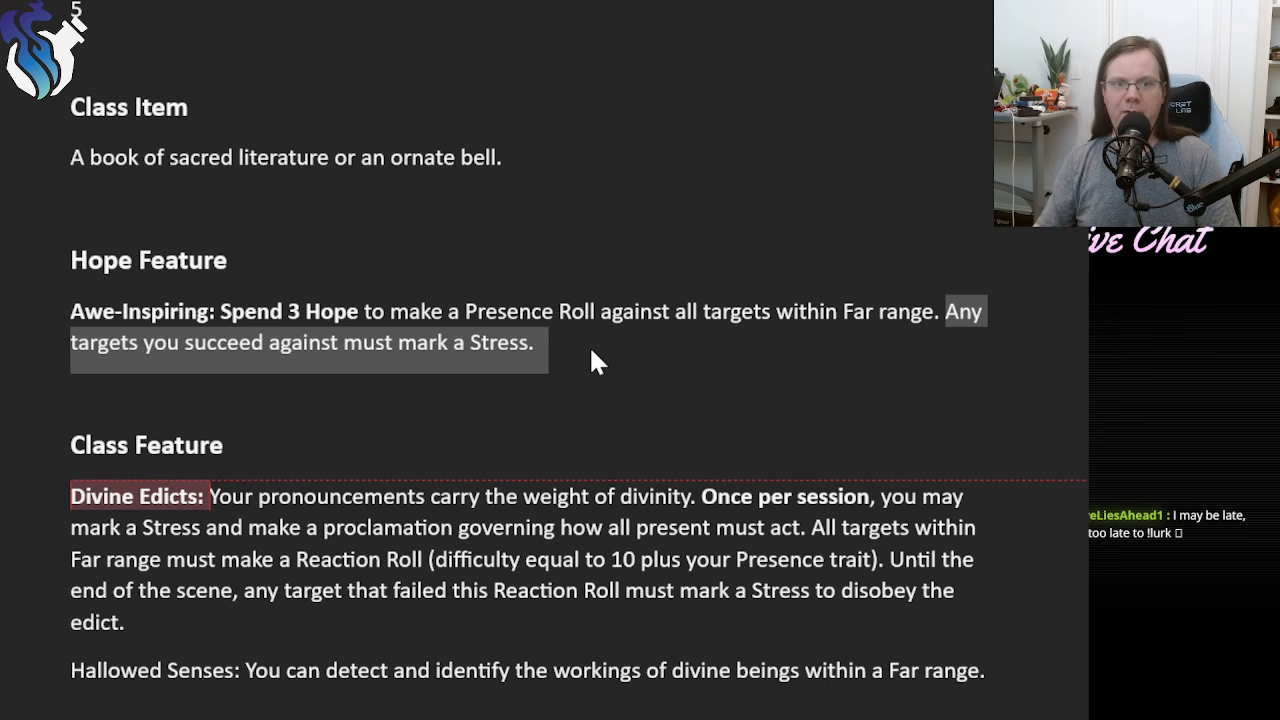
{"action": "left_click", "coordinate": [591, 351]}
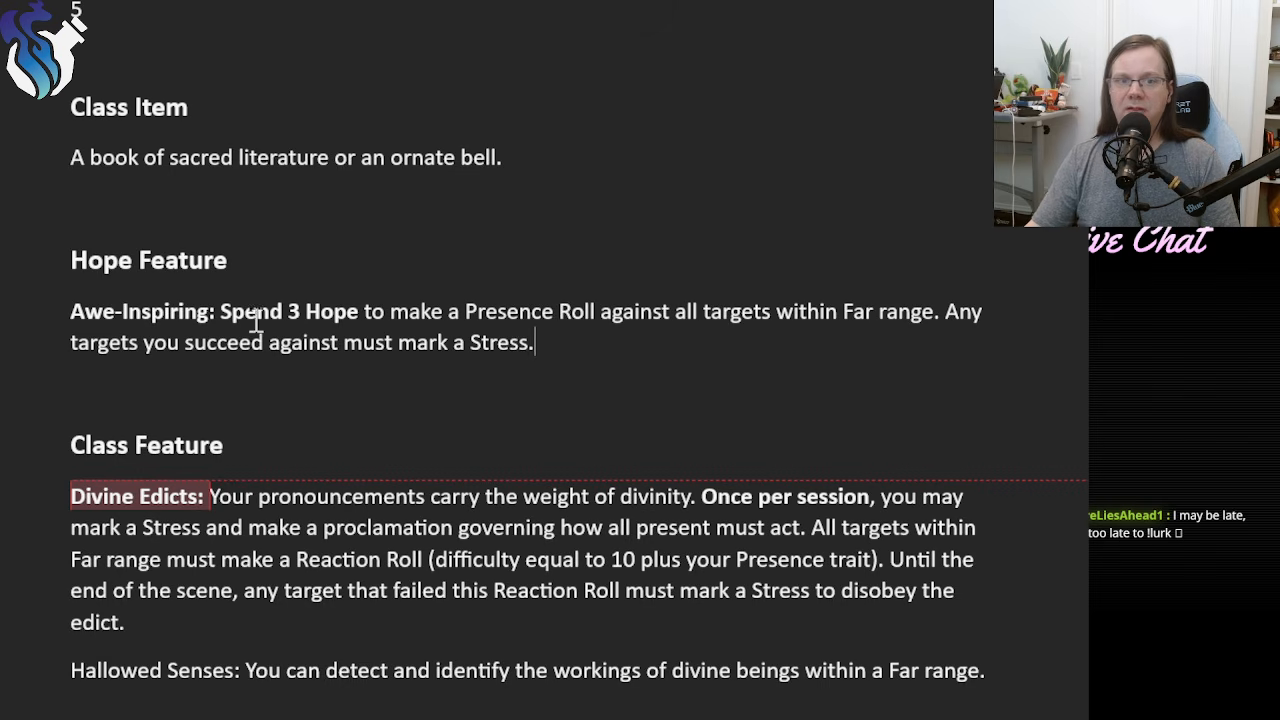
{"action": "left_click_drag", "start_coordinate": [221, 318], "coordinate": [346, 300]}
{"action": "left_click", "coordinate": [560, 318]}
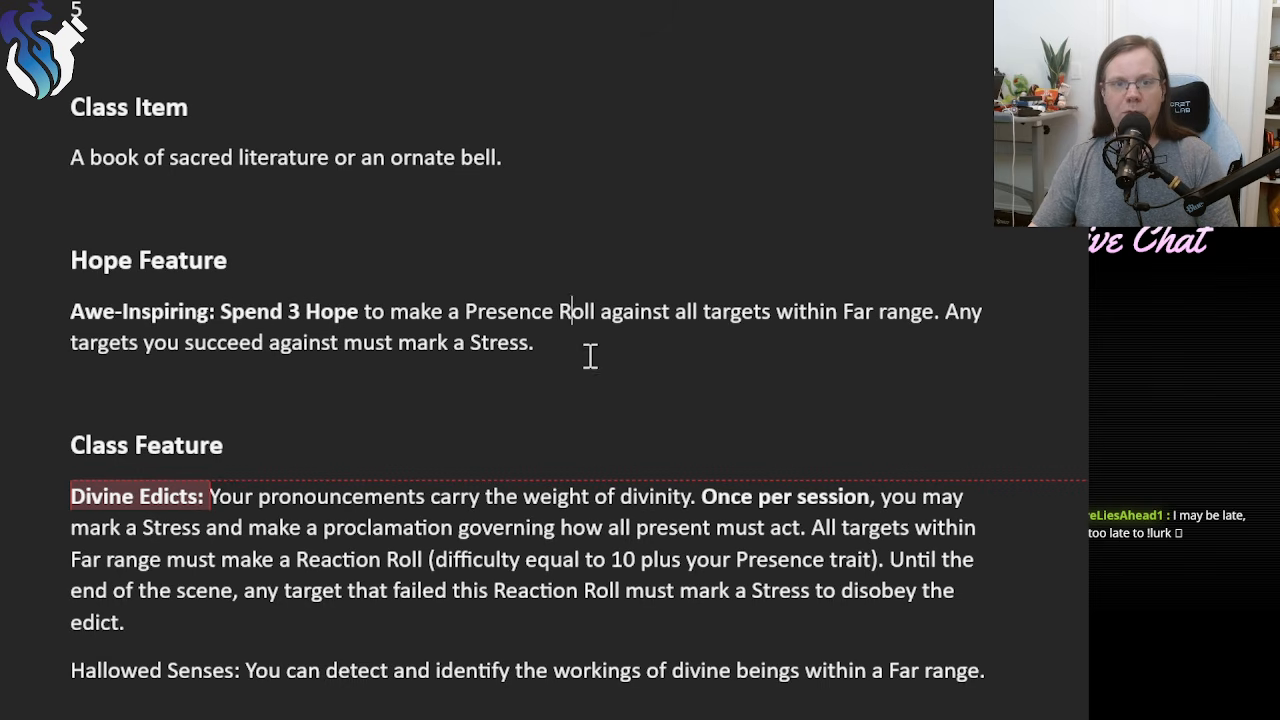
{"action": "left_click", "coordinate": [576, 347]}
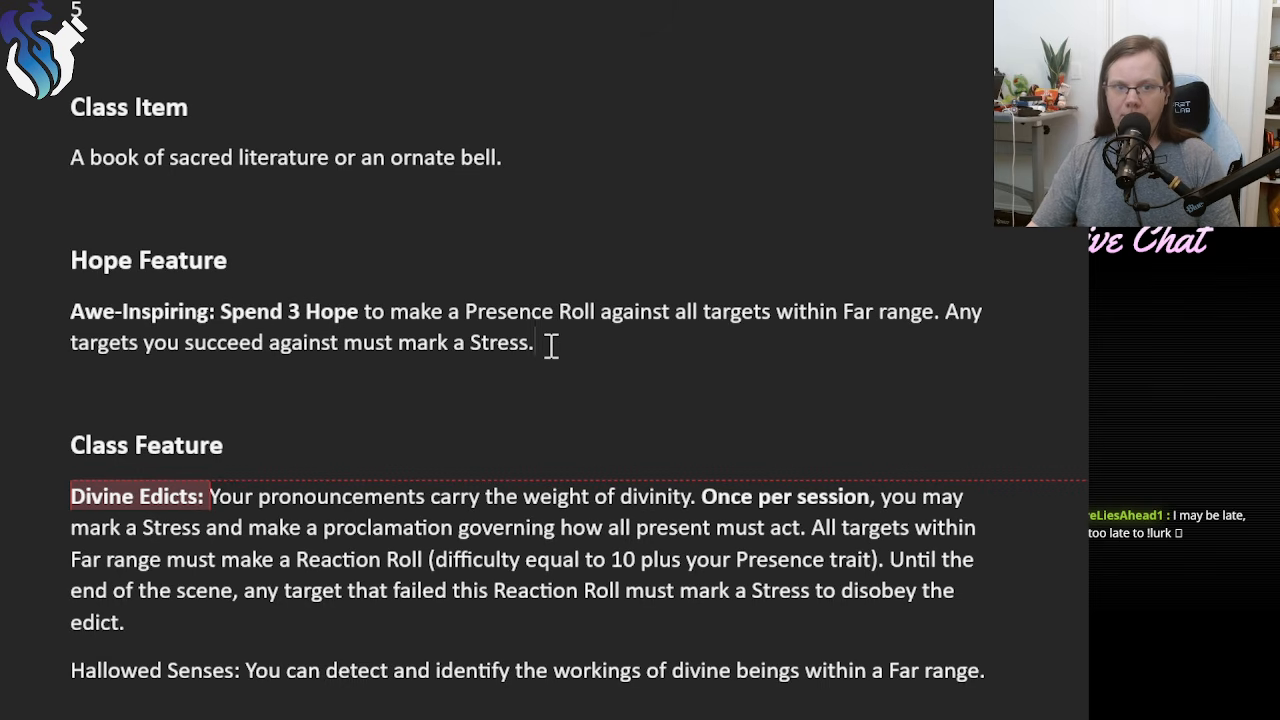
{"action": "left_click_drag", "start_coordinate": [551, 345], "coordinate": [243, 320]}
{"action": "left_click", "coordinate": [566, 343]}
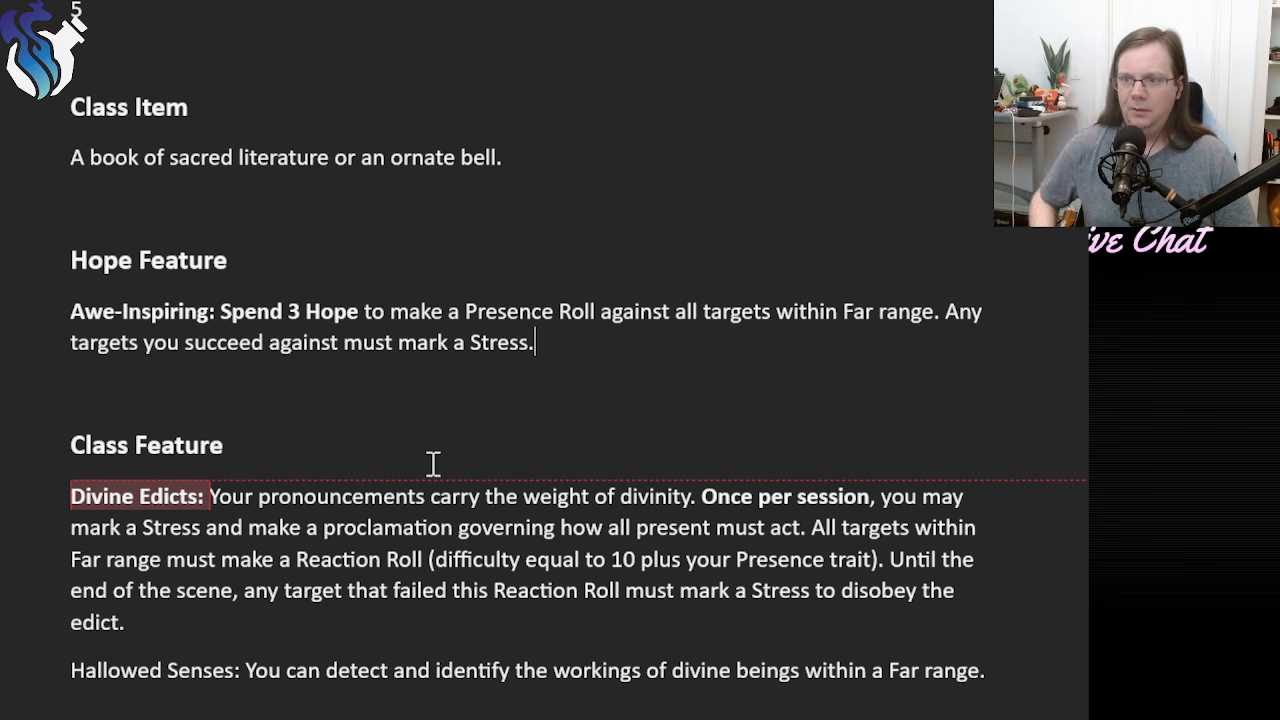
Make the phrase "mark a Stress" bold in the Divine Edicts class feature, where the cost of the proclamation is described.
{"action": "scroll", "coordinate": [400, 530], "scroll_direction": "down", "scroll_amount": 3}
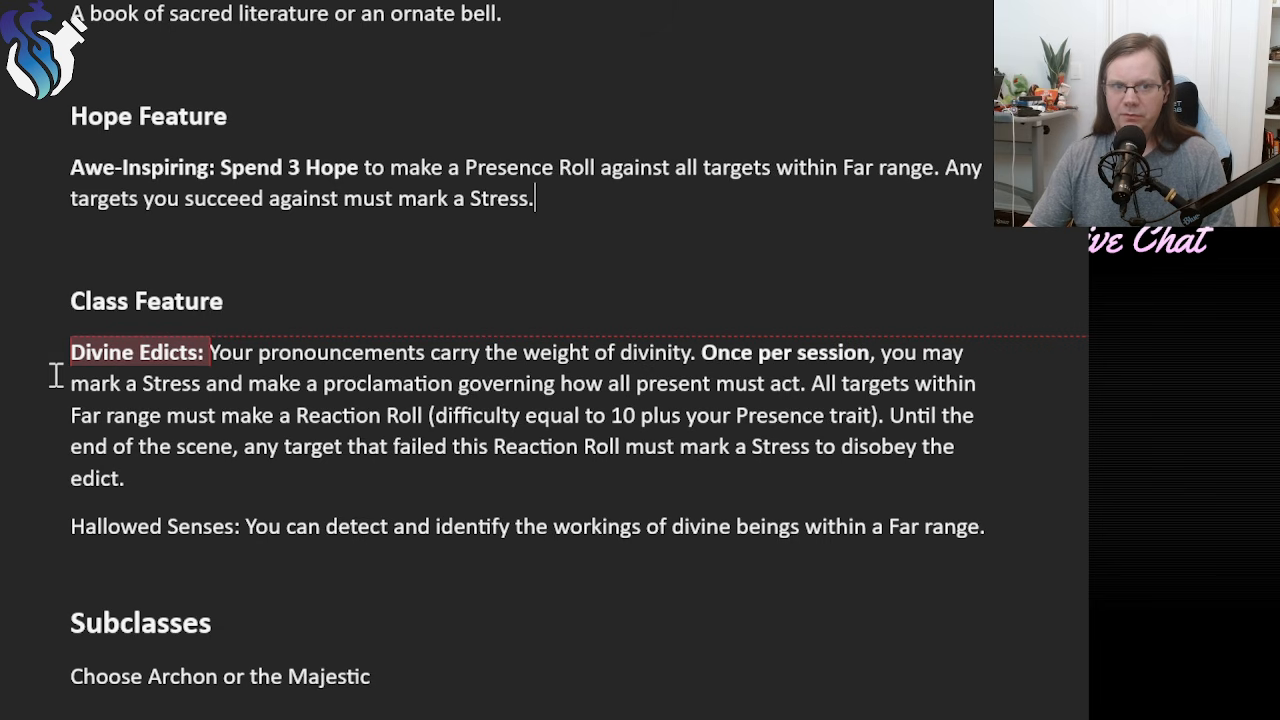
{"action": "left_click_drag", "start_coordinate": [58, 380], "coordinate": [200, 378]}
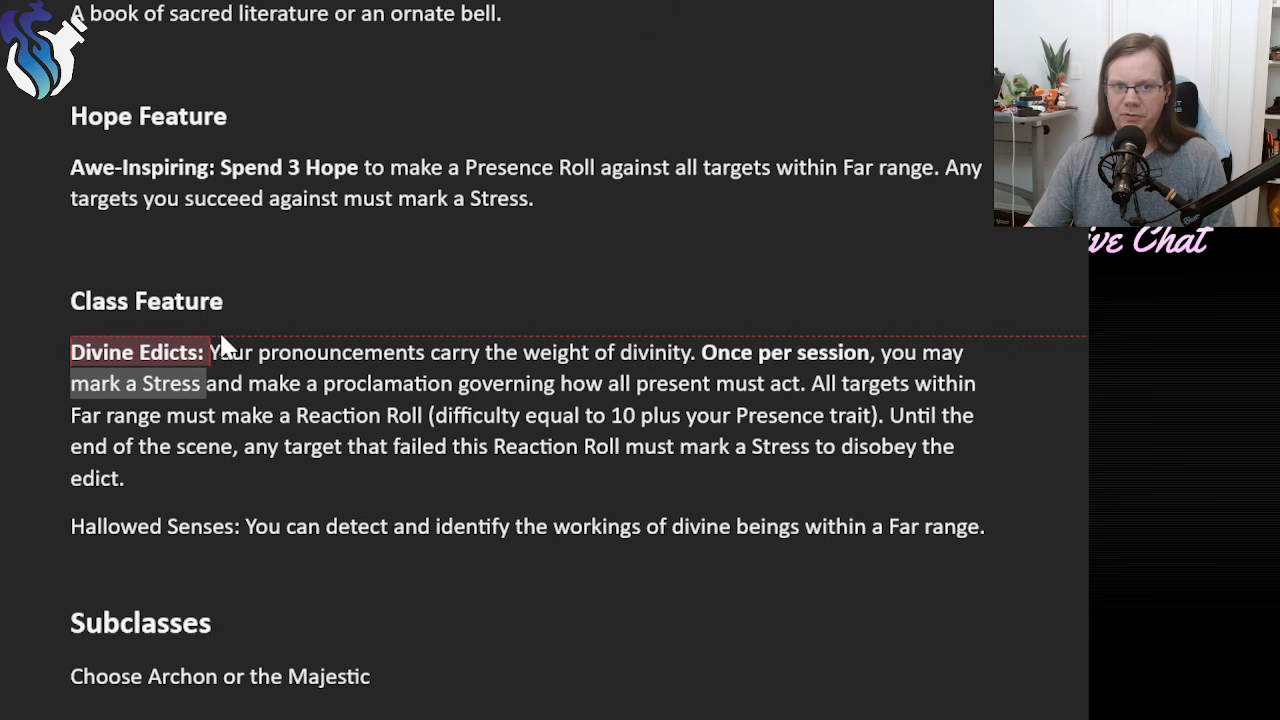
{"action": "key", "text": "ctrl+b"}
{"action": "left_click", "coordinate": [320, 479]}
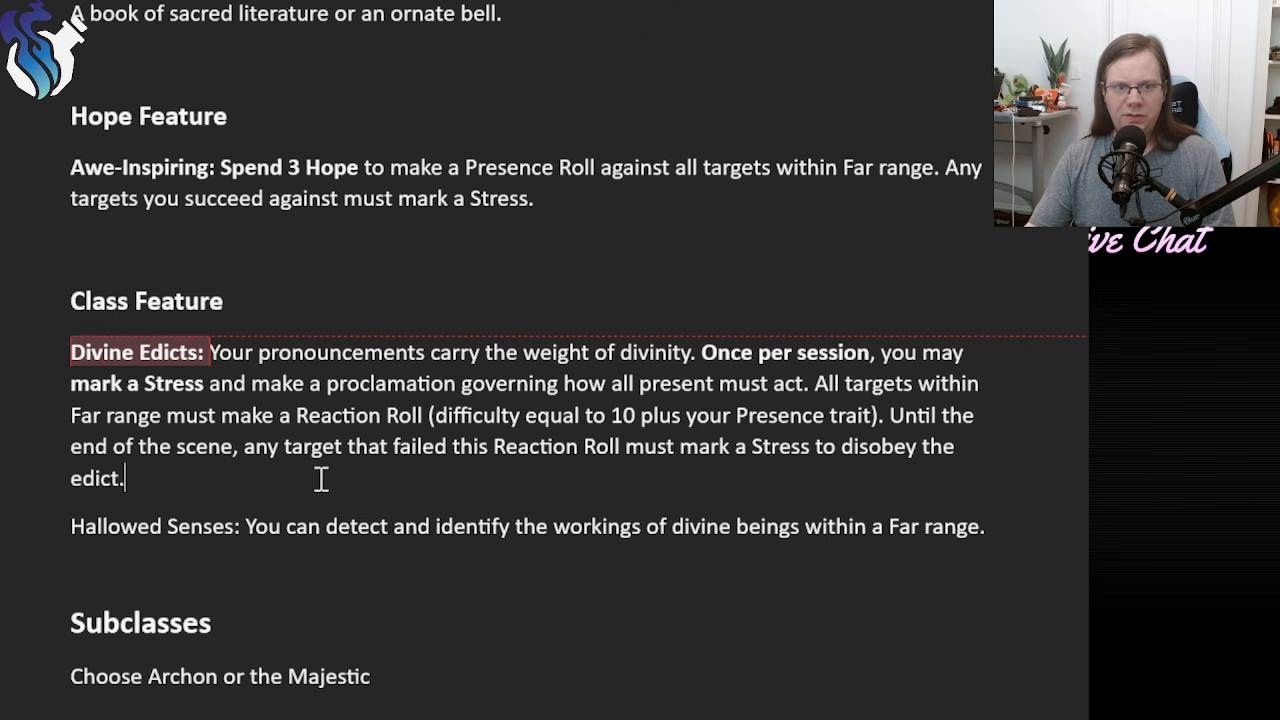
Examine the Divine Edicts wording on targets within Far range and the Reaction Roll difficulty, comparing its range with Awe-Inspiring.
{"action": "left_click_drag", "start_coordinate": [165, 413], "coordinate": [818, 385]}
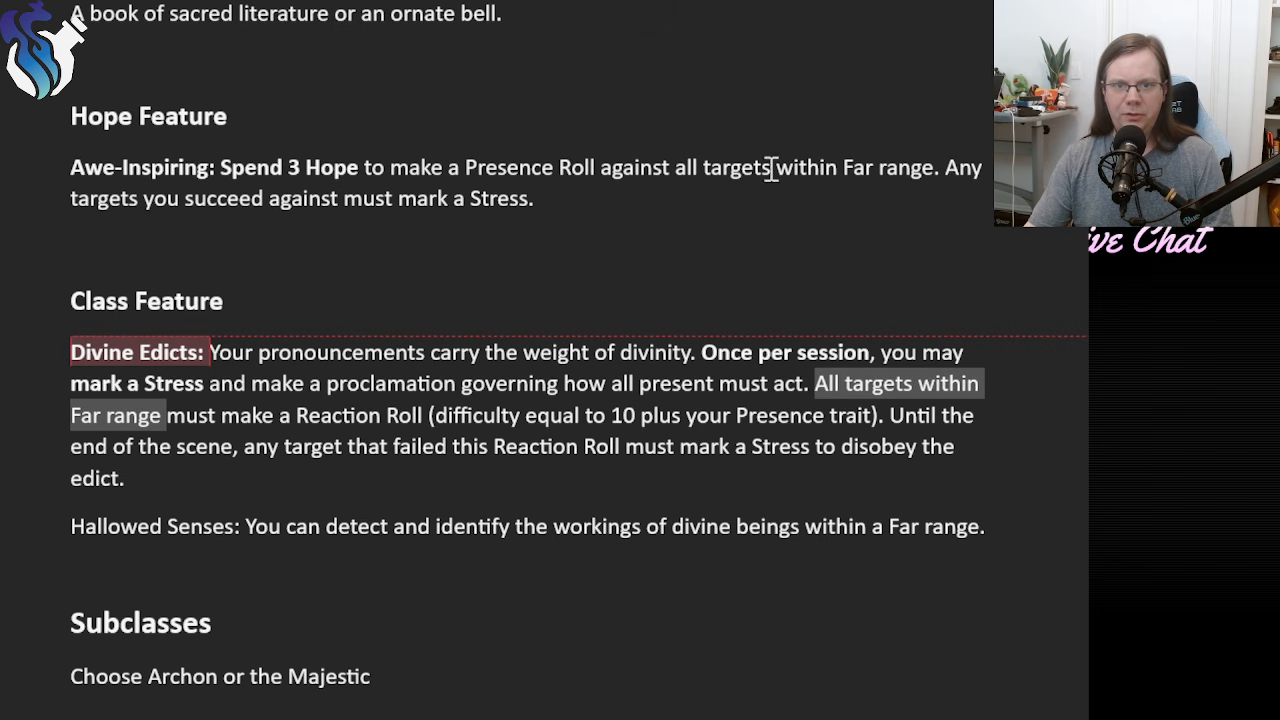
{"action": "left_click_drag", "start_coordinate": [677, 172], "coordinate": [904, 170]}
{"action": "left_click", "coordinate": [555, 470]}
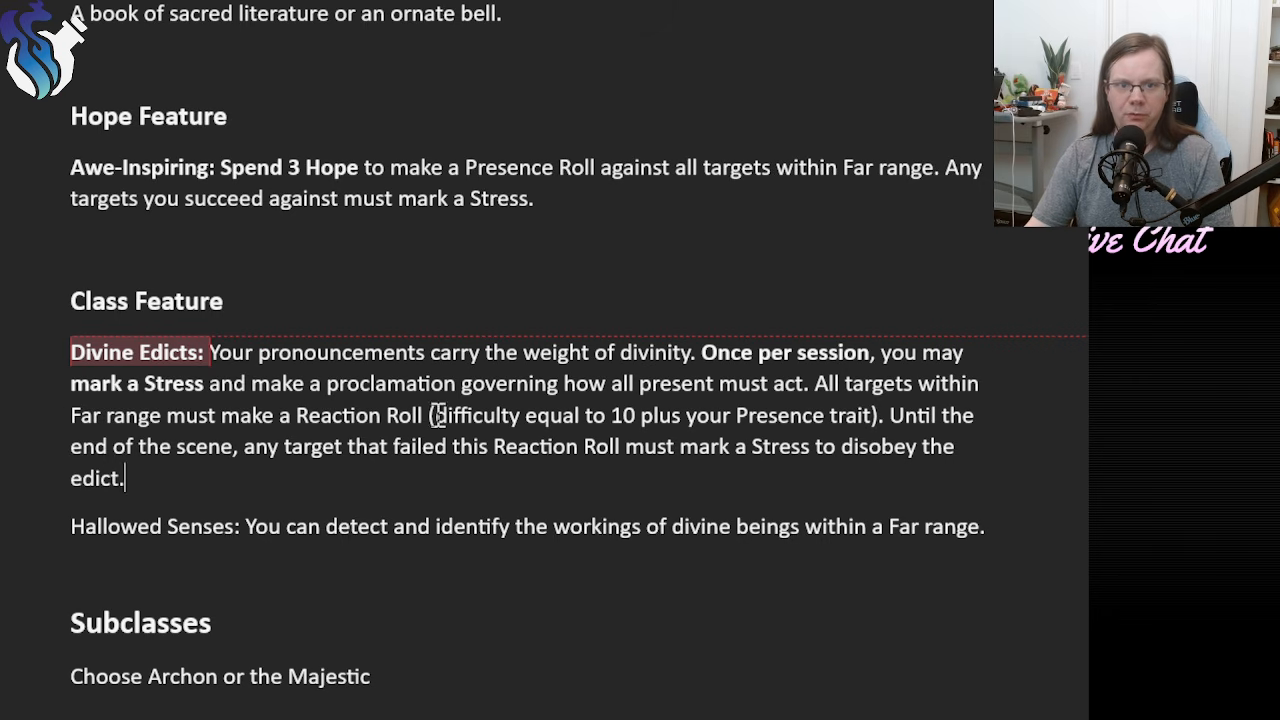
{"action": "left_click_drag", "start_coordinate": [436, 415], "coordinate": [862, 425]}
{"action": "left_click", "coordinate": [660, 465]}
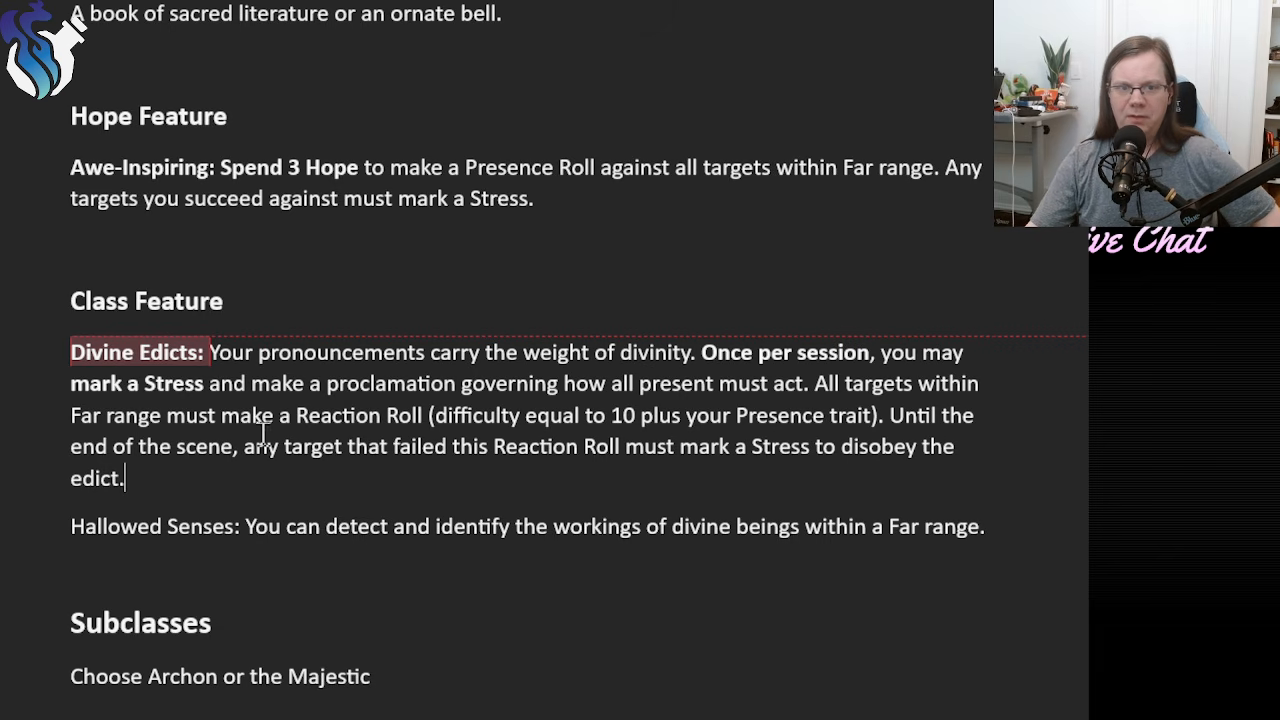
{"action": "left_click_drag", "start_coordinate": [297, 416], "coordinate": [874, 404]}
{"action": "left_click", "coordinate": [836, 424]}
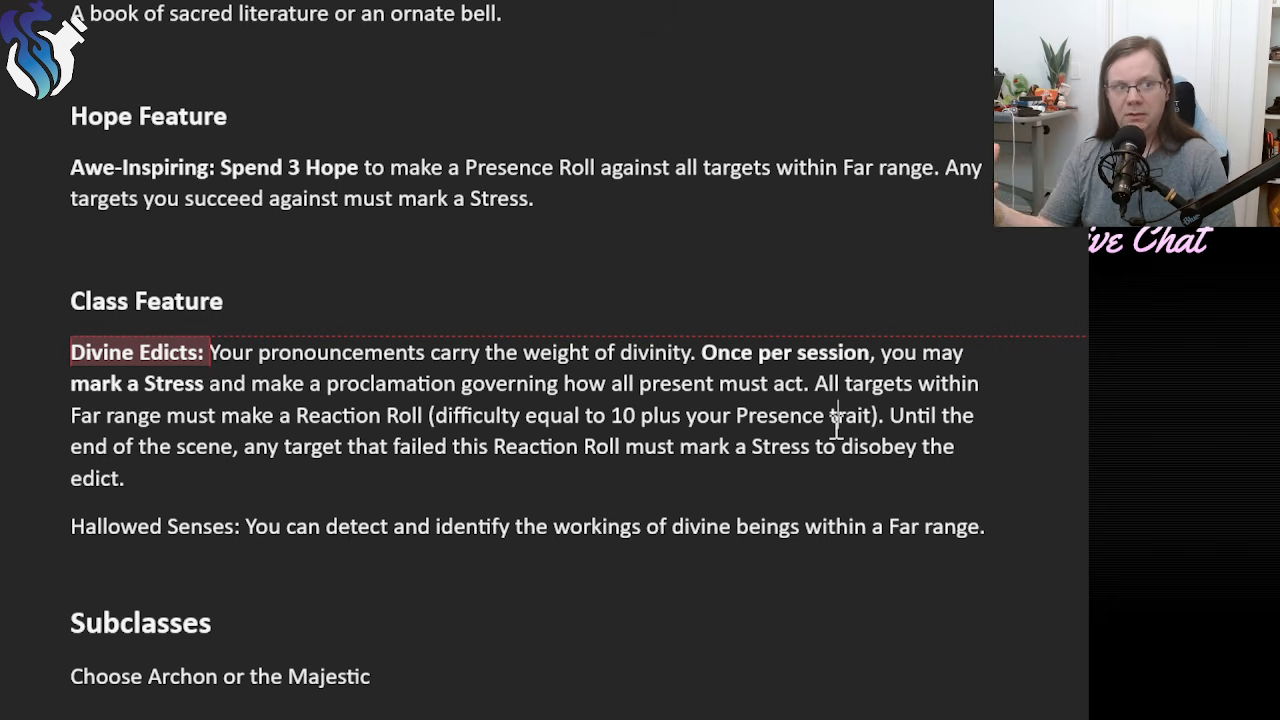
{"action": "left_click", "coordinate": [837, 415]}
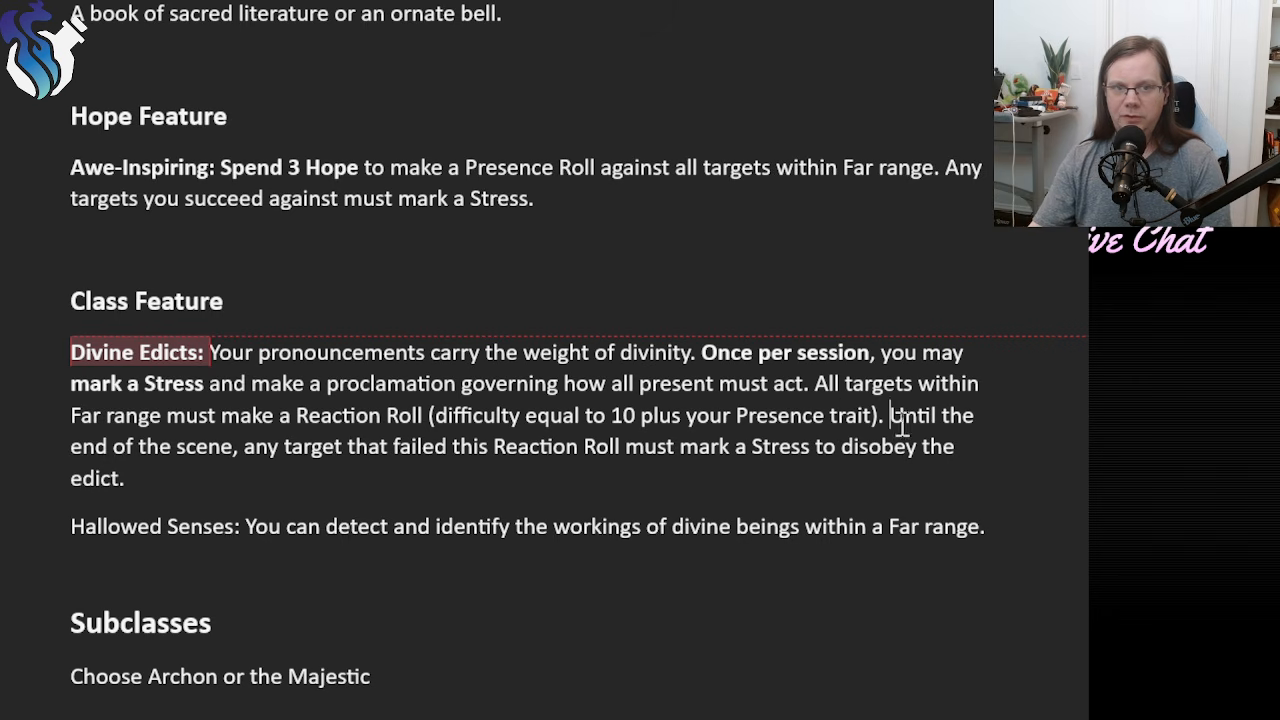
Examine the Divine Edicts duration and the Stress cost for disobeying, and compare them with the Awe-Inspiring Hope Feature.
{"action": "left_click_drag", "start_coordinate": [889, 416], "coordinate": [617, 447]}
{"action": "left_click", "coordinate": [579, 447]}
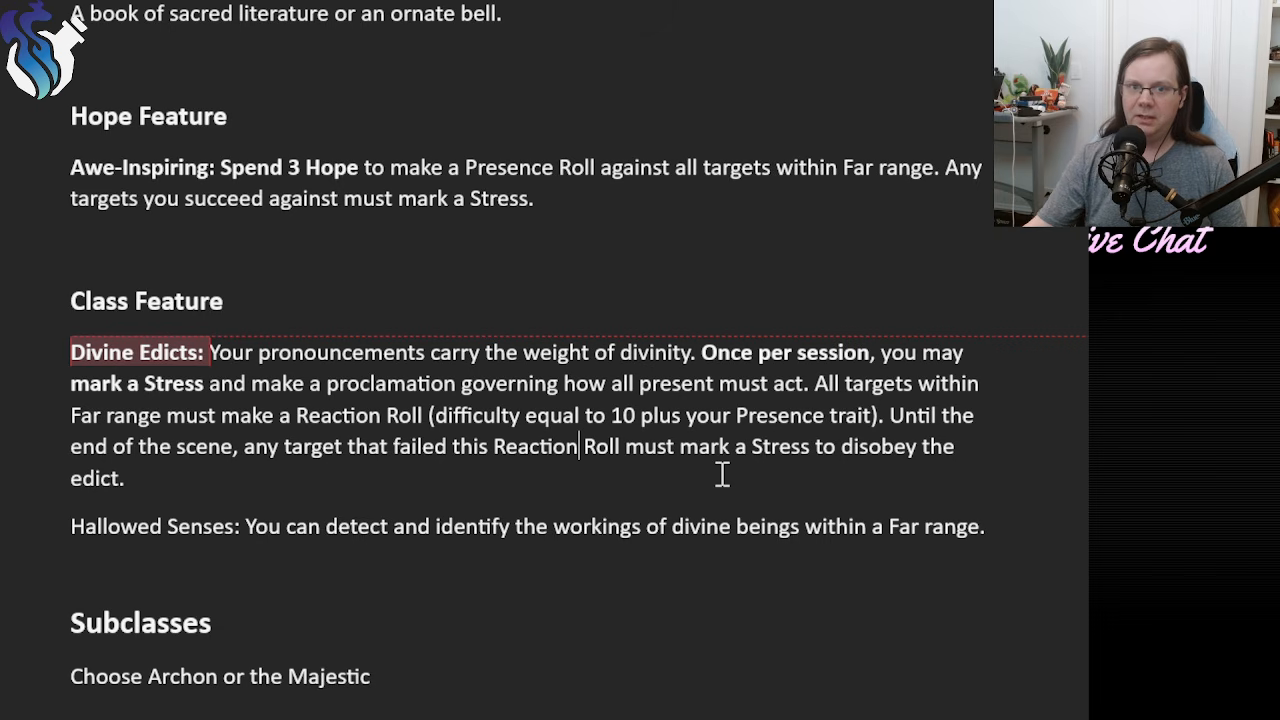
{"action": "left_click_drag", "start_coordinate": [888, 415], "coordinate": [230, 448]}
{"action": "left_click", "coordinate": [285, 483]}
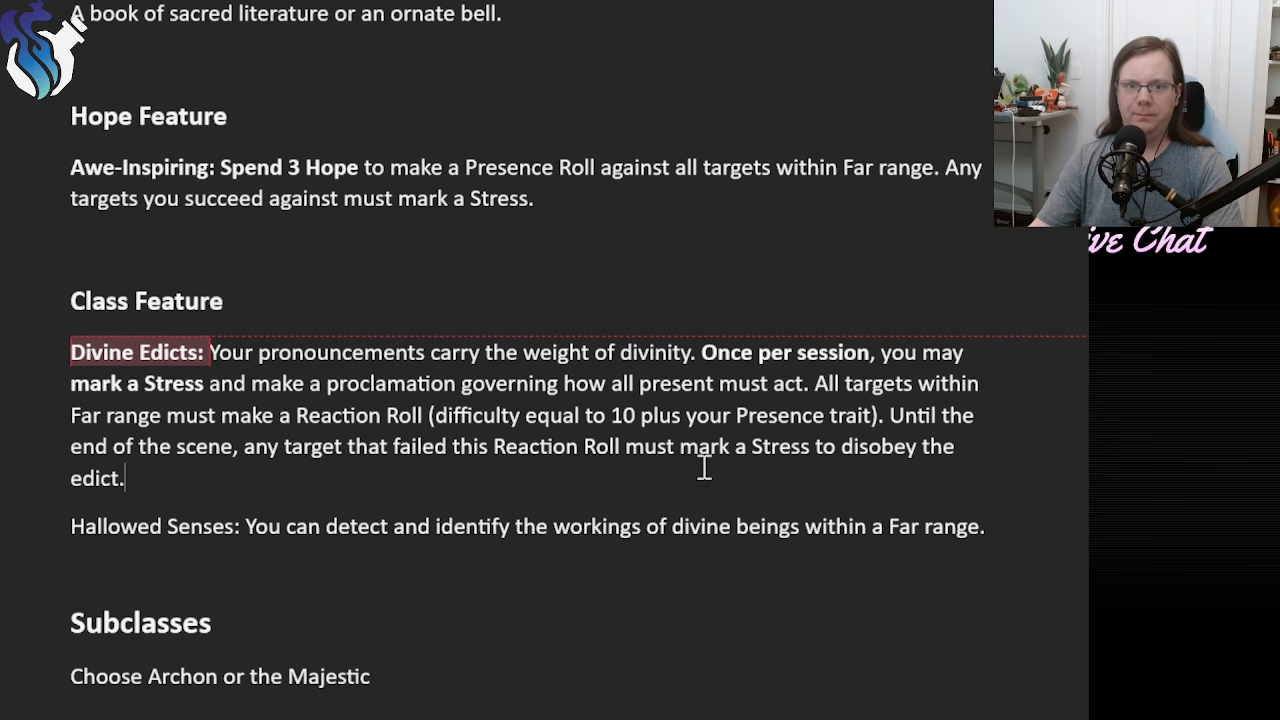
{"action": "left_click_drag", "start_coordinate": [700, 468], "coordinate": [628, 446]}
{"action": "left_click", "coordinate": [643, 446]}
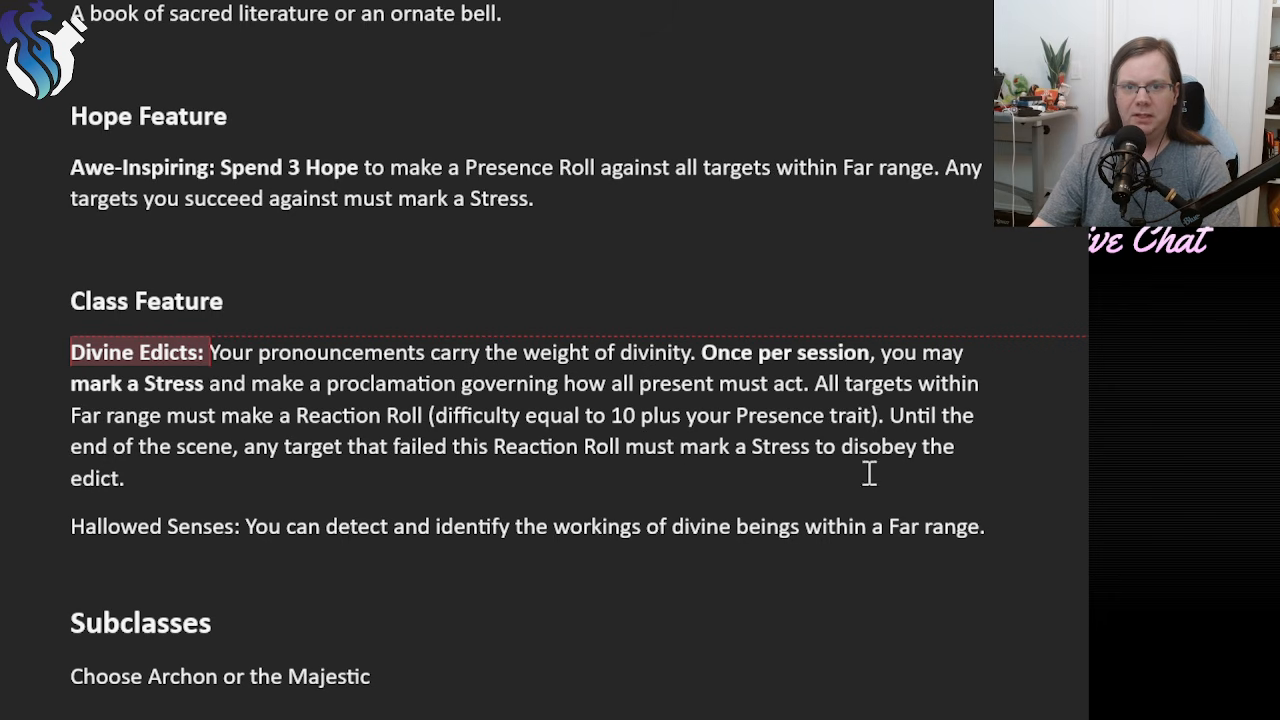
{"action": "left_click_drag", "start_coordinate": [862, 476], "coordinate": [840, 446]}
{"action": "left_click", "coordinate": [840, 448]}
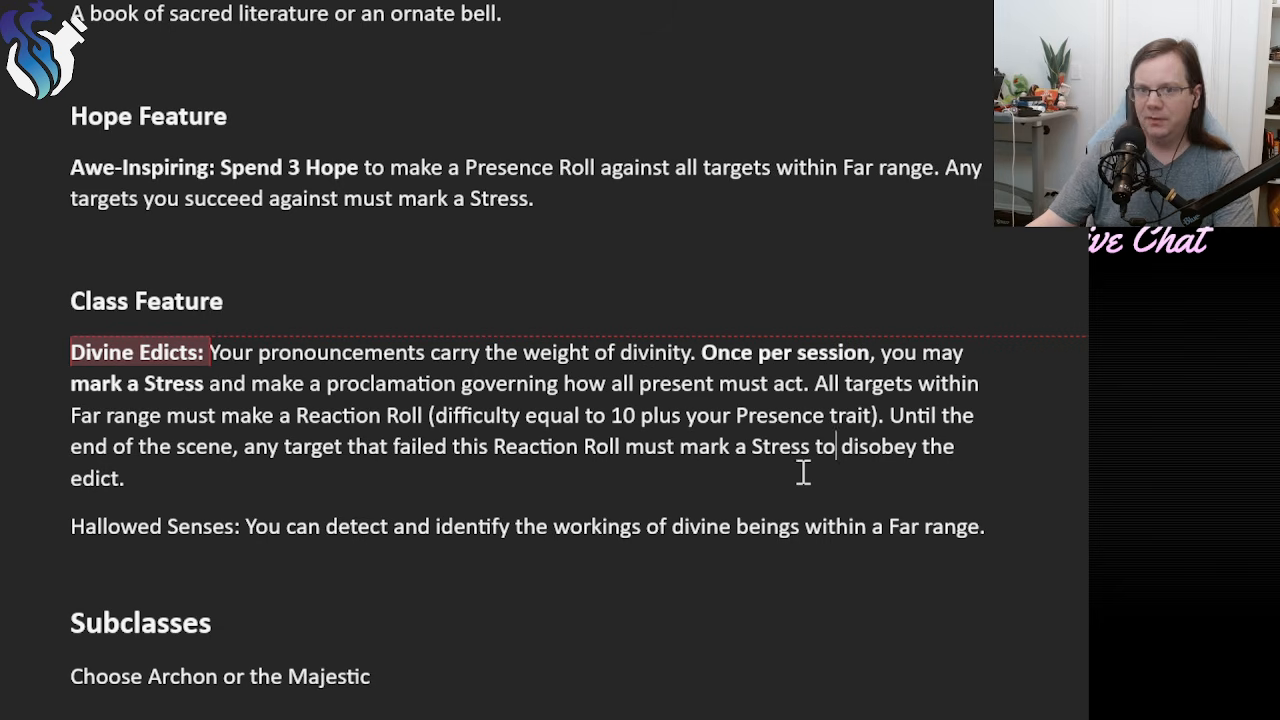
{"action": "left_click", "coordinate": [804, 476]}
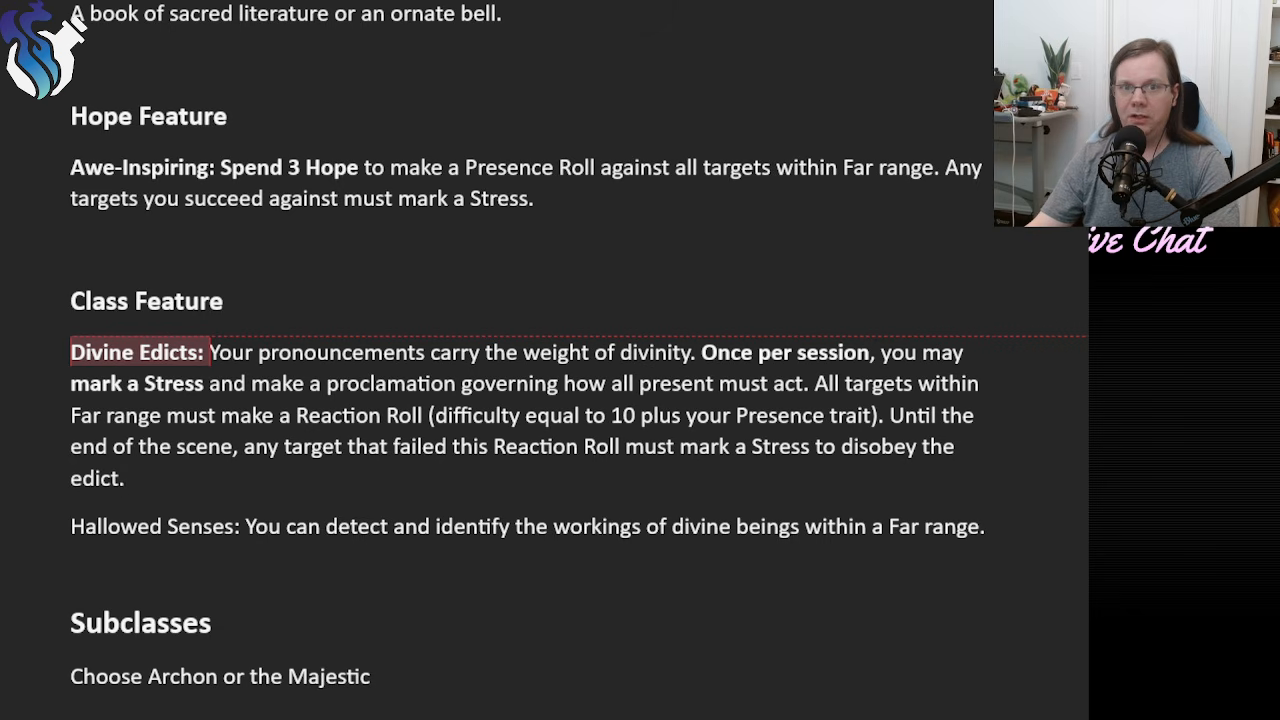
{"action": "left_click_drag", "start_coordinate": [540, 198], "coordinate": [90, 172]}
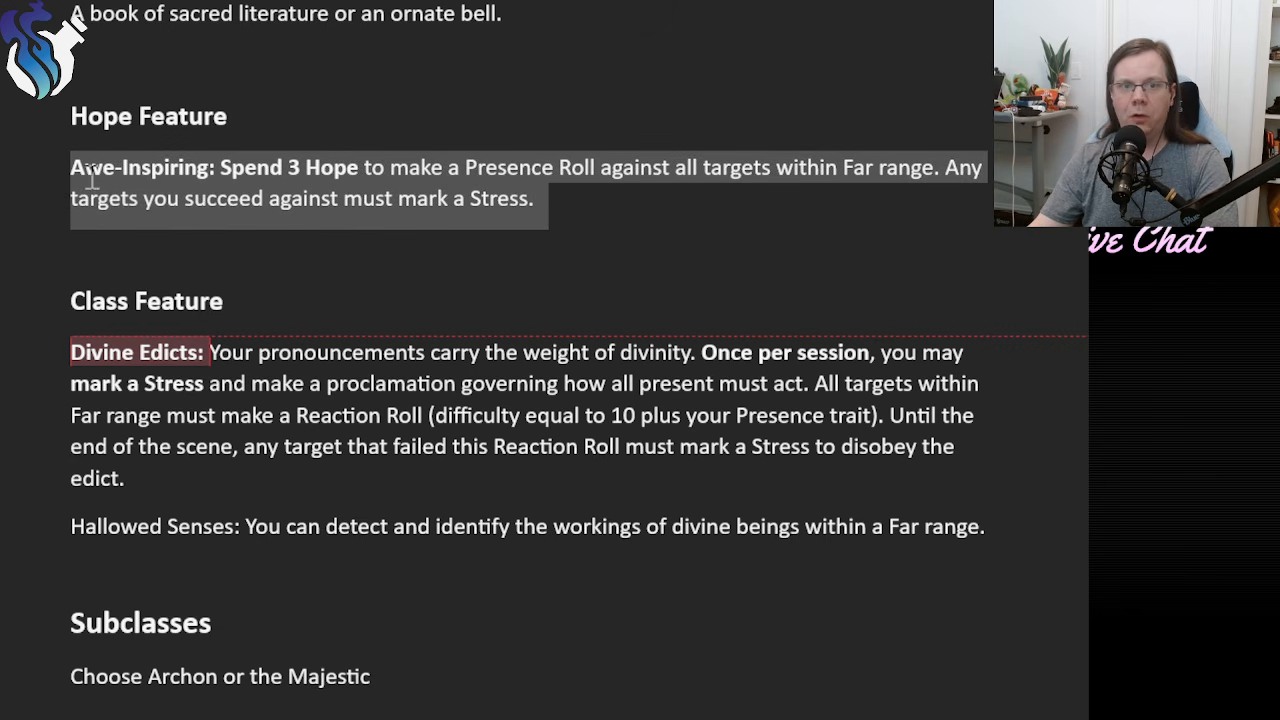
{"action": "left_click", "coordinate": [578, 203]}
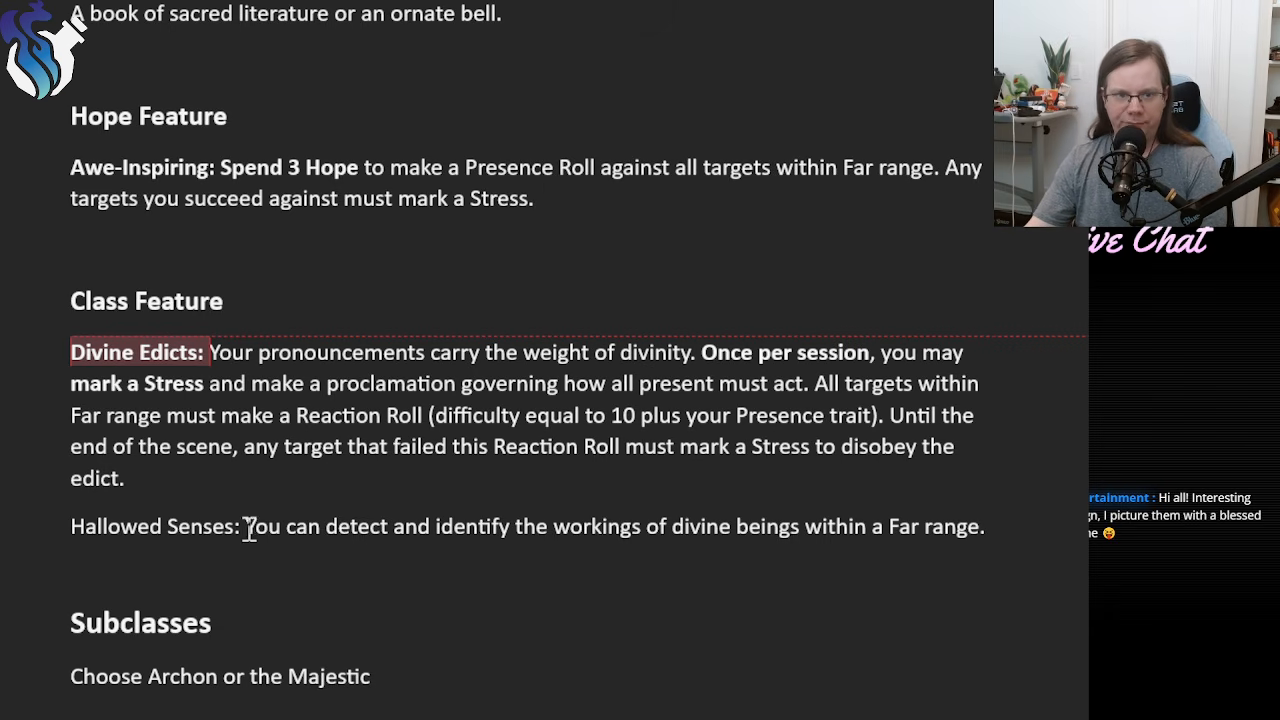
Examine the Hallowed Senses wording, especially "detect and identify" and the workings of divine beings within Far range.
{"action": "left_click_drag", "start_coordinate": [74, 522], "coordinate": [991, 531]}
{"action": "left_click", "coordinate": [728, 538]}
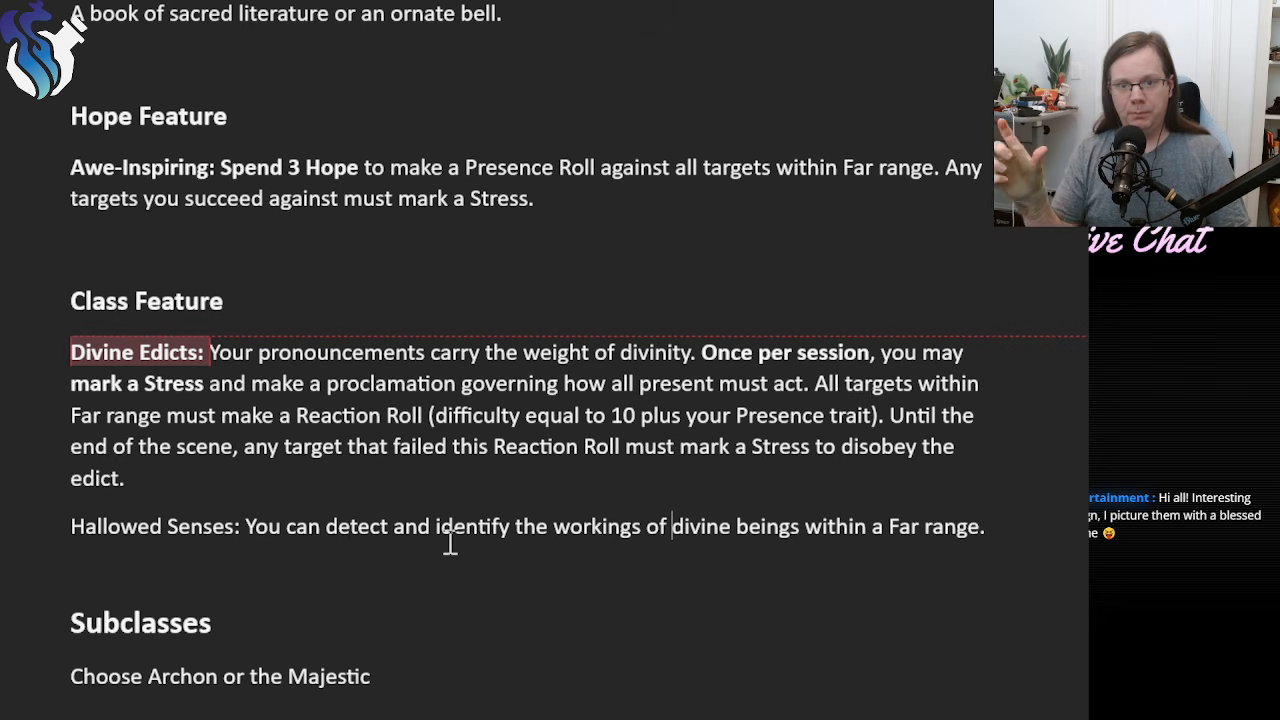
{"action": "double_click", "coordinate": [469, 532]}
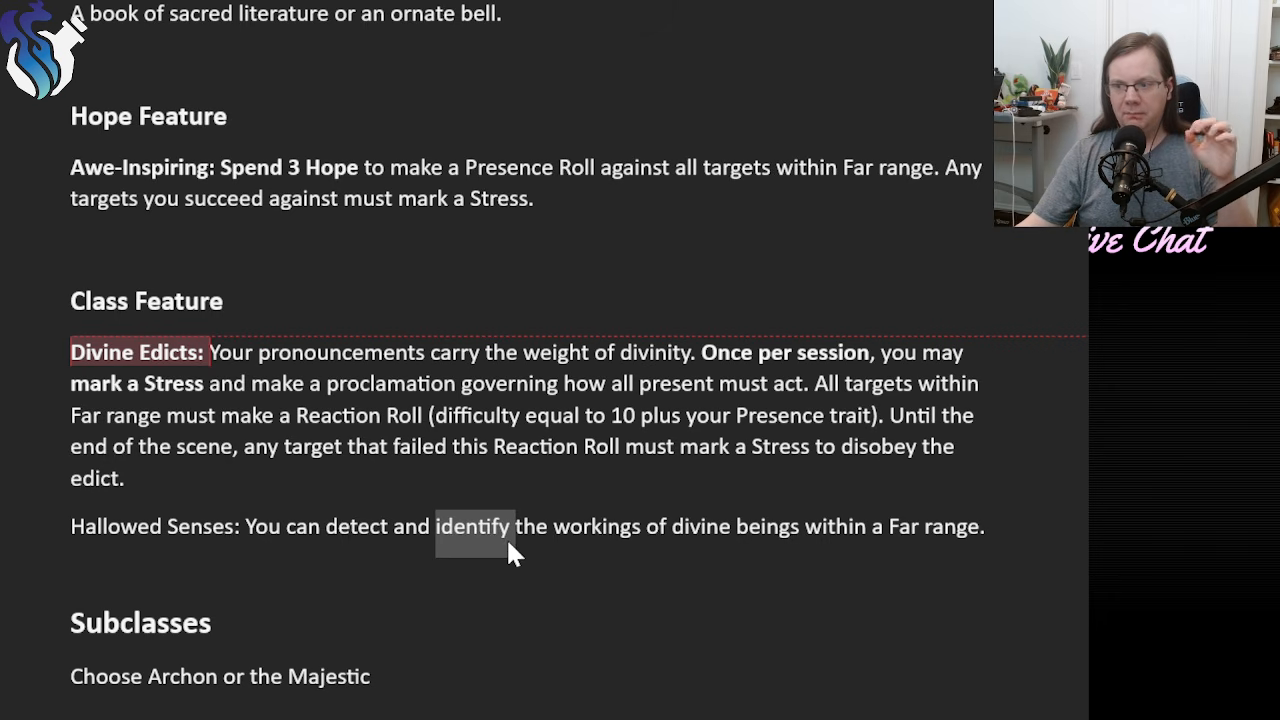
{"action": "left_click", "coordinate": [506, 537]}
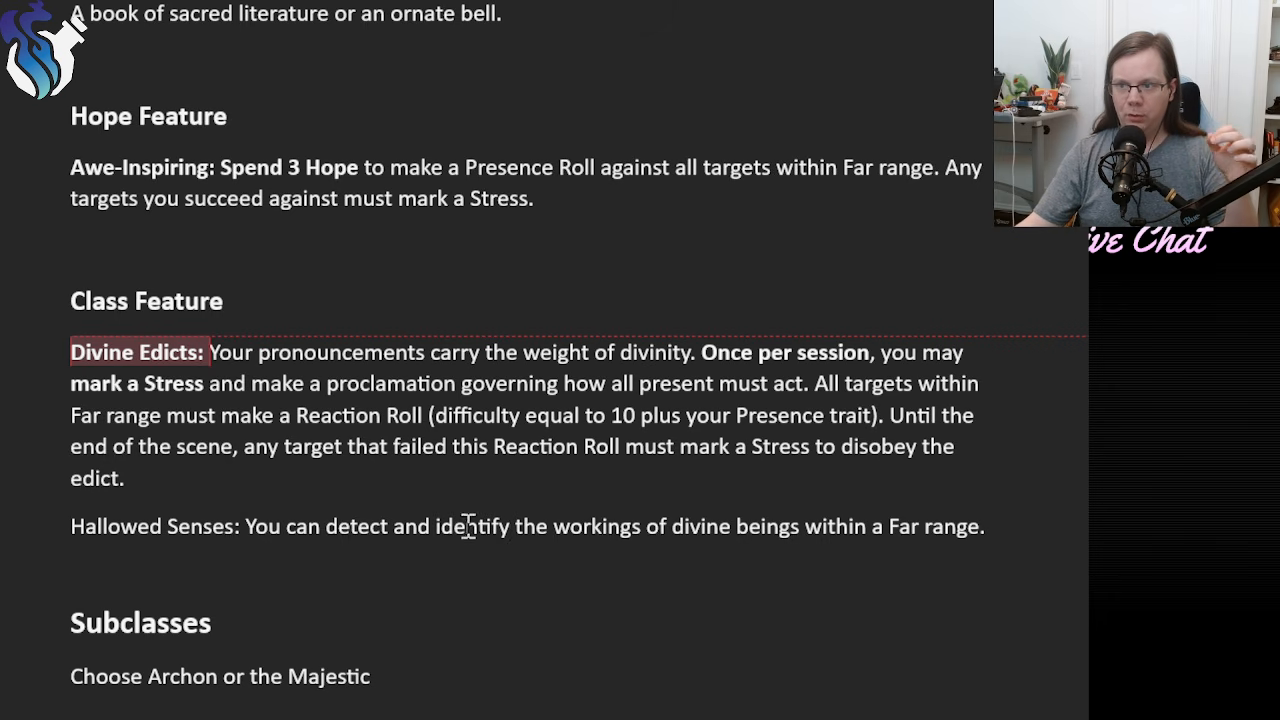
{"action": "double_click", "coordinate": [476, 527]}
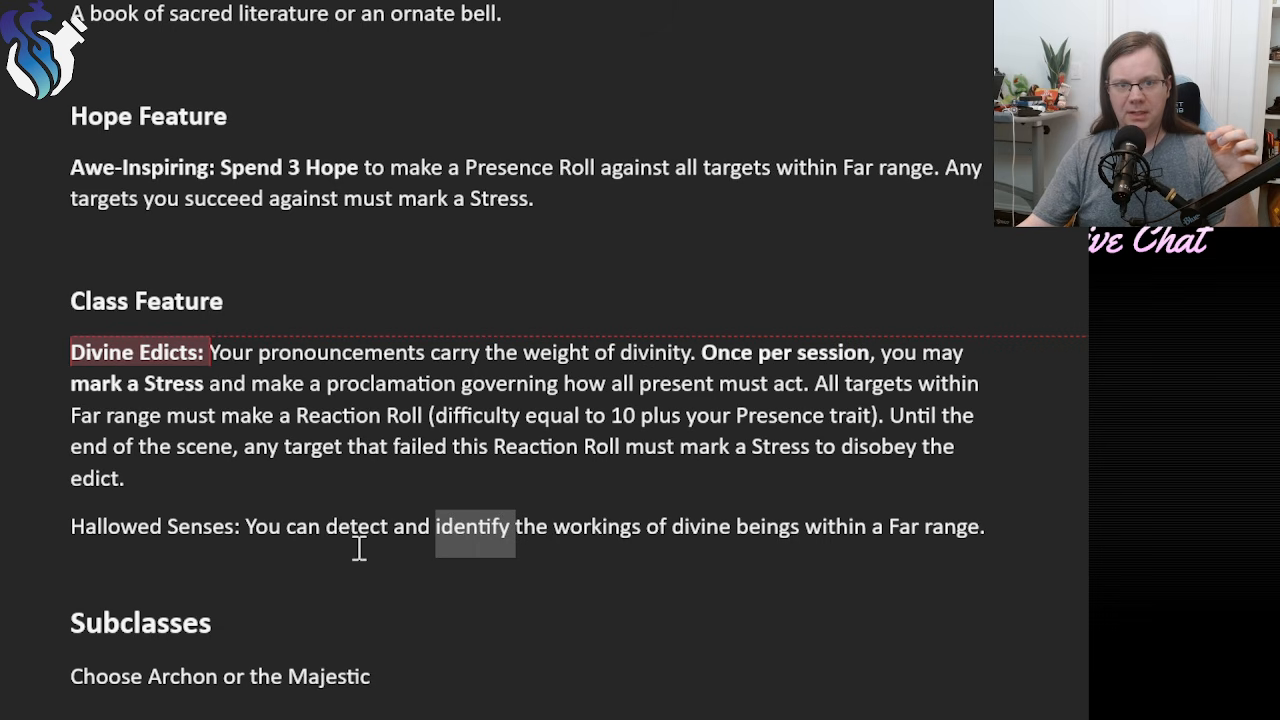
{"action": "left_click_drag", "start_coordinate": [320, 531], "coordinate": [479, 532]}
{"action": "left_click", "coordinate": [479, 532]}
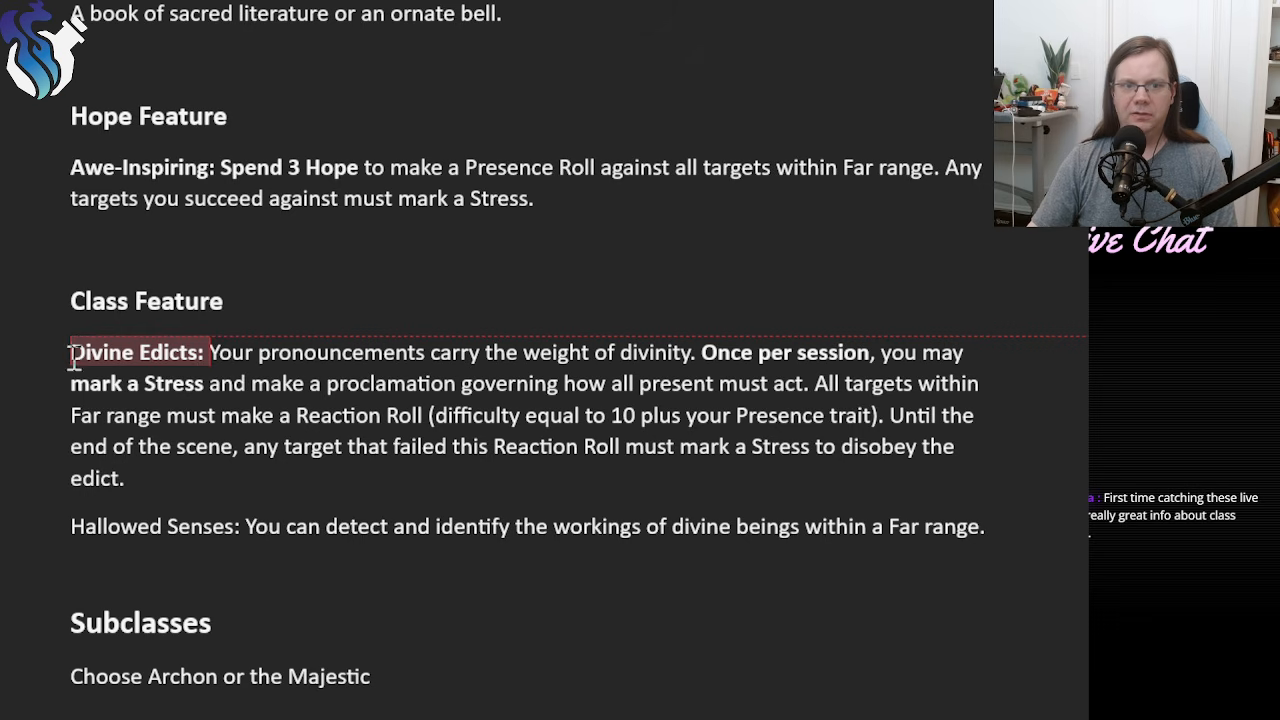
Reread the Divine Edicts feature, focusing on its end-of-scene duration, the Stress cost for disobeying and the Reaction Roll difficulty.
{"action": "left_click_drag", "start_coordinate": [72, 352], "coordinate": [155, 478]}
{"action": "left_click", "coordinate": [141, 486]}
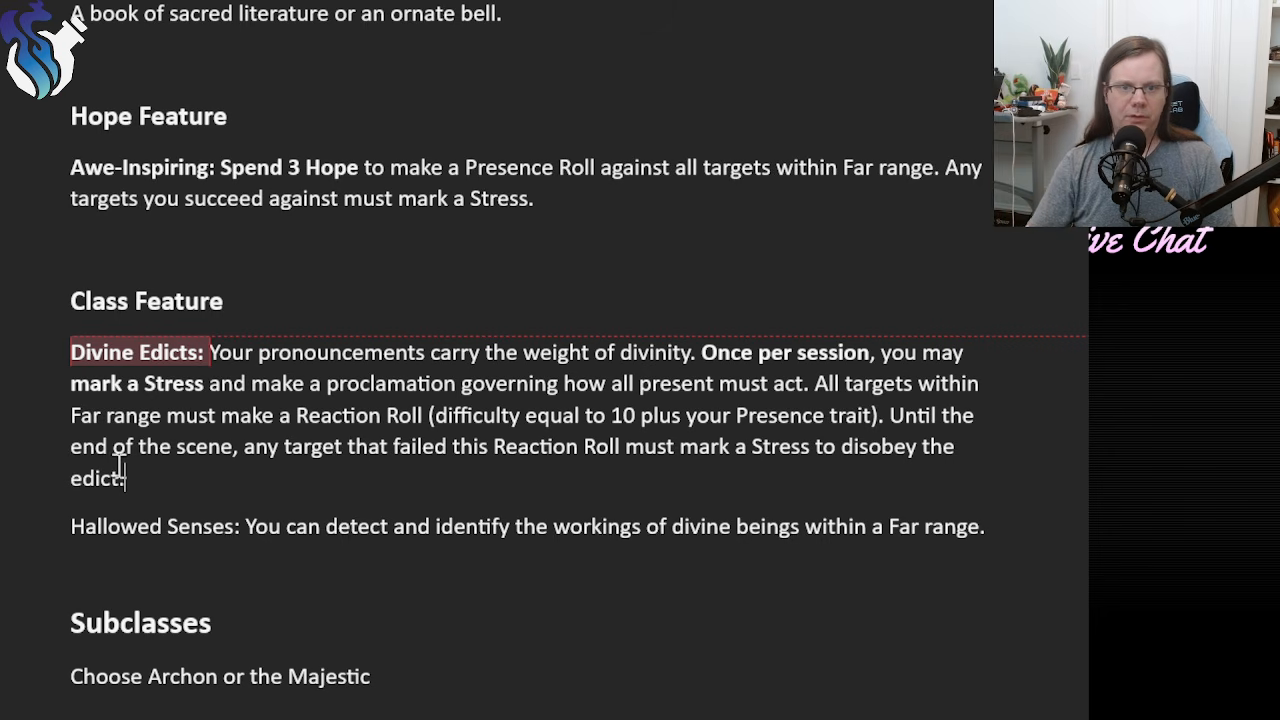
{"action": "left_click", "coordinate": [1150, 360]}
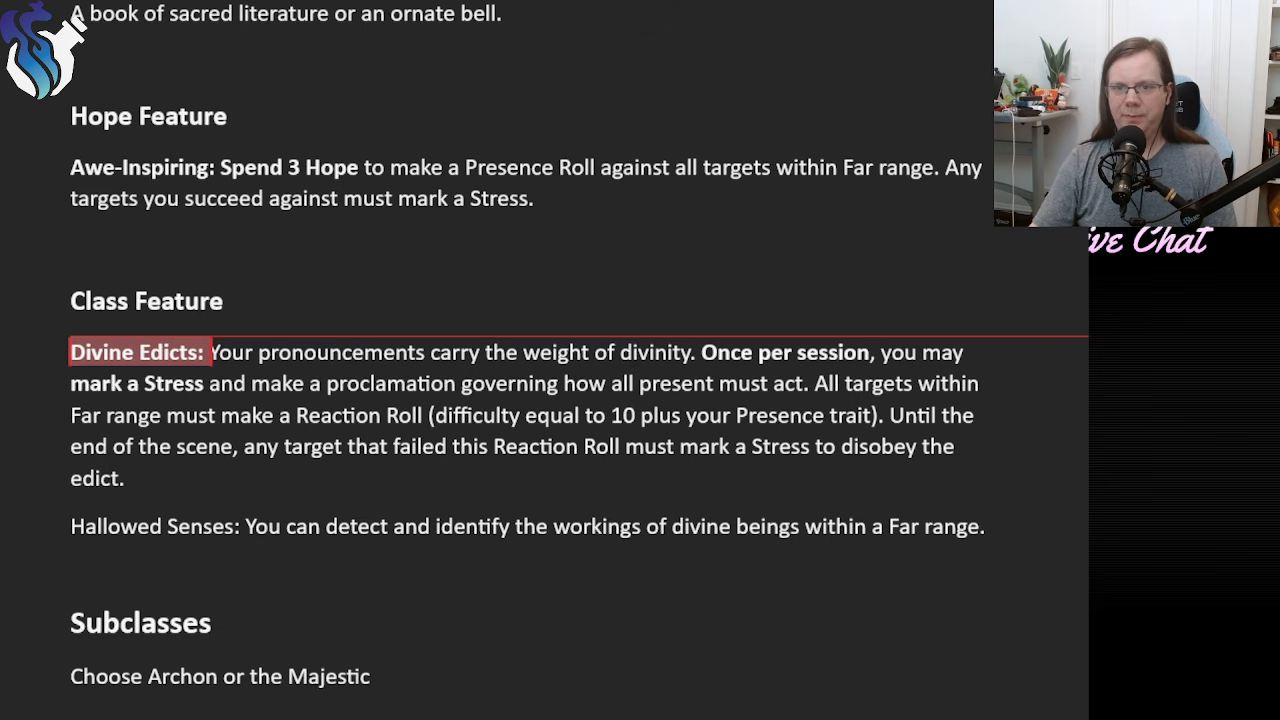
{"action": "left_click", "coordinate": [236, 418]}
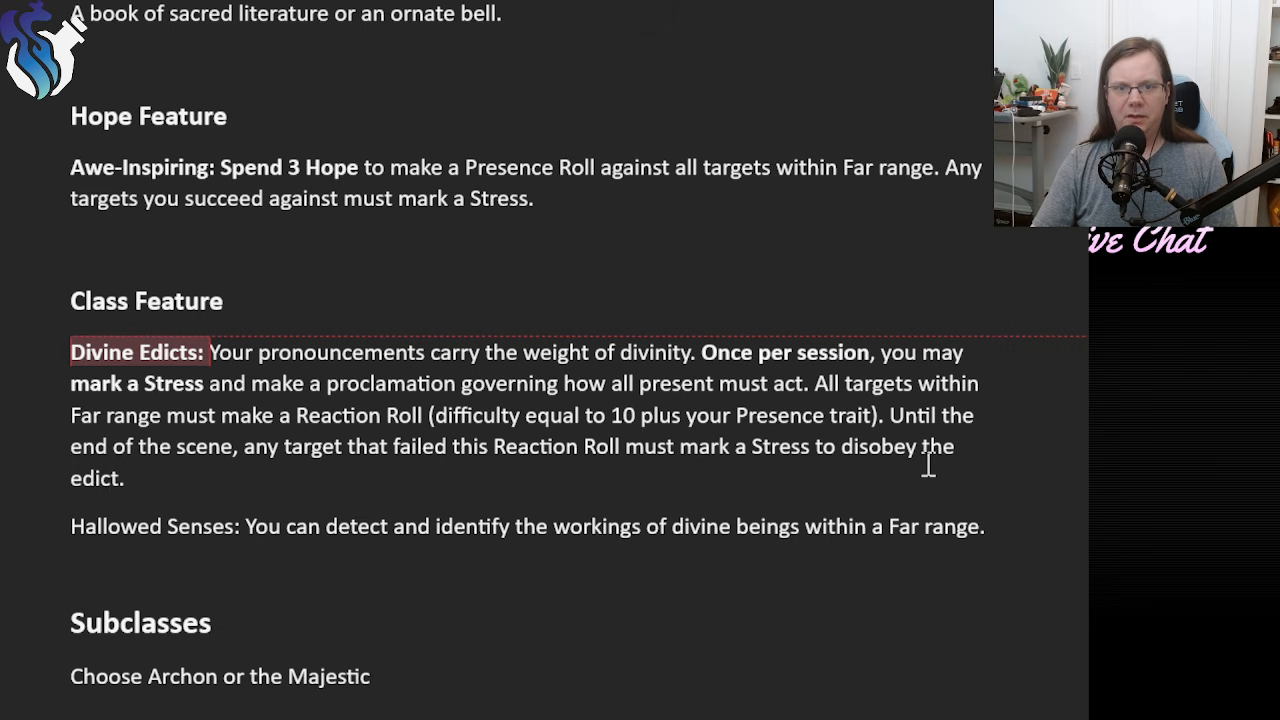
{"action": "left_click_drag", "start_coordinate": [905, 466], "coordinate": [889, 418]}
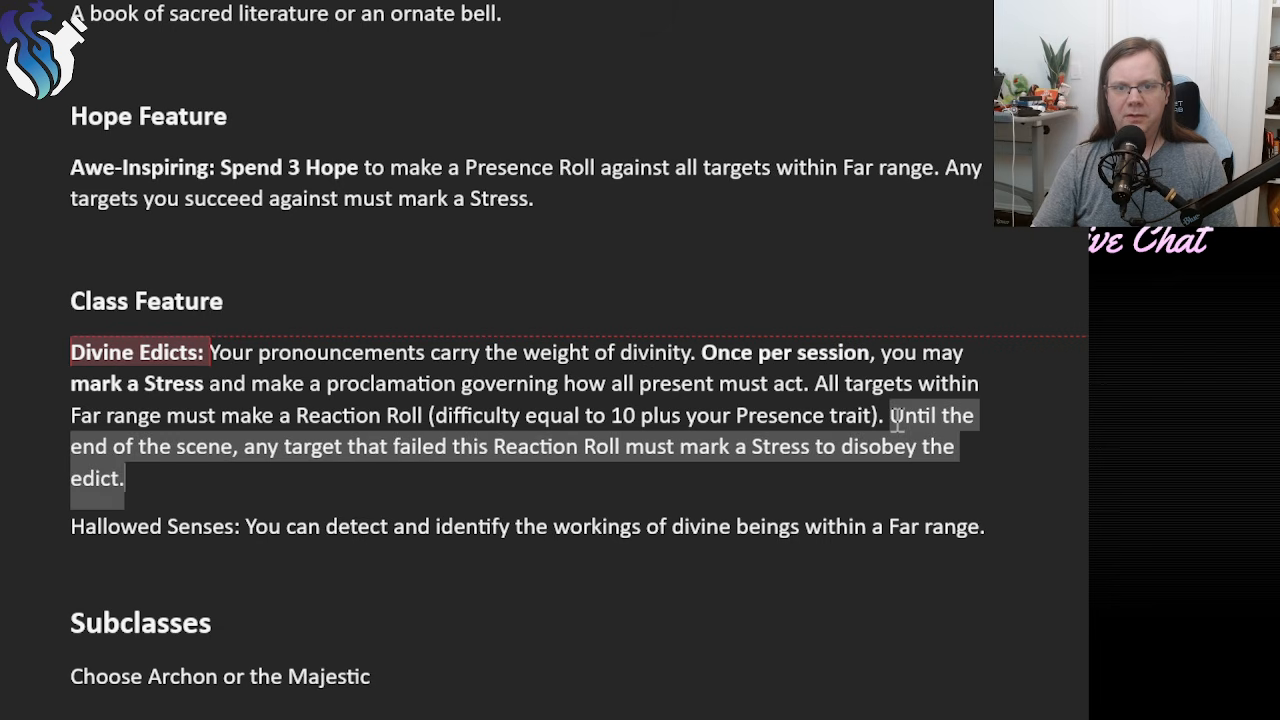
{"action": "left_click", "coordinate": [524, 482]}
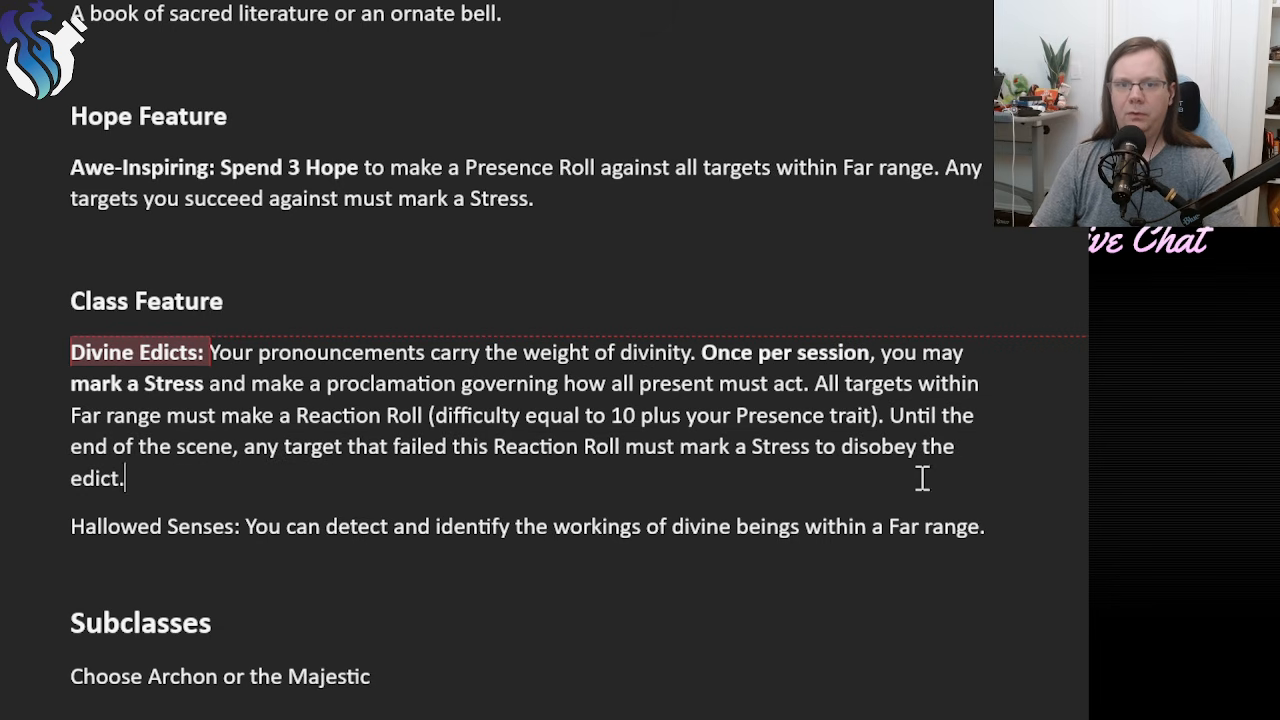
{"action": "left_click_drag", "start_coordinate": [889, 418], "coordinate": [880, 475]}
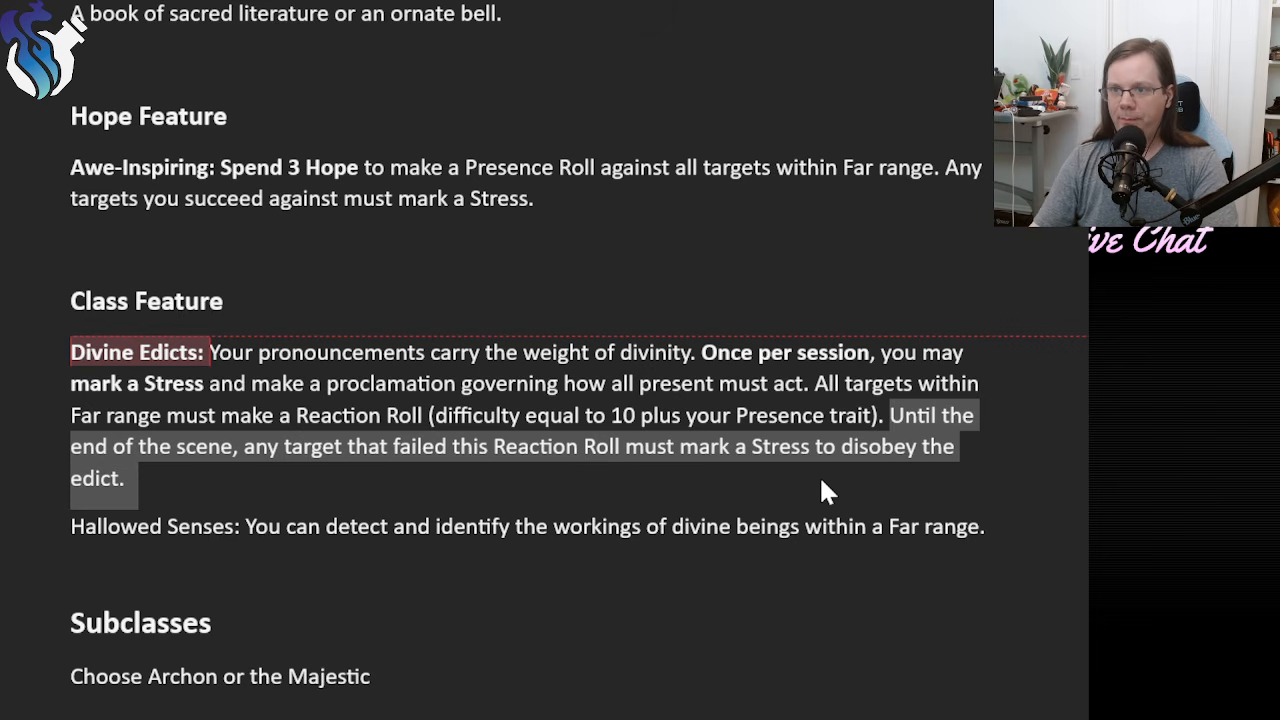
{"action": "left_click", "coordinate": [381, 472]}
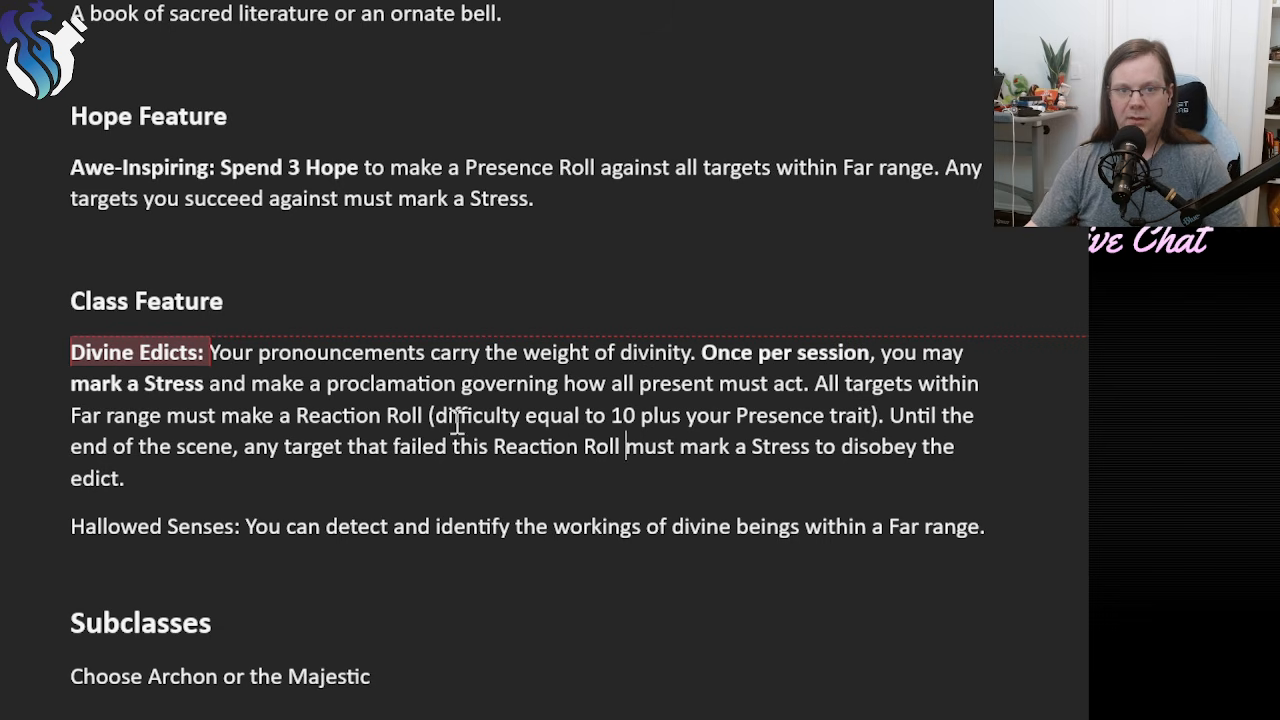
{"action": "left_click_drag", "start_coordinate": [434, 412], "coordinate": [860, 418]}
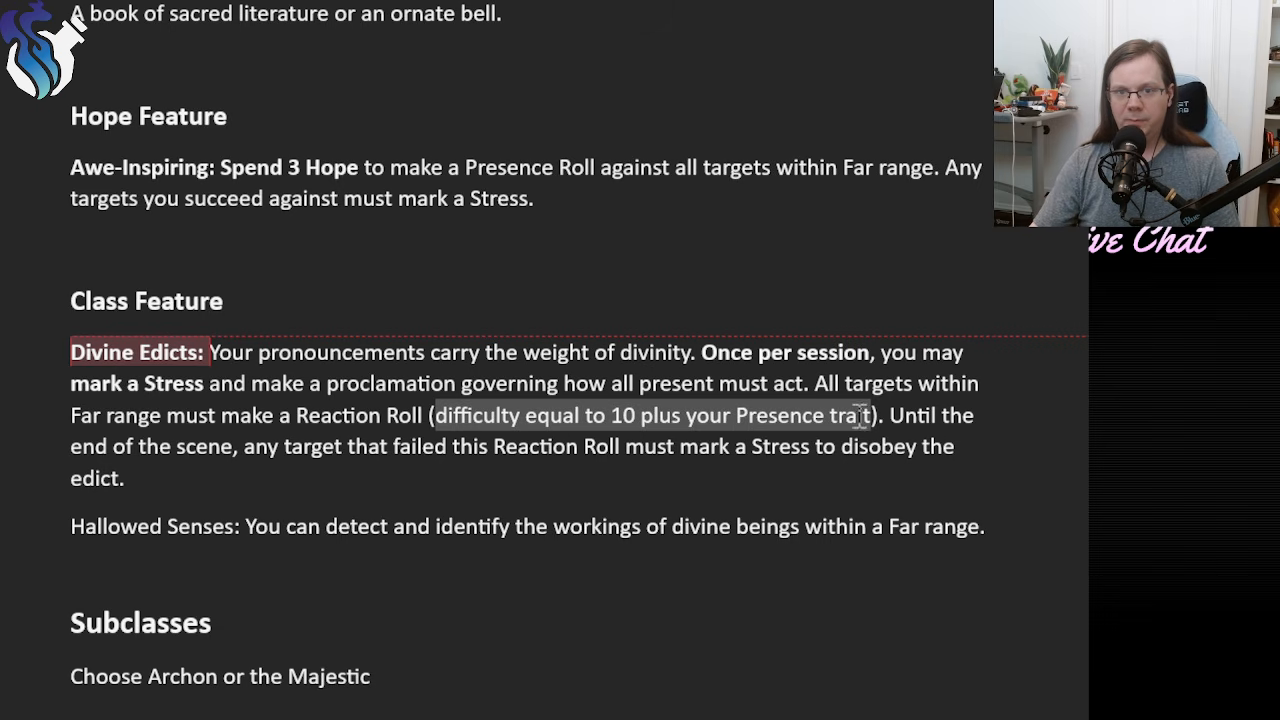
{"action": "left_click", "coordinate": [597, 446]}
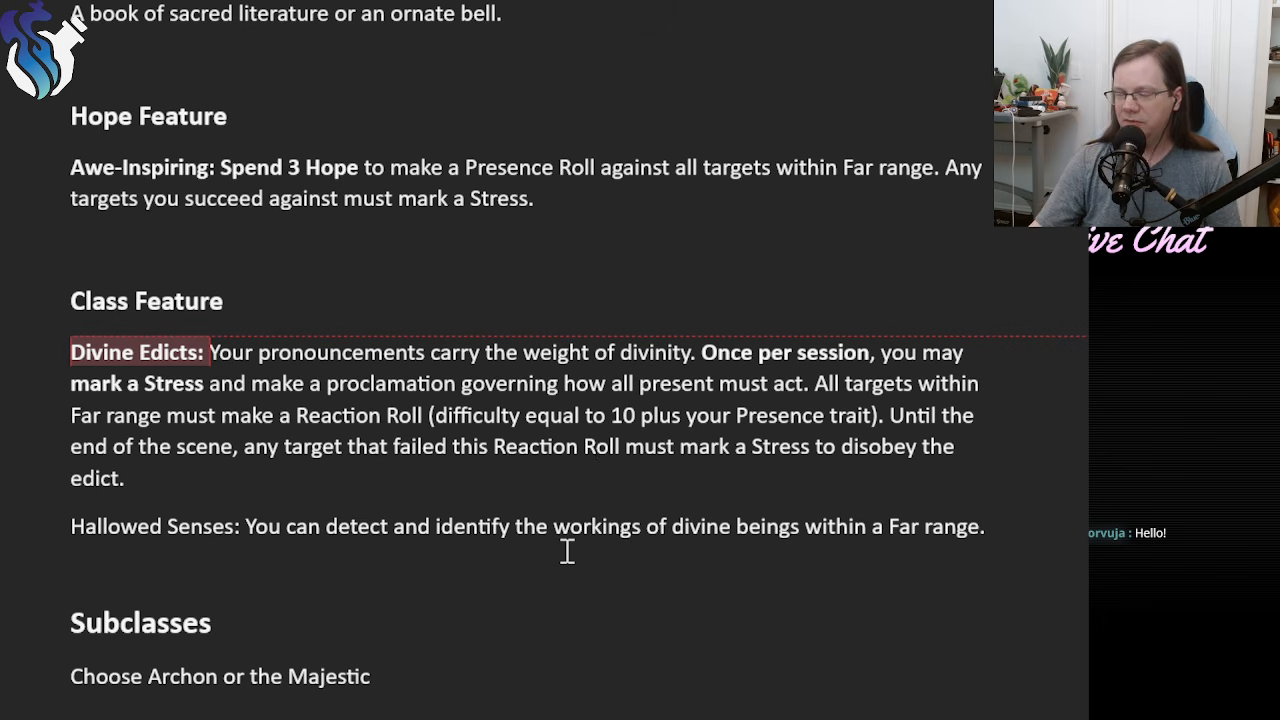
Look over the Herald's Subclasses section, covering the Archon and Majestic headings.
{"action": "scroll", "coordinate": [578, 510], "scroll_direction": "down", "scroll_amount": 5}
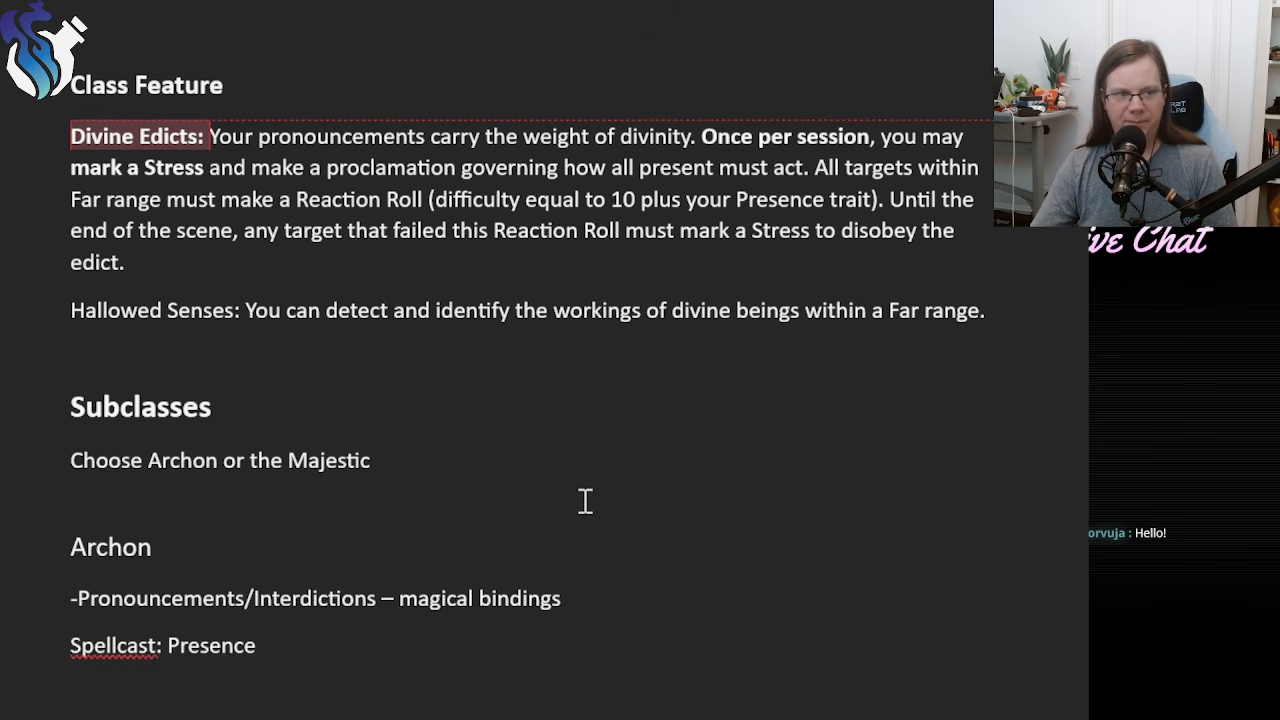
{"action": "scroll", "coordinate": [580, 495], "scroll_direction": "down", "scroll_amount": 3}
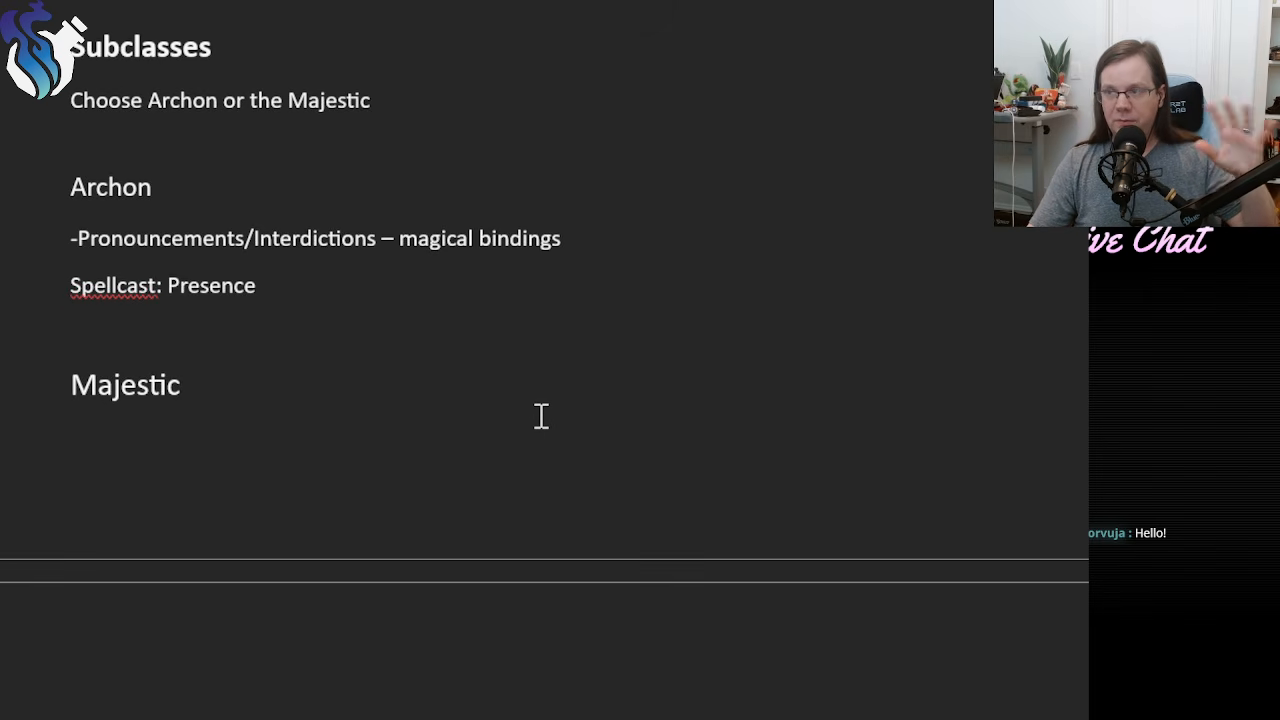
{"action": "scroll", "coordinate": [575, 489], "scroll_direction": "up", "scroll_amount": 1}
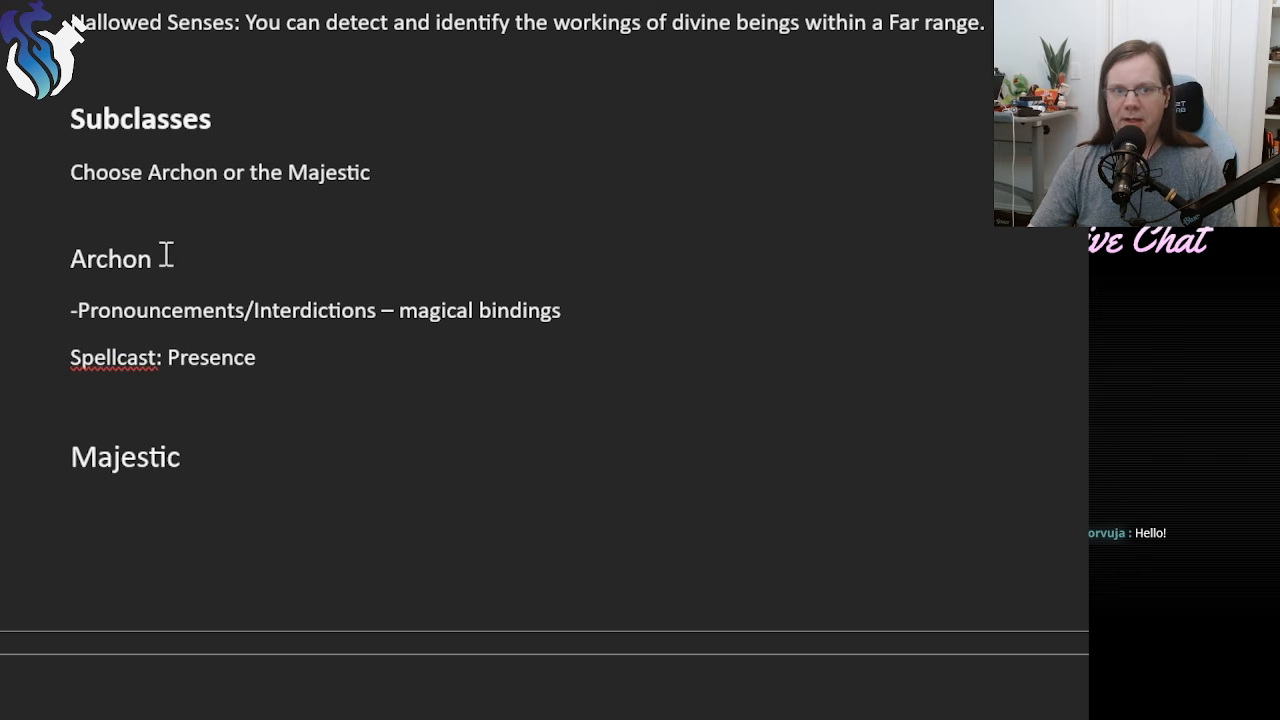
{"action": "left_click_drag", "start_coordinate": [69, 257], "coordinate": [166, 251]}
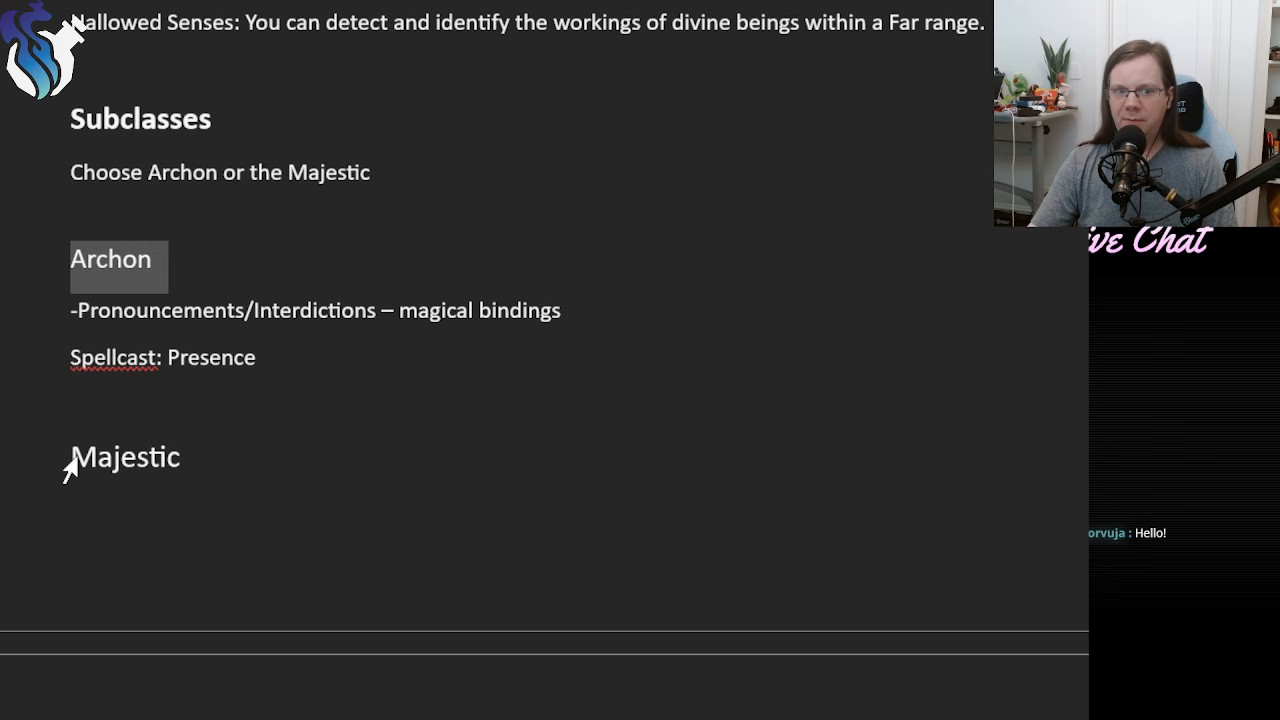
{"action": "left_click_drag", "start_coordinate": [71, 462], "coordinate": [189, 457]}
{"action": "left_click", "coordinate": [262, 460]}
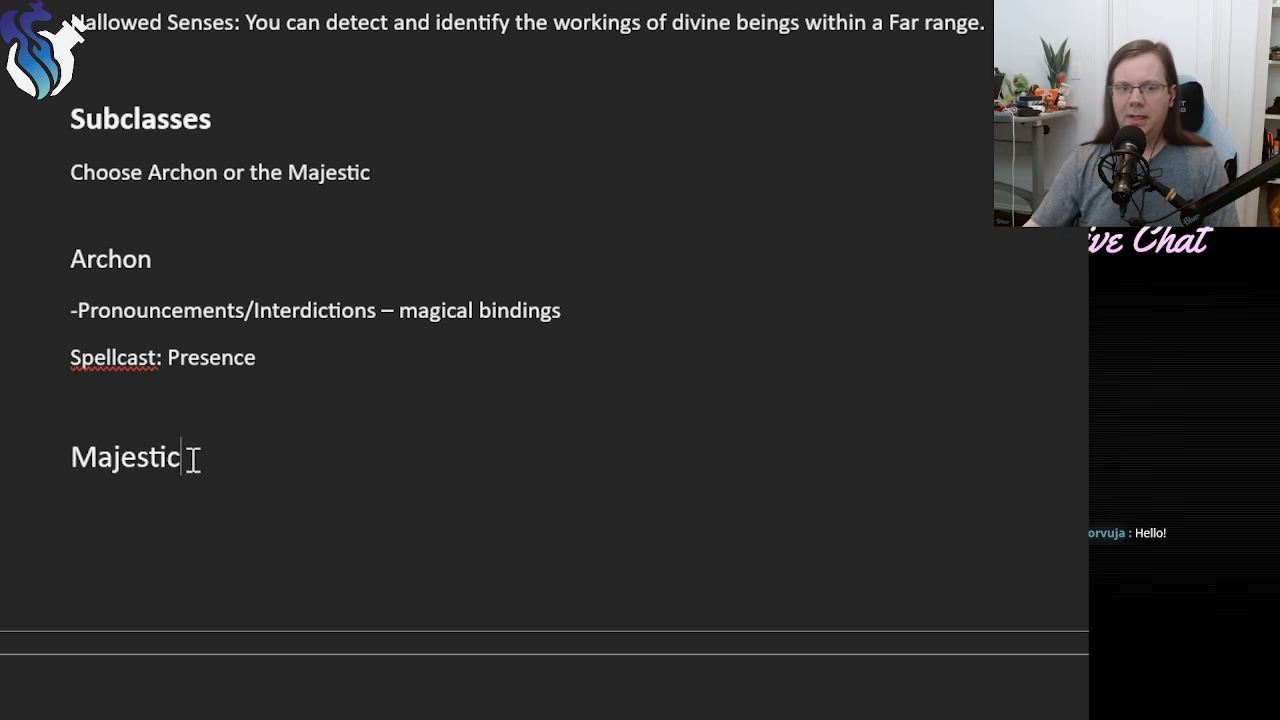
Look over the Background Questions and Connection Questions sections below the Majestic subclass.
{"action": "scroll", "coordinate": [472, 647], "scroll_direction": "down", "scroll_amount": 10}
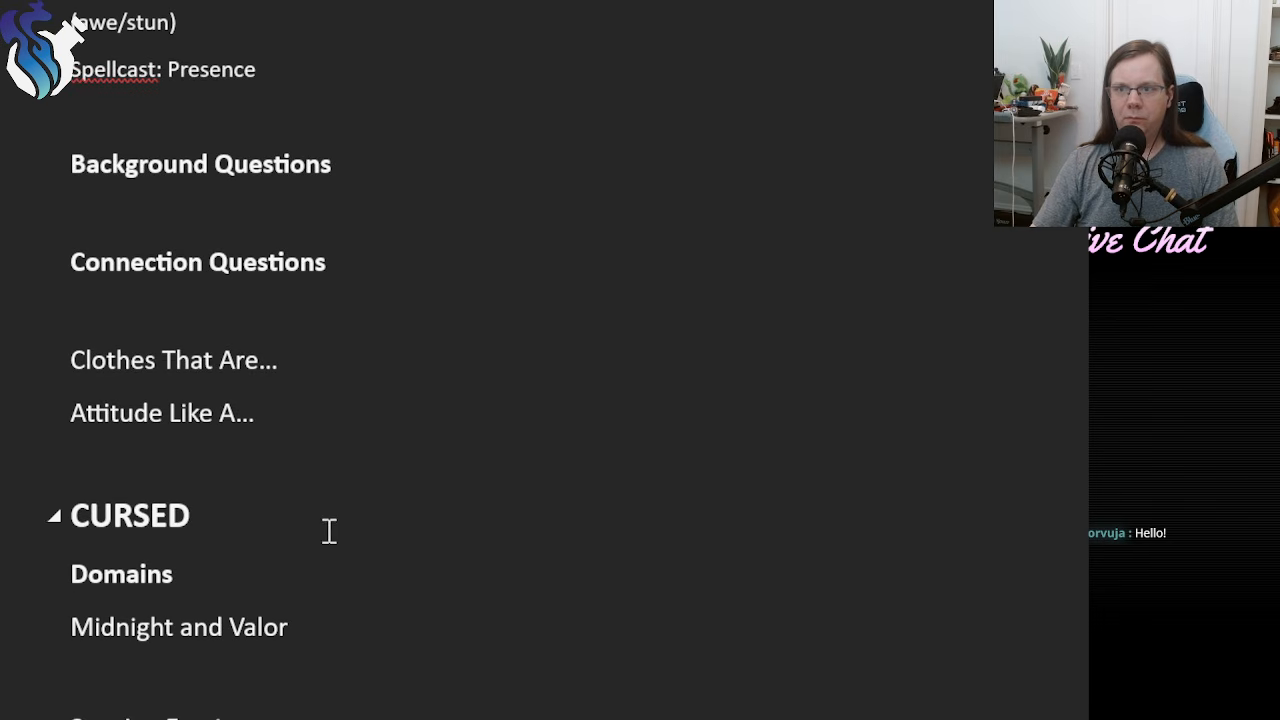
{"action": "left_click_drag", "start_coordinate": [64, 163], "coordinate": [331, 246]}
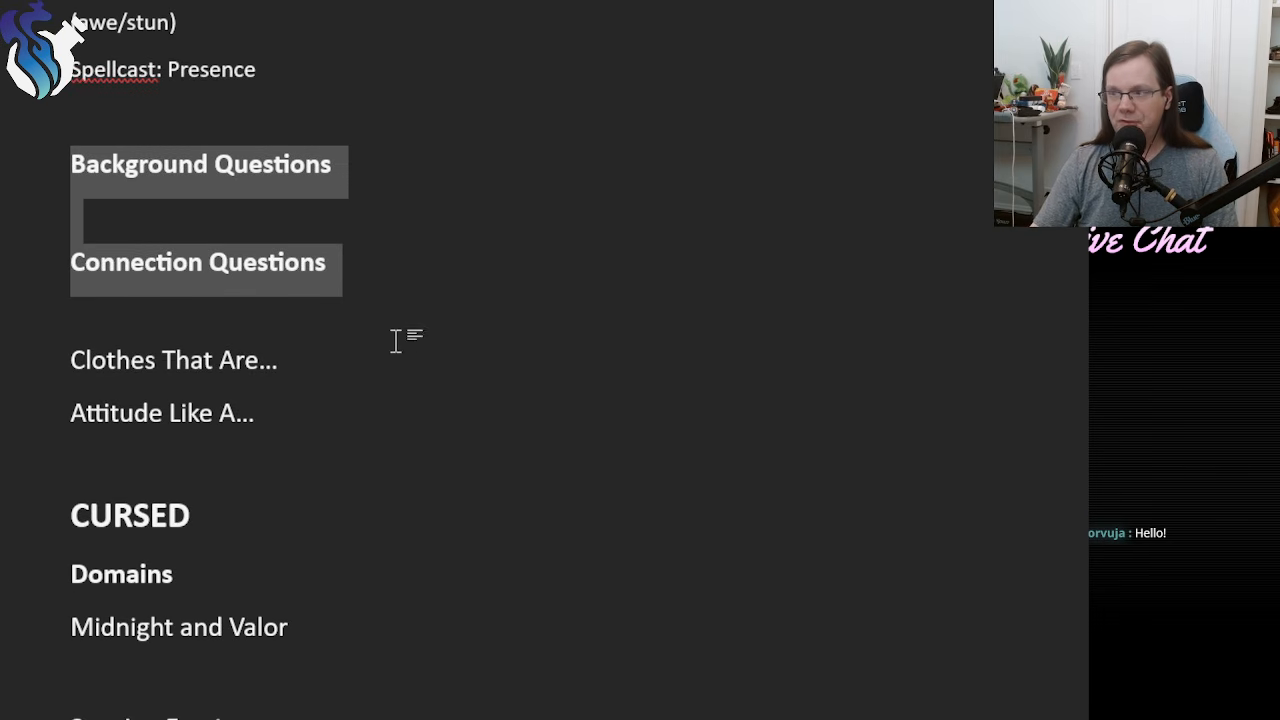
{"action": "scroll", "coordinate": [391, 424], "scroll_direction": "up", "scroll_amount": 8}
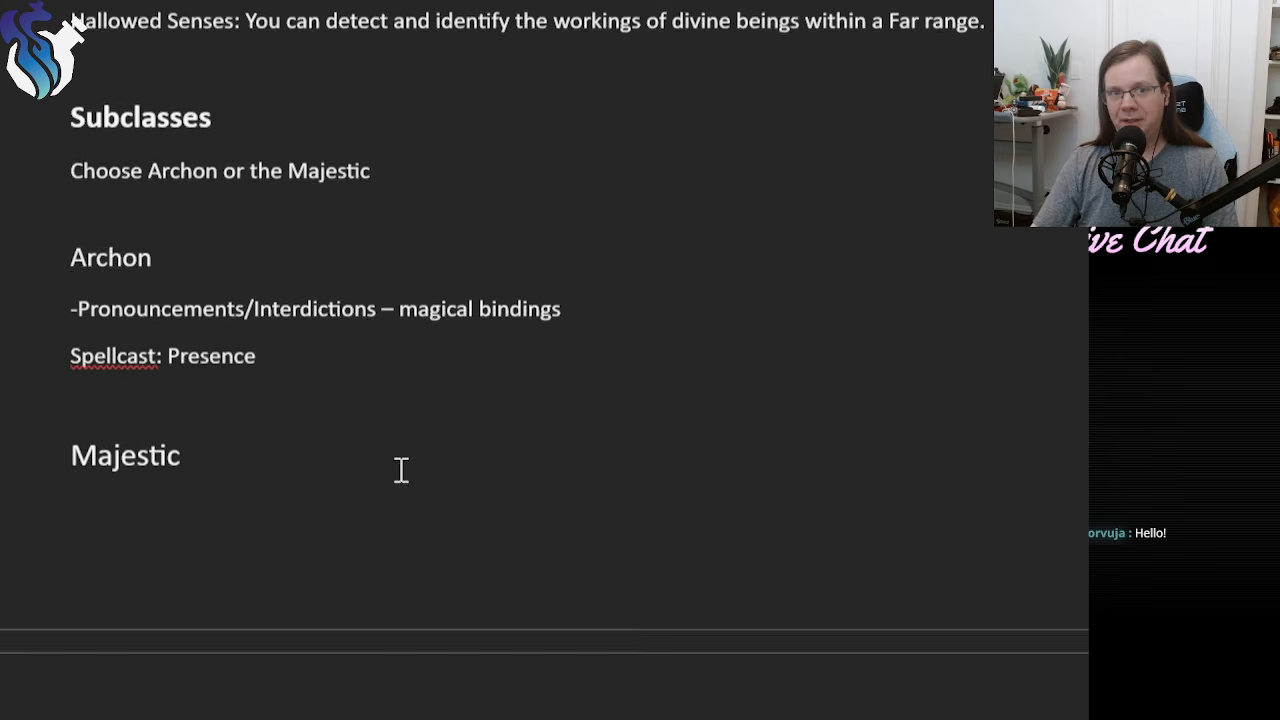
{"action": "left_click", "coordinate": [343, 437]}
{"action": "left_click", "coordinate": [398, 398]}
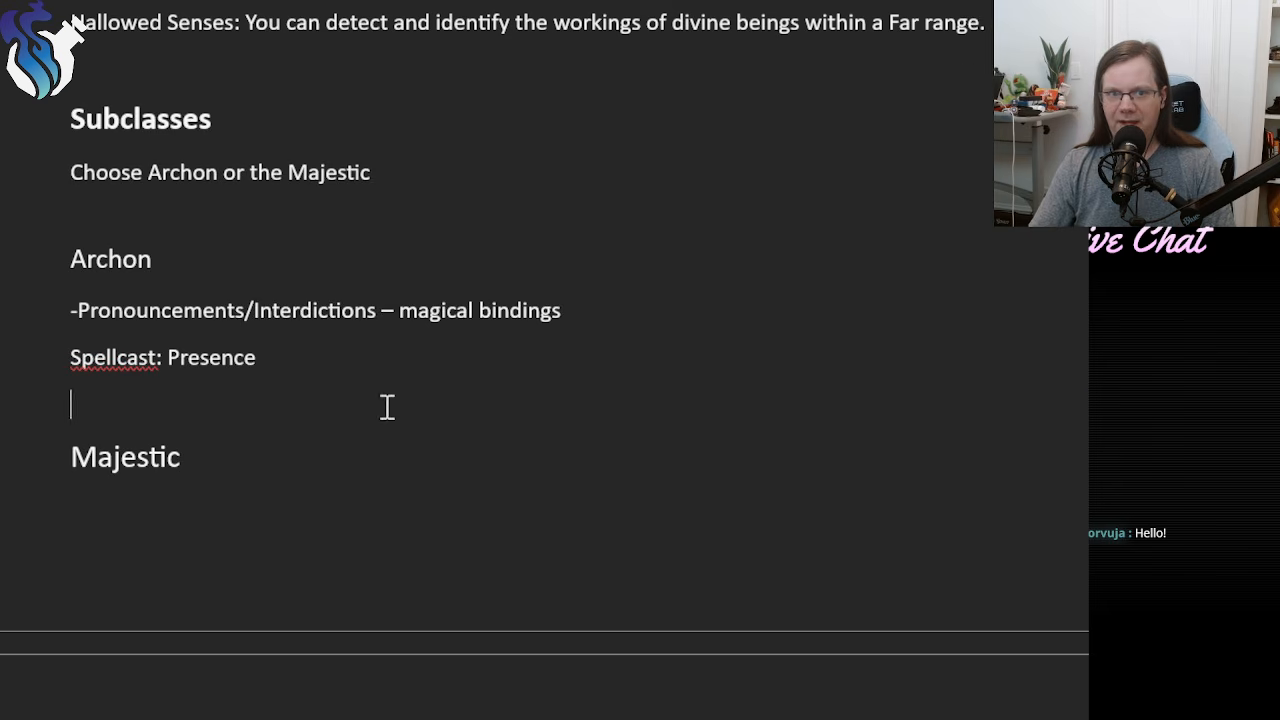
{"action": "scroll", "coordinate": [387, 404], "scroll_direction": "up", "scroll_amount": 3}
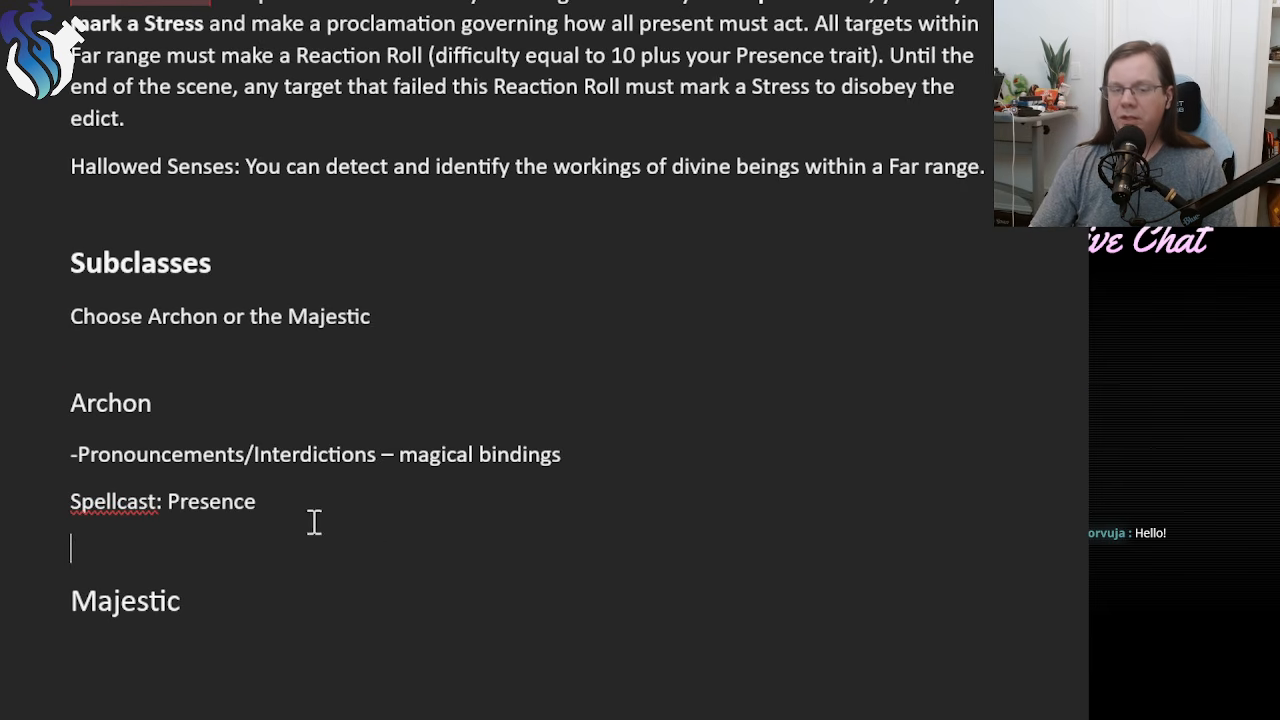
{"action": "scroll", "coordinate": [371, 531], "scroll_direction": "down", "scroll_amount": 10}
{"action": "scroll", "coordinate": [379, 521], "scroll_direction": "down", "scroll_amount": 10}
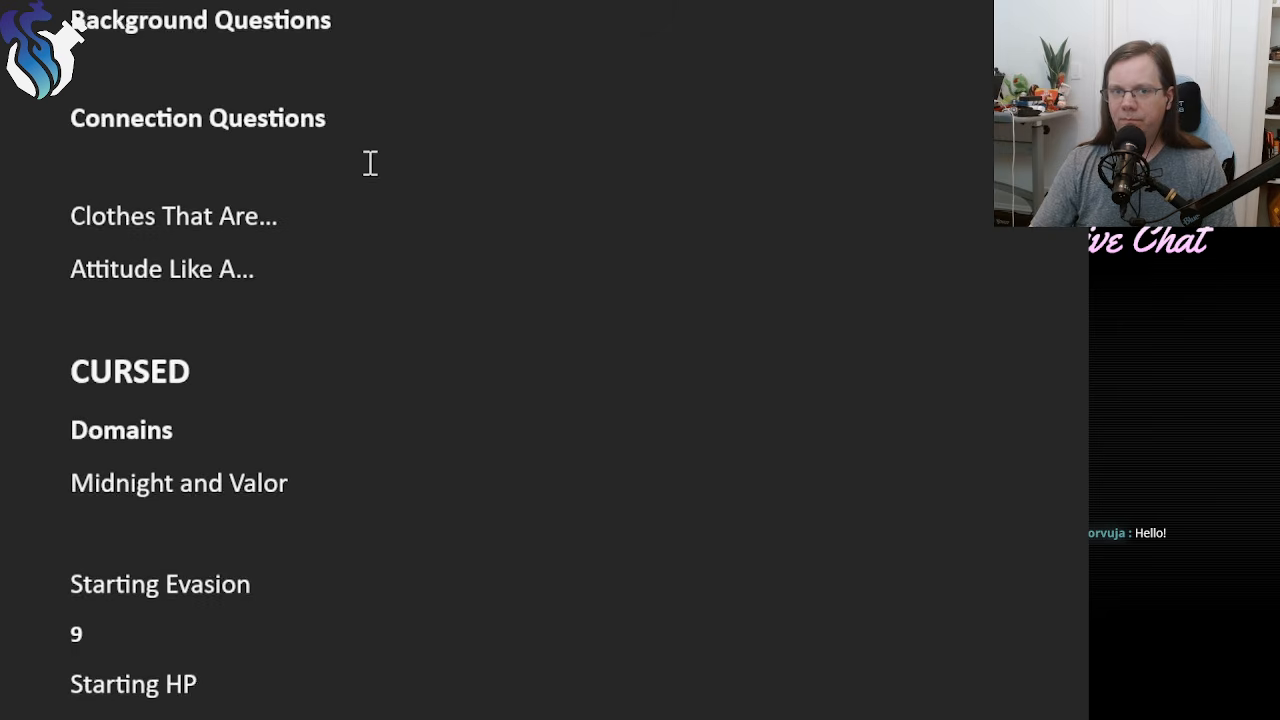
{"action": "scroll", "coordinate": [369, 163], "scroll_direction": "up", "scroll_amount": 3}
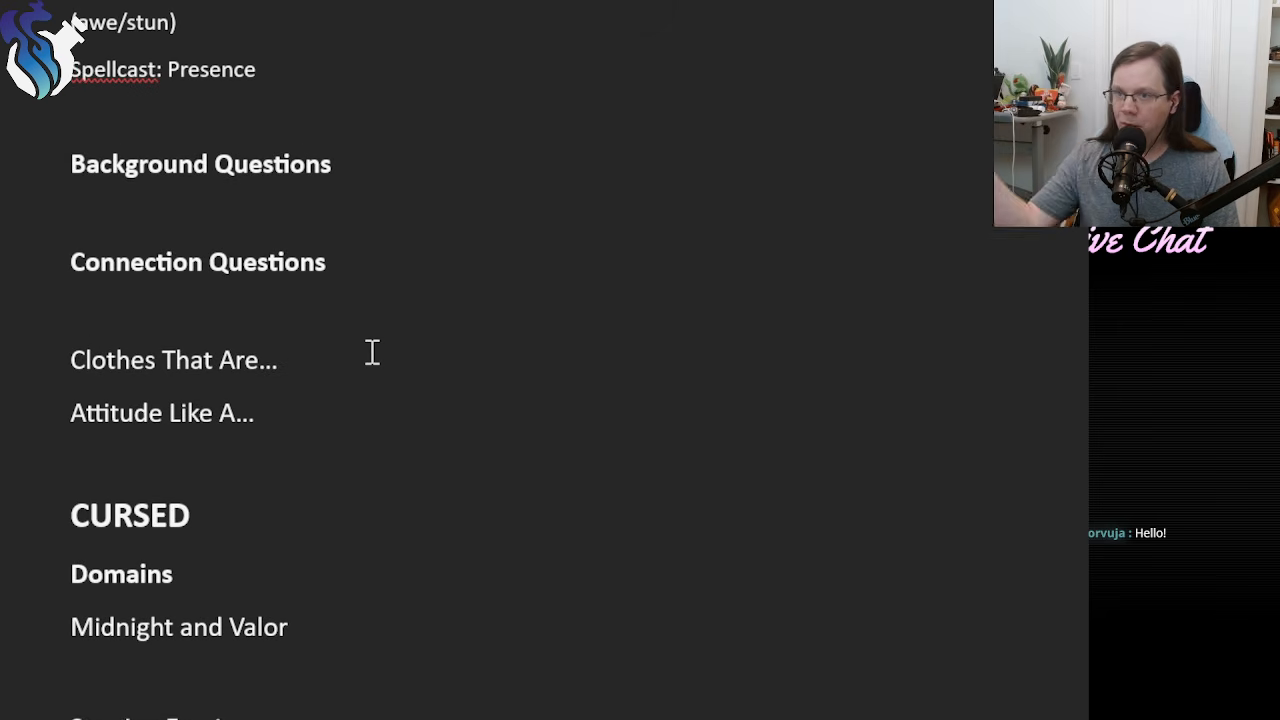
{"action": "left_click_drag", "start_coordinate": [344, 263], "coordinate": [66, 180]}
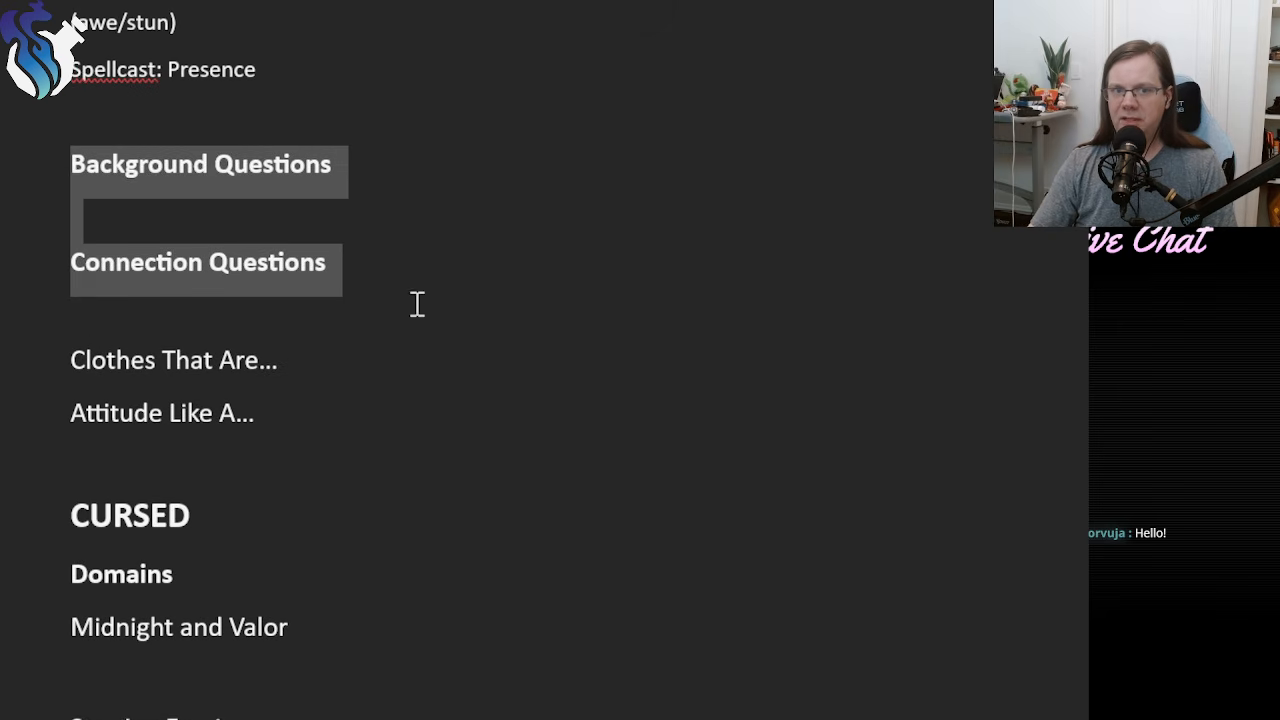
{"action": "left_click", "coordinate": [380, 263]}
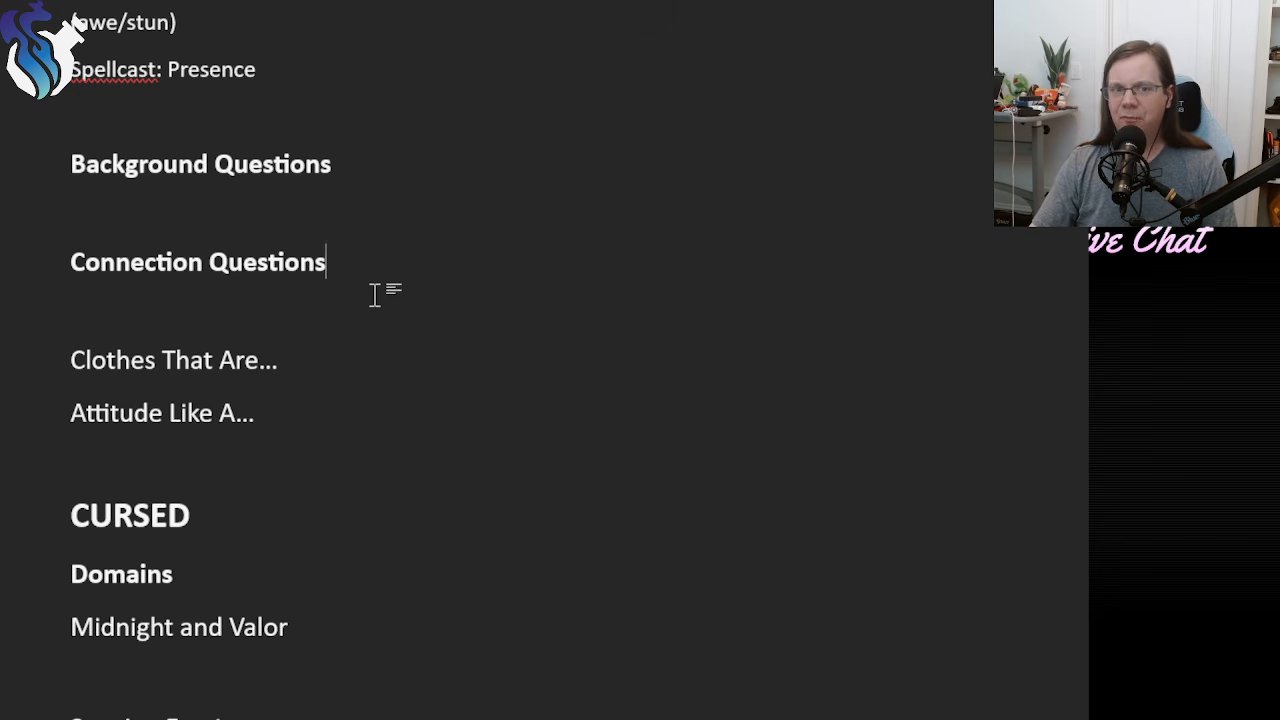
Review the "Clothes That Are..." and "Attitude Like A..." description prompts above the Cursed class.
{"action": "left_click_drag", "start_coordinate": [303, 414], "coordinate": [2, 360]}
{"action": "left_click", "coordinate": [300, 418]}
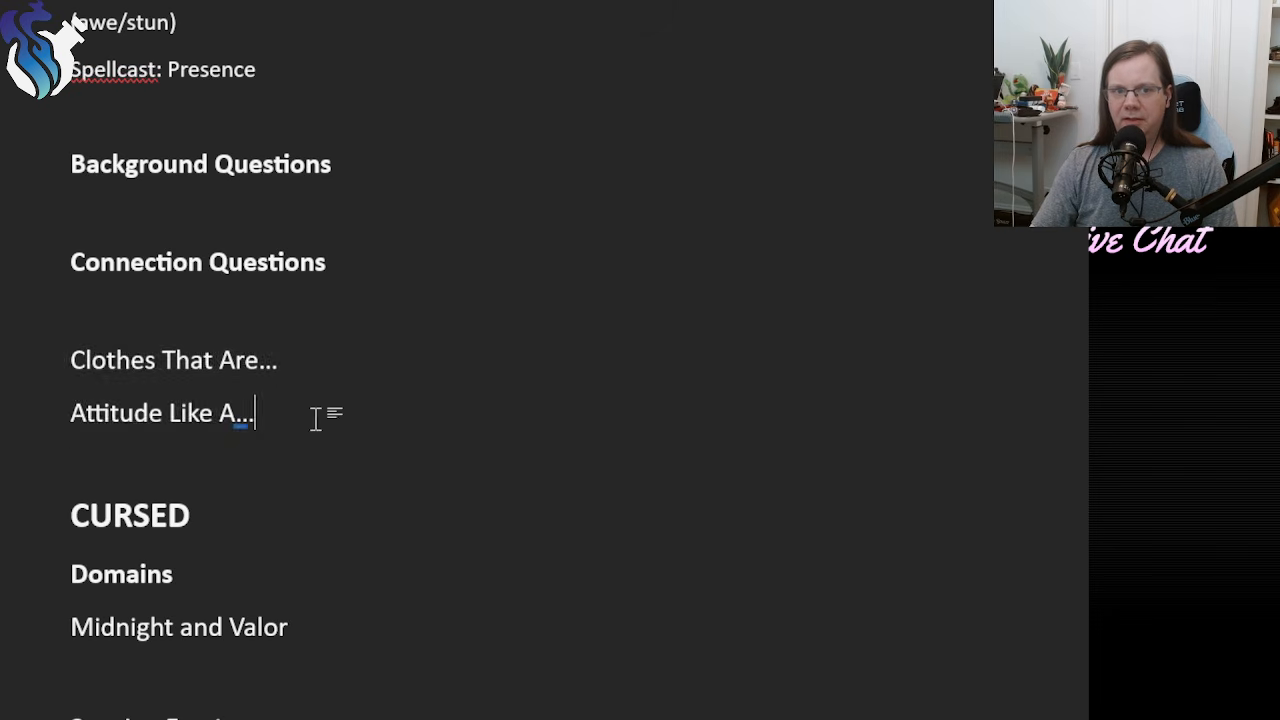
{"action": "mouse_move", "coordinate": [300, 414]}
{"action": "left_mouse_down"}
{"action": "mouse_move", "coordinate": [29, 380]}
{"action": "mouse_move", "coordinate": [311, 403]}
{"action": "left_mouse_up"}
{"action": "left_click", "coordinate": [281, 416]}
{"action": "left_click", "coordinate": [298, 400]}
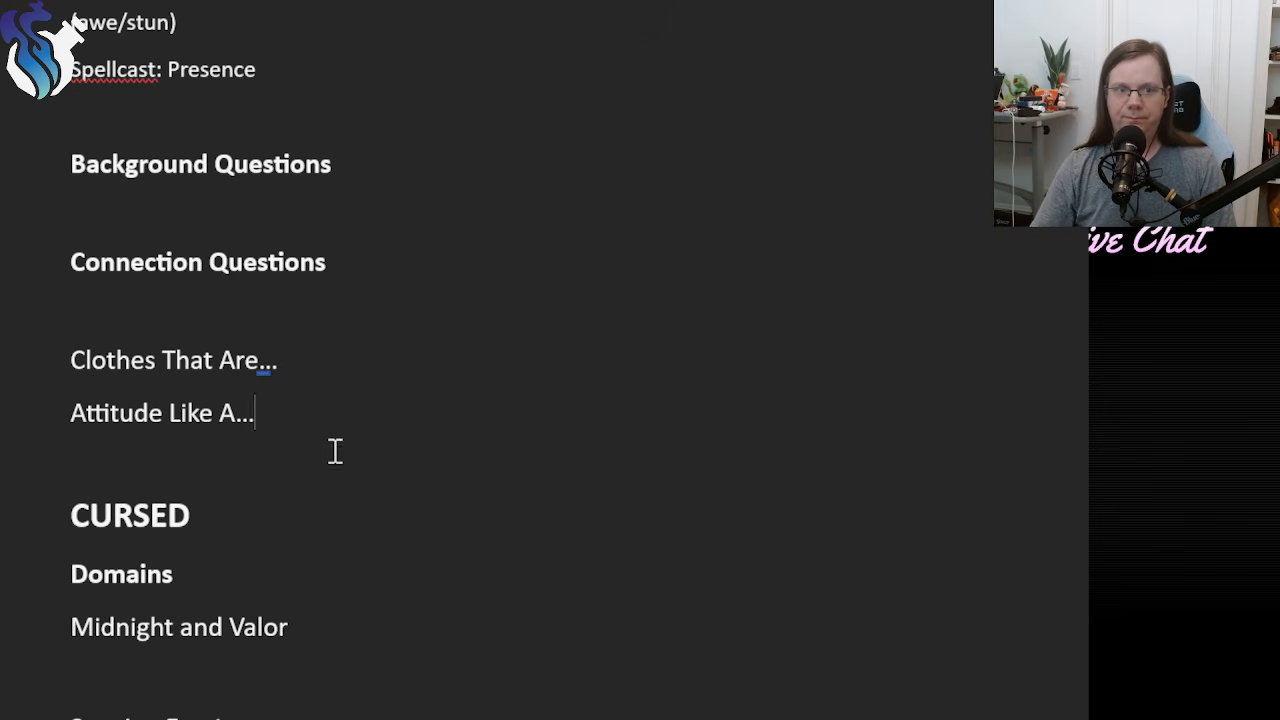
Review the subclass choice line and the Archon's Pronouncements/Interdictions note, and compare them with the Divine Edicts feature.
{"action": "scroll", "coordinate": [374, 474], "scroll_direction": "up", "scroll_amount": 10}
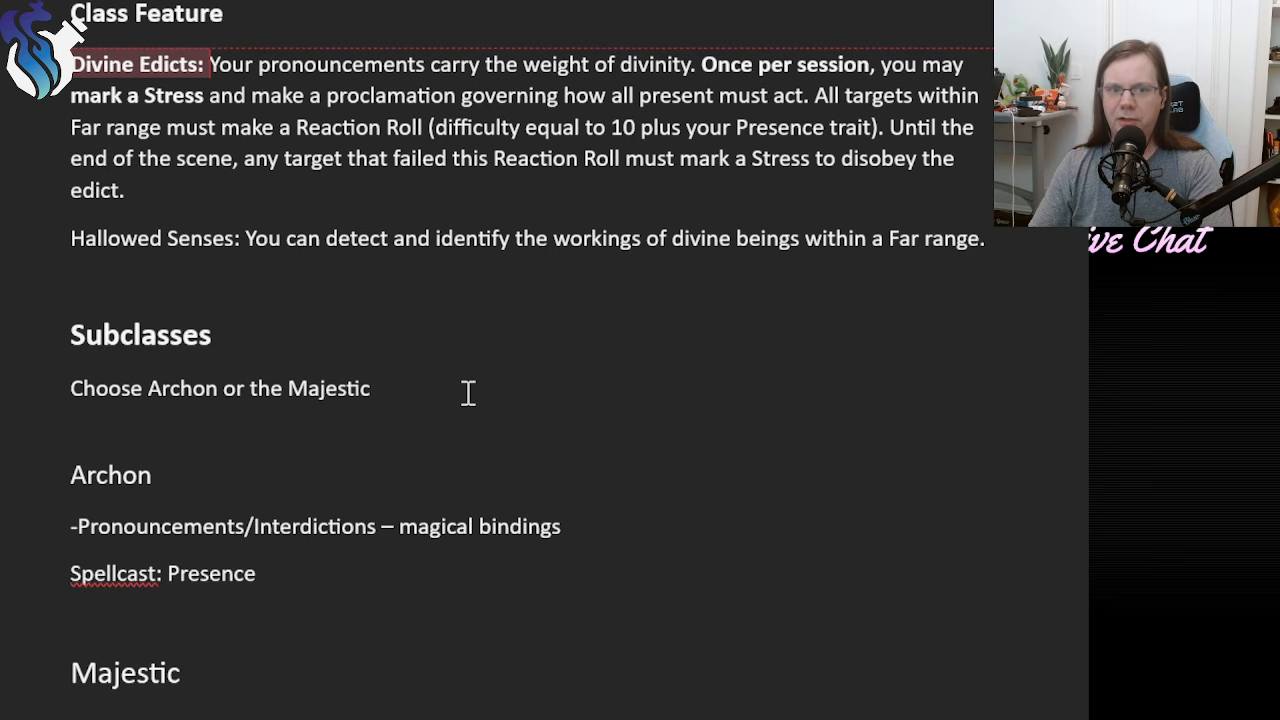
{"action": "triple_click", "coordinate": [100, 384]}
{"action": "left_click", "coordinate": [360, 406]}
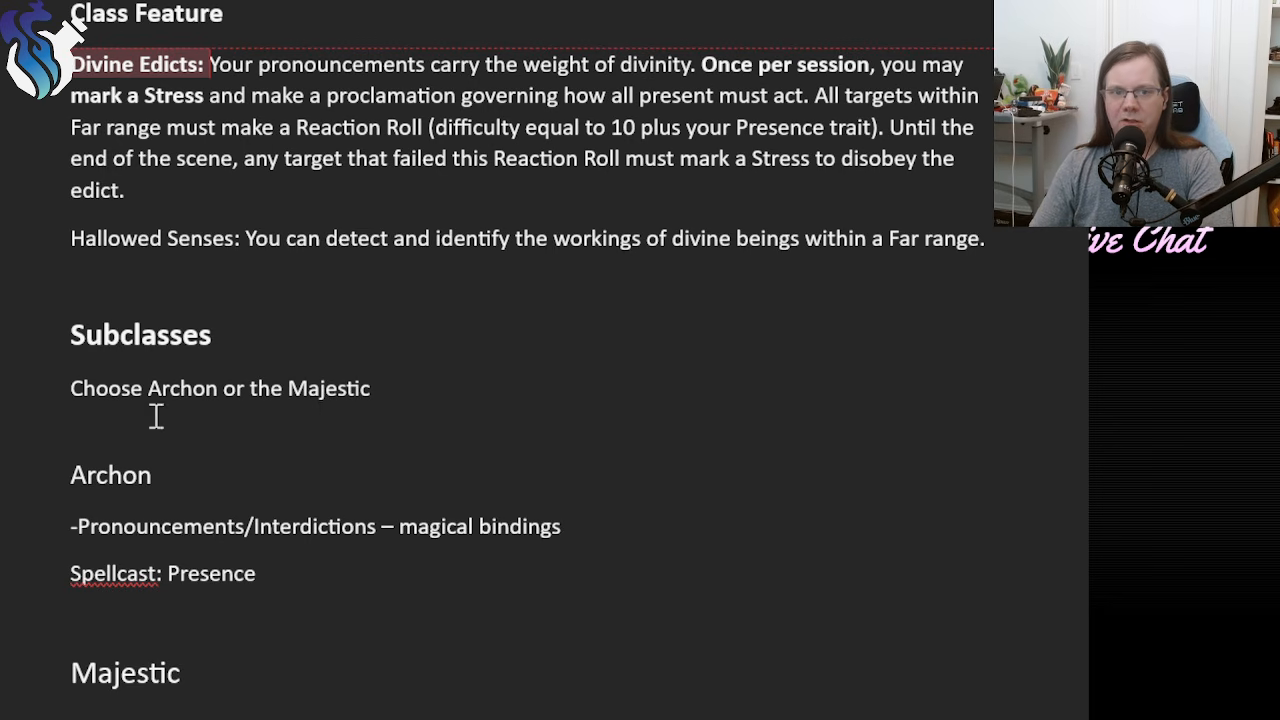
{"action": "double_click", "coordinate": [165, 400]}
{"action": "double_click", "coordinate": [331, 396]}
{"action": "left_click", "coordinate": [395, 437]}
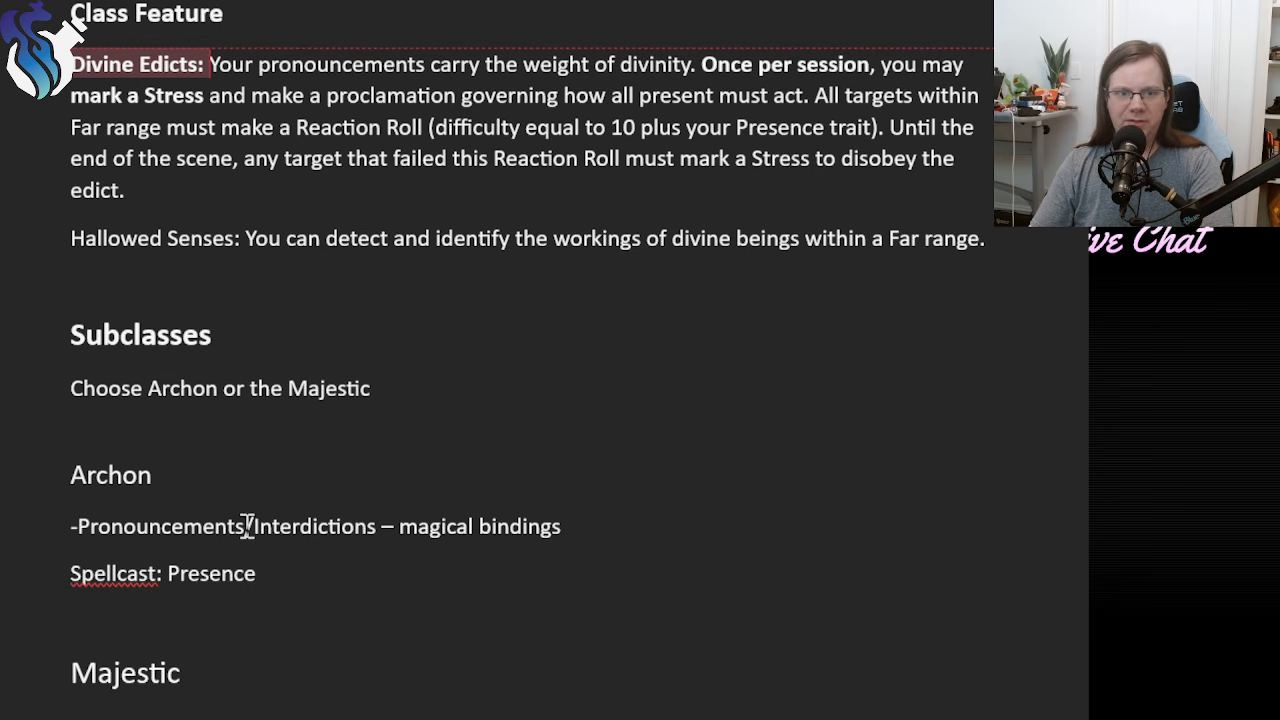
{"action": "left_click_drag", "start_coordinate": [564, 530], "coordinate": [23, 524]}
{"action": "left_click", "coordinate": [448, 606]}
{"action": "scroll", "coordinate": [289, 280], "scroll_direction": "up", "scroll_amount": 3}
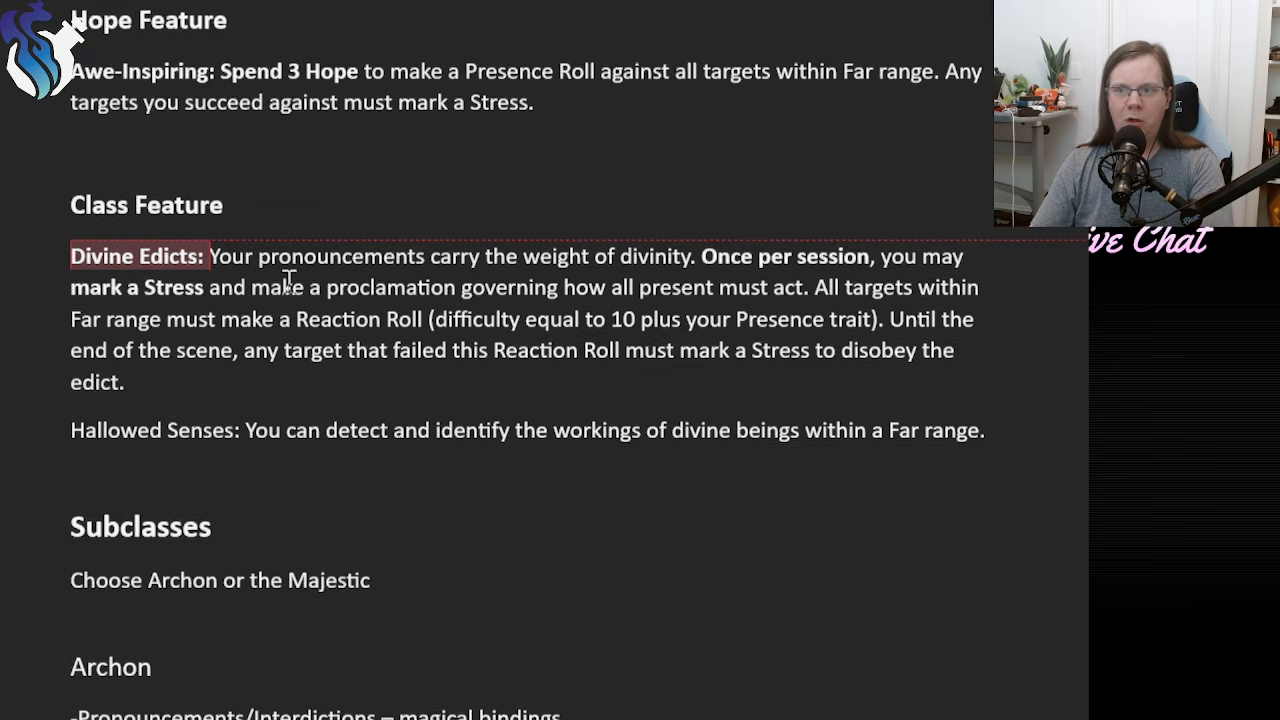
{"action": "left_click_drag", "start_coordinate": [137, 415], "coordinate": [40, 280]}
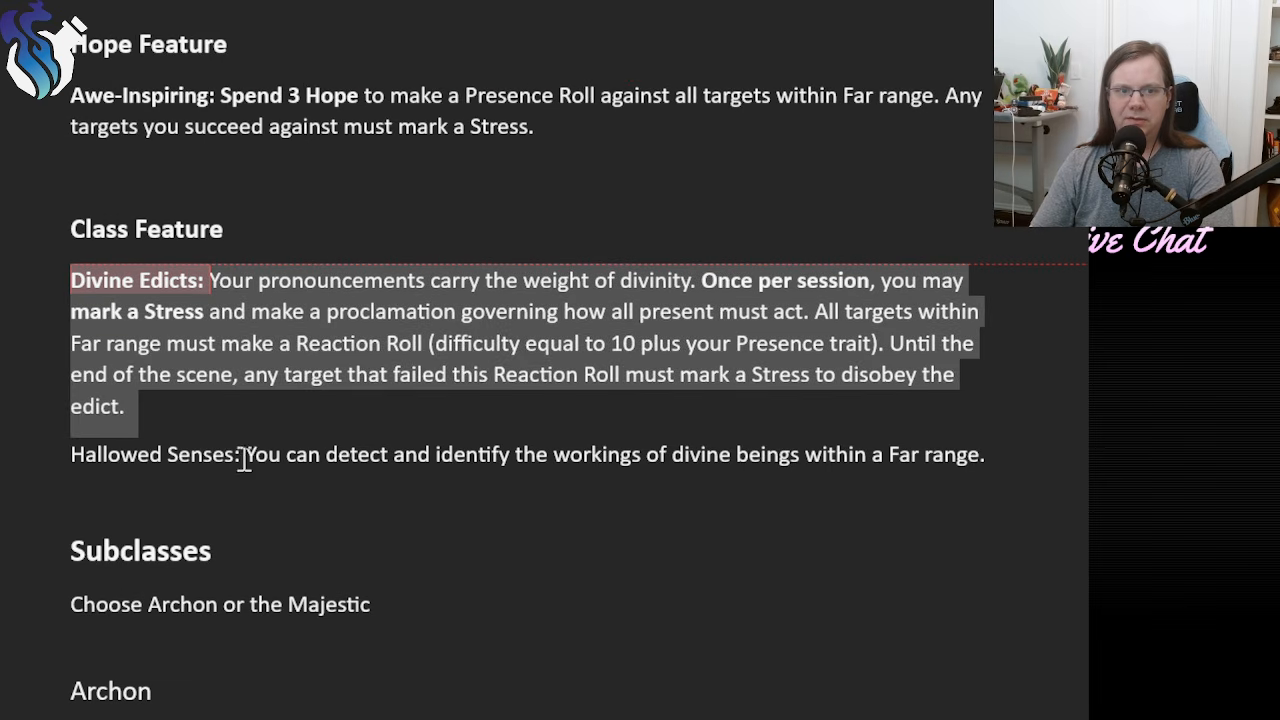
Review the Majestic subclass's (awe/stun) note and its Spellcast trait line below the Archon section.
{"action": "left_click", "coordinate": [171, 409]}
{"action": "scroll", "coordinate": [180, 418], "scroll_direction": "down", "scroll_amount": 1}
{"action": "scroll", "coordinate": [180, 418], "scroll_direction": "down", "scroll_amount": 10}
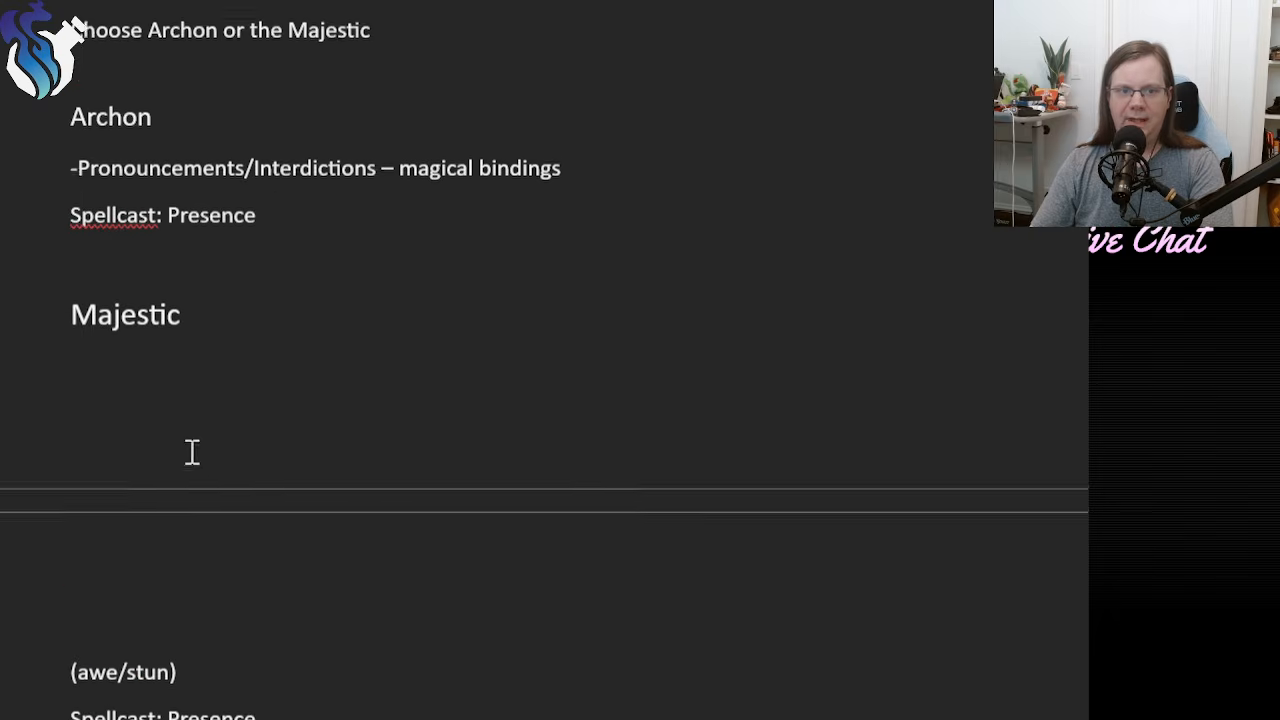
{"action": "scroll", "coordinate": [337, 446], "scroll_direction": "up", "scroll_amount": 1}
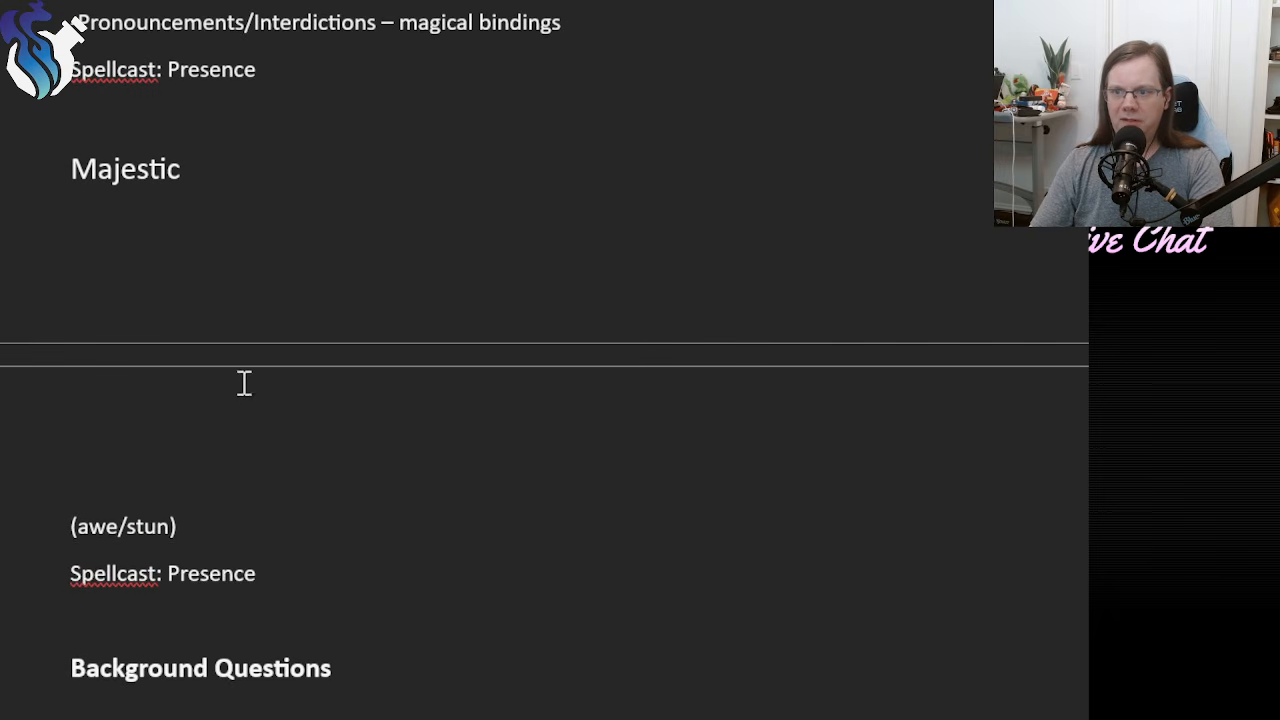
{"action": "left_click_drag", "start_coordinate": [63, 523], "coordinate": [191, 524]}
{"action": "left_click", "coordinate": [261, 524]}
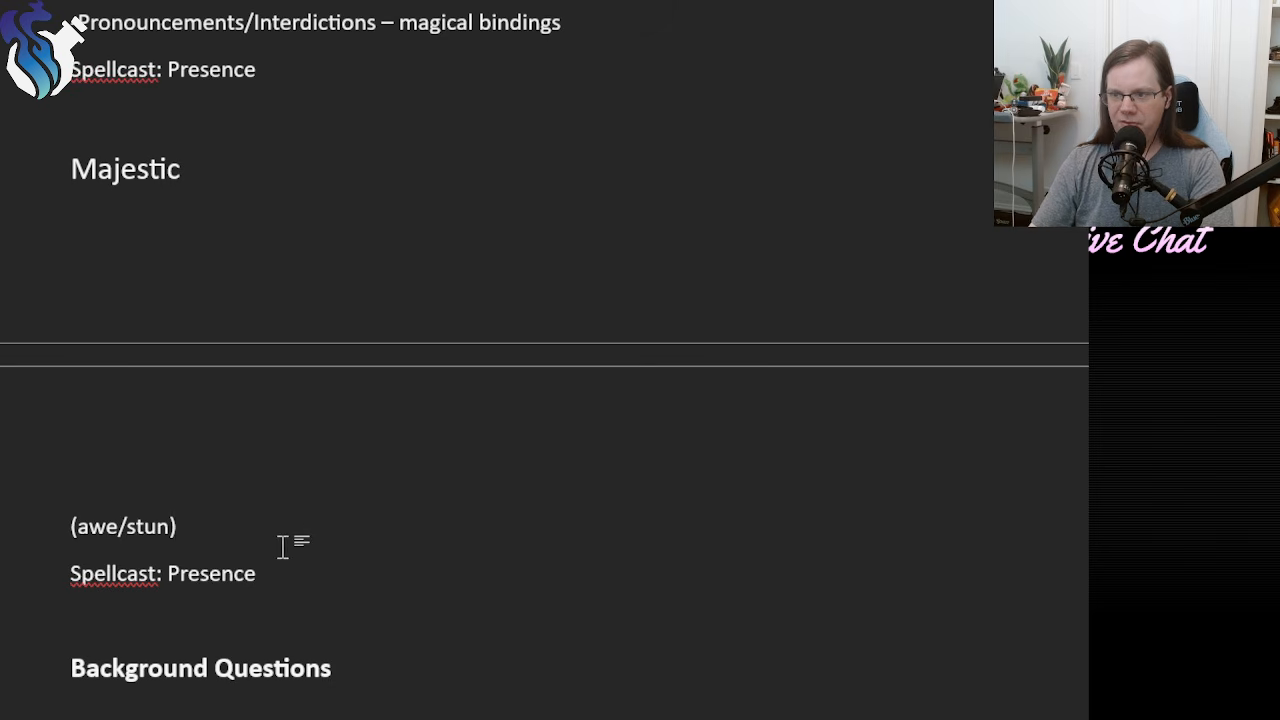
Compare the Archon and Majestic entries, then examine the Archon's Pronouncements/Interdictions note and Spellcast line.
{"action": "scroll", "coordinate": [279, 563], "scroll_direction": "up", "scroll_amount": 6}
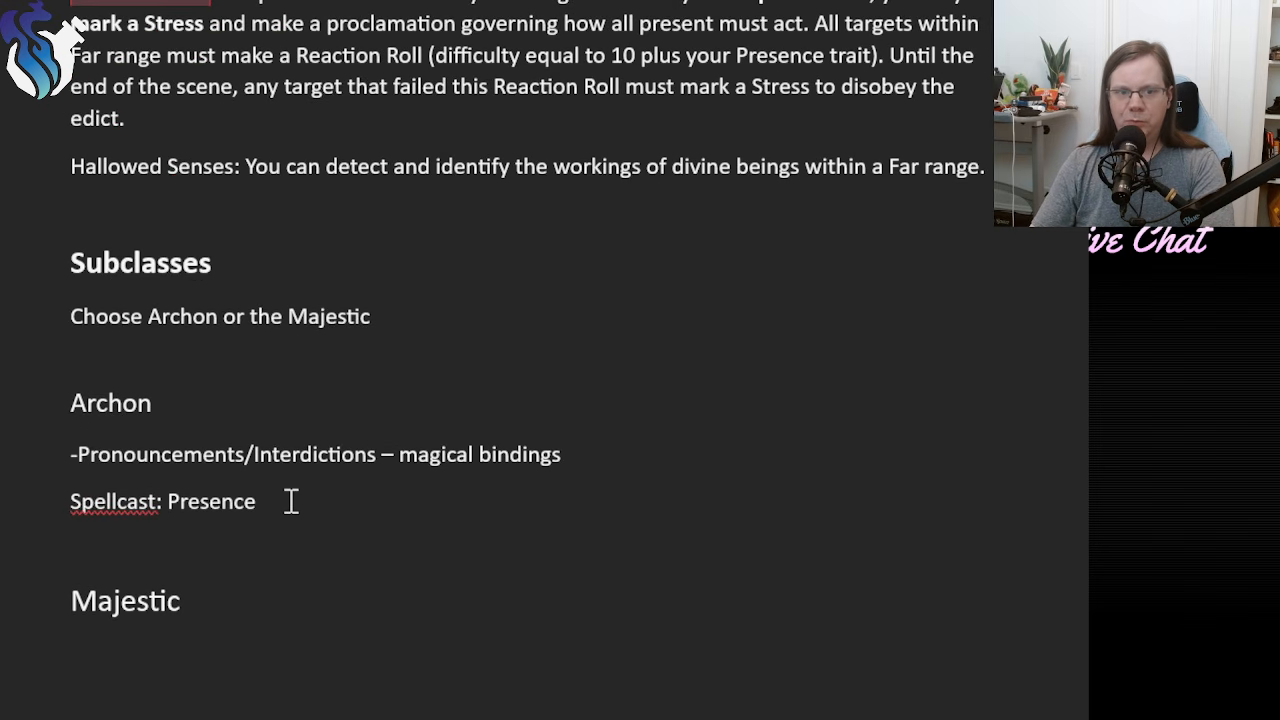
{"action": "scroll", "coordinate": [291, 501], "scroll_direction": "down", "scroll_amount": 4}
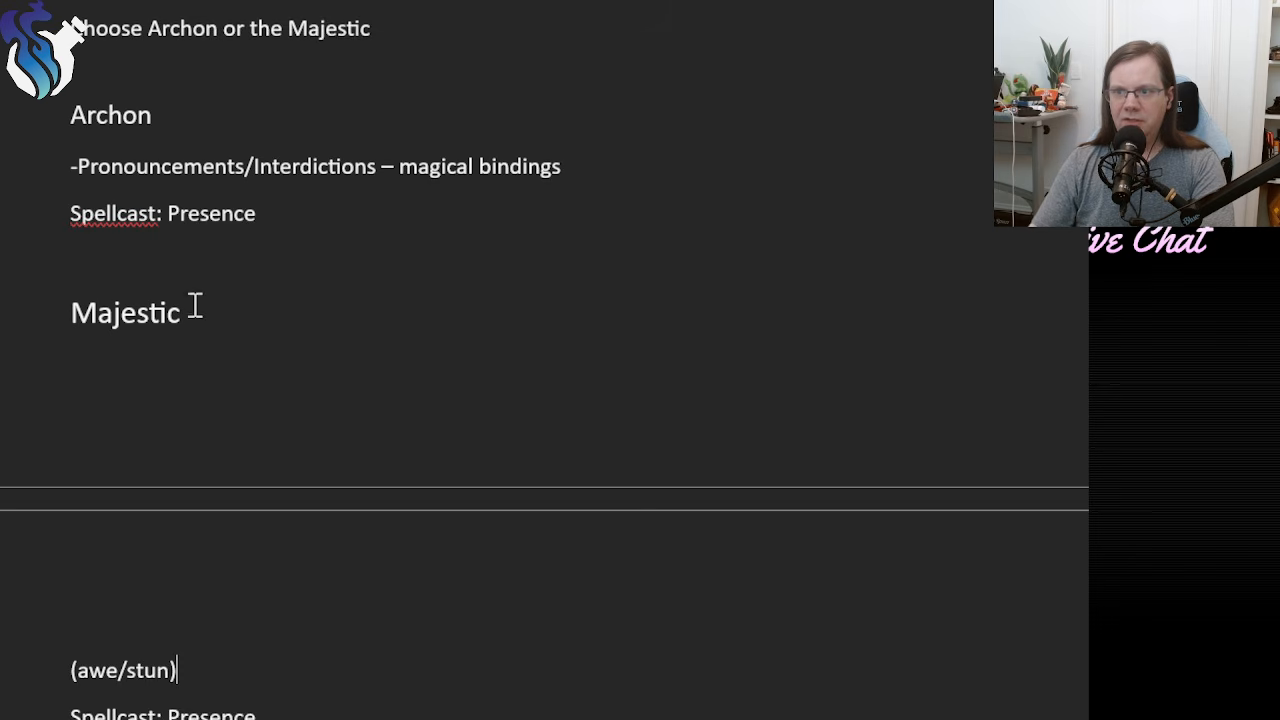
{"action": "scroll", "coordinate": [194, 303], "scroll_direction": "down", "scroll_amount": 1}
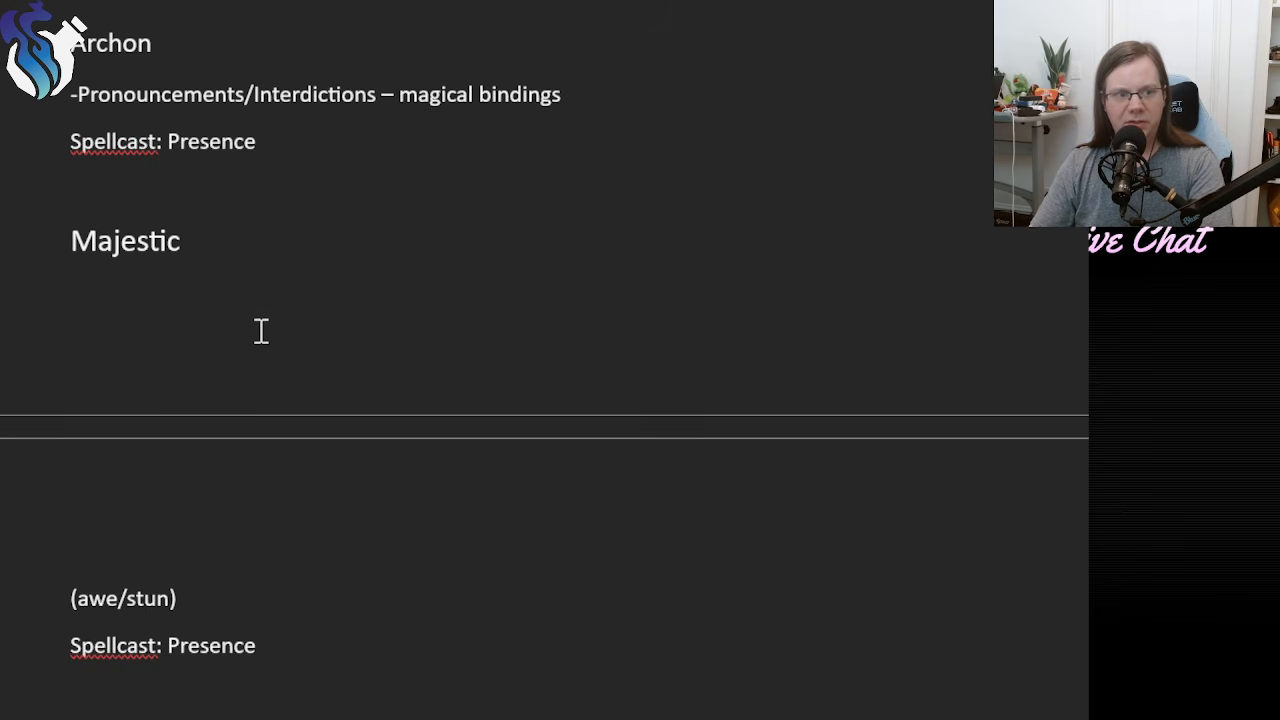
{"action": "scroll", "coordinate": [364, 430], "scroll_direction": "up", "scroll_amount": 3}
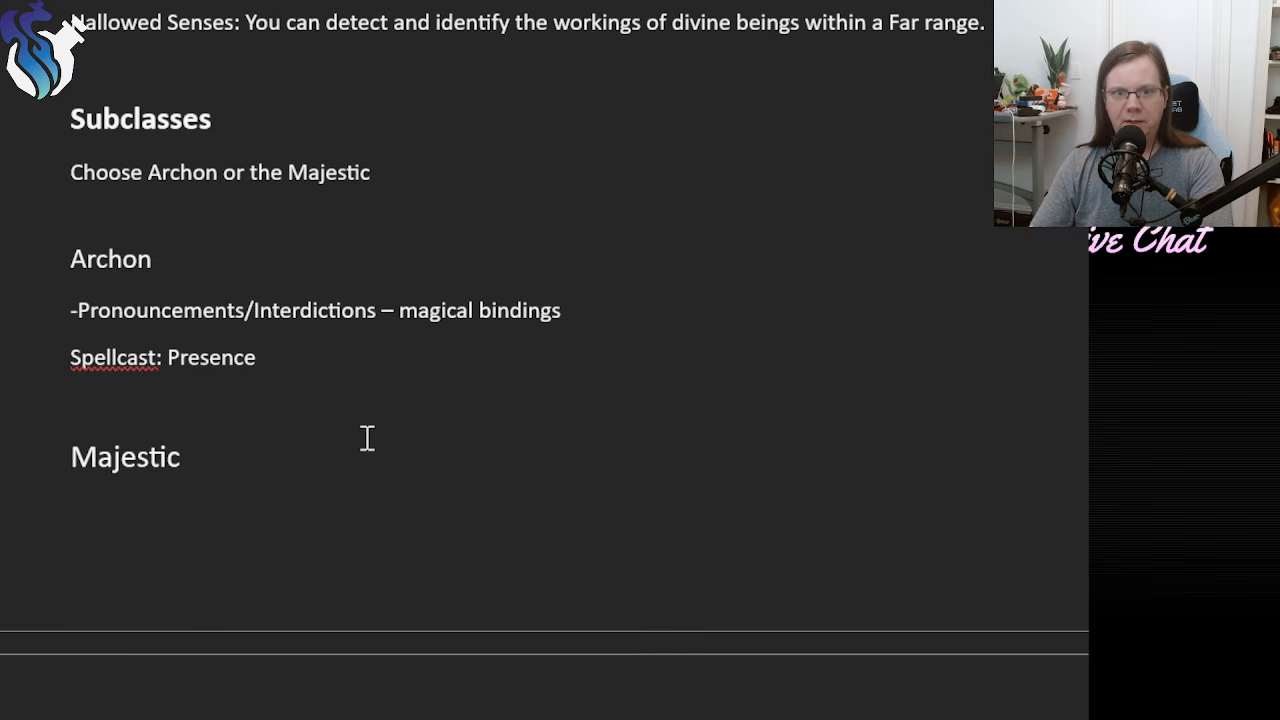
{"action": "left_click_drag", "start_coordinate": [257, 420], "coordinate": [40, 371]}
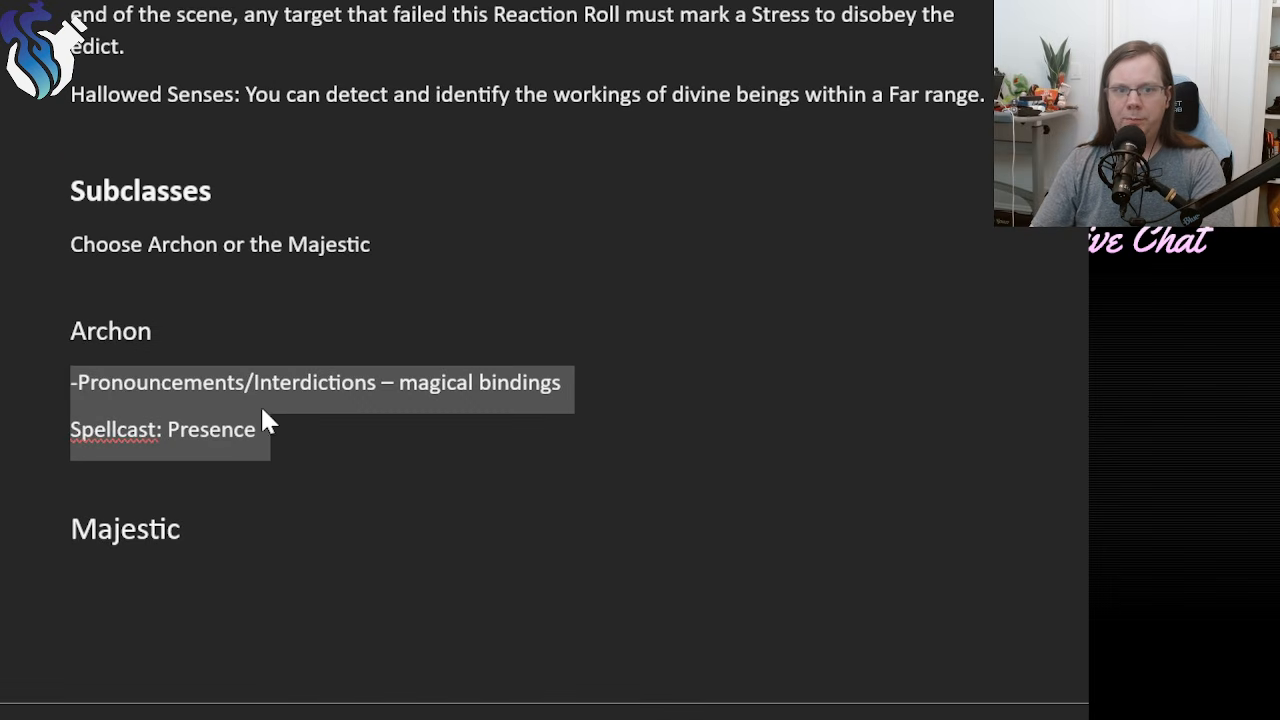
{"action": "left_click", "coordinate": [277, 425]}
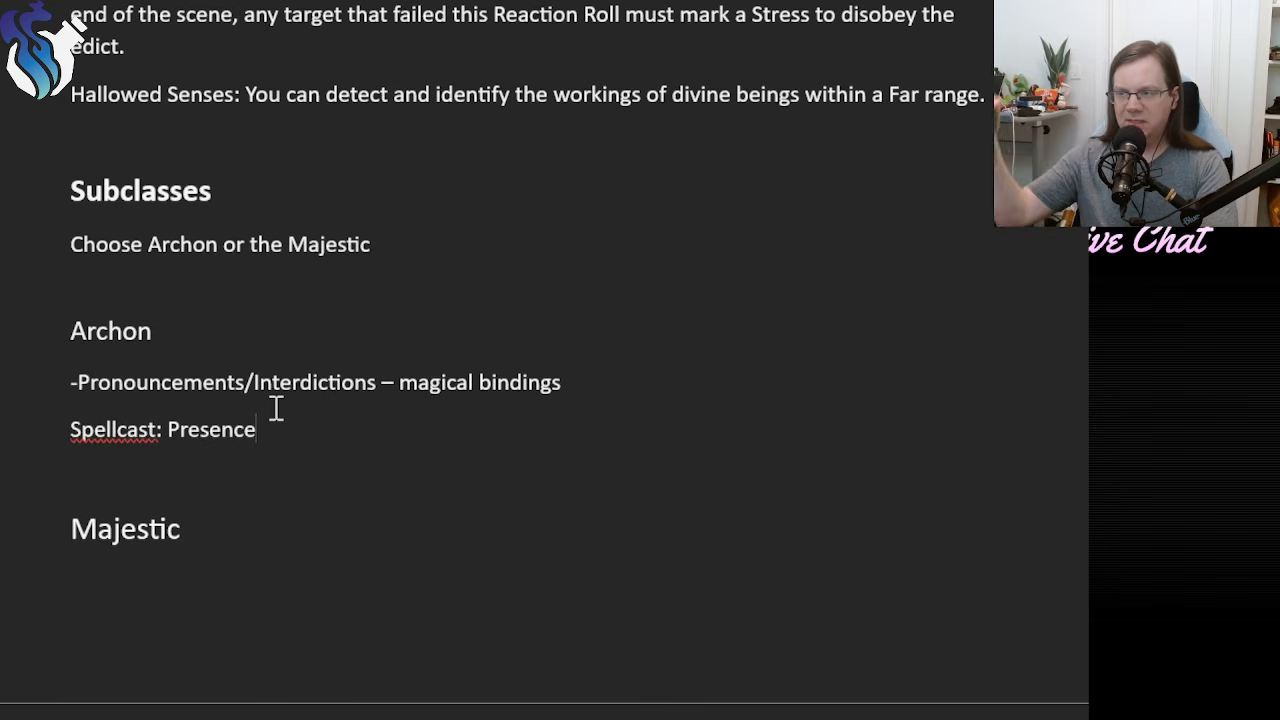
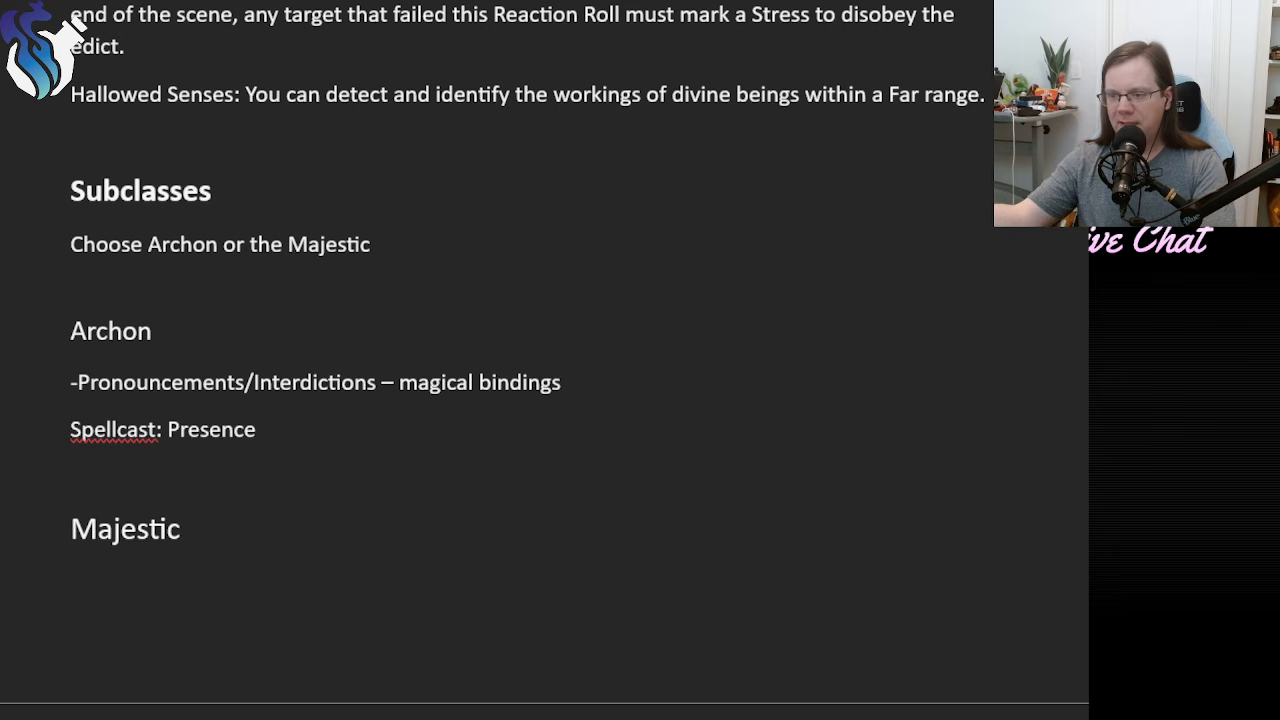
Add a "Foundation Feature" line beneath the Archon's Spellcast line, leaving a blank line between them.
{"action": "scroll", "coordinate": [544, 360], "scroll_direction": "down", "scroll_amount": 4}
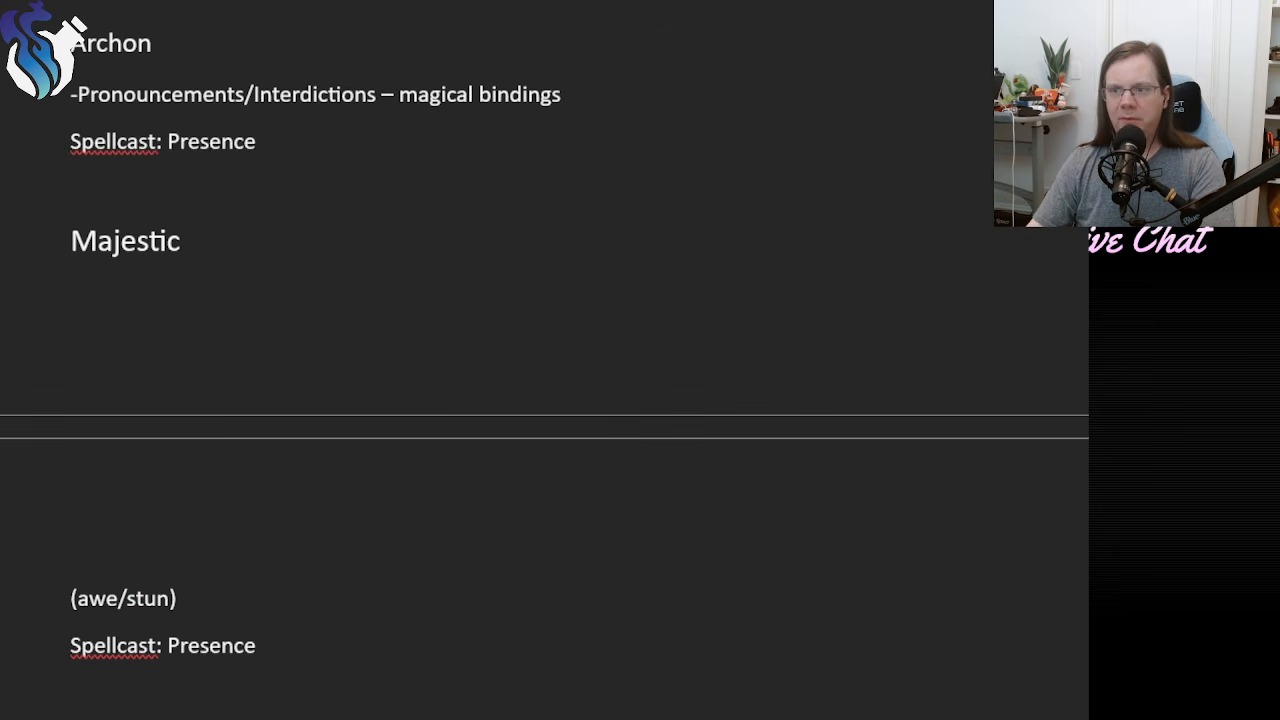
{"action": "scroll", "coordinate": [544, 360], "scroll_direction": "down", "scroll_amount": 1}
{"action": "scroll", "coordinate": [544, 360], "scroll_direction": "up", "scroll_amount": 1}
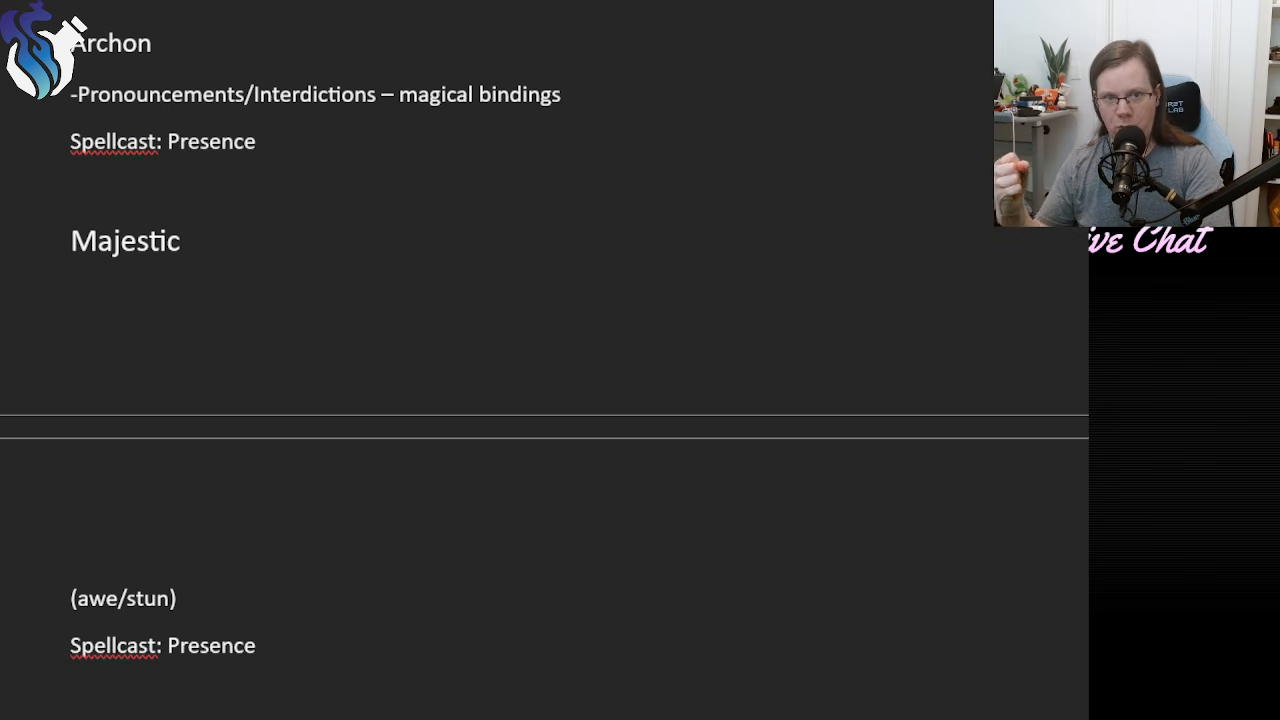
{"action": "scroll", "coordinate": [544, 360], "scroll_direction": "up", "scroll_amount": 3}
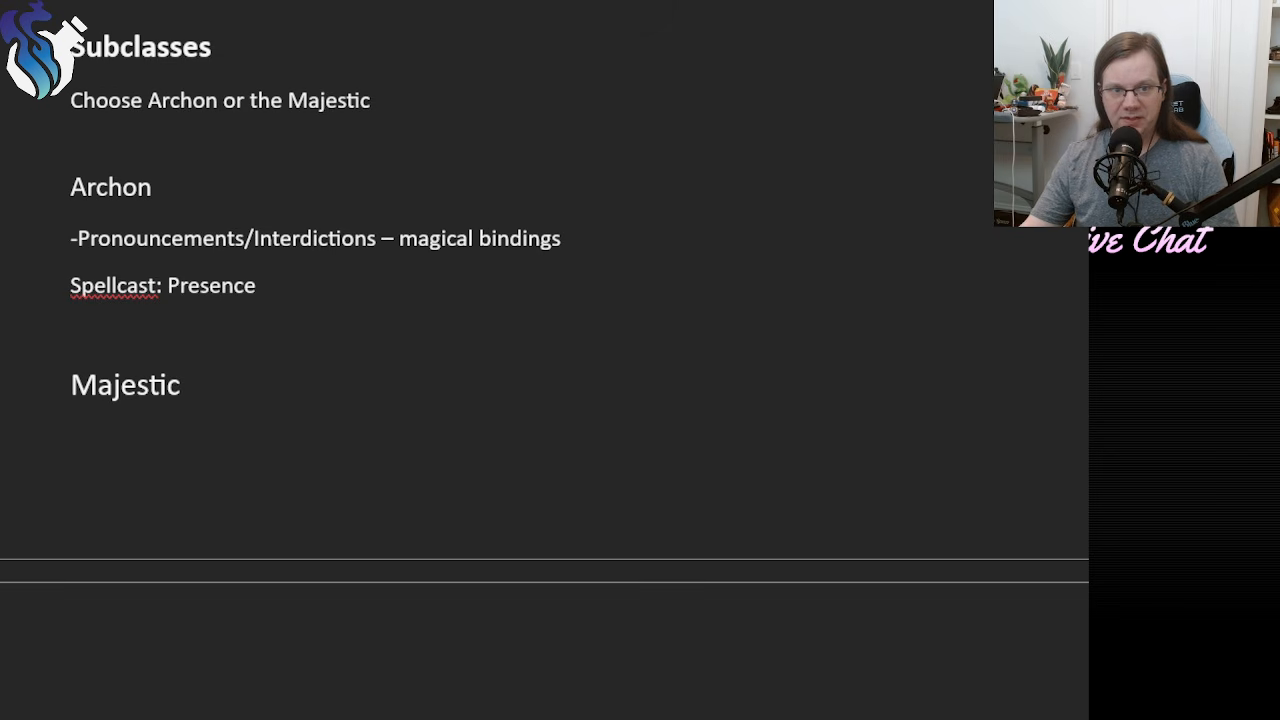
{"action": "left_click_drag", "start_coordinate": [277, 286], "coordinate": [29, 240]}
{"action": "left_click", "coordinate": [294, 288]}
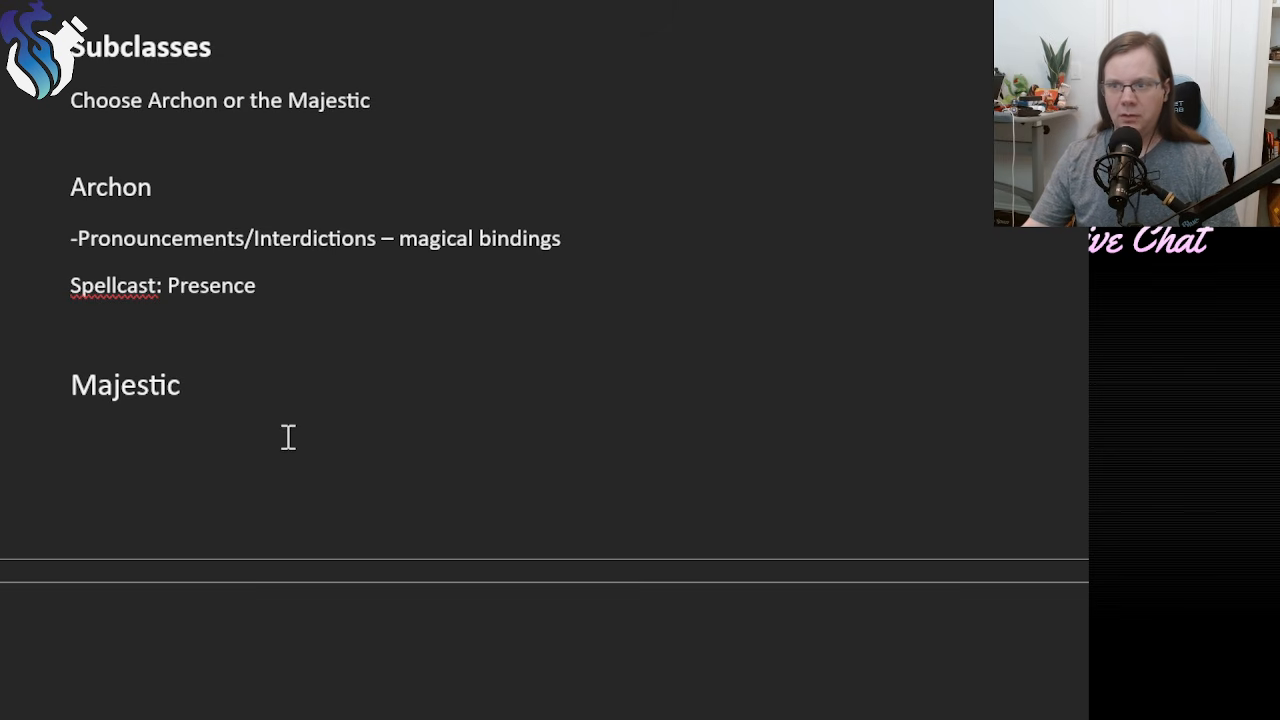
{"action": "scroll", "coordinate": [289, 437], "scroll_direction": "up", "scroll_amount": 3}
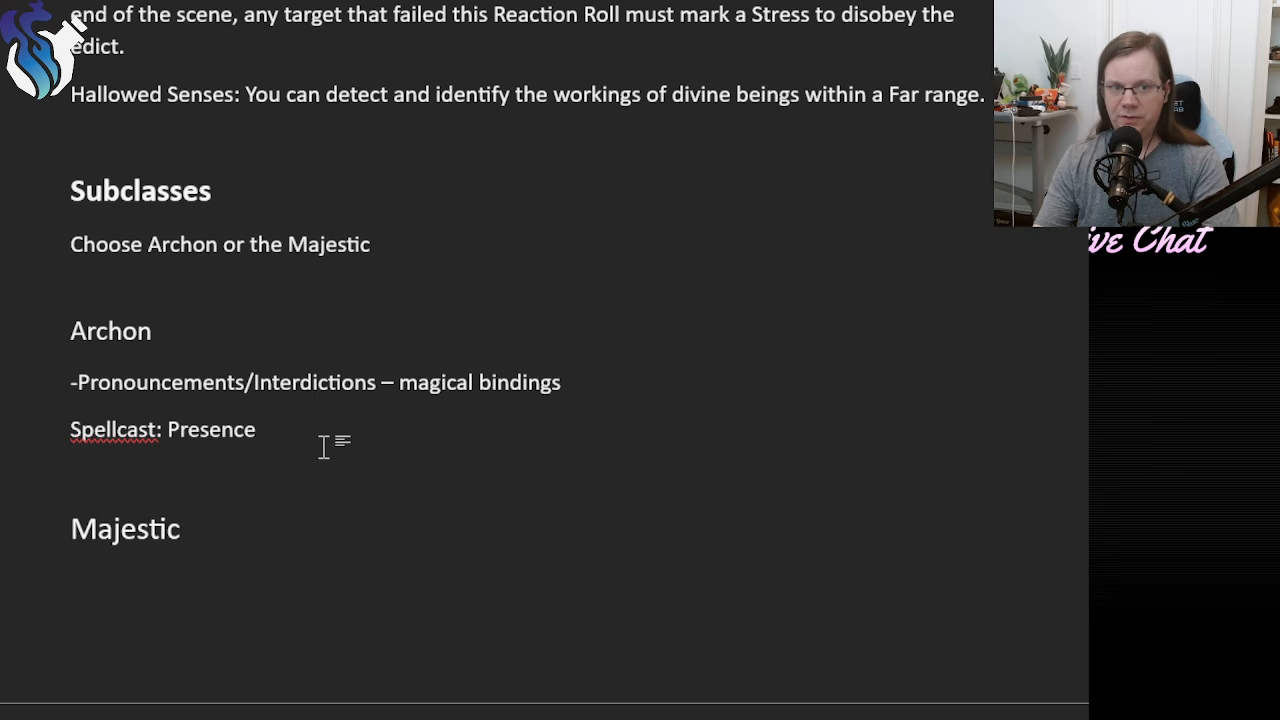
{"action": "key", "text": "Return"}
{"action": "key", "text": "Return"}
{"action": "type", "text": "Douns"}
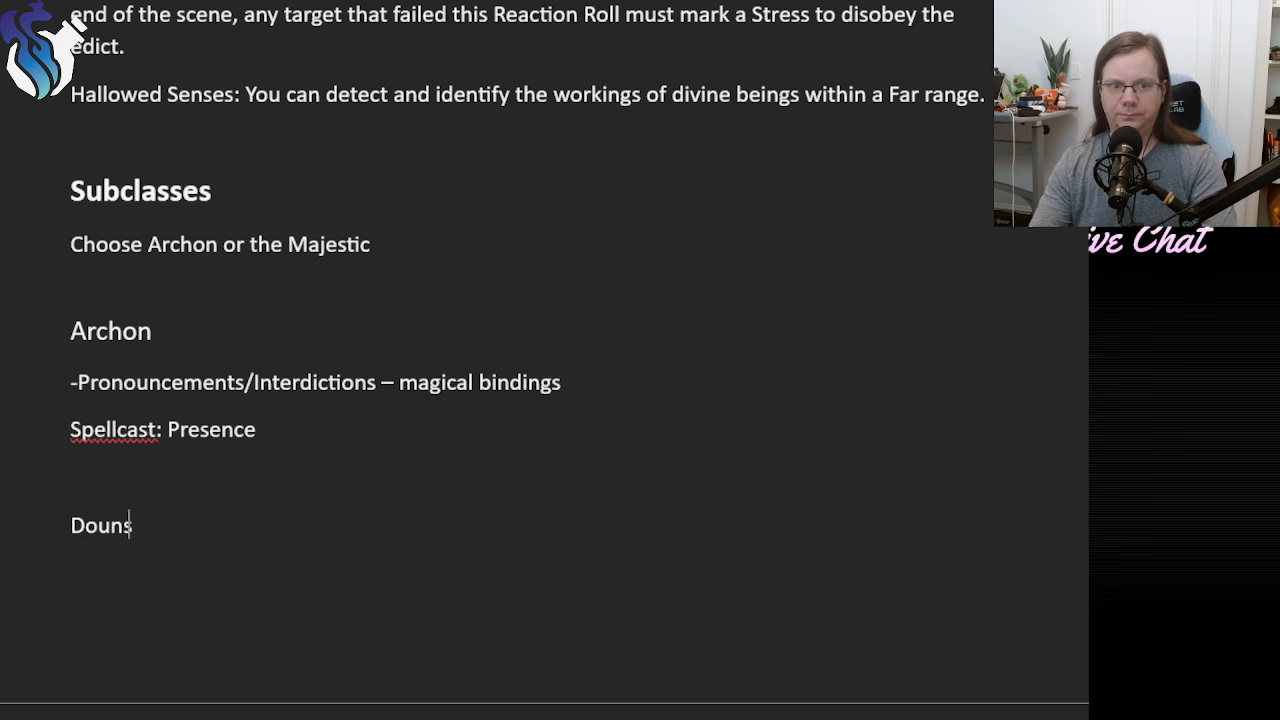
{"action": "key", "text": "BackSpace"}
{"action": "key", "text": "BackSpace"}
{"action": "key", "text": "BackSpace"}
{"action": "key", "text": "BackSpace"}
{"action": "key", "text": "BackSpace"}
{"action": "type", "text": "Foundation Feature"}
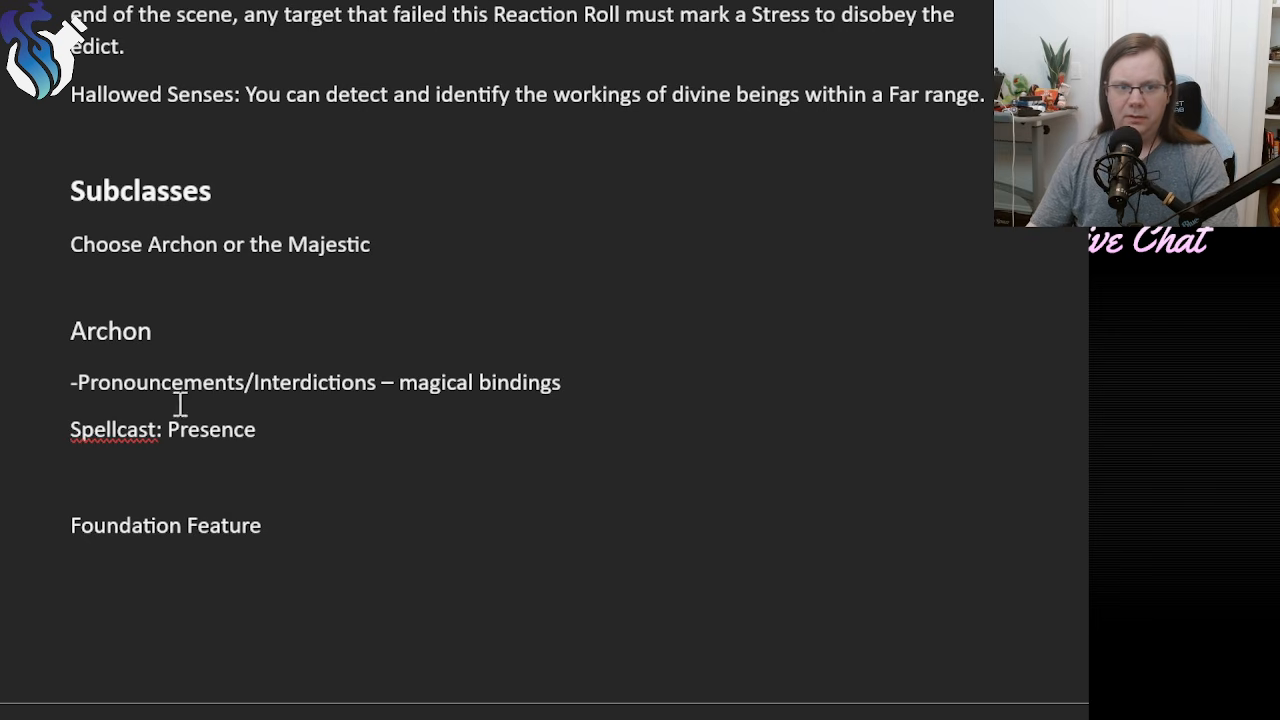
Relabel the Archon's Spellcast entry "Spellcast Trait" without the colon and put "Presence" on its own line below.
{"action": "left_click", "coordinate": [81, 430]}
{"action": "left_click_drag", "start_coordinate": [420, 447], "coordinate": [445, 446]}
{"action": "left_click", "coordinate": [104, 435]}
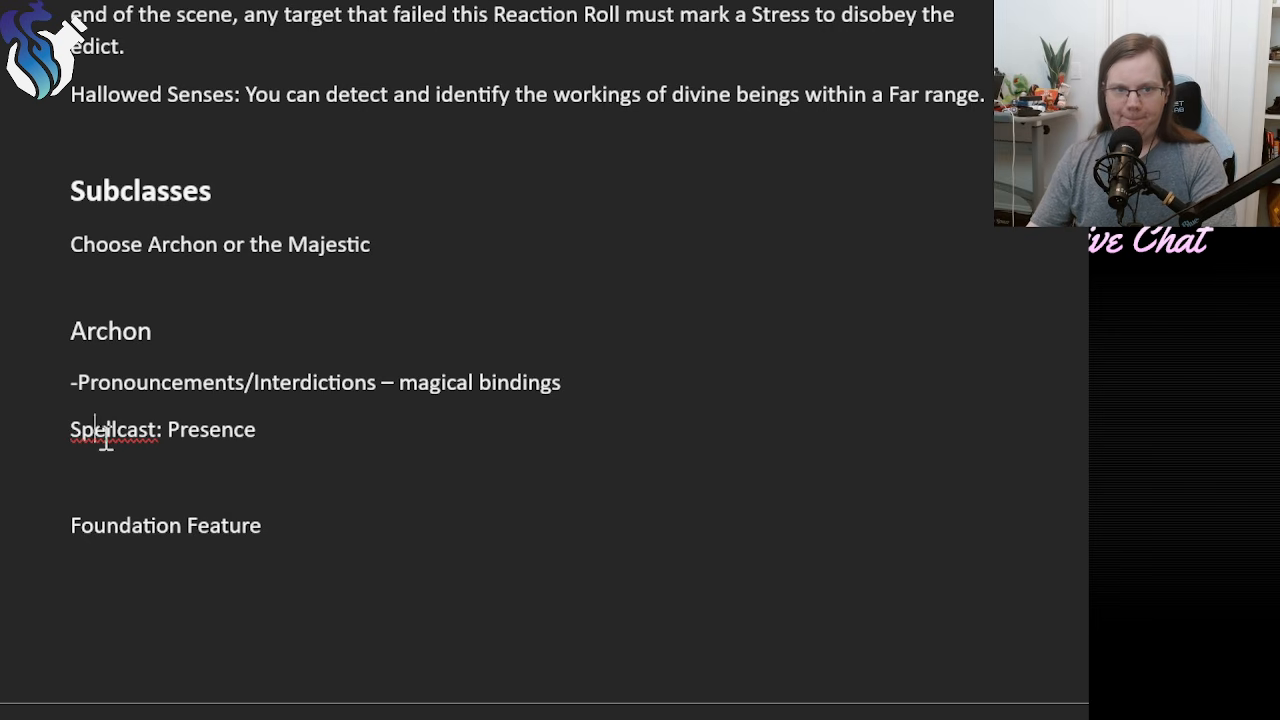
{"action": "left_click", "coordinate": [159, 425]}
{"action": "key", "text": "BackSpace"}
{"action": "key", "text": "BackSpace"}
{"action": "type", "text": "t Trait"}
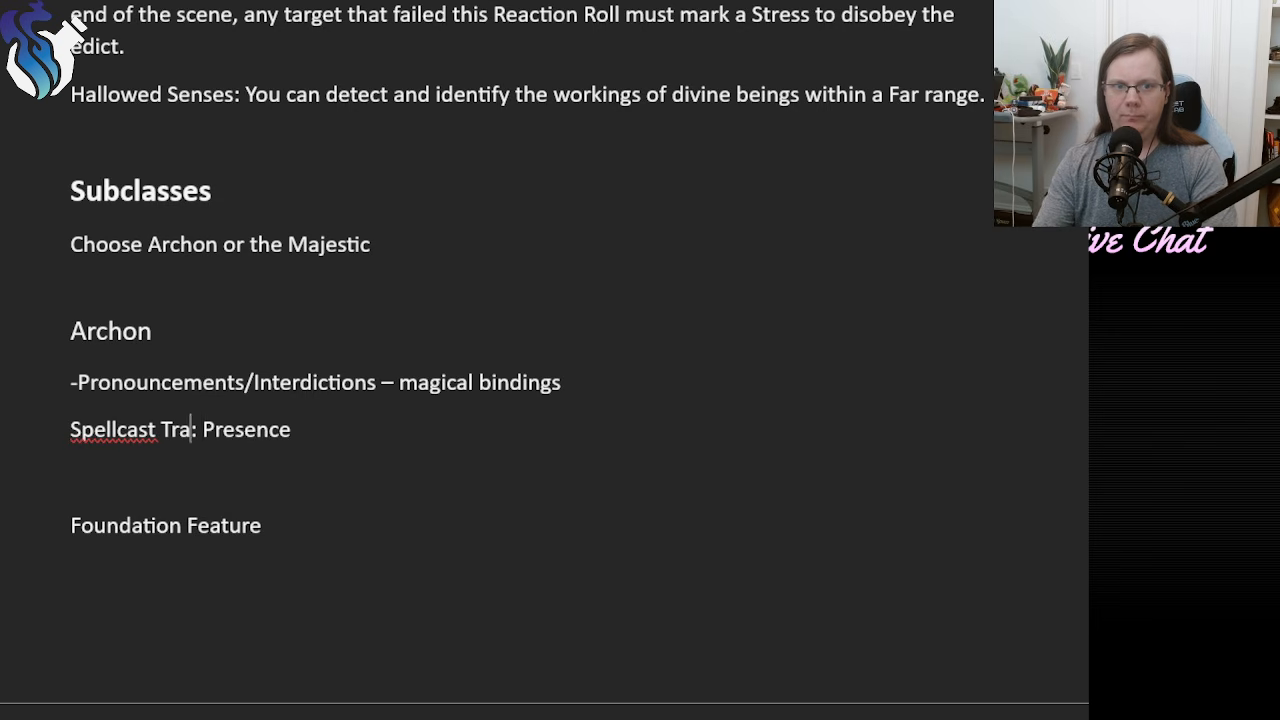
{"action": "key", "text": "Delete"}
{"action": "key", "text": "Return"}
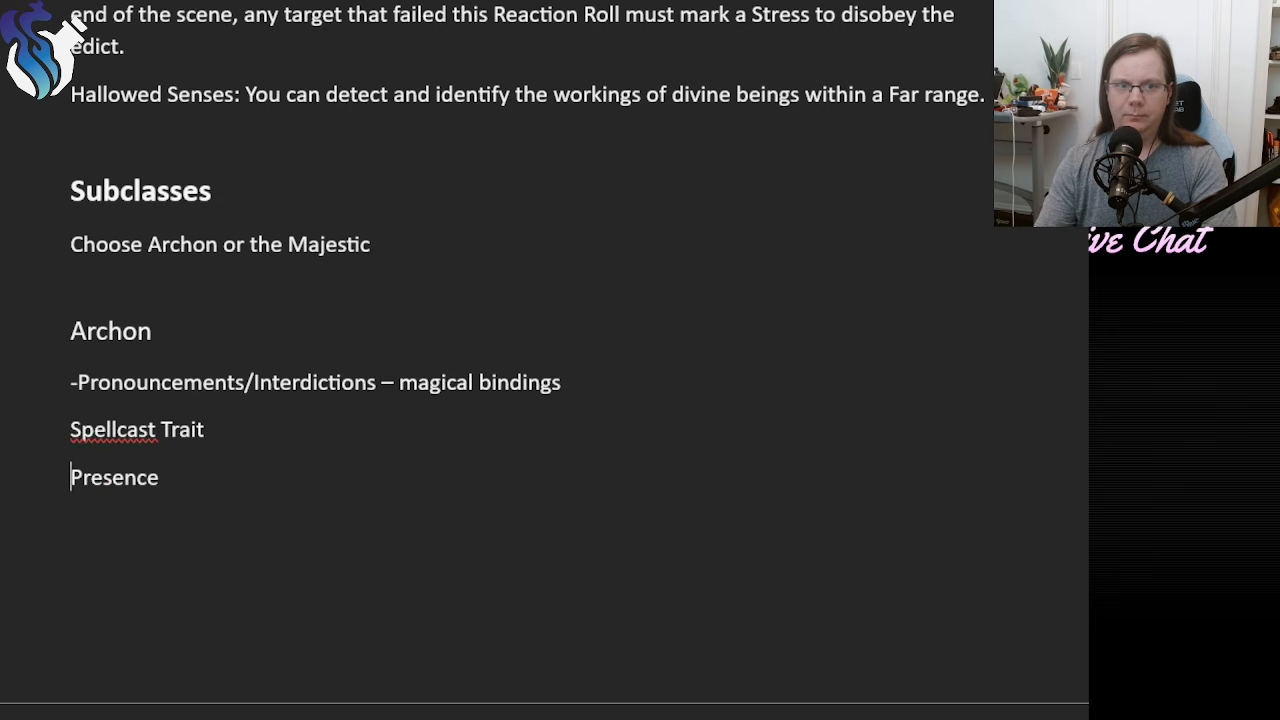
Make the Archon's "Spellcast Trait" label bold and insert a blank line above it.
{"action": "left_click_drag", "start_coordinate": [206, 434], "coordinate": [51, 437]}
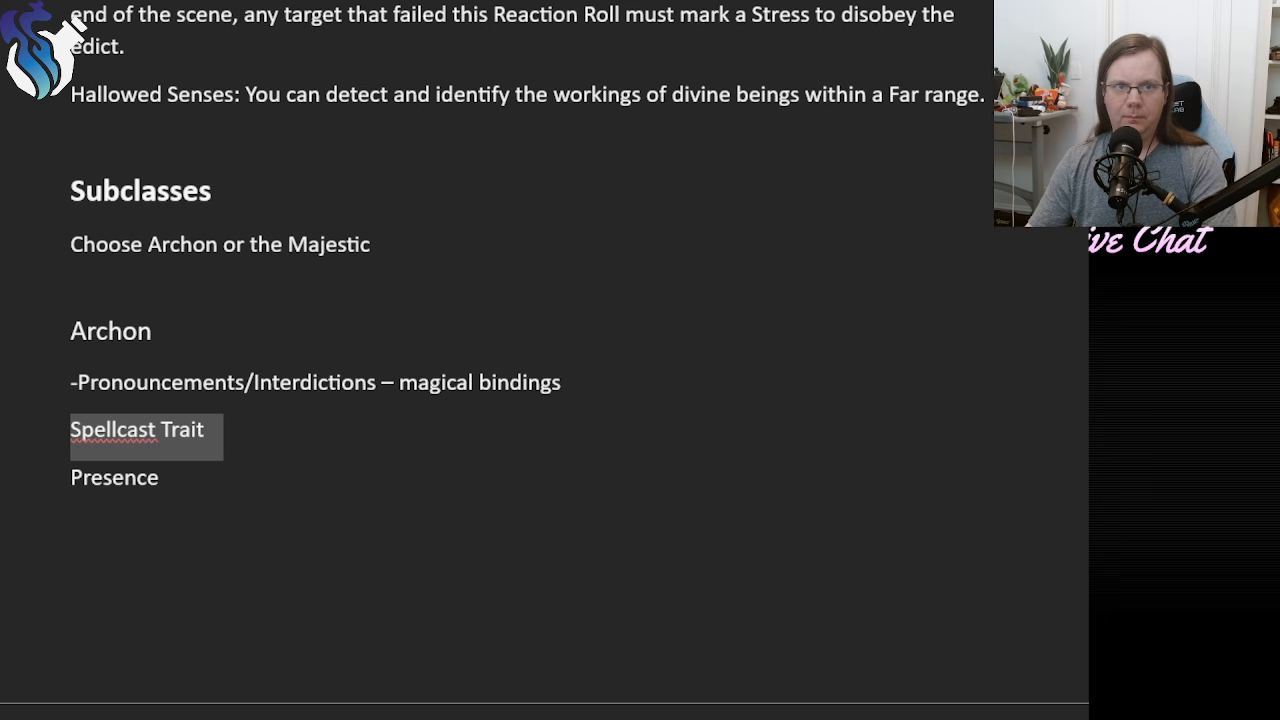
{"action": "key", "text": "ctrl+b"}
{"action": "left_click", "coordinate": [578, 382]}
{"action": "key", "text": "Return"}
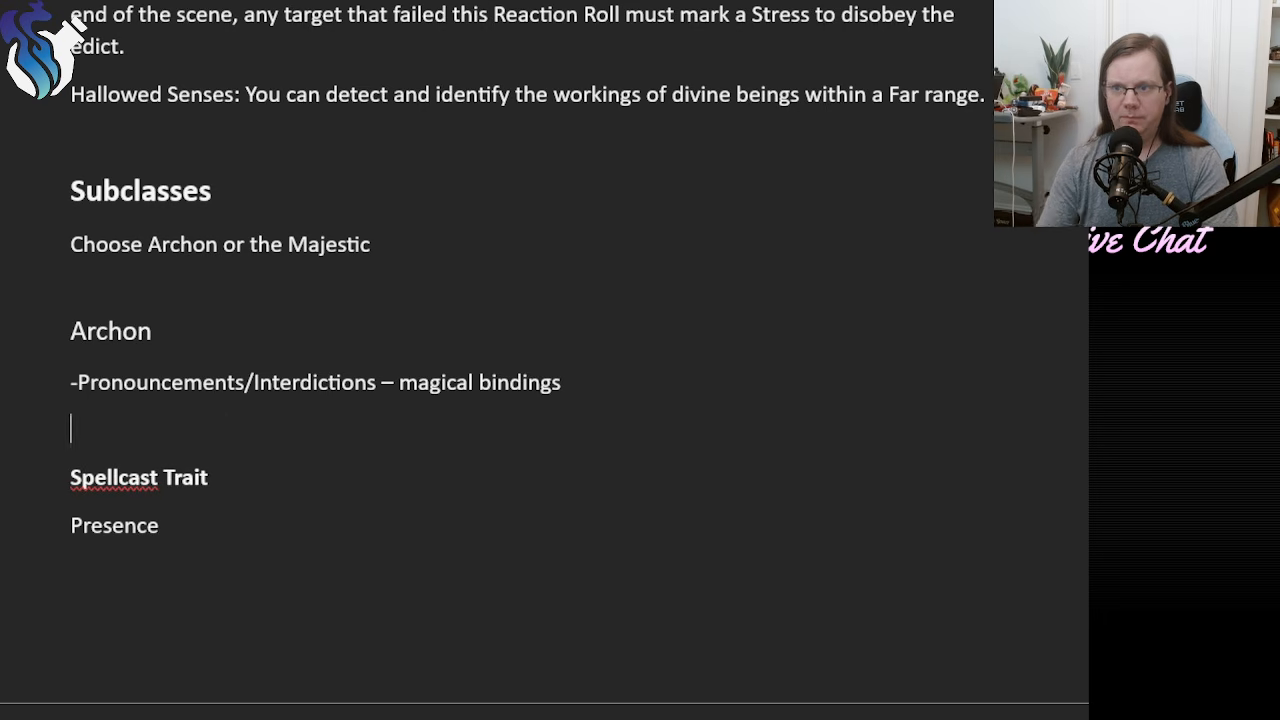
Before the Archon's Pronouncements/Interdictions note, write "Play the Archon if you wish to manifest your divinity's will among the people,".
{"action": "left_click", "coordinate": [76, 378]}
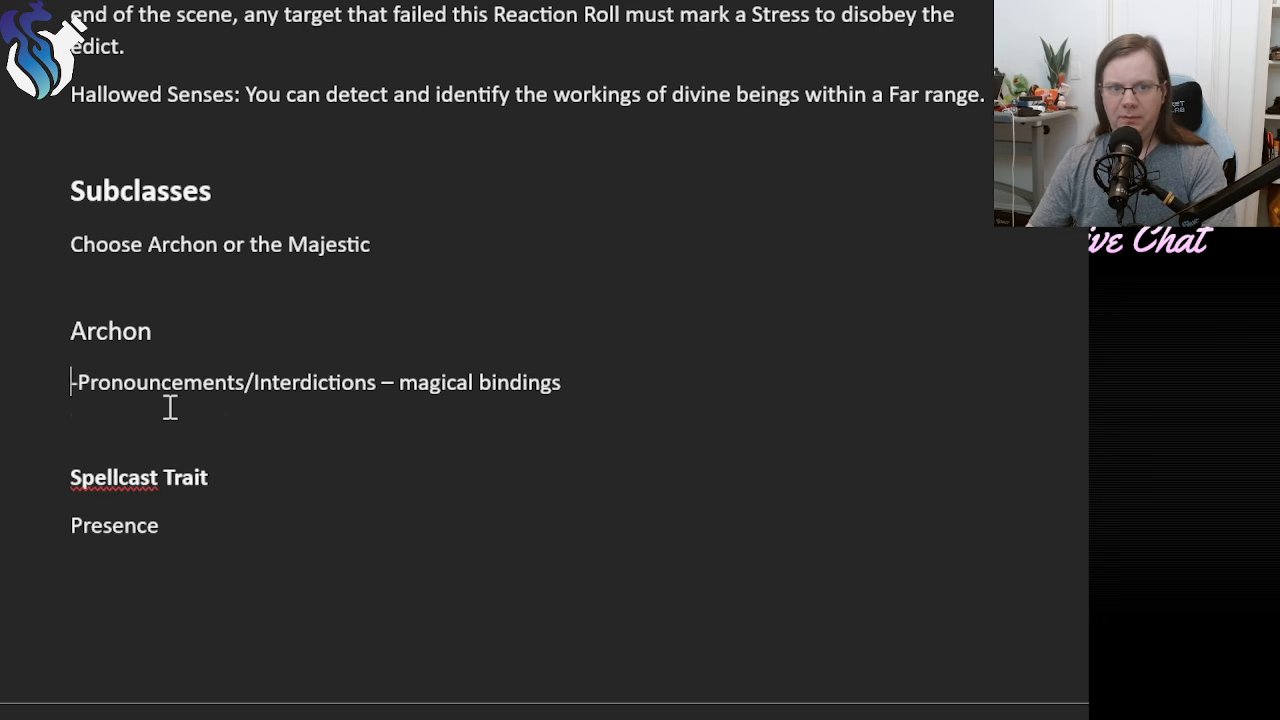
{"action": "type", "text": "Play the "}
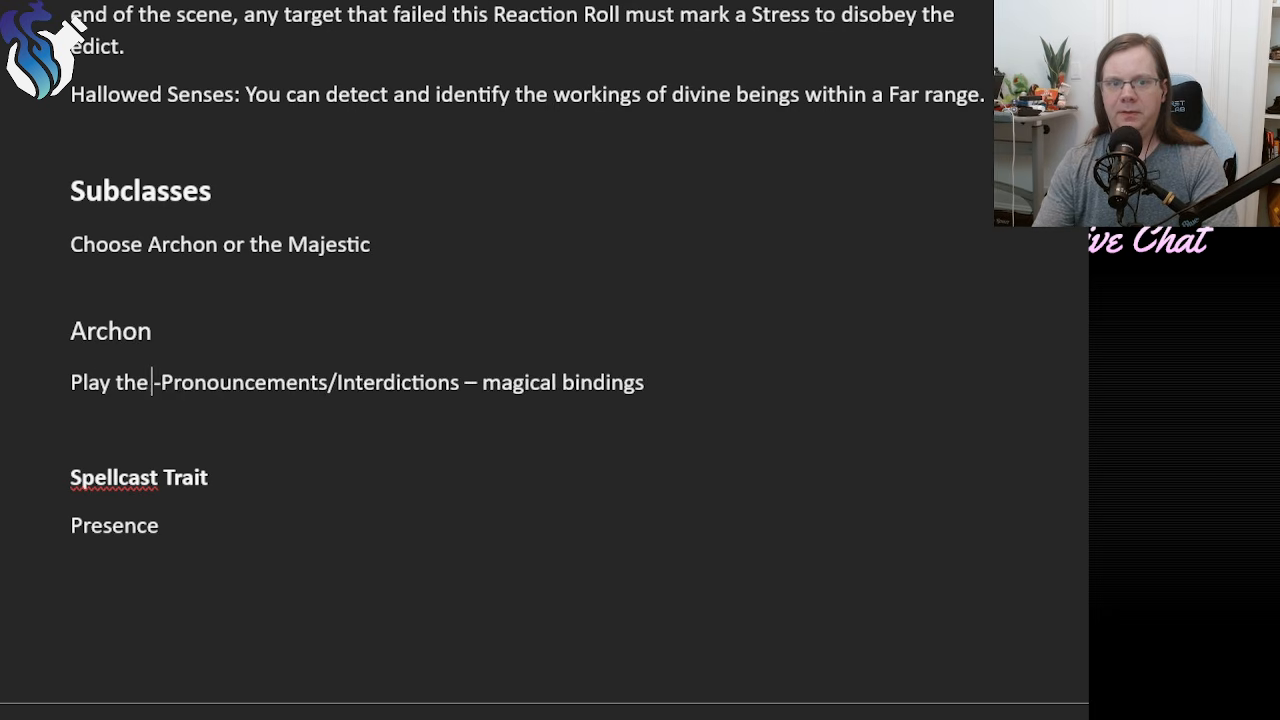
{"action": "type", "text": "Archon if you w"}
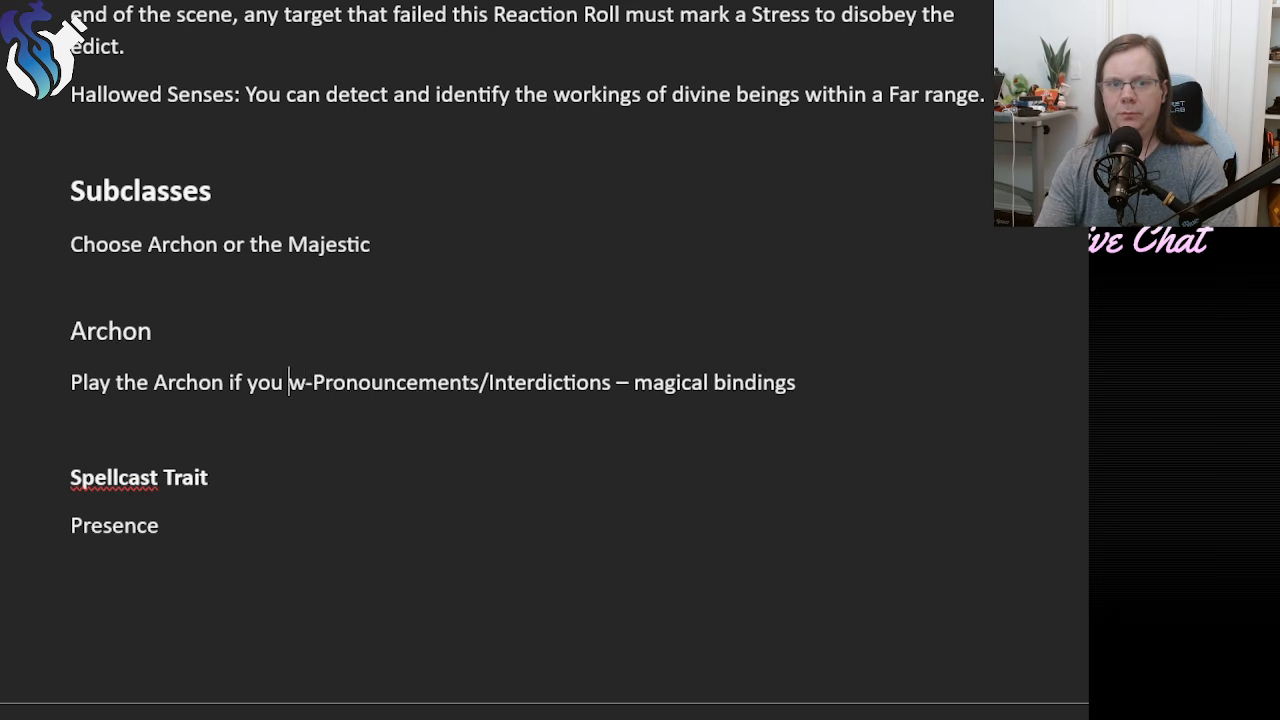
{"action": "type", "text": "ish to manifest y"}
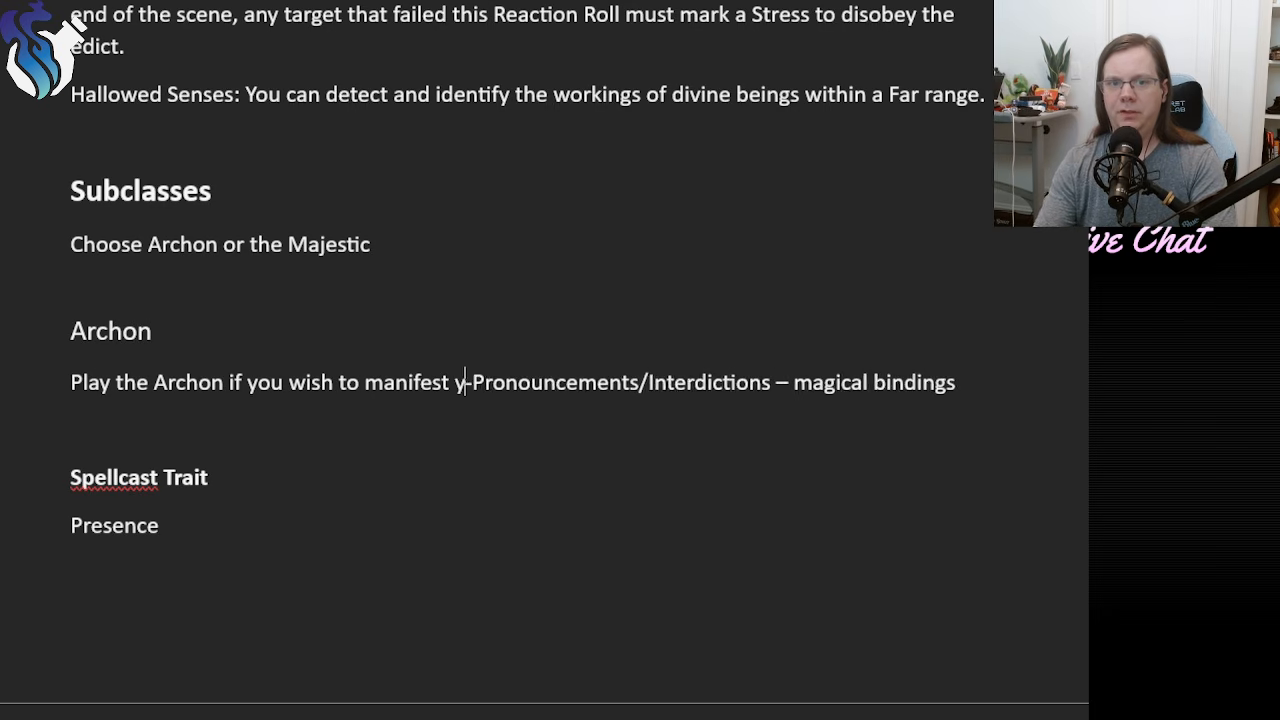
{"action": "type", "text": "our dv"}
{"action": "key", "text": "BackSpace"}
{"action": "key", "text": "BackSpace"}
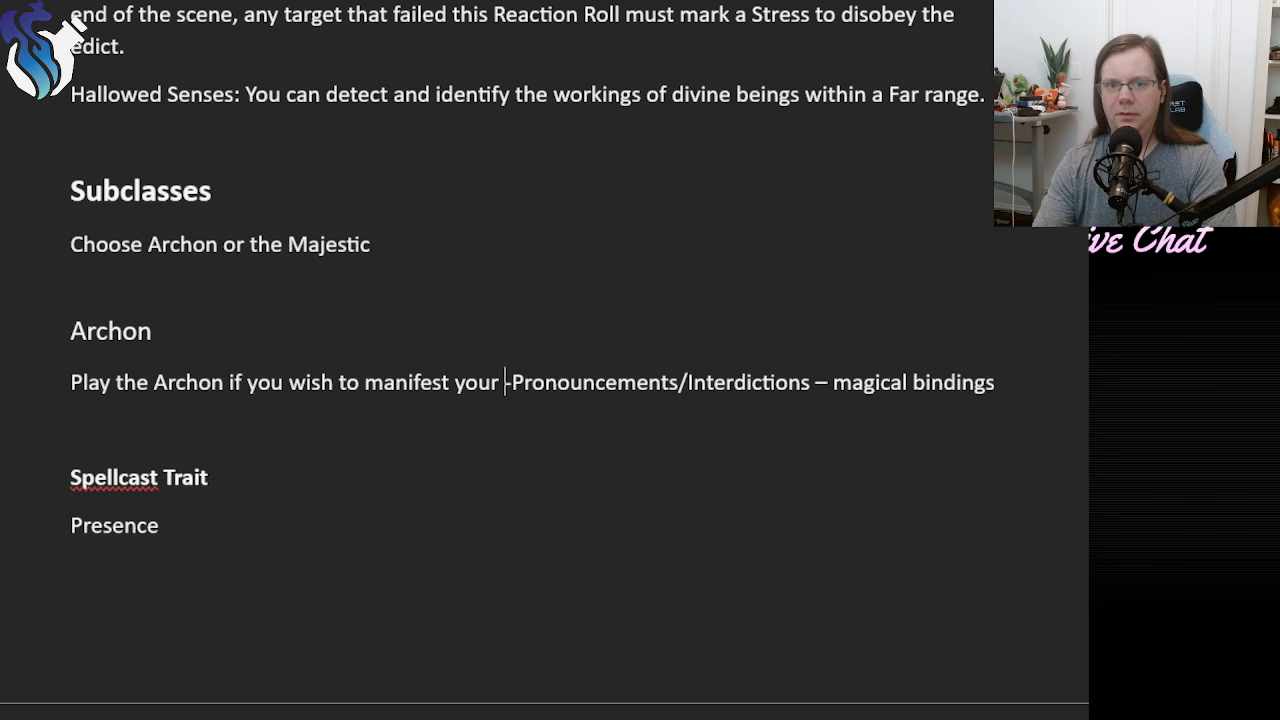
{"action": "type", "text": "divinit"}
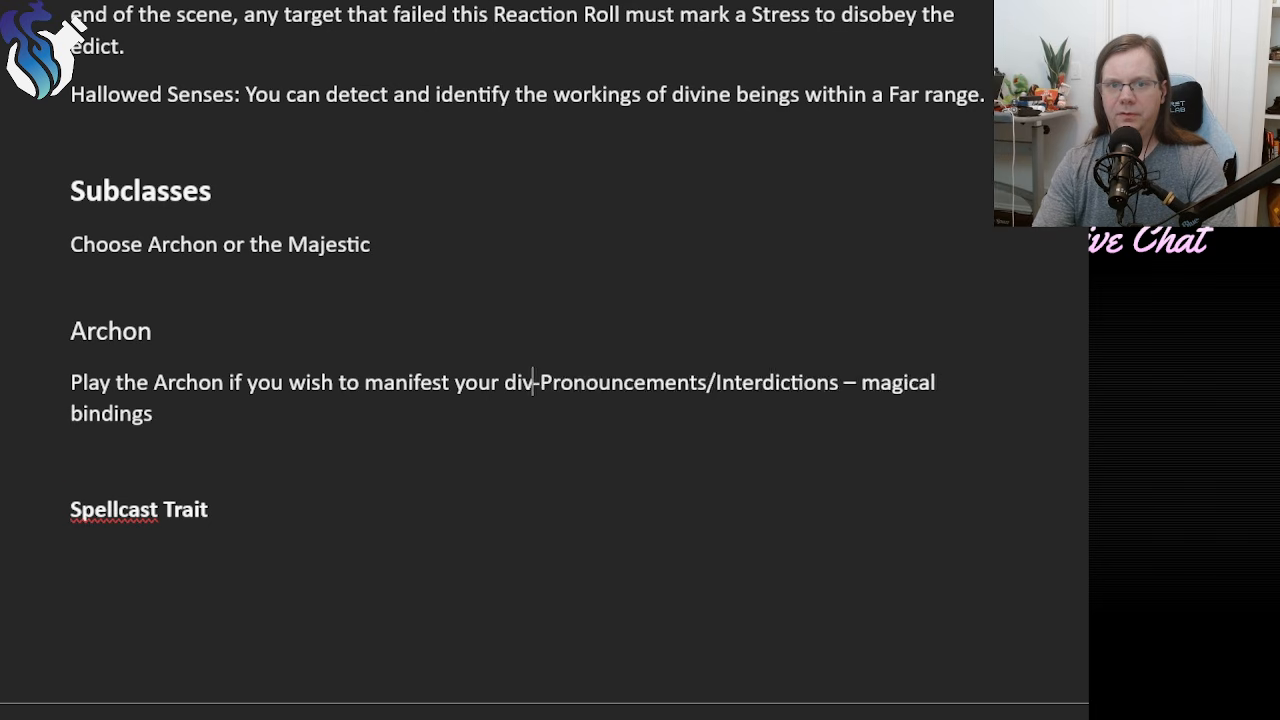
{"action": "type", "text": "y's will in"}
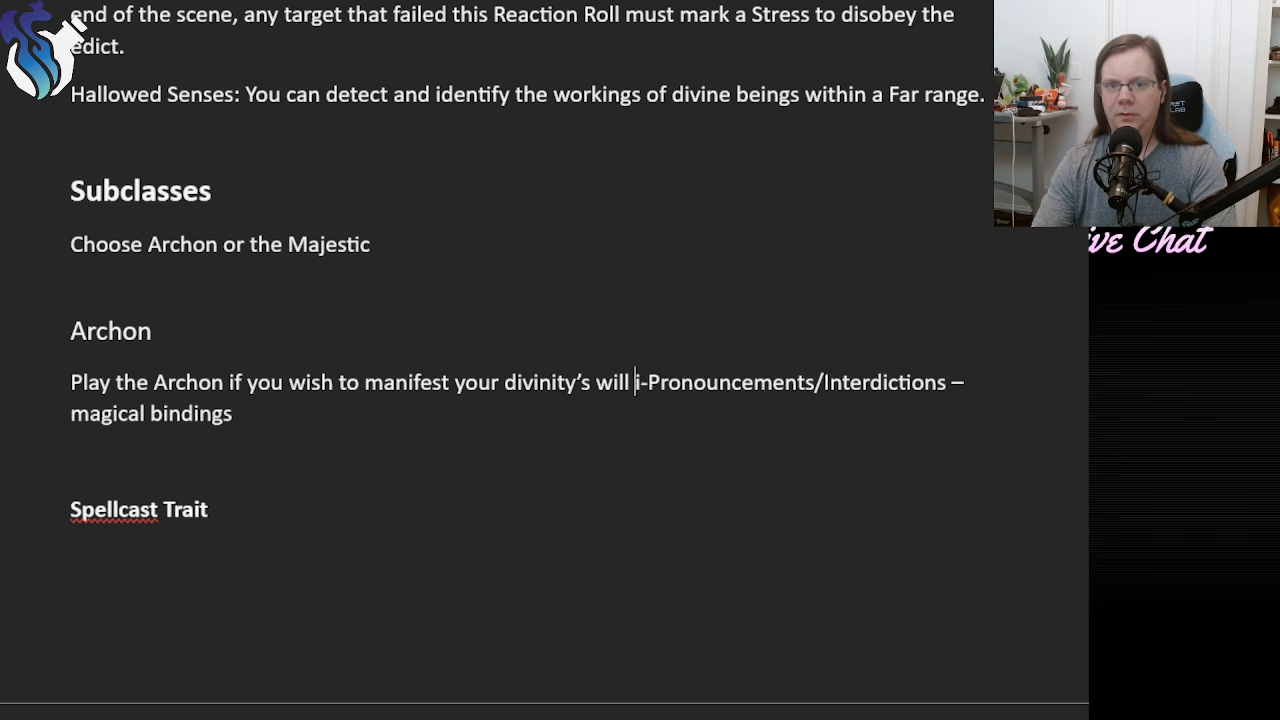
{"action": "key", "text": "BackSpace"}
{"action": "key", "text": "BackSpace"}
{"action": "type", "text": "among the peoplke"}
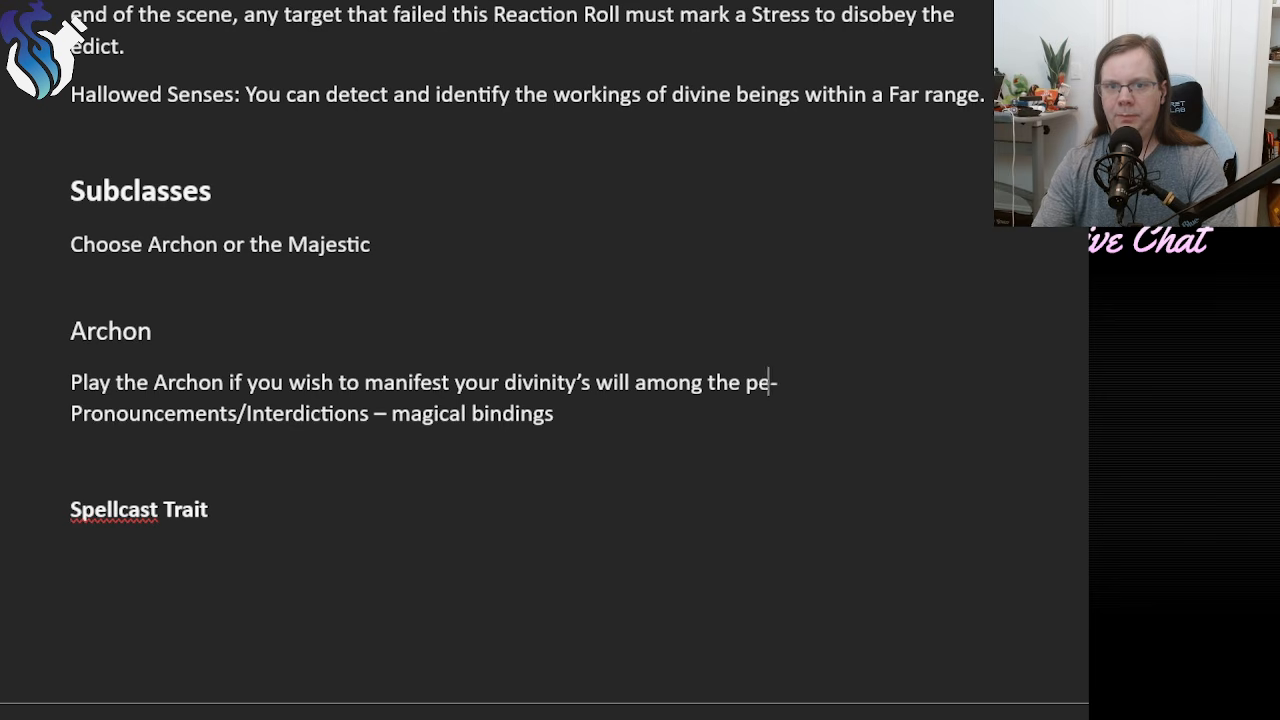
{"action": "key", "text": "BackSpace"}
{"action": "key", "text": "BackSpace"}
{"action": "type", "text": "e,e"}
{"action": "key", "text": "BackSpace"}
{"action": "key", "text": "BackSpace"}
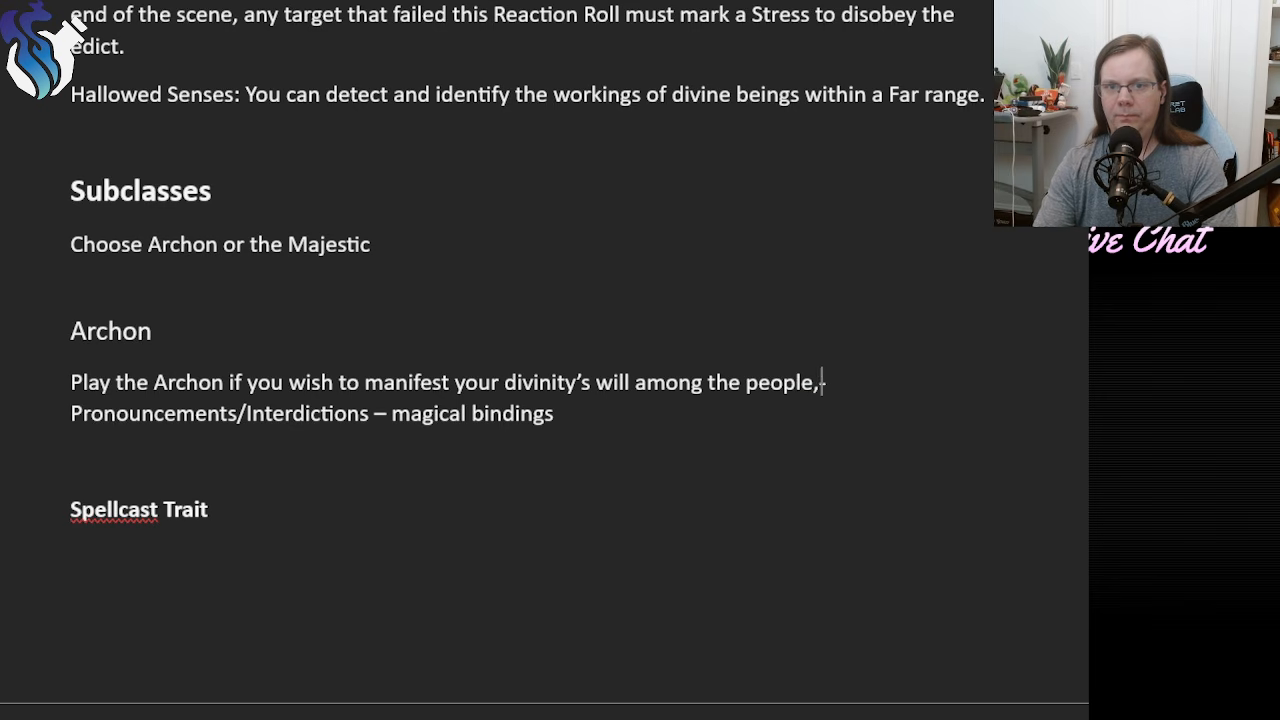
Complete the Archon description with "spreading and executing their laws." and move the Pronouncements/Interdictions note to its own paragraph.
{"action": "type", "text": "spreading and "}
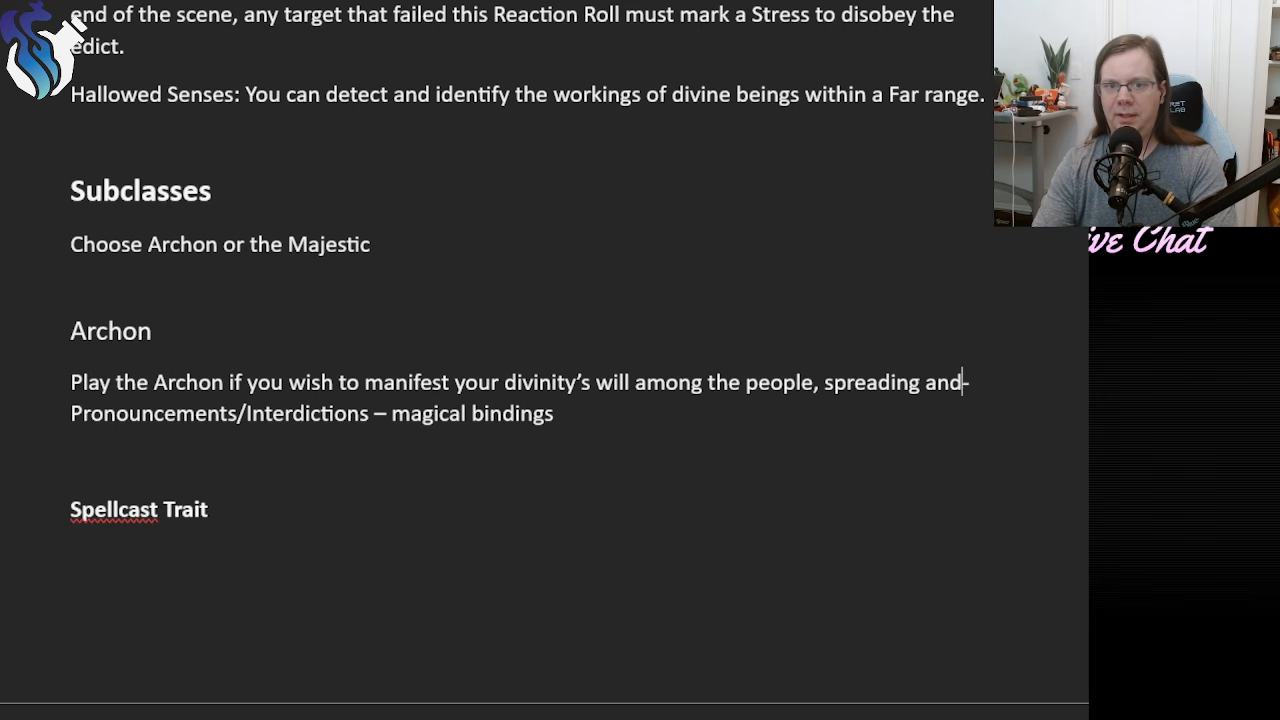
{"action": "type", "text": "executing their "}
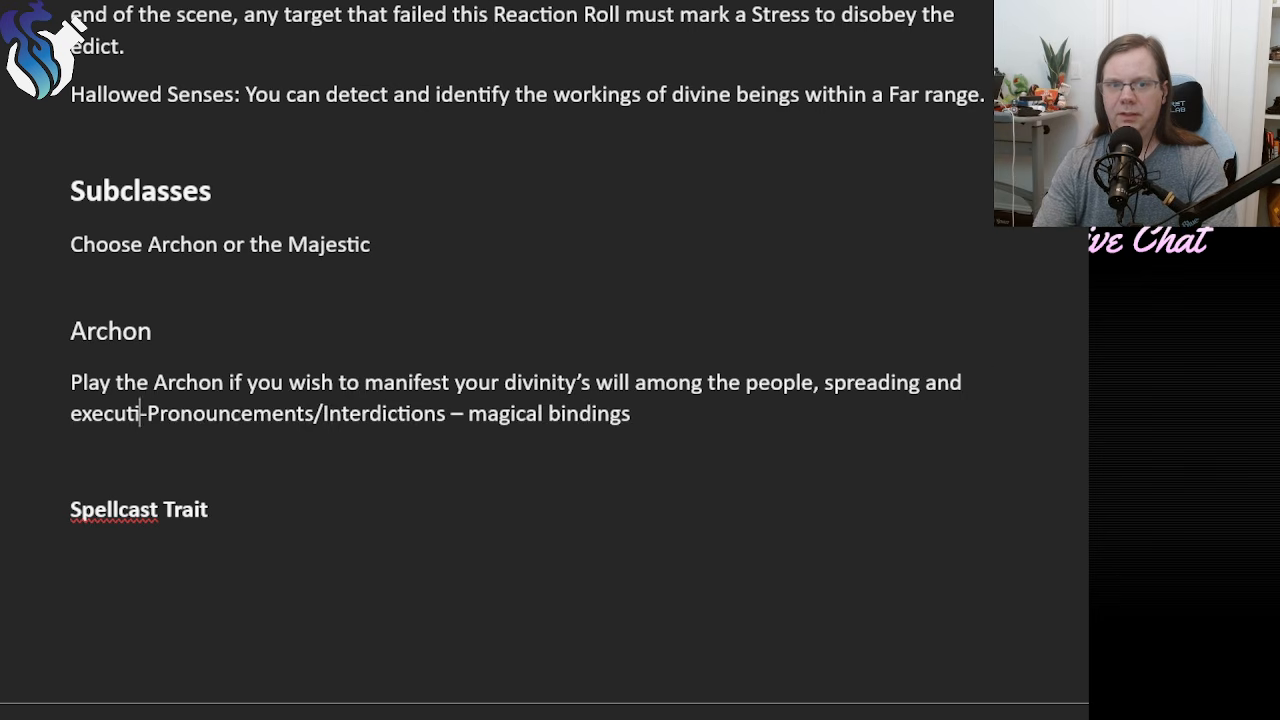
{"action": "type", "text": "laws tPro"}
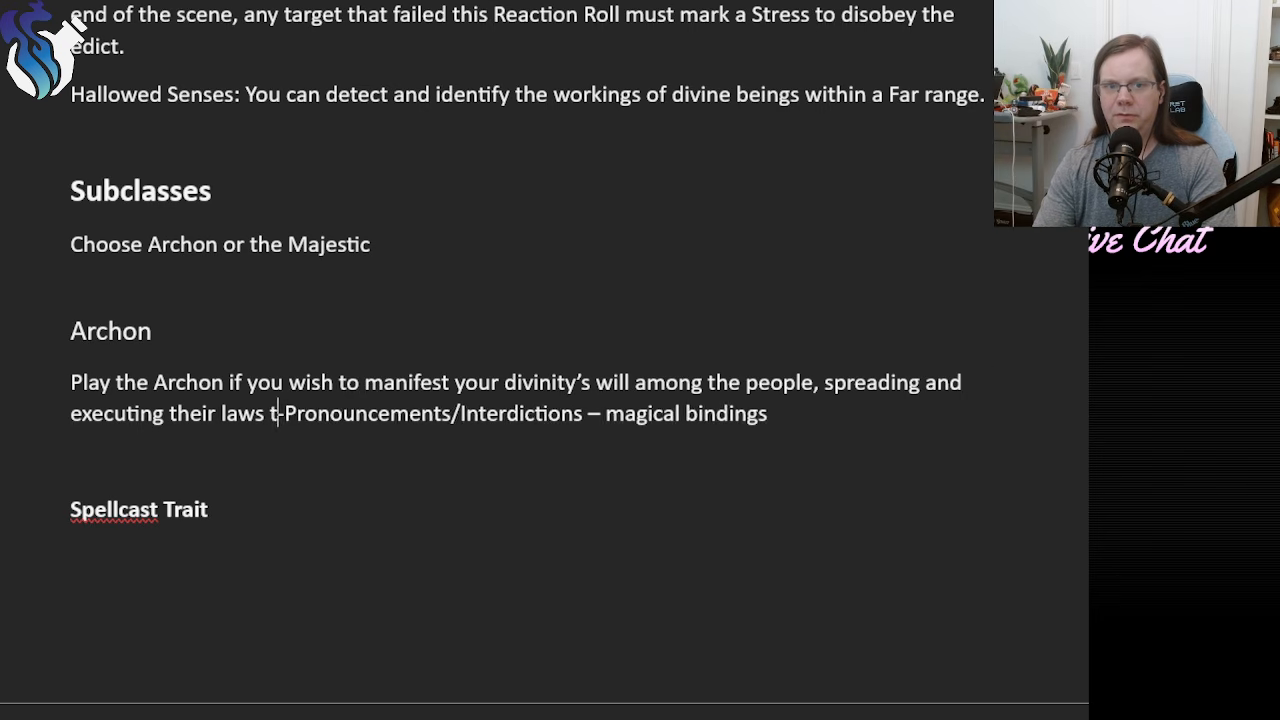
{"action": "key", "text": "BackSpace"}
{"action": "key", "text": "BackSpace"}
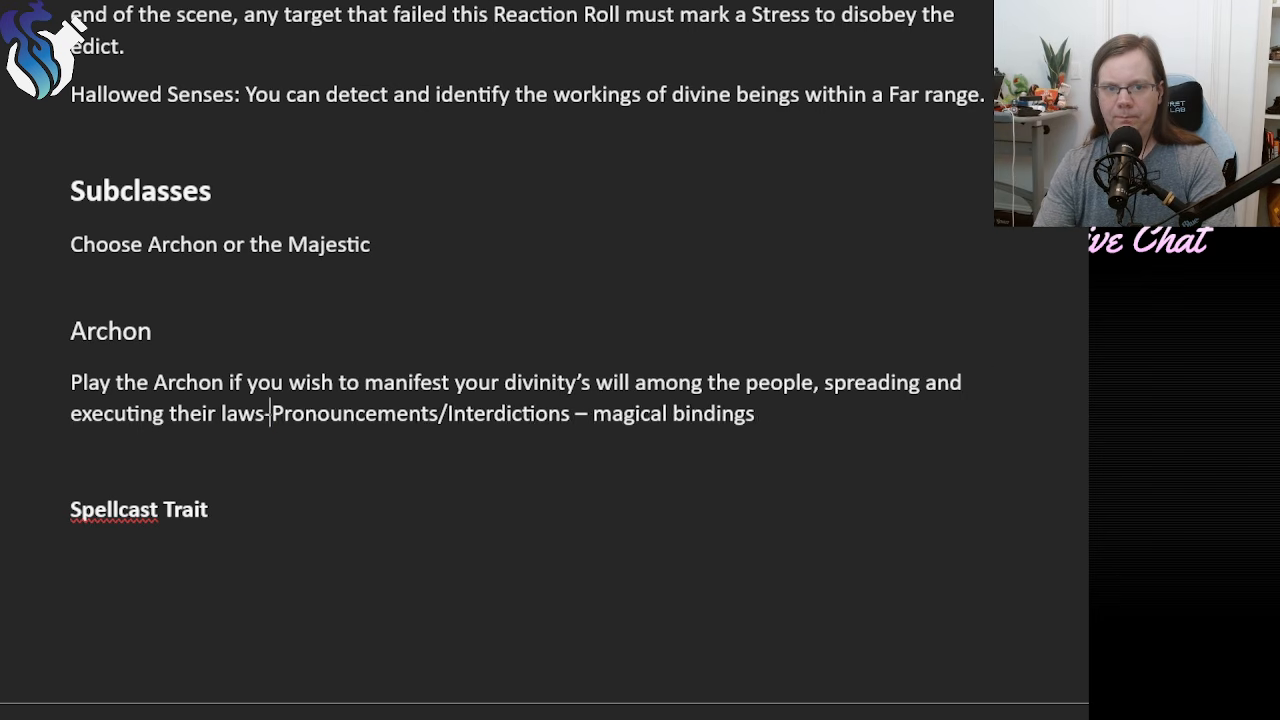
{"action": "type", "text": "."}
{"action": "key", "text": "Return"}
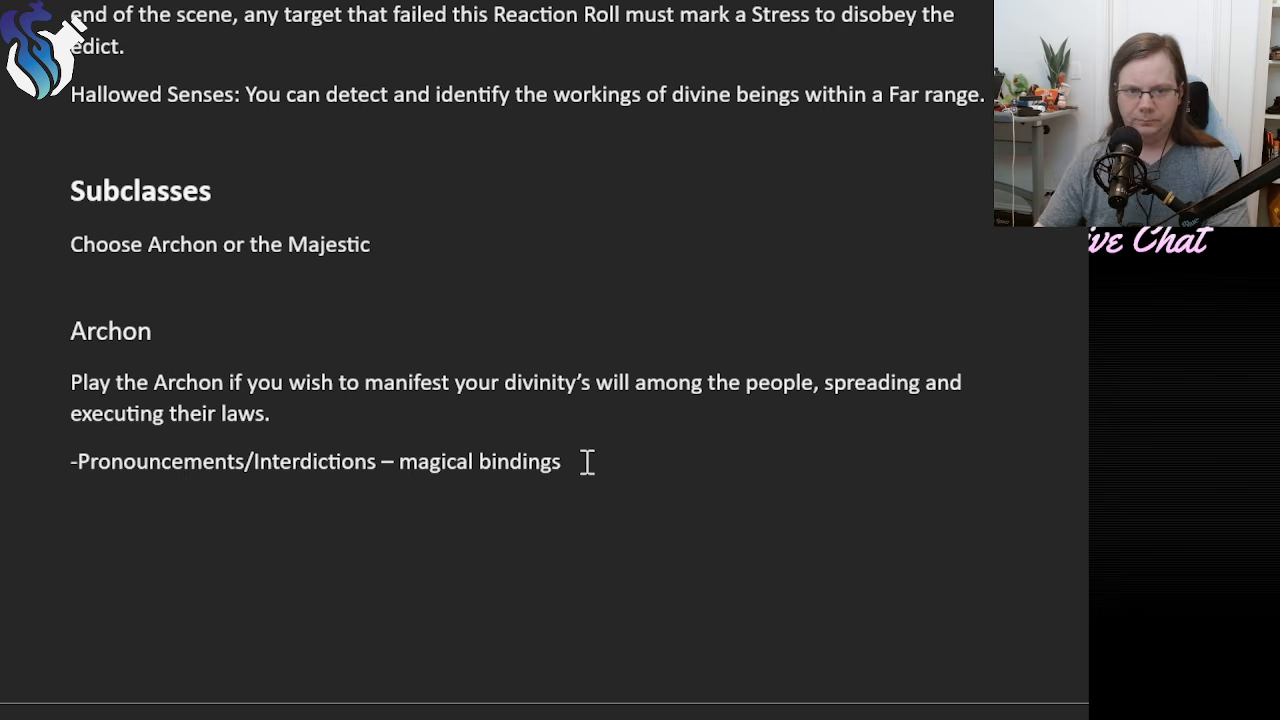
Review the new Archon description, then examine the Divine Edicts class feature and its "Once per session" limit.
{"action": "triple_click", "coordinate": [112, 395]}
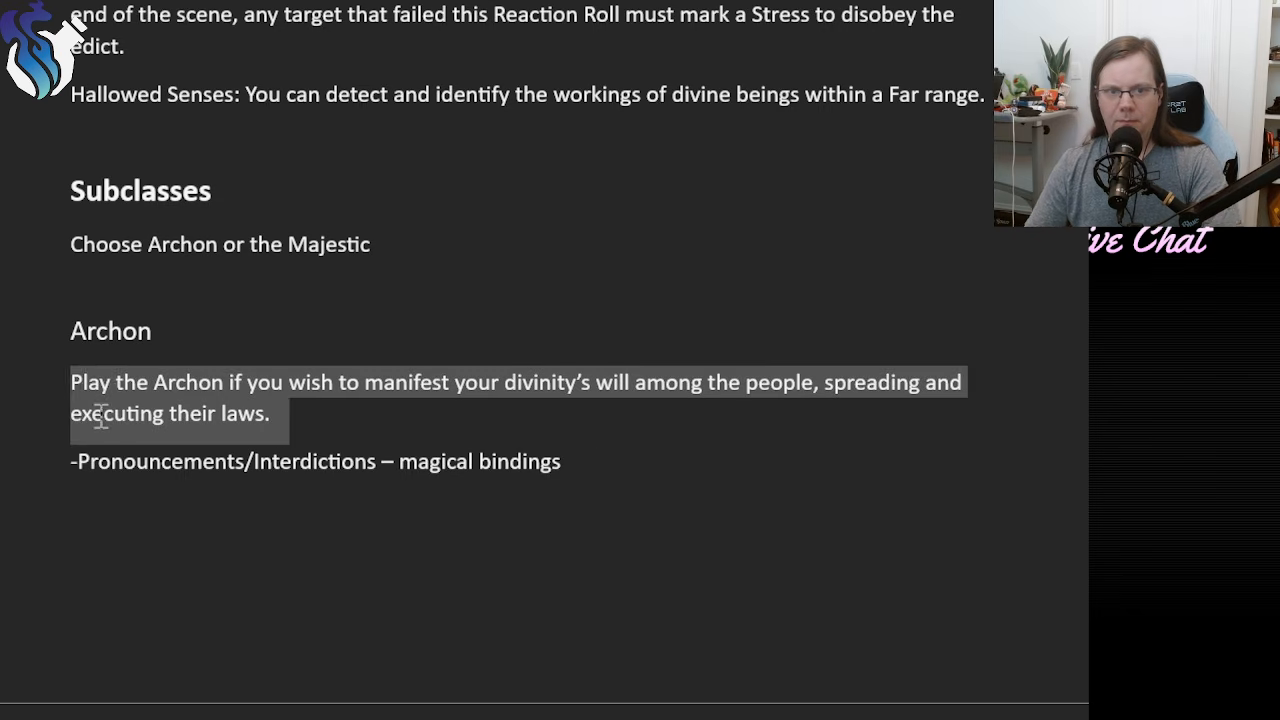
{"action": "left_click", "coordinate": [385, 430]}
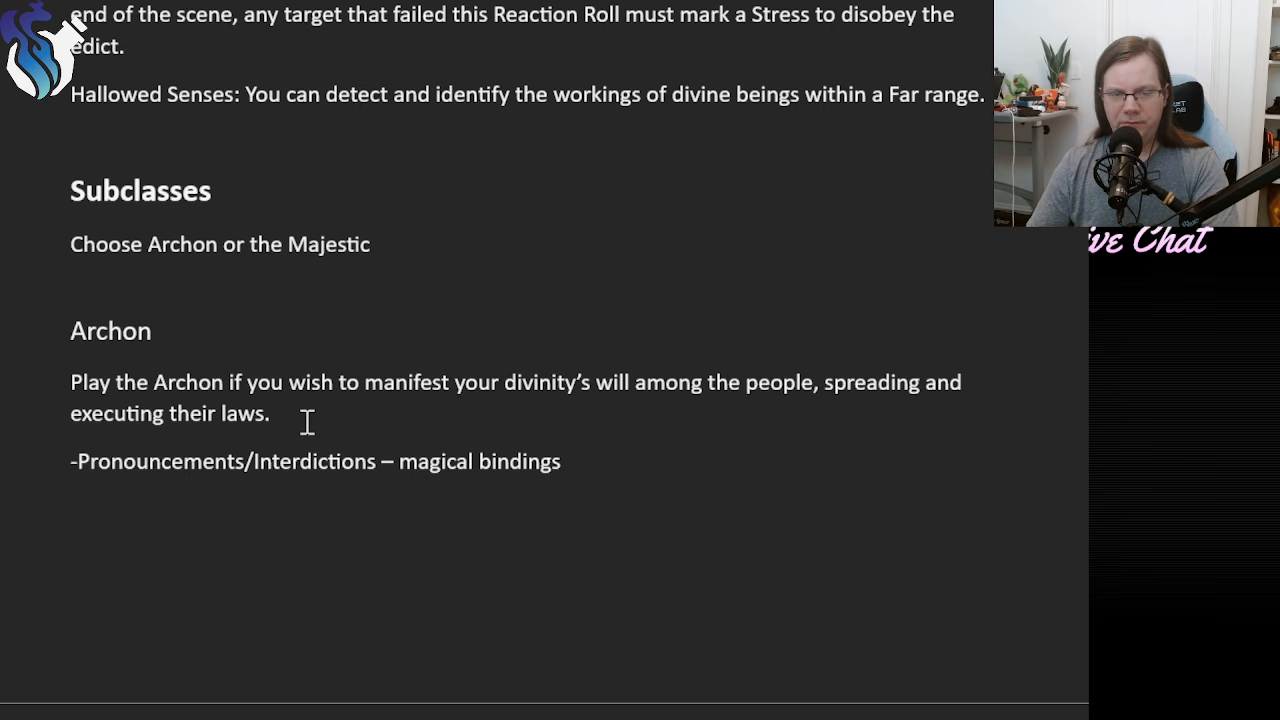
{"action": "scroll", "coordinate": [426, 410], "scroll_direction": "up", "scroll_amount": 2}
{"action": "left_click_drag", "start_coordinate": [406, 194], "coordinate": [232, 64]}
{"action": "left_click", "coordinate": [304, 207]}
{"action": "scroll", "coordinate": [384, 481], "scroll_direction": "up", "scroll_amount": 2}
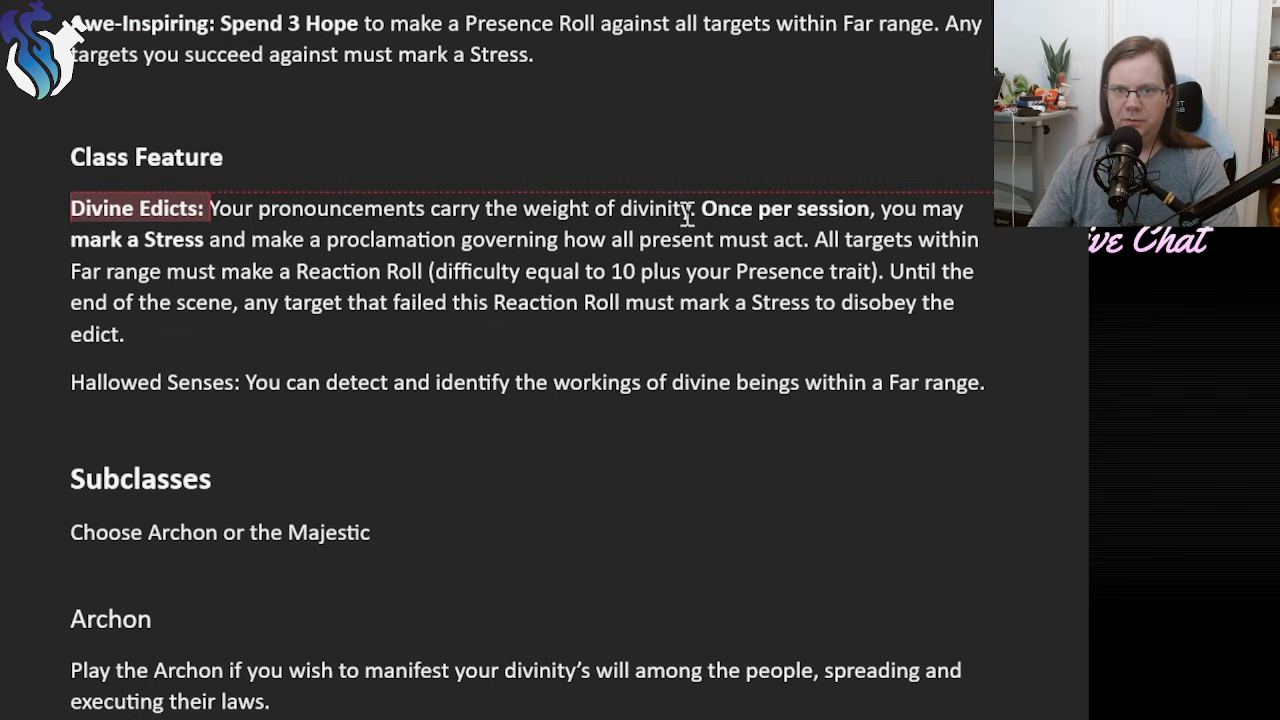
{"action": "left_click_drag", "start_coordinate": [700, 208], "coordinate": [880, 208]}
{"action": "left_click", "coordinate": [563, 271]}
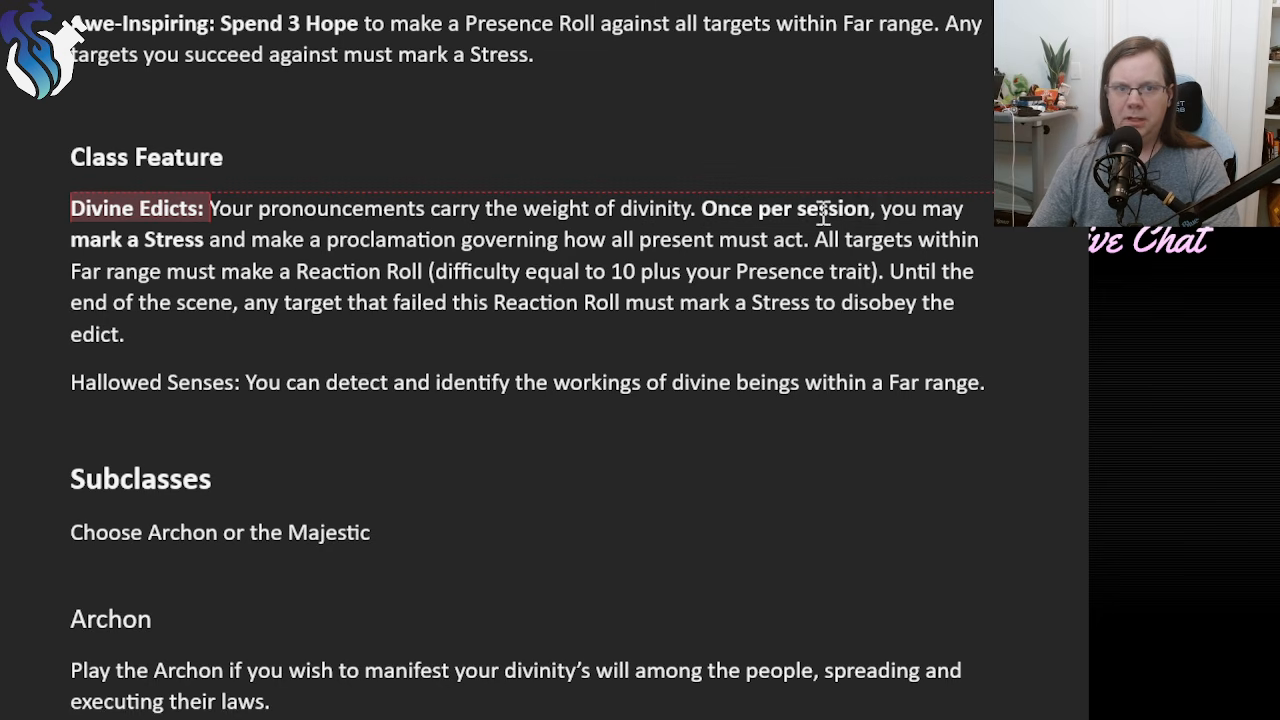
{"action": "left_click_drag", "start_coordinate": [824, 214], "coordinate": [720, 216]}
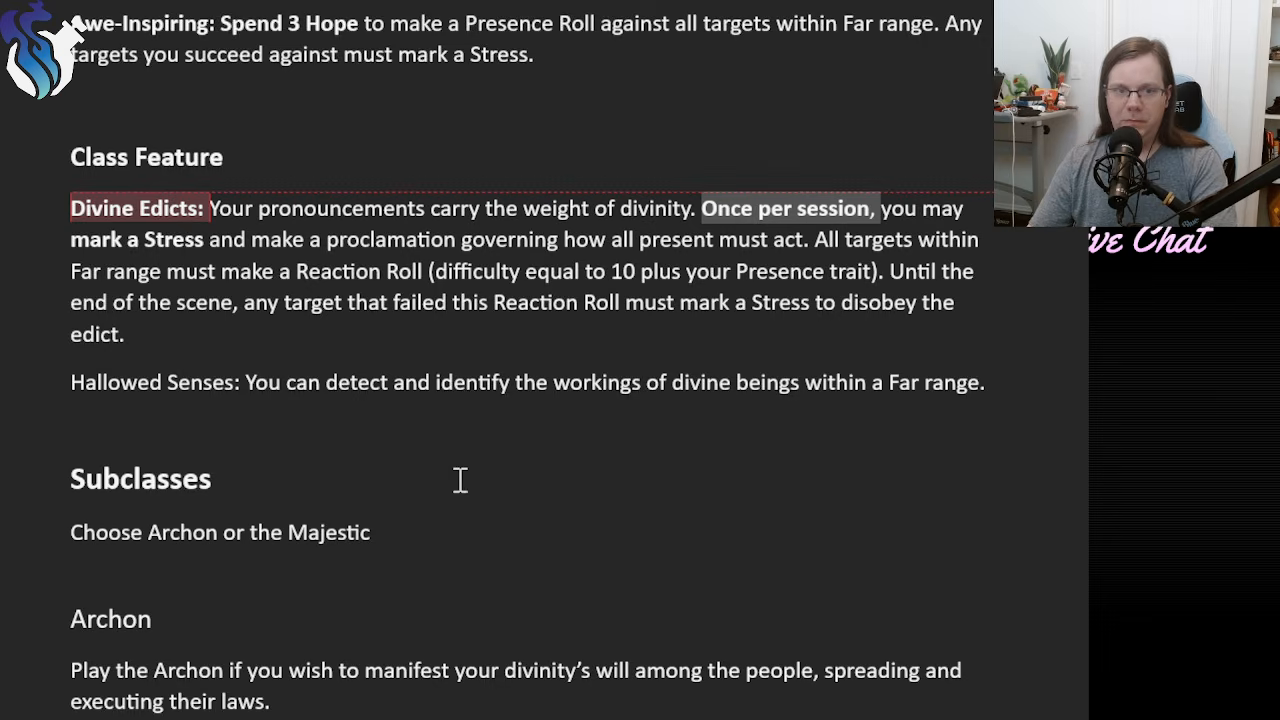
Enter the feature name "Divine Code:" under the Archon's Foundation Feature heading.
{"action": "scroll", "coordinate": [460, 480], "scroll_direction": "down", "scroll_amount": 6}
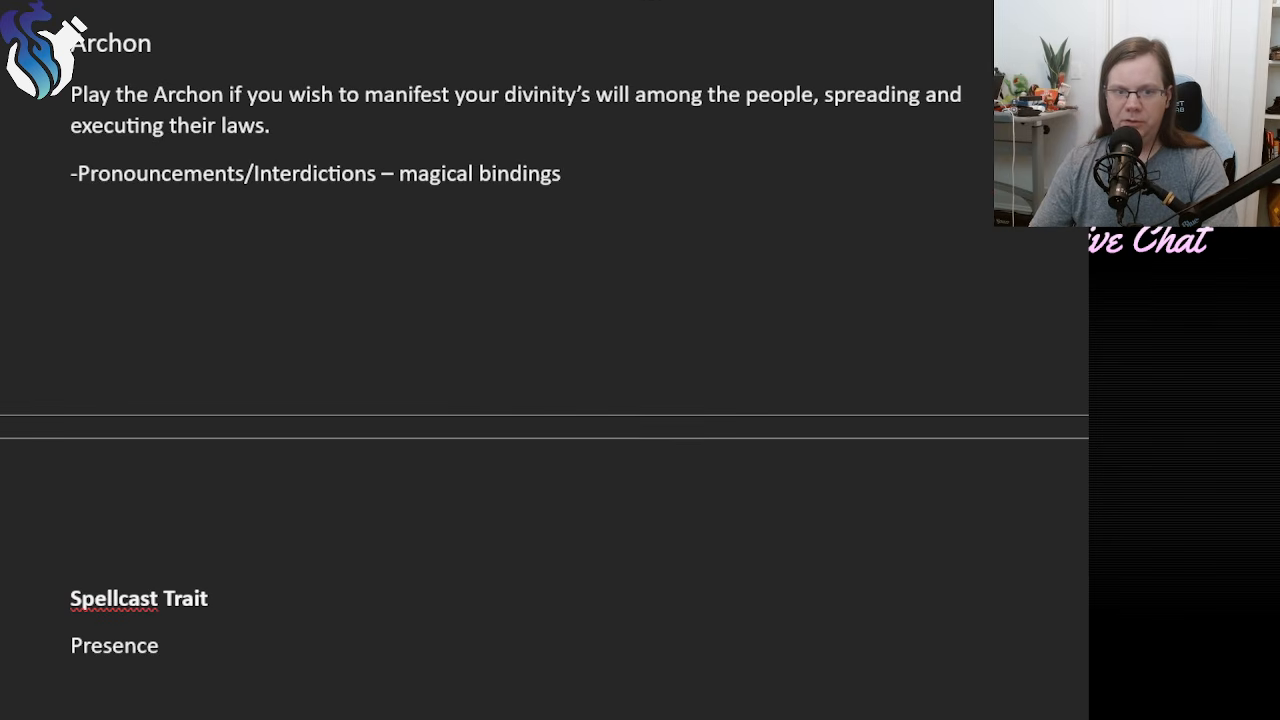
{"action": "scroll", "coordinate": [318, 714], "scroll_direction": "down", "scroll_amount": 1}
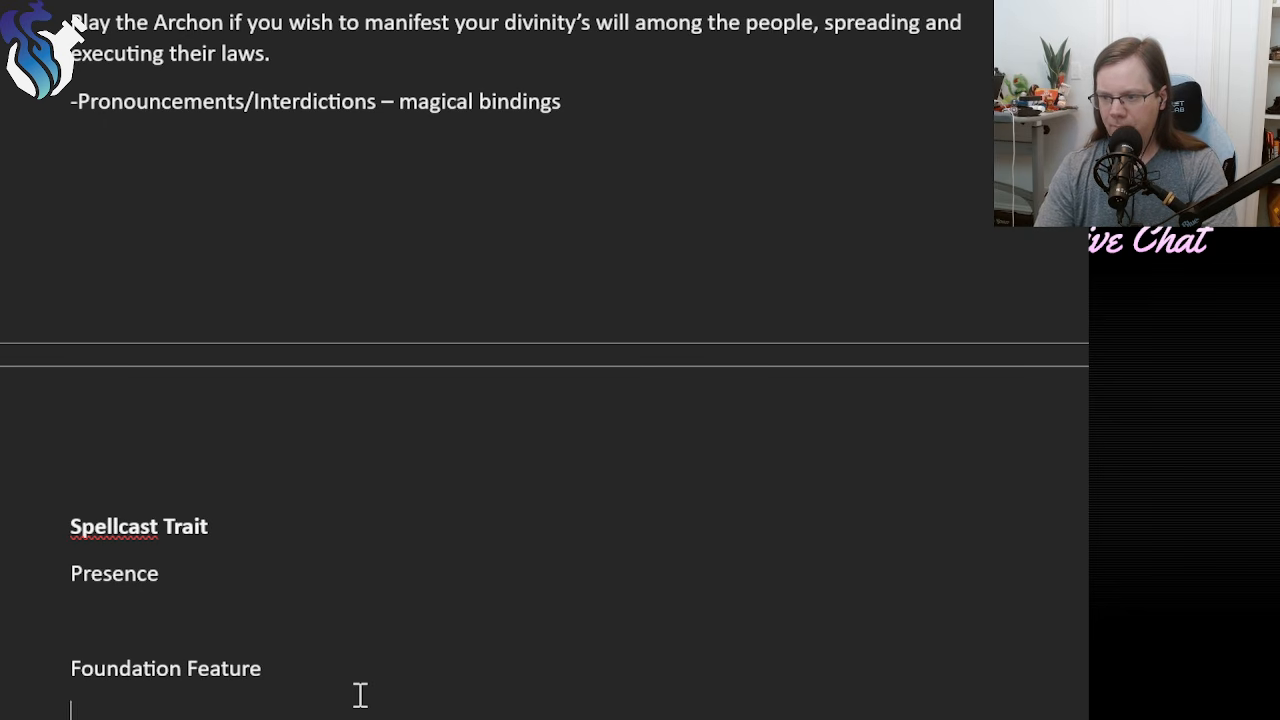
{"action": "type", "text": "Divine "}
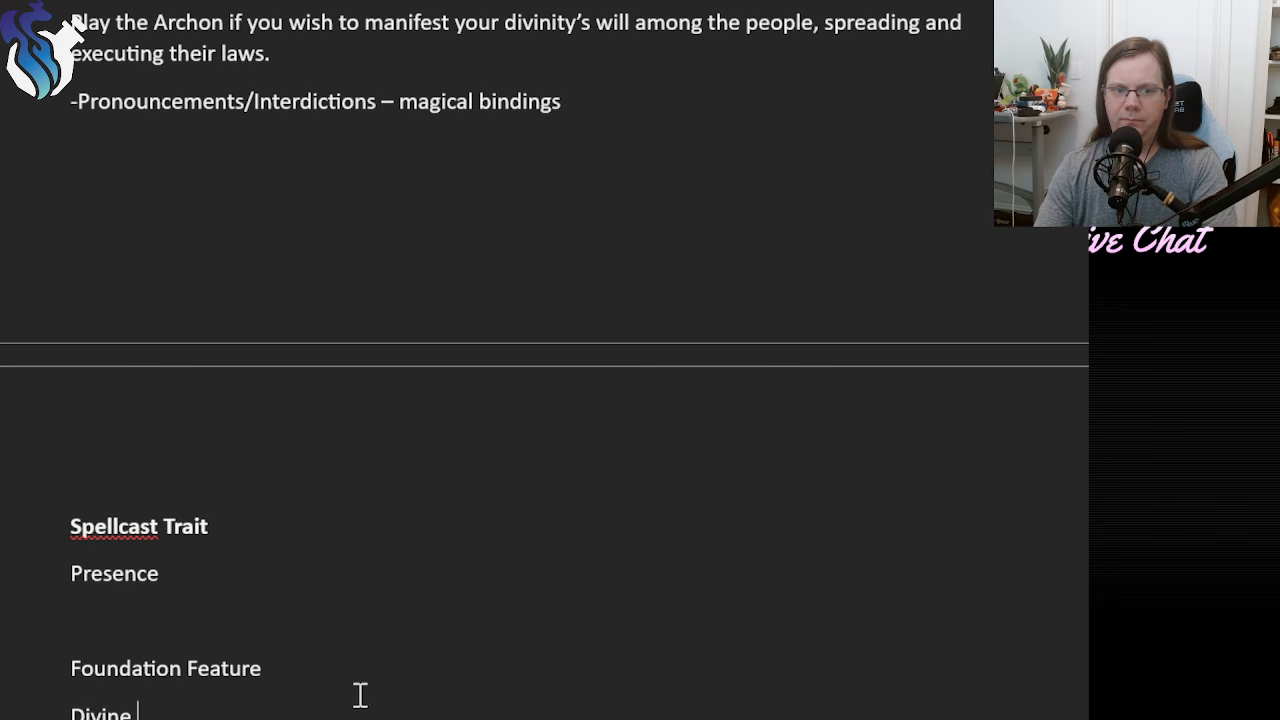
{"action": "type", "text": "Codes"}
{"action": "key", "text": "BackSpace"}
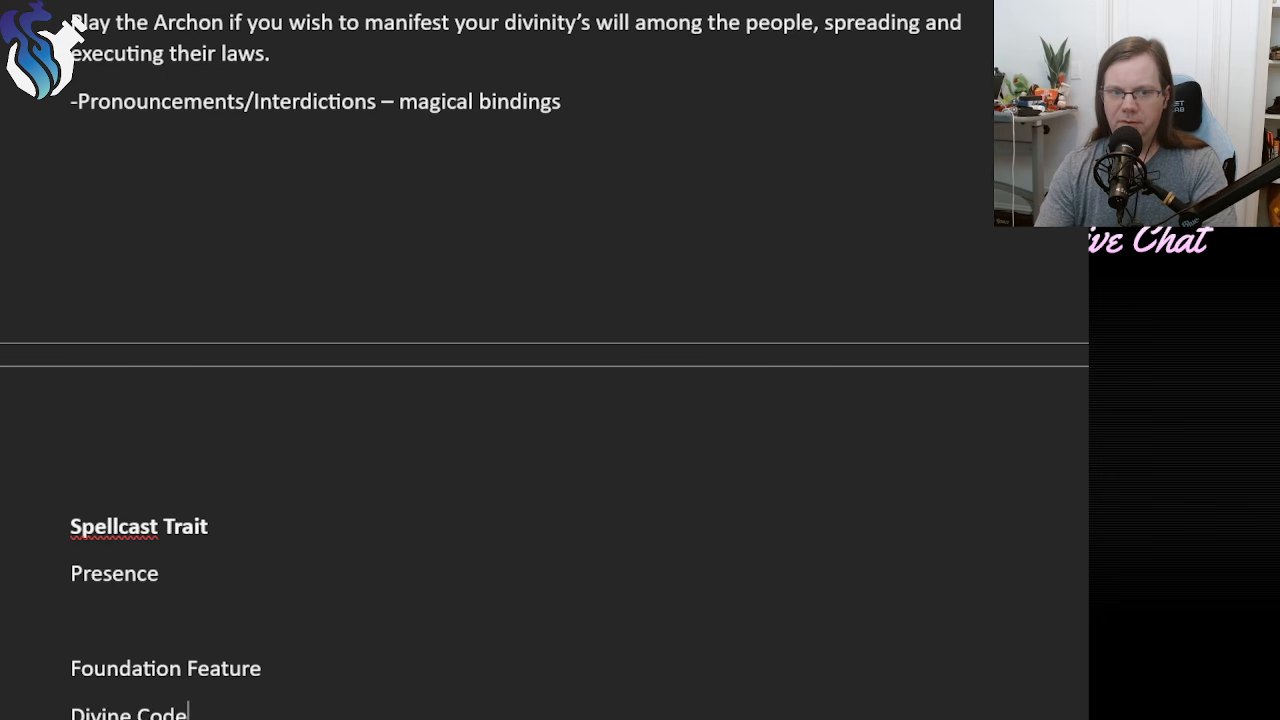
{"action": "type", "text": ":"}
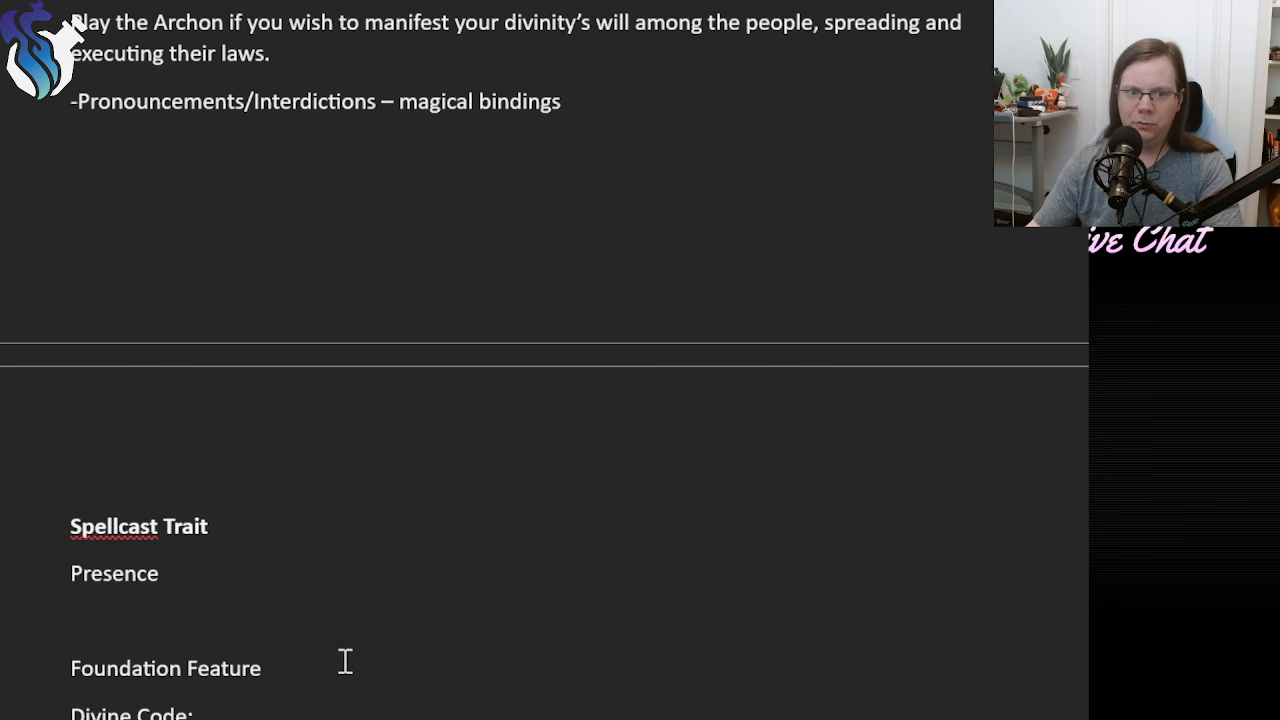
{"action": "scroll", "coordinate": [343, 660], "scroll_direction": "down", "scroll_amount": 3}
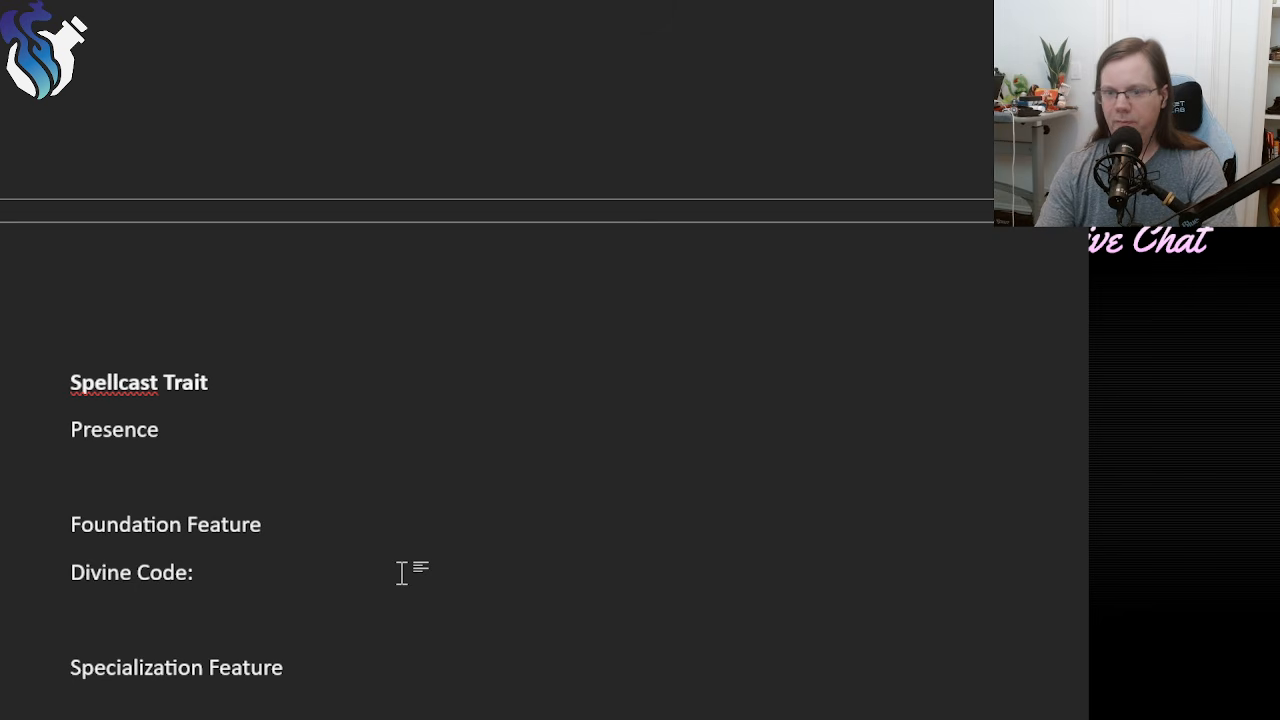
{"action": "key", "text": "BackSpace"}
{"action": "type", "text": ":"}
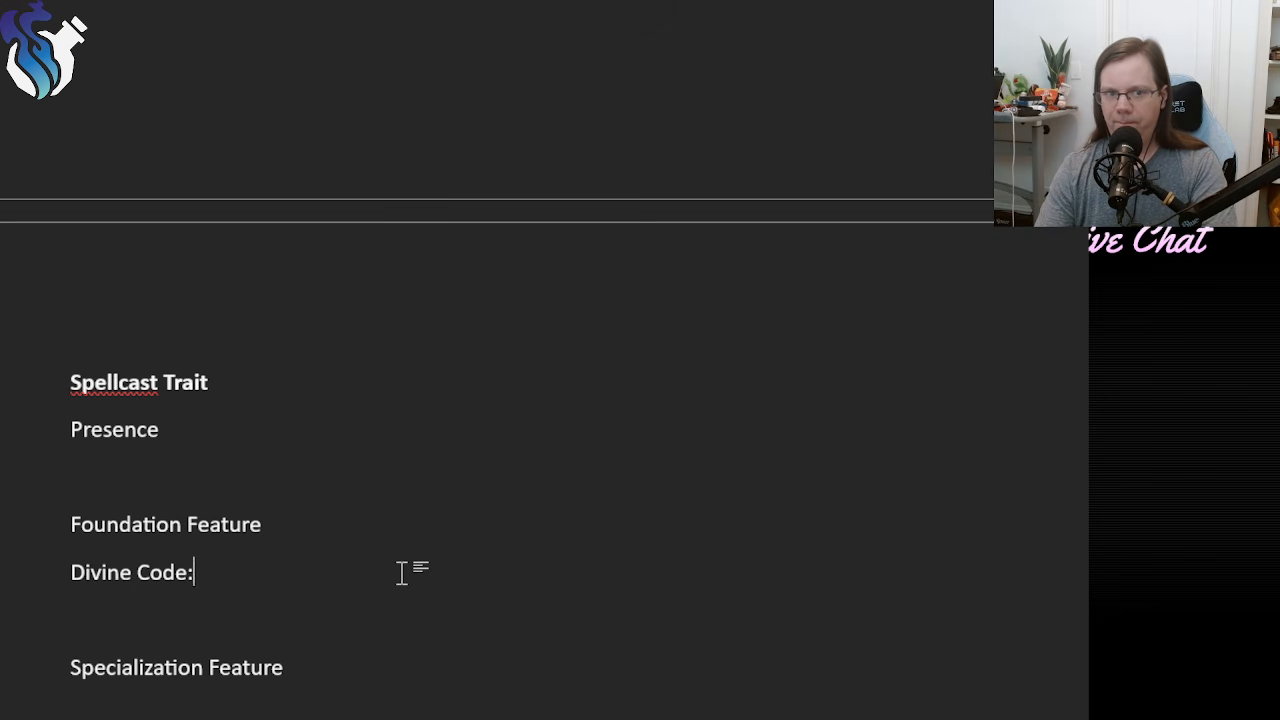
Change the Archon's foundation feature name to "Divine Arbiter:".
{"action": "key", "text": "BackSpace"}
{"action": "key", "text": "BackSpace"}
{"action": "key", "text": "BackSpace"}
{"action": "key", "text": "BackSpace"}
{"action": "key", "text": "BackSpace"}
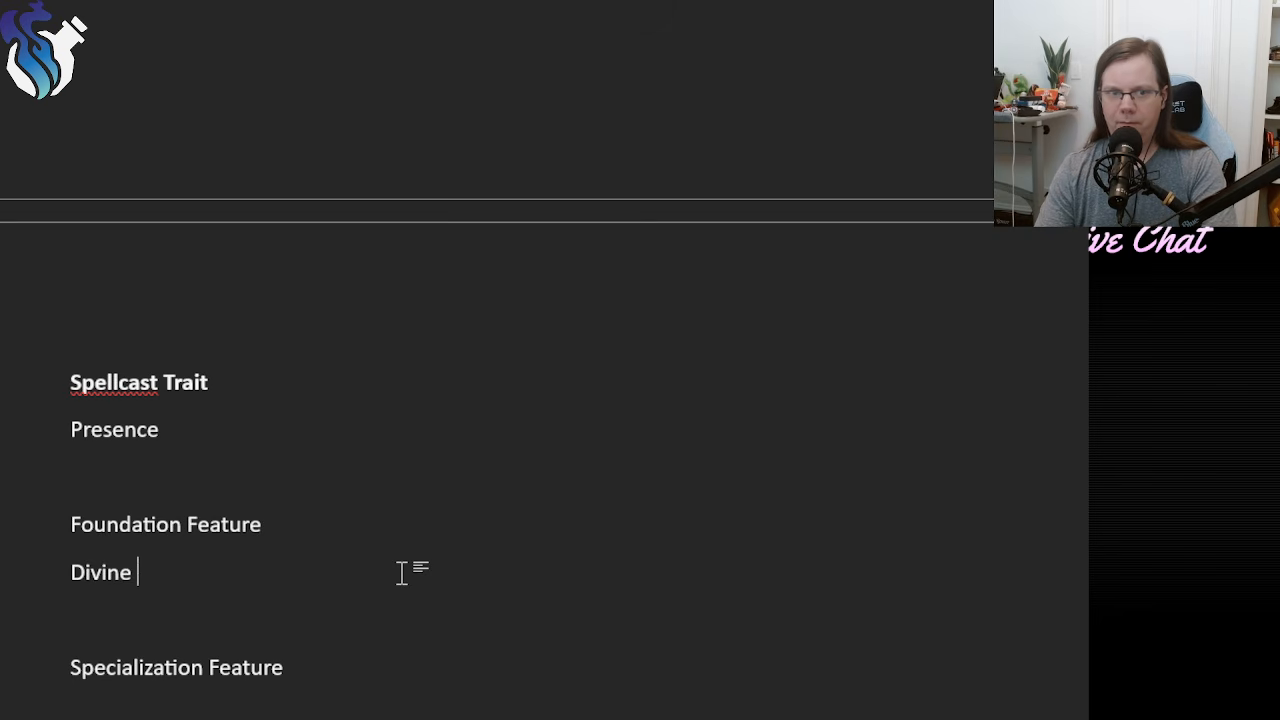
{"action": "type", "text": "Arbiter:"}
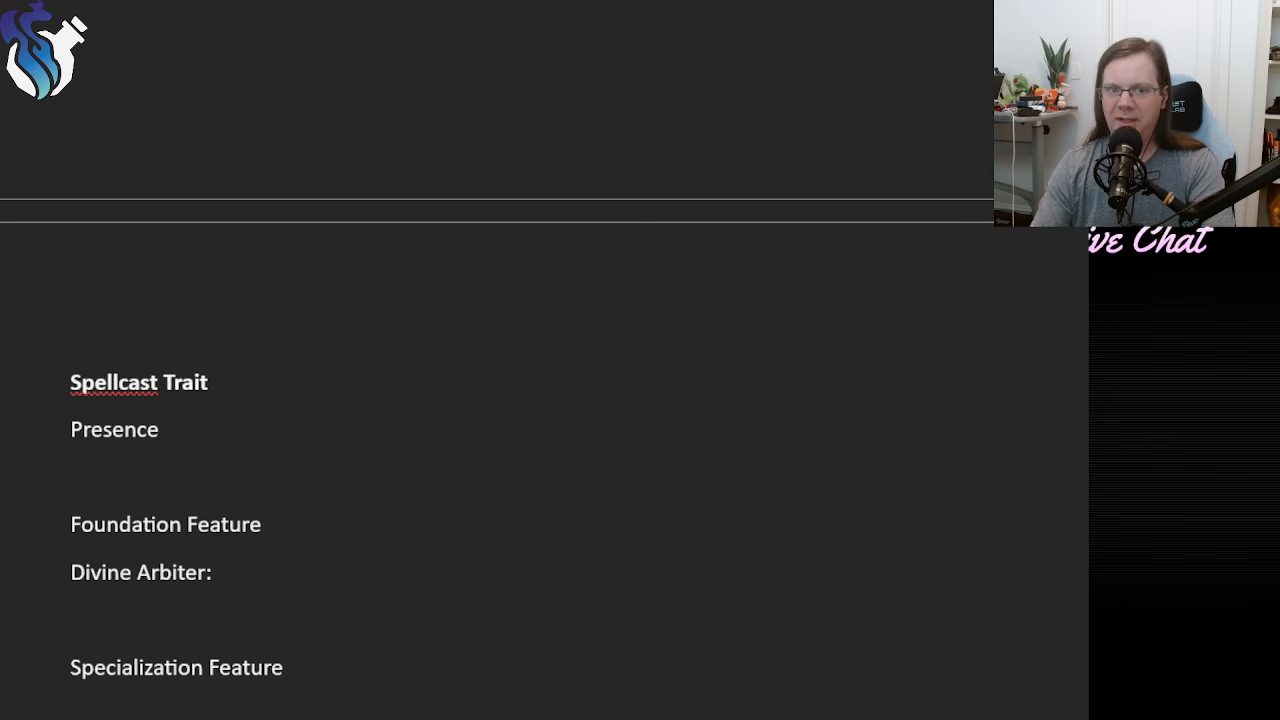
Describe Divine Arbiter with "You can use your Divine Proclamation feature once per scene.".
{"action": "type", "text": "You ca"}
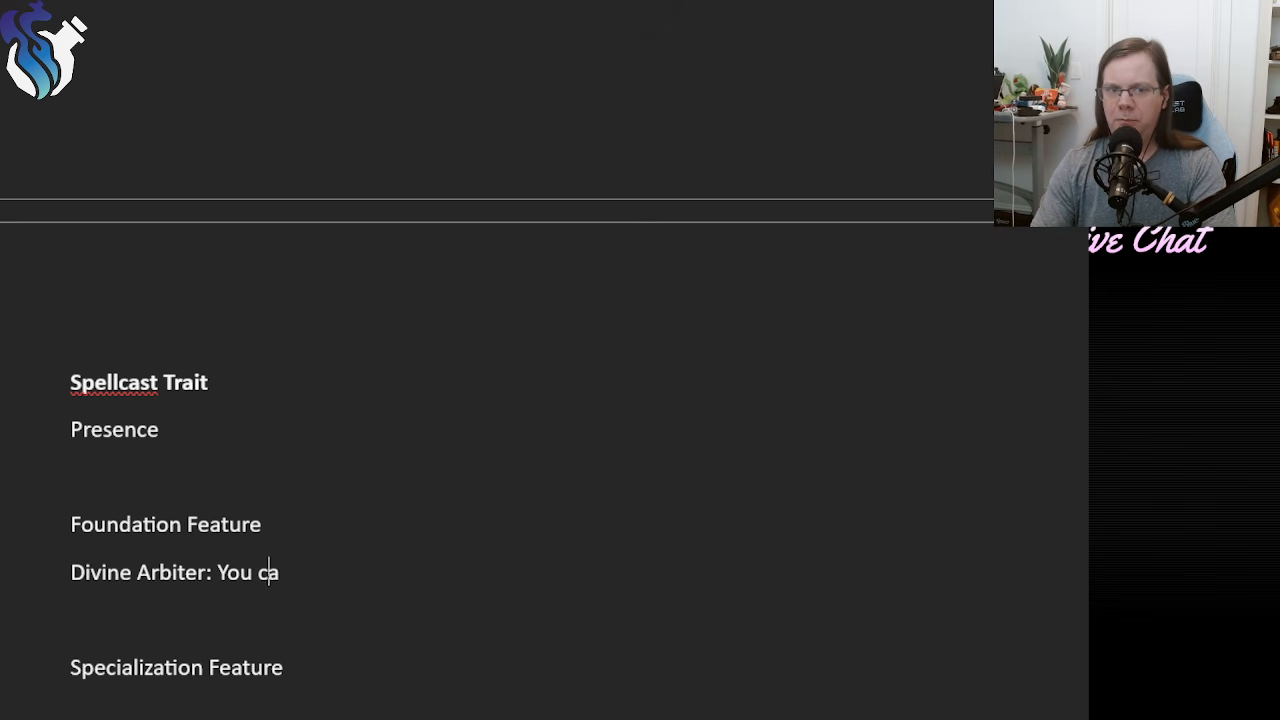
{"action": "type", "text": "n "}
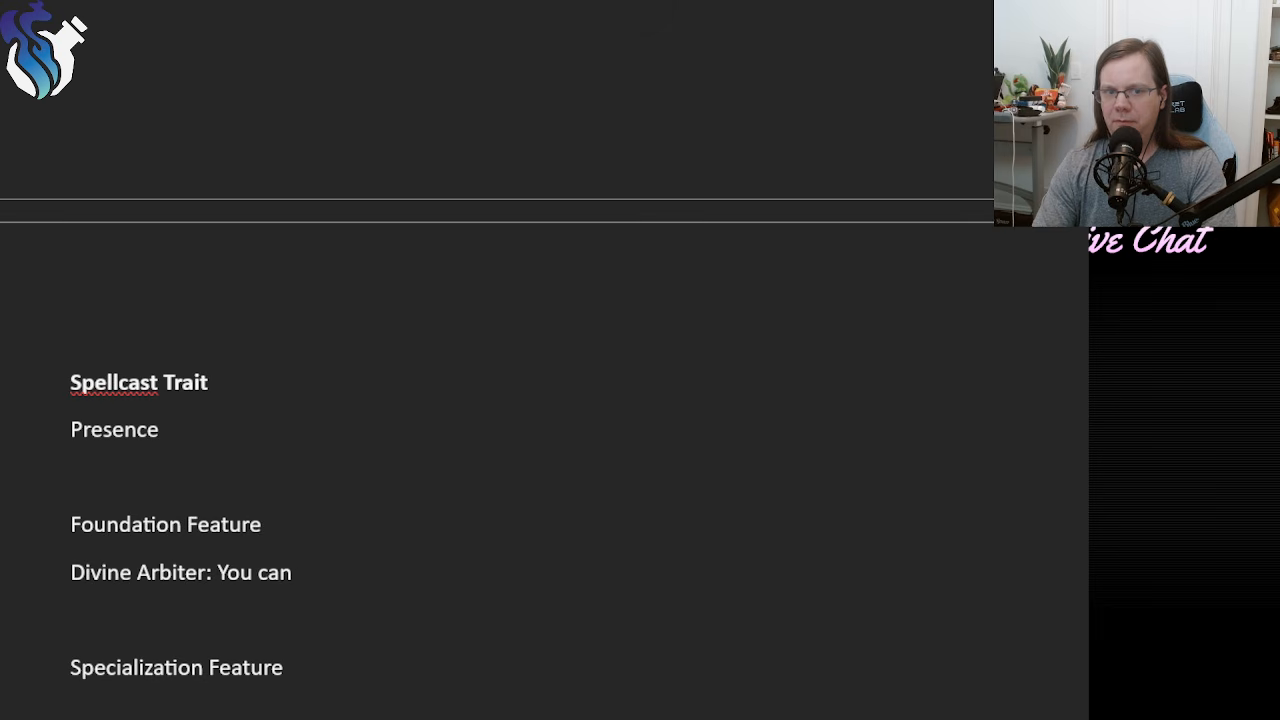
{"action": "type", "text": "use your Divin"}
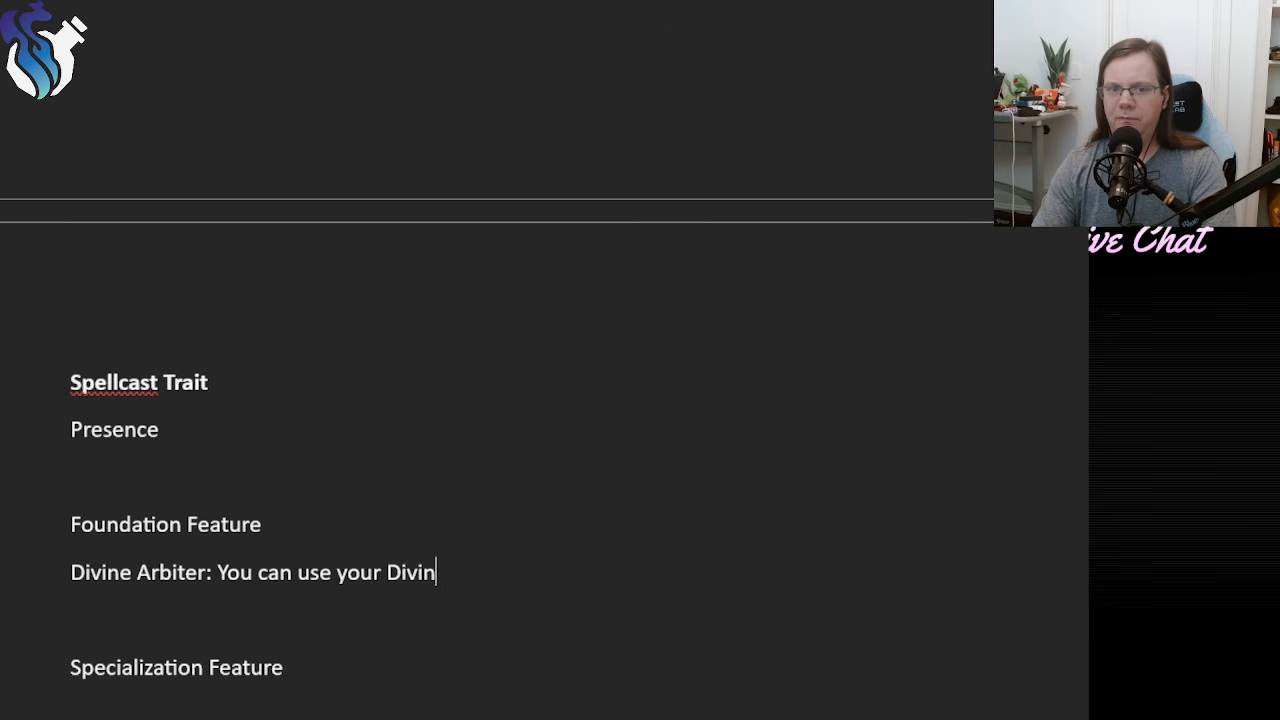
{"action": "type", "text": "e Procla"}
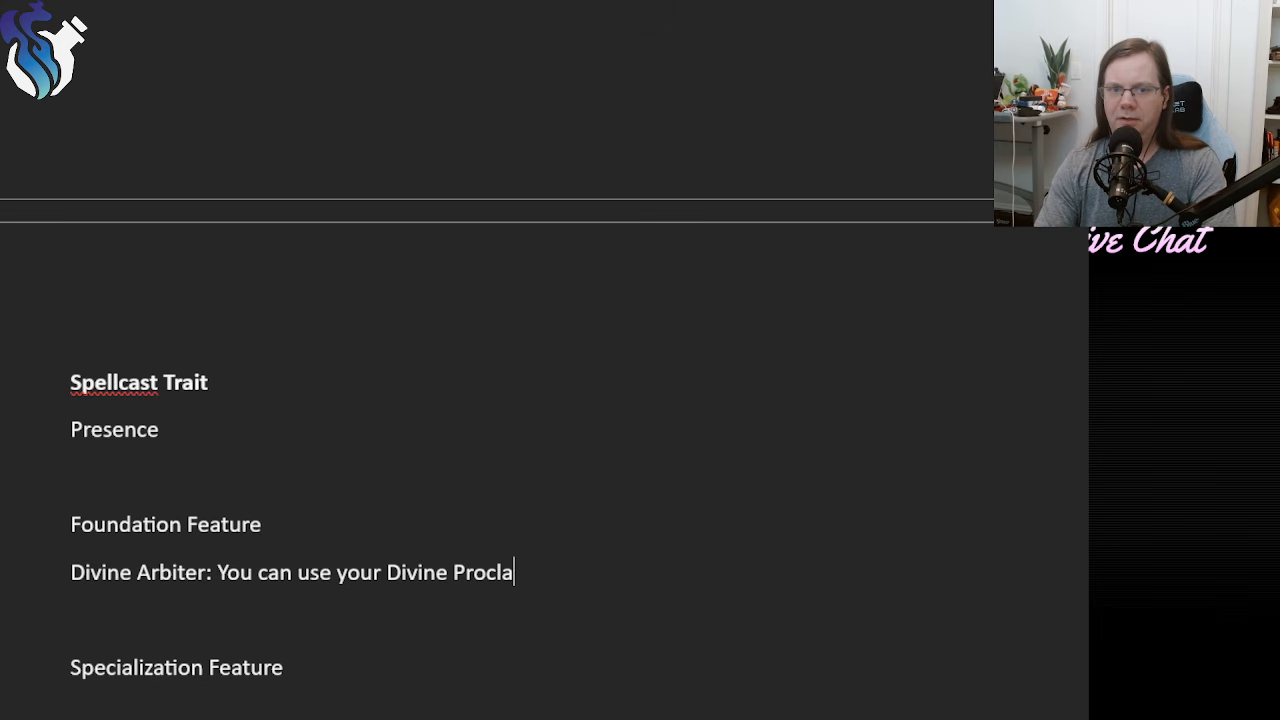
{"action": "type", "text": "mation feature "}
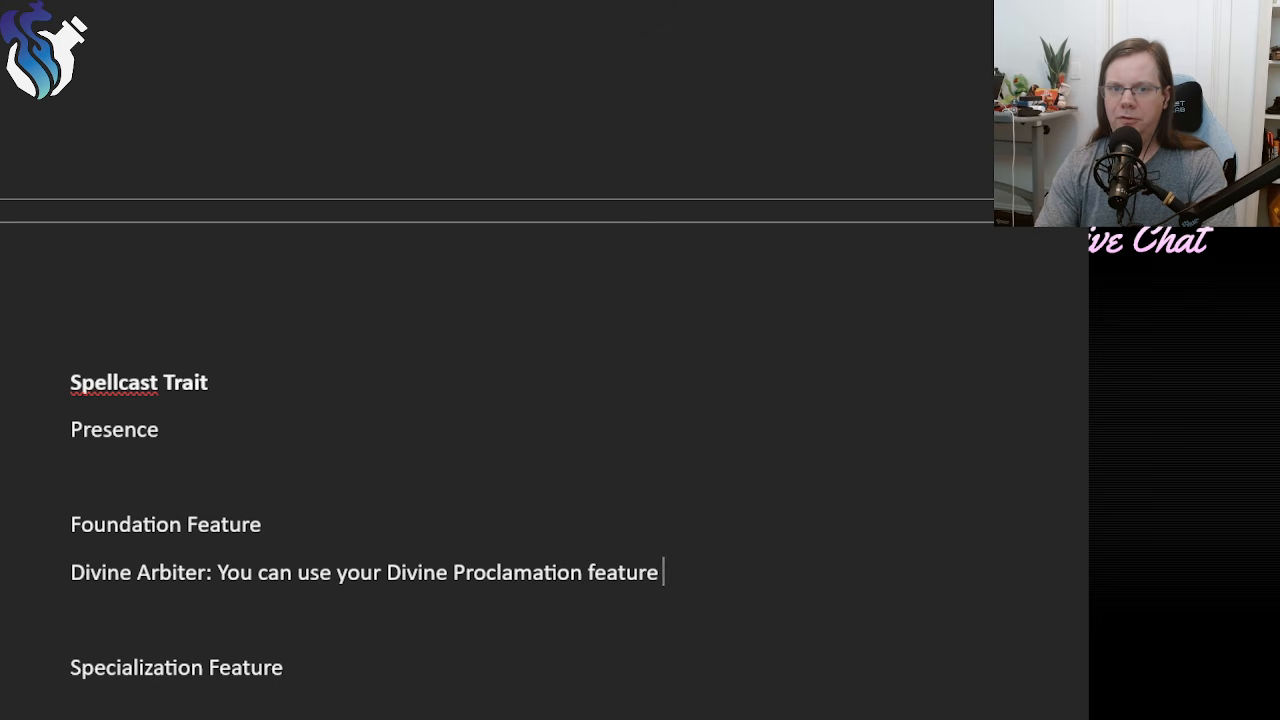
{"action": "type", "text": "once per sc"}
{"action": "type", "text": "ene."}
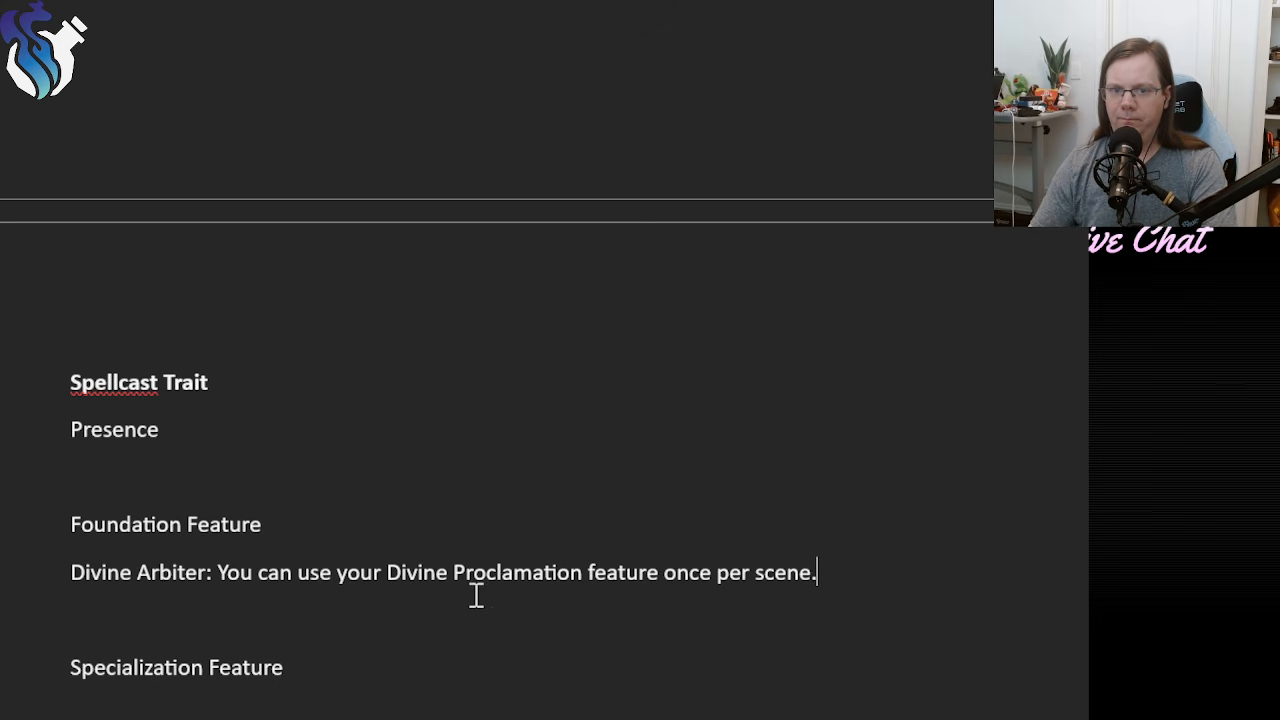
Check the class feature's name and replace "Divine Proclamation" with "Divine Edicts" in the Divine Arbiter description.
{"action": "scroll", "coordinate": [476, 595], "scroll_direction": "up", "scroll_amount": 10}
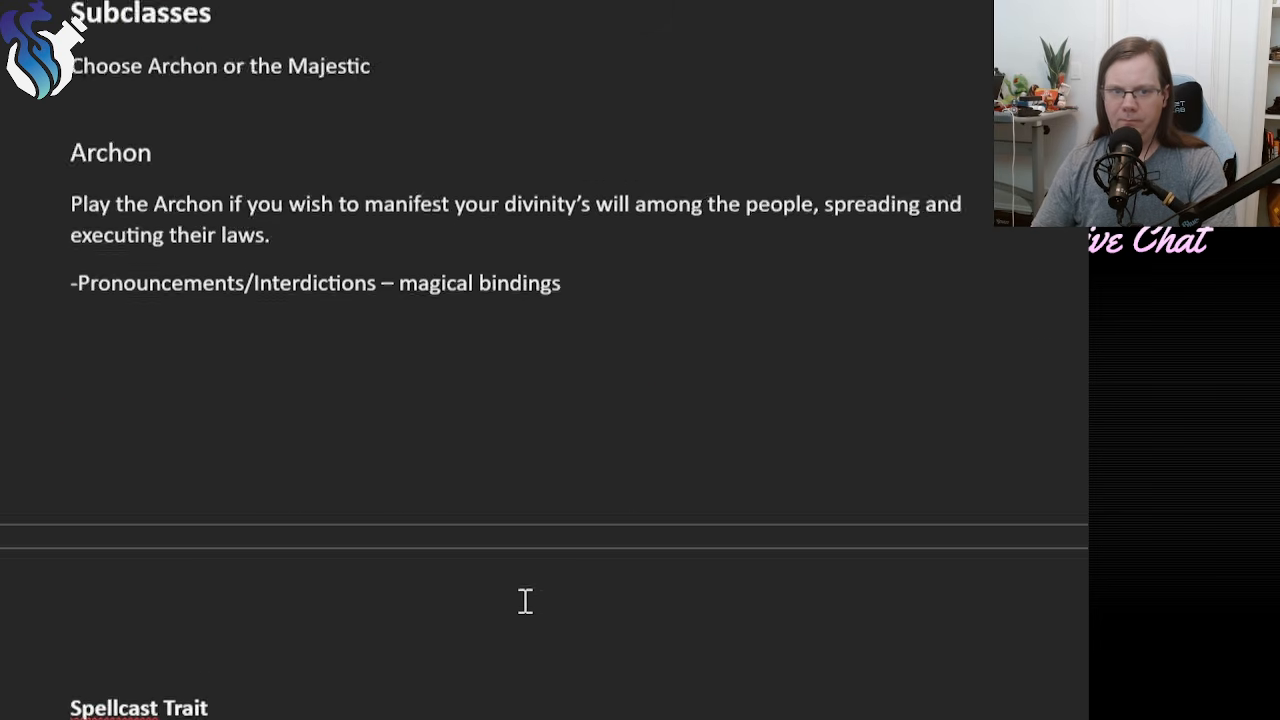
{"action": "scroll", "coordinate": [525, 532], "scroll_direction": "down", "scroll_amount": 1}
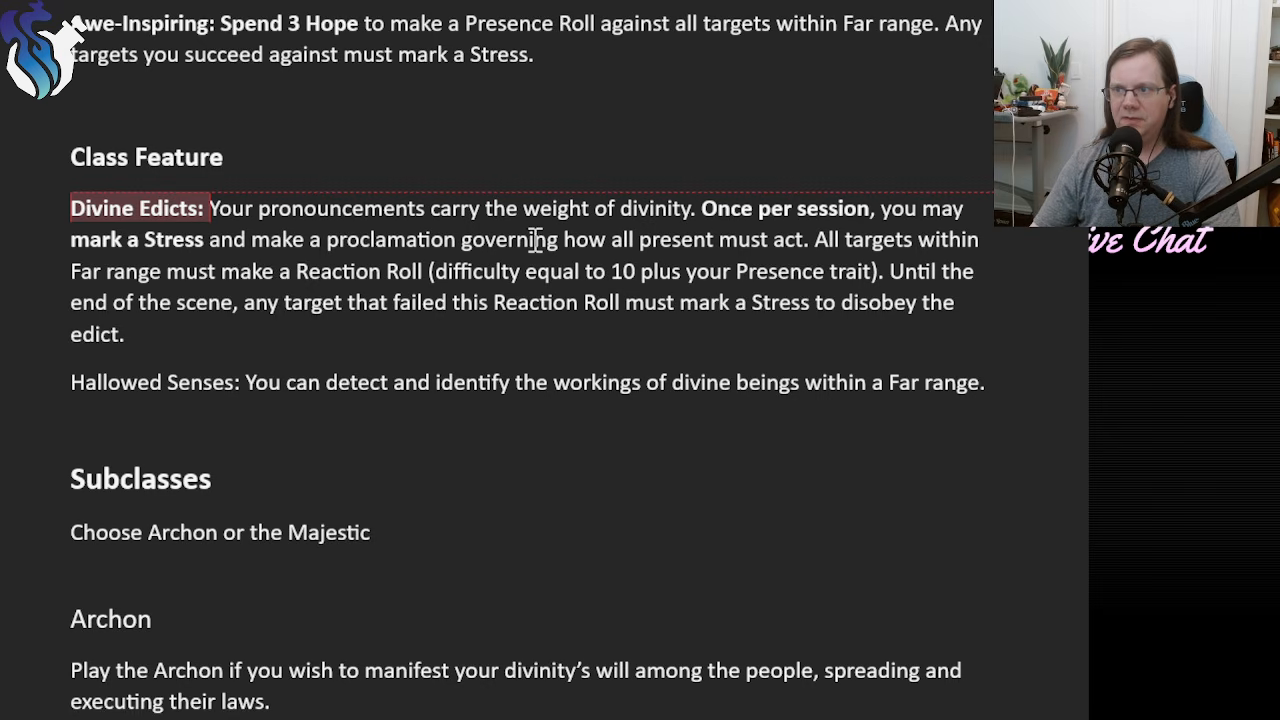
{"action": "scroll", "coordinate": [505, 592], "scroll_direction": "down", "scroll_amount": 8}
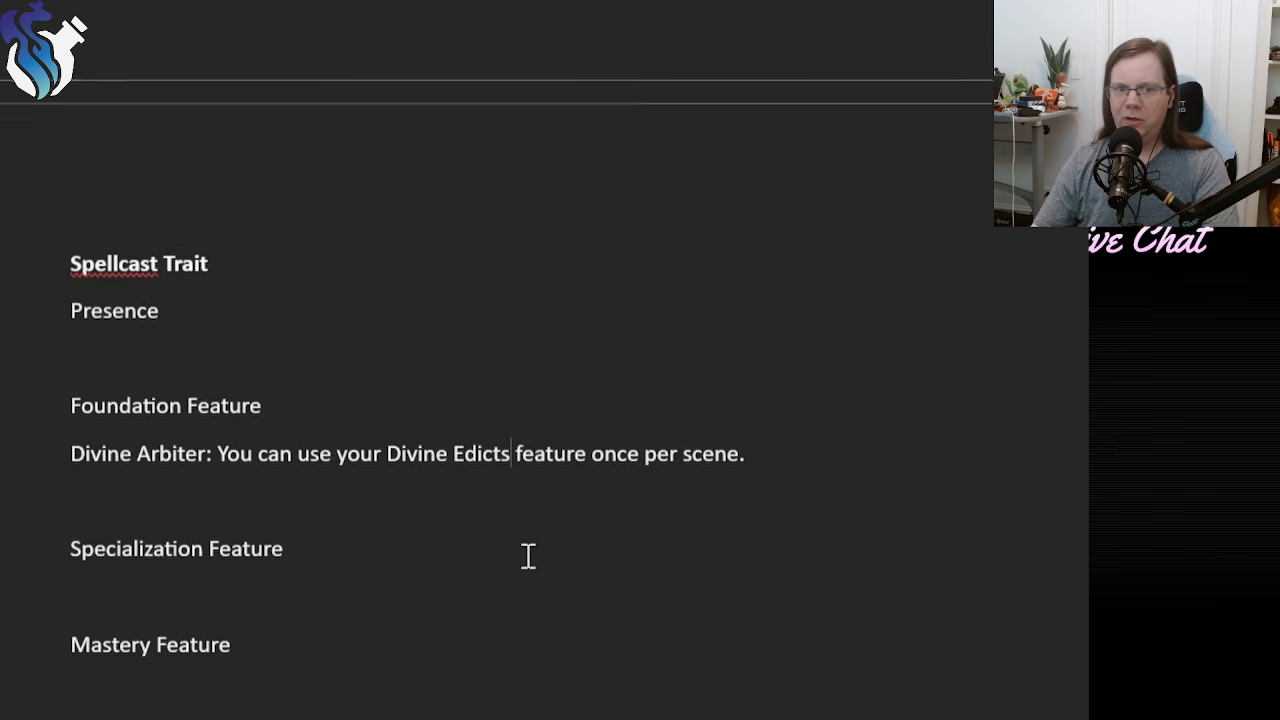
{"action": "left_click_drag", "start_coordinate": [390, 432], "coordinate": [494, 437]}
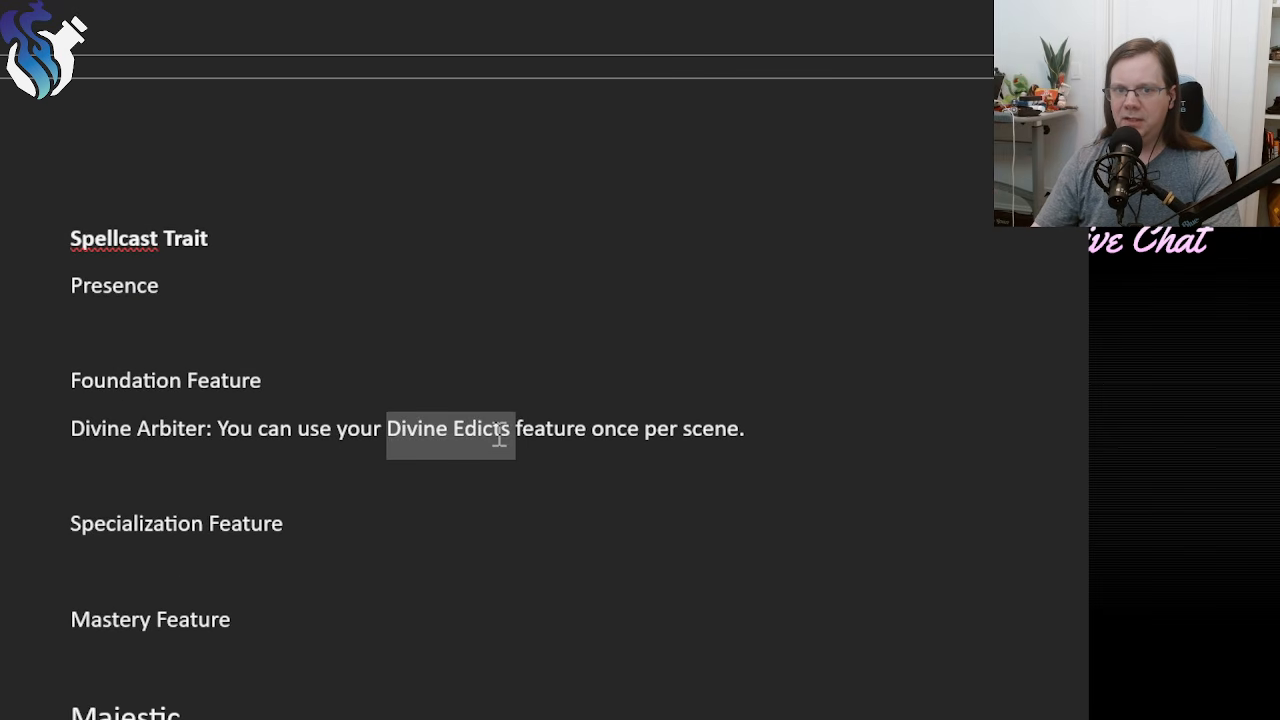
{"action": "left_click", "coordinate": [517, 484]}
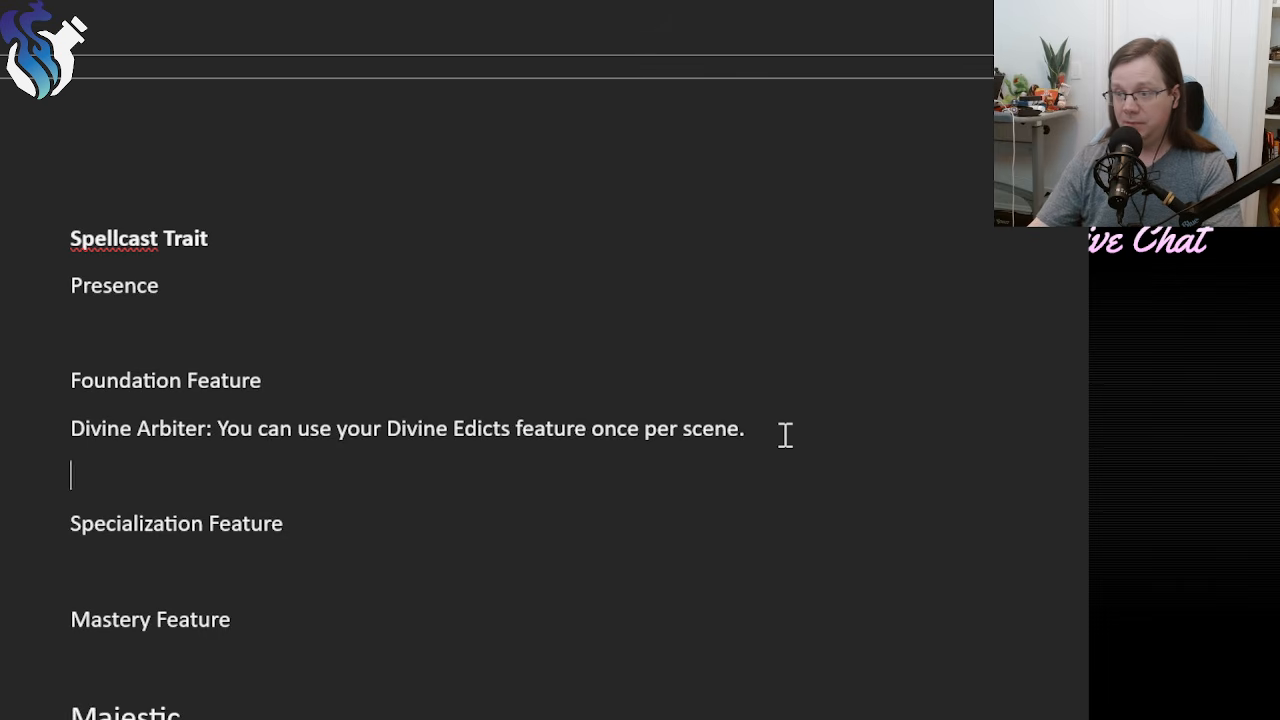
Review the Divine Edicts rules, focusing on the Reaction Roll and how its difficulty is set.
{"action": "scroll", "coordinate": [651, 654], "scroll_direction": "up", "scroll_amount": 10}
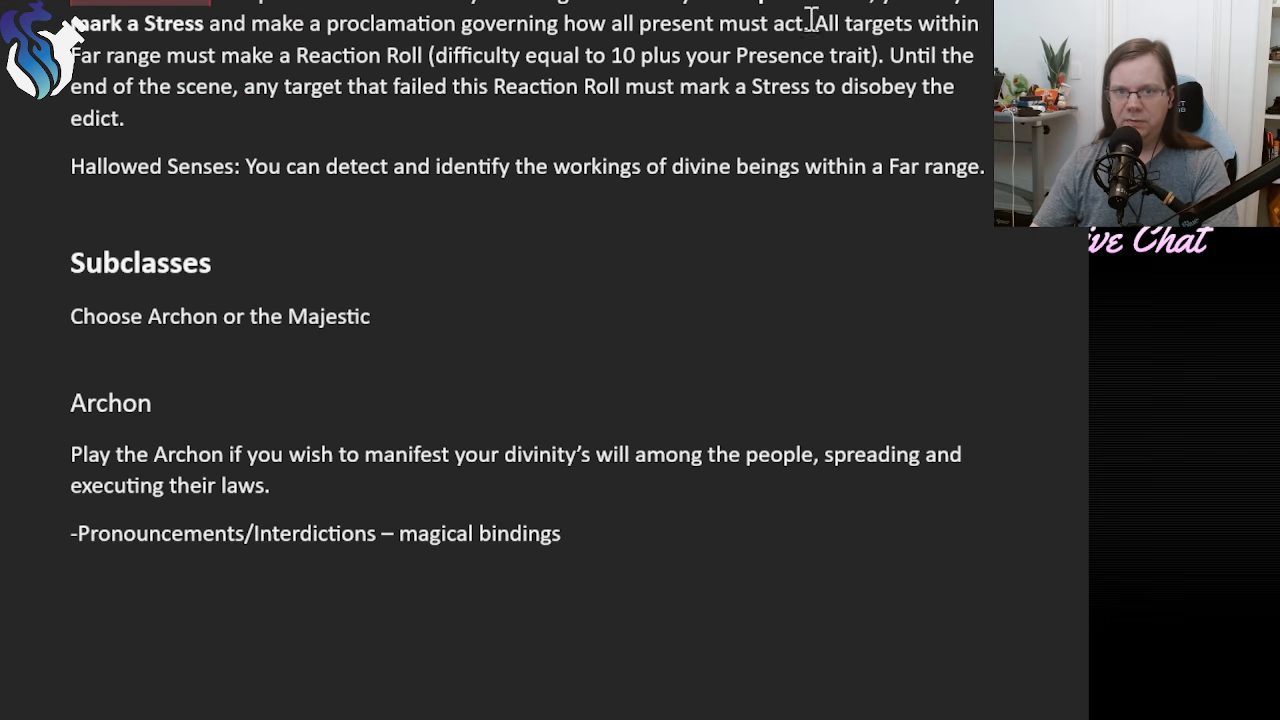
{"action": "left_click_drag", "start_coordinate": [812, 20], "coordinate": [797, 123]}
{"action": "left_click", "coordinate": [493, 132]}
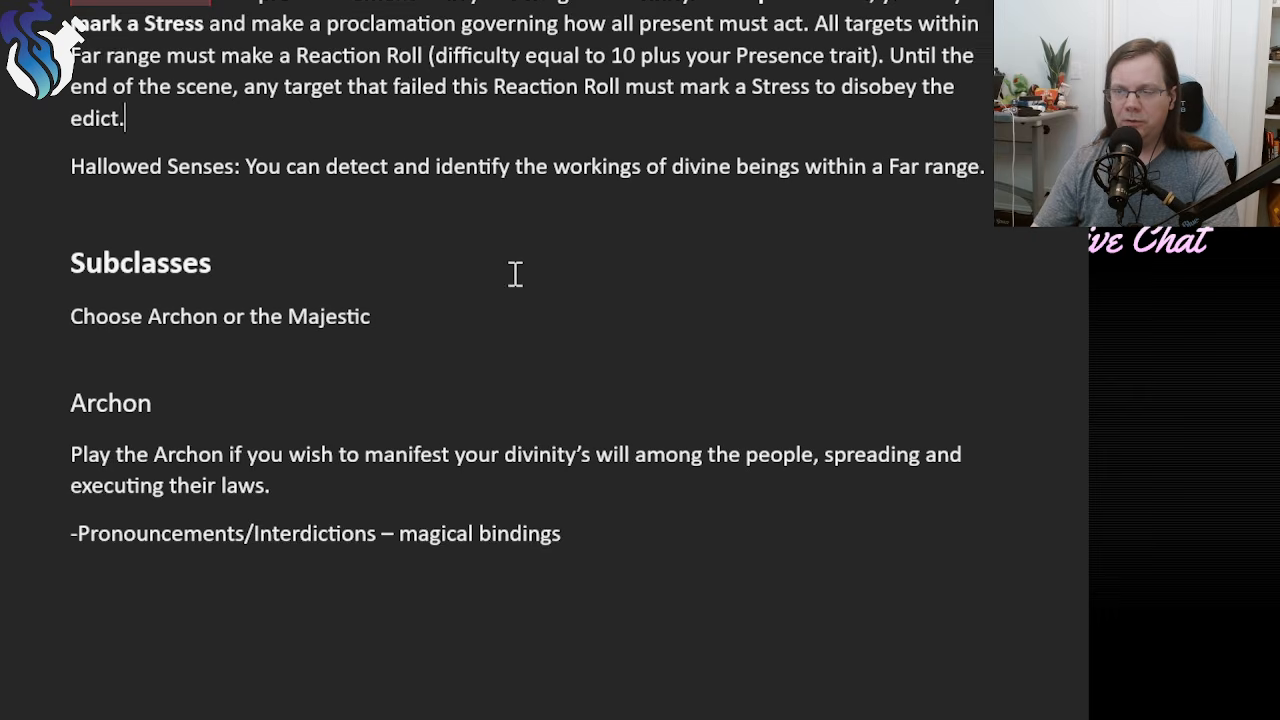
{"action": "scroll", "coordinate": [515, 273], "scroll_direction": "up", "scroll_amount": 2}
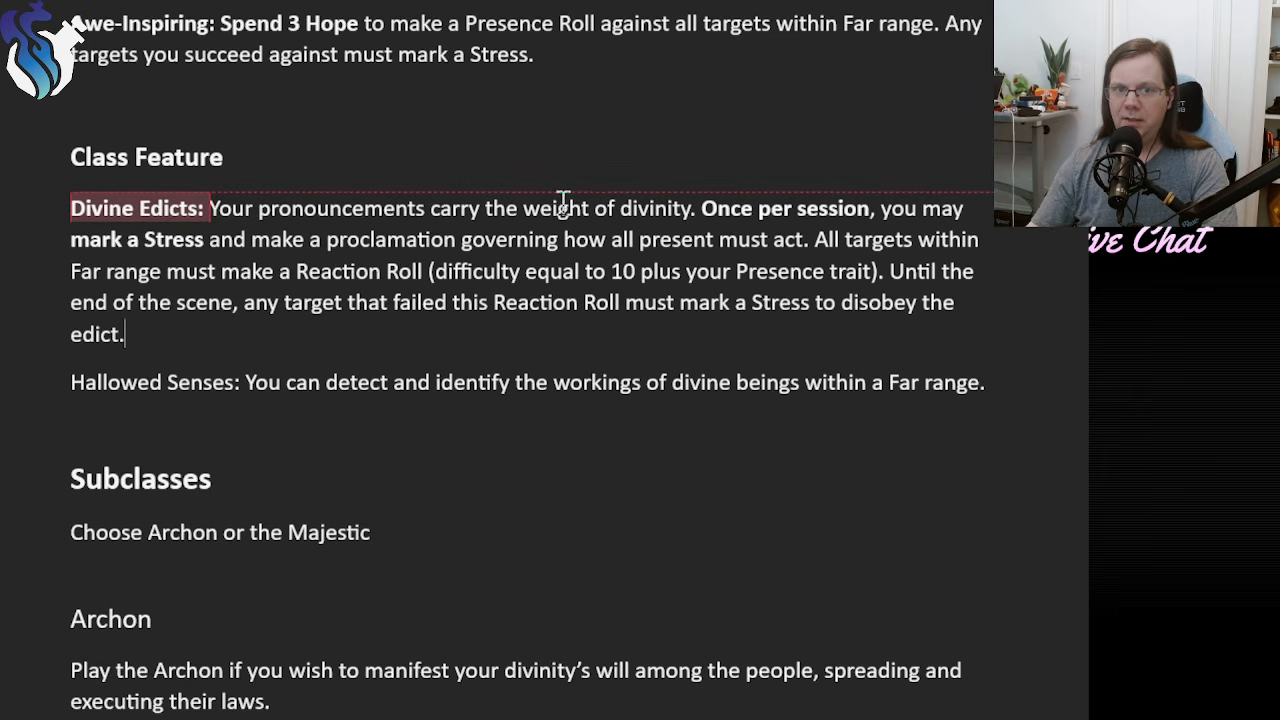
{"action": "left_click_drag", "start_coordinate": [296, 268], "coordinate": [874, 262]}
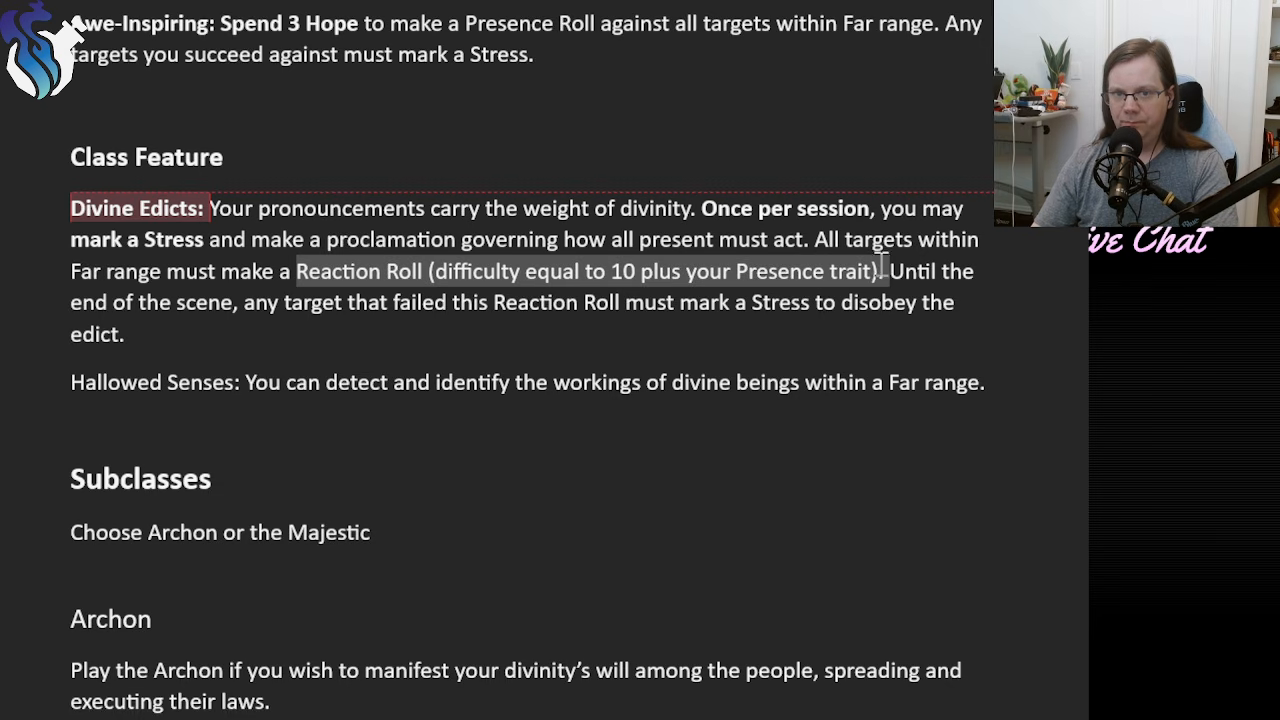
{"action": "left_click", "coordinate": [453, 272]}
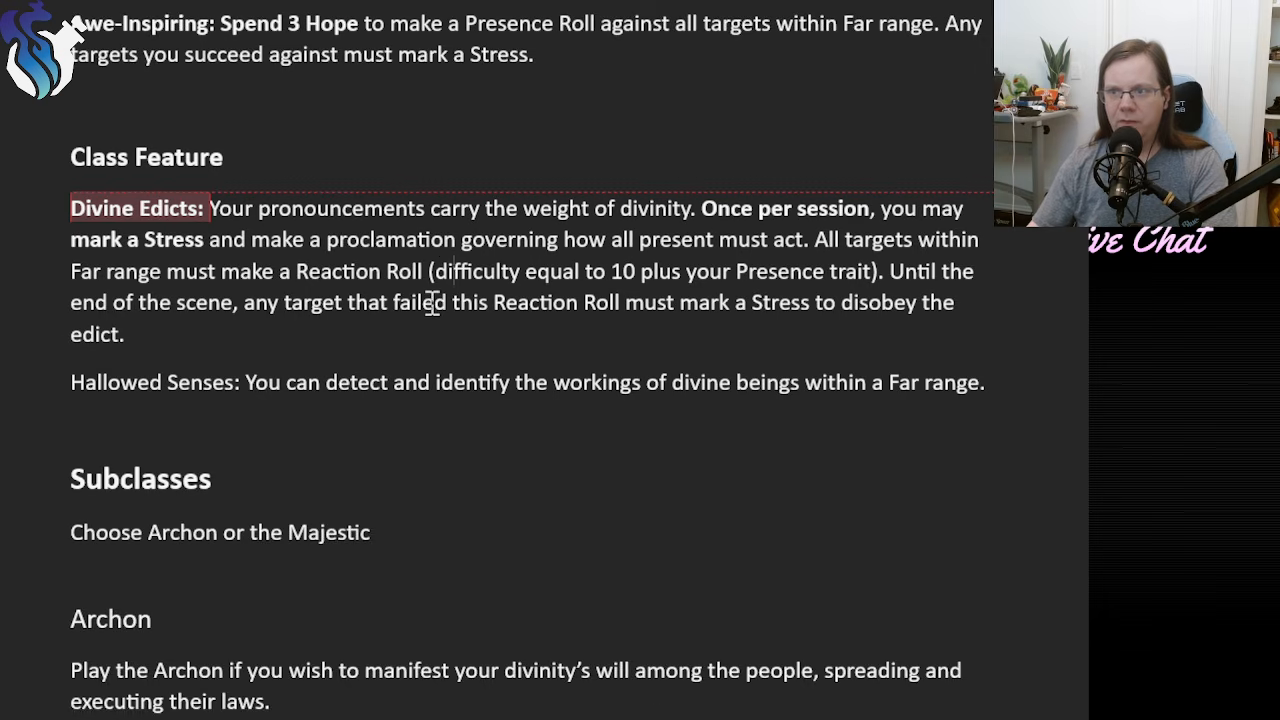
Compare the Awe-Inspiring Hope feature with Divine Edicts, examining their Hope and Stress costs and effects.
{"action": "scroll", "coordinate": [430, 310], "scroll_direction": "up", "scroll_amount": 2}
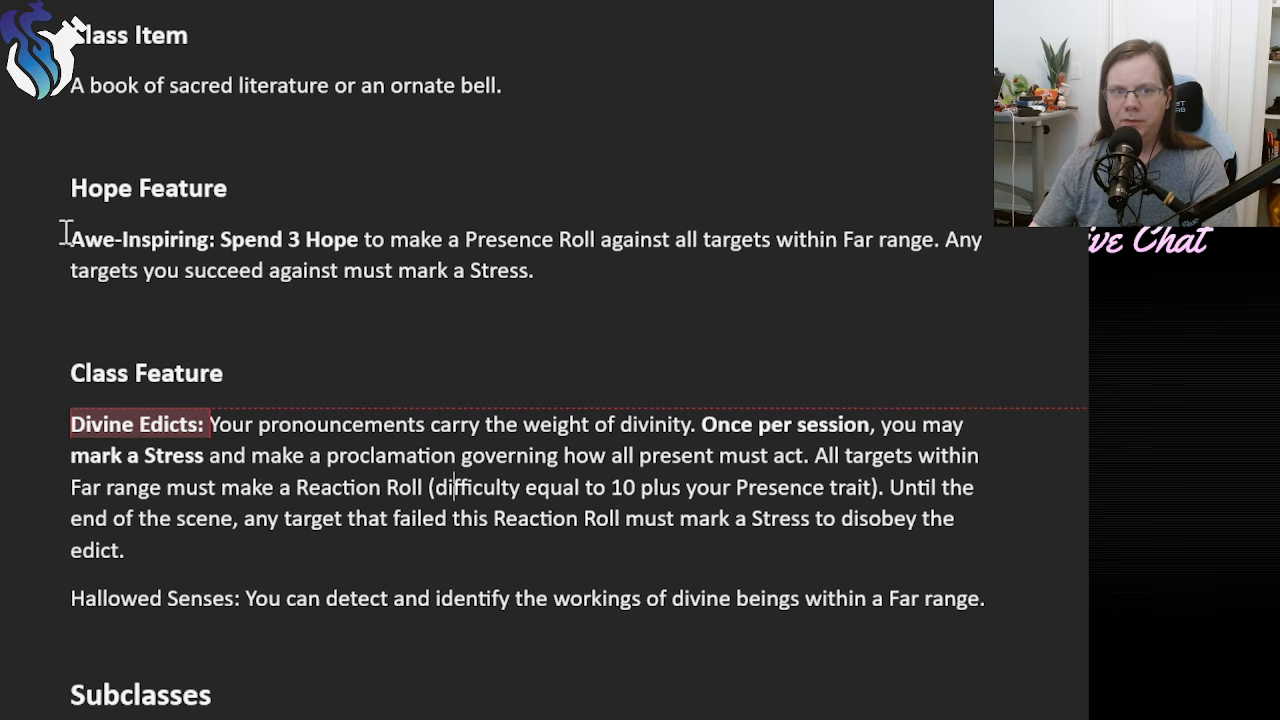
{"action": "left_click_drag", "start_coordinate": [64, 232], "coordinate": [226, 552]}
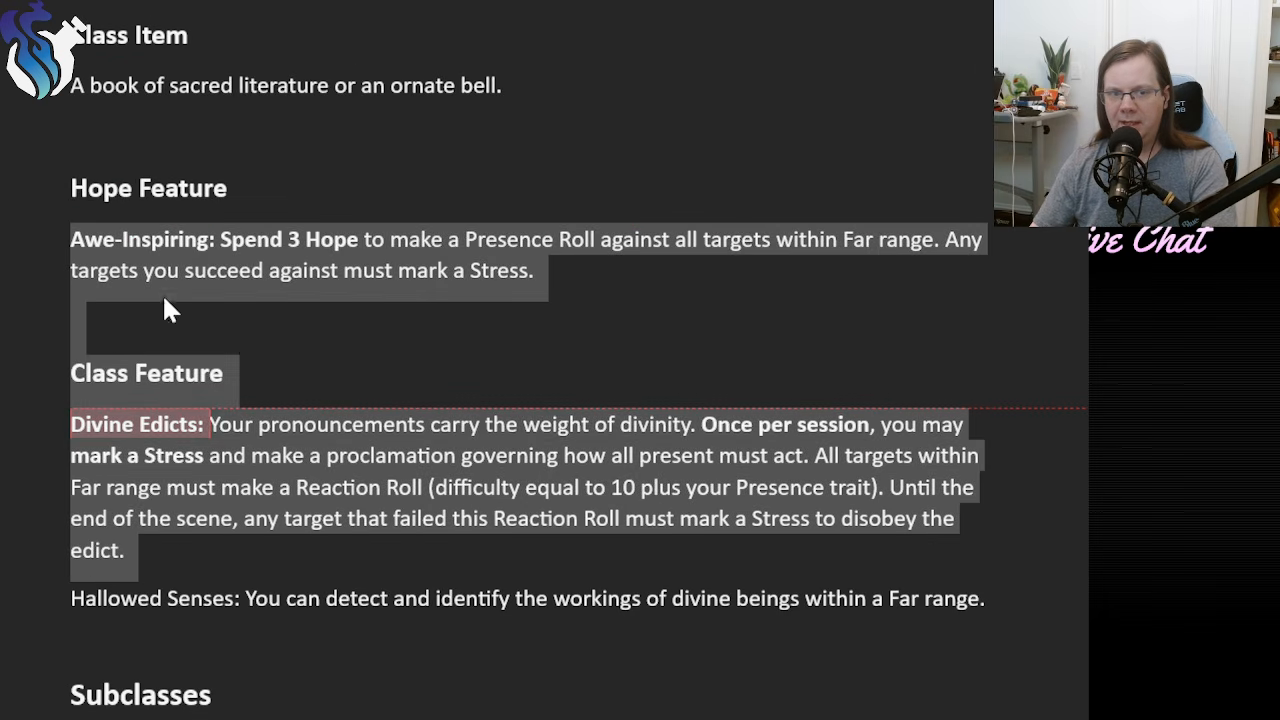
{"action": "left_click", "coordinate": [279, 325]}
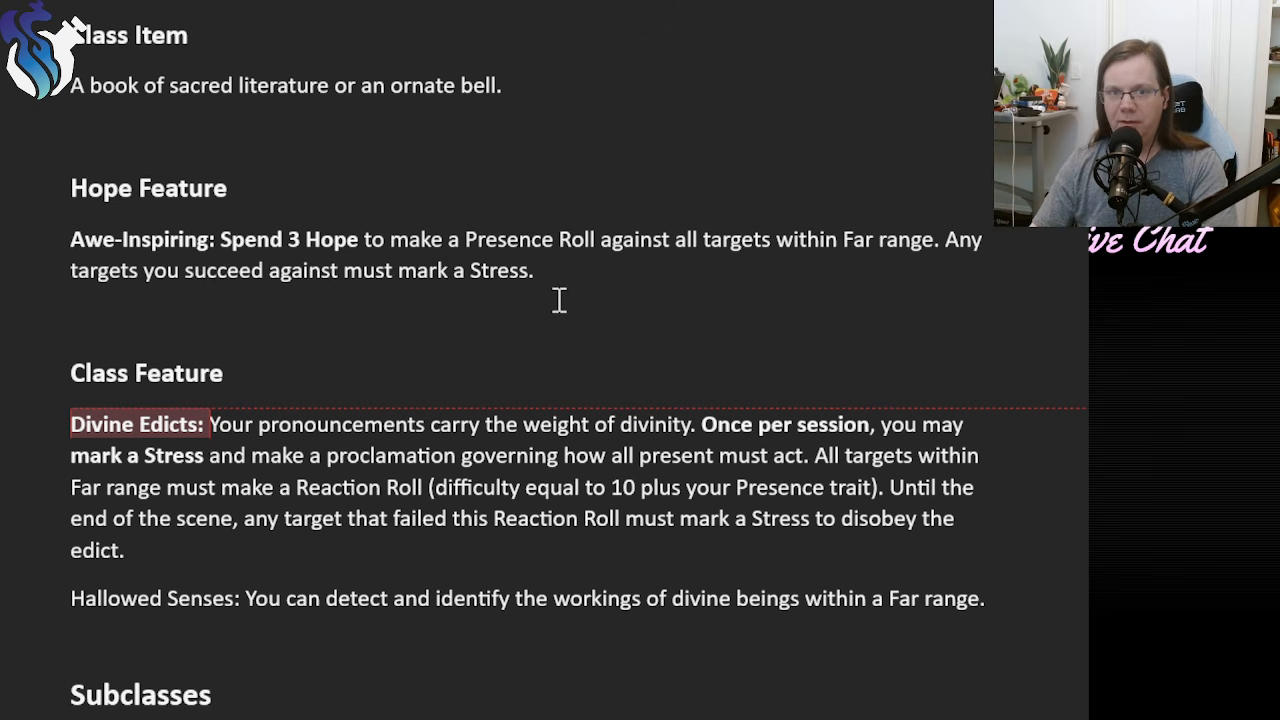
{"action": "left_click_drag", "start_coordinate": [551, 271], "coordinate": [251, 237]}
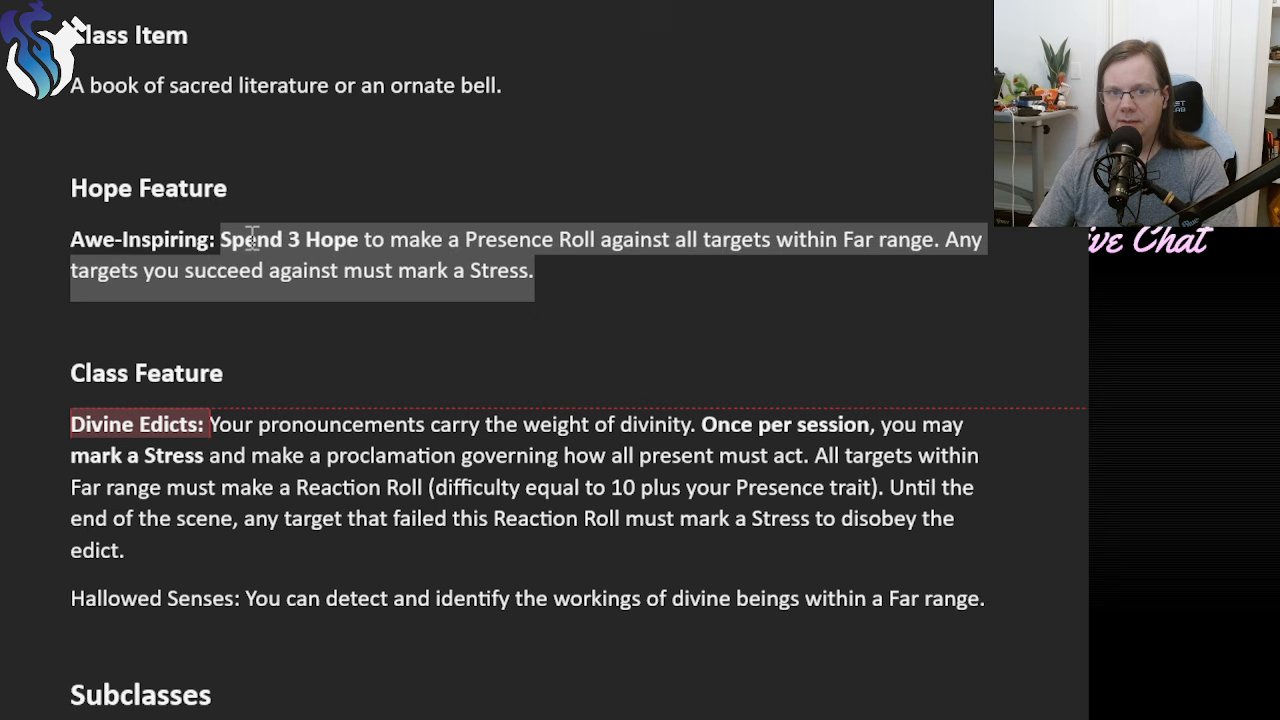
{"action": "left_click", "coordinate": [594, 281]}
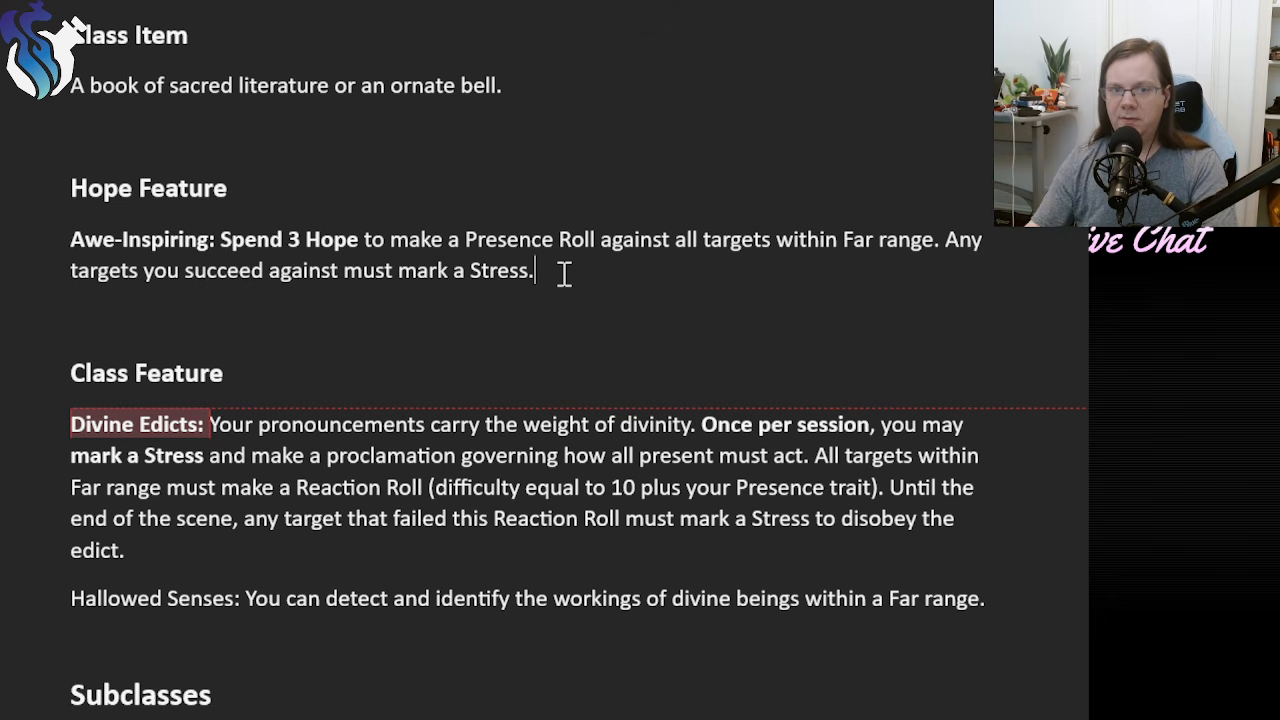
{"action": "triple_click", "coordinate": [480, 270]}
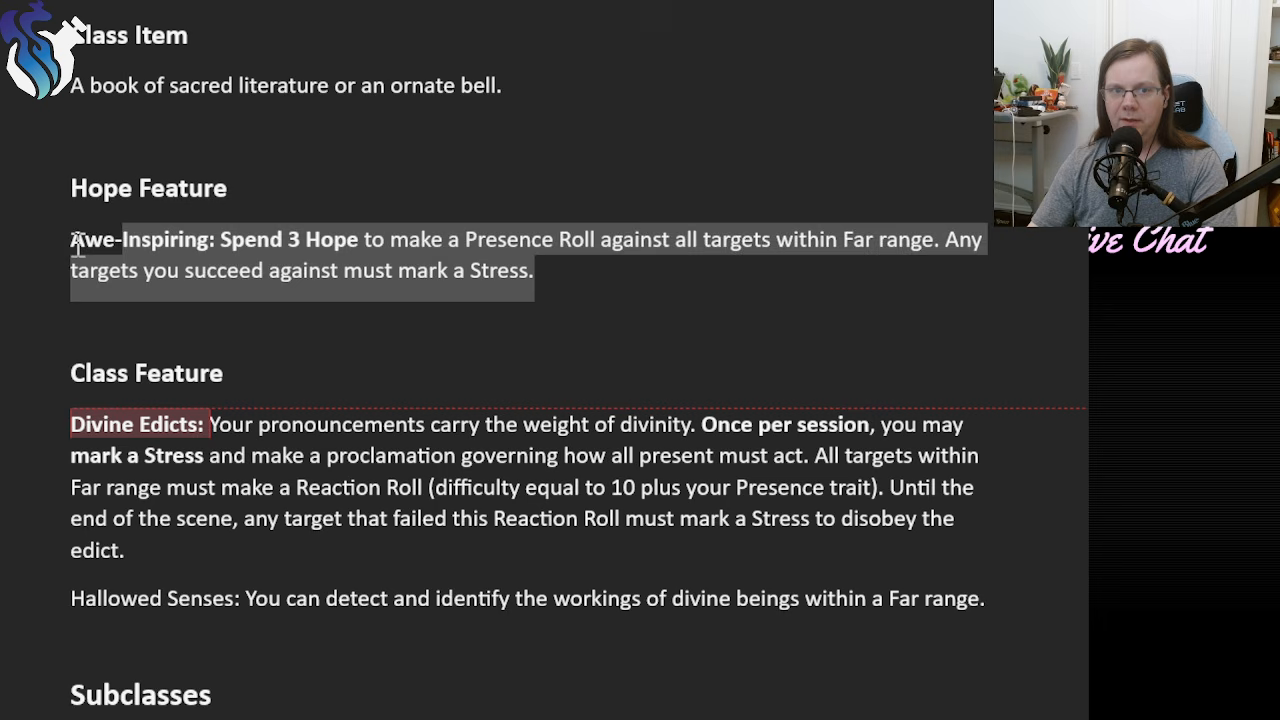
{"action": "left_click", "coordinate": [667, 278]}
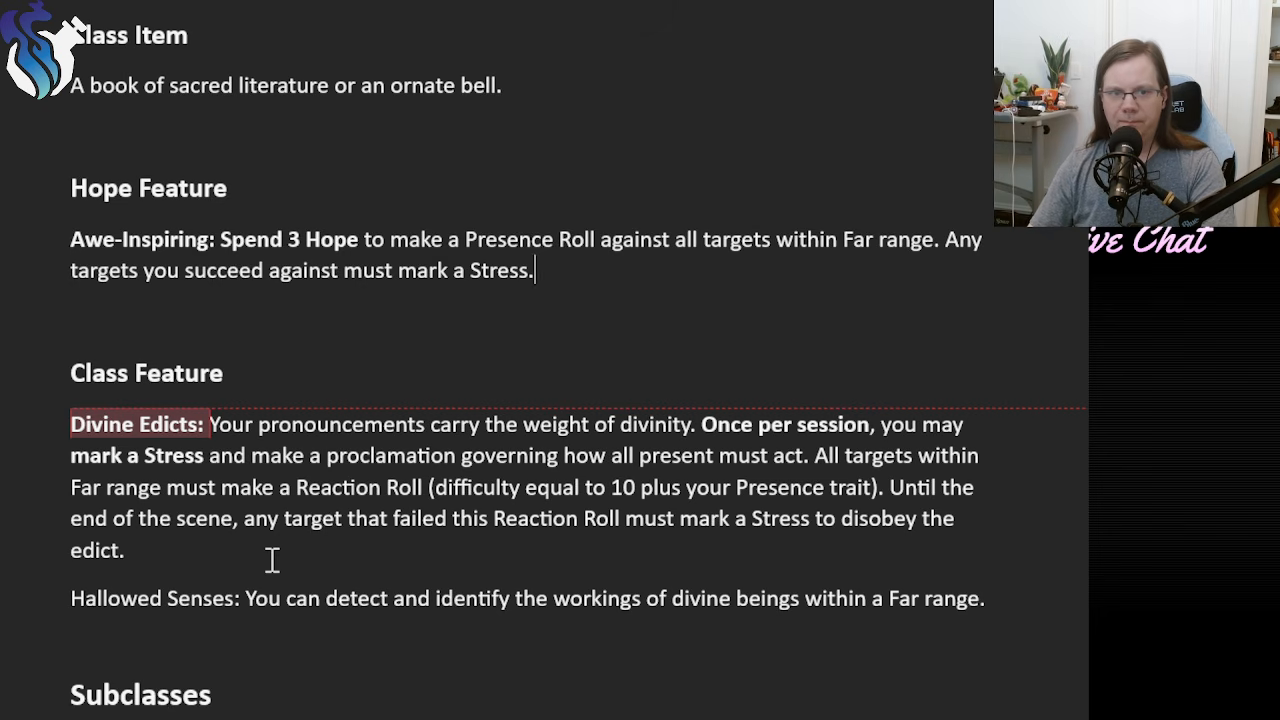
{"action": "left_click_drag", "start_coordinate": [300, 543], "coordinate": [64, 413]}
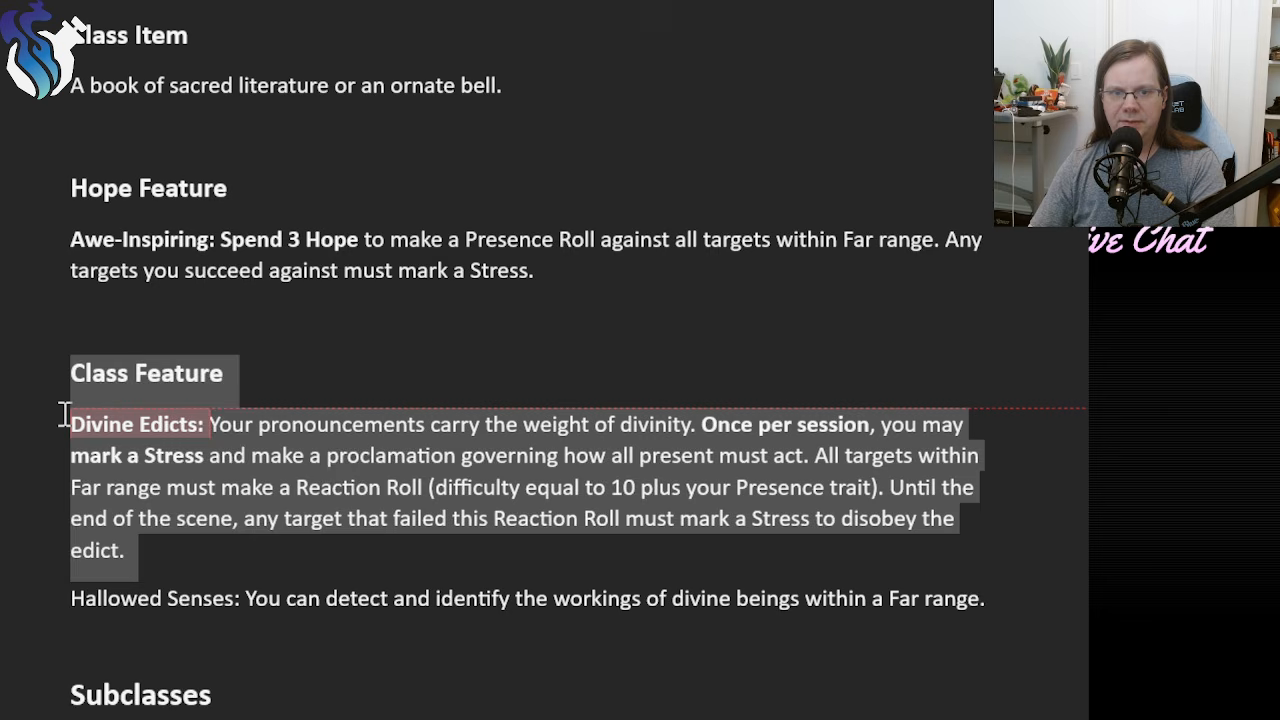
{"action": "left_click", "coordinate": [405, 548]}
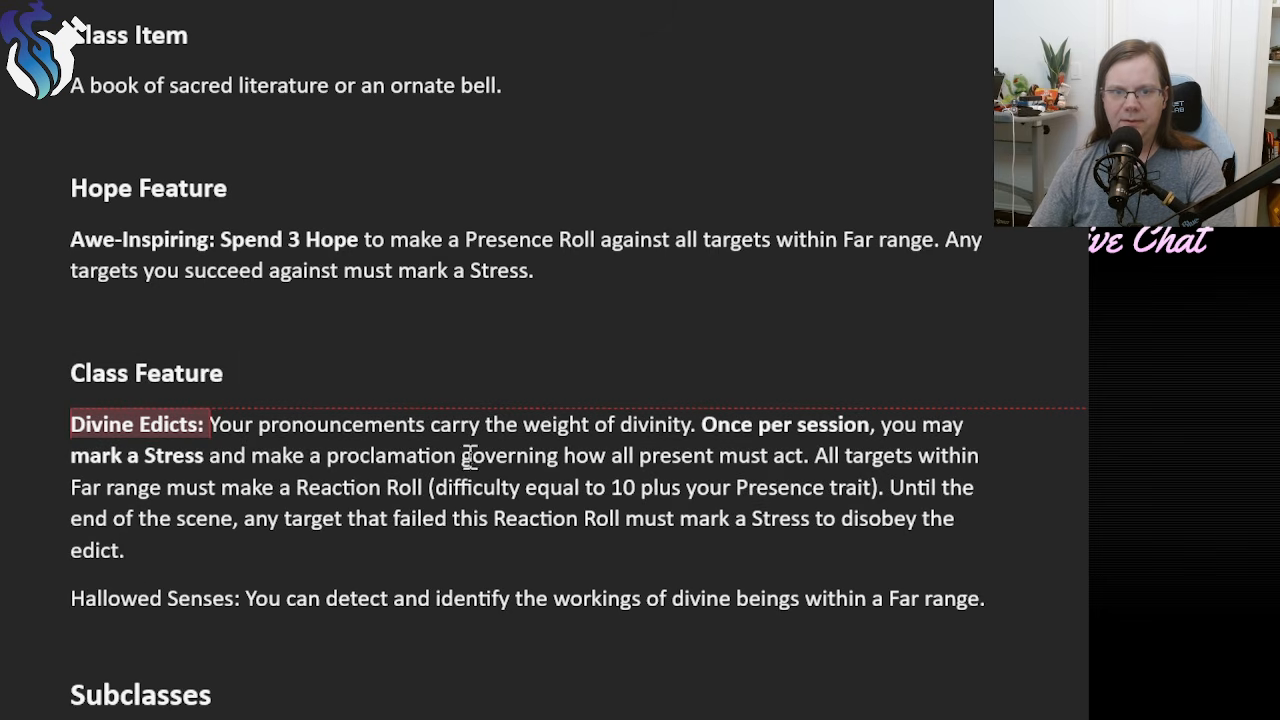
{"action": "left_click_drag", "start_coordinate": [70, 455], "coordinate": [460, 456]}
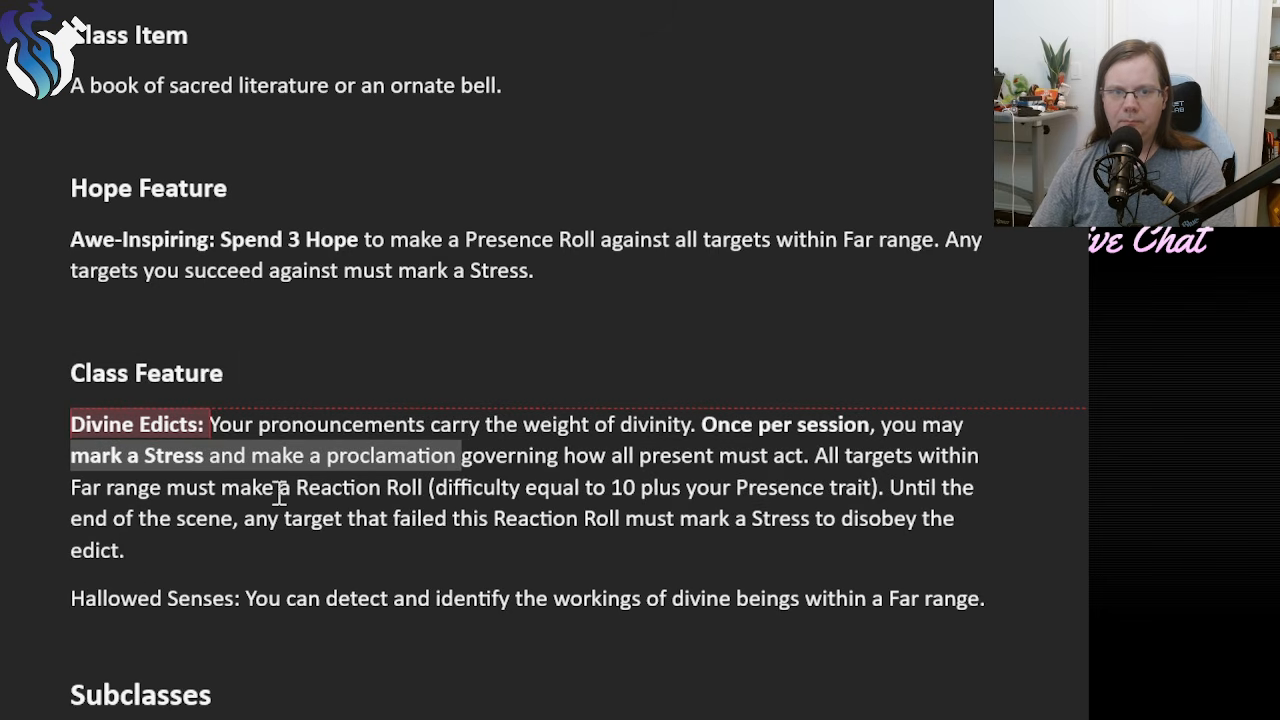
Remove the "Once per session, you may mark a Stress and make a proclamation governing" wording from the Divine Edicts class feature.
{"action": "left_click", "coordinate": [221, 500]}
{"action": "left_click_drag", "start_coordinate": [72, 457], "coordinate": [516, 464]}
{"action": "key", "text": "BackSpace"}
{"action": "key", "text": "BackSpace"}
{"action": "key", "text": "BackSpace"}
{"action": "key", "text": "BackSpace"}
{"action": "key", "text": "BackSpace"}
{"action": "key", "text": "BackSpace"}
{"action": "key", "text": "BackSpace"}
{"action": "key", "text": "BackSpace"}
{"action": "key", "text": "BackSpace"}
{"action": "key", "text": "BackSpace"}
{"action": "key", "text": "BackSpace"}
{"action": "key", "text": "BackSpace"}
{"action": "key", "text": "BackSpace"}
{"action": "key", "text": "BackSpace"}
{"action": "key", "text": "BackSpace"}
{"action": "key", "text": "BackSpace"}
{"action": "key", "text": "BackSpace"}
{"action": "key", "text": "BackSpace"}
{"action": "key", "text": "BackSpace"}
{"action": "key", "text": "BackSpace"}
{"action": "key", "text": "BackSpace"}
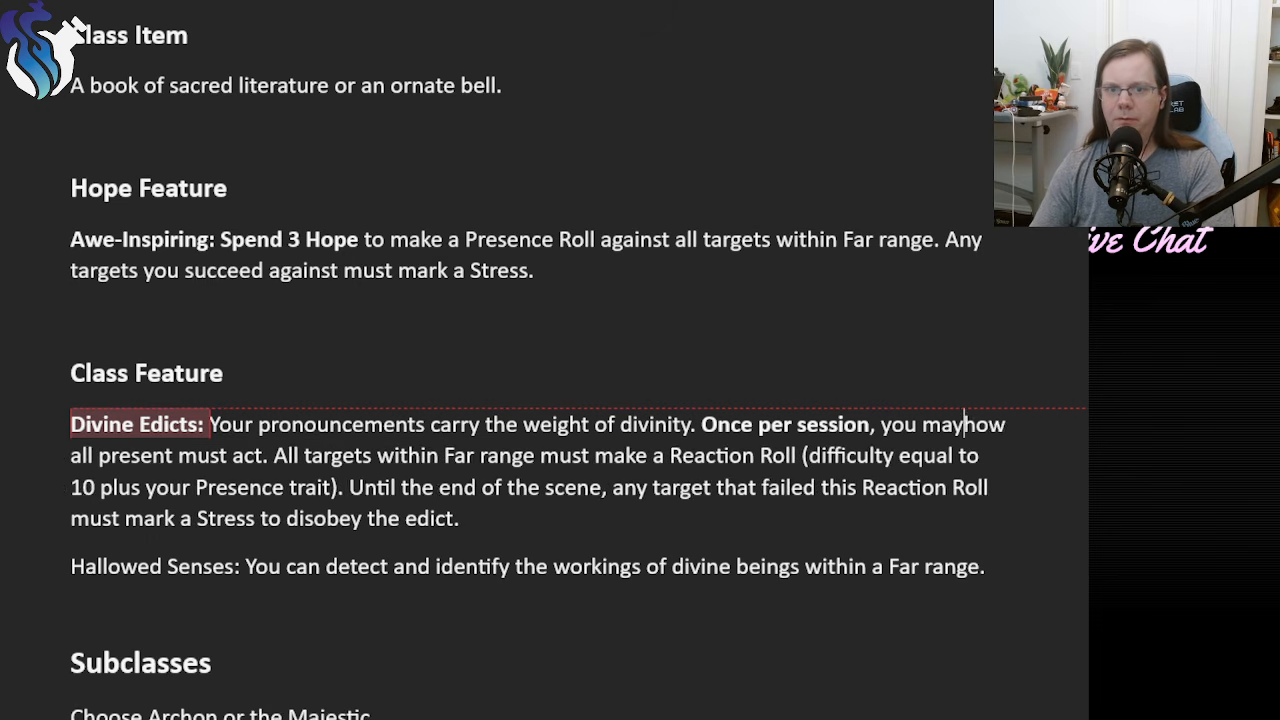
{"action": "type", "text": "Mak"}
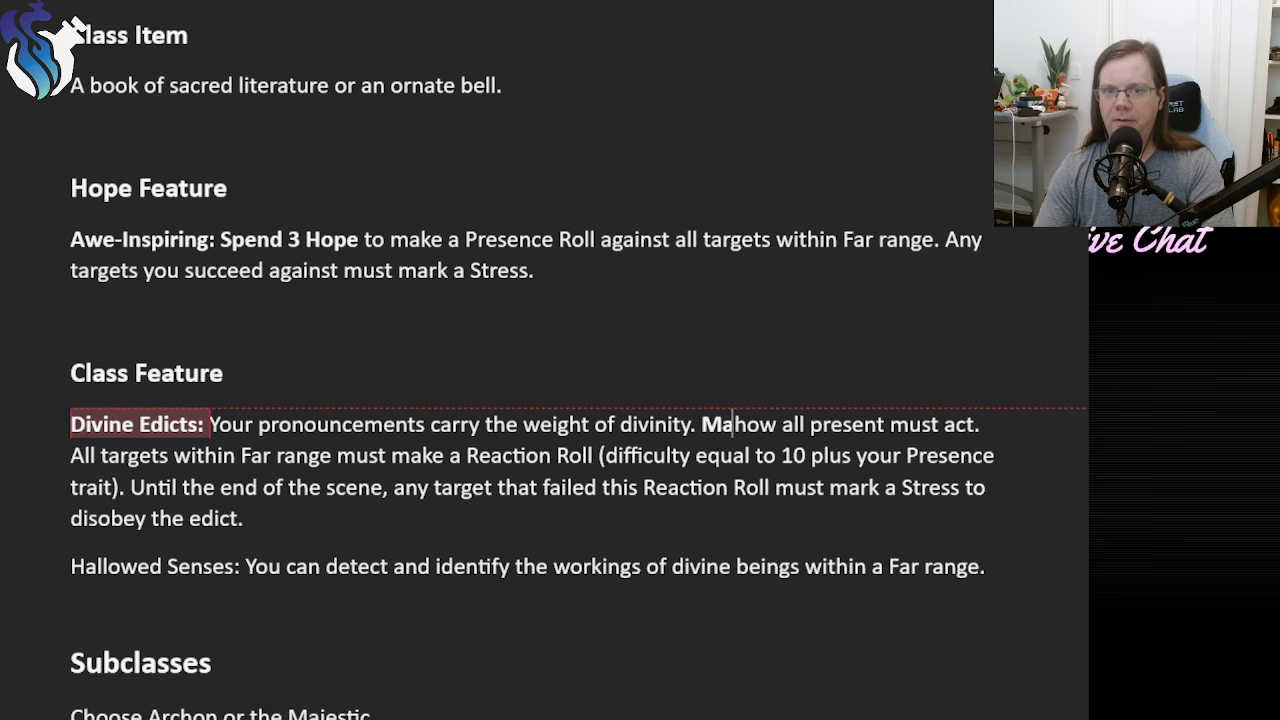
{"action": "key", "text": "BackSpace"}
{"action": "key", "text": "BackSpace"}
{"action": "key", "text": "BackSpace"}
Add "Make a Presence Roll against any number of Targets and" after the opening sentence of Divine Edicts.
{"action": "type", "text": "Make a Prese"}
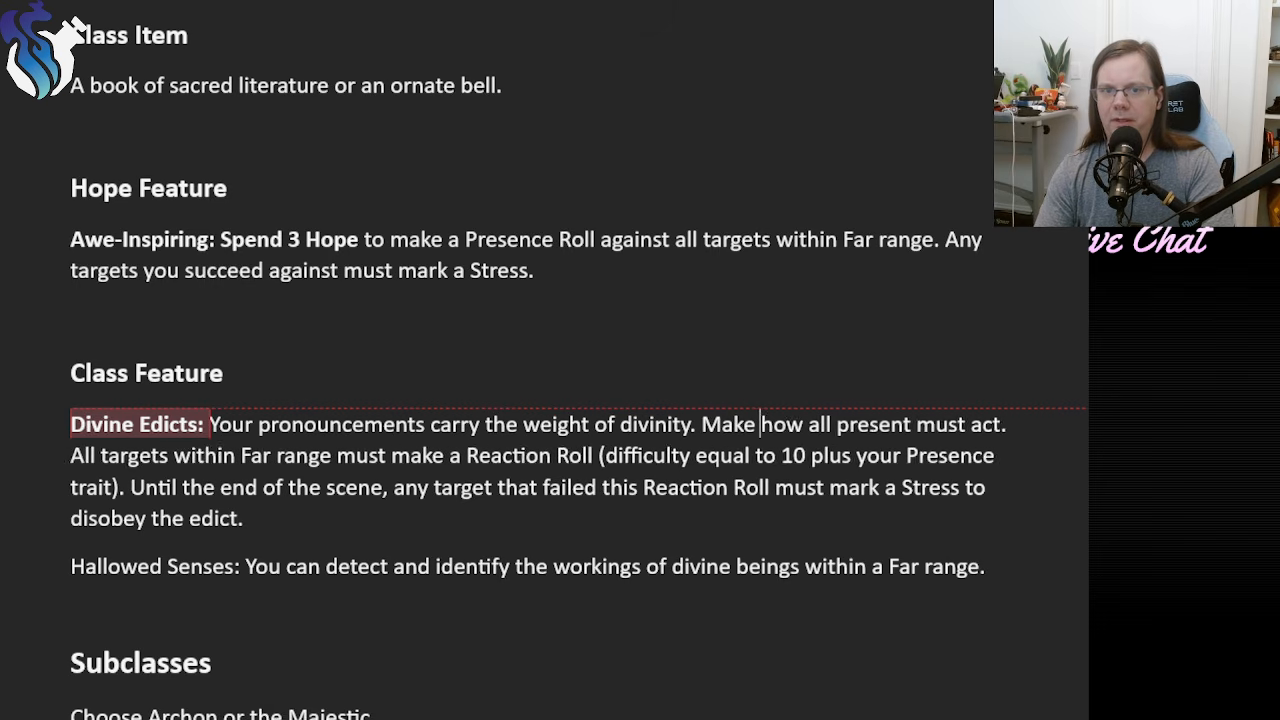
{"action": "type", "text": "nce Roll against "}
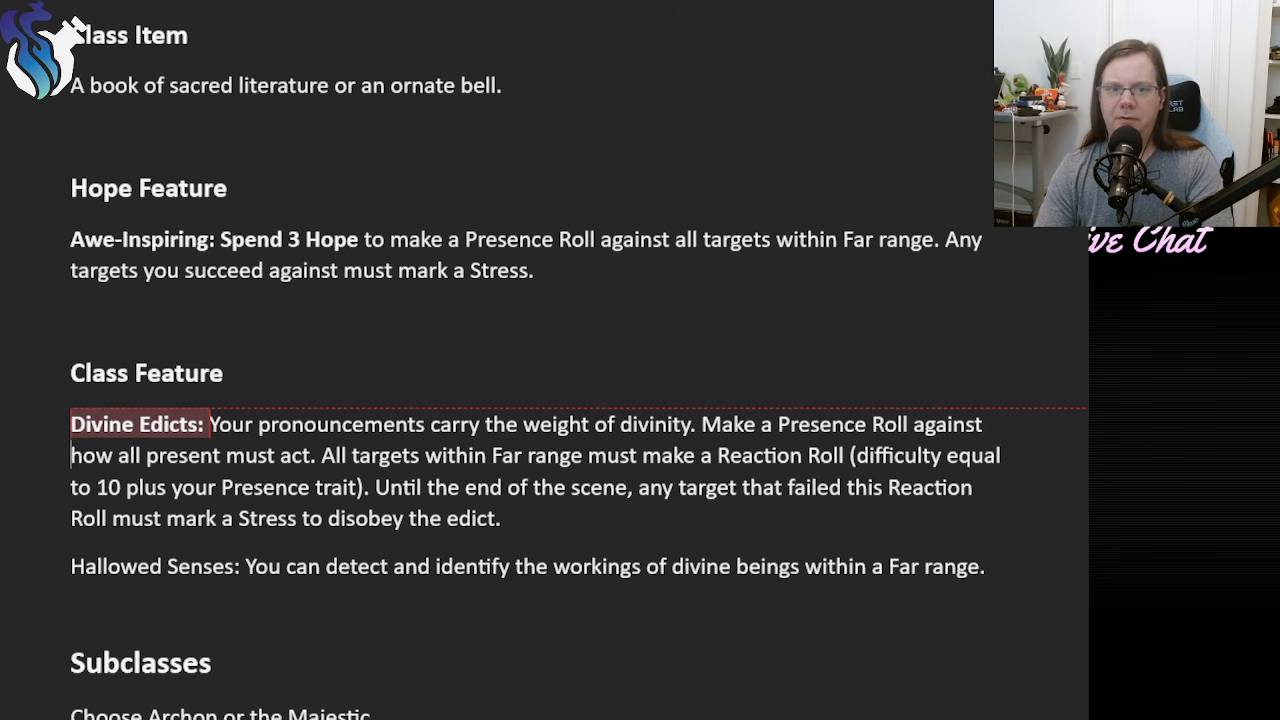
{"action": "type", "text": "any numb"}
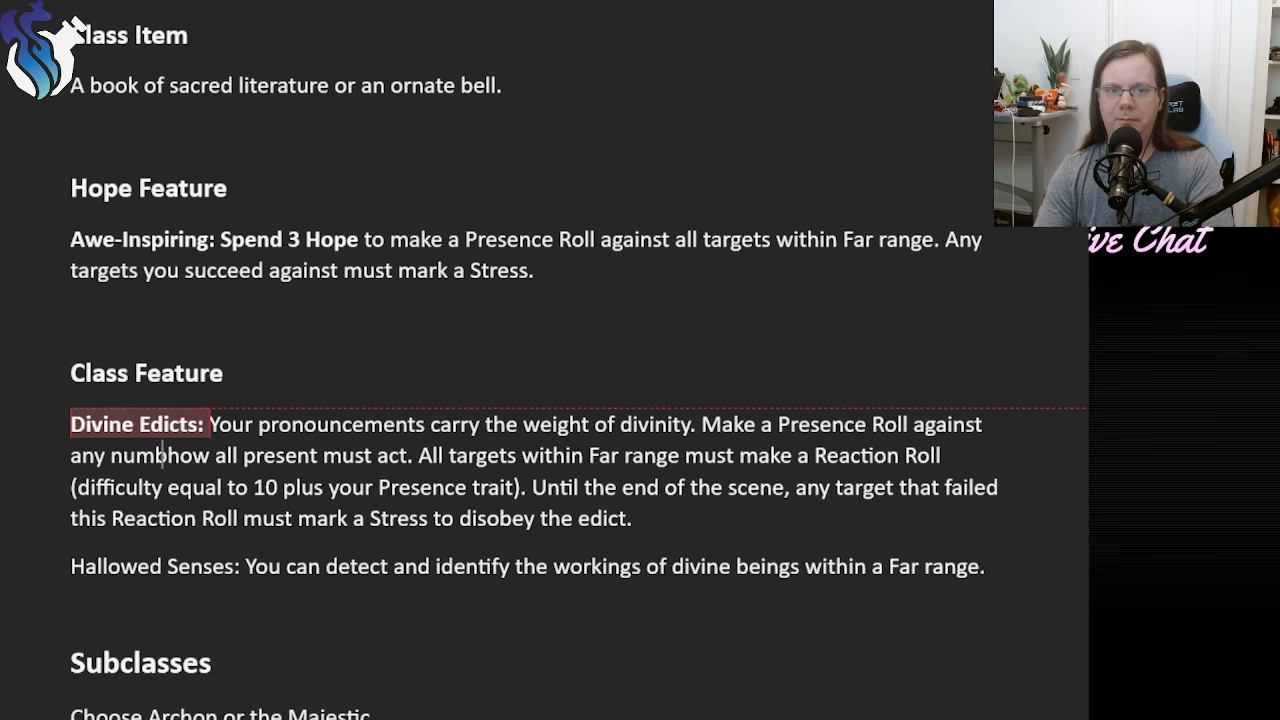
{"action": "type", "text": "er of Targets and"}
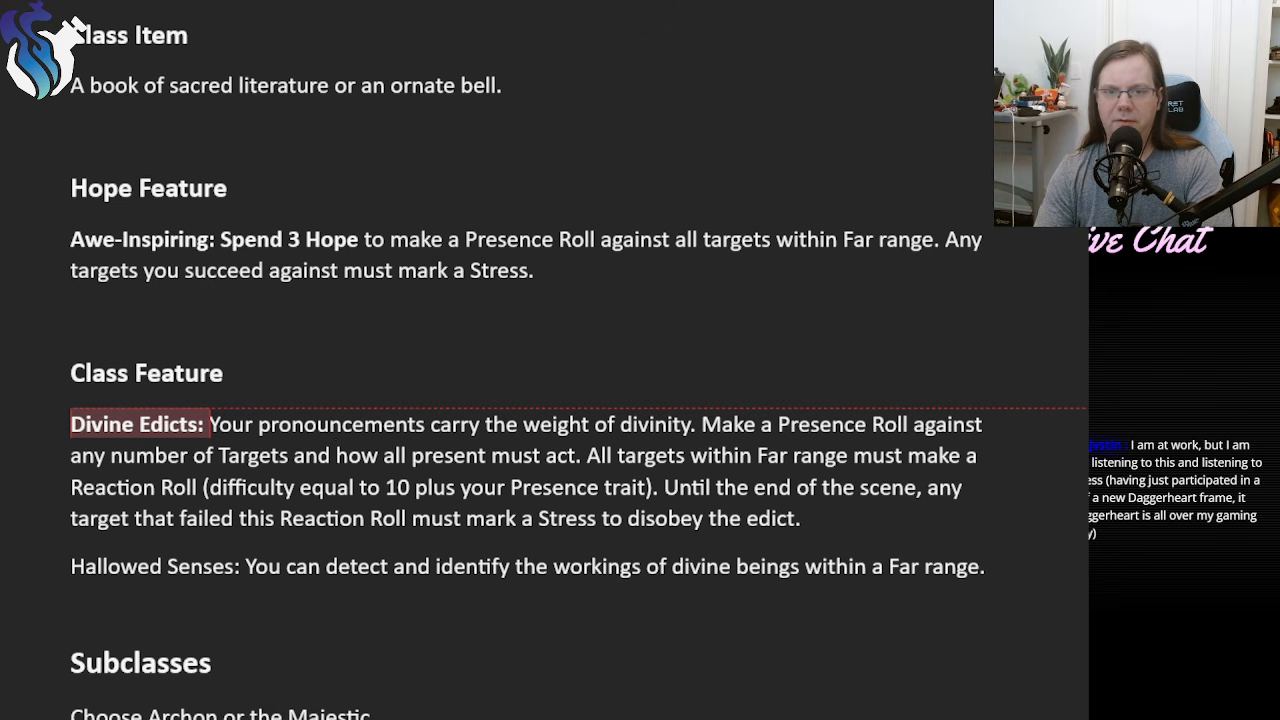
Begin the Presence Roll sentence in Divine Edicts with "Make your proclamation of what action must be taken and", lowercasing the following "make".
{"action": "left_click", "coordinate": [702, 424]}
{"action": "type", "text": "De"}
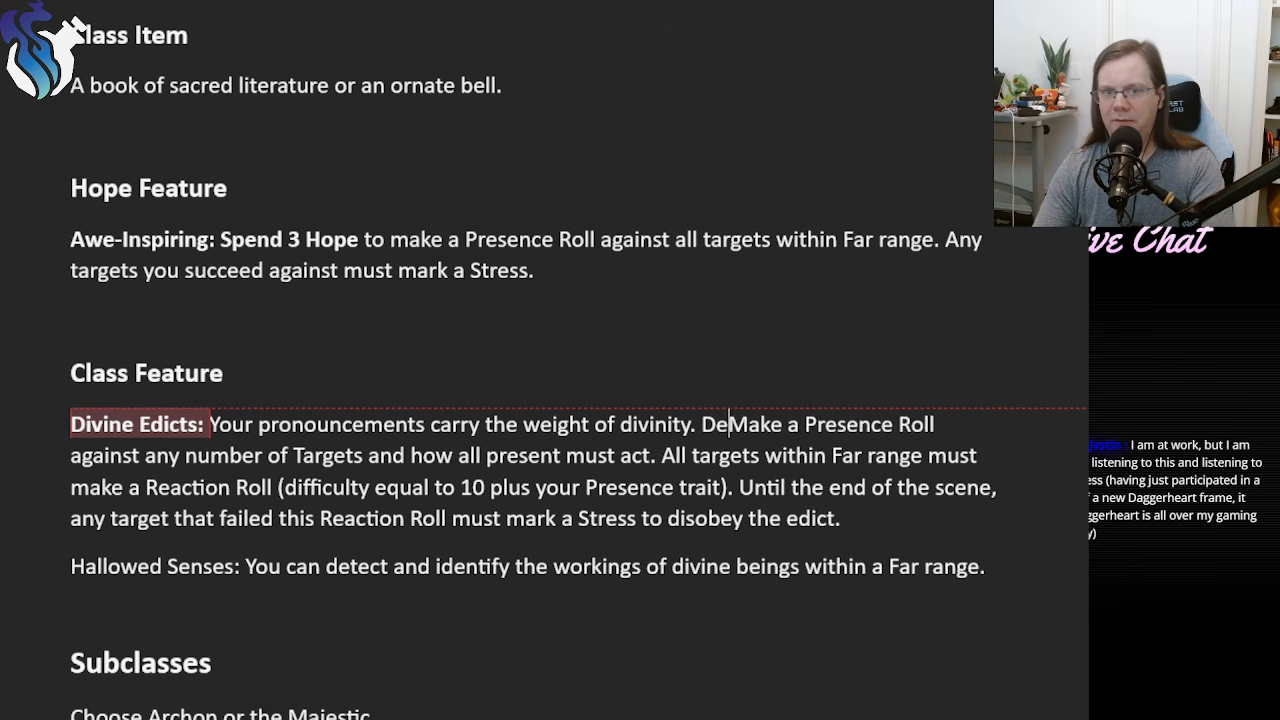
{"action": "type", "text": "clare"}
{"action": "key", "text": "BackSpace"}
{"action": "key", "text": "BackSpace"}
{"action": "key", "text": "BackSpace"}
{"action": "key", "text": "BackSpace"}
{"action": "key", "text": "BackSpace"}
{"action": "key", "text": "BackSpace"}
{"action": "key", "text": "BackSpace"}
{"action": "type", "text": "M"}
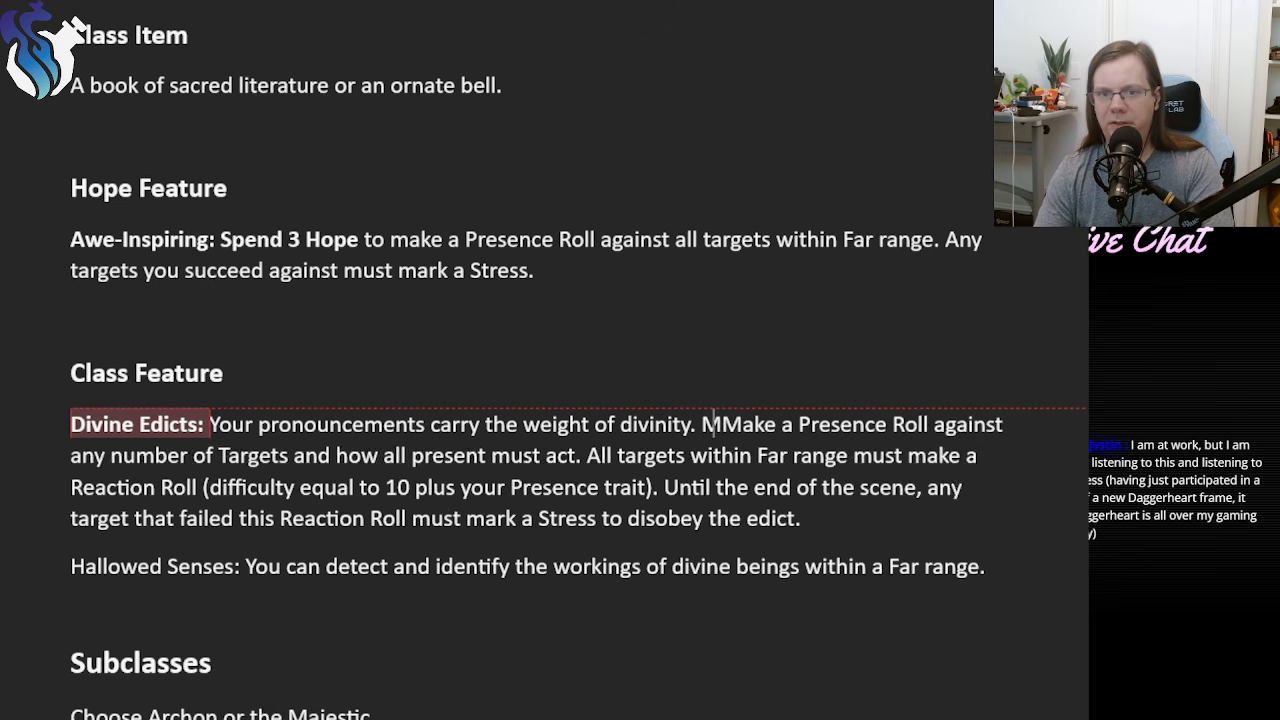
{"action": "type", "text": "ake your proc"}
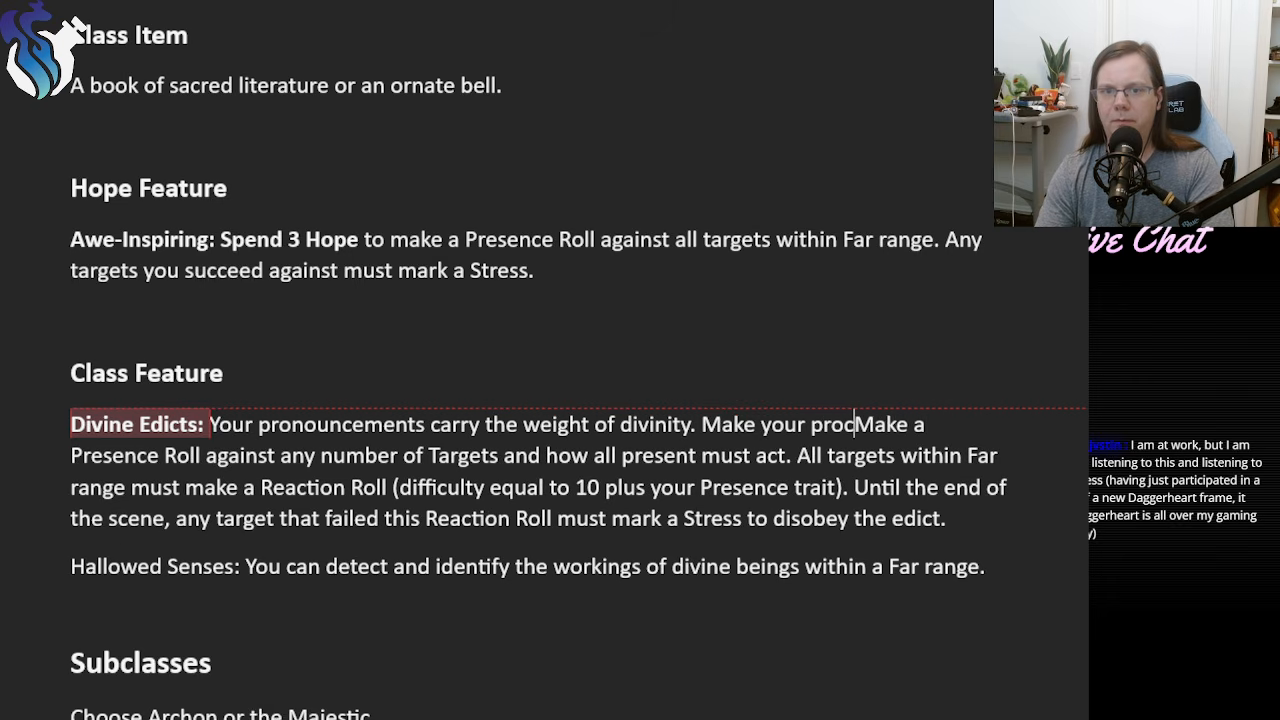
{"action": "type", "text": "lamation of "}
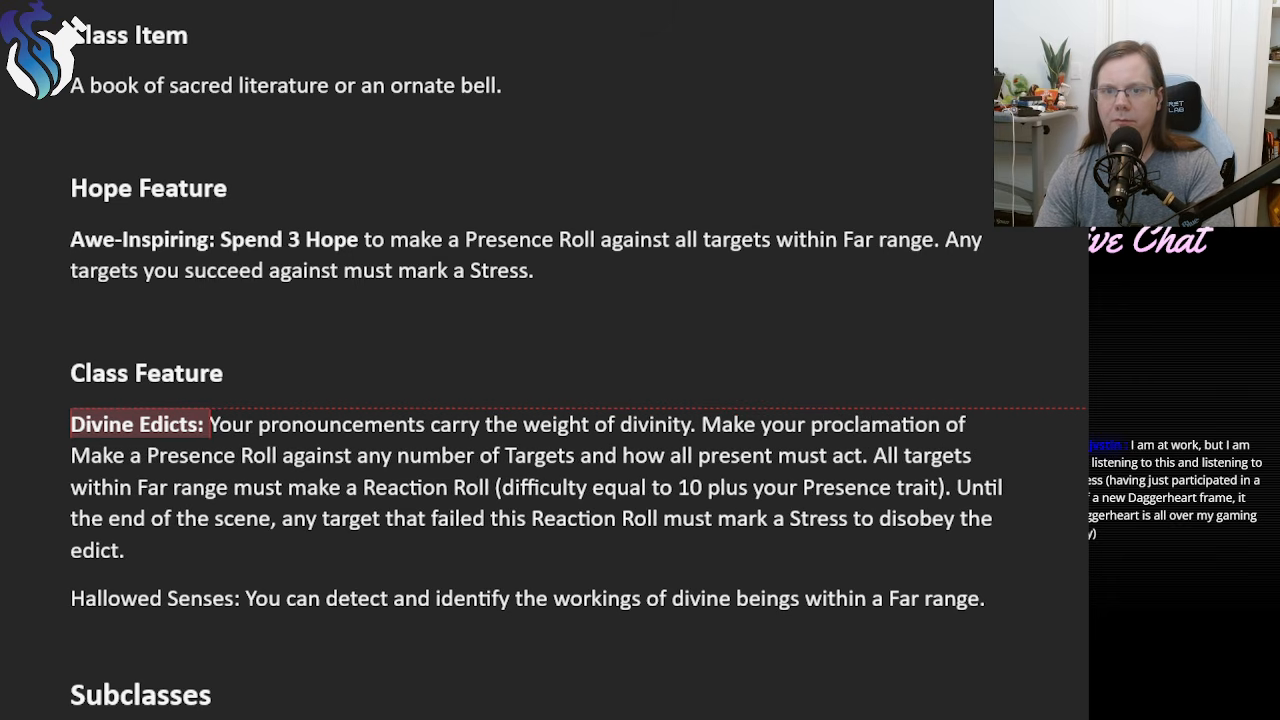
{"action": "type", "text": "what action "}
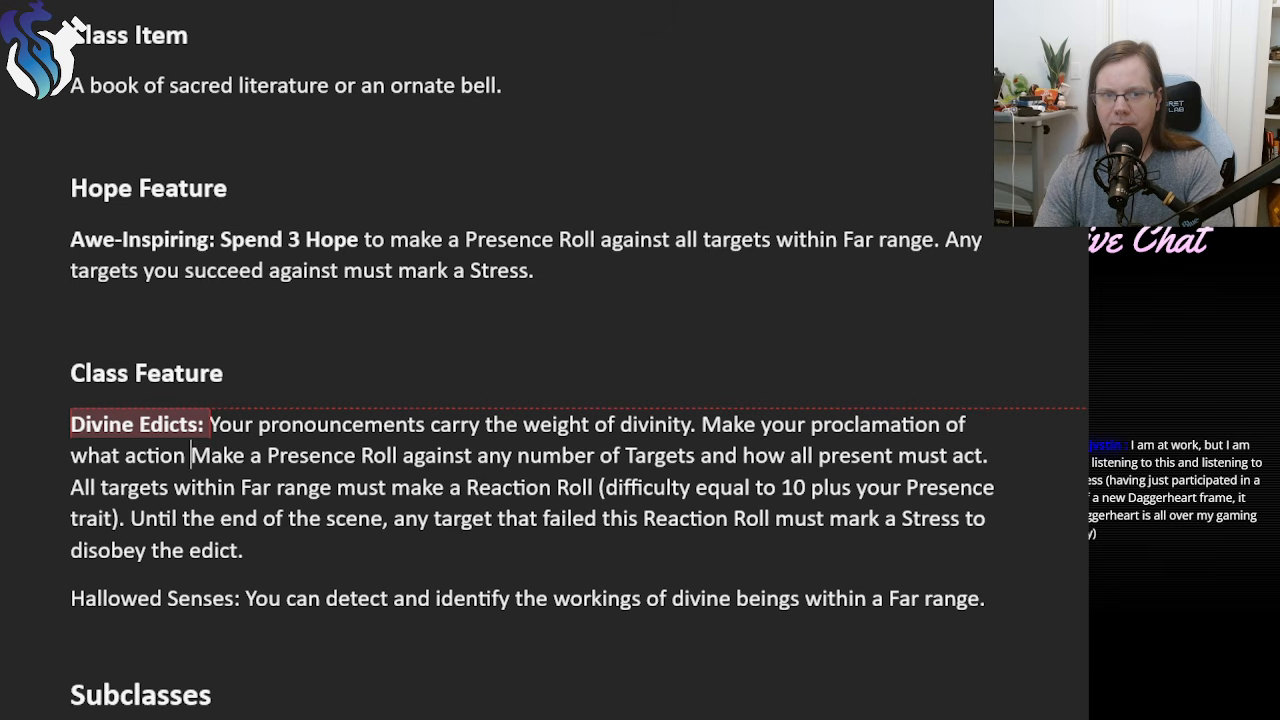
{"action": "type", "text": "must be taken"}
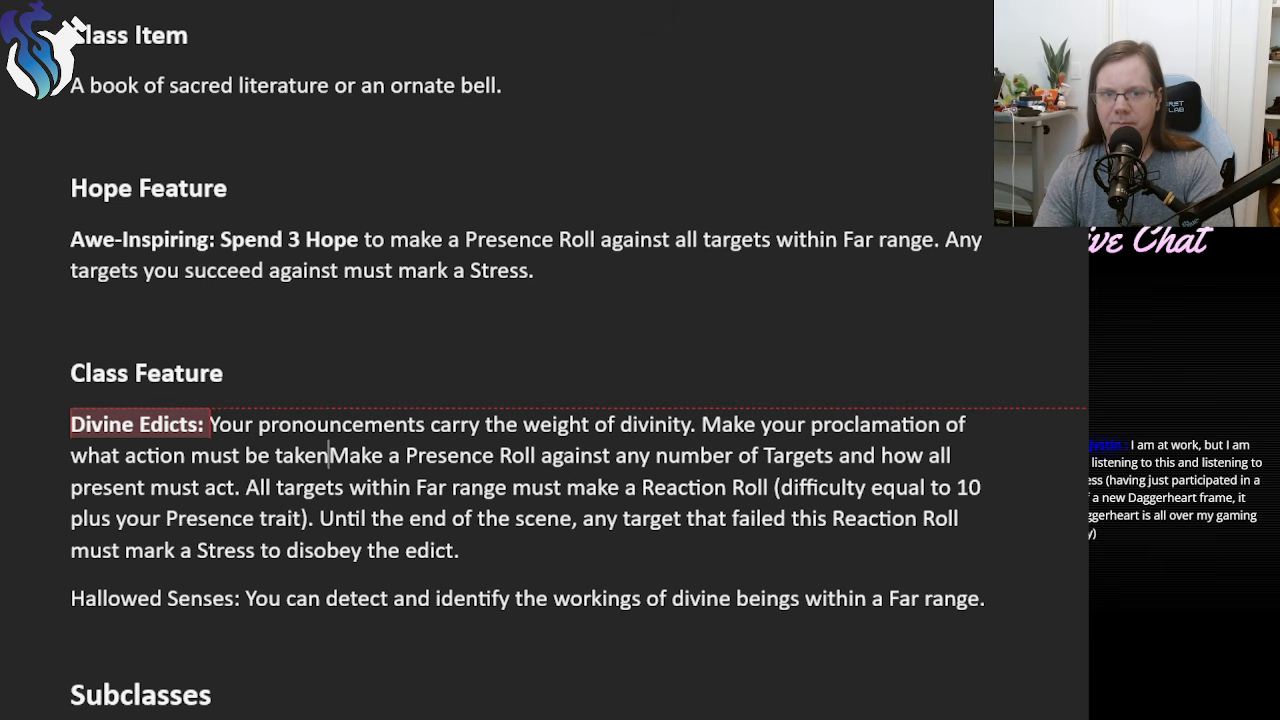
{"action": "type", "text": " and"}
{"action": "key", "text": "Delete"}
{"action": "type", "text": "m"}
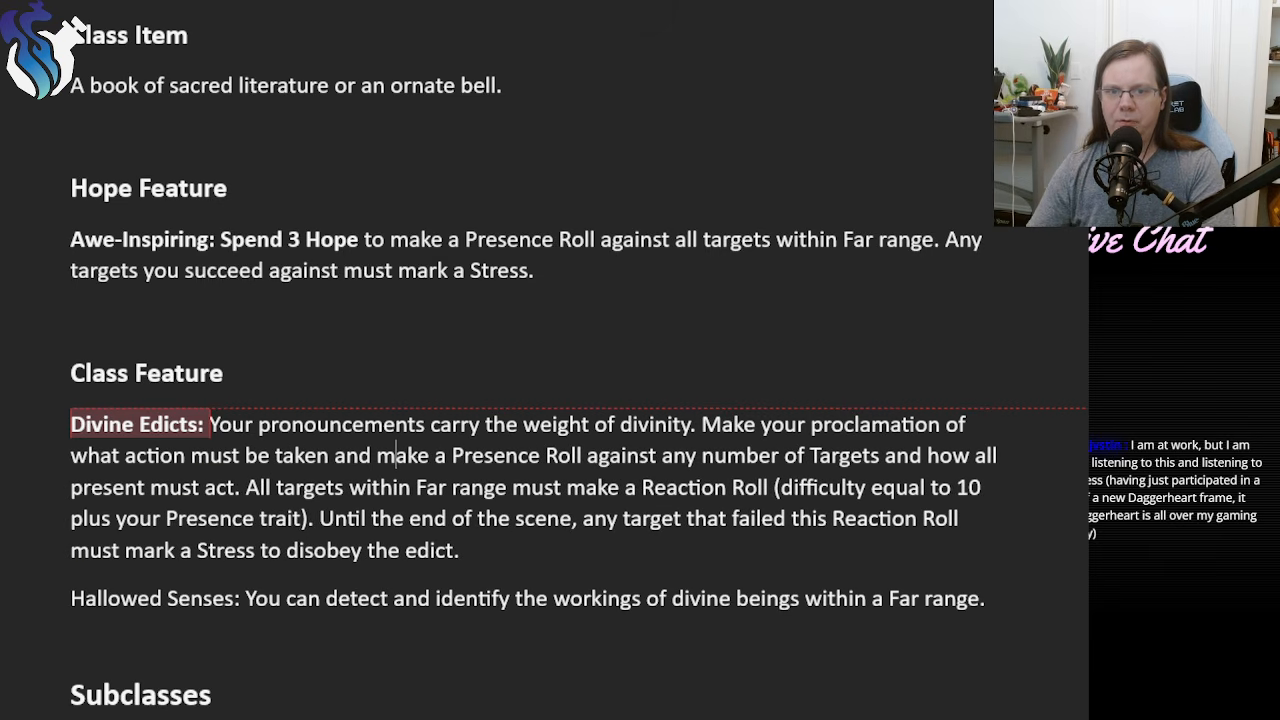
Continue the rule after "any number of Targets" with "within Far Range. On a success, once per session, mark a Stress and".
{"action": "left_click", "coordinate": [886, 455]}
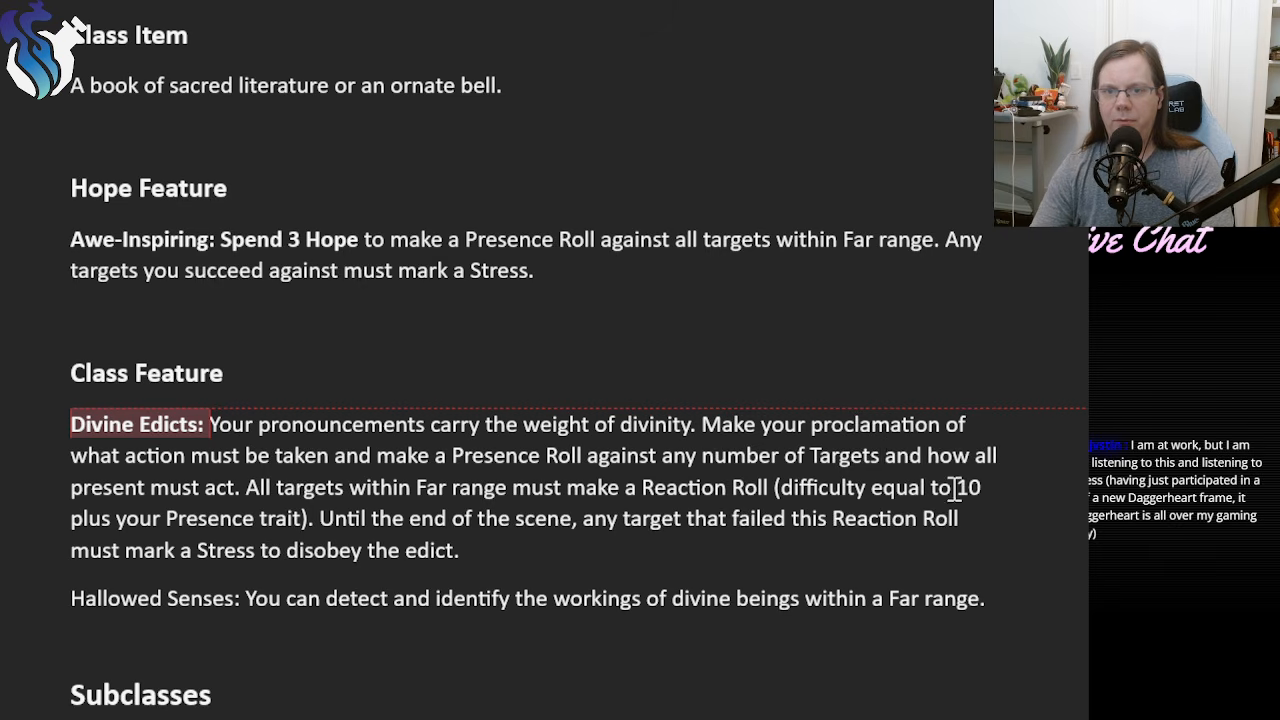
{"action": "type", "text": "woi"}
{"action": "key", "text": "BackSpace"}
{"action": "key", "text": "BackSpace"}
{"action": "type", "text": "ithin Far "}
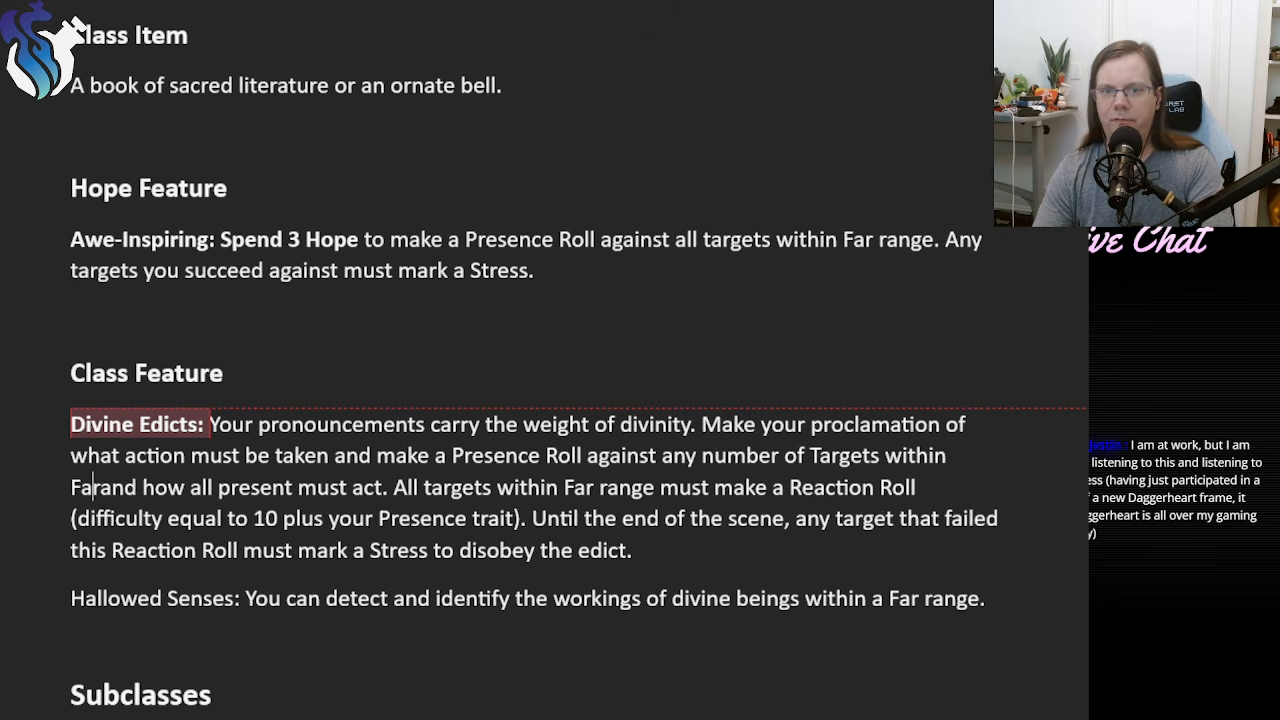
{"action": "type", "text": "Range. On a succ"}
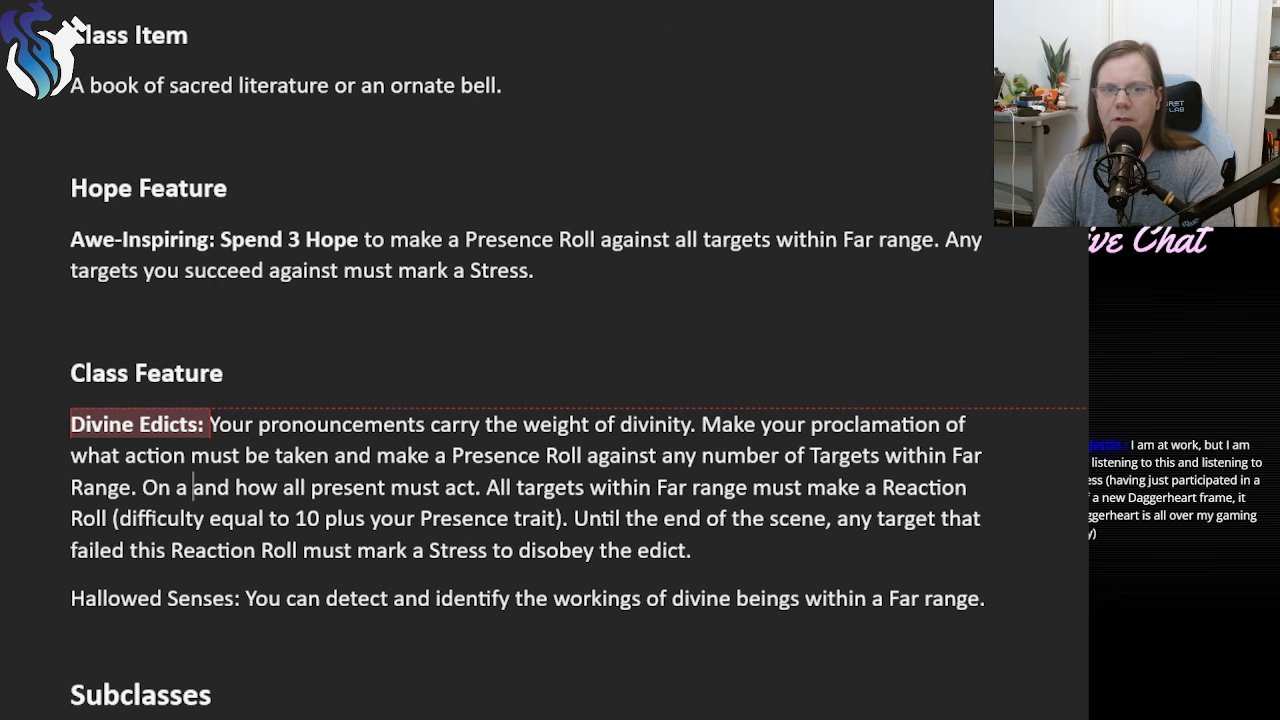
{"action": "type", "text": "ess, once per se"}
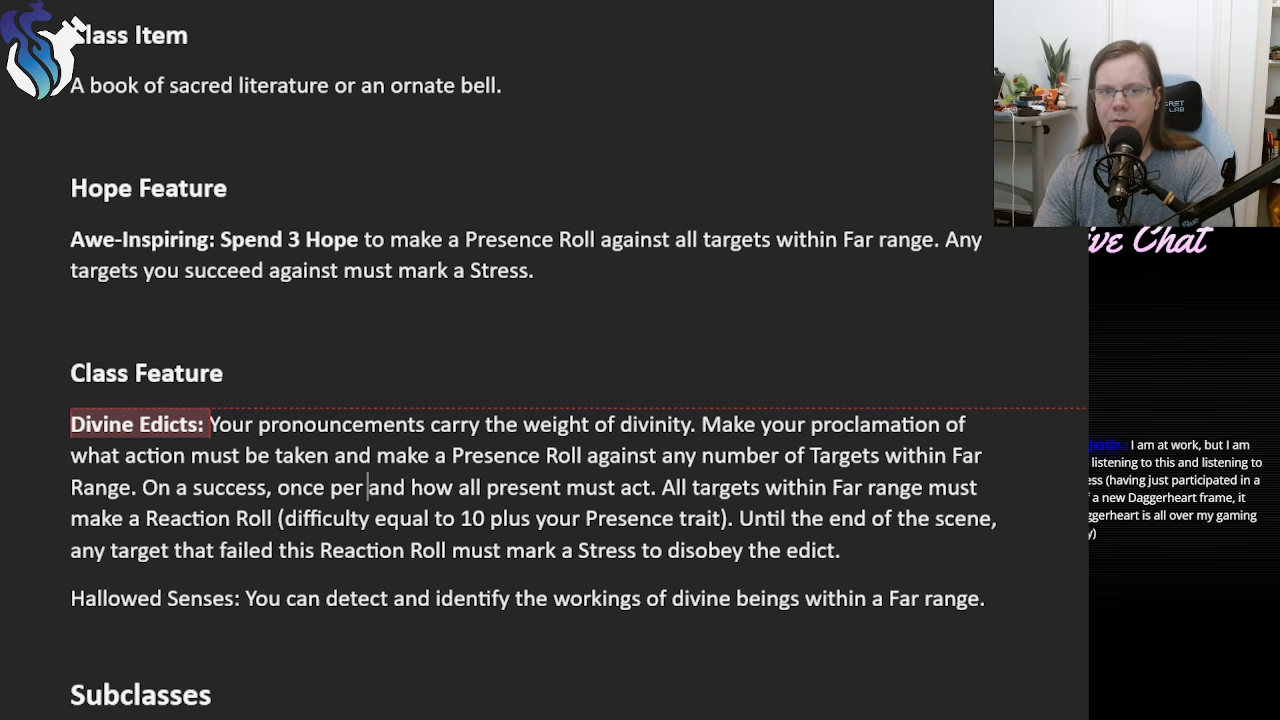
{"action": "type", "text": "ssion, mar"}
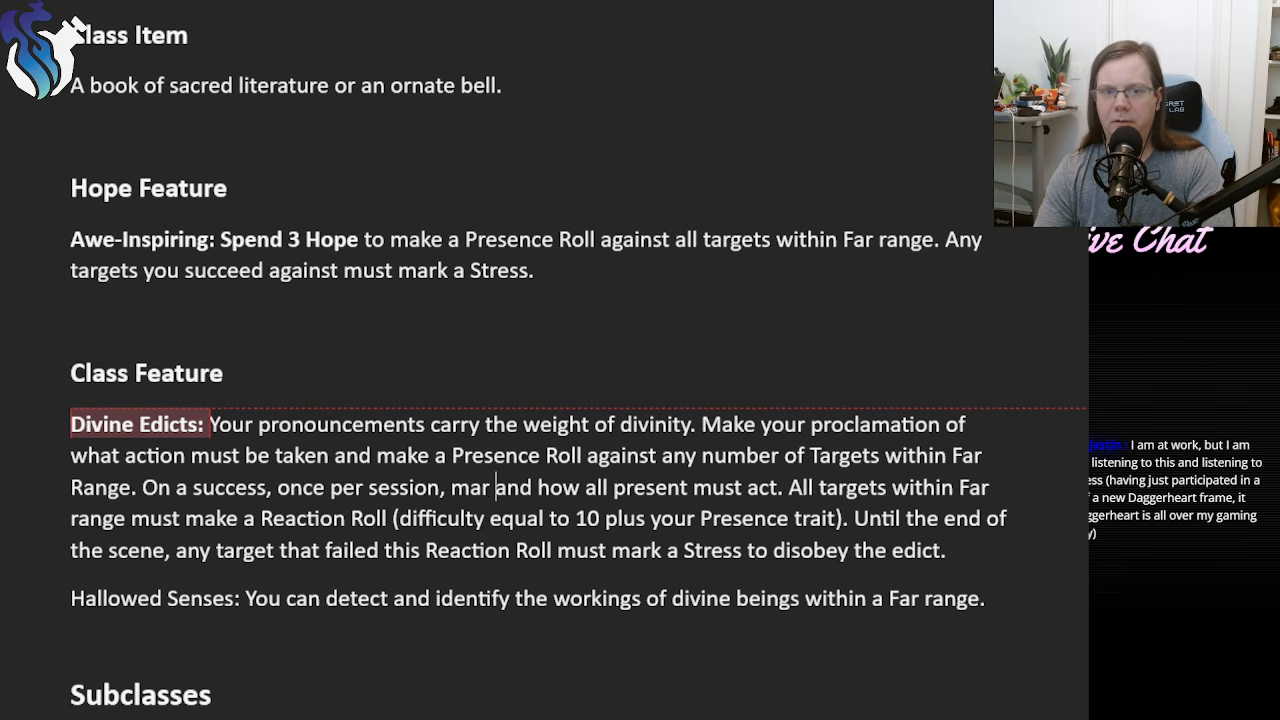
{"action": "type", "text": "k a Stress a"}
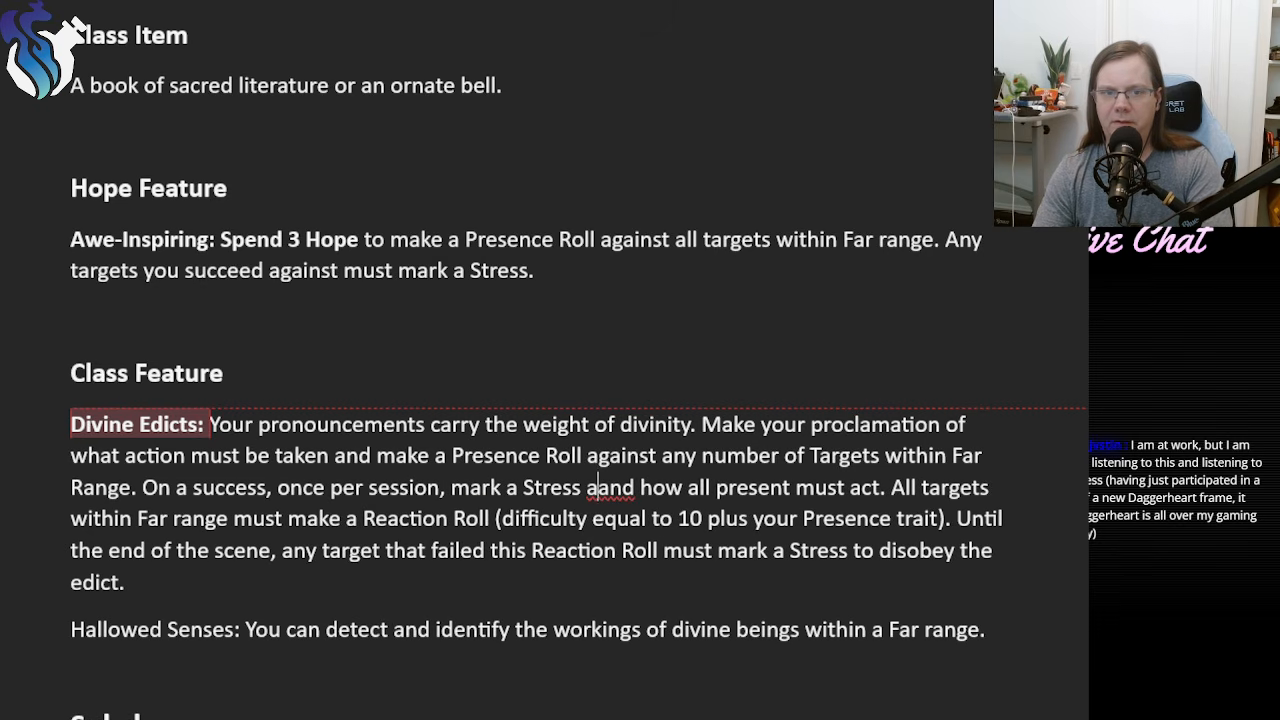
{"action": "type", "text": "nd fo"}
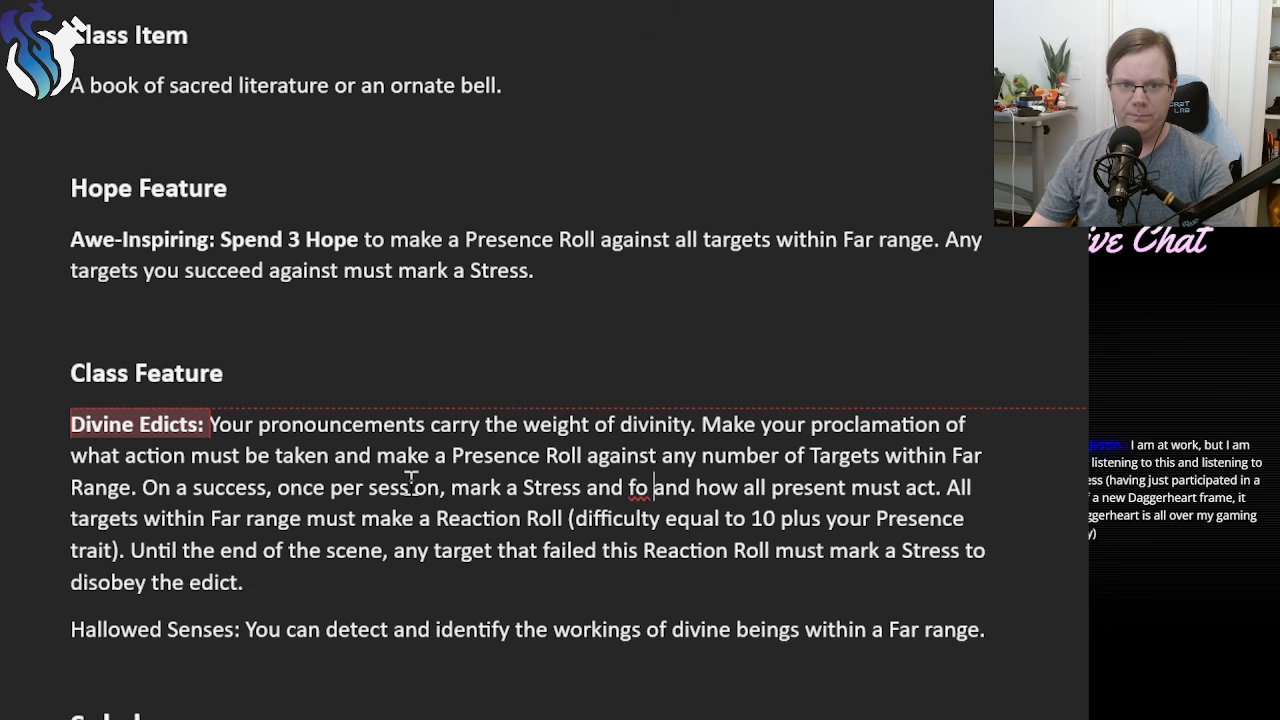
Make the words "mark a Stress" bold in the Divine Edicts success sentence.
{"action": "left_click_drag", "start_coordinate": [463, 488], "coordinate": [584, 488]}
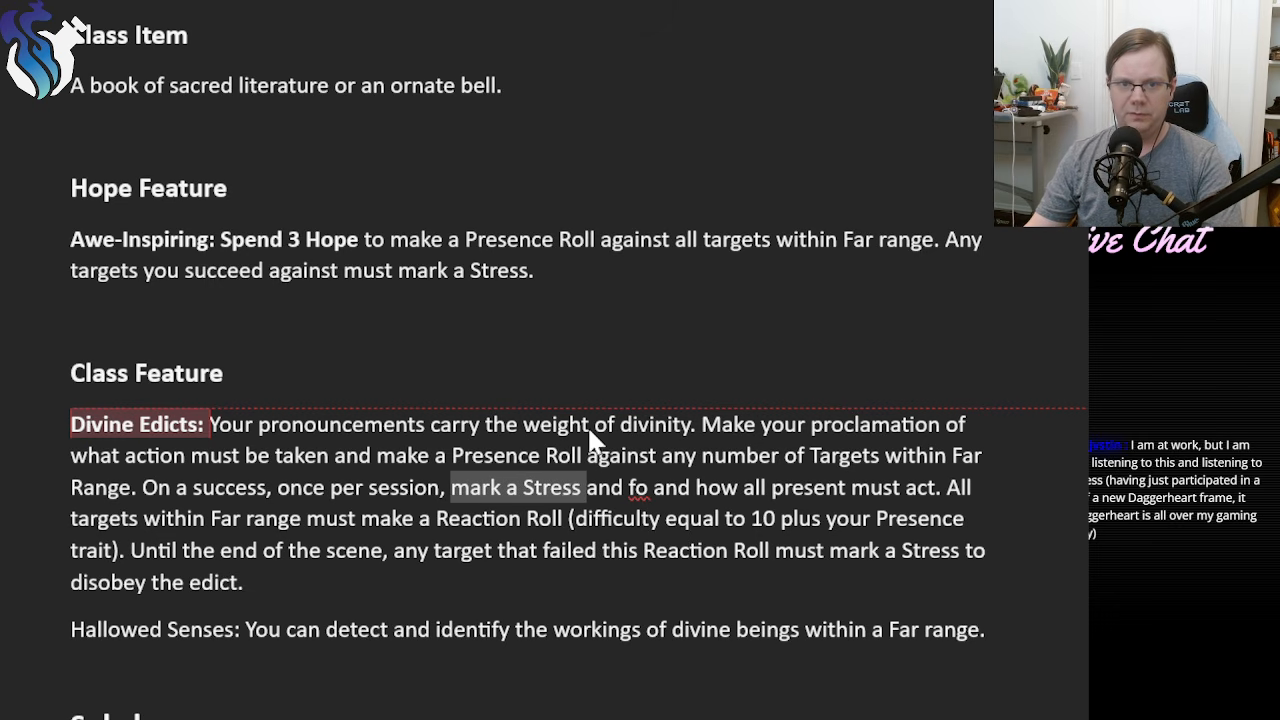
{"action": "key", "text": "ctrl+b"}
{"action": "left_click", "coordinate": [656, 562]}
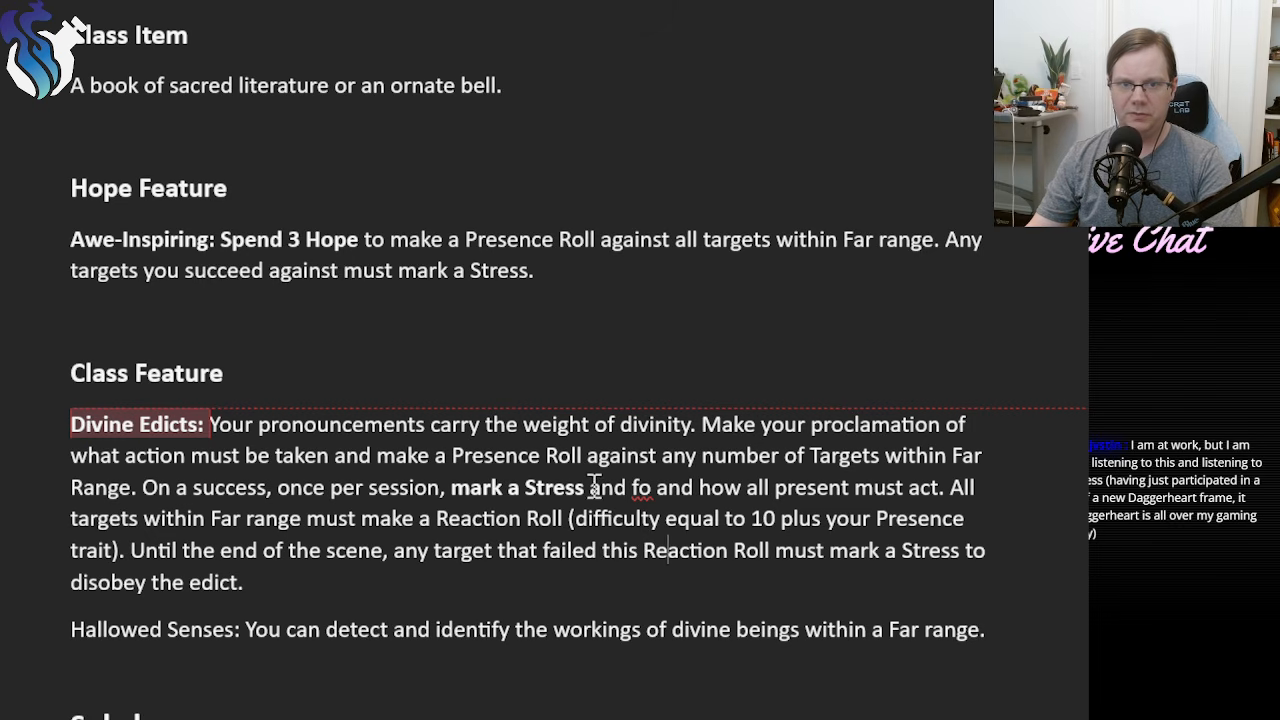
Replace the leftover text through the Reaction Roll difficulty with "to make all targets you succeeded against temporarily Bound." and italicize "Bound".
{"action": "left_click_drag", "start_coordinate": [589, 488], "coordinate": [129, 558]}
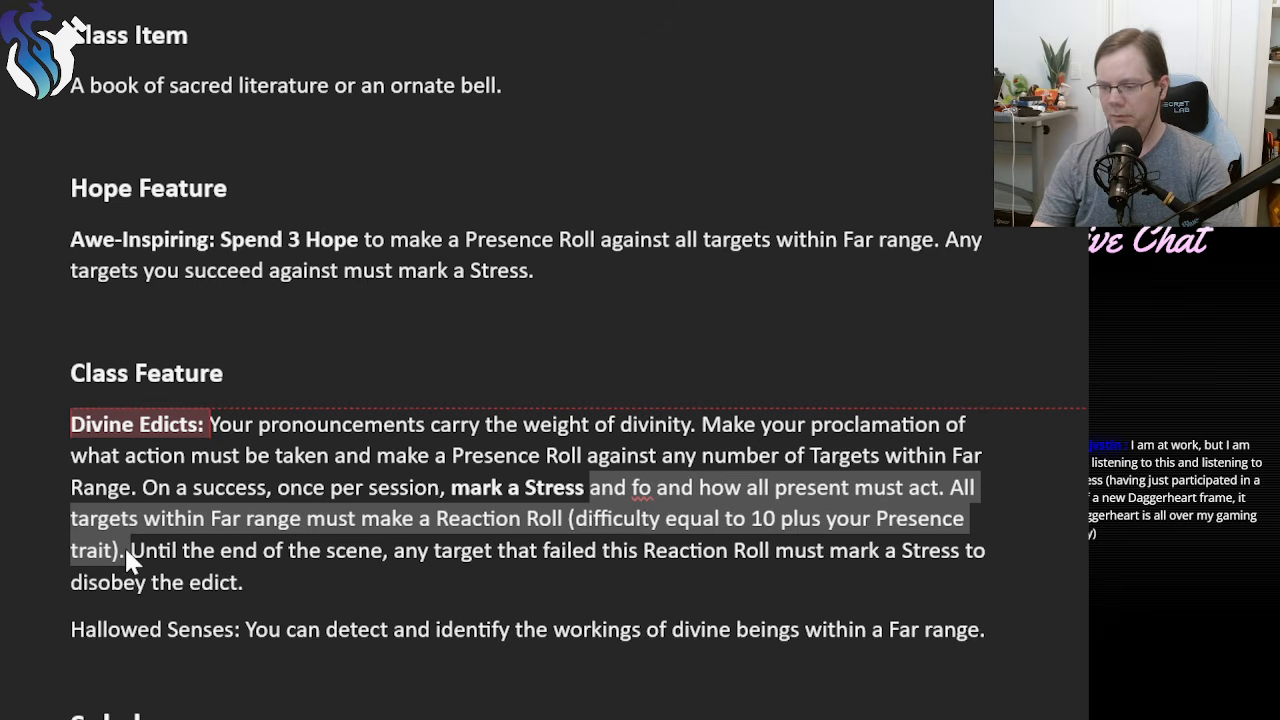
{"action": "type", "text": "to make Until the e"}
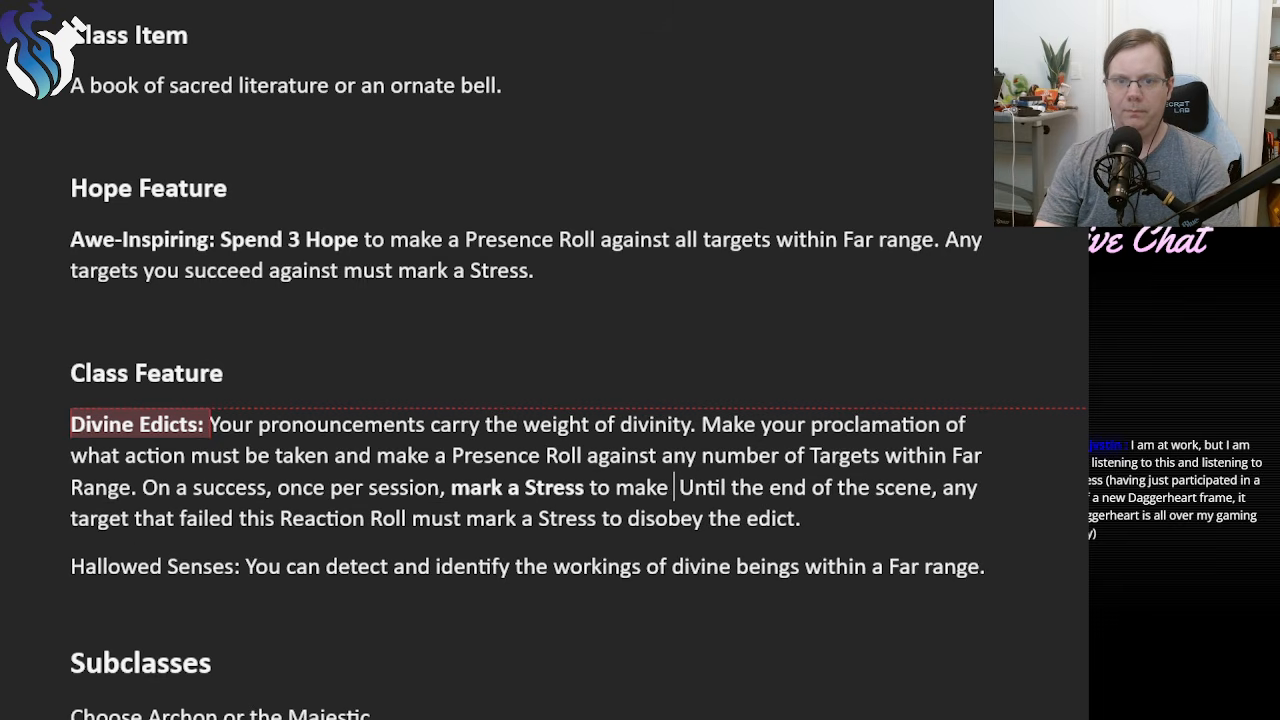
{"action": "key", "text": "BackSpace"}
{"action": "type", "text": "all targets you"}
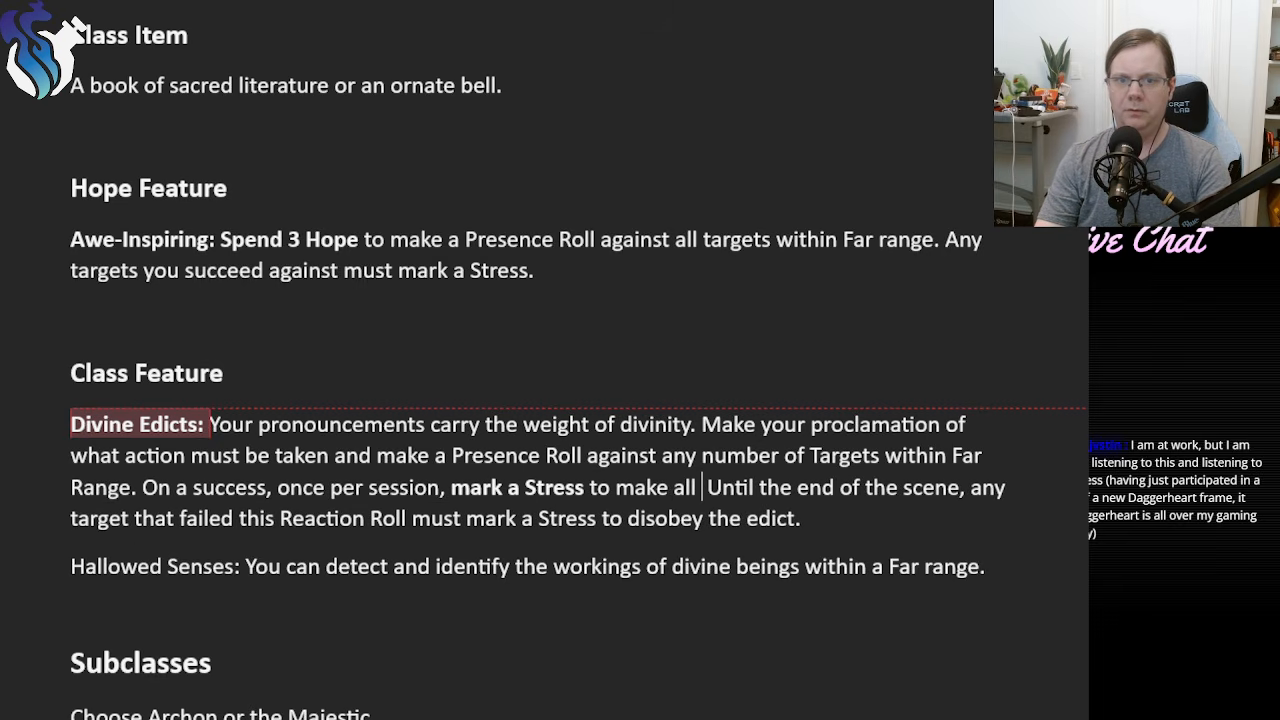
{"action": "type", "text": " succe"}
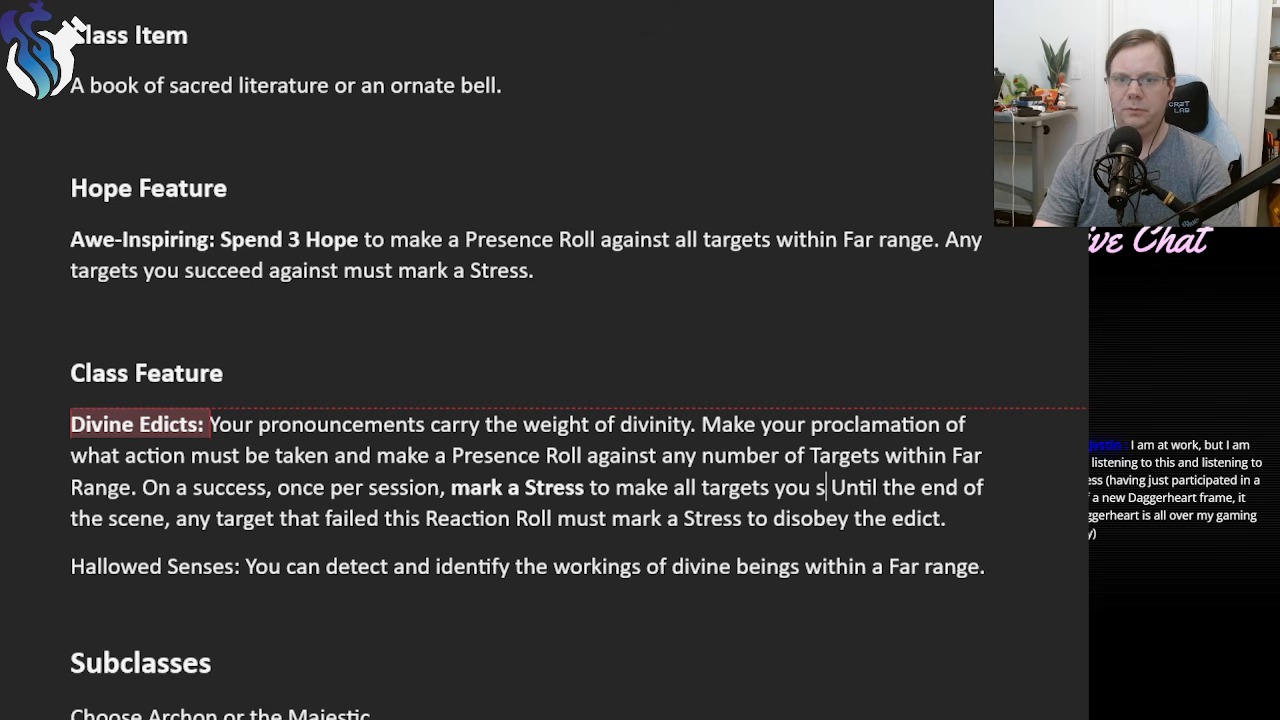
{"action": "type", "text": "eded against te"}
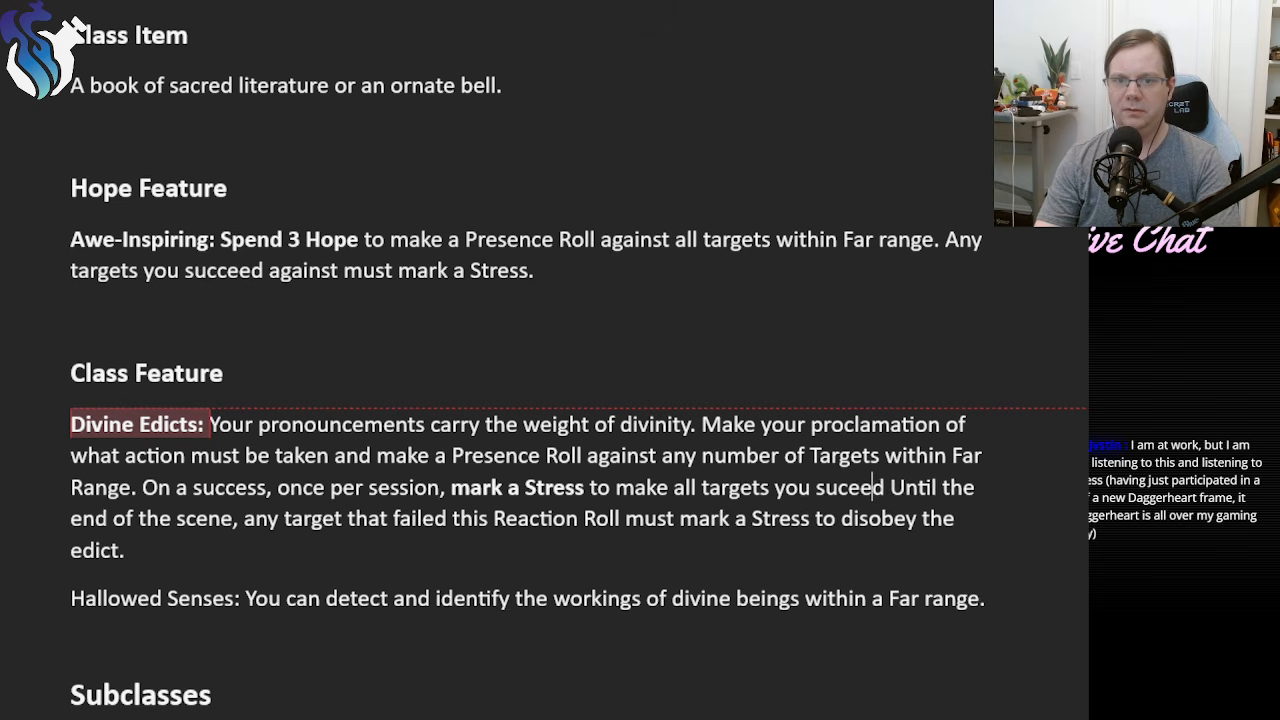
{"action": "type", "text": "mporarily"}
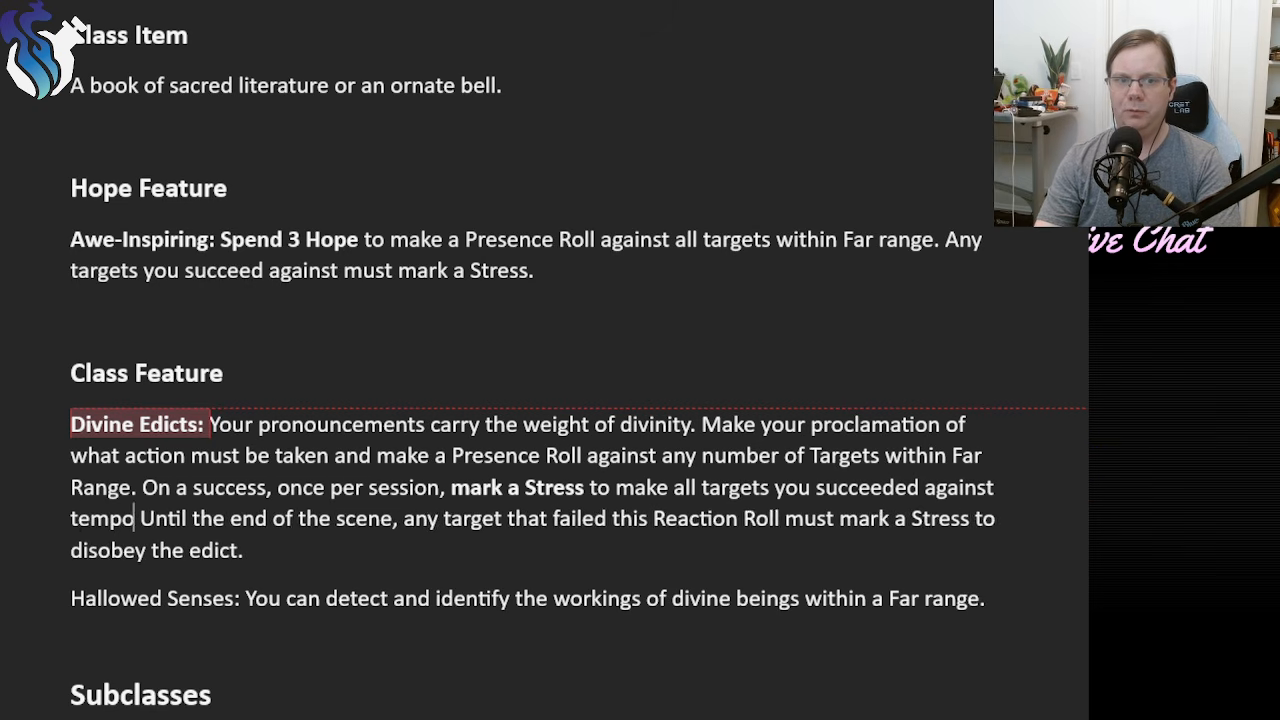
{"action": "type", "text": " Bound."}
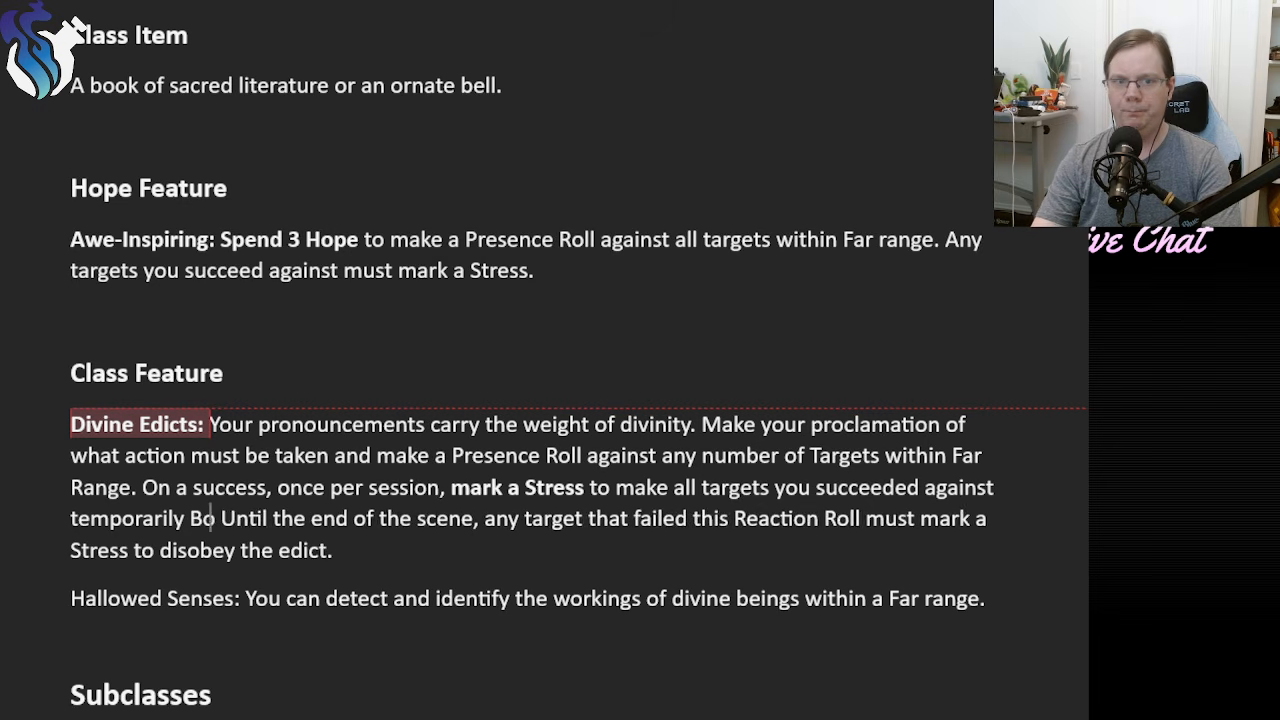
{"action": "double_click", "coordinate": [225, 518]}
{"action": "key", "text": "ctrl+i"}
Replace the last Divine Edicts sentence with "A bound target marks a stress each time they violate the terms of the proclamation.".
{"action": "left_click_drag", "start_coordinate": [425, 540], "coordinate": [262, 520]}
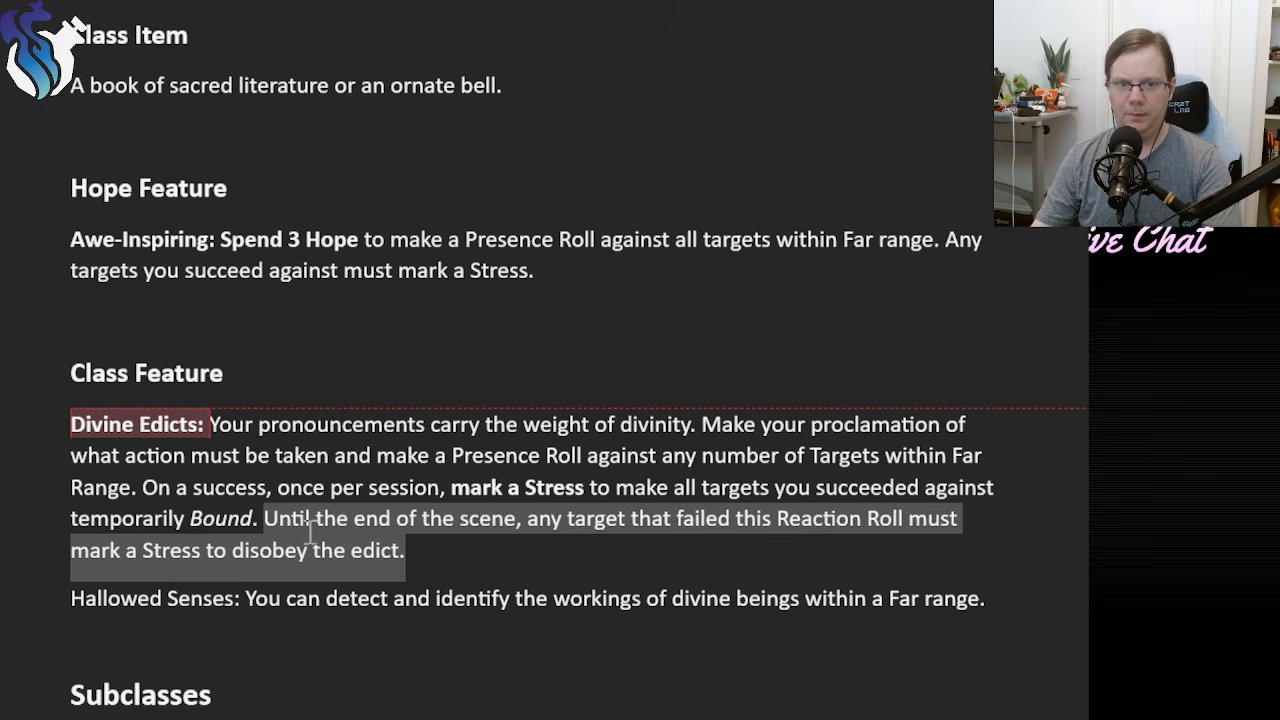
{"action": "left_click", "coordinate": [412, 548]}
{"action": "left_click_drag", "start_coordinate": [436, 545], "coordinate": [264, 519]}
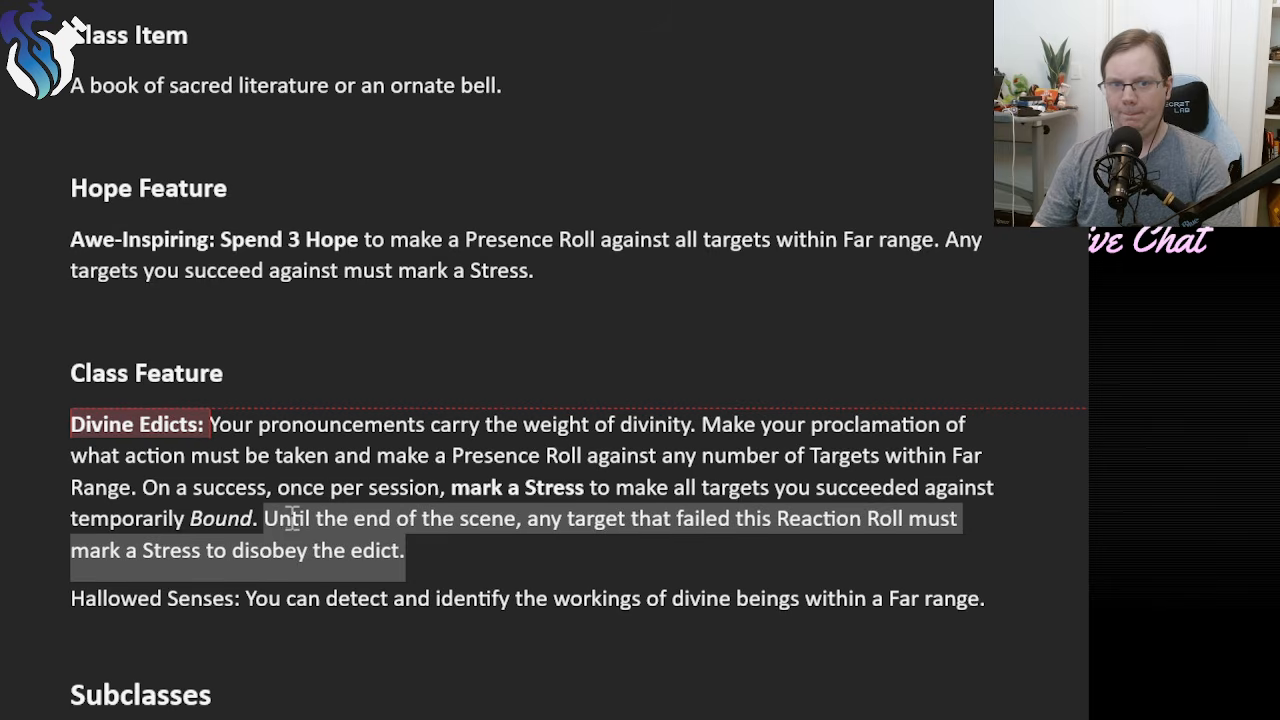
{"action": "type", "text": "A bount d"}
{"action": "key", "text": "BackSpace"}
{"action": "key", "text": "BackSpace"}
{"action": "key", "text": "BackSpace"}
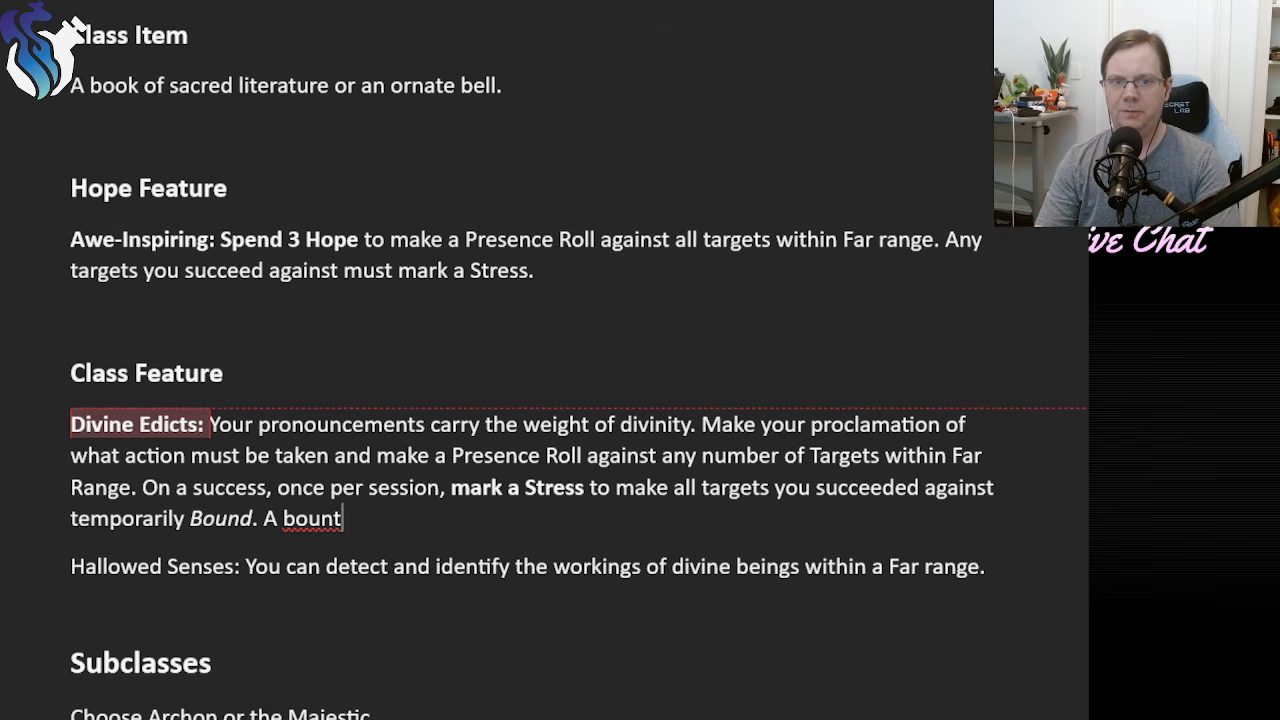
{"action": "type", "text": "d target mark"}
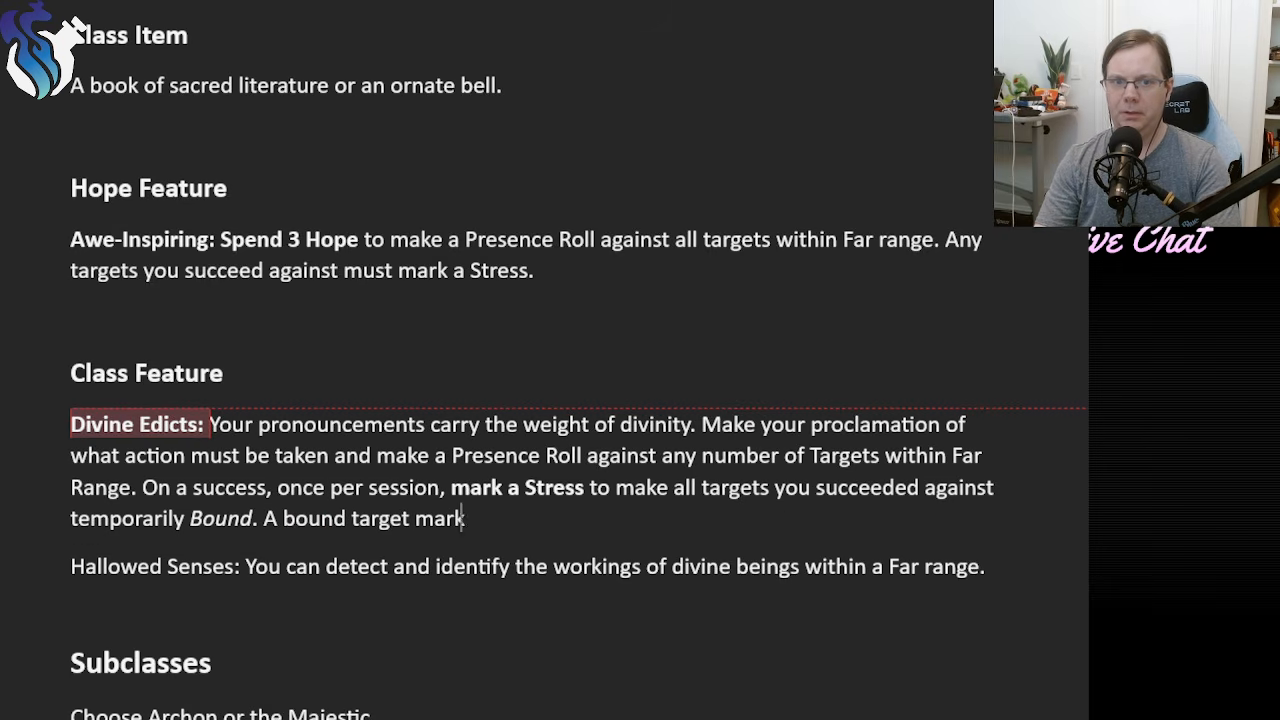
{"action": "type", "text": "s a stress each ti"}
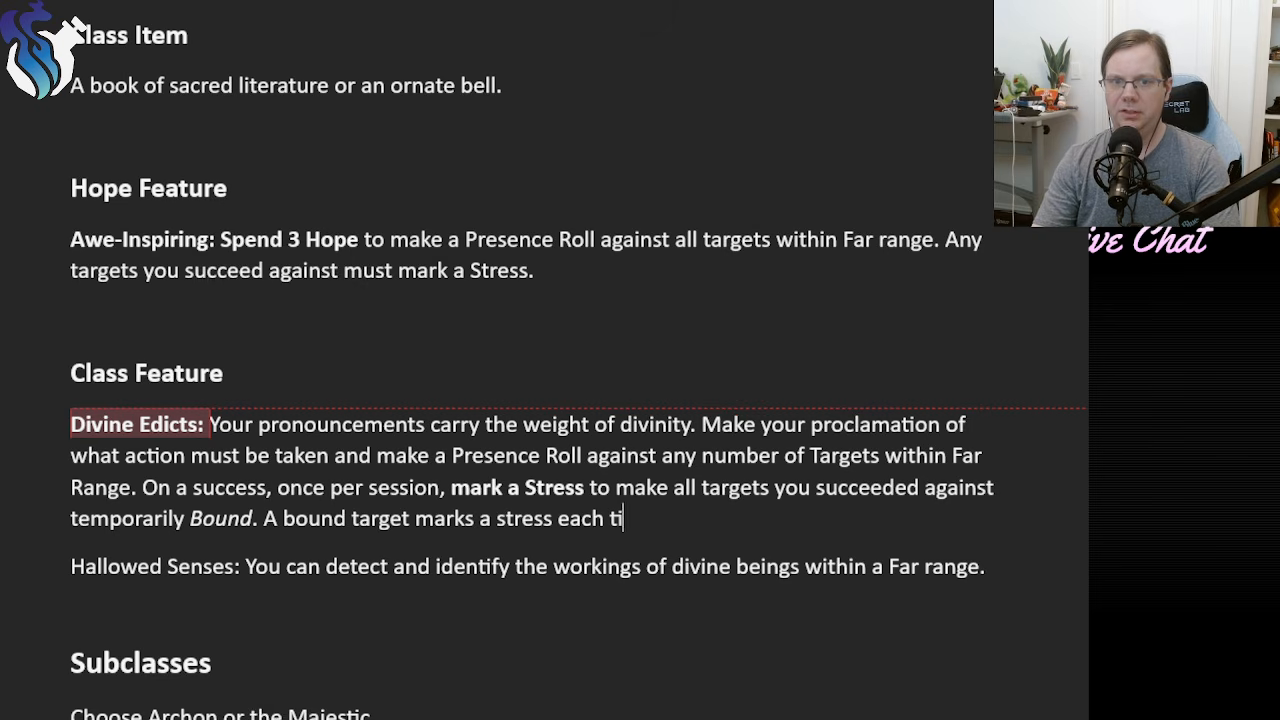
{"action": "type", "text": "me they violate the p"}
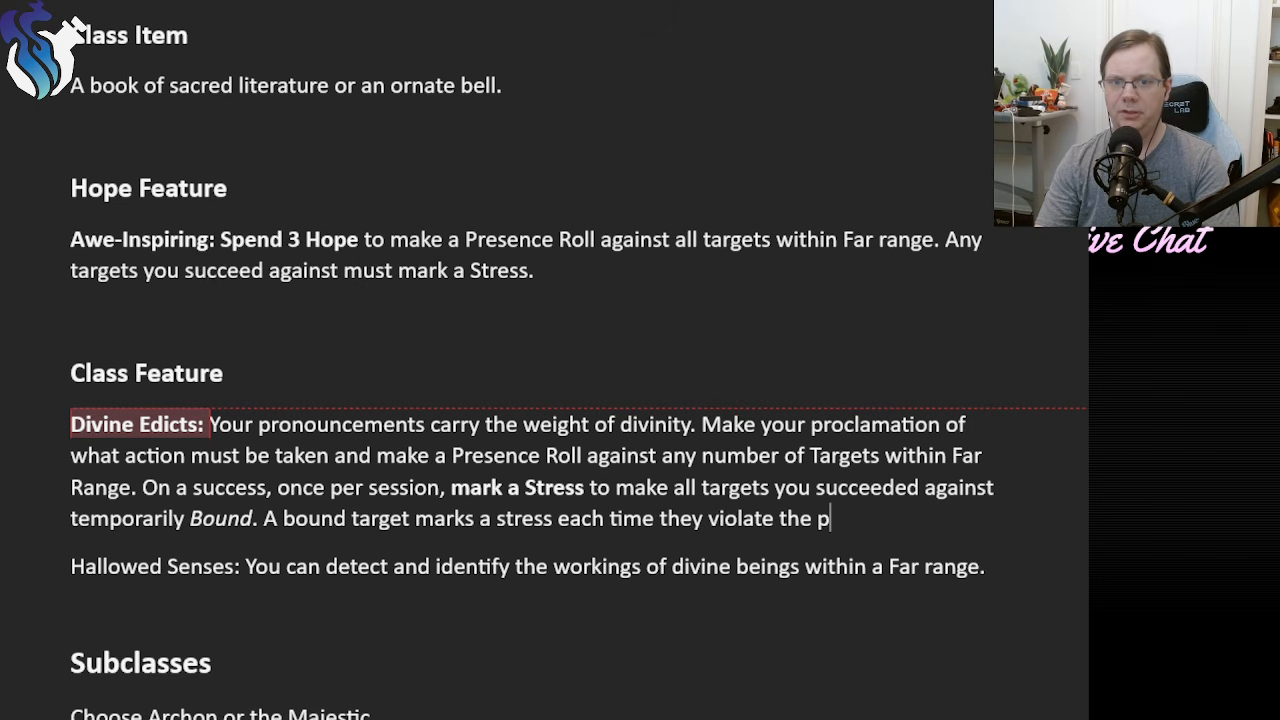
{"action": "key", "text": "BackSpace"}
{"action": "type", "text": "term"}
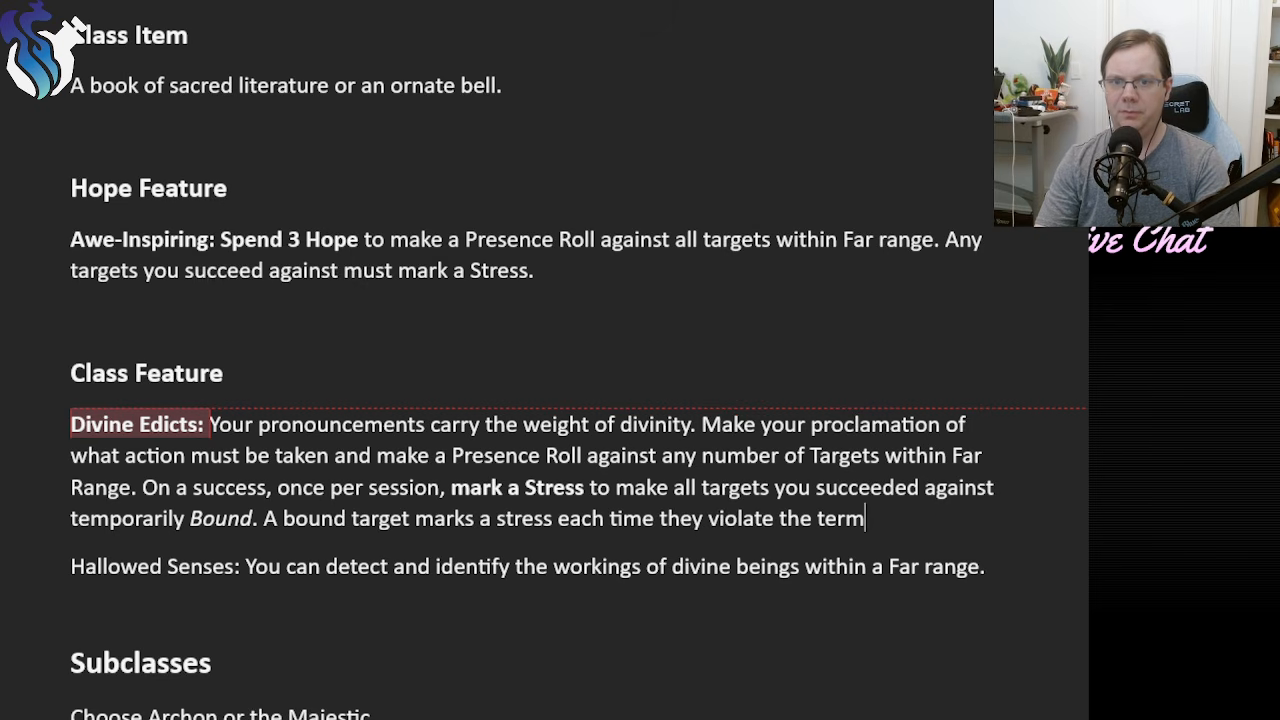
{"action": "type", "text": "s of the proclamation."}
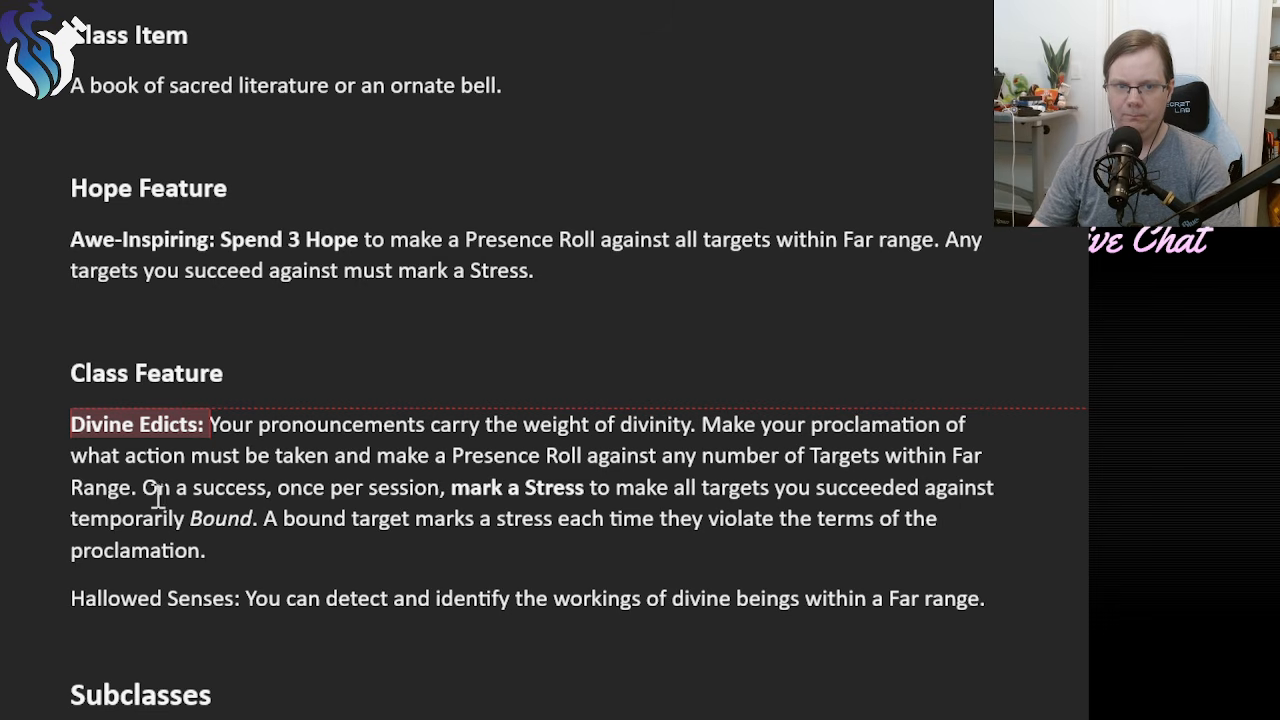
Italicize the word "bound" in the closing sentence of Divine Edicts.
{"action": "double_click", "coordinate": [314, 518]}
{"action": "key", "text": "ctrl+i"}
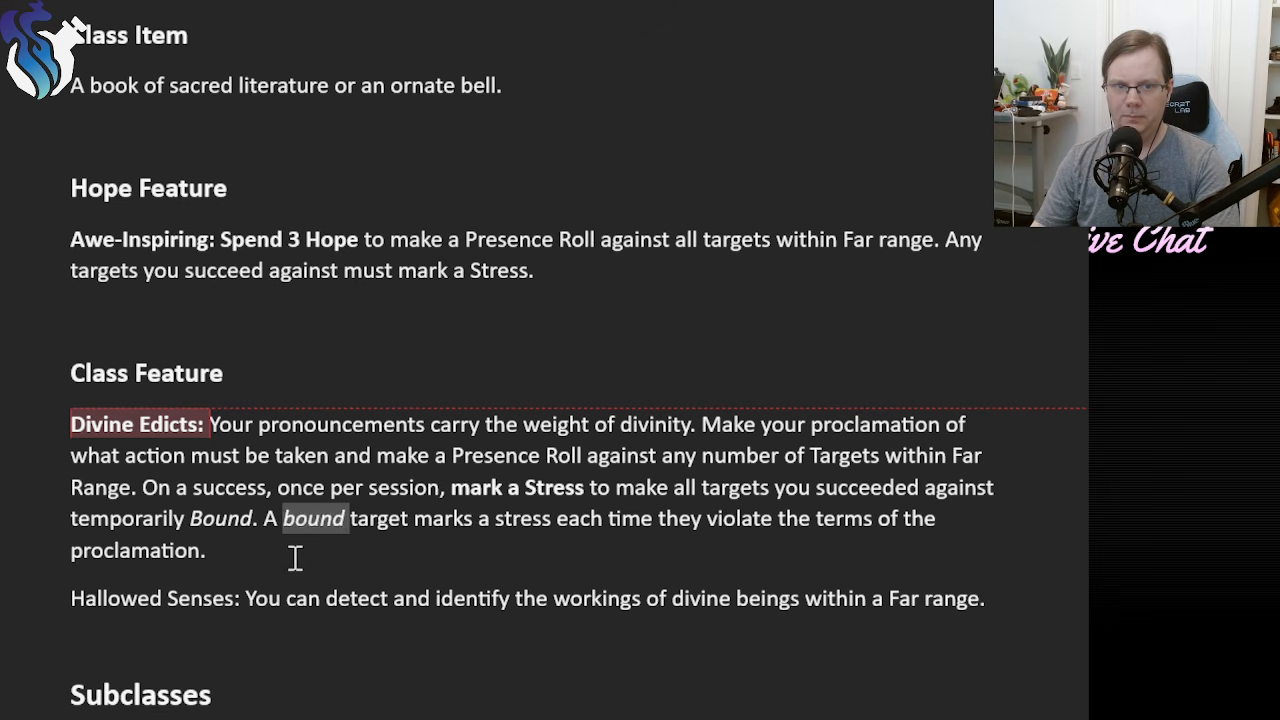
{"action": "left_click", "coordinate": [268, 552]}
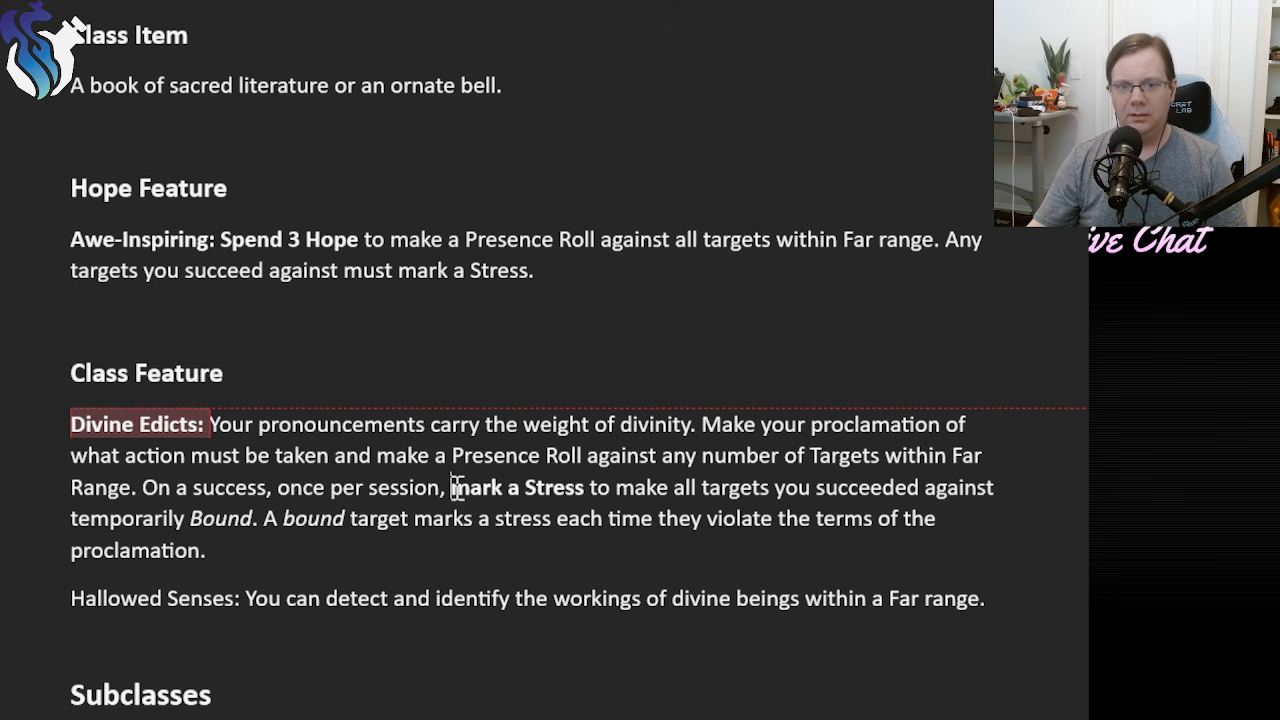
Review the session limit, Stress cost and Bound condition wording in Divine Edicts.
{"action": "left_click_drag", "start_coordinate": [450, 487], "coordinate": [568, 485]}
{"action": "left_click", "coordinate": [416, 528]}
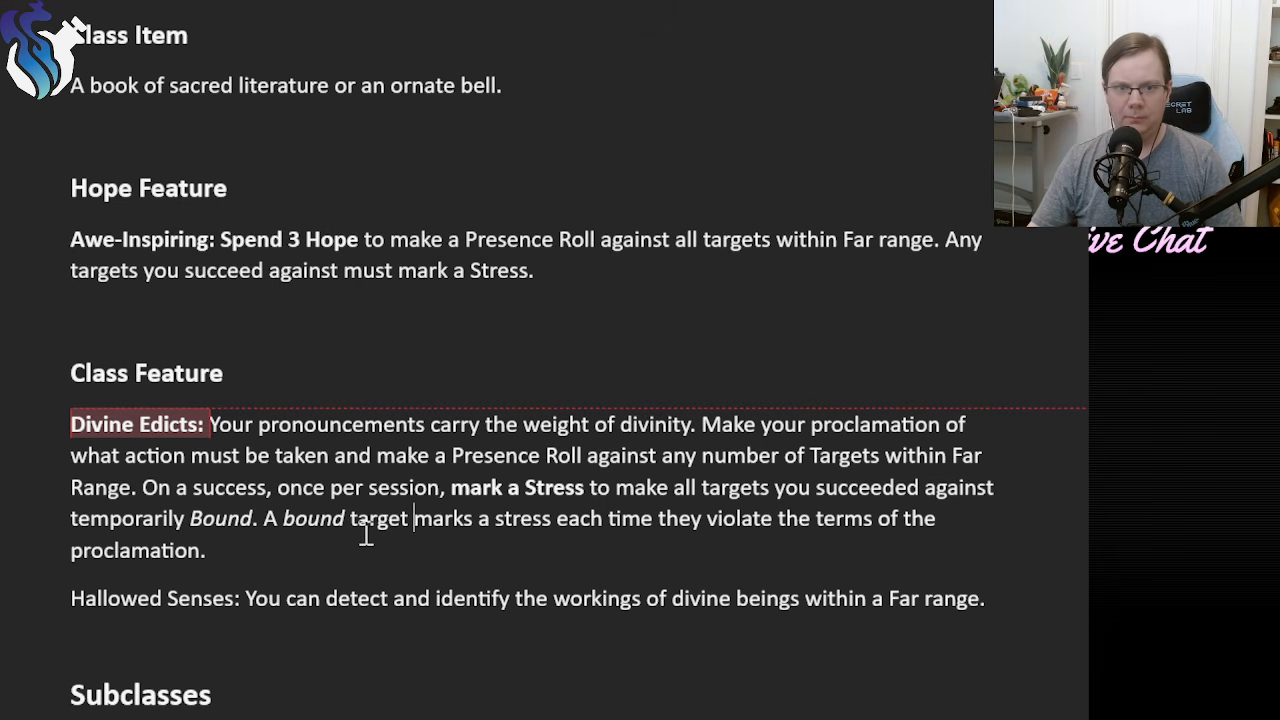
{"action": "double_click", "coordinate": [230, 520]}
{"action": "left_click", "coordinate": [302, 553]}
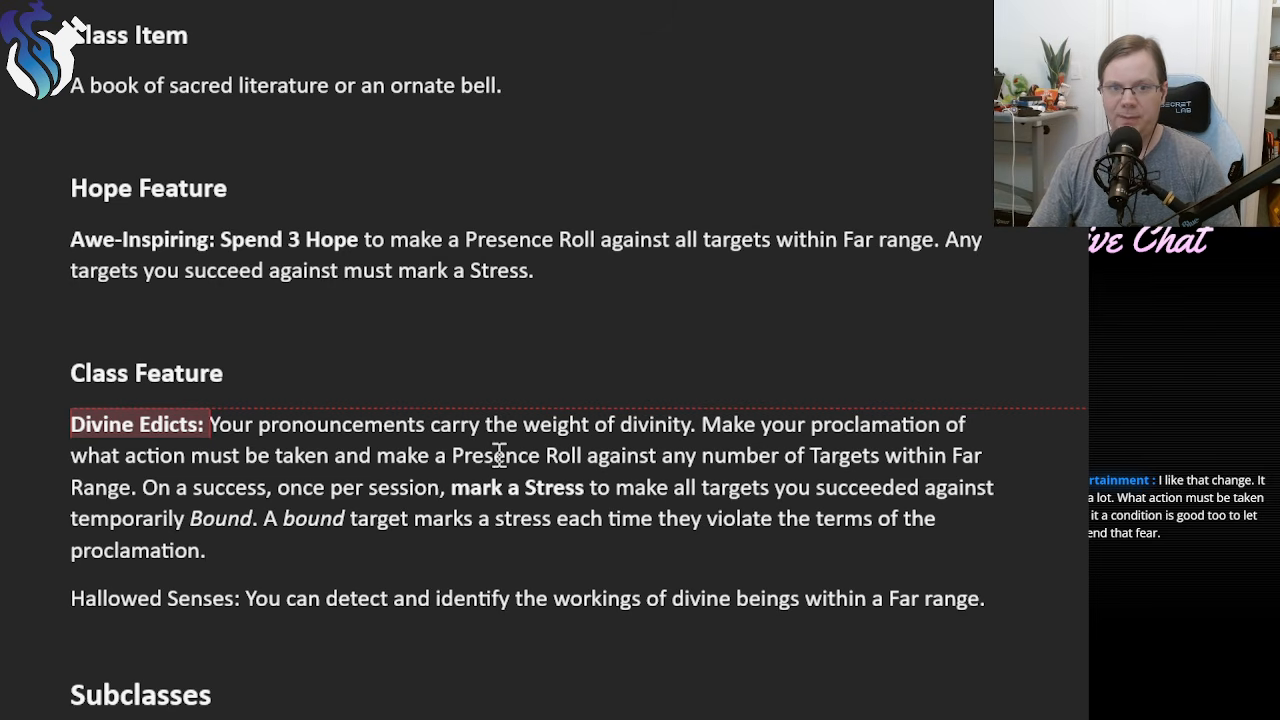
{"action": "left_click_drag", "start_coordinate": [277, 487], "coordinate": [452, 488]}
{"action": "left_click", "coordinate": [312, 510]}
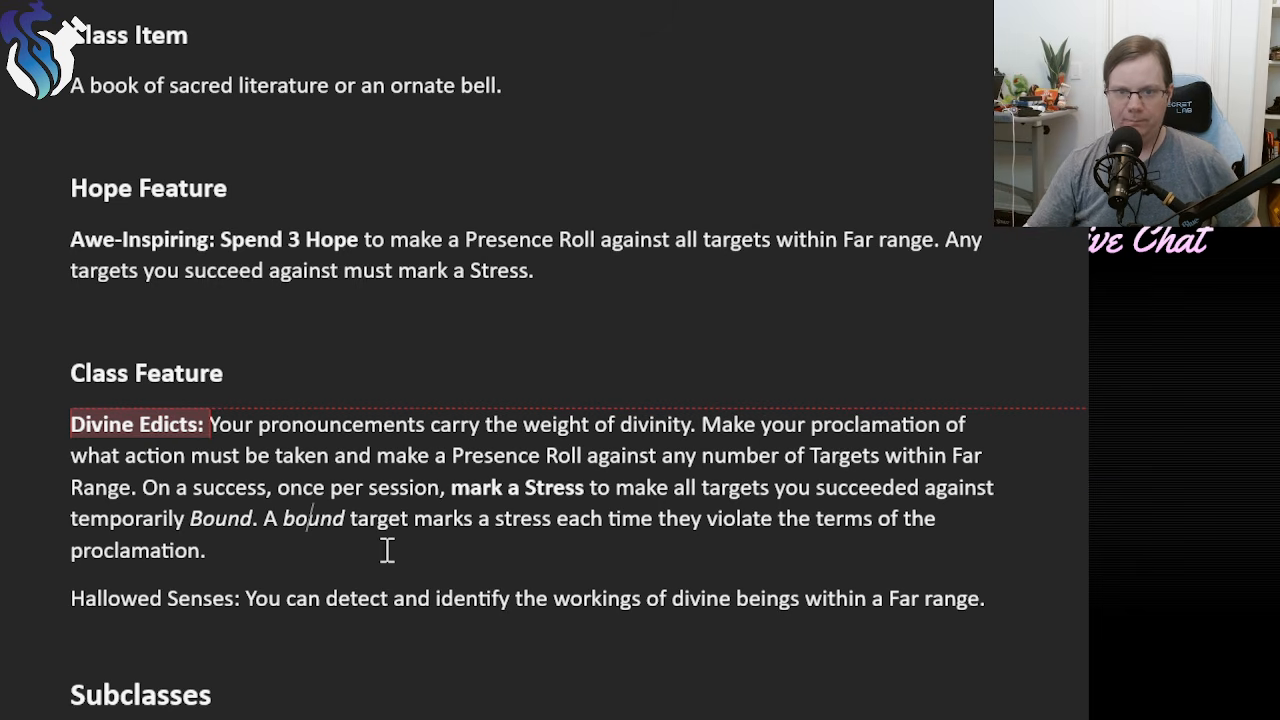
{"action": "left_click", "coordinate": [337, 545]}
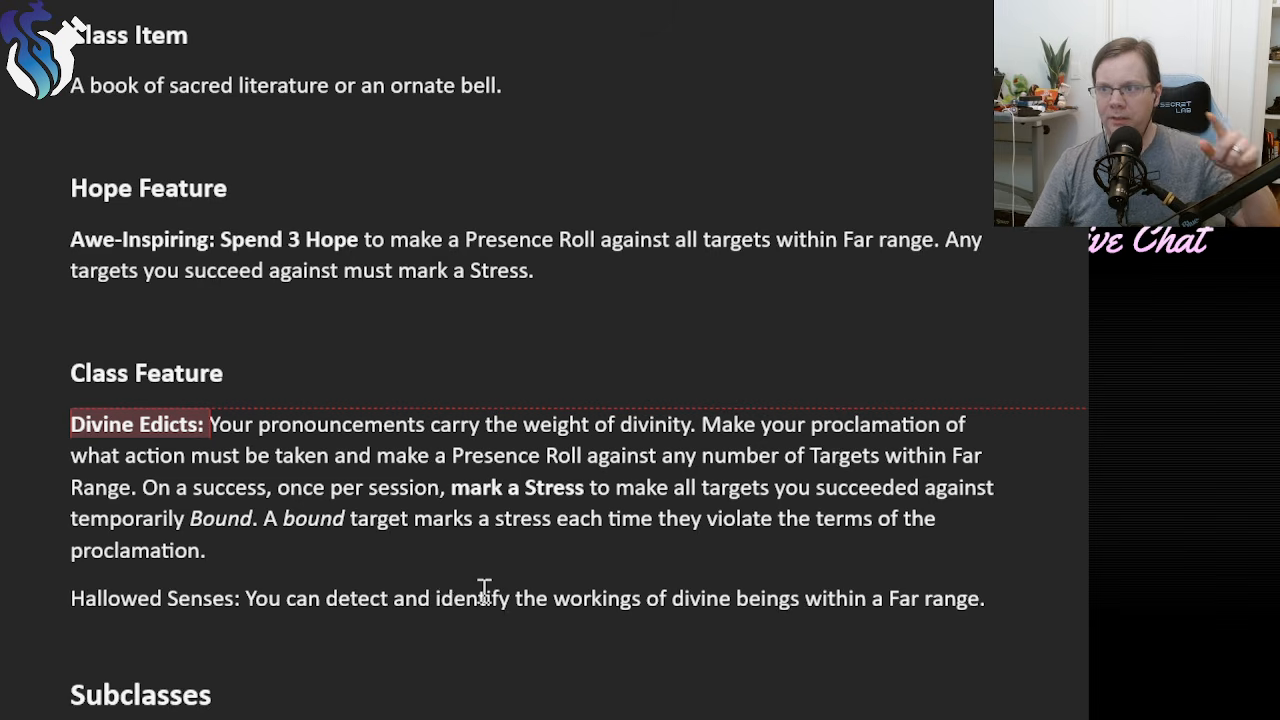
Replace the Awe-Inspiring text after "Spend 3 Hope to" with "force all targets within Far range to make a Reaction Roll (13) or mark a Stress.".
{"action": "scroll", "coordinate": [478, 590], "scroll_direction": "up", "scroll_amount": 3}
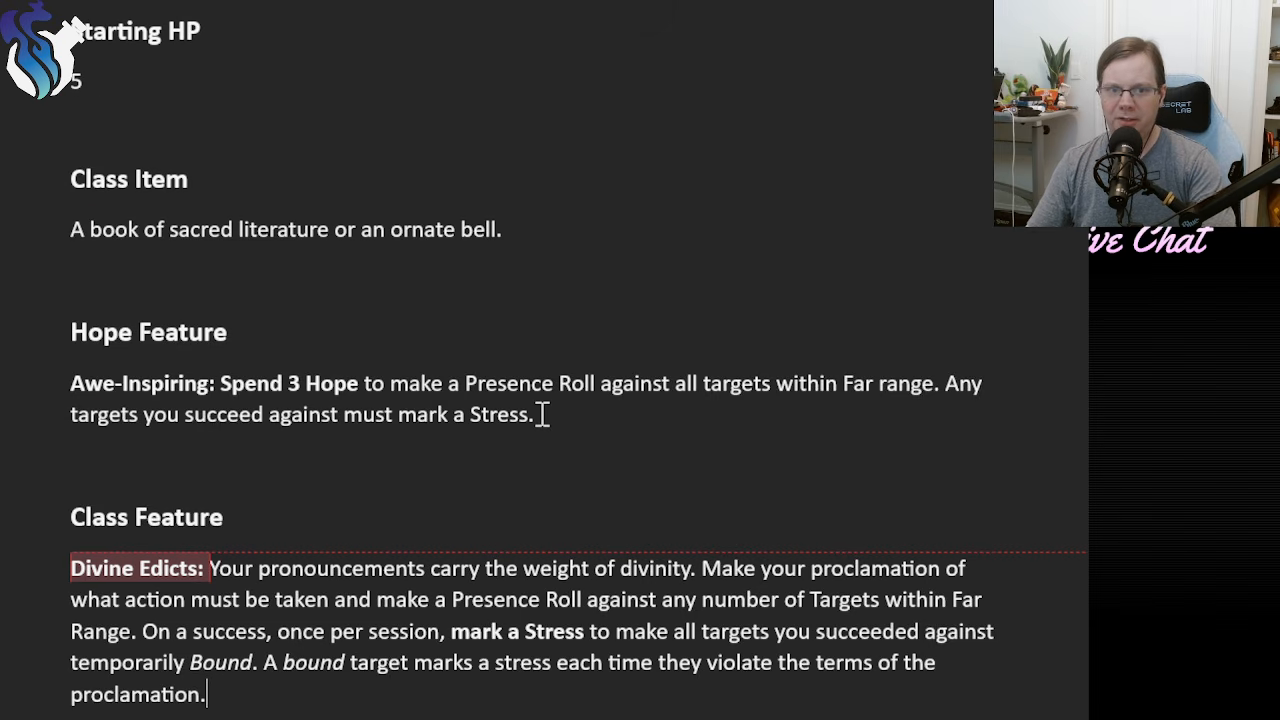
{"action": "left_click_drag", "start_coordinate": [594, 417], "coordinate": [416, 388]}
{"action": "type", "text": "fore"}
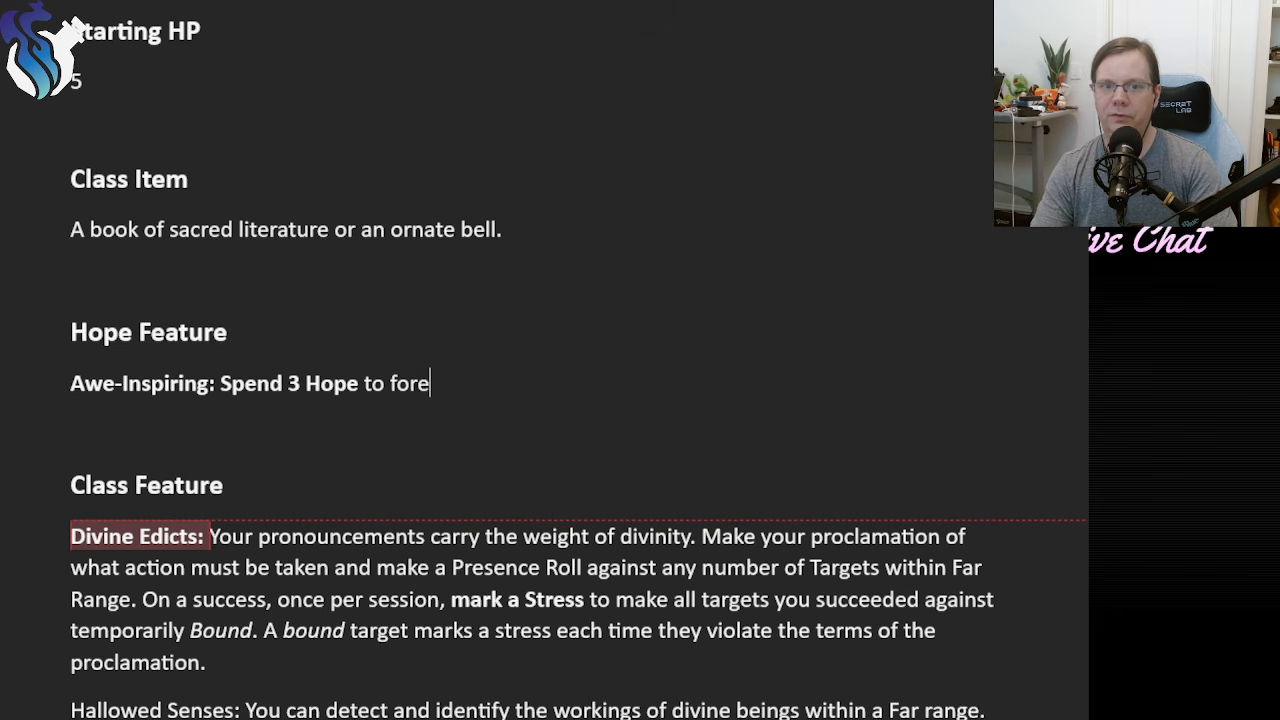
{"action": "key", "text": "BackSpace"}
{"action": "key", "text": "BackSpace"}
{"action": "type", "text": "rce all "}
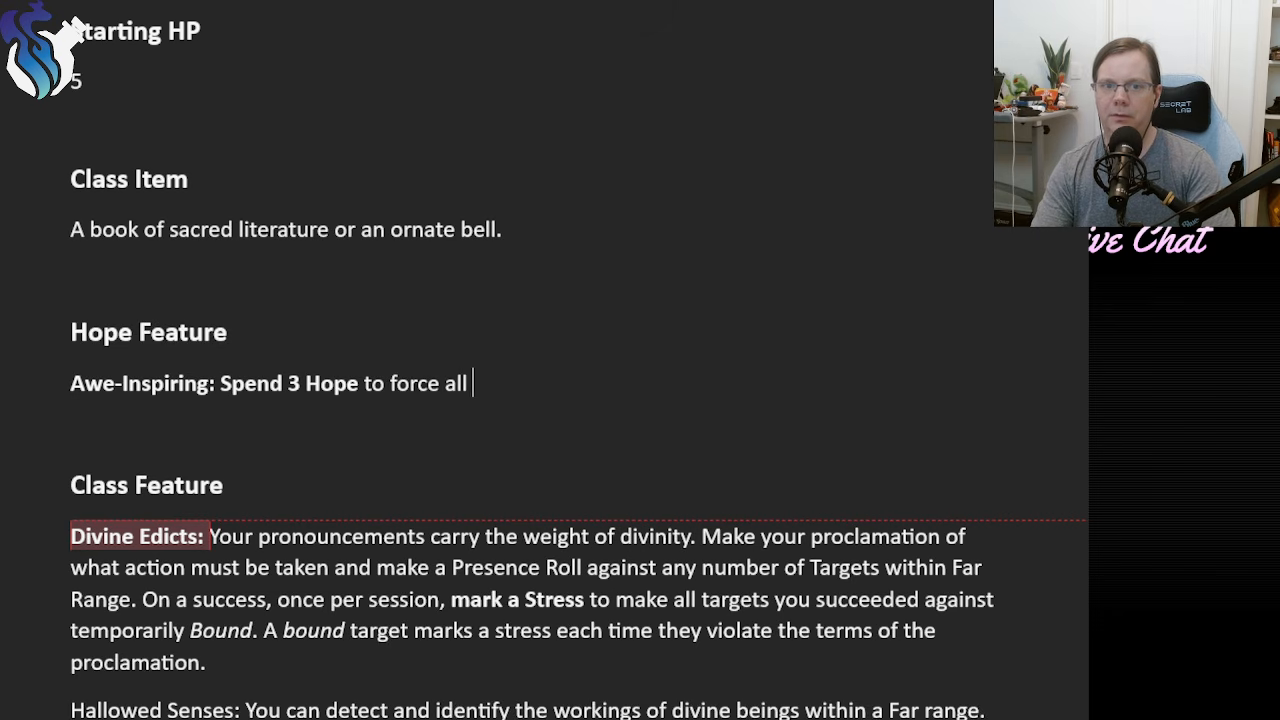
{"action": "type", "text": "targets within "}
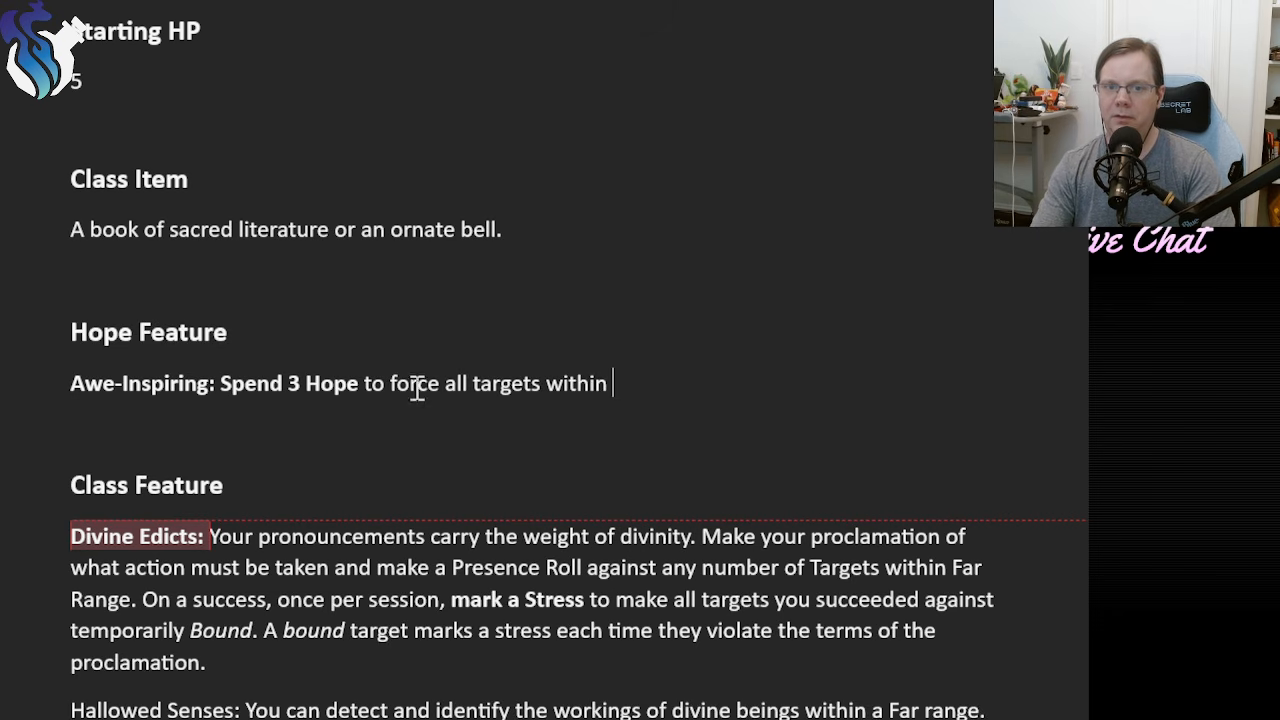
{"action": "type", "text": "Far range to make a "}
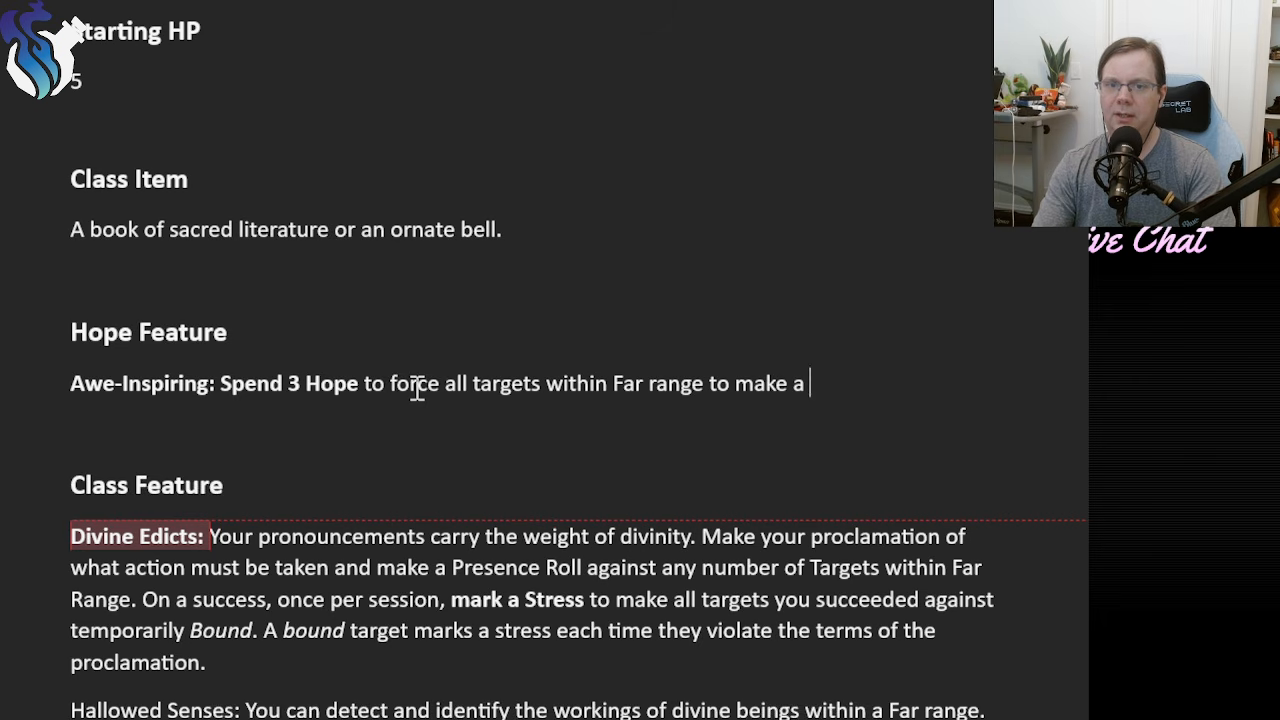
{"action": "type", "text": "Reaction"}
{"action": "key", "text": "BackSpace"}
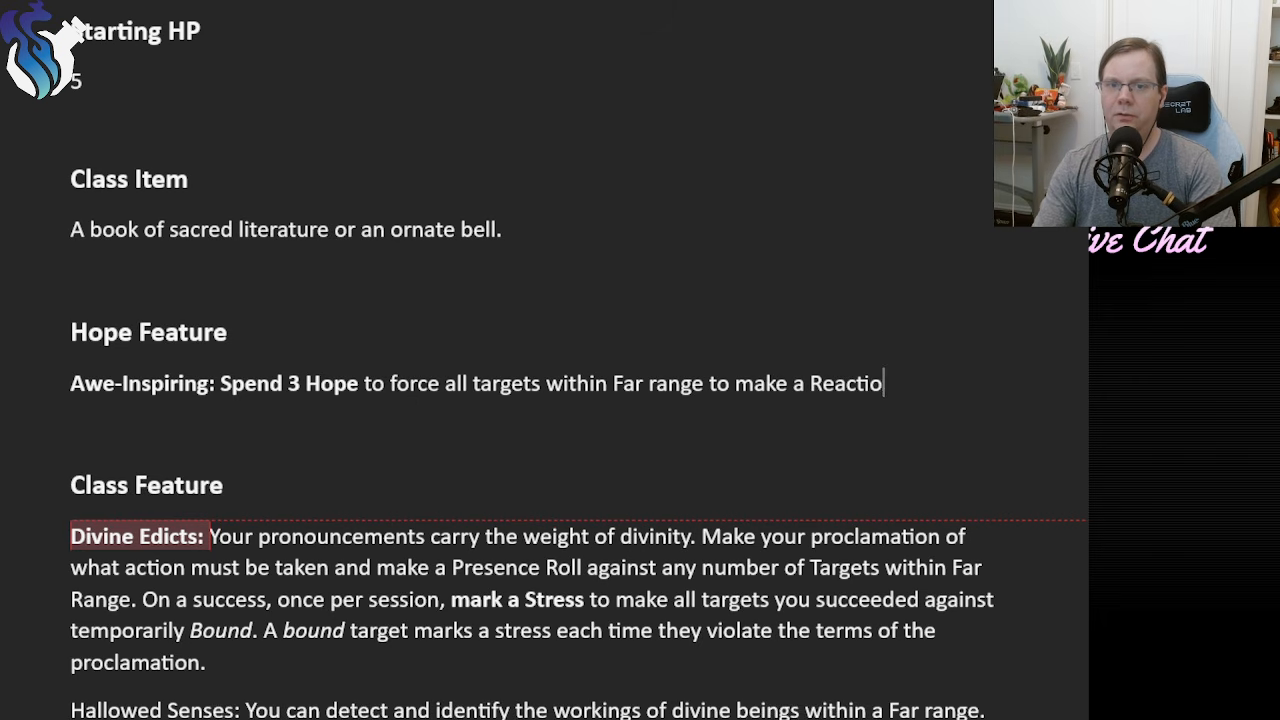
{"action": "type", "text": "n Roll (13) o"}
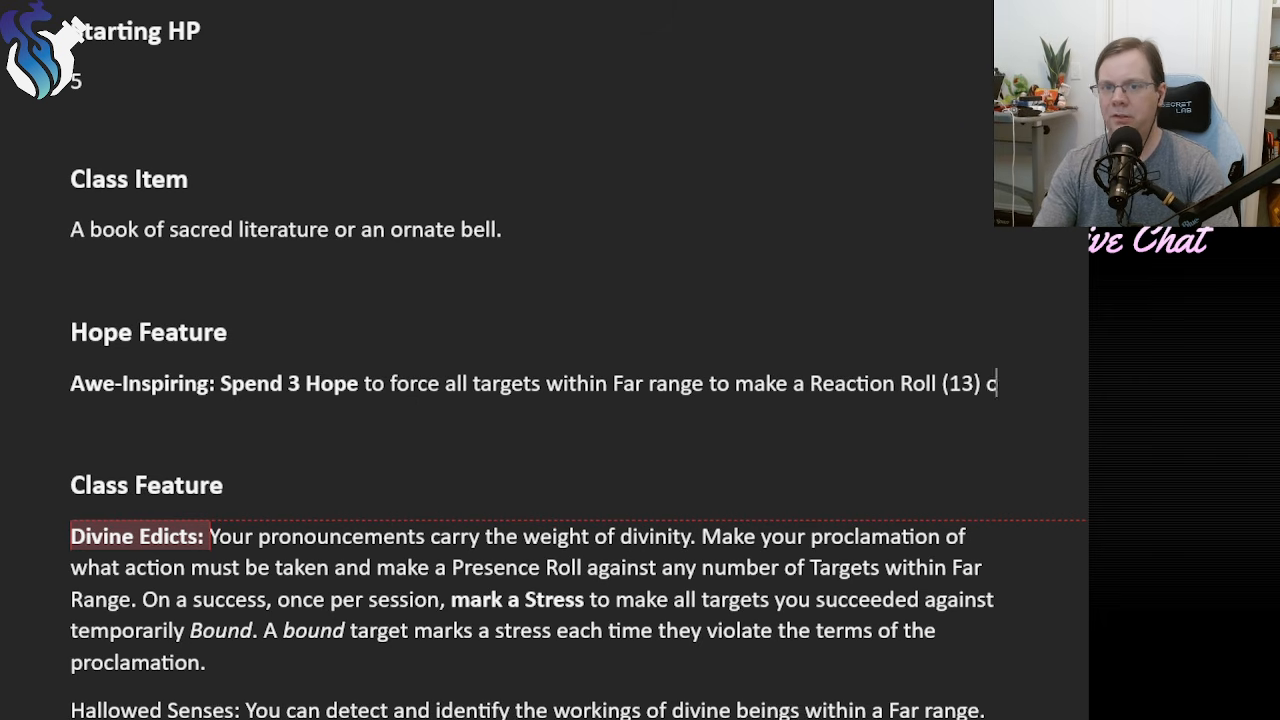
{"action": "type", "text": "r mark a Str"}
{"action": "key", "text": "BackSpace"}
{"action": "key", "text": "BackSpace"}
{"action": "type", "text": "rk a S"}
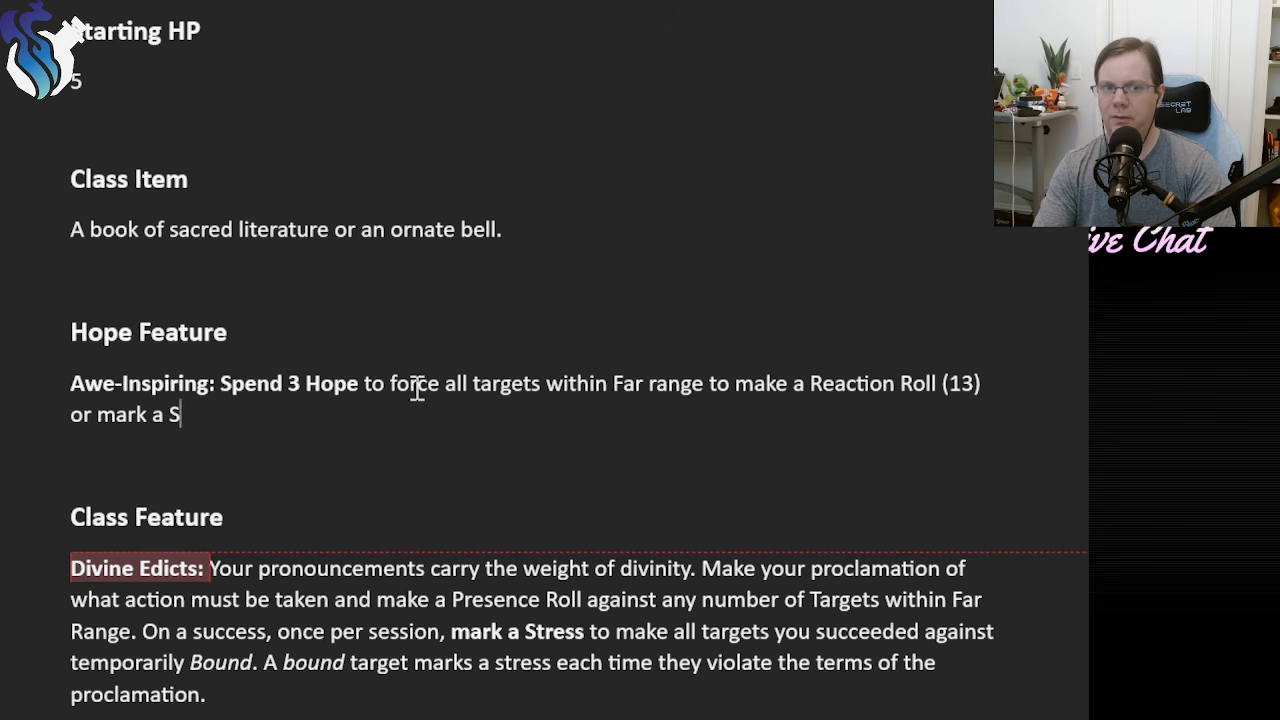
{"action": "type", "text": "tress."}
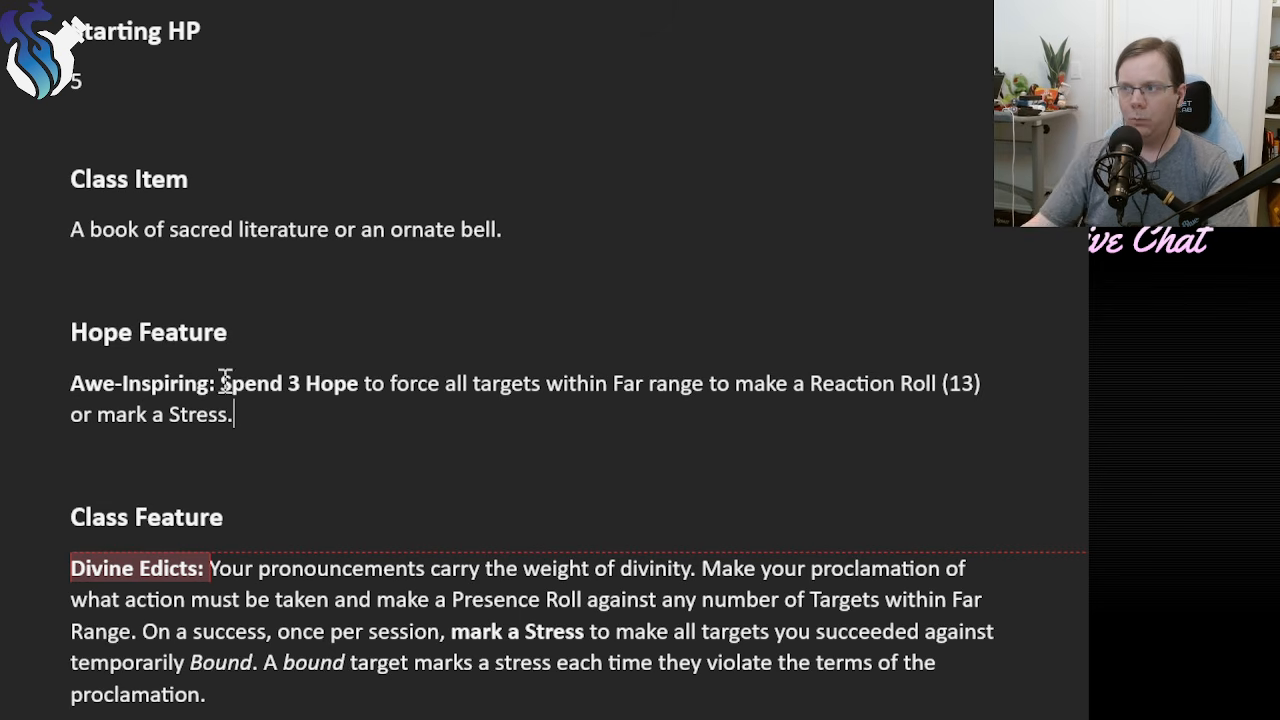
Review the Awe-Inspiring Hope Feature, focusing on its Reaction Roll difficulty.
{"action": "double_click", "coordinate": [51, 394]}
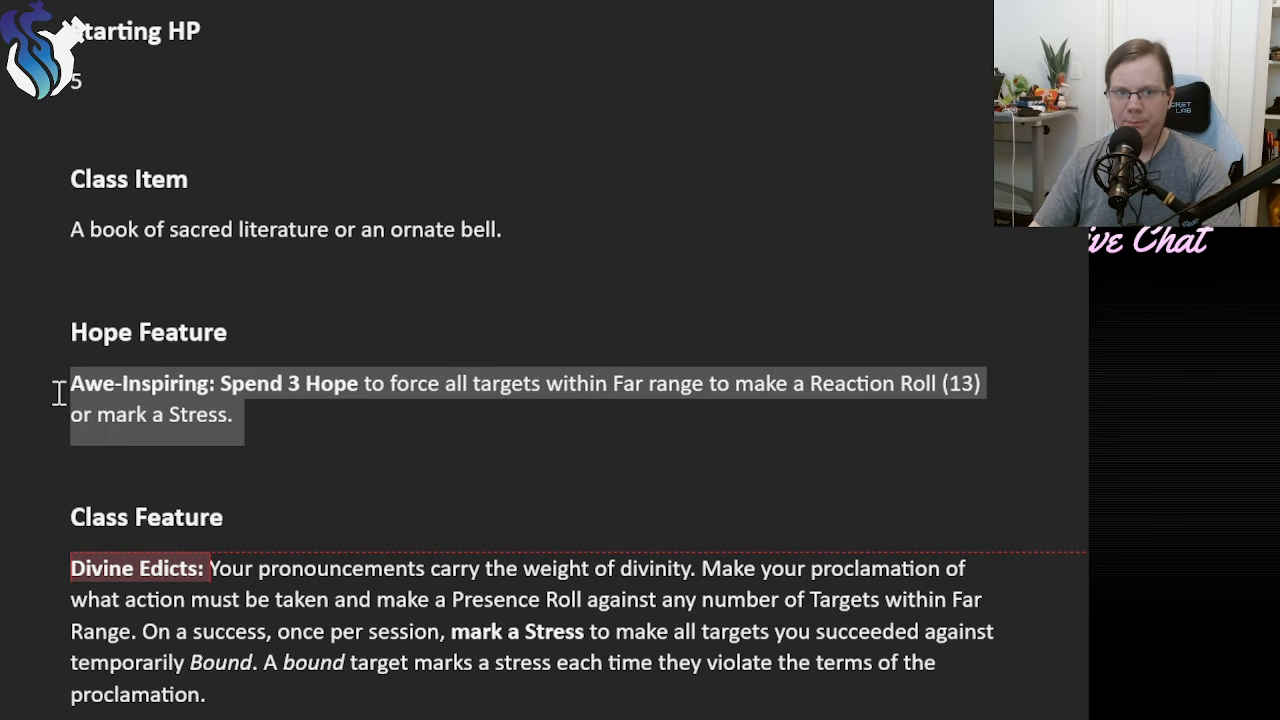
{"action": "left_click", "coordinate": [361, 419]}
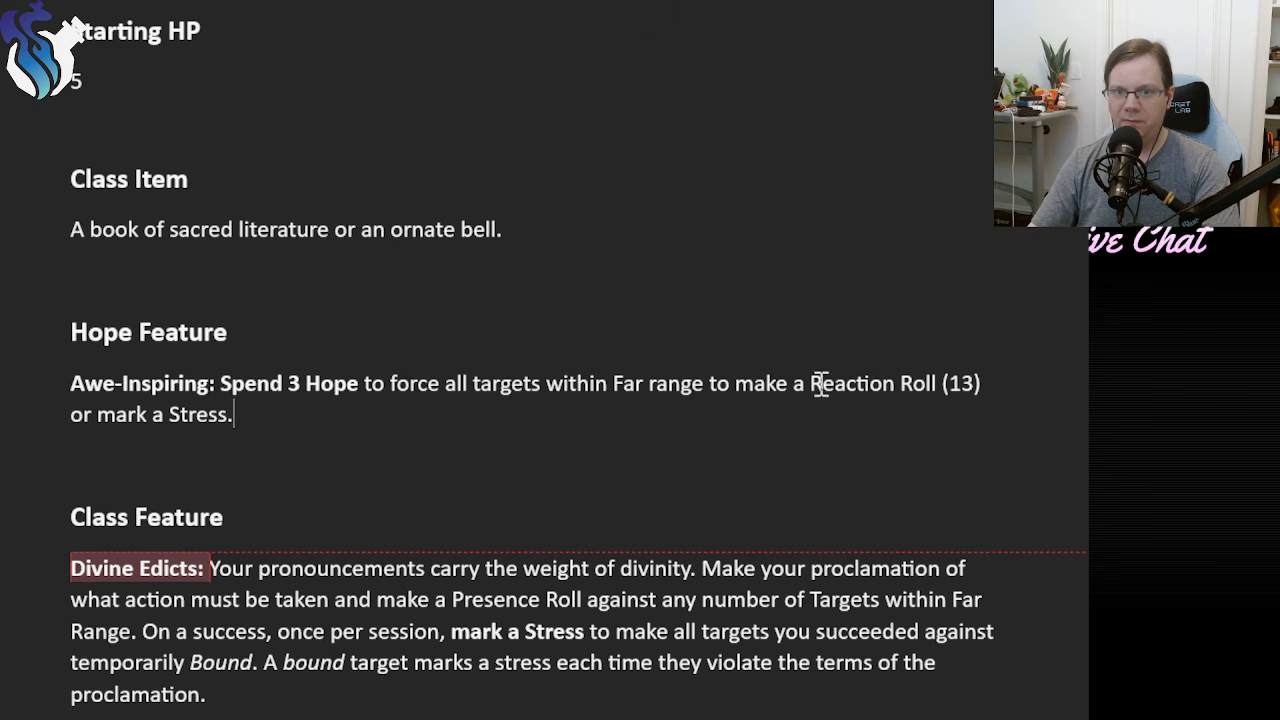
{"action": "left_click_drag", "start_coordinate": [812, 383], "coordinate": [973, 391]}
{"action": "left_click", "coordinate": [744, 416]}
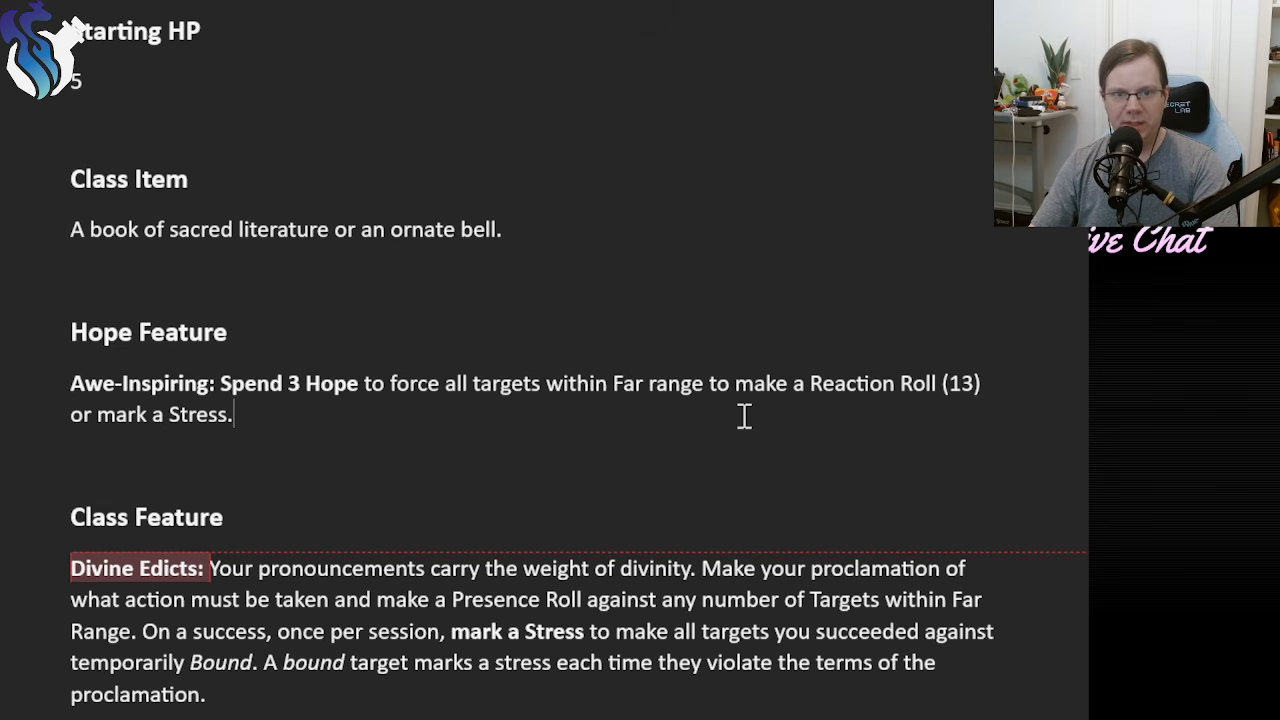
{"action": "left_click_drag", "start_coordinate": [810, 383], "coordinate": [986, 388]}
{"action": "left_click", "coordinate": [762, 393]}
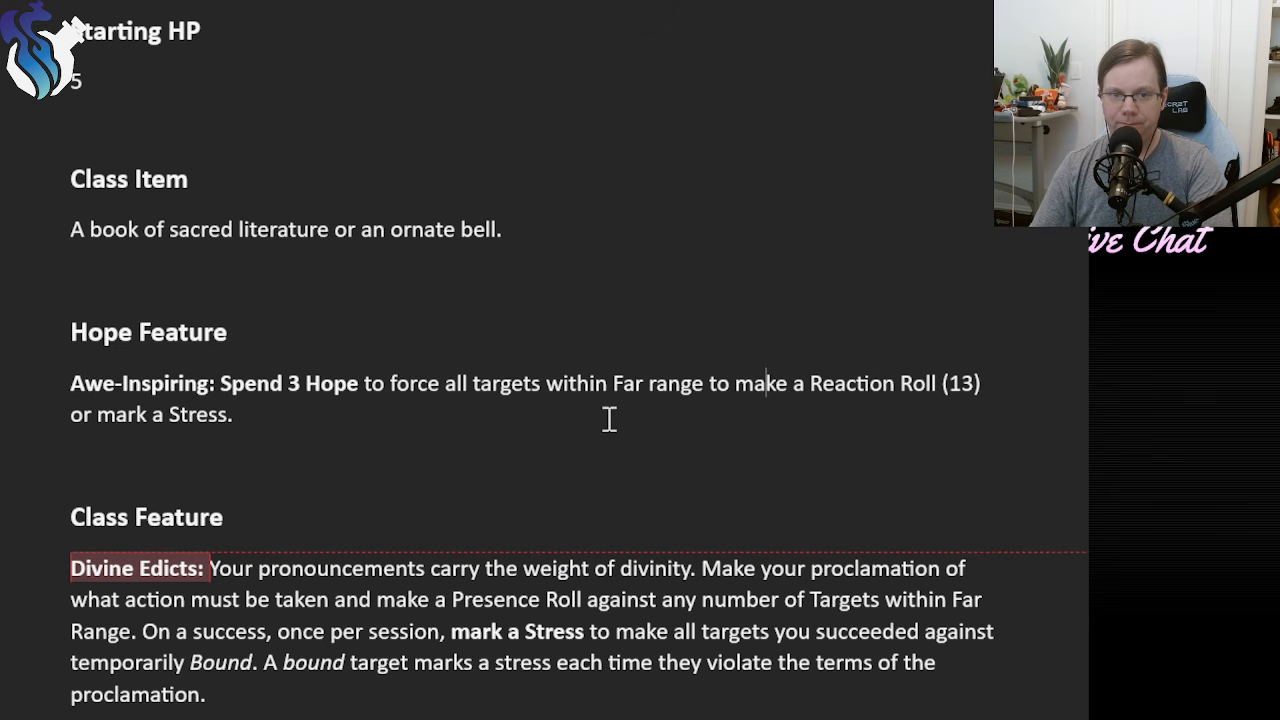
{"action": "triple_click", "coordinate": [297, 416]}
{"action": "left_click", "coordinate": [380, 420]}
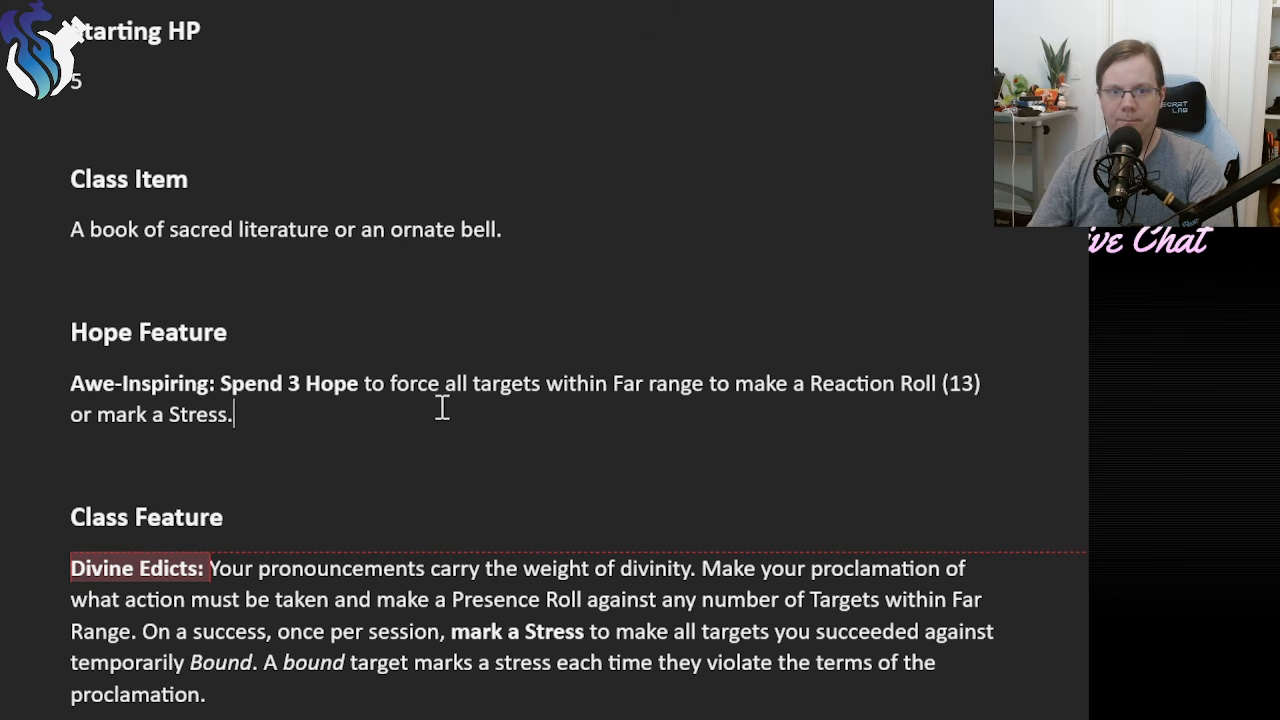
Insert "describe how their divine presence manifests and" before "force all targets" in Awe-Inspiring.
{"action": "left_click", "coordinate": [384, 397]}
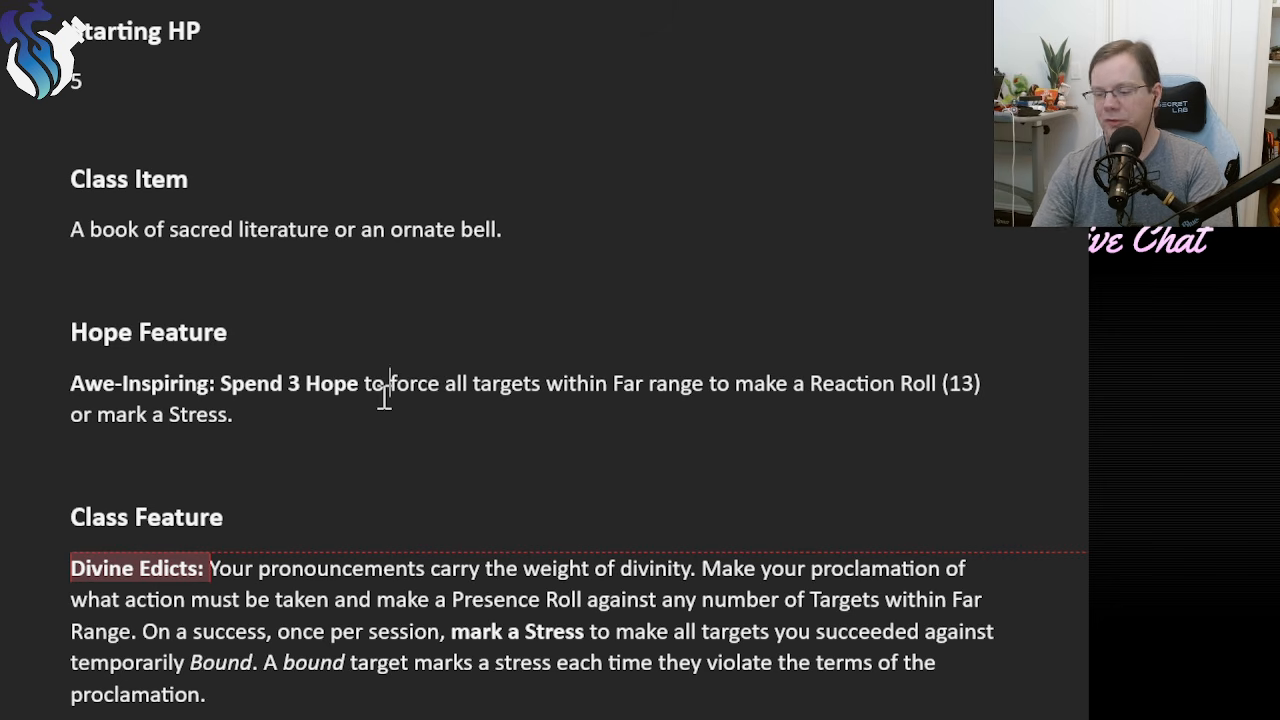
{"action": "type", "text": "describe how t"}
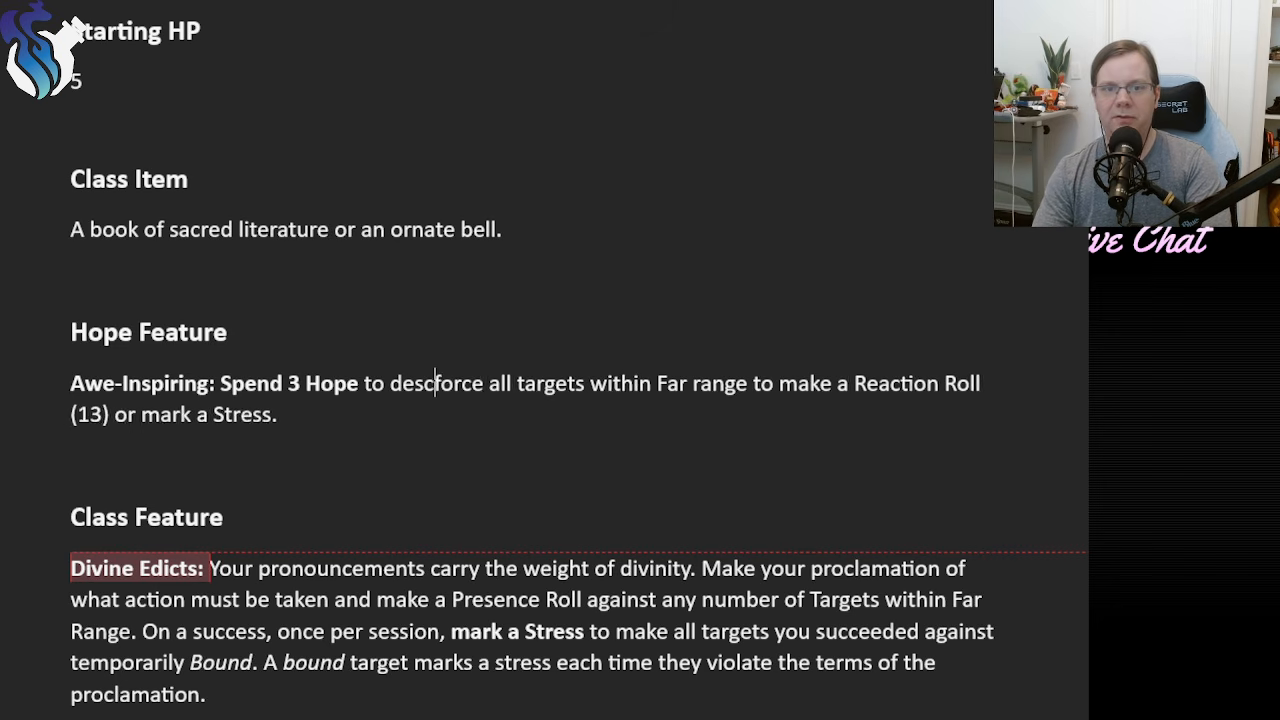
{"action": "type", "text": "heir divine presence"}
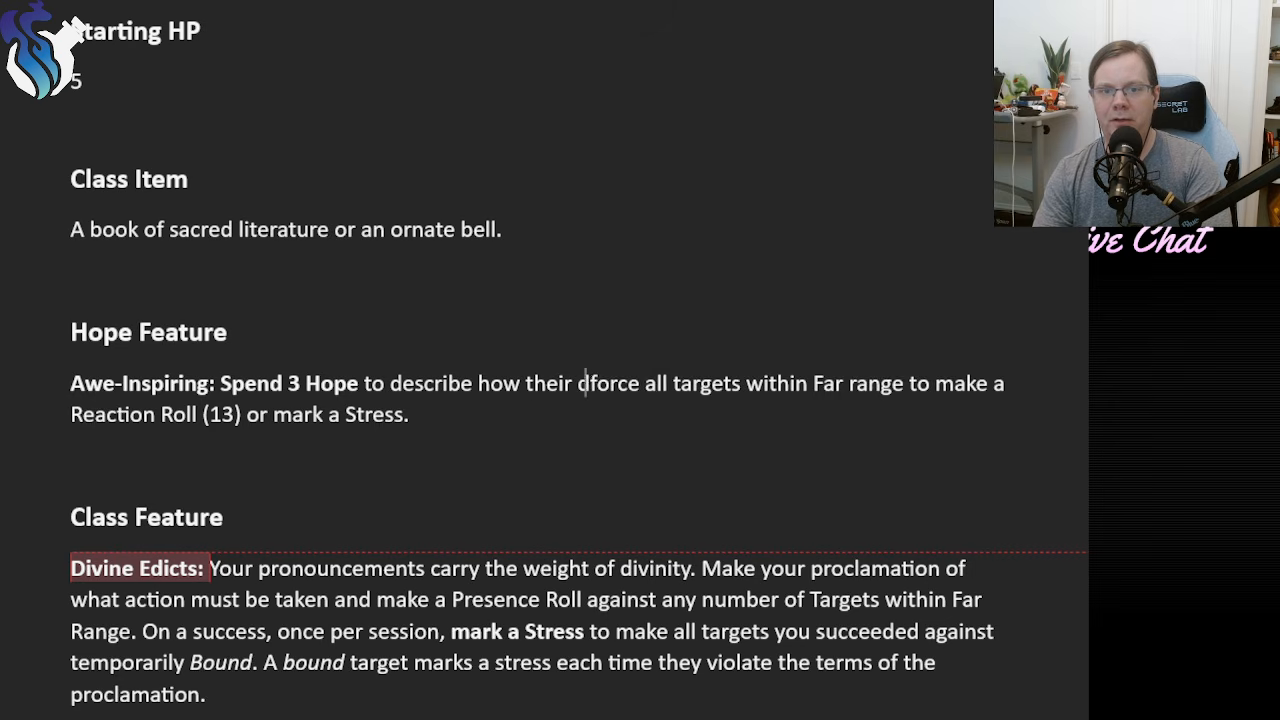
{"action": "type", "text": " manifests "}
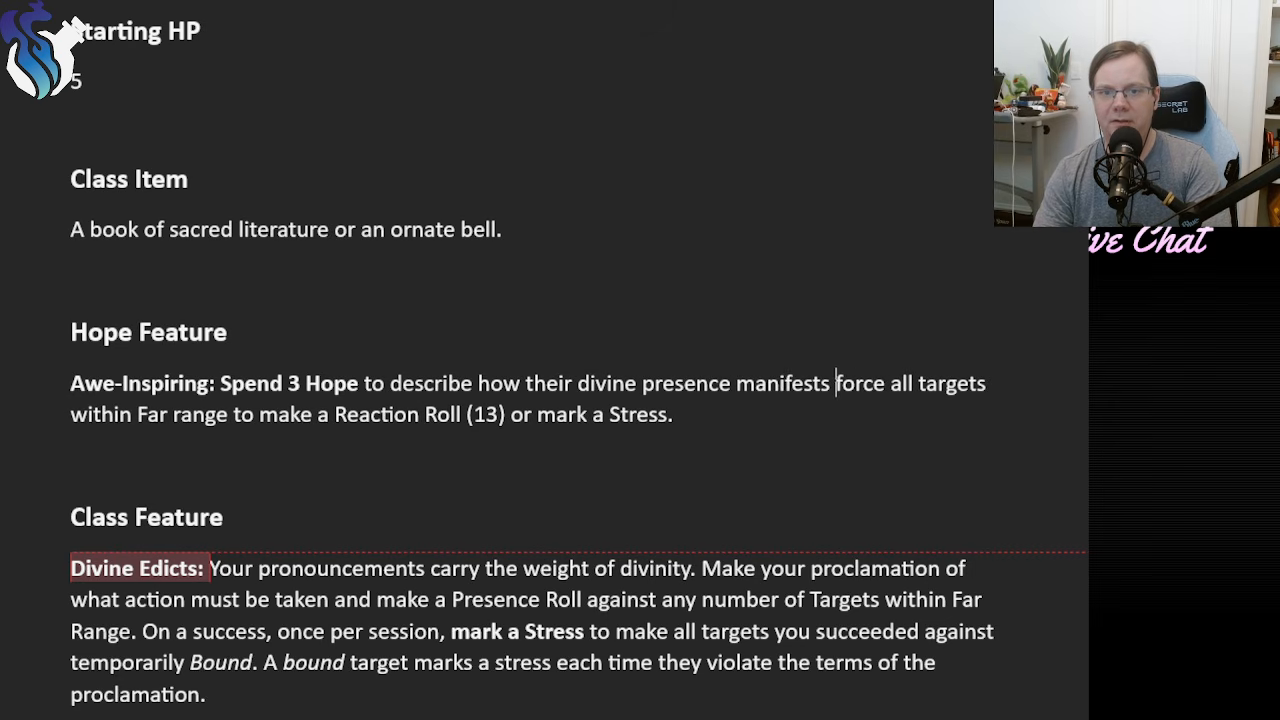
{"action": "type", "text": "and"}
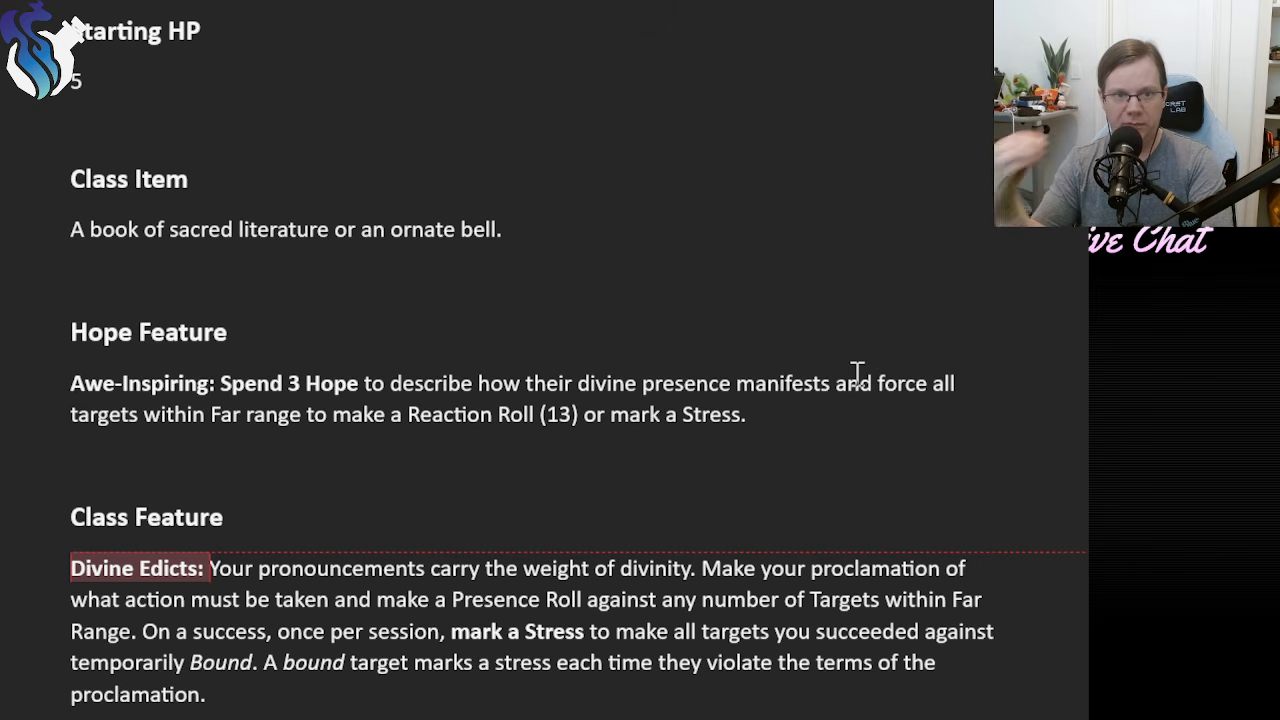
Select the whole Awe-Inspiring paragraph to read through its wording.
{"action": "left_click_drag", "start_coordinate": [762, 428], "coordinate": [38, 422]}
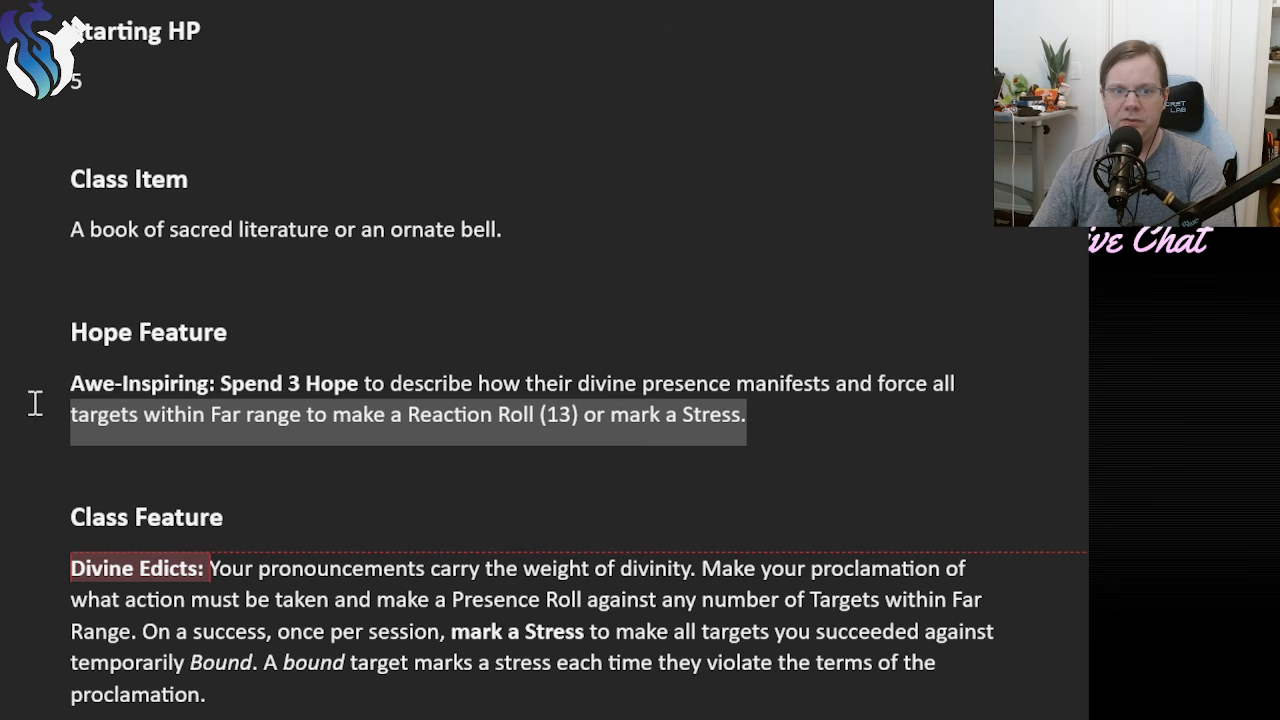
{"action": "left_click", "coordinate": [837, 430]}
{"action": "left_click_drag", "start_coordinate": [789, 420], "coordinate": [54, 383]}
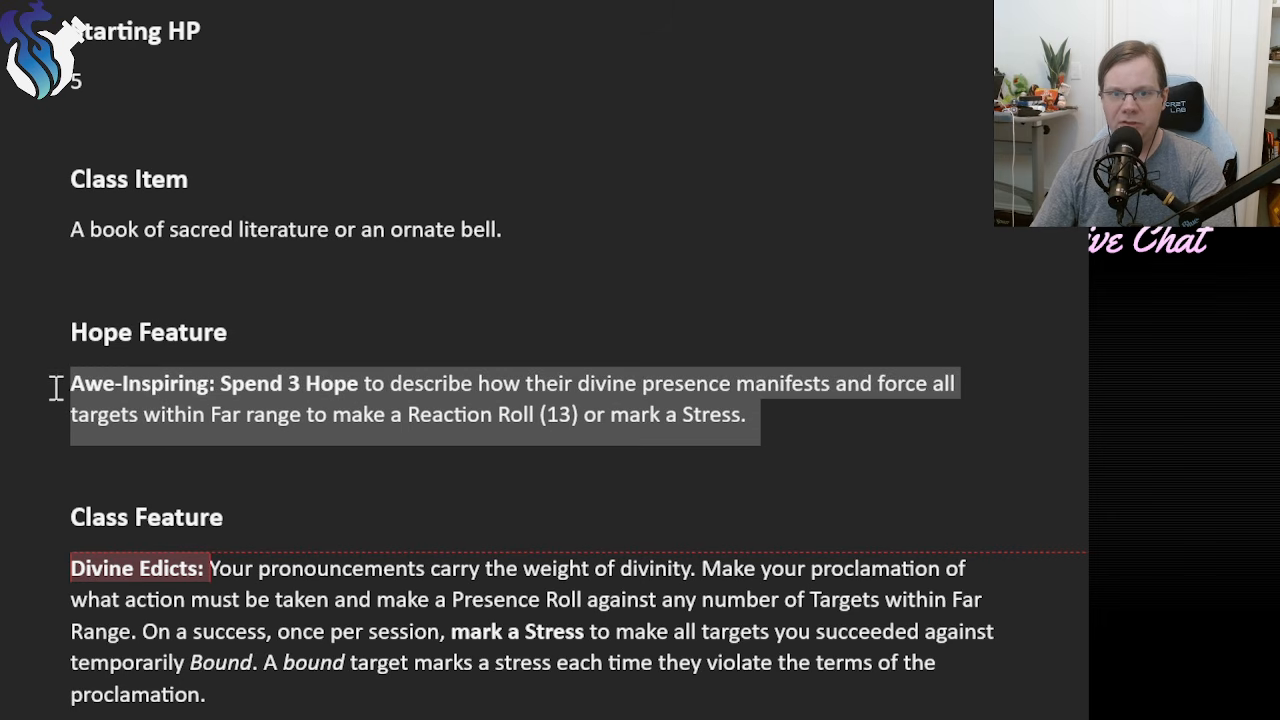
Lowercase the first letter of "Targets" in "any number of Targets within Far Range" in the Divine Edicts description.
{"action": "left_click", "coordinate": [915, 436]}
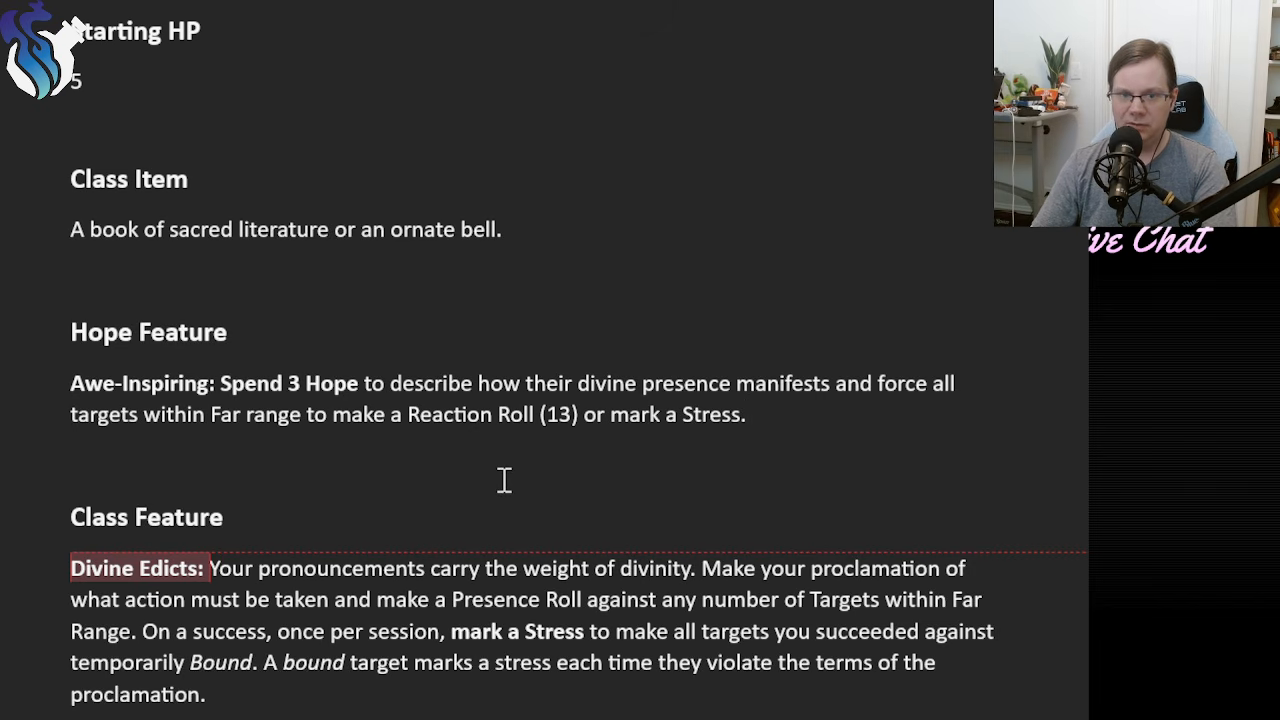
{"action": "scroll", "coordinate": [503, 466], "scroll_direction": "down", "scroll_amount": 2}
{"action": "scroll", "coordinate": [506, 467], "scroll_direction": "down", "scroll_amount": 2}
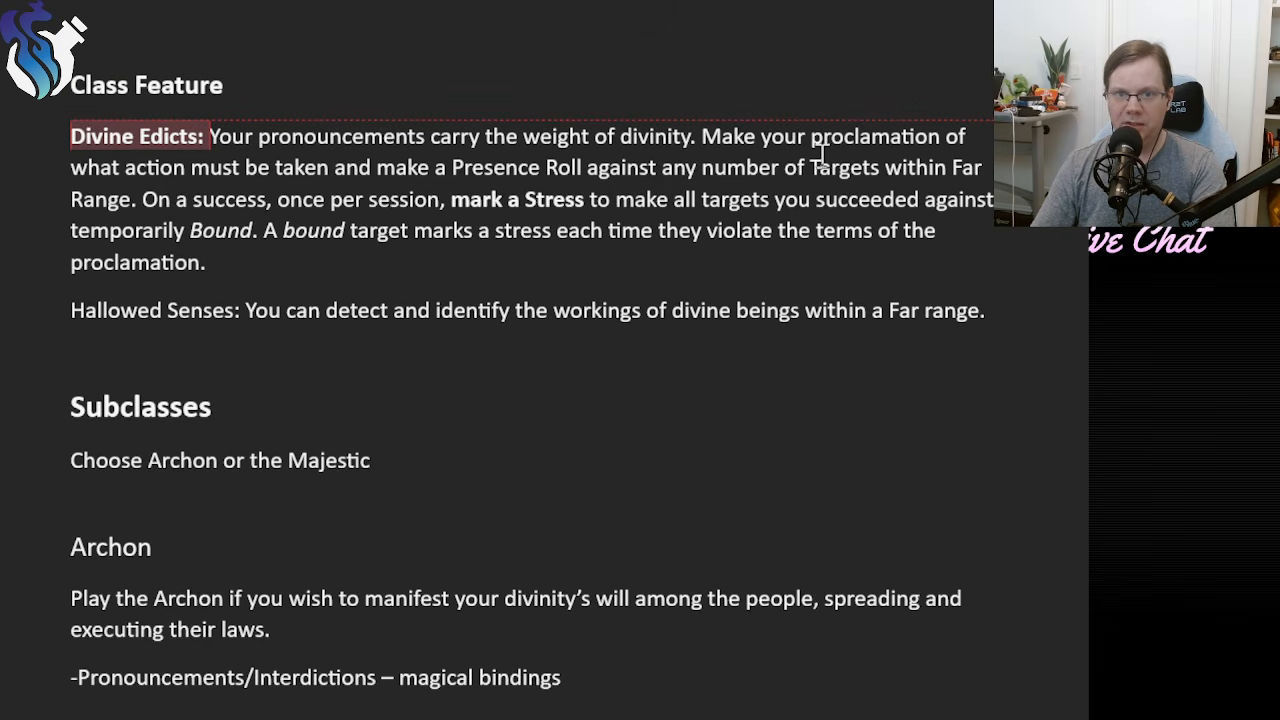
{"action": "left_click", "coordinate": [819, 167]}
{"action": "key", "text": "BackSpace"}
{"action": "type", "text": "t"}
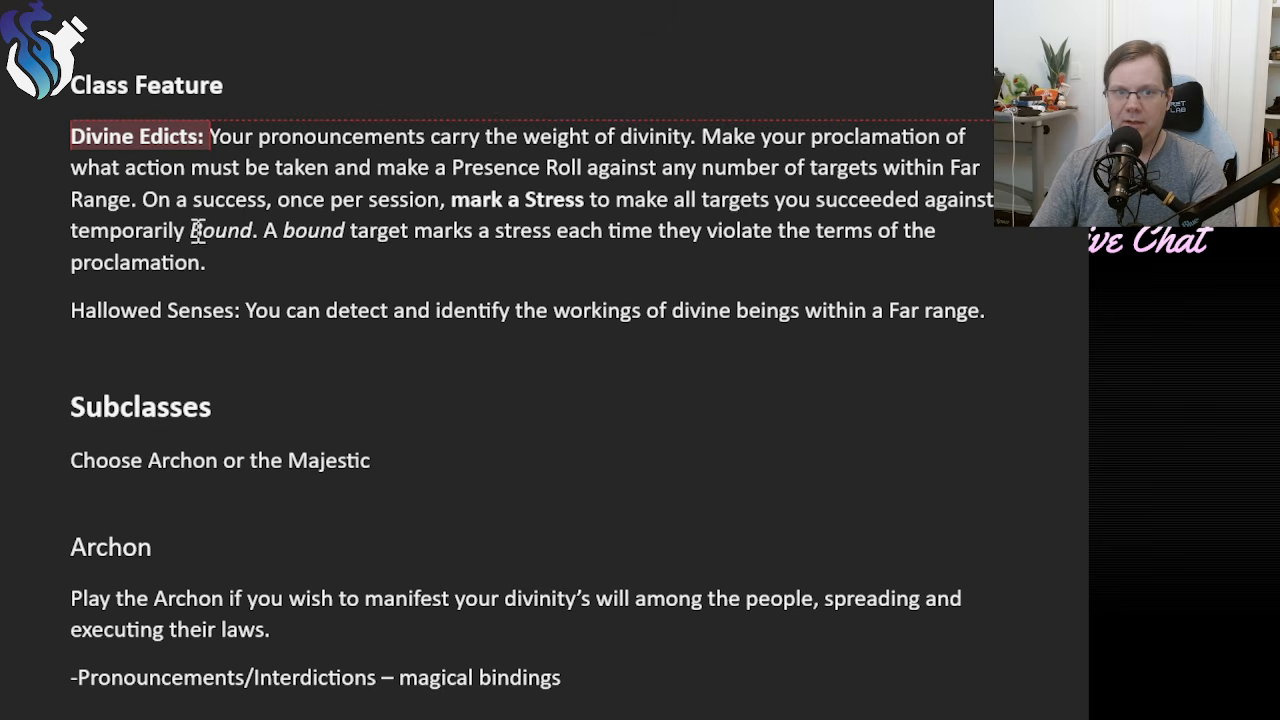
Reread the end of the Divine Edicts description, from "On a success" to "the terms of the proclamation.".
{"action": "left_click_drag", "start_coordinate": [196, 231], "coordinate": [217, 258]}
{"action": "left_click_drag", "start_coordinate": [361, 272], "coordinate": [148, 207]}
{"action": "left_click_drag", "start_coordinate": [311, 276], "coordinate": [144, 210]}
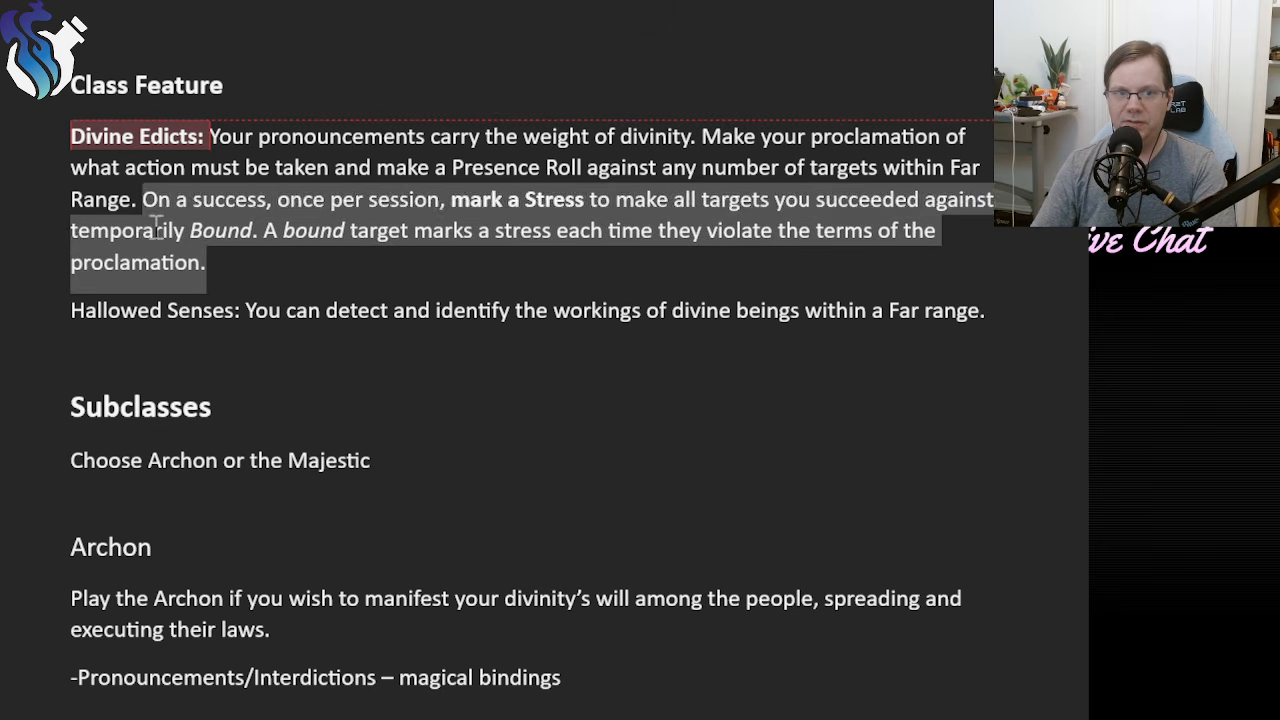
{"action": "left_click", "coordinate": [310, 270]}
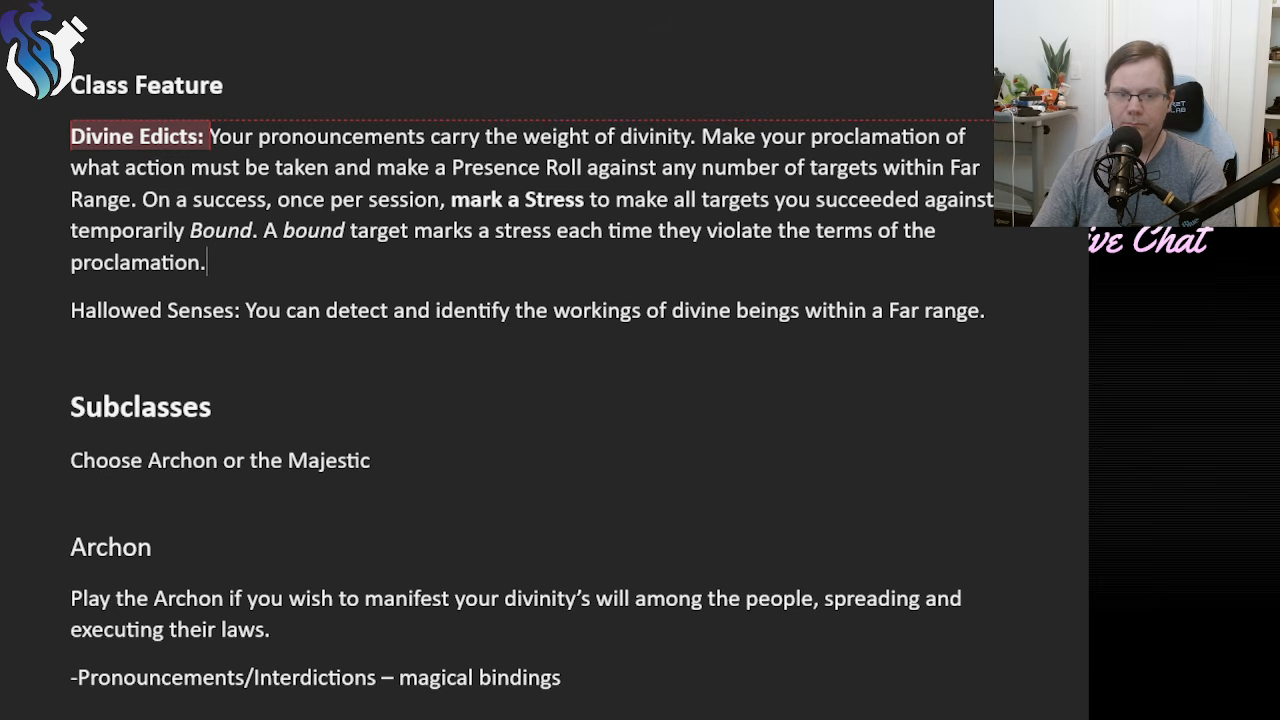
Bold "Divine Edicts" in the Archon's Divine Arbiter foundation feature and reread that line.
{"action": "scroll", "coordinate": [360, 537], "scroll_direction": "down", "scroll_amount": 1}
{"action": "scroll", "coordinate": [529, 536], "scroll_direction": "down", "scroll_amount": 2}
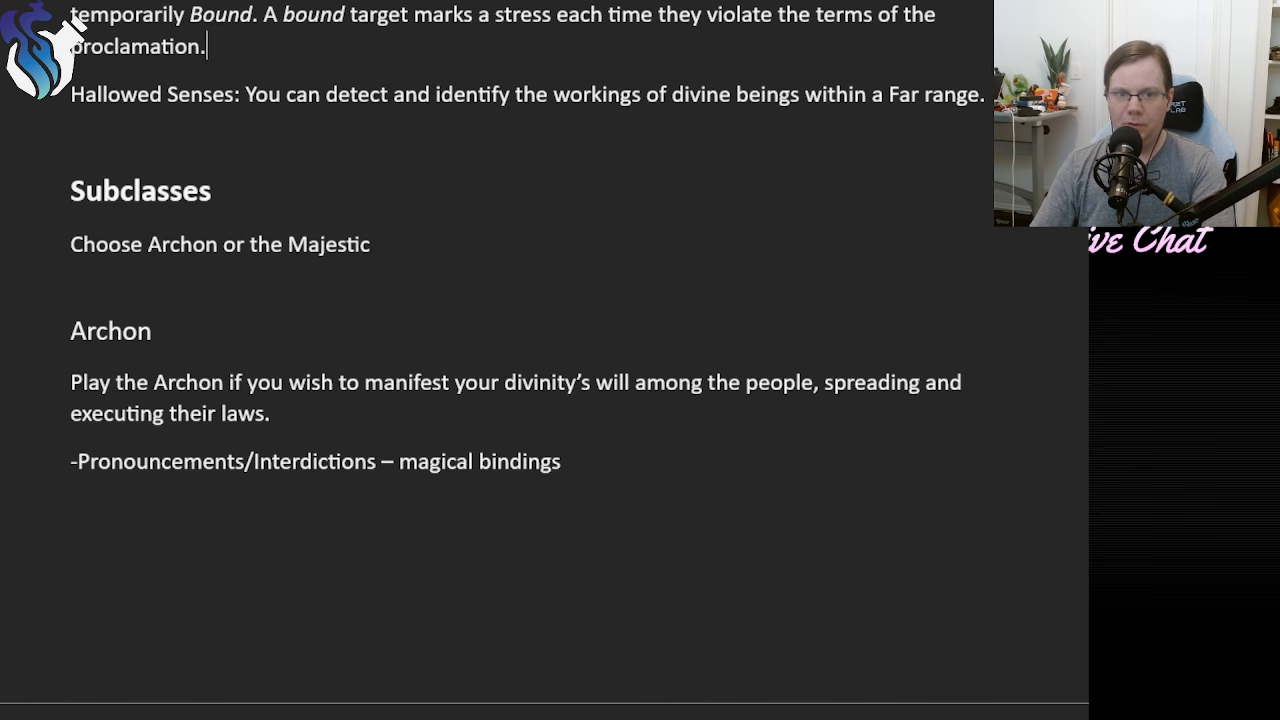
{"action": "left_click", "coordinate": [599, 461]}
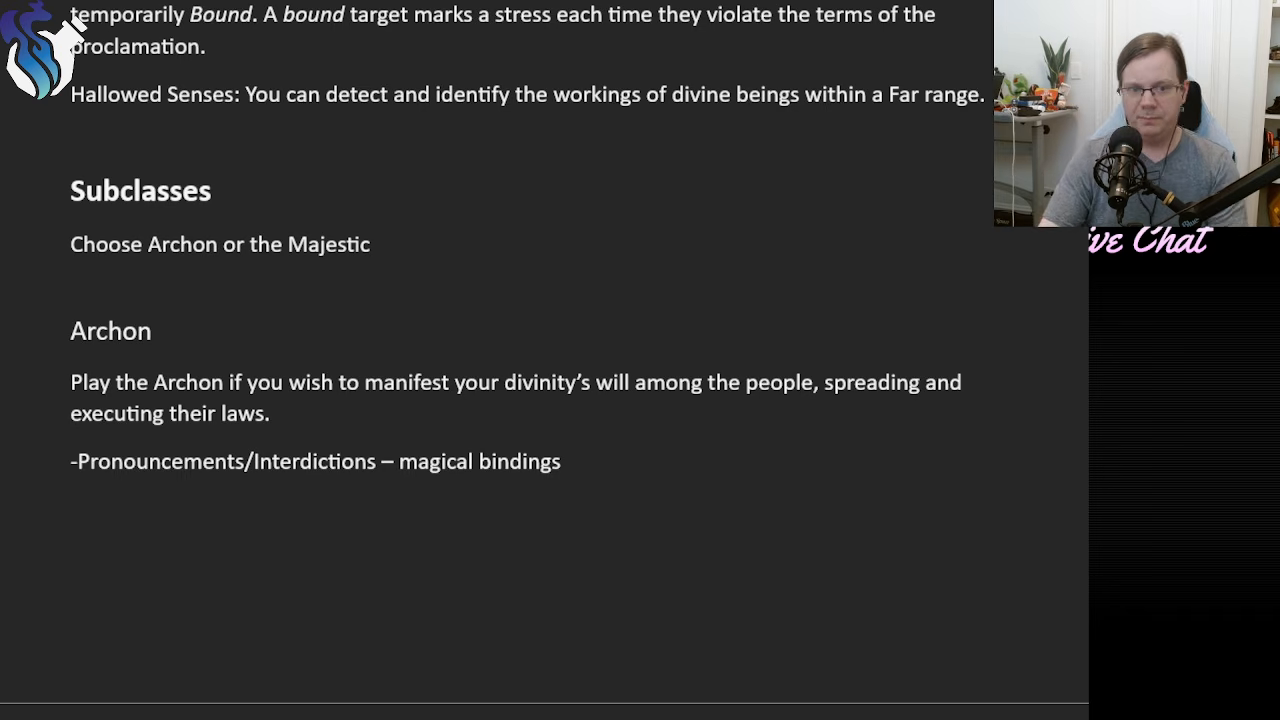
{"action": "scroll", "coordinate": [545, 353], "scroll_direction": "down", "scroll_amount": 8}
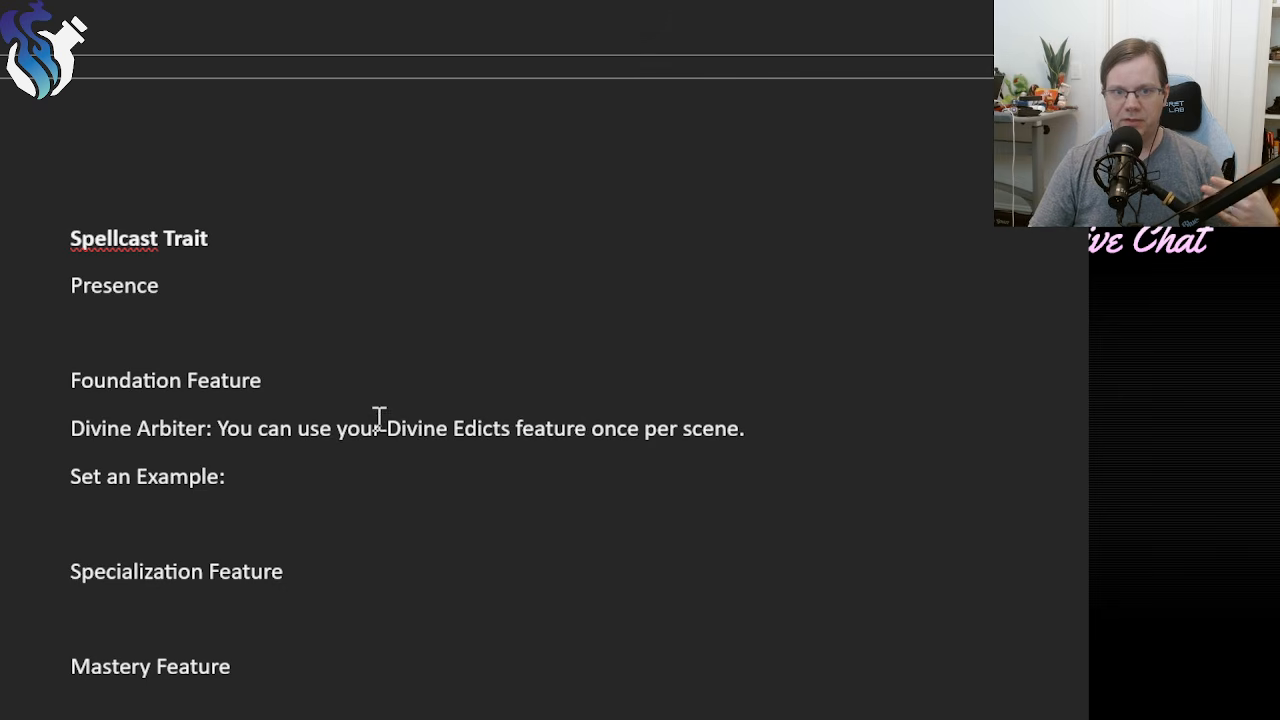
{"action": "left_click_drag", "start_coordinate": [387, 428], "coordinate": [491, 429]}
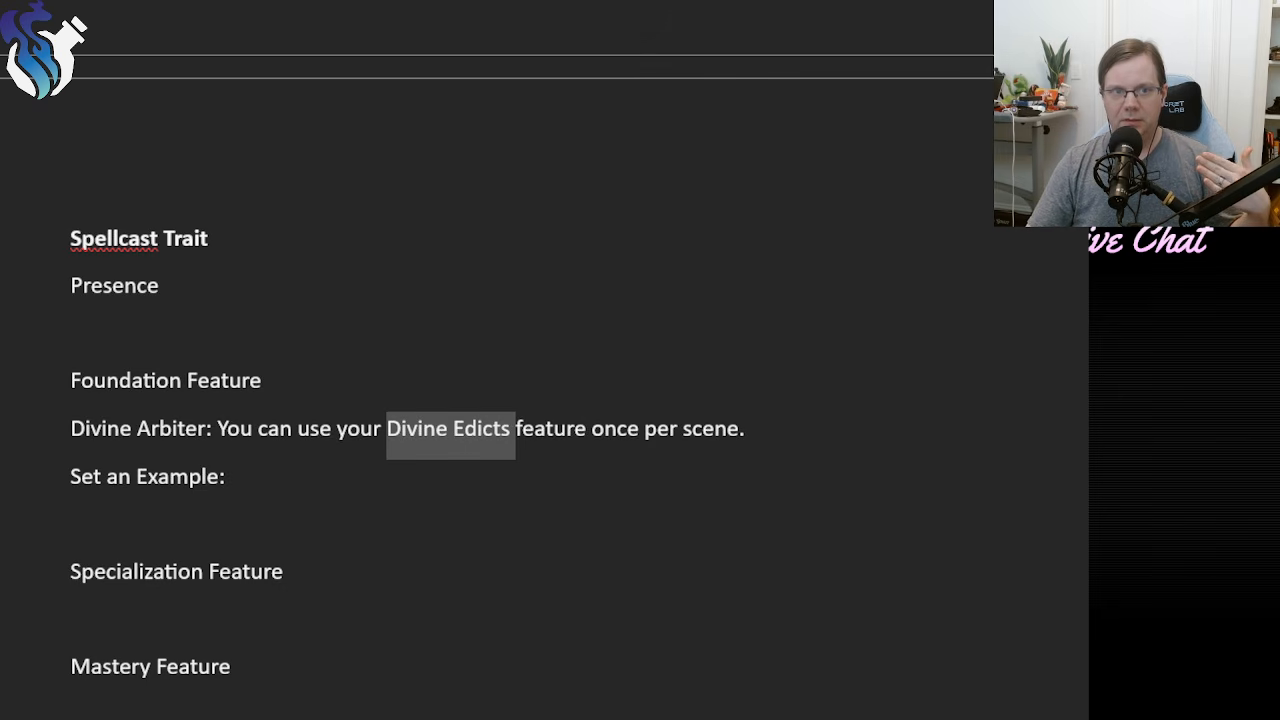
{"action": "key", "text": "ctrl+b"}
{"action": "left_click", "coordinate": [305, 480]}
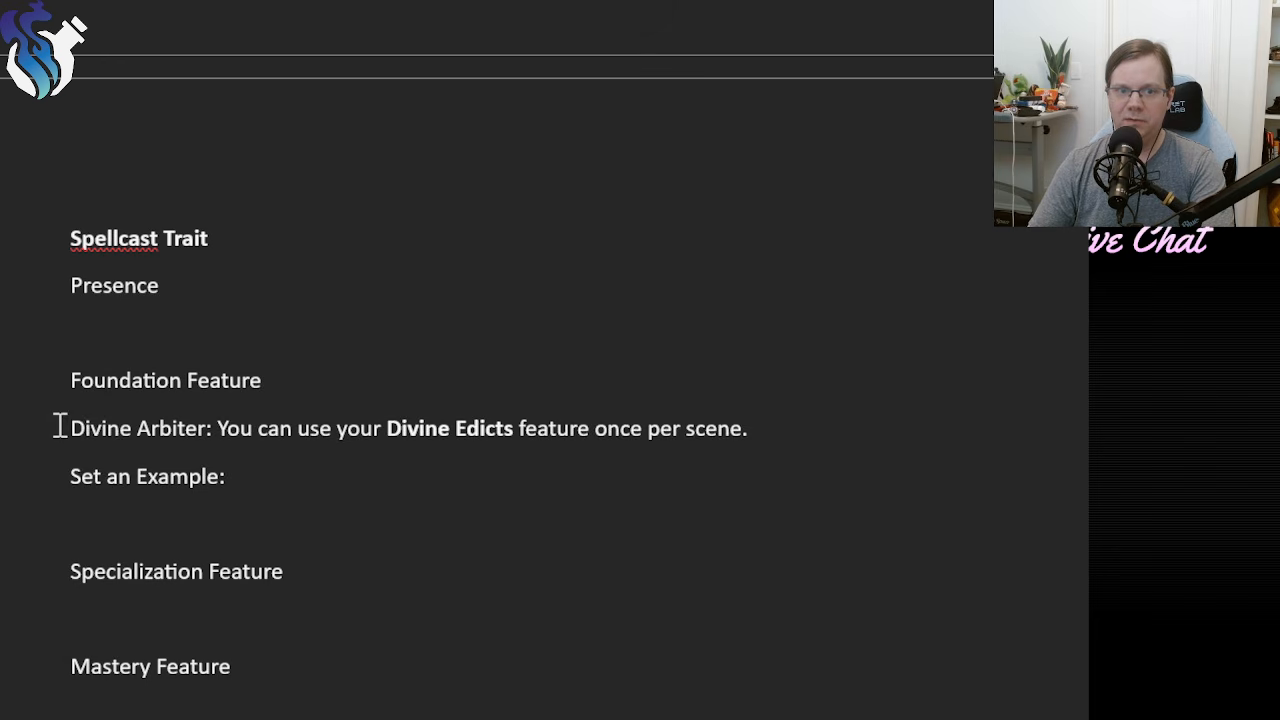
{"action": "left_click_drag", "start_coordinate": [57, 426], "coordinate": [752, 428]}
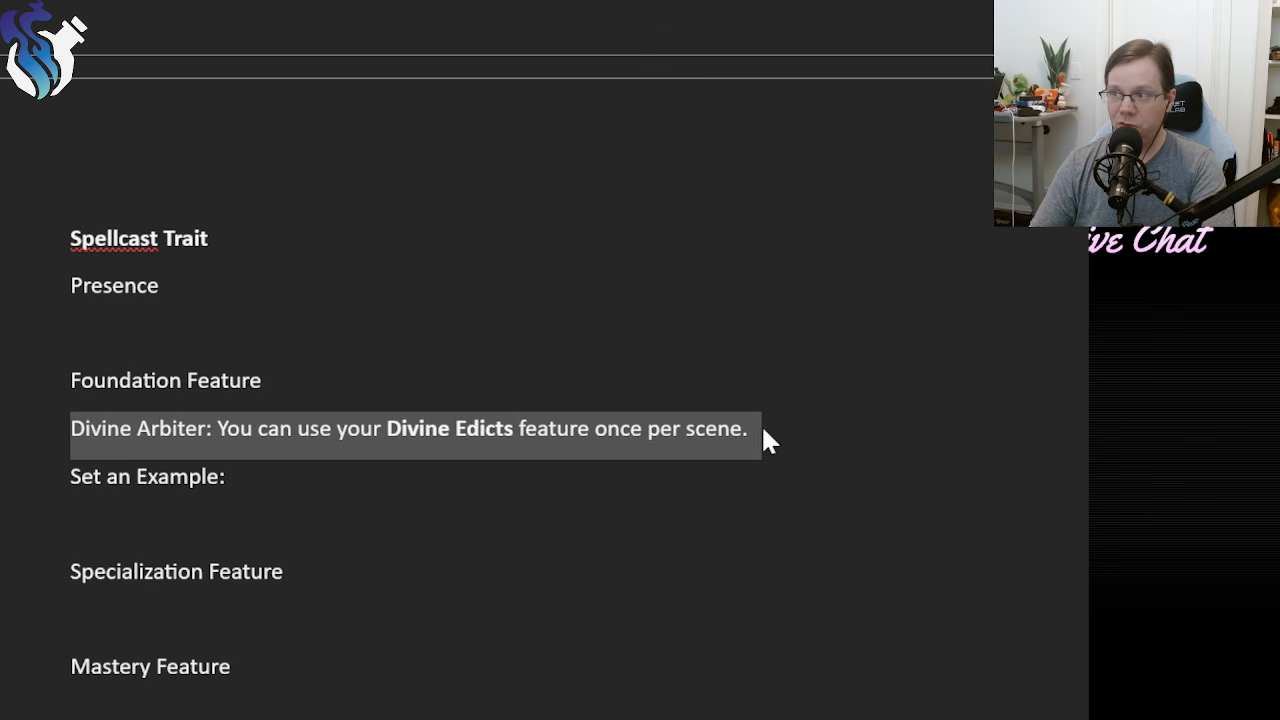
{"action": "left_click", "coordinate": [763, 432]}
Begin the Set an Example description with "When you lead a group of people in pursuit of your god's dictates or tenets,".
{"action": "left_click", "coordinate": [316, 466]}
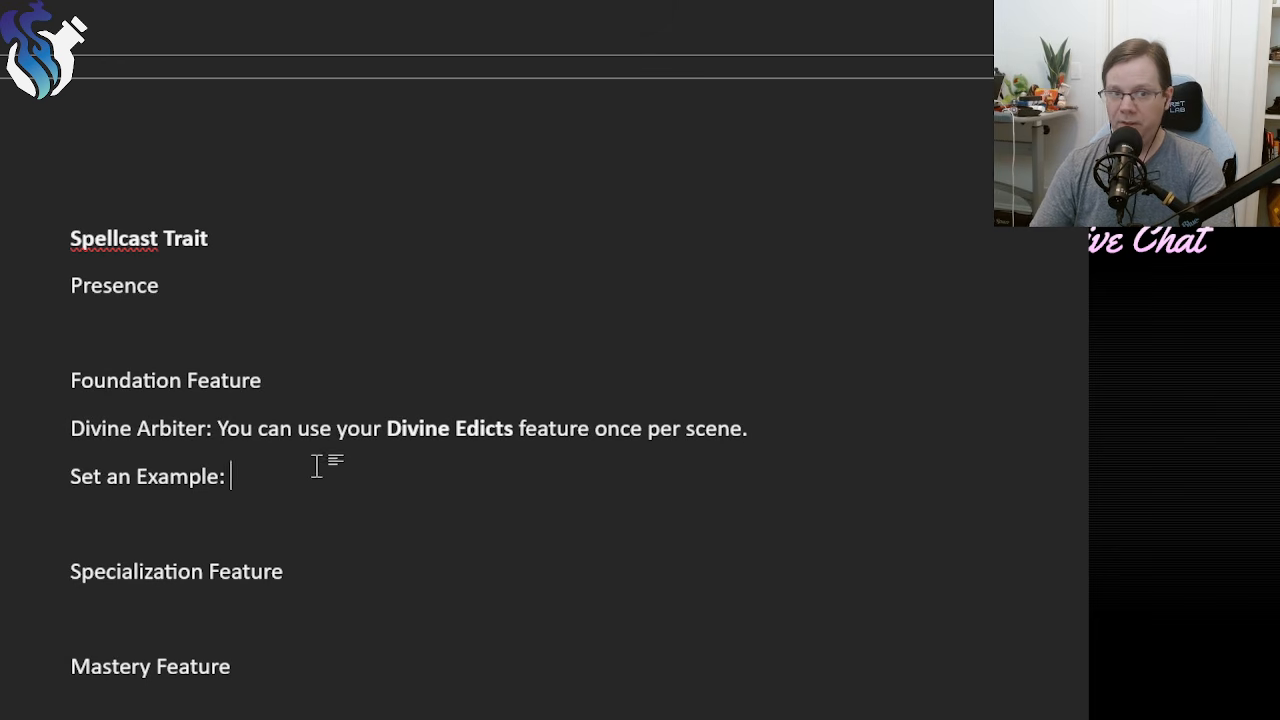
{"action": "type", "text": "W"}
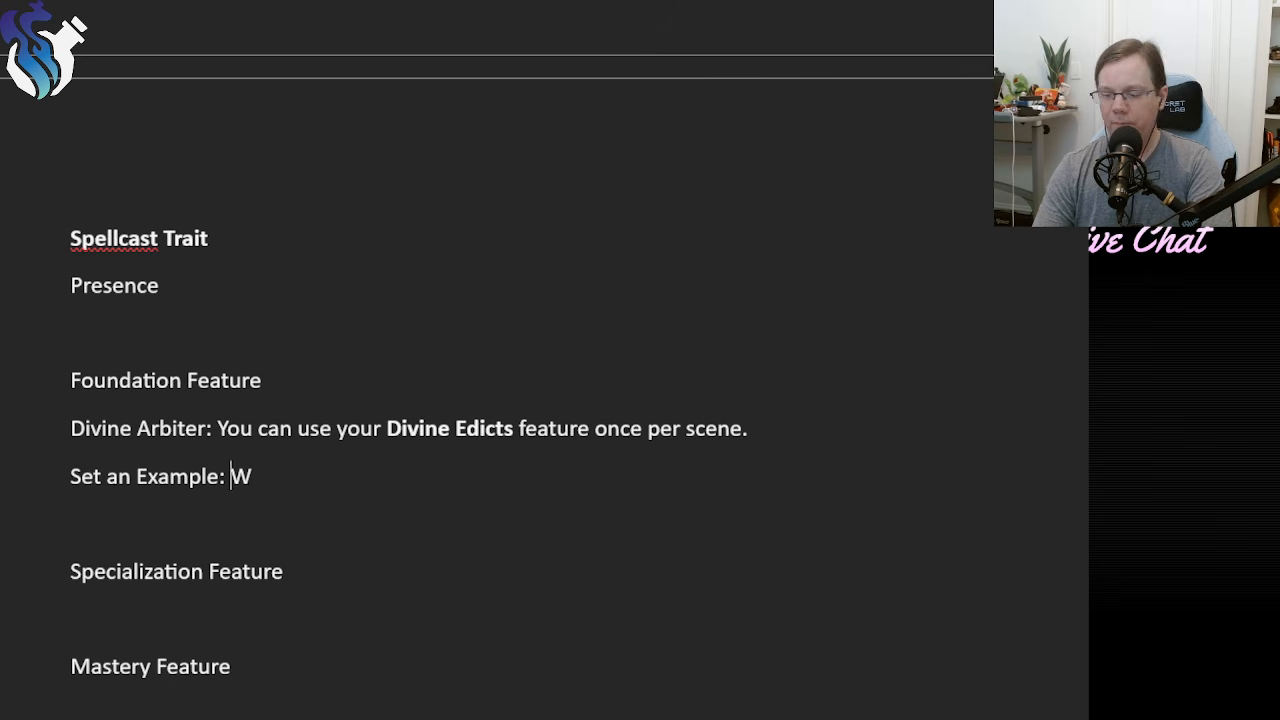
{"action": "type", "text": "hen you lead "}
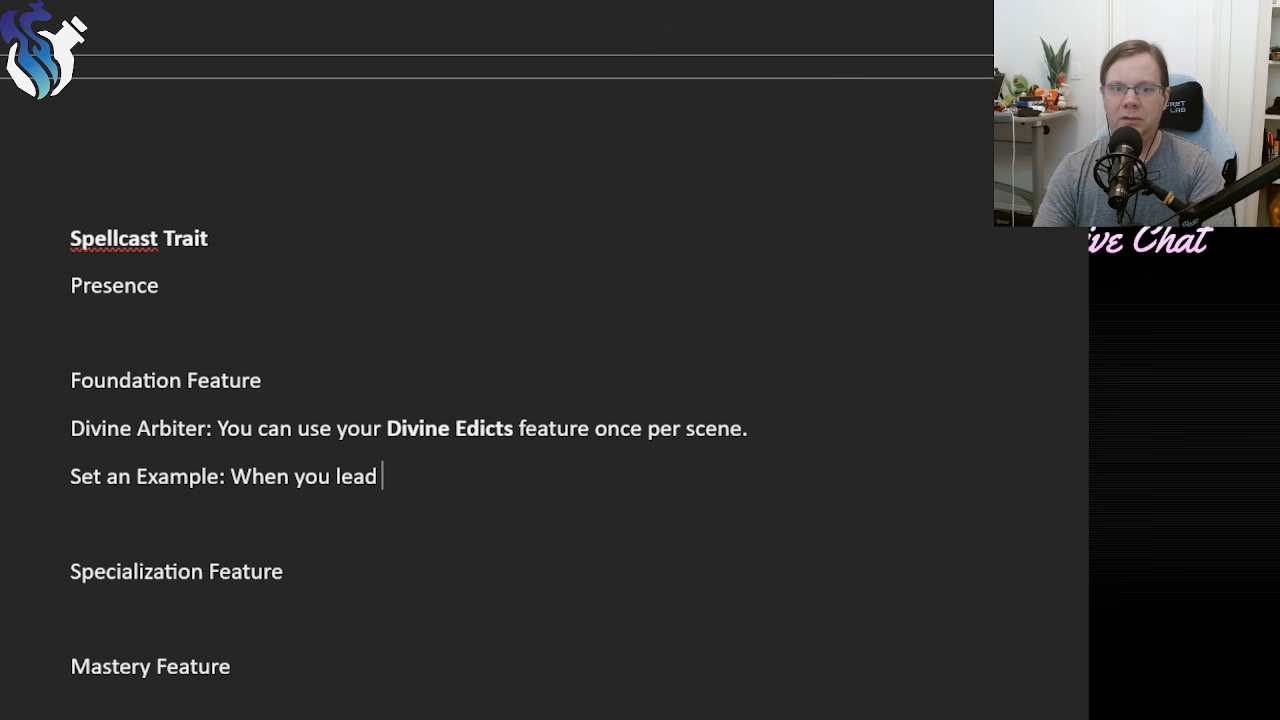
{"action": "type", "text": "a group of peo"}
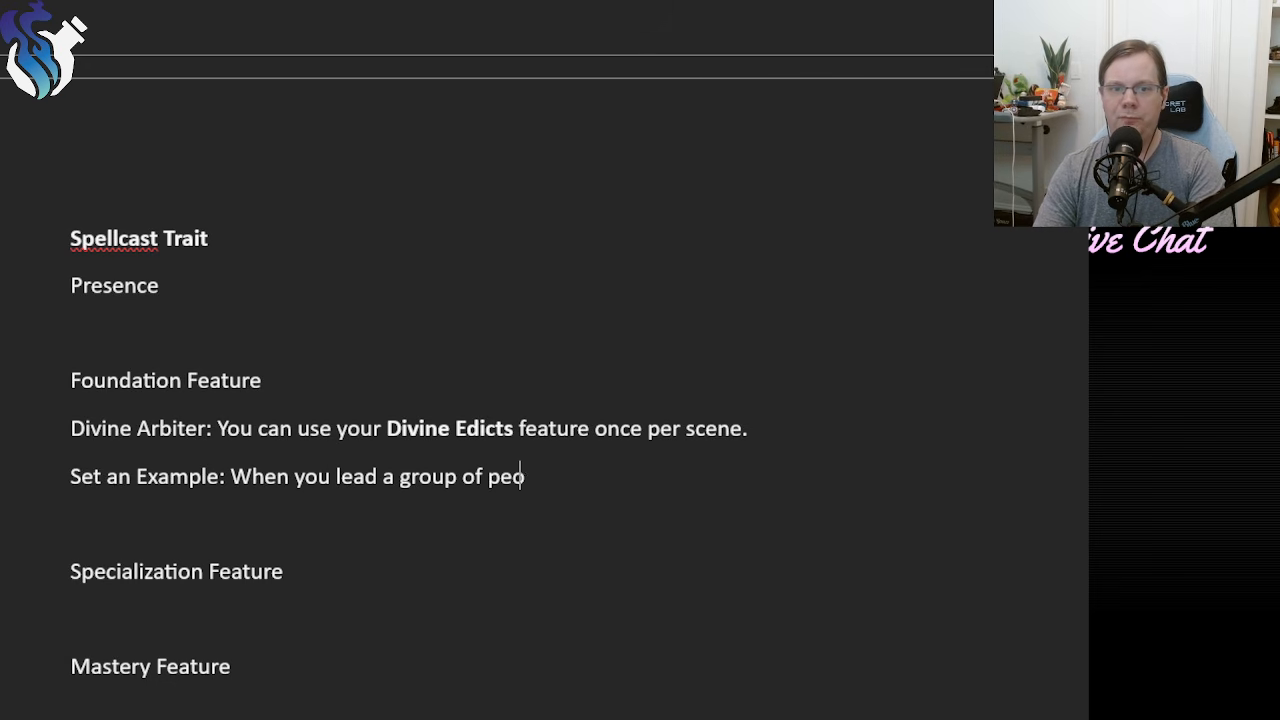
{"action": "type", "text": "ple in purs"}
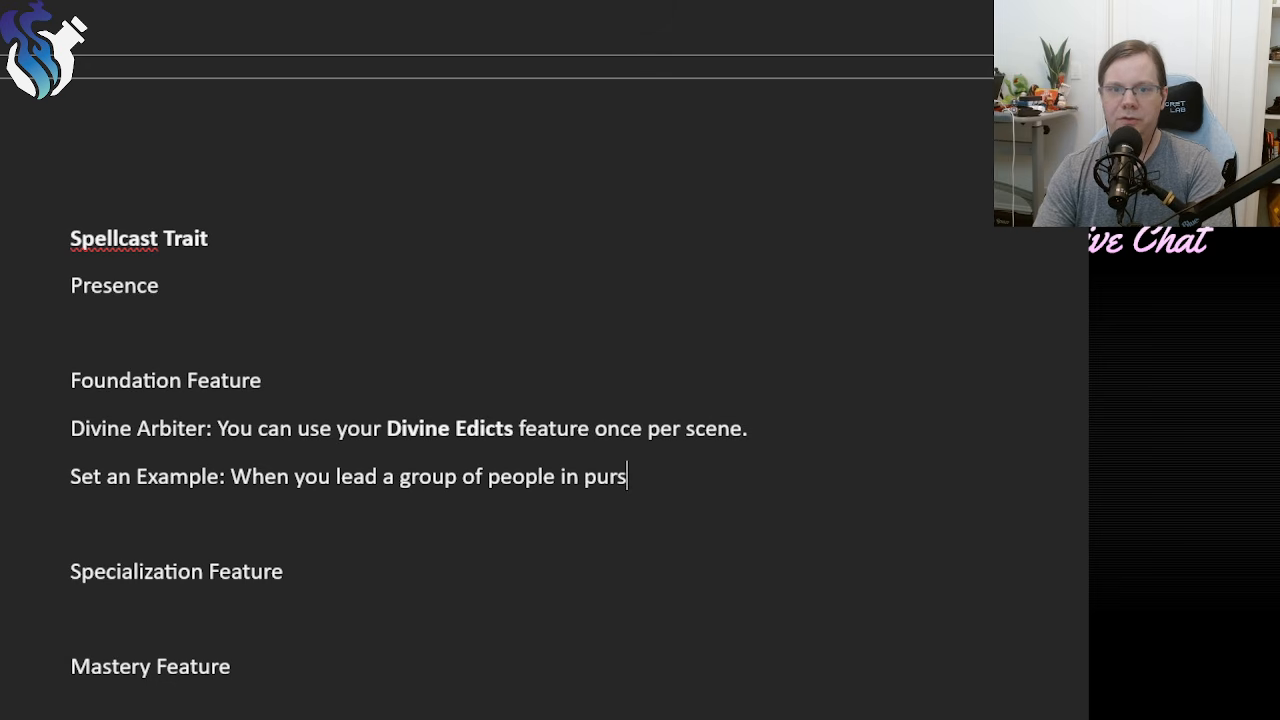
{"action": "type", "text": "uit of your go"}
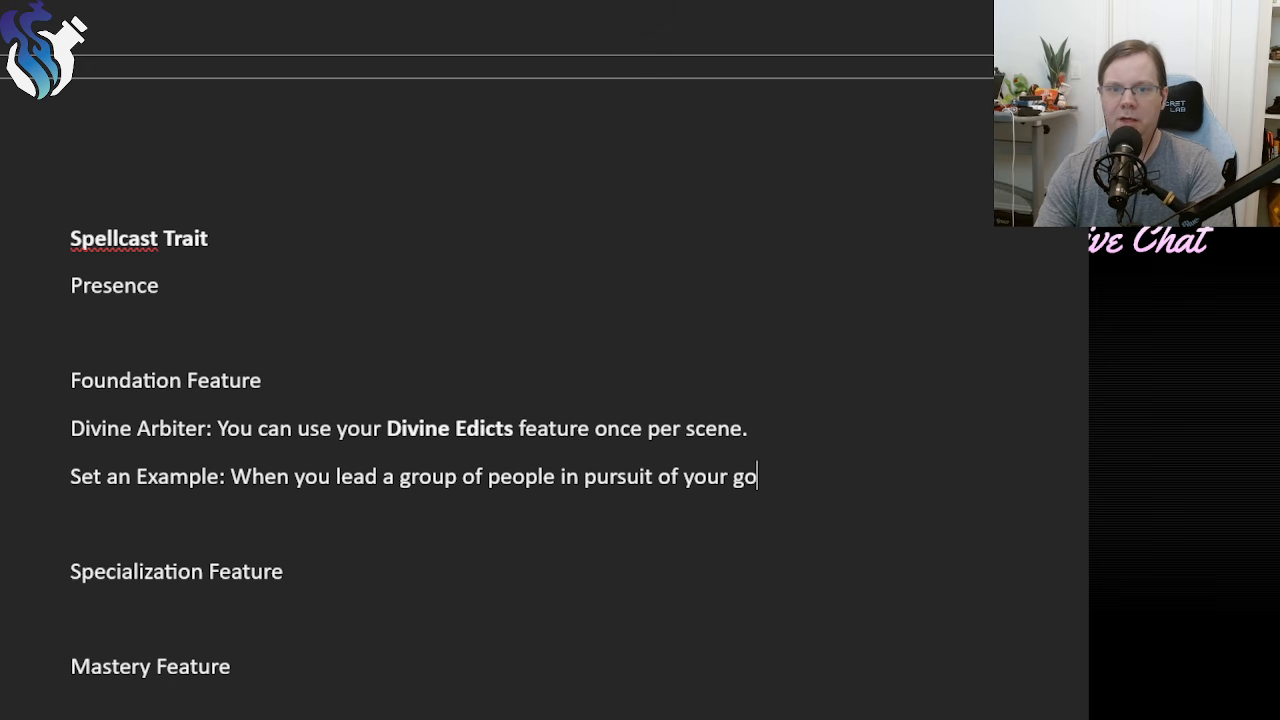
{"action": "type", "text": "d's "}
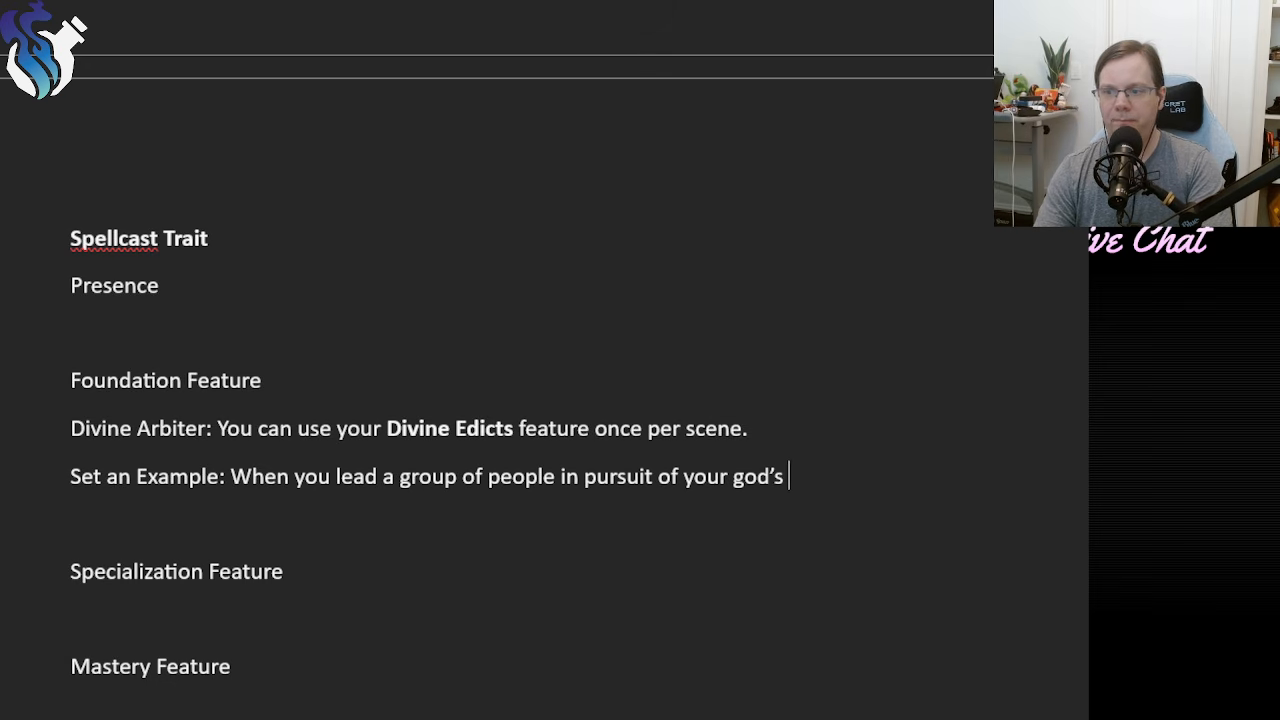
{"action": "type", "text": "dictates or"}
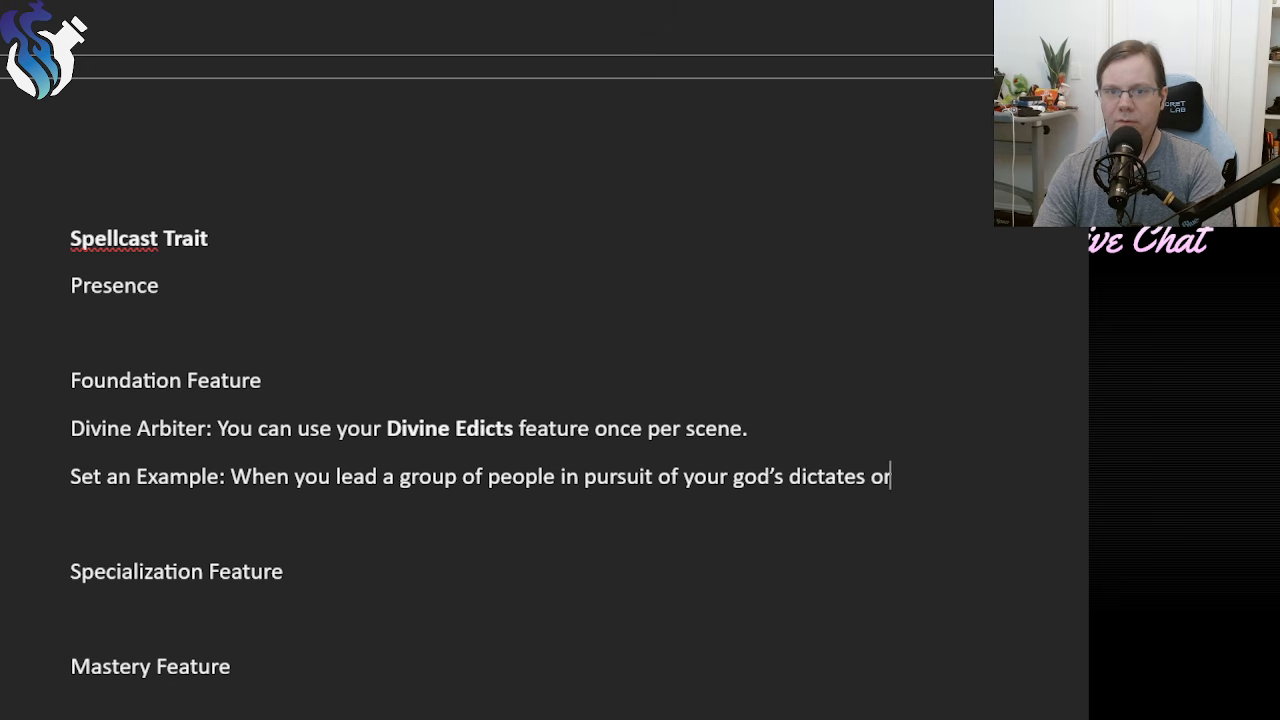
{"action": "type", "text": " tenets,"}
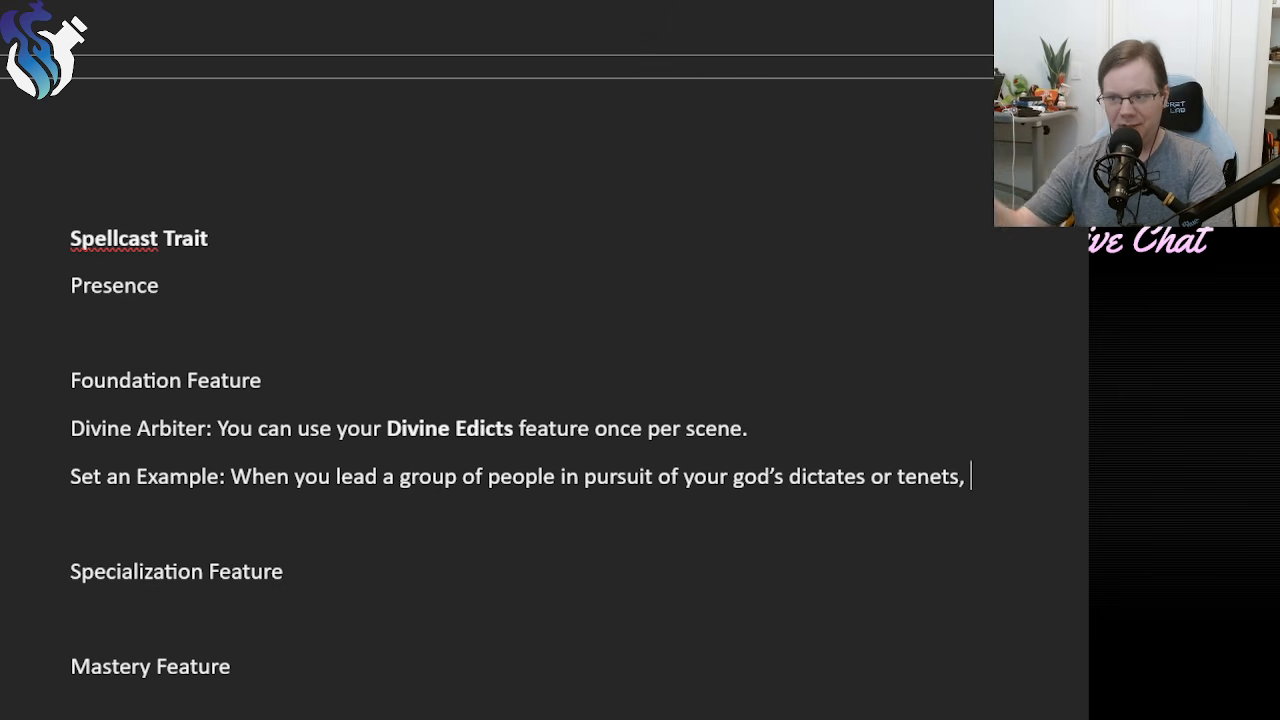
Continue the Set an Example description with "you may spend a Hope to add your tier to the result".
{"action": "type", "text": "you m"}
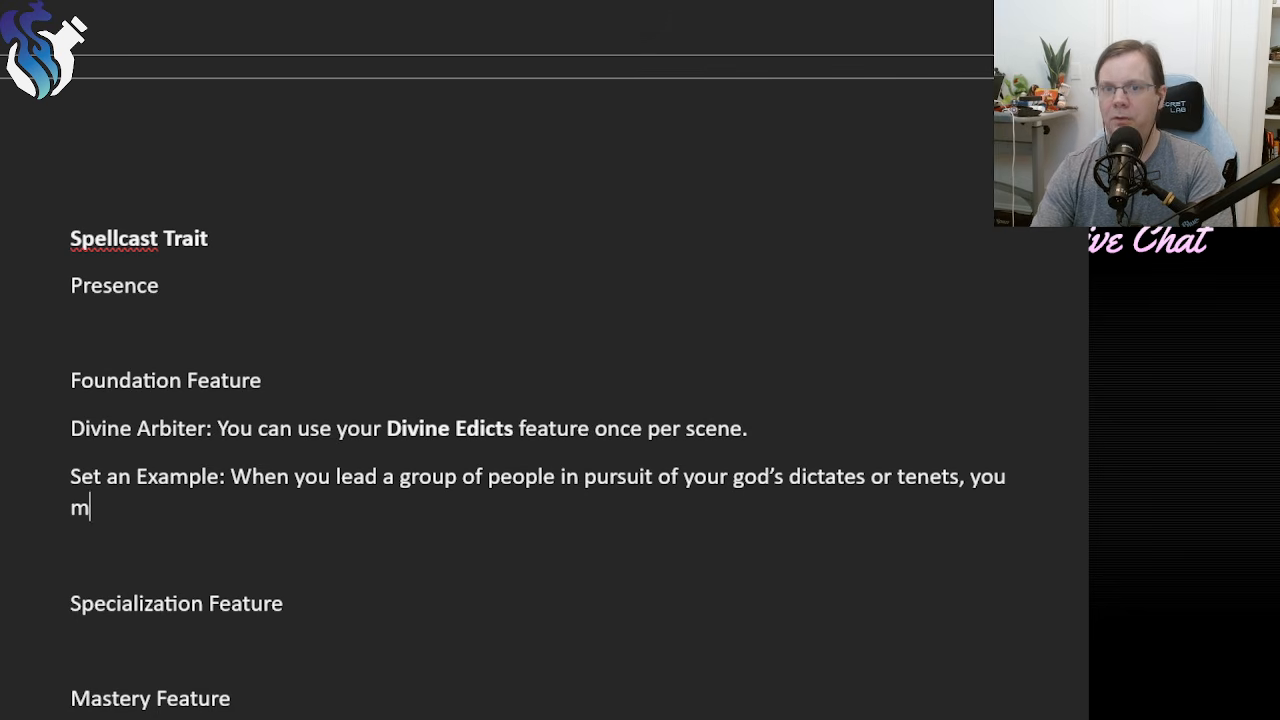
{"action": "type", "text": "ay sp"}
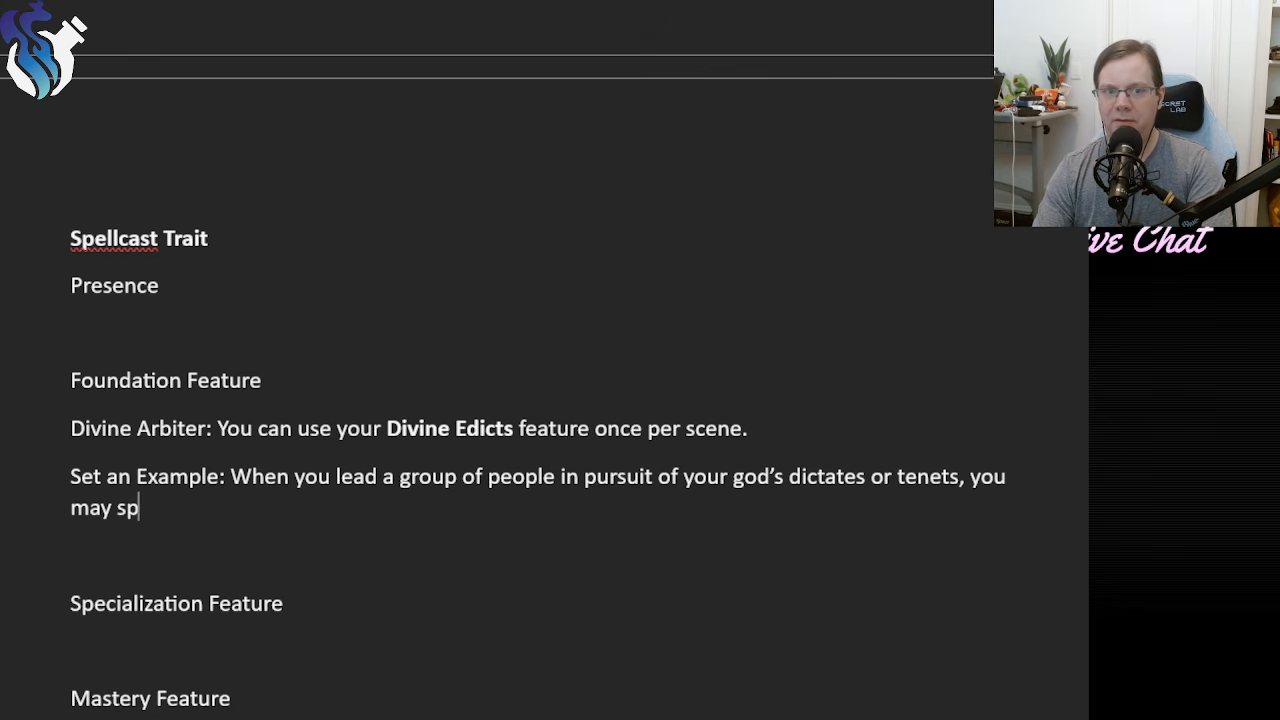
{"action": "type", "text": "end a Hope to"}
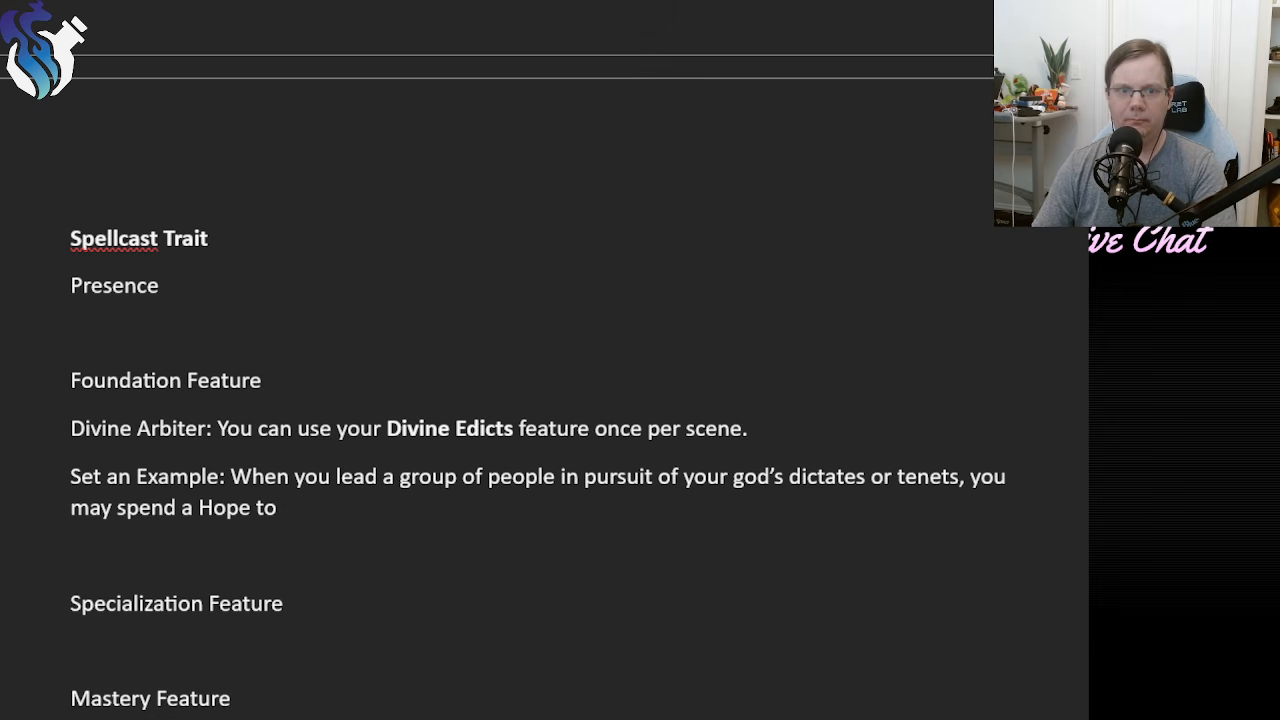
{"action": "type", "text": "add y"}
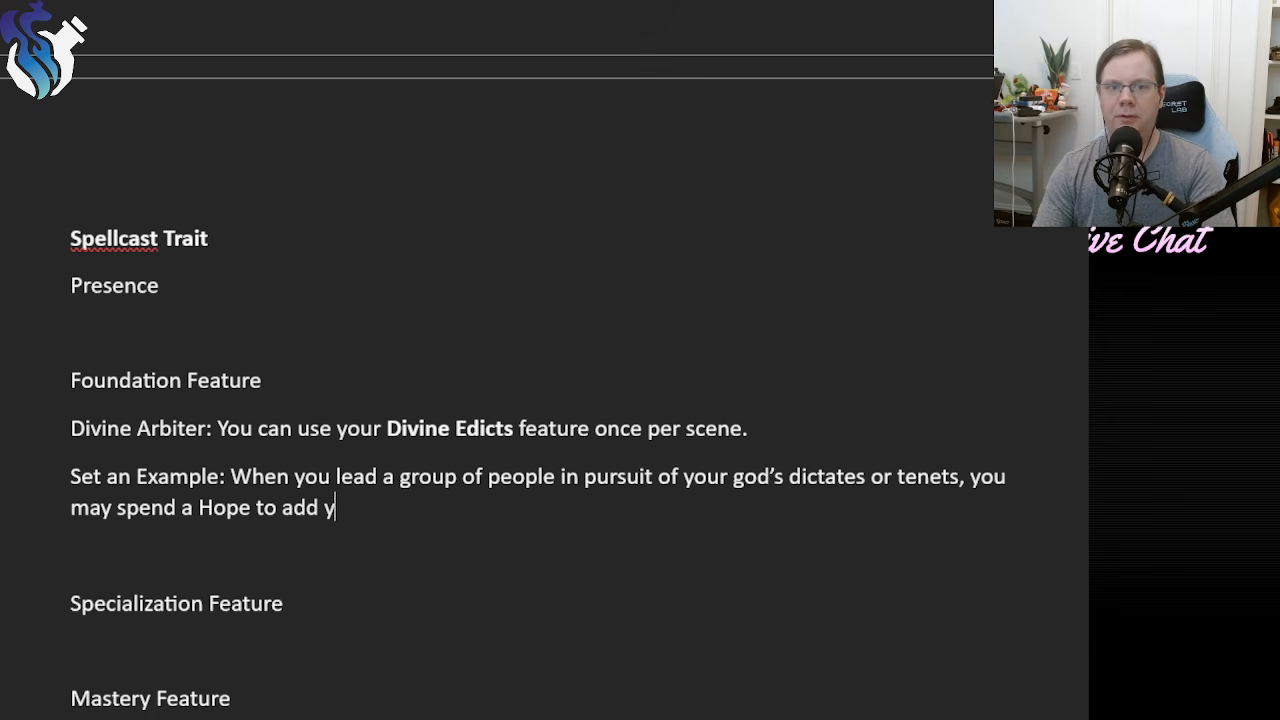
{"action": "type", "text": "our tier to the "}
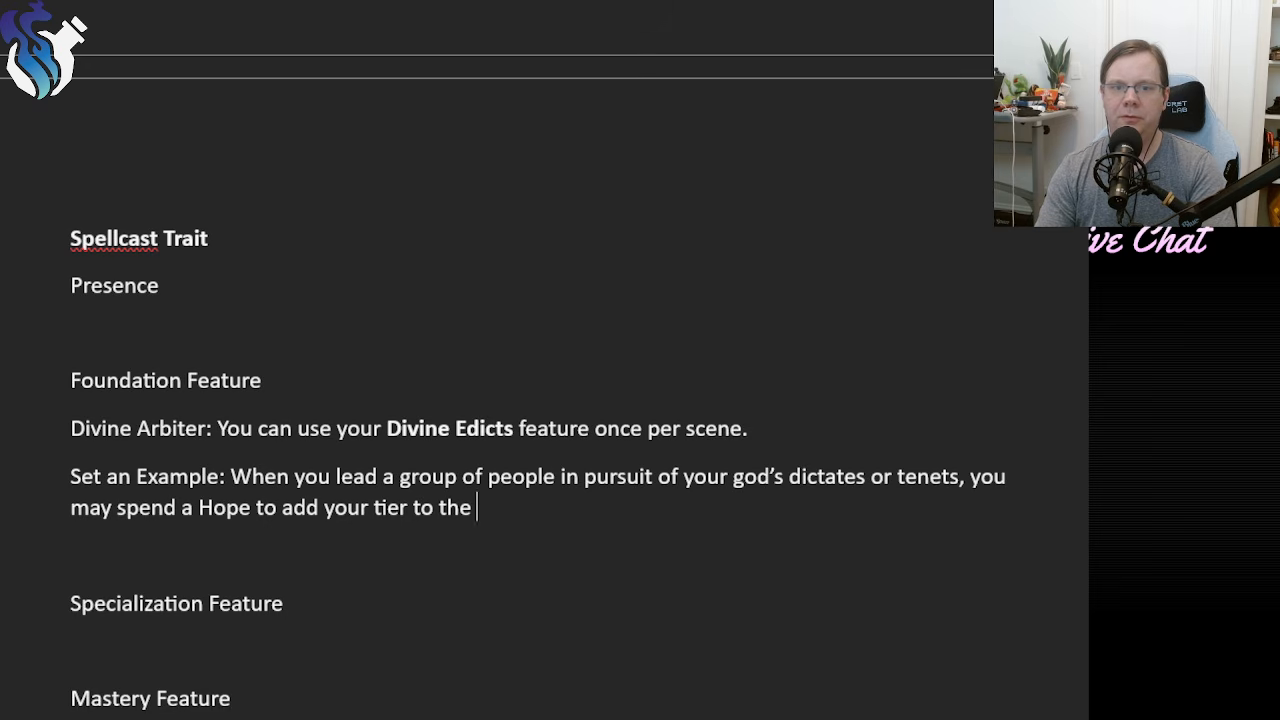
{"action": "type", "text": "result "}
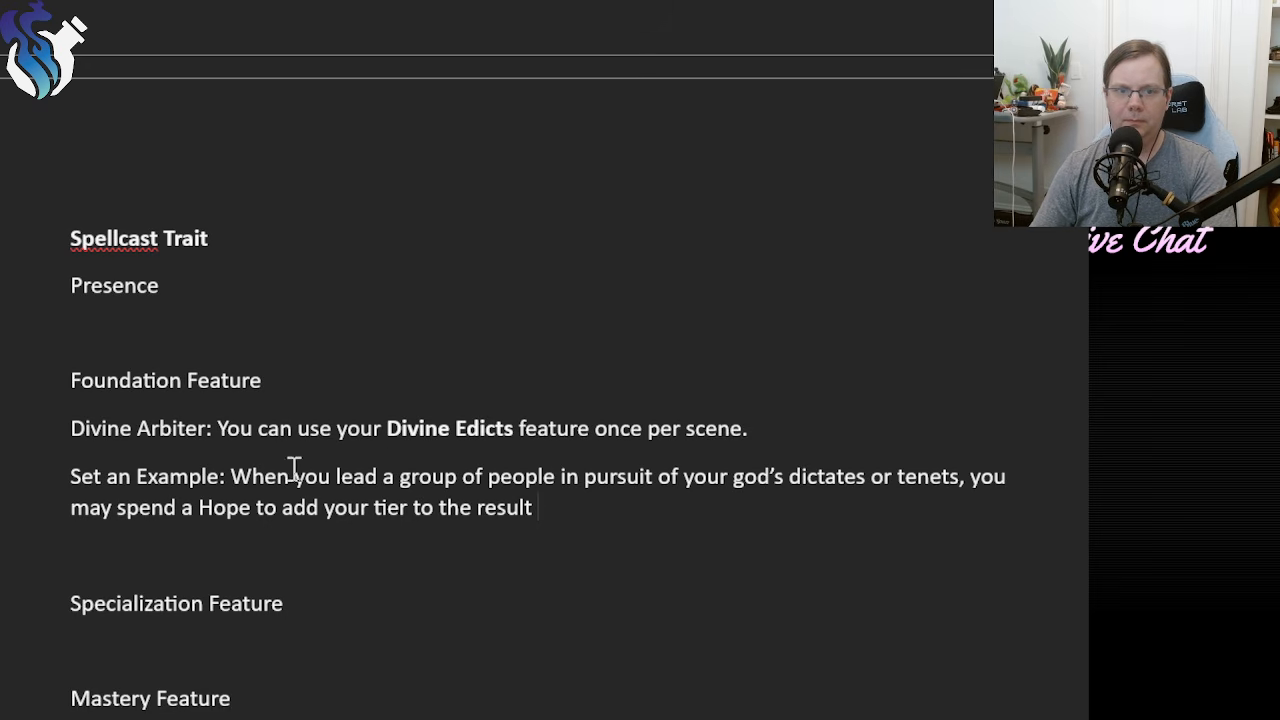
{"action": "type", "text": "af"}
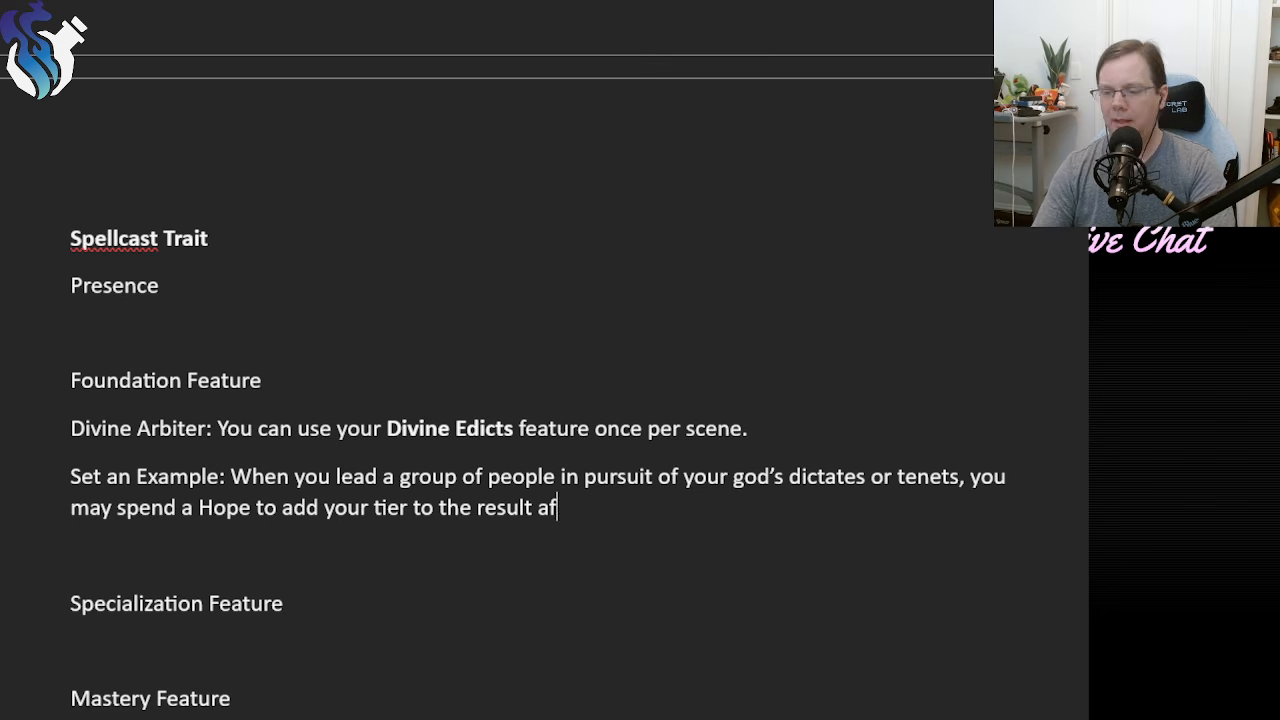
{"action": "type", "text": "ter the di"}
Finish the Set an Example sentence with "after rolling the dice but before the result is determined.".
{"action": "key", "text": "BackSpace"}
{"action": "key", "text": "BackSpace"}
{"action": "key", "text": "BackSpace"}
{"action": "key", "text": "BackSpace"}
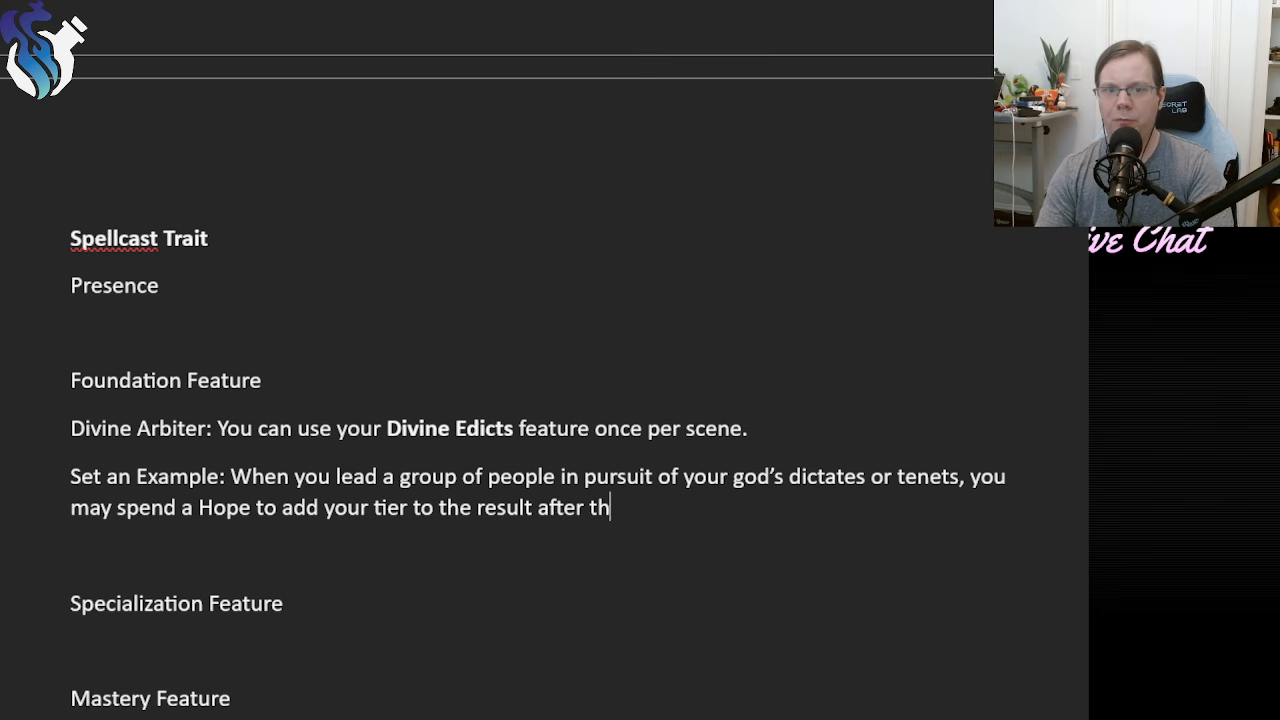
{"action": "key", "text": "BackSpace"}
{"action": "key", "text": "BackSpace"}
{"action": "type", "text": "rolling the dice b"}
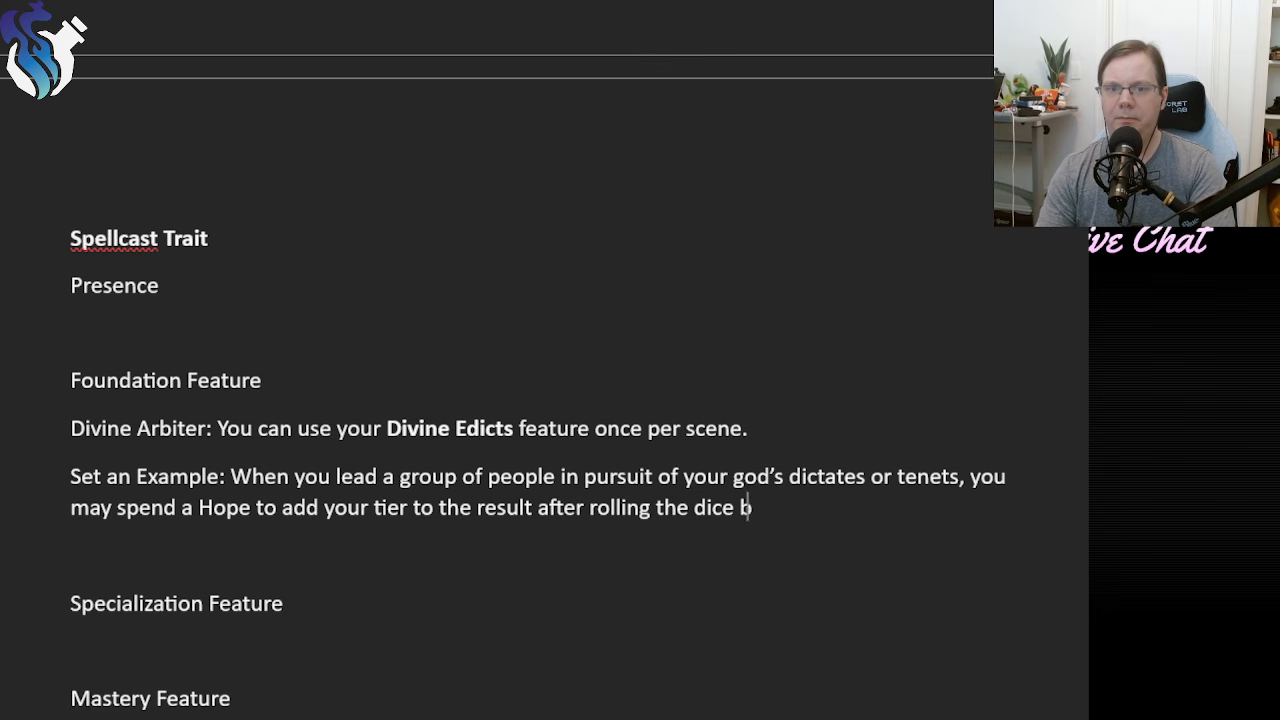
{"action": "type", "text": "ut before"}
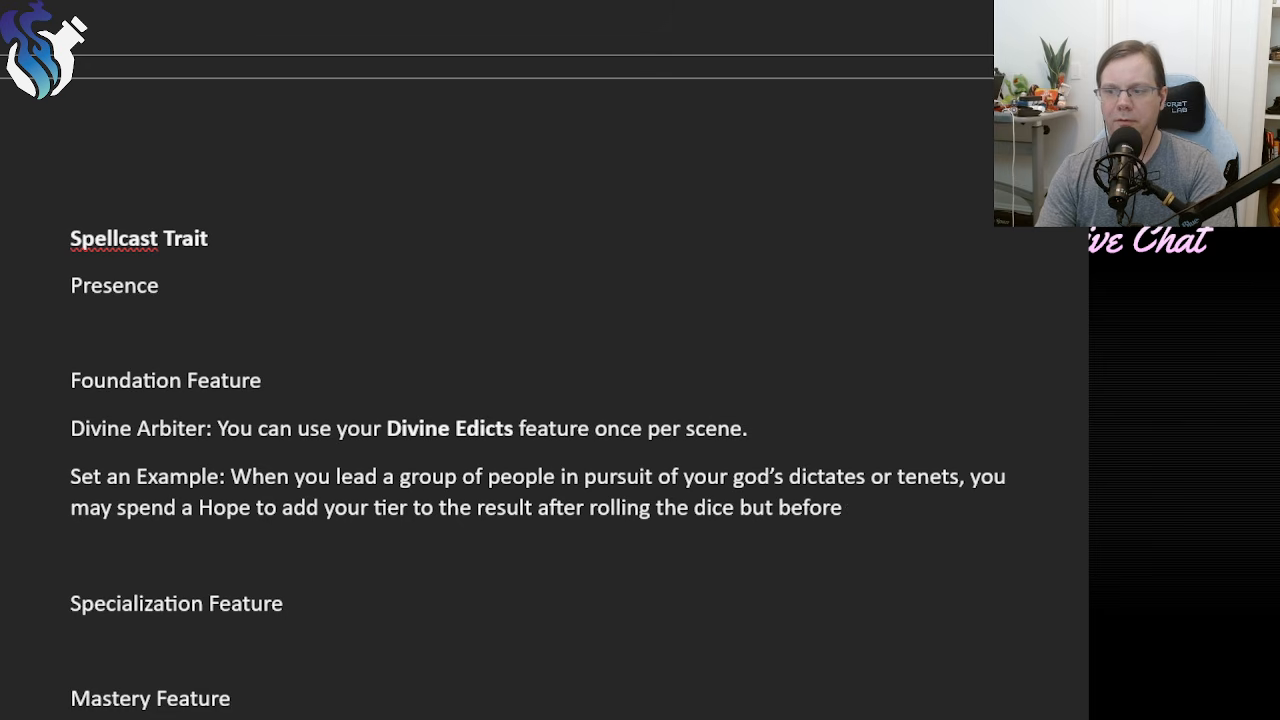
{"action": "type", "text": " the result is"}
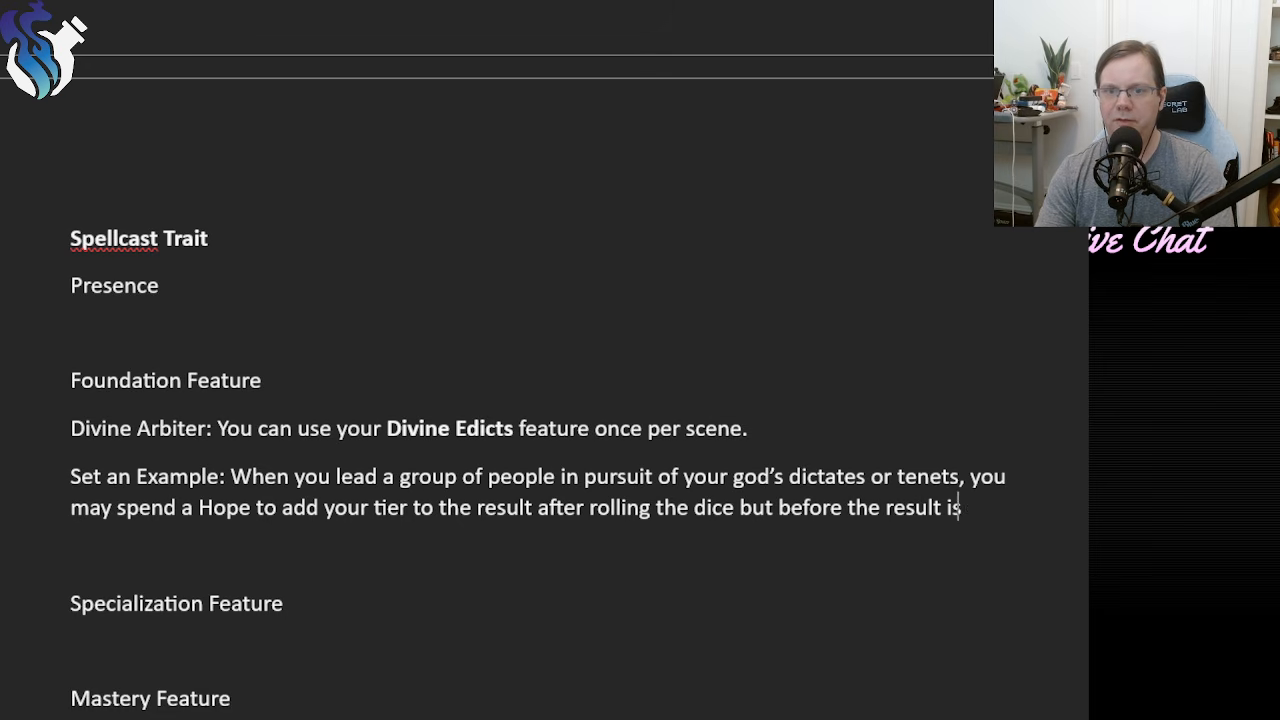
{"action": "type", "text": " determined."}
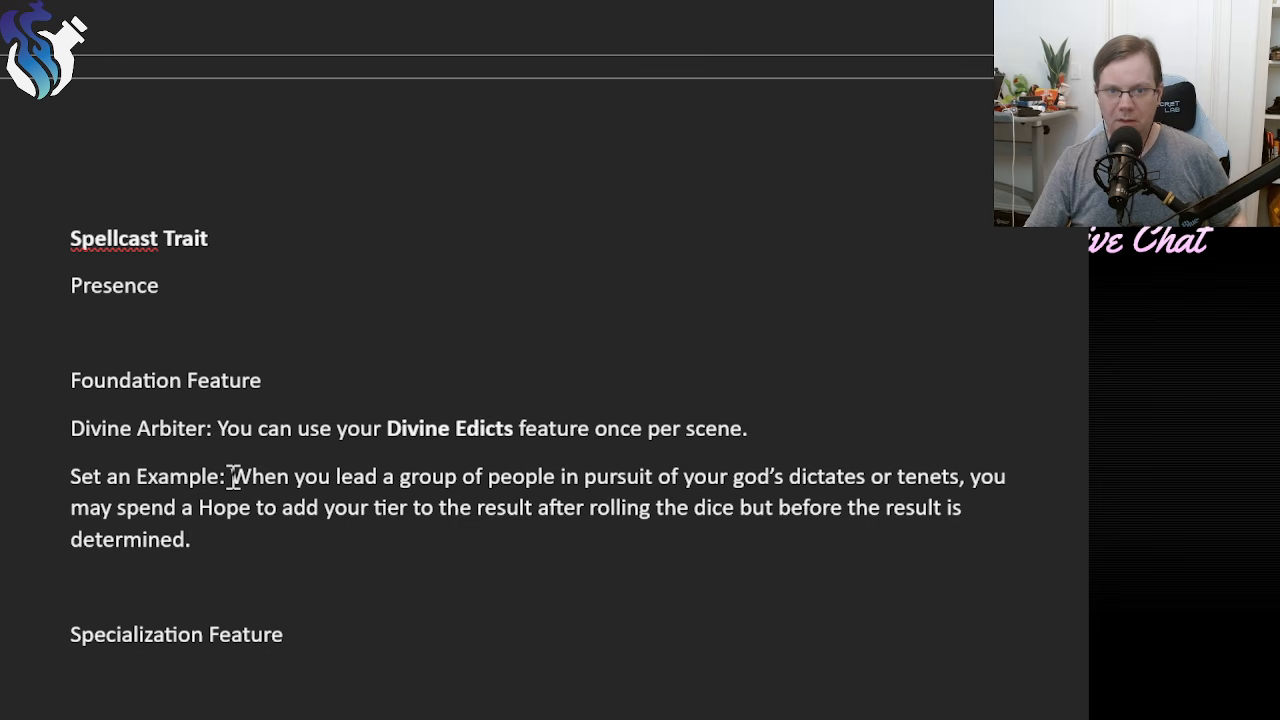
Reread the Set an Example description from "When you lead" to "determined.".
{"action": "mouse_move", "coordinate": [233, 477]}
{"action": "left_mouse_down"}
{"action": "mouse_move", "coordinate": [251, 546]}
{"action": "mouse_move", "coordinate": [233, 477]}
{"action": "left_mouse_up"}
{"action": "left_click", "coordinate": [254, 549]}
{"action": "left_click", "coordinate": [271, 542]}
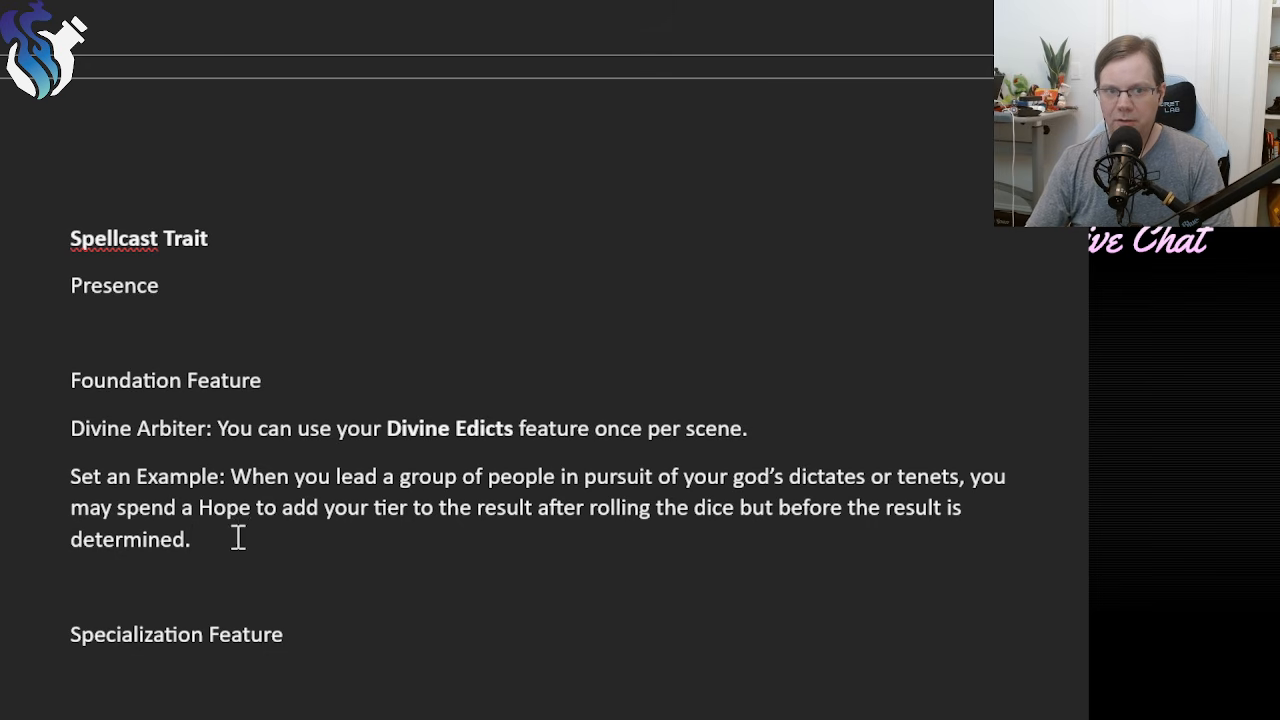
{"action": "left_click", "coordinate": [231, 478], "text": "shift"}
{"action": "left_click", "coordinate": [269, 543]}
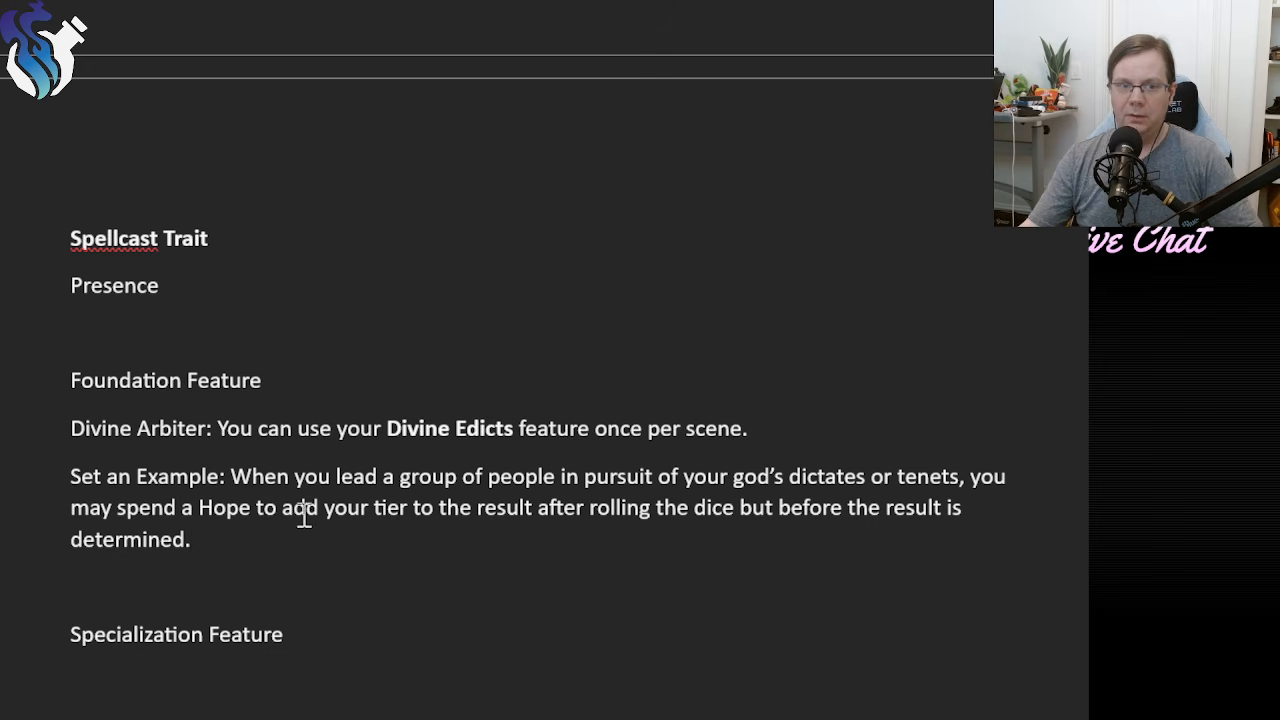
Replace "you may spend a Hope" with "mark a Stress" in the Set an Example description.
{"action": "left_click_drag", "start_coordinate": [117, 507], "coordinate": [257, 512]}
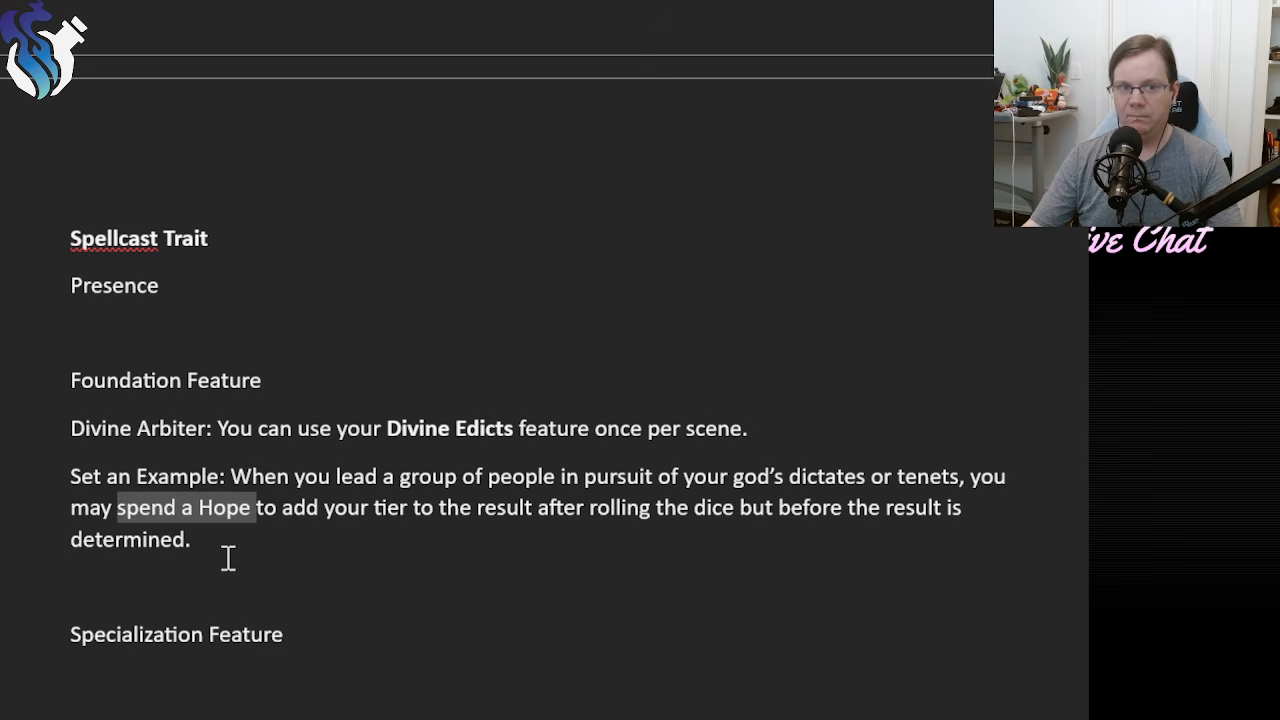
{"action": "type", "text": "m"}
{"action": "key", "text": "BackSpace"}
{"action": "key", "text": "BackSpace"}
{"action": "key", "text": "BackSpace"}
{"action": "key", "text": "BackSpace"}
{"action": "key", "text": "BackSpace"}
{"action": "key", "text": "BackSpace"}
{"action": "key", "text": "BackSpace"}
{"action": "key", "text": "BackSpace"}
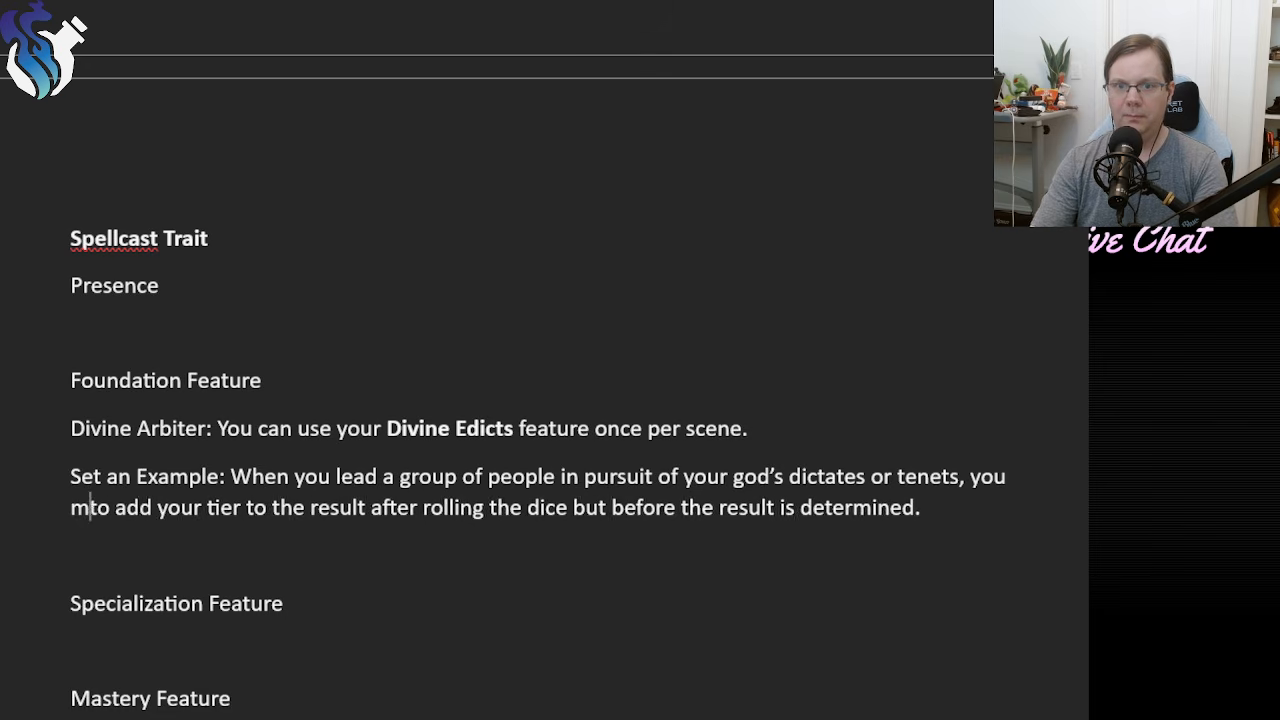
{"action": "key", "text": "BackSpace"}
{"action": "type", "text": "mak"}
{"action": "key", "text": "BackSpace"}
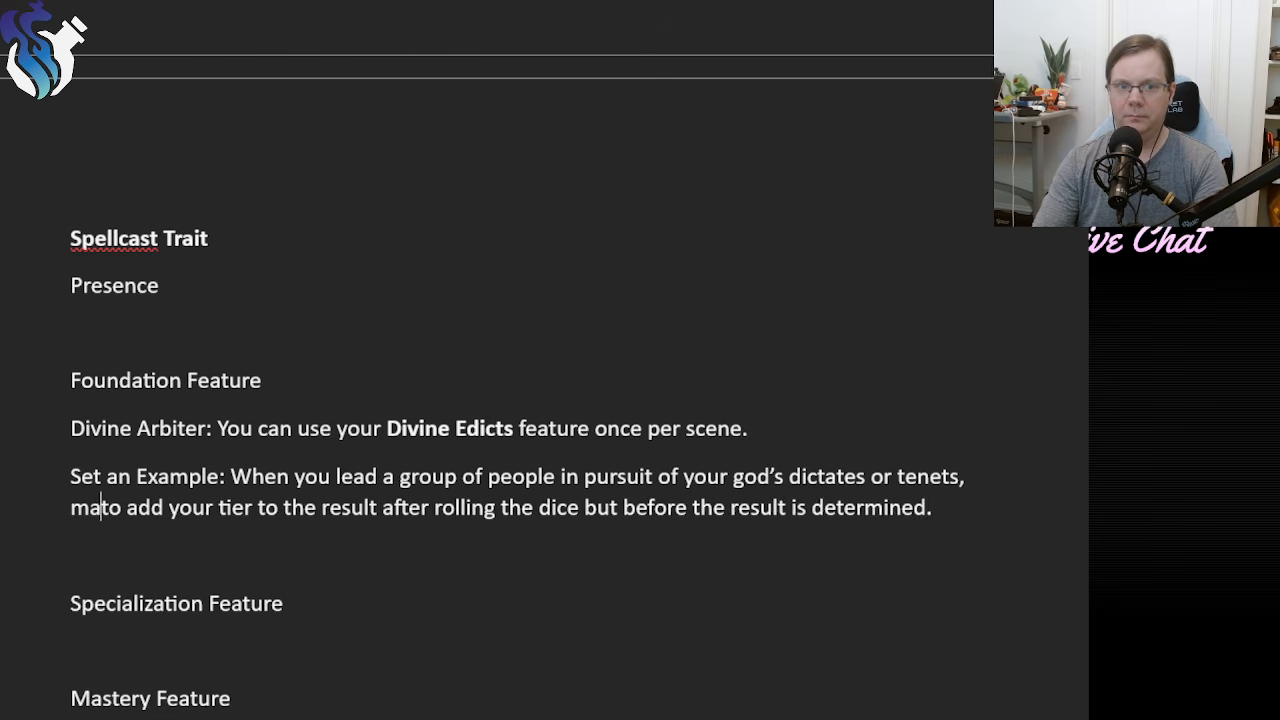
{"action": "type", "text": "rk a Stress"}
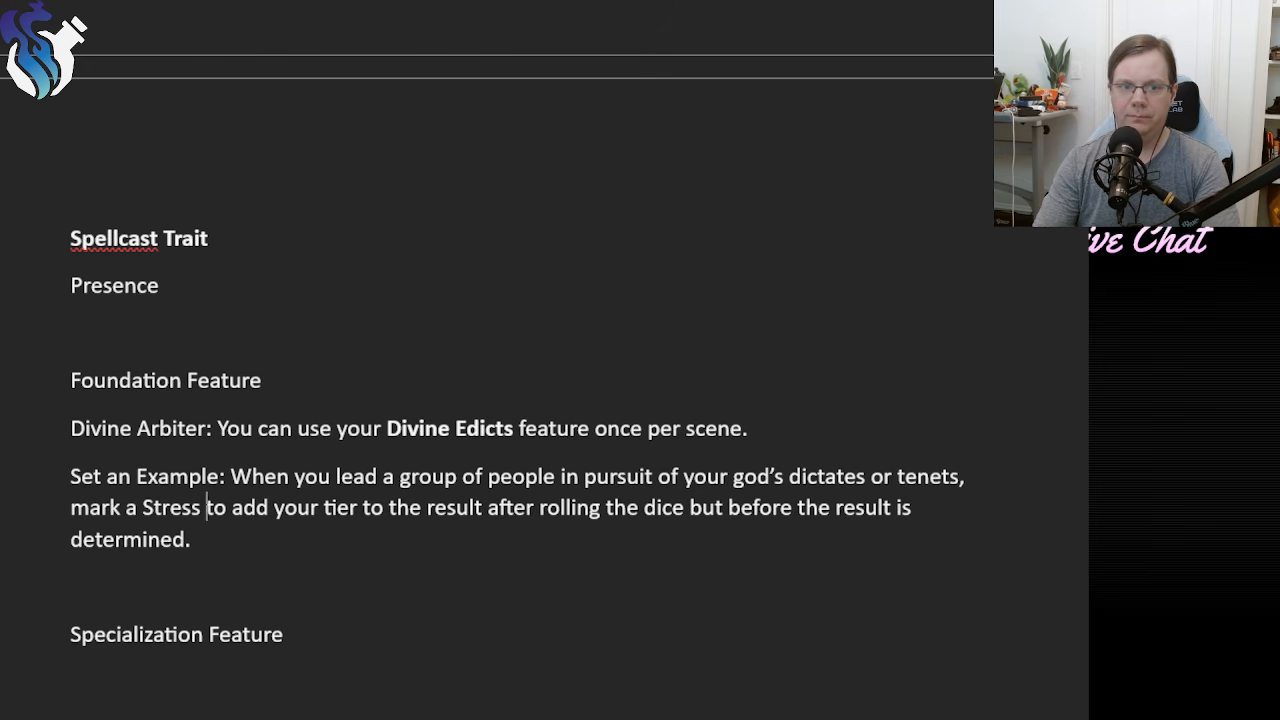
Review the Archon foundation features together with the Archon introduction and the class features above them.
{"action": "left_click", "coordinate": [240, 538]}
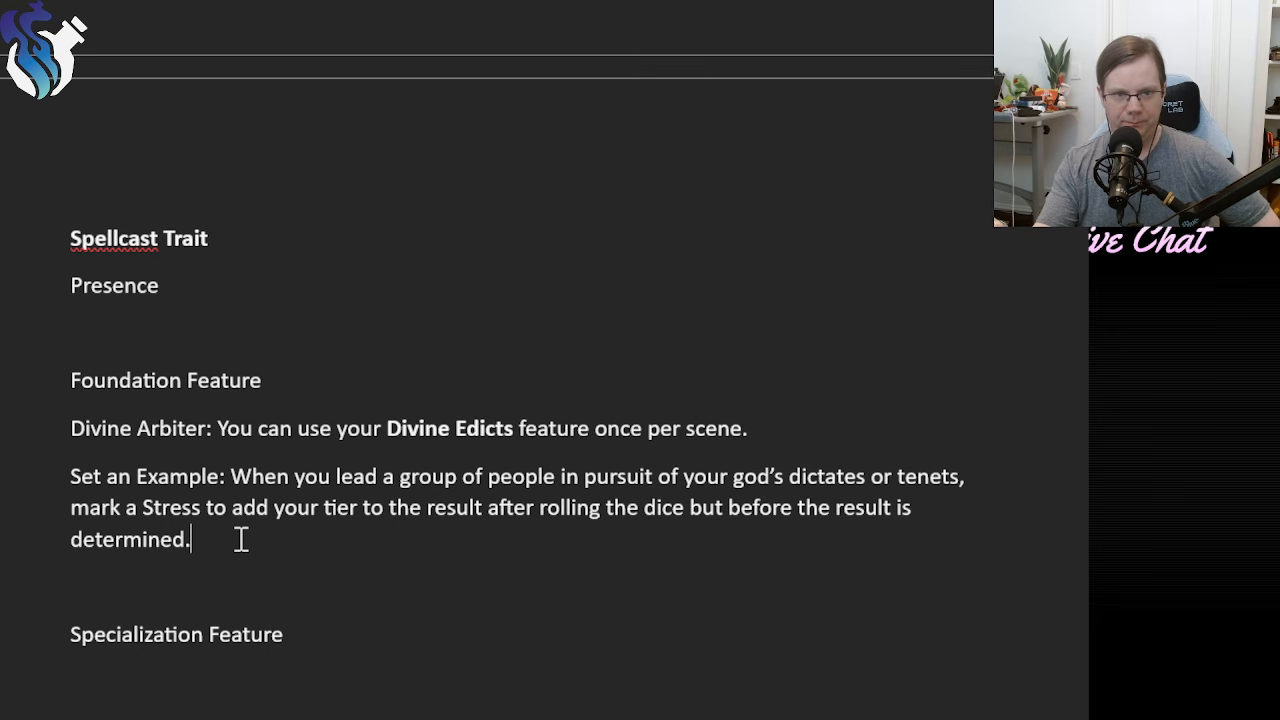
{"action": "left_click_drag", "start_coordinate": [241, 539], "coordinate": [14, 443]}
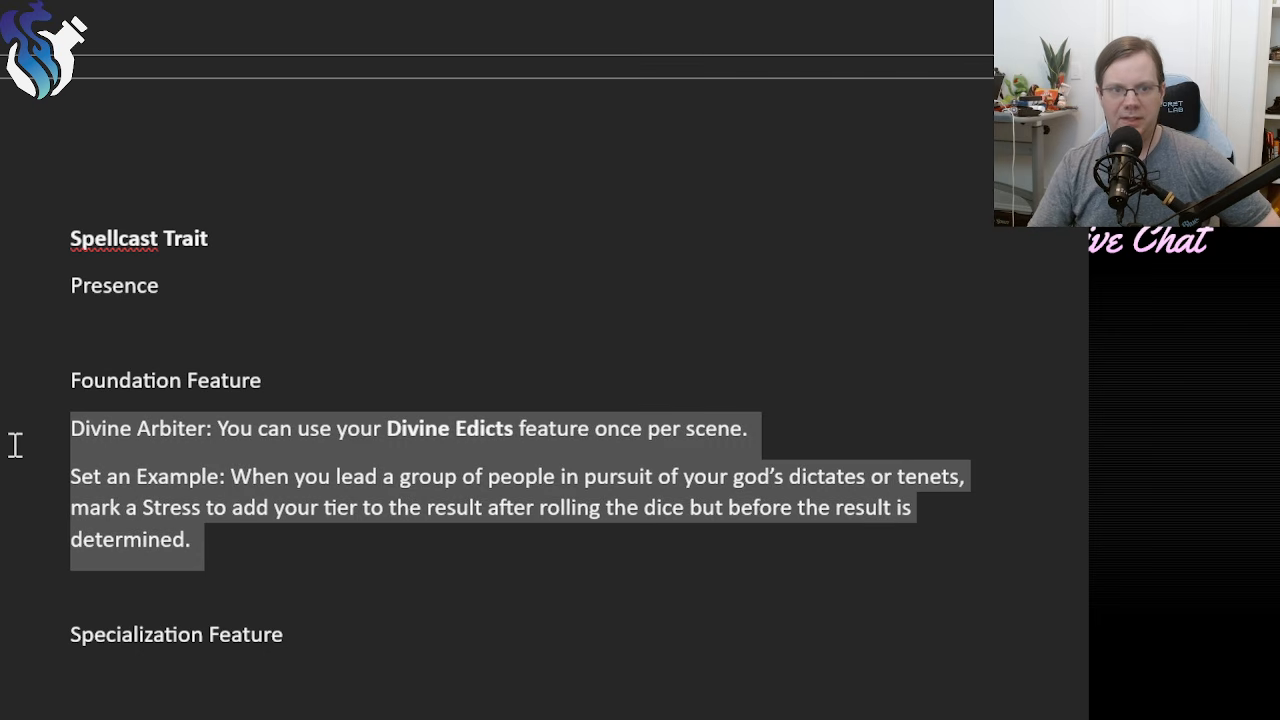
{"action": "left_click", "coordinate": [209, 541]}
{"action": "scroll", "coordinate": [329, 593], "scroll_direction": "up", "scroll_amount": 3}
{"action": "scroll", "coordinate": [329, 593], "scroll_direction": "up", "scroll_amount": 5}
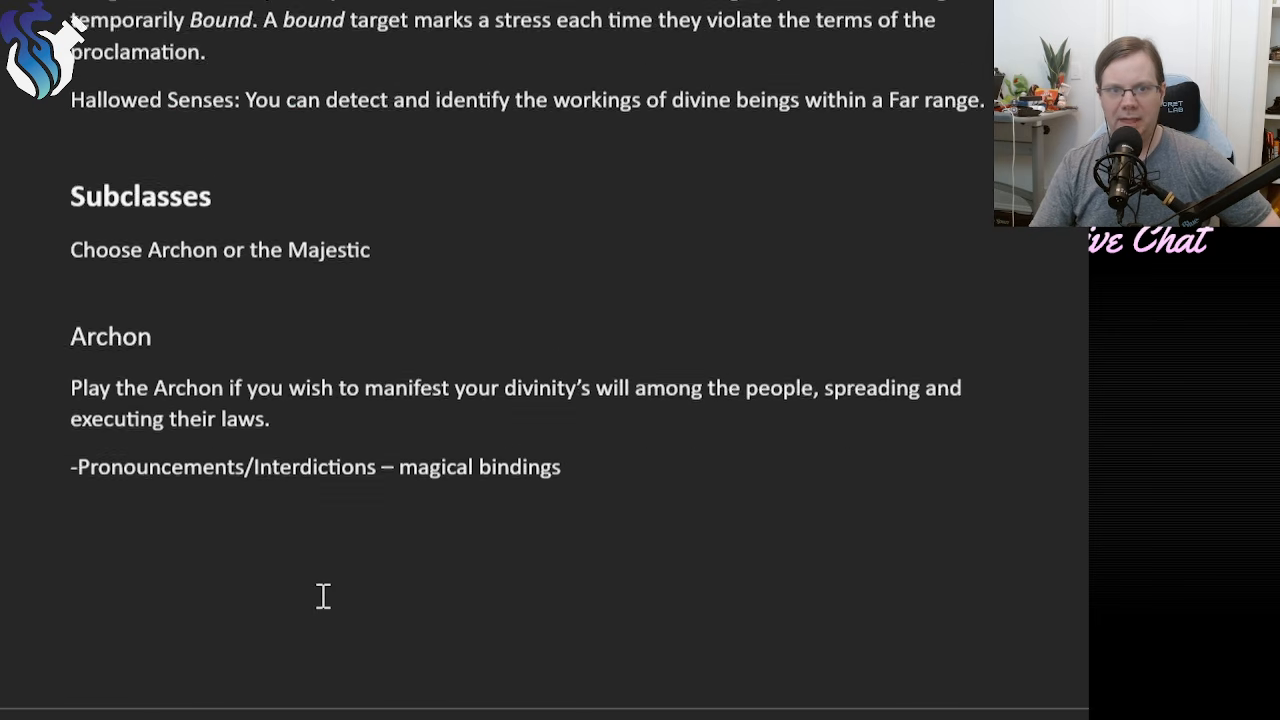
{"action": "scroll", "coordinate": [323, 597], "scroll_direction": "down", "scroll_amount": 2}
{"action": "scroll", "coordinate": [322, 598], "scroll_direction": "up", "scroll_amount": 2}
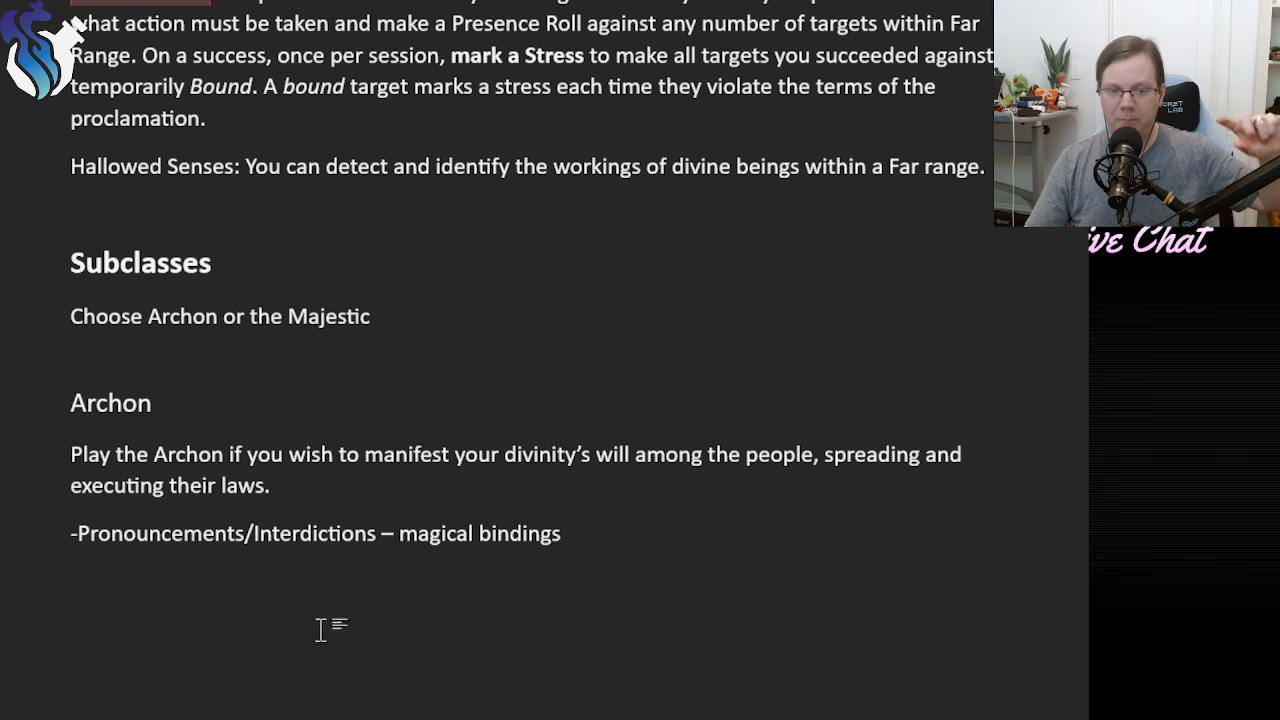
{"action": "scroll", "coordinate": [323, 628], "scroll_direction": "down", "scroll_amount": 3}
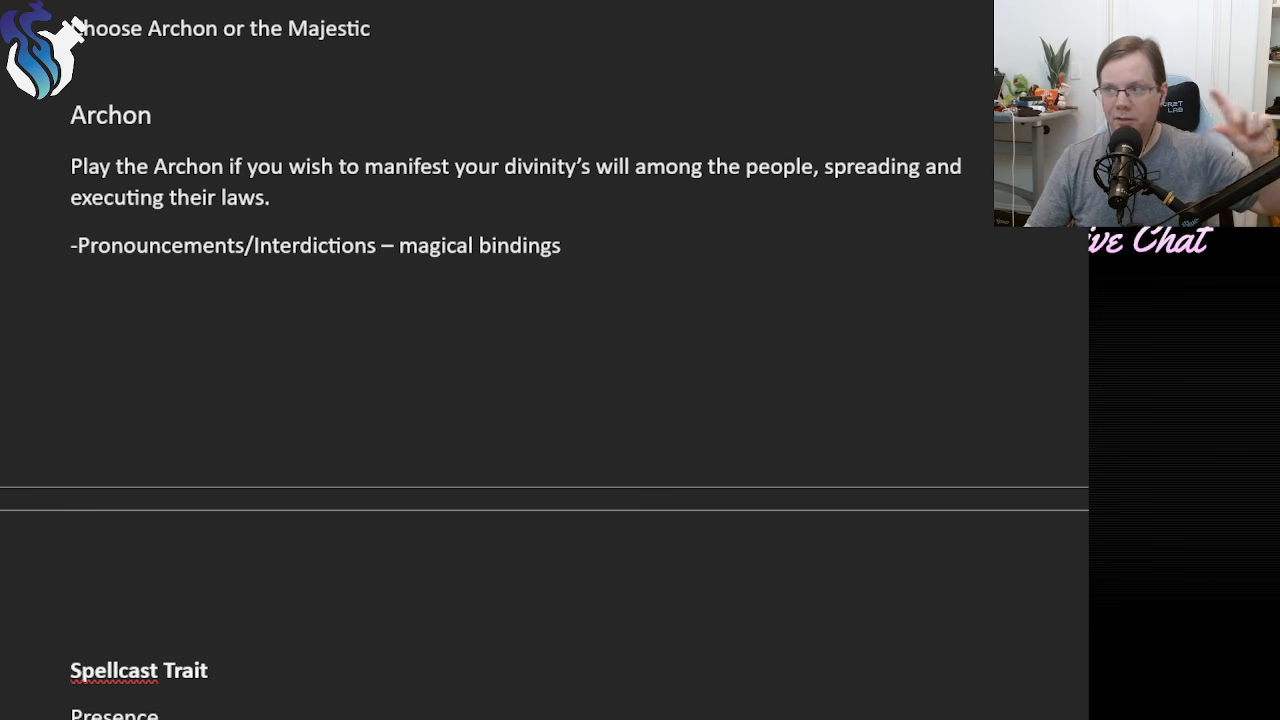
{"action": "scroll", "coordinate": [323, 628], "scroll_direction": "down", "scroll_amount": 5}
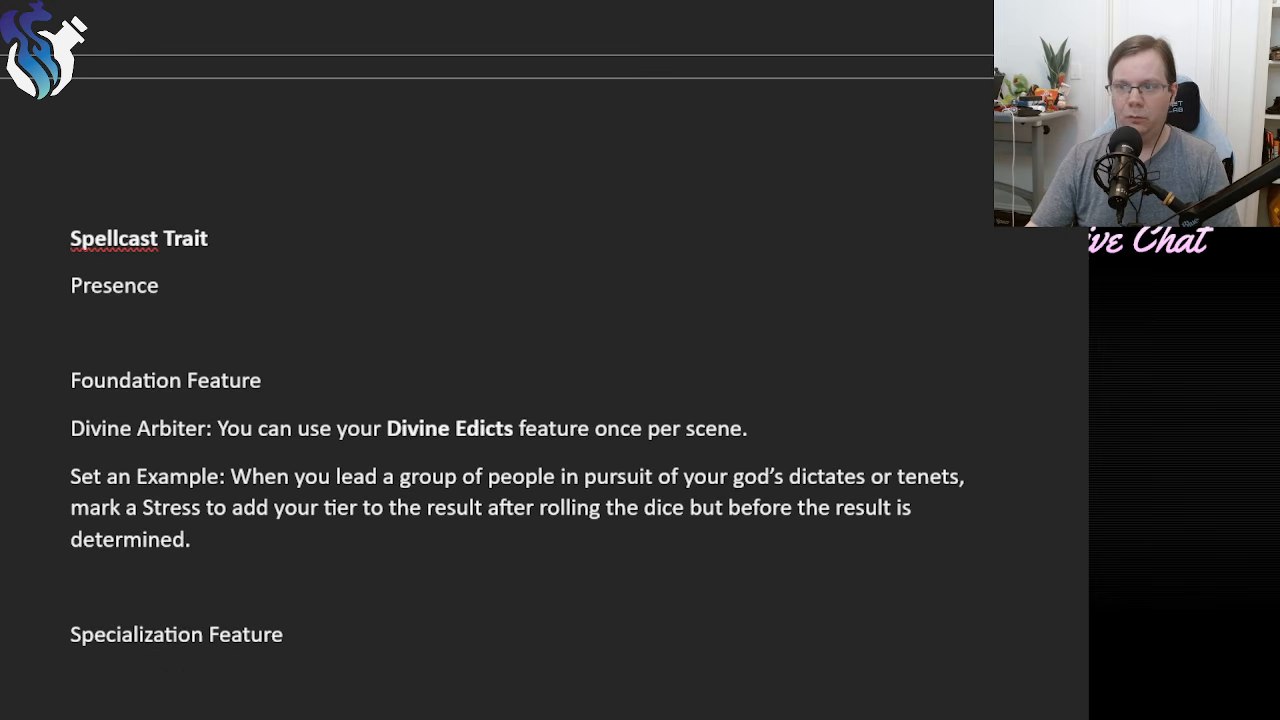
{"action": "left_click", "coordinate": [291, 677]}
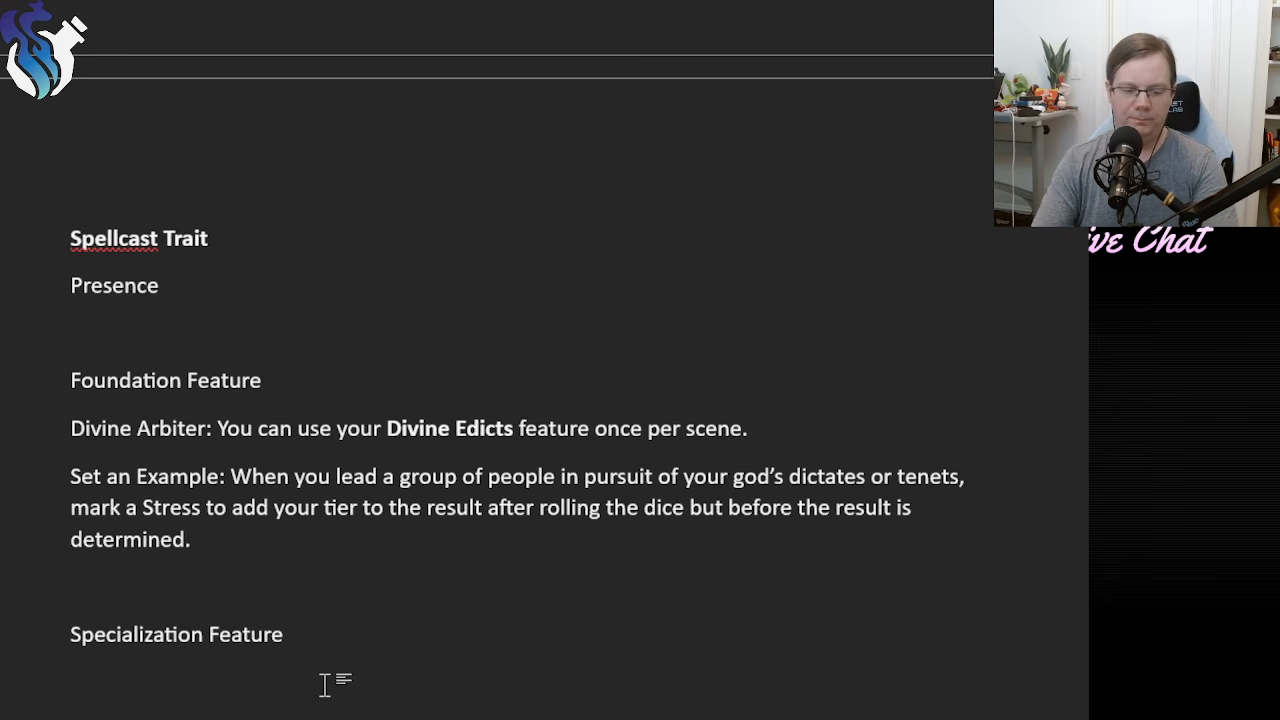
{"action": "type", "text": "Commyun"}
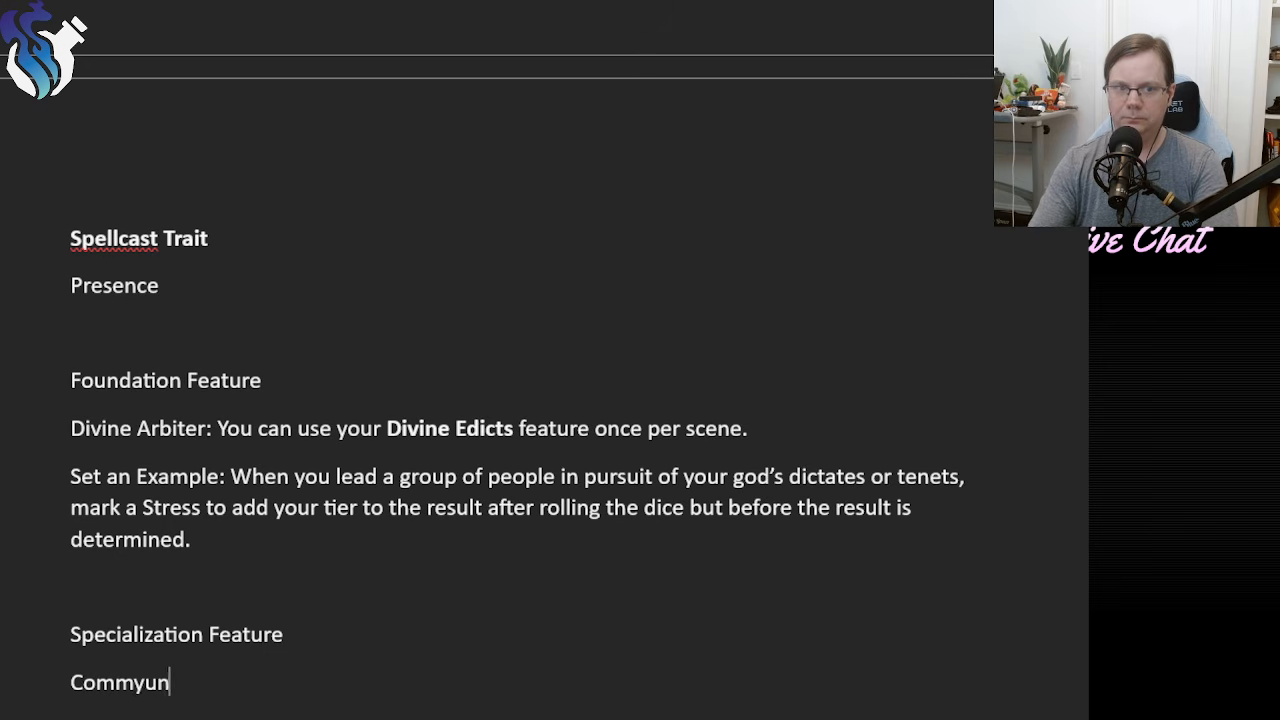
{"action": "key", "text": "BackSpace"}
{"action": "key", "text": "BackSpace"}
{"action": "key", "text": "BackSpace"}
{"action": "type", "text": "unio"}
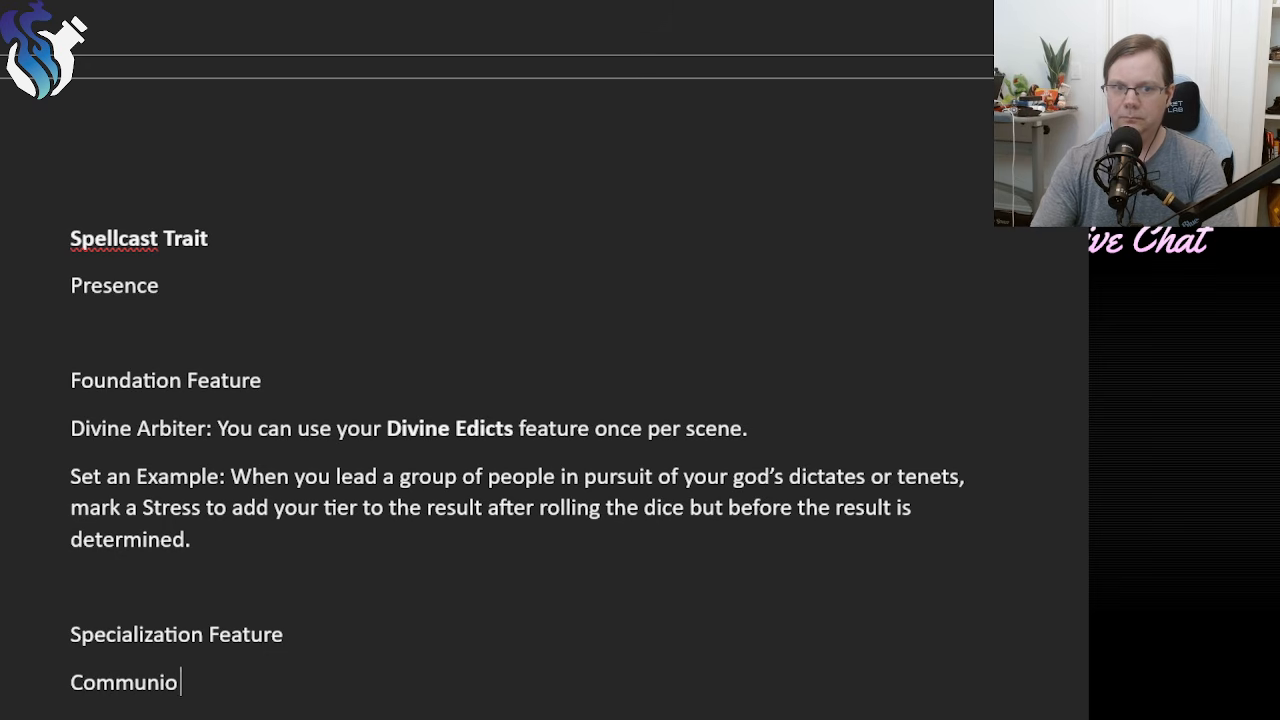
{"action": "type", "text": "n"}
{"action": "key", "text": "BackSpace"}
{"action": "key", "text": "BackSpace"}
{"action": "key", "text": "BackSpace"}
{"action": "key", "text": "BackSpace"}
{"action": "key", "text": "BackSpace"}
{"action": "key", "text": "BackSpace"}
{"action": "key", "text": "BackSpace"}
{"action": "key", "text": "BackSpace"}
{"action": "key", "text": "BackSpace"}
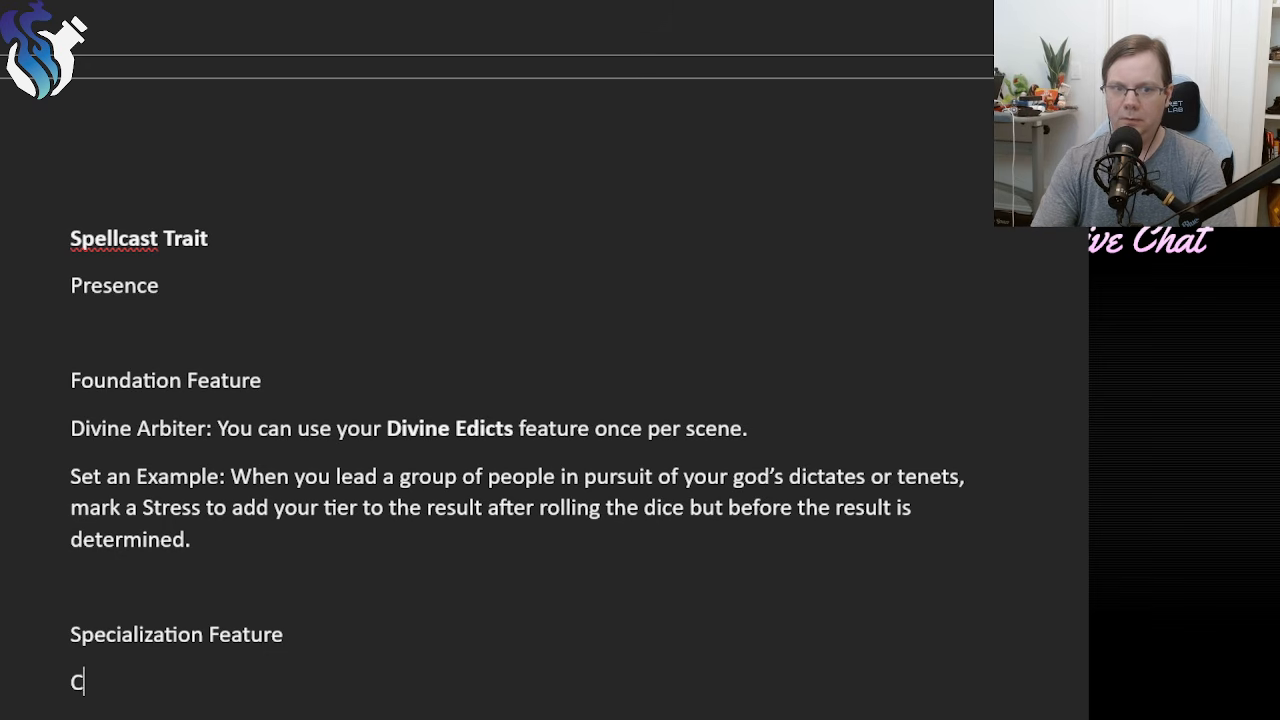
{"action": "key", "text": "Return"}
{"action": "key", "text": "BackSpace"}
{"action": "type", "text": "A"}
{"action": "key", "text": "BackSpace"}
{"action": "type", "text": "S"}
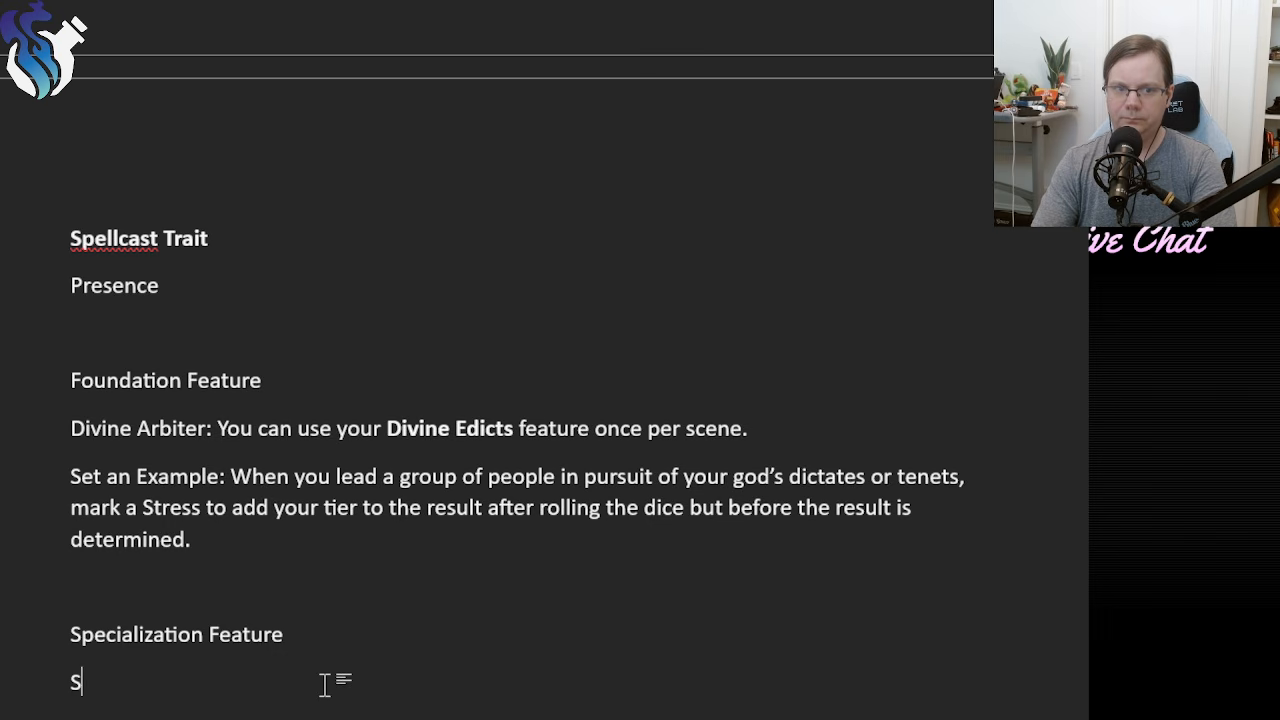
{"action": "key", "text": "BackSpace"}
Under Specialization Feature, write "Congregate: You gain access to a new downtime move called “Congregate”".
{"action": "type", "text": "Congrega"}
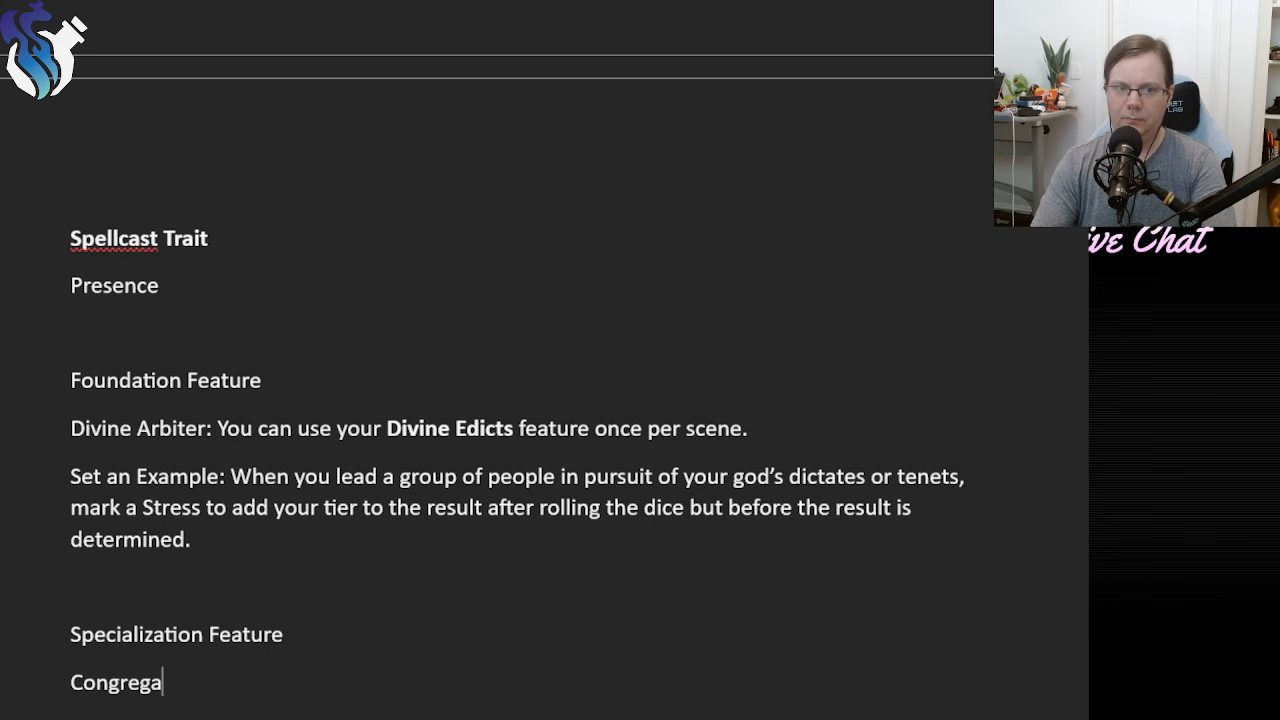
{"action": "type", "text": "te:"}
{"action": "scroll", "coordinate": [274, 580], "scroll_direction": "down", "scroll_amount": 6}
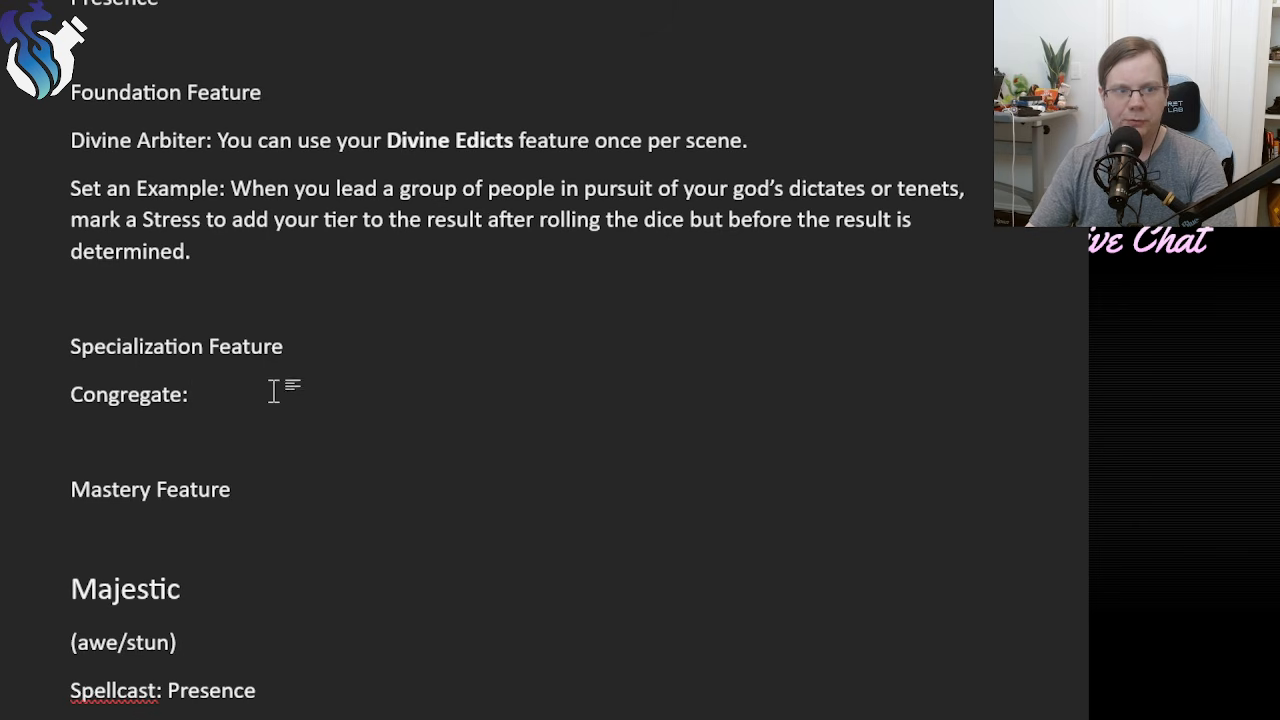
{"action": "type", "text": "You gai"}
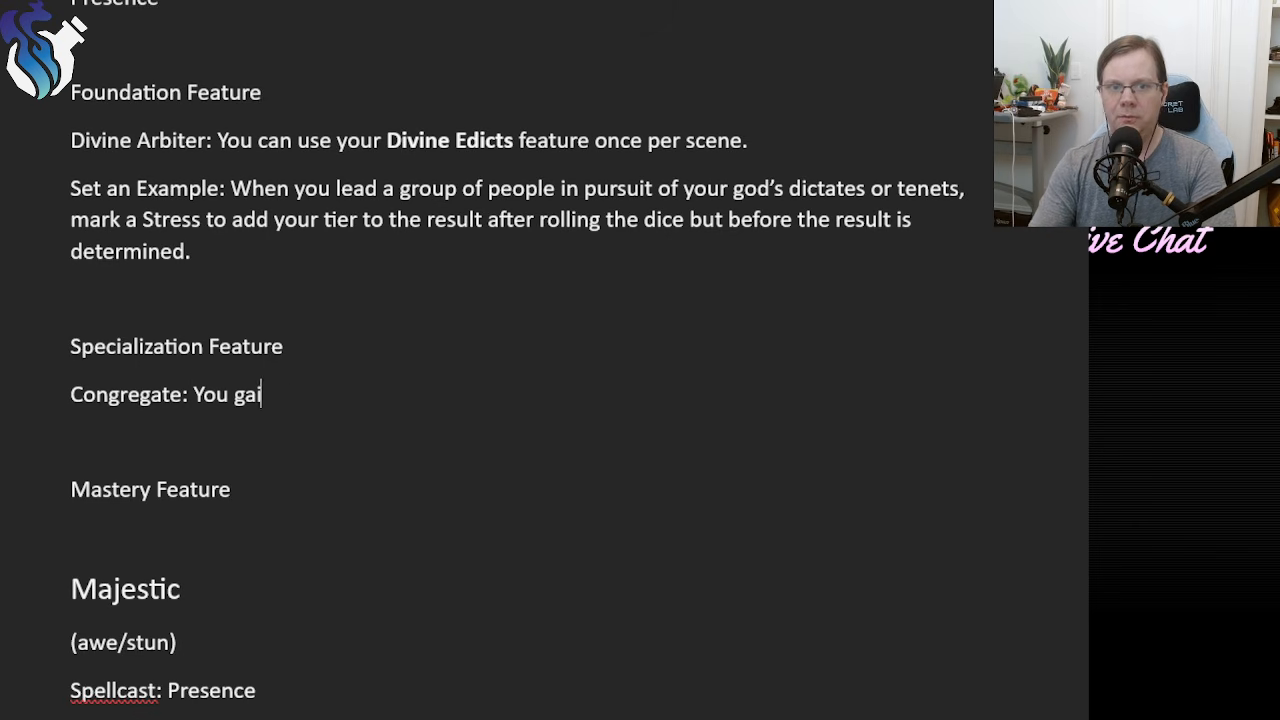
{"action": "type", "text": "n access to a"}
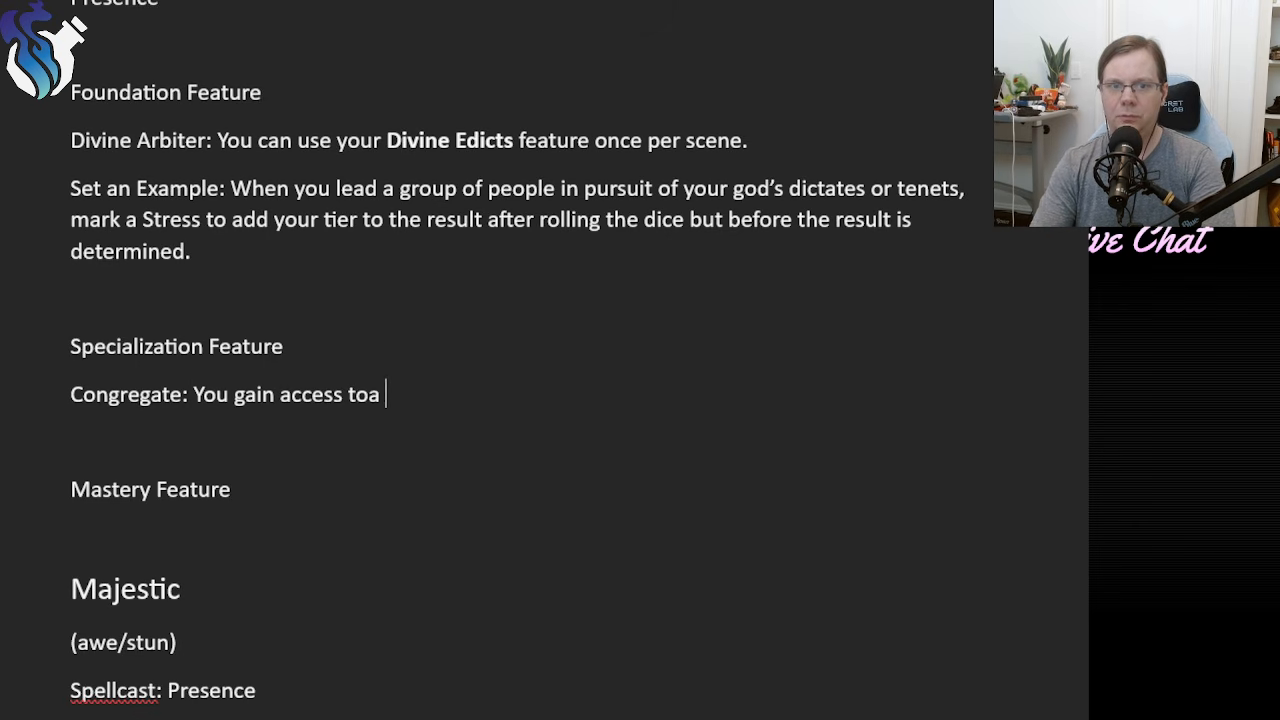
{"action": "key", "text": "BackSpace"}
{"action": "type", "text": "a new downtime "}
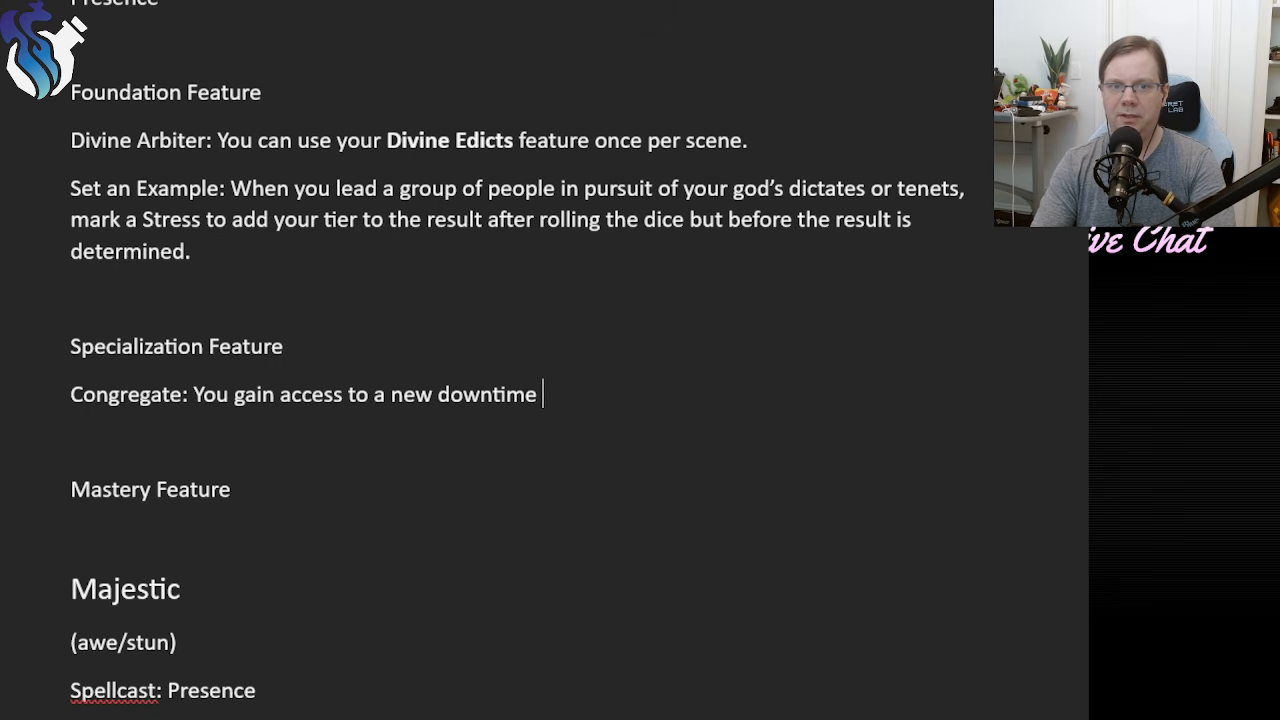
{"action": "type", "text": "move c"}
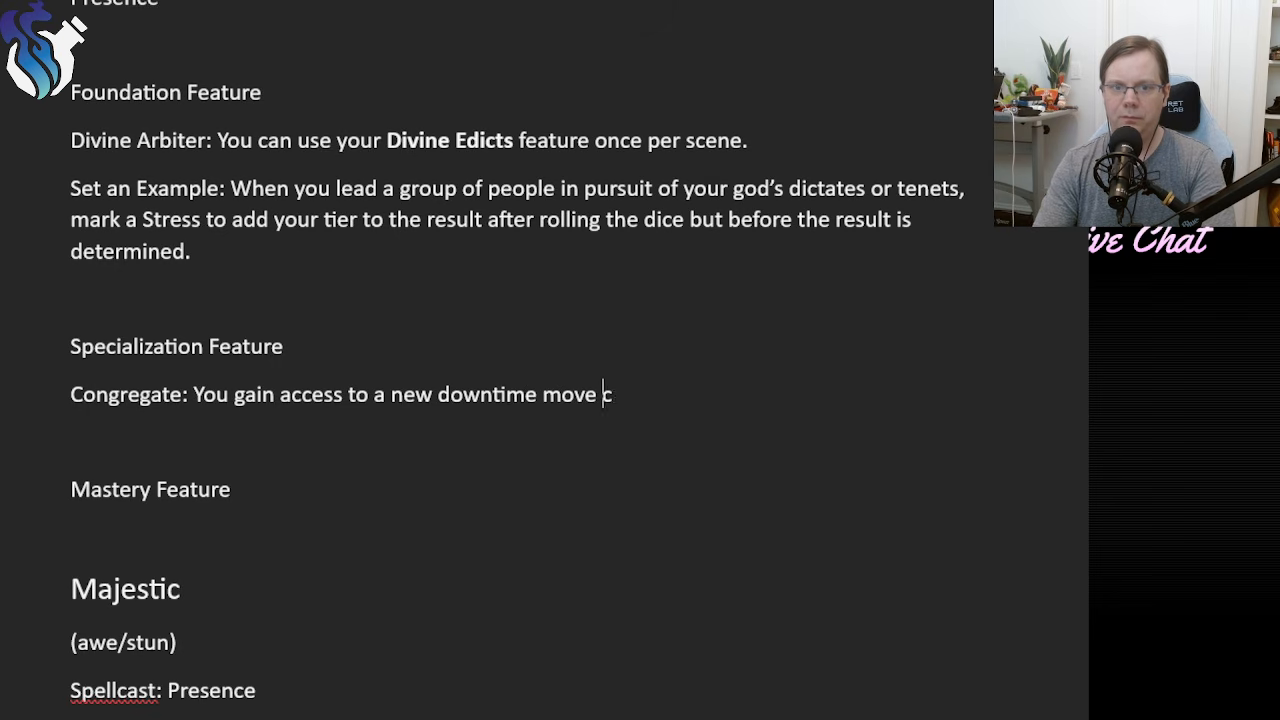
{"action": "type", "text": "alled “Congregate”"}
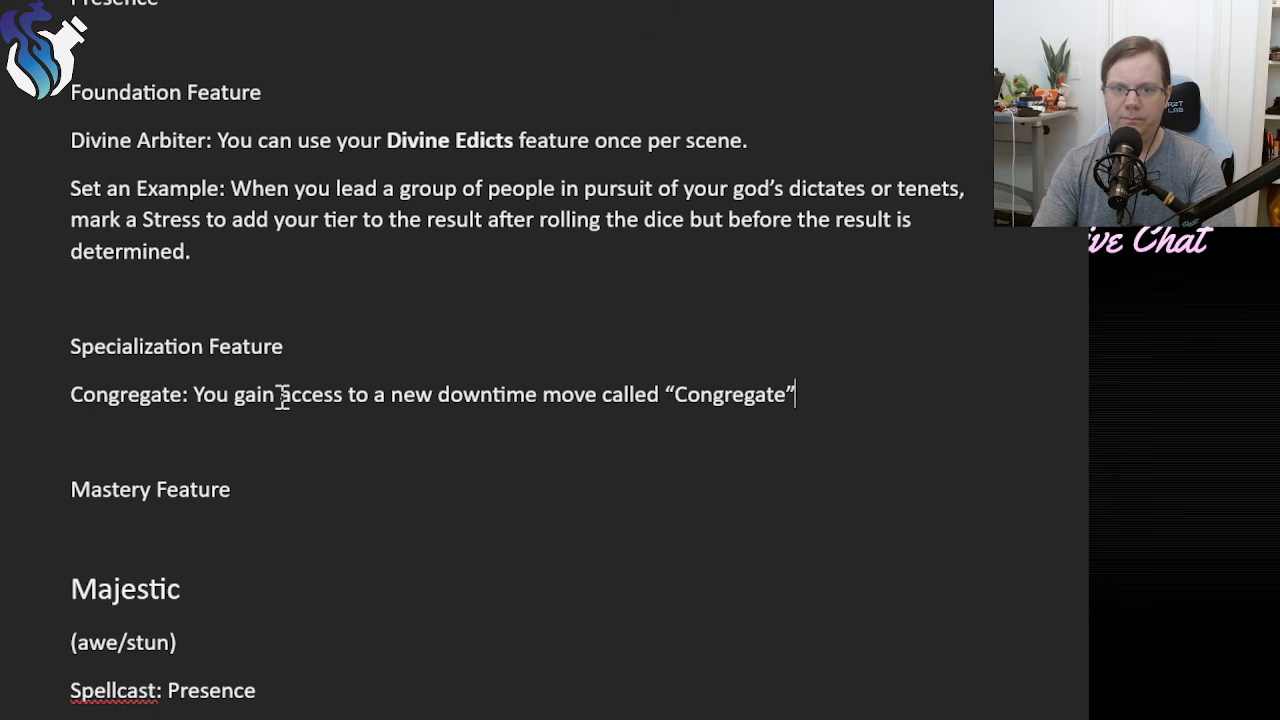
Start a new paragraph below the Congregate line with "When you congregate, all allies within".
{"action": "key", "text": "Return"}
{"action": "type", "text": "G"}
{"action": "key", "text": "BackSpace"}
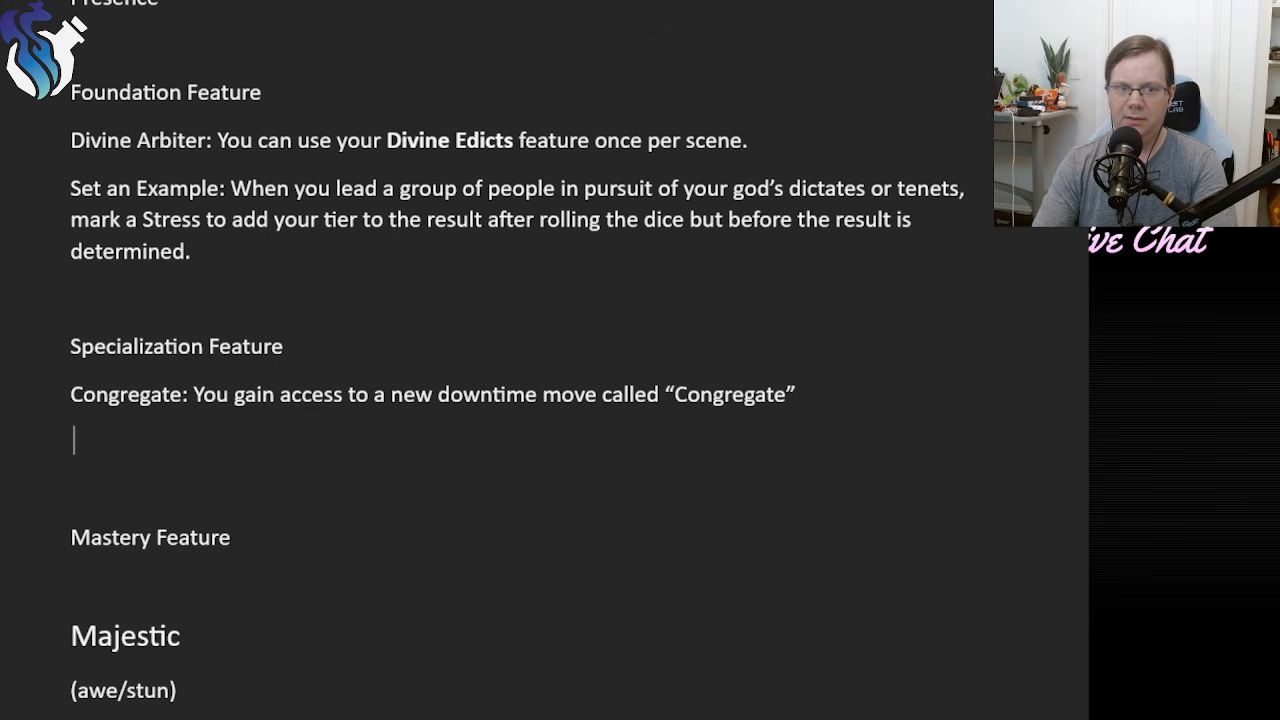
{"action": "type", "text": "When you "}
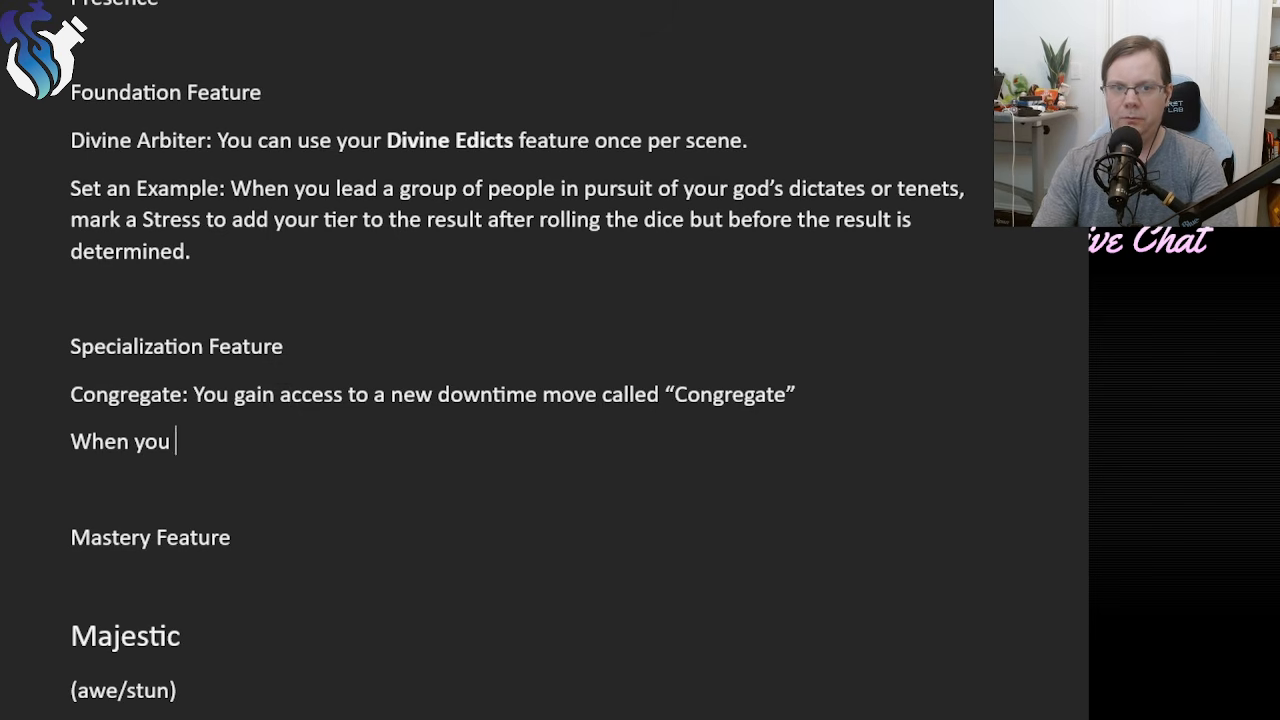
{"action": "type", "text": "congregate, all "}
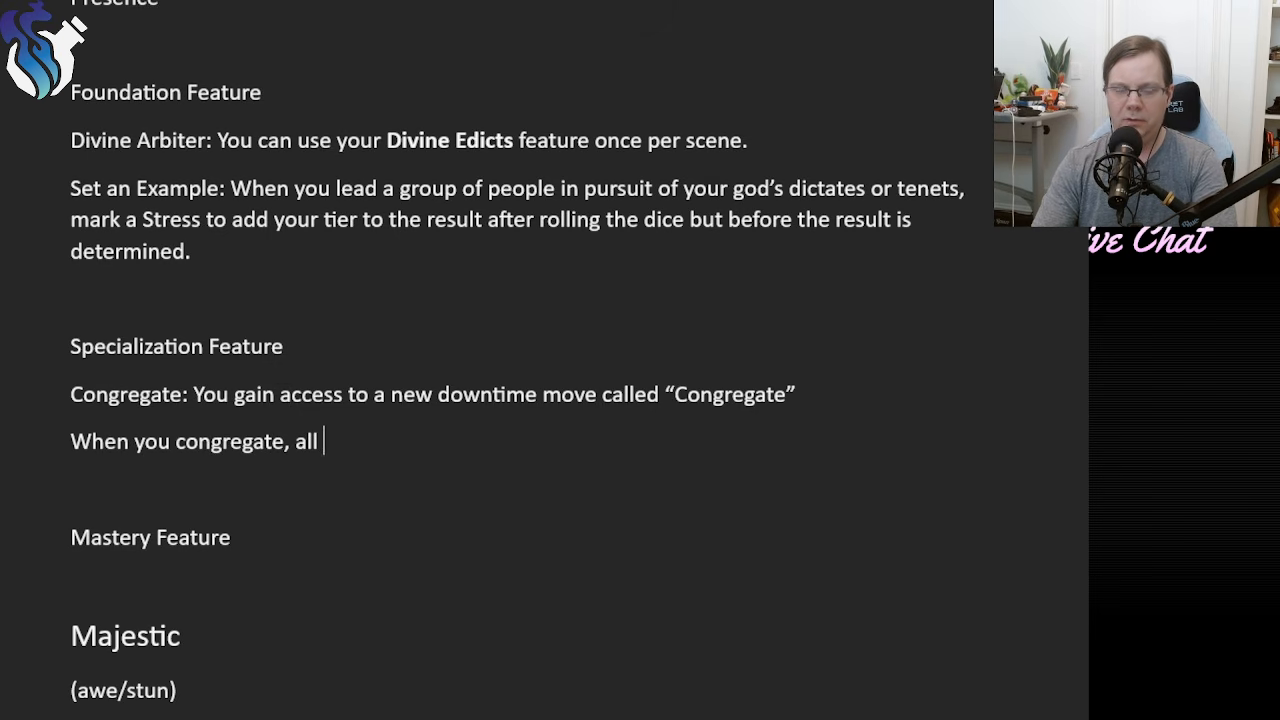
{"action": "type", "text": "allies within"}
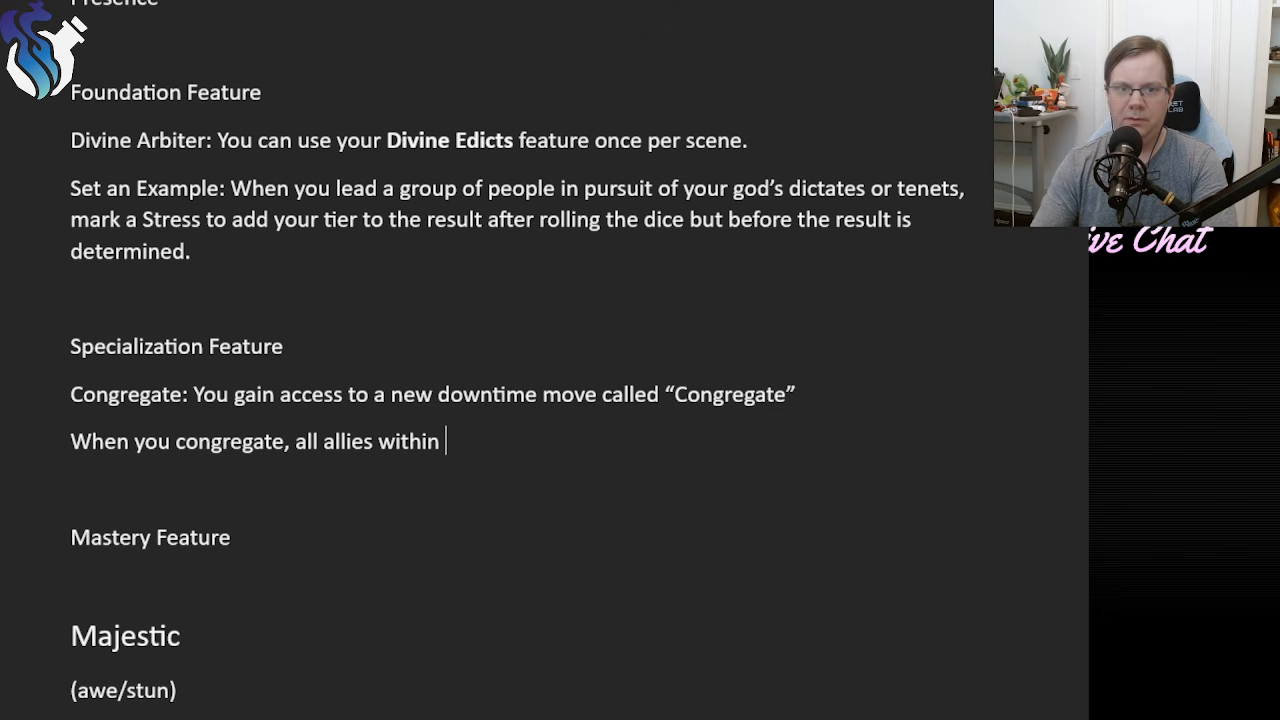
Complete the Congregate feature's first sentence with "that can be used once per rest.".
{"action": "left_click", "coordinate": [923, 383]}
{"action": "type", "text": "tha"}
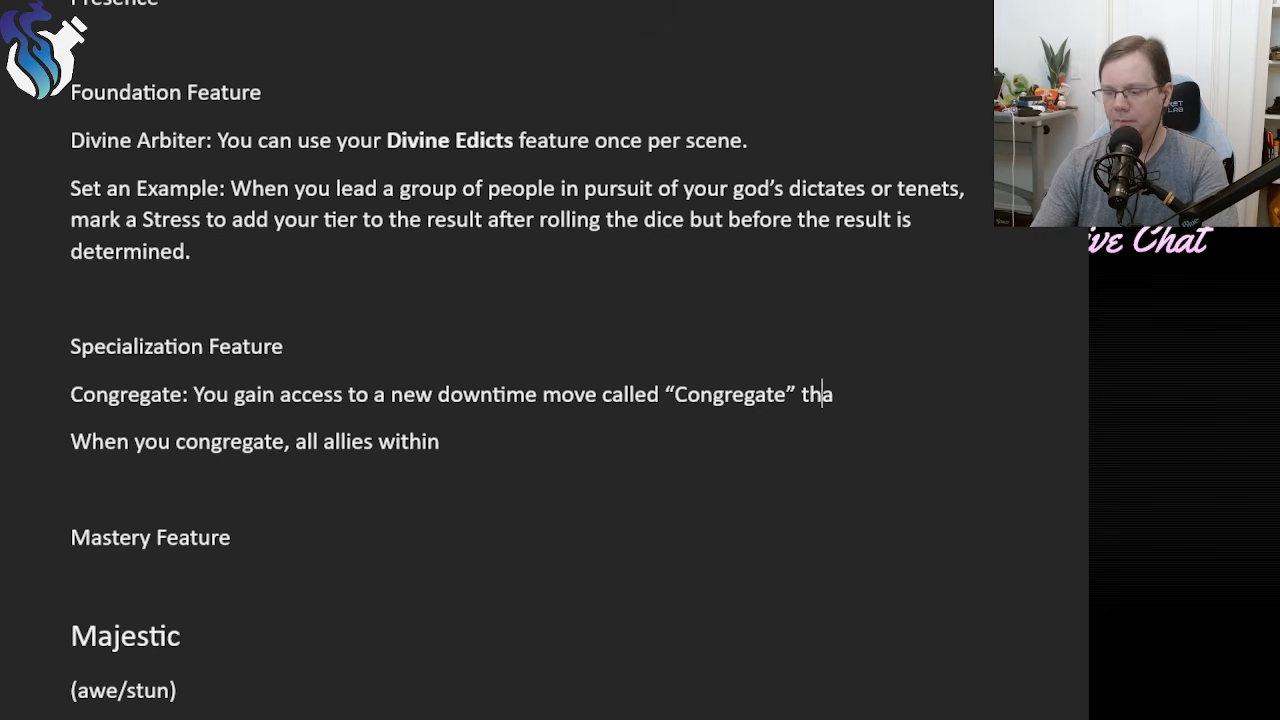
{"action": "type", "text": "t can be used onc"}
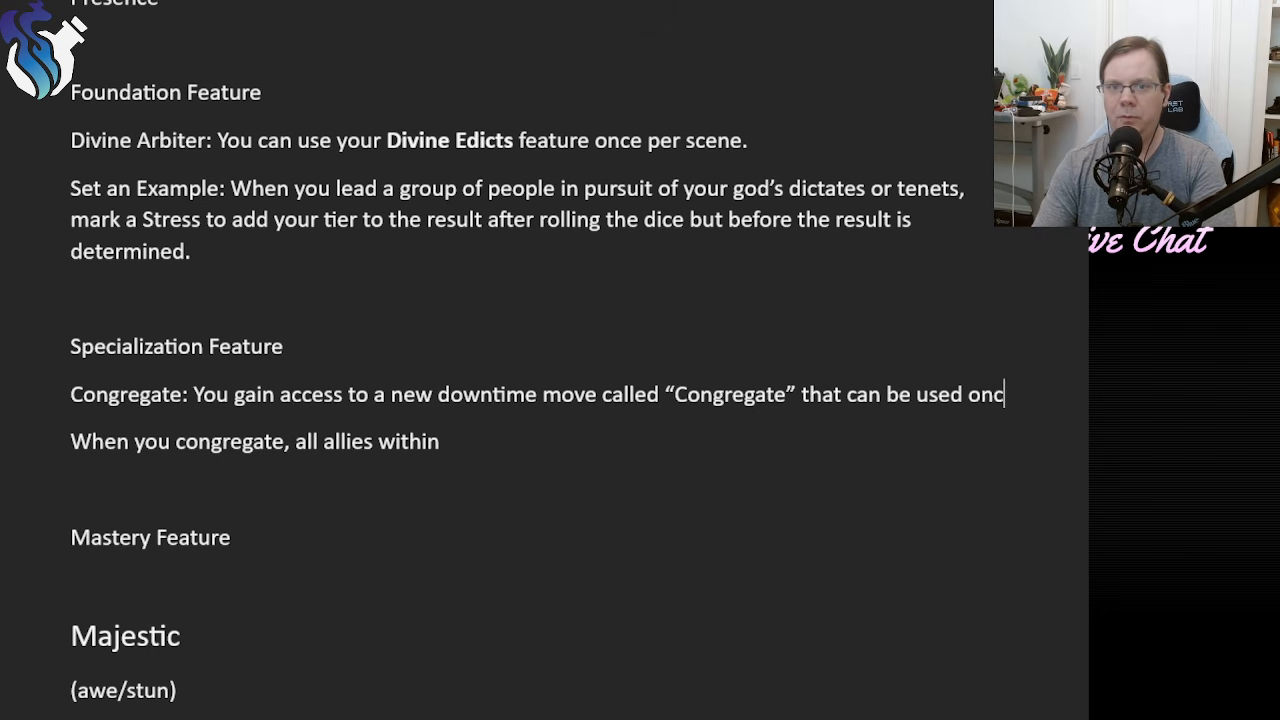
{"action": "type", "text": "e per rest"}
{"action": "key", "text": "BackSpace"}
{"action": "type", "text": "rest."}
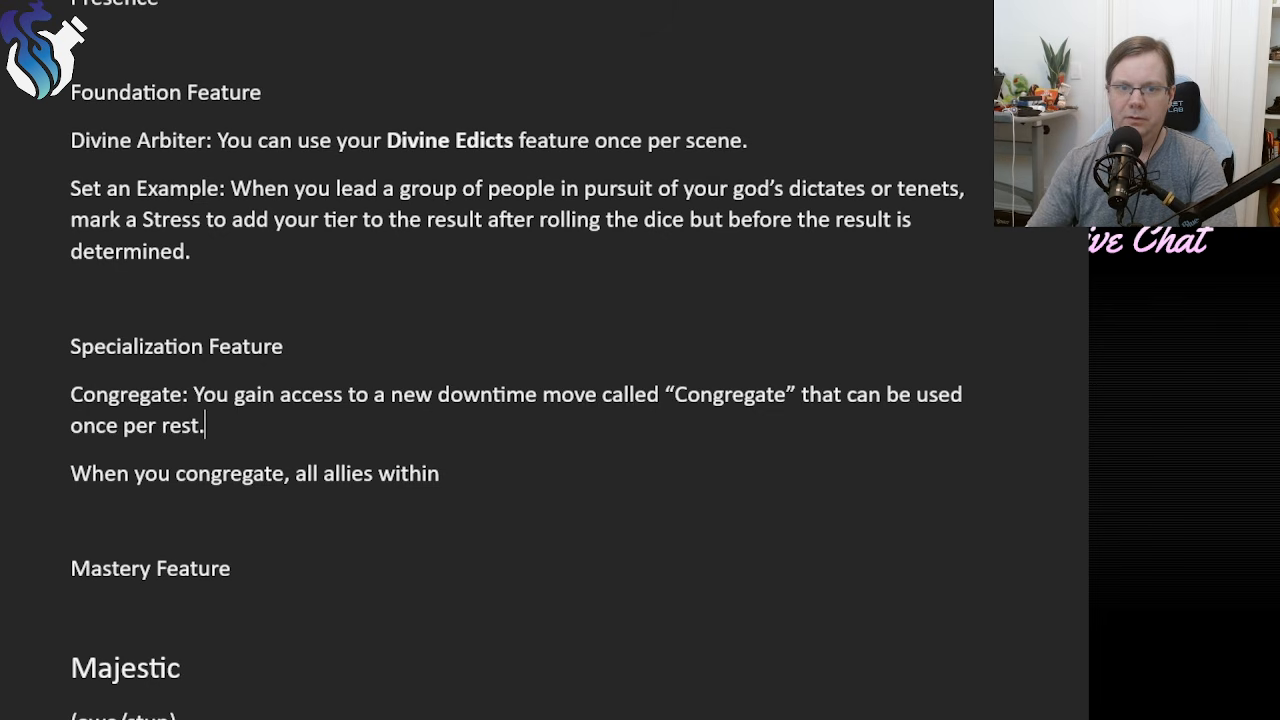
In the second Congregate paragraph, replace "all allies within" with "describe how you" after "When you congregate,".
{"action": "left_click", "coordinate": [456, 482]}
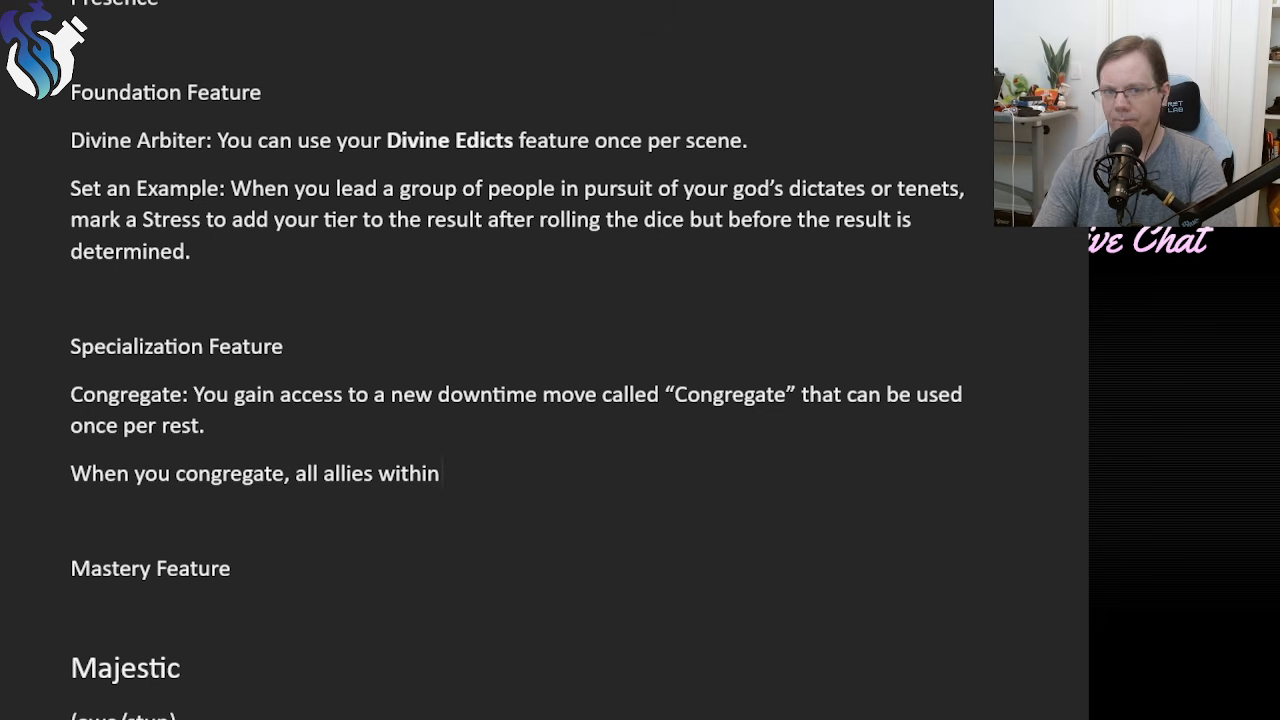
{"action": "key", "text": "BackSpace"}
{"action": "key", "text": "BackSpace"}
{"action": "key", "text": "BackSpace"}
{"action": "key", "text": "BackSpace"}
{"action": "key", "text": "BackSpace"}
{"action": "key", "text": "BackSpace"}
{"action": "key", "text": "BackSpace"}
{"action": "key", "text": "BackSpace"}
{"action": "key", "text": "BackSpace"}
{"action": "key", "text": "BackSpace"}
{"action": "key", "text": "BackSpace"}
{"action": "key", "text": "BackSpace"}
{"action": "key", "text": "BackSpace"}
{"action": "key", "text": "BackSpace"}
{"action": "key", "text": "BackSpace"}
{"action": "key", "text": "BackSpace"}
{"action": "key", "text": "BackSpace"}
{"action": "type", "text": "de"}
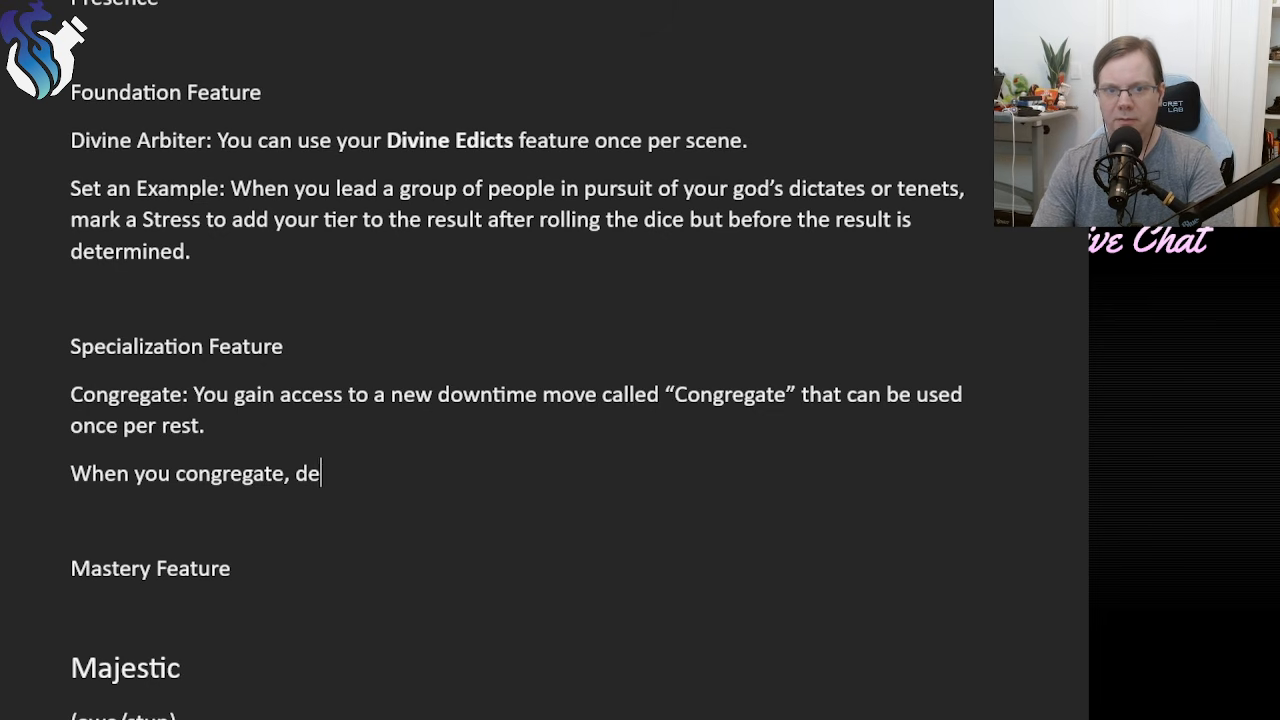
{"action": "type", "text": "scribe how you"}
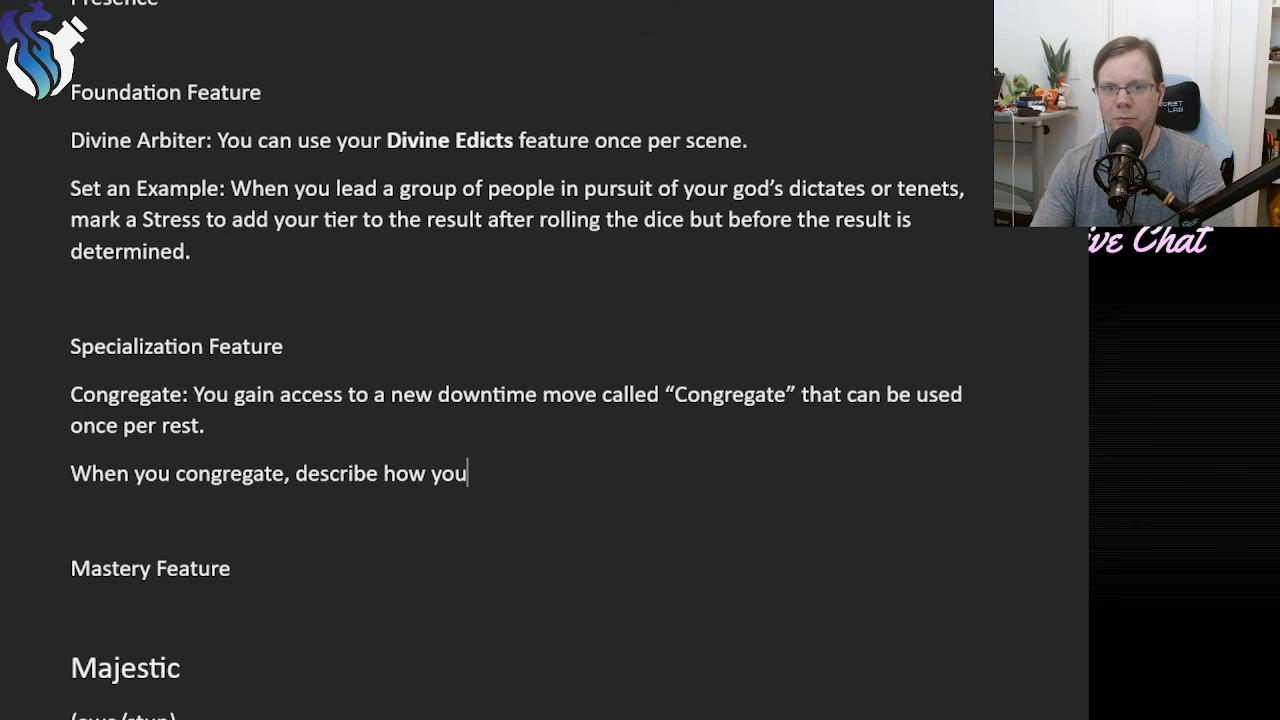
{"action": "type", "text": " lead a"}
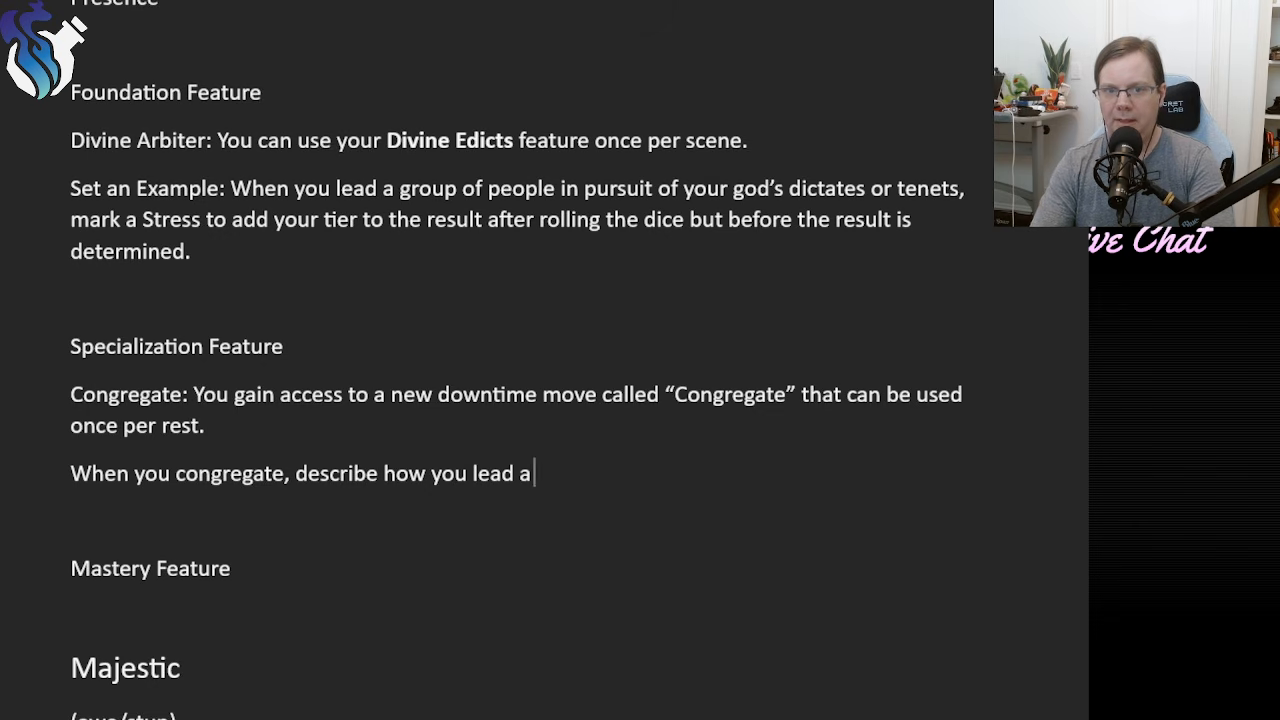
{"action": "key", "text": "BackSpace"}
{"action": "key", "text": "BackSpace"}
{"action": "key", "text": "BackSpace"}
{"action": "key", "text": "BackSpace"}
{"action": "key", "text": "BackSpace"}
{"action": "key", "text": "BackSpace"}
{"action": "key", "text": "BackSpace"}
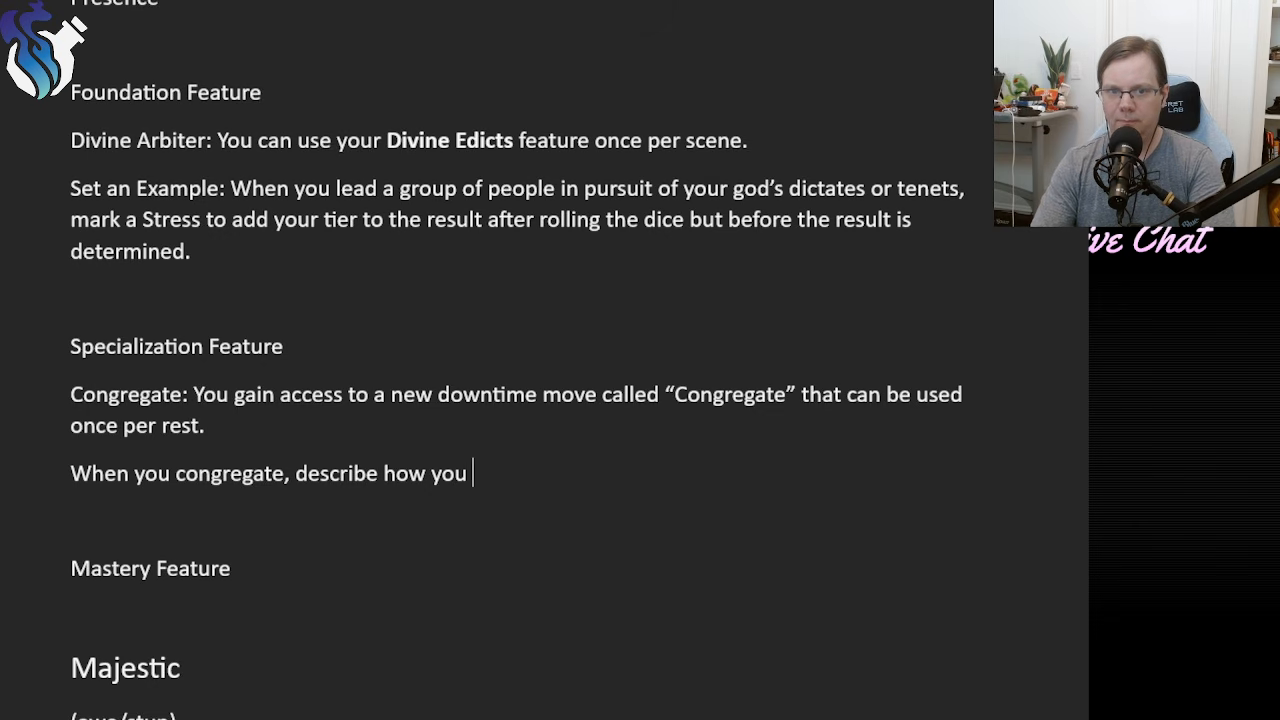
Continue the "When you congregate" sentence with "assemble and inspire your allies".
{"action": "type", "text": "inspire and "}
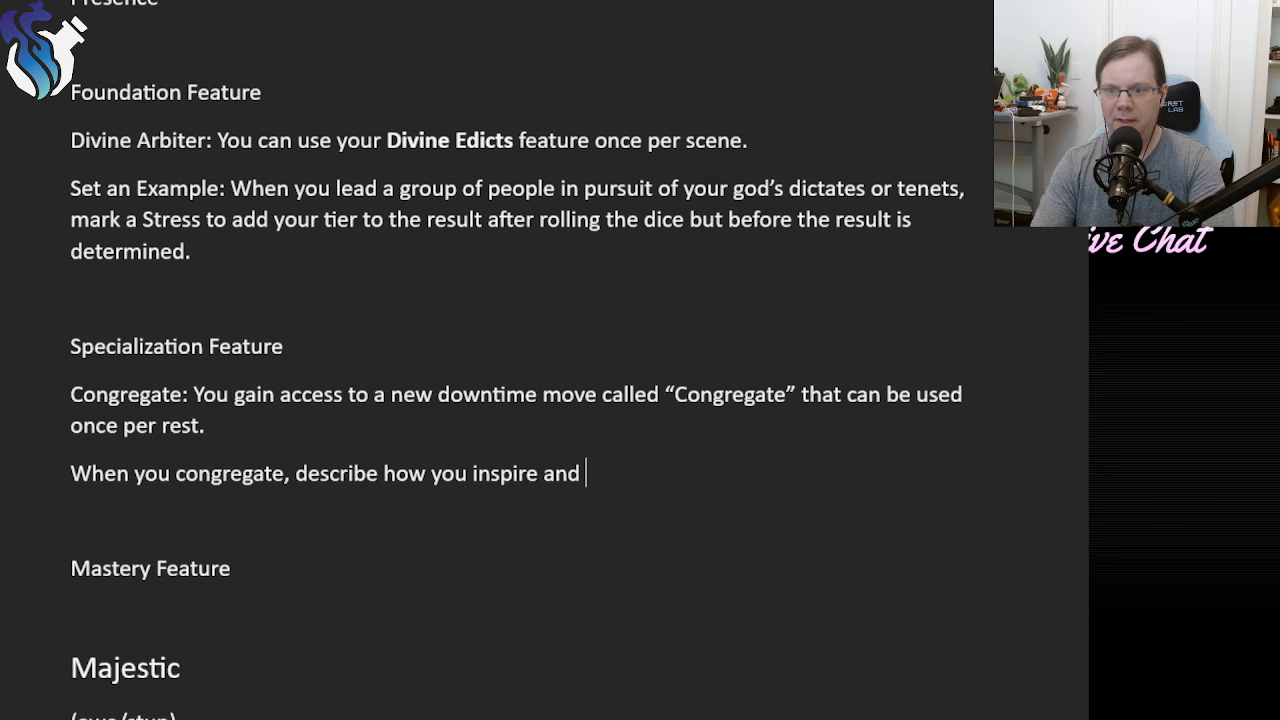
{"action": "type", "text": "asse"}
{"action": "key", "text": "BackSpace"}
{"action": "key", "text": "BackSpace"}
{"action": "key", "text": "BackSpace"}
{"action": "key", "text": "BackSpace"}
{"action": "key", "text": "BackSpace"}
{"action": "key", "text": "BackSpace"}
{"action": "key", "text": "BackSpace"}
{"action": "key", "text": "BackSpace"}
{"action": "key", "text": "BackSpace"}
{"action": "key", "text": "BackSpace"}
{"action": "key", "text": "BackSpace"}
{"action": "key", "text": "BackSpace"}
{"action": "key", "text": "BackSpace"}
{"action": "key", "text": "BackSpace"}
{"action": "key", "text": "BackSpace"}
{"action": "key", "text": "BackSpace"}
{"action": "key", "text": "BackSpace"}
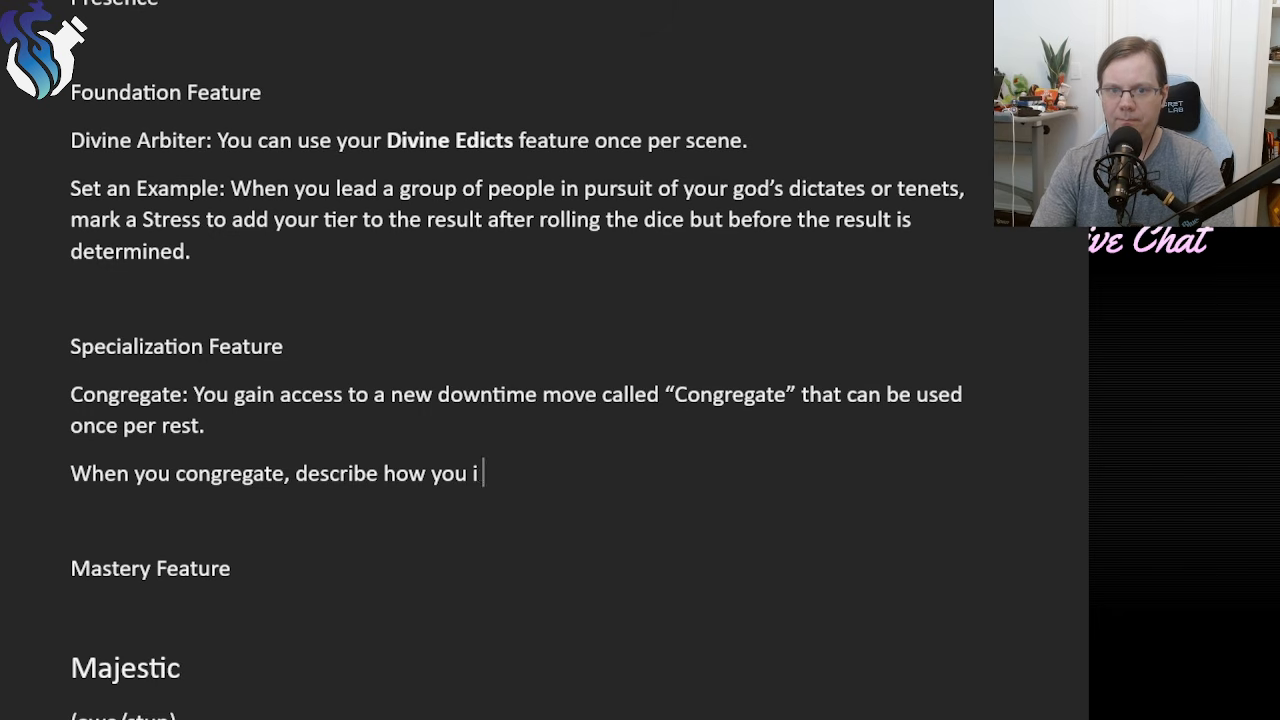
{"action": "type", "text": "assemble and"}
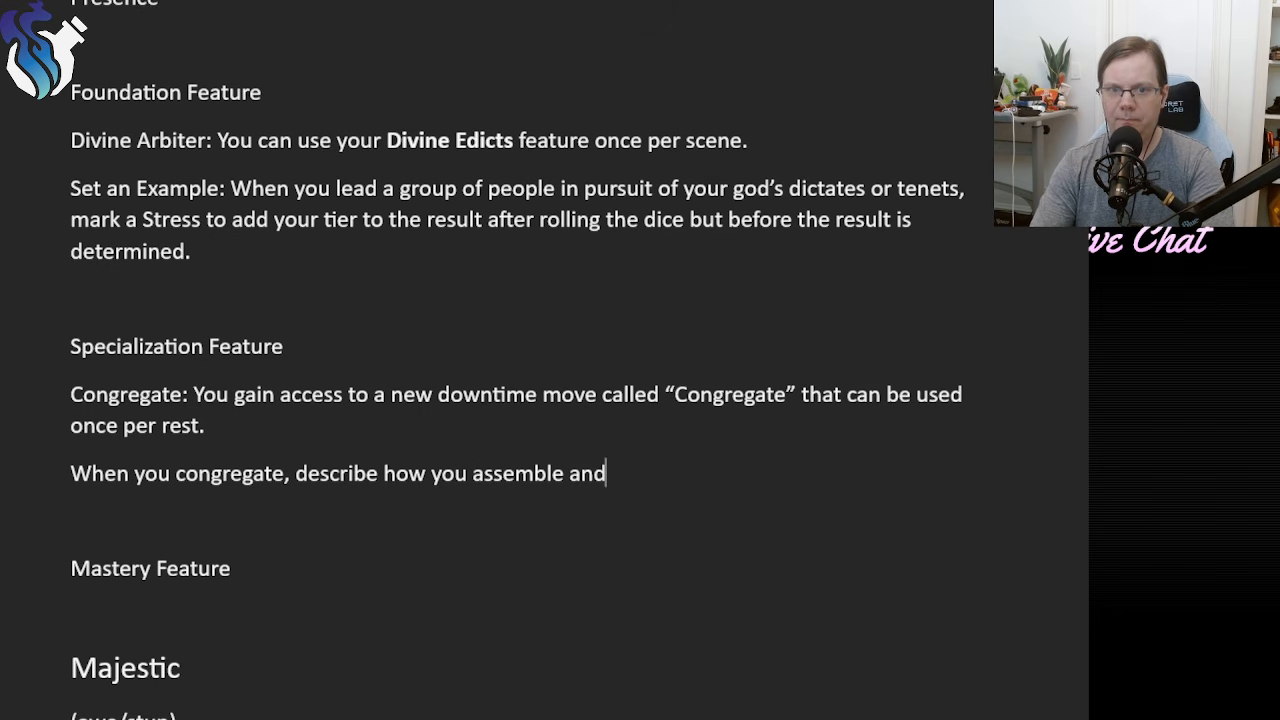
{"action": "type", "text": " inspire your allies"}
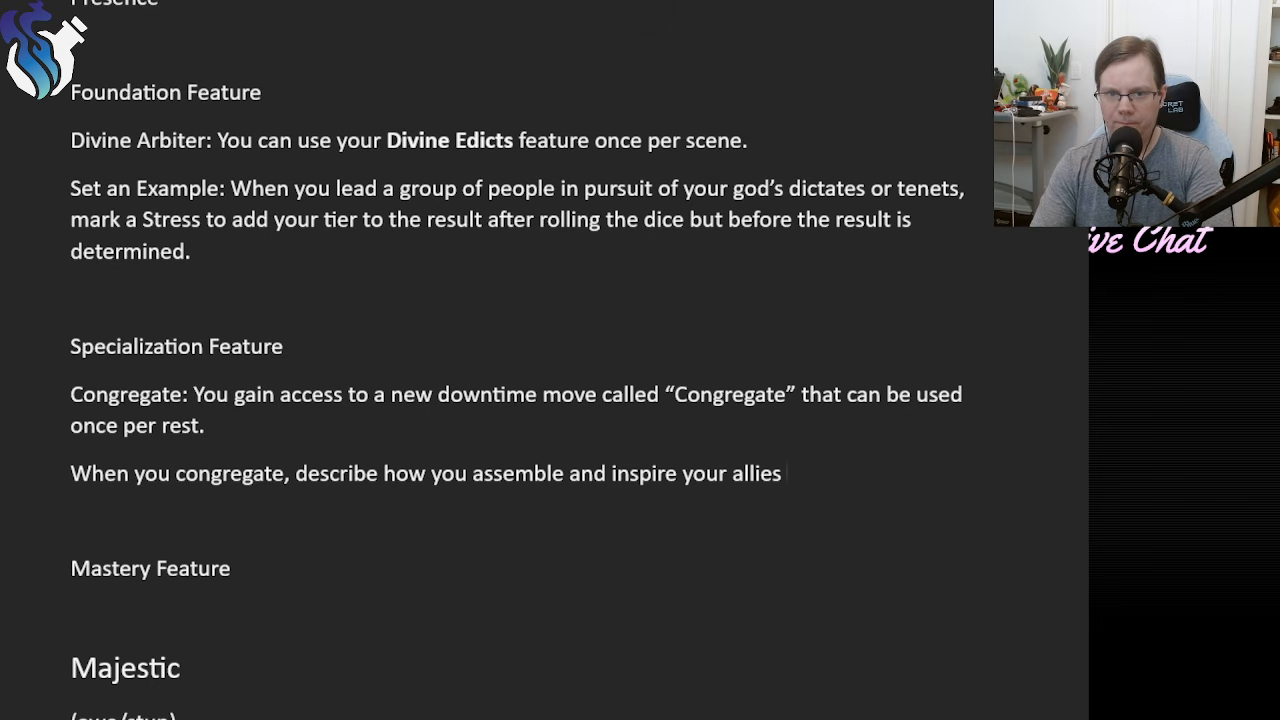
Finish the "When you congregate" sentence with "to bolster their spirits.".
{"action": "left_click", "coordinate": [482, 473]}
{"action": "type", "text": "to bolster th"}
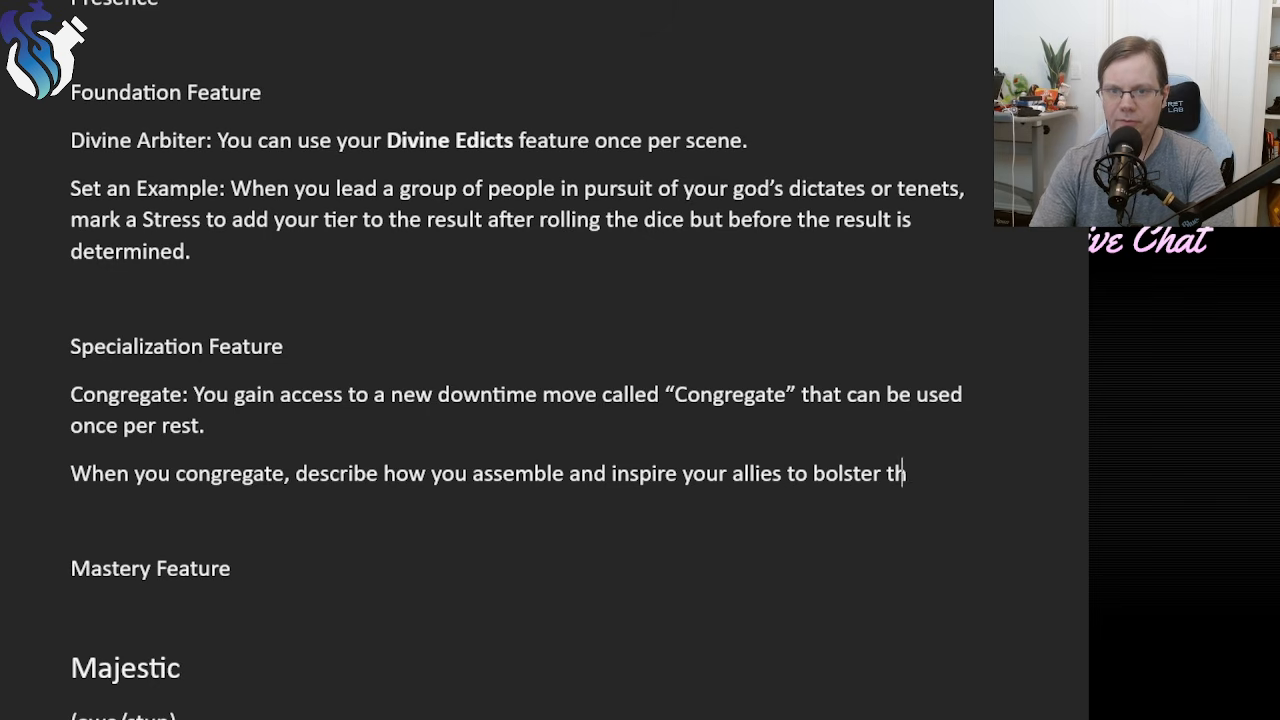
{"action": "type", "text": "eir spiorit"}
{"action": "key", "text": "BackSpace"}
{"action": "key", "text": "BackSpace"}
{"action": "key", "text": "BackSpace"}
{"action": "key", "text": "BackSpace"}
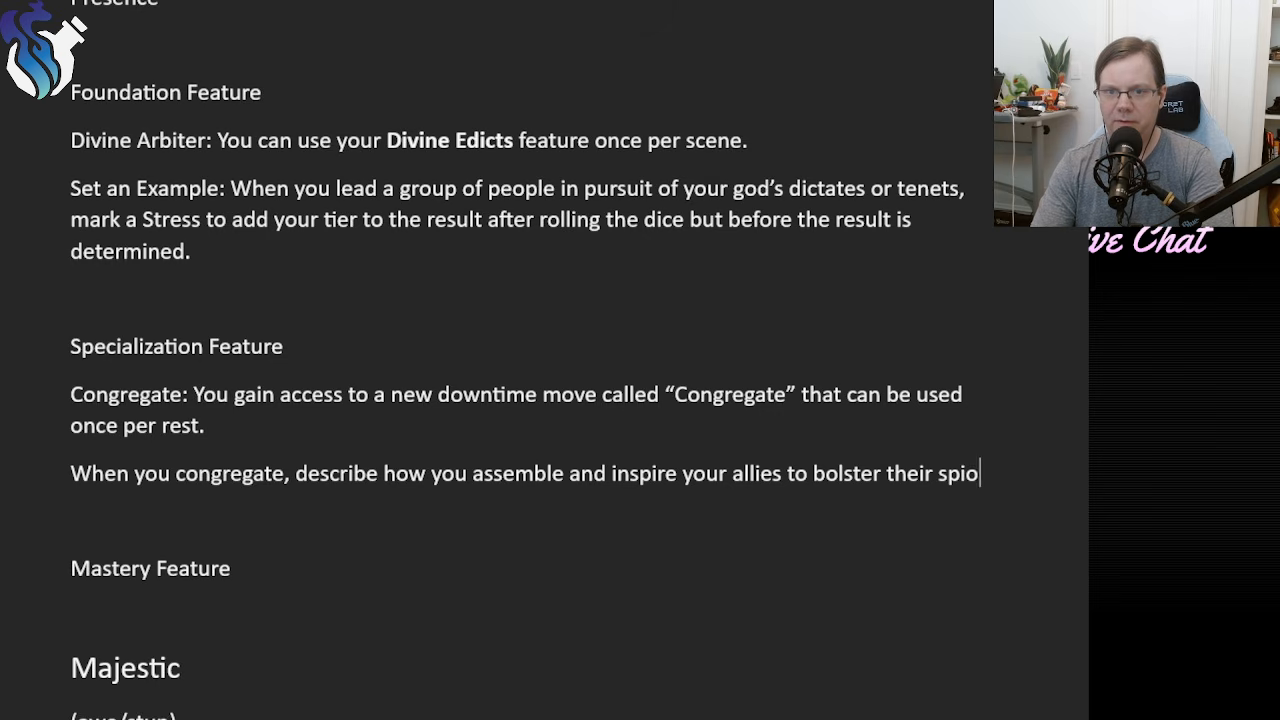
{"action": "type", "text": "rits."}
Add the Congregate effect sentence "All targets within Close gain a Hope and clear a Stress.".
{"action": "key", "text": "Return"}
{"action": "type", "text": "All allie"}
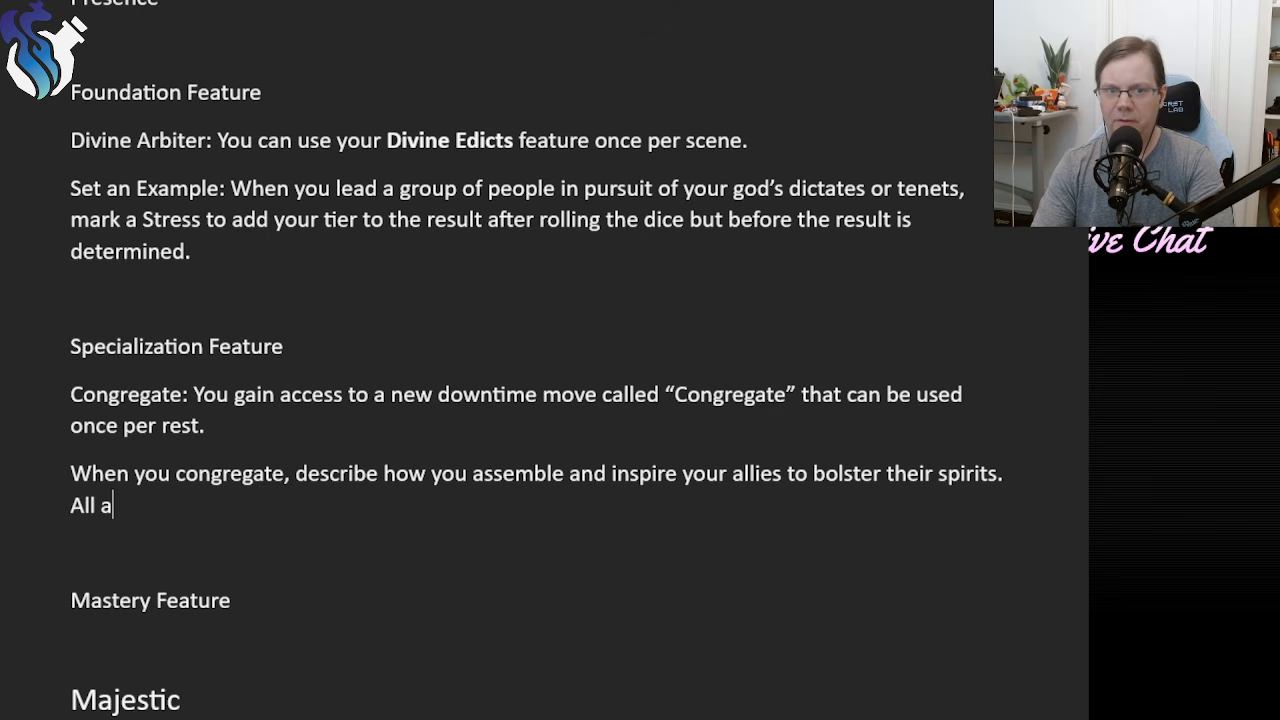
{"action": "key", "text": "BackSpace"}
{"action": "key", "text": "BackSpace"}
{"action": "key", "text": "BackSpace"}
{"action": "key", "text": "BackSpace"}
{"action": "key", "text": "BackSpace"}
{"action": "type", "text": "targ"}
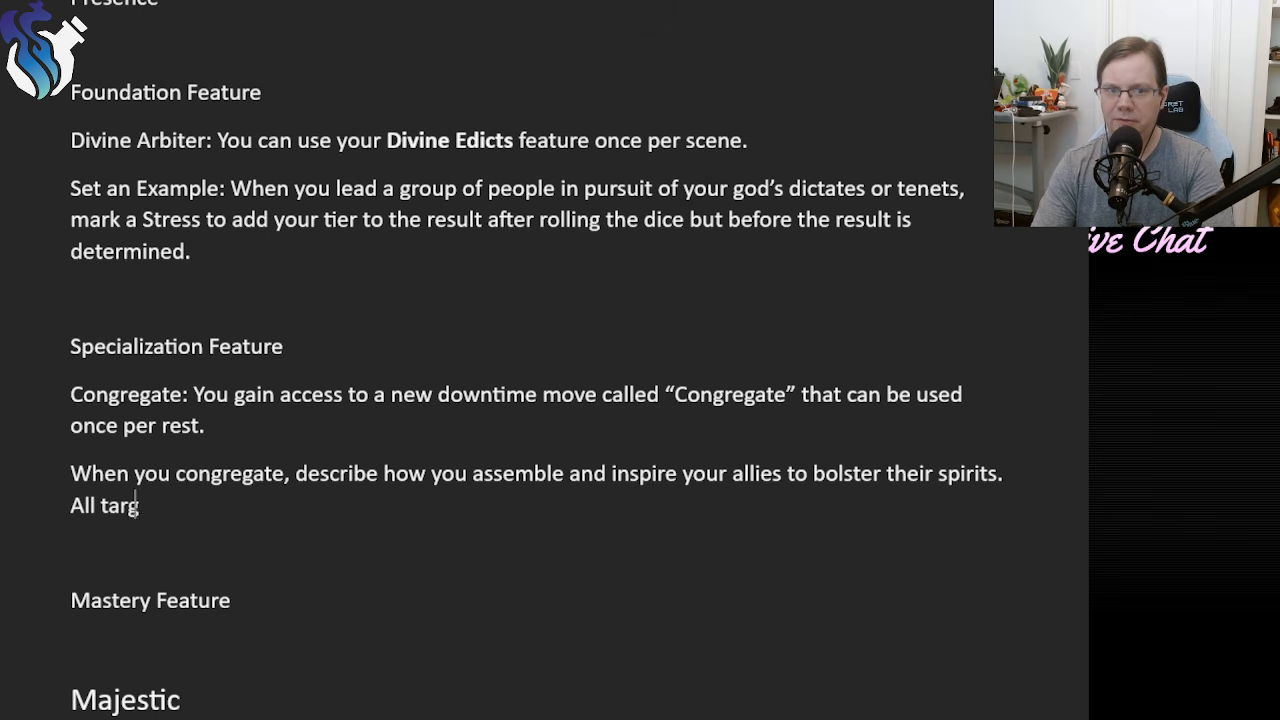
{"action": "type", "text": "ets within Cl"}
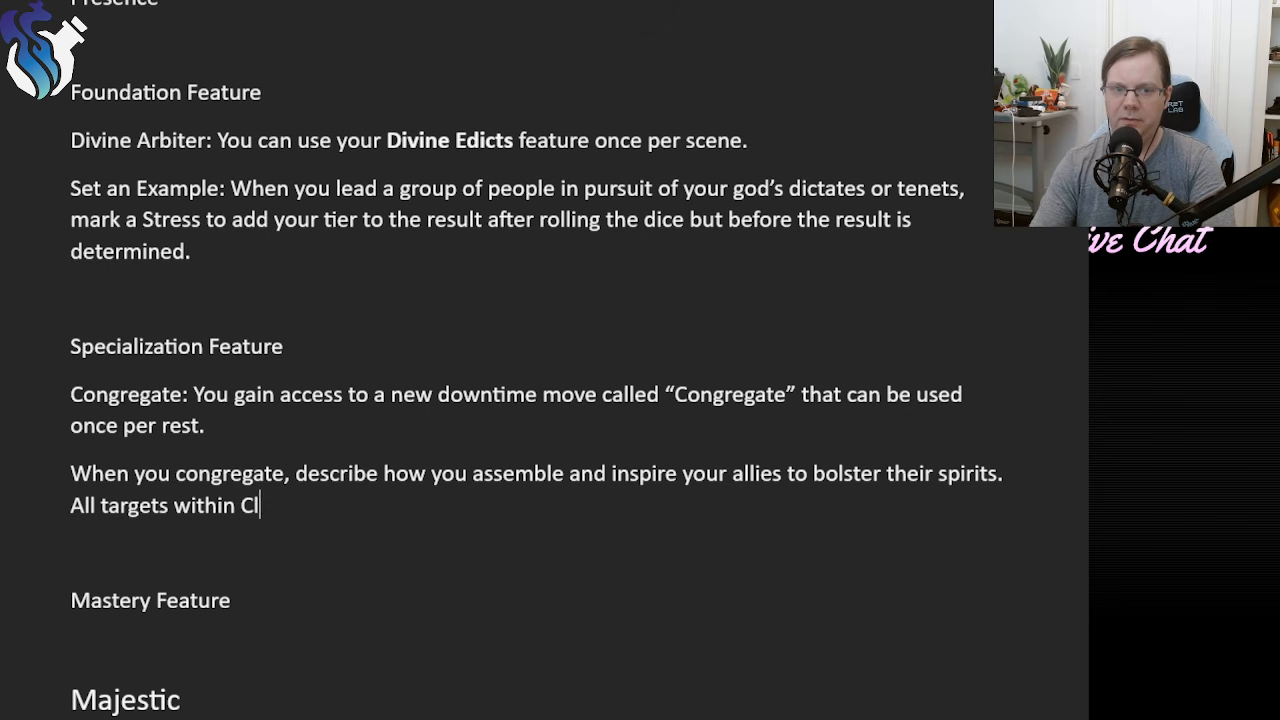
{"action": "type", "text": "ose gain a Hoop"}
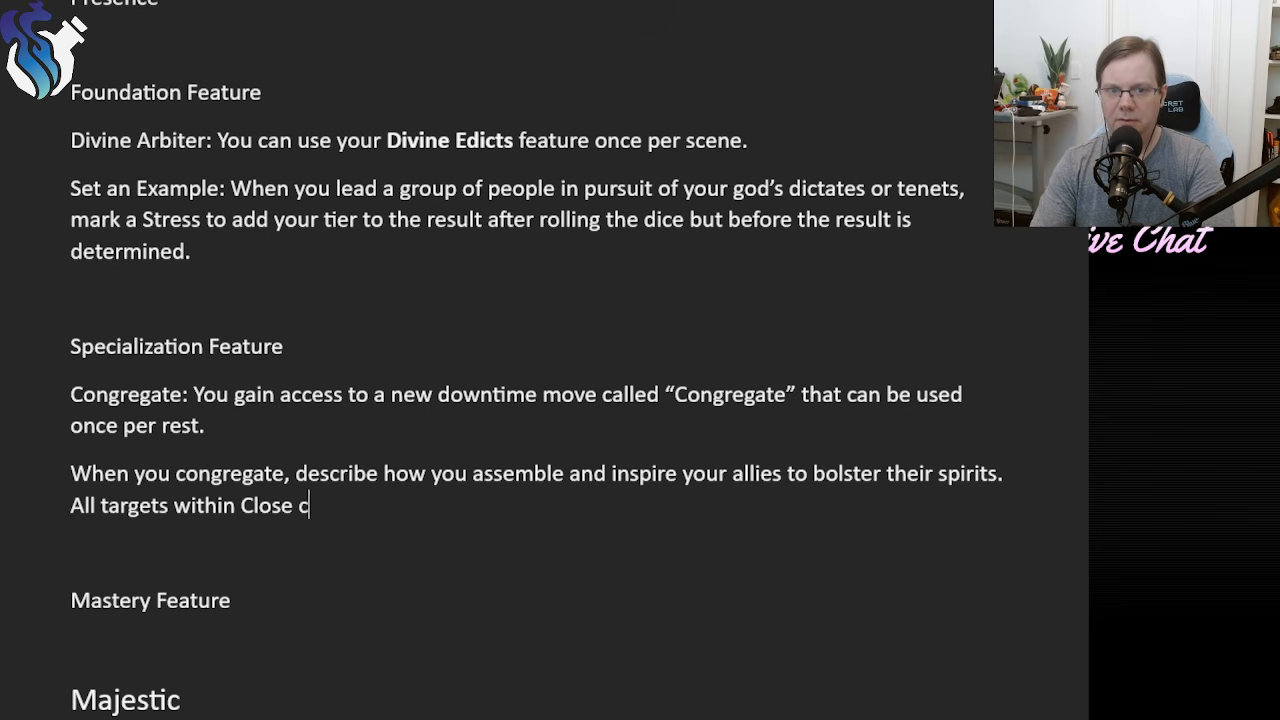
{"action": "key", "text": "BackSpace"}
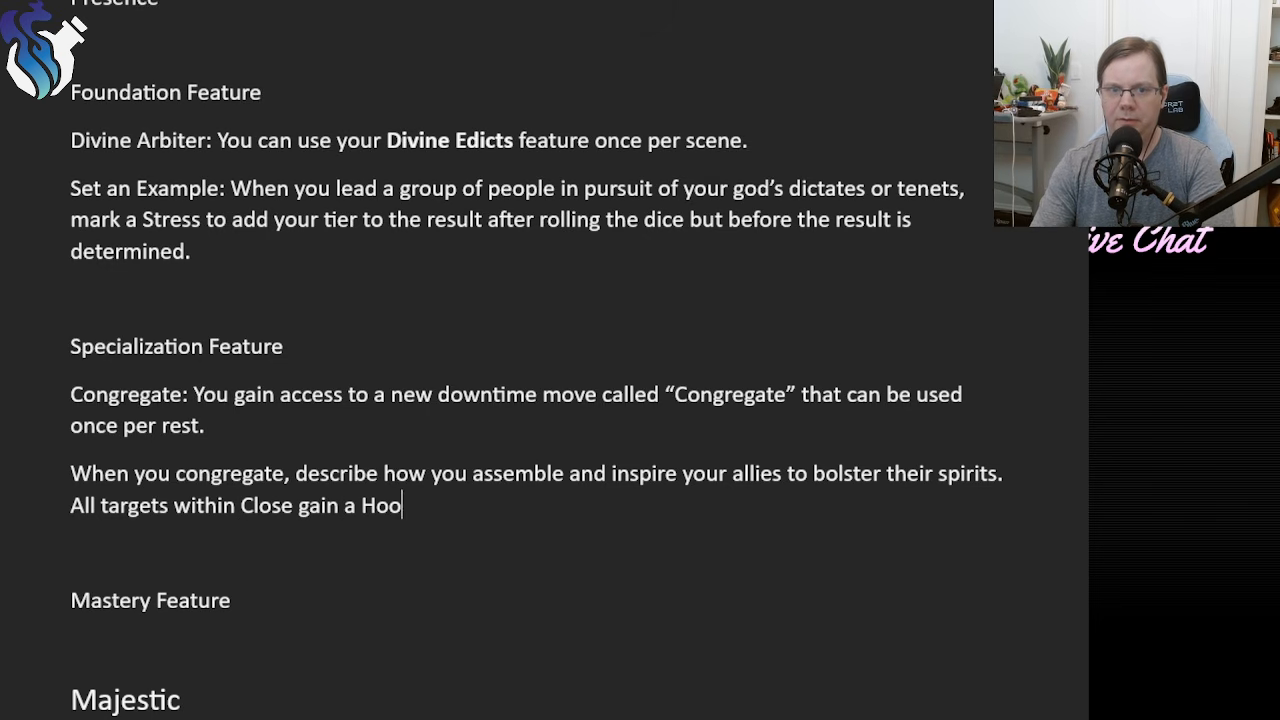
{"action": "type", "text": "pe and clear a Stress."}
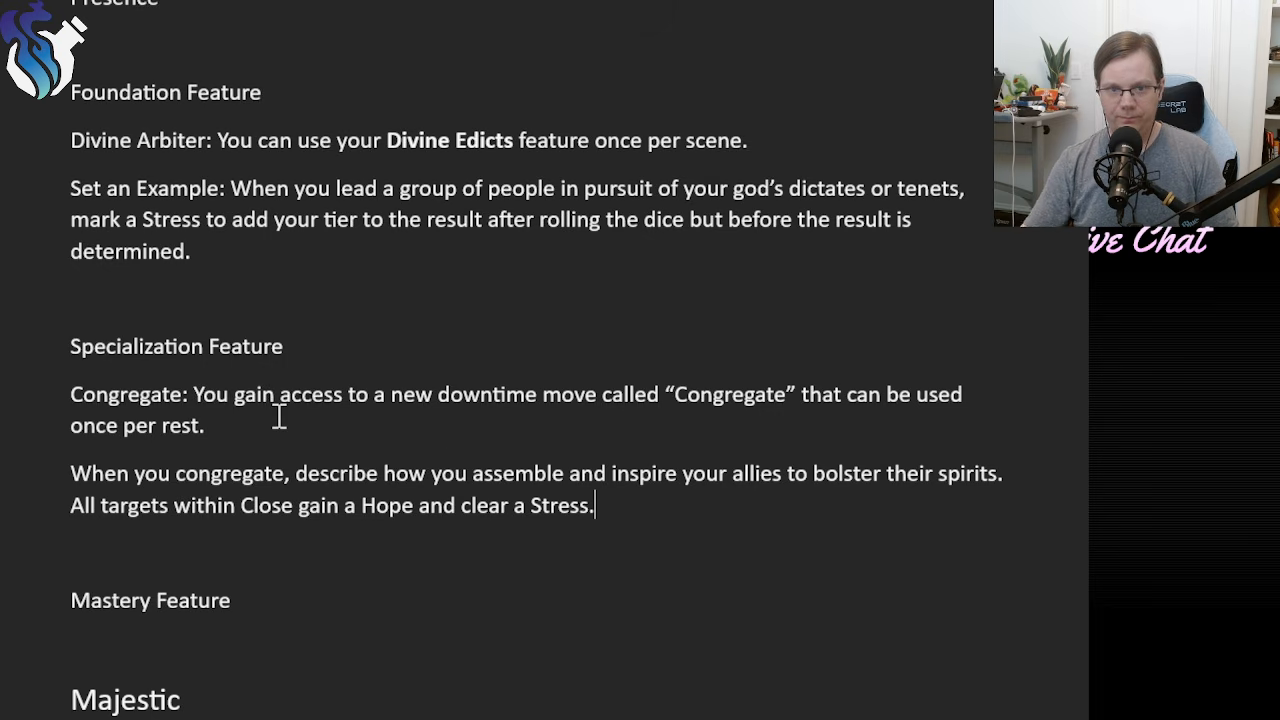
Join the "When you congregate" paragraph onto the end of the Congregate line to form a single paragraph, separated by a space.
{"action": "left_click_drag", "start_coordinate": [58, 393], "coordinate": [56, 392]}
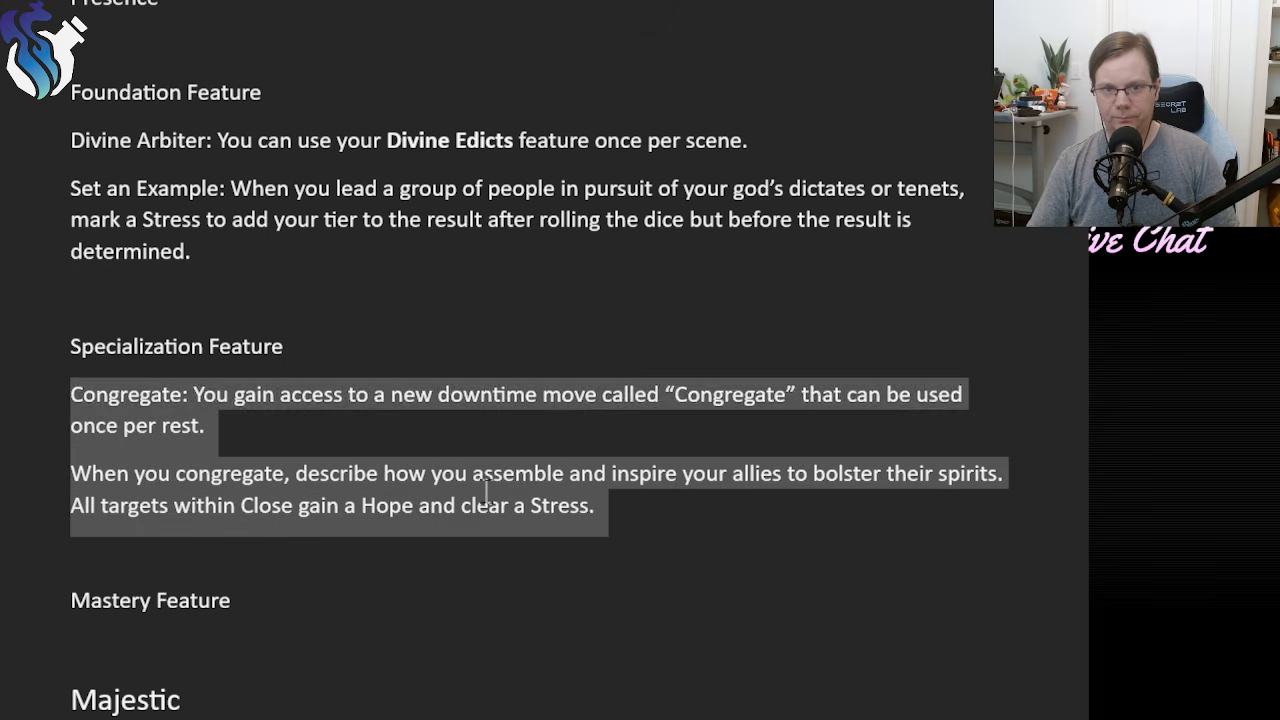
{"action": "left_click", "coordinate": [777, 532]}
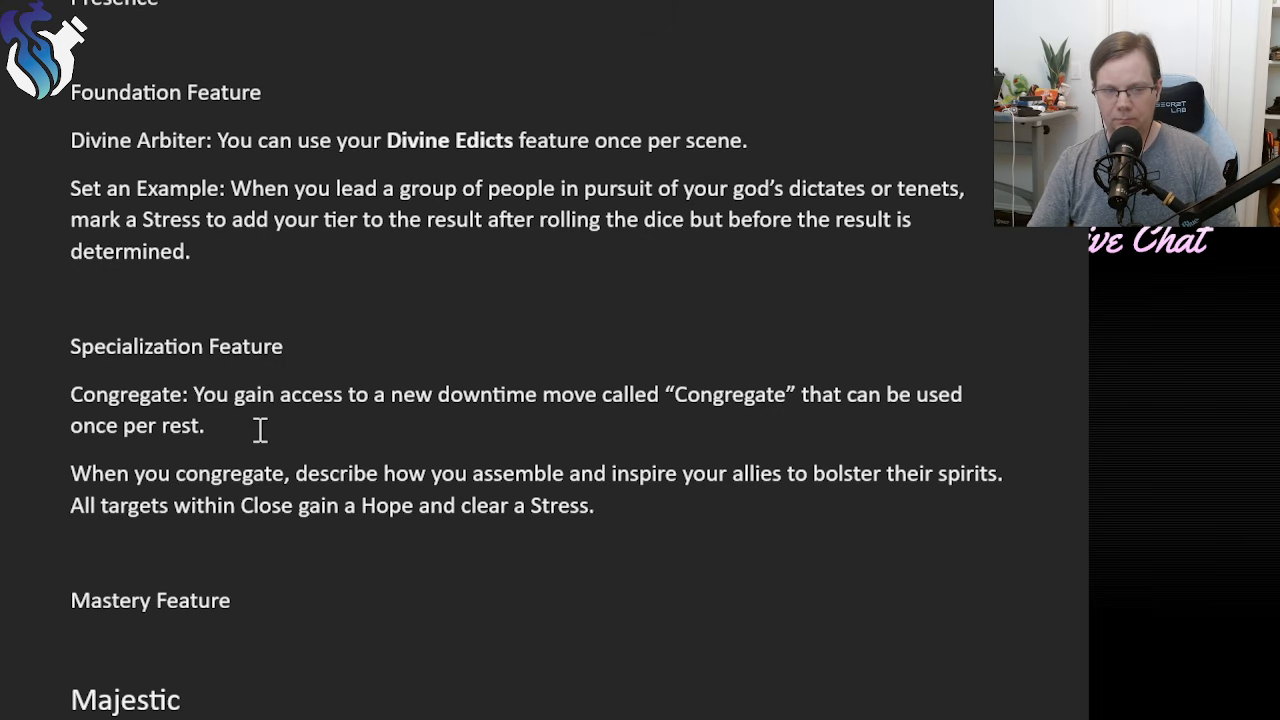
{"action": "left_click_drag", "start_coordinate": [236, 424], "coordinate": [31, 397]}
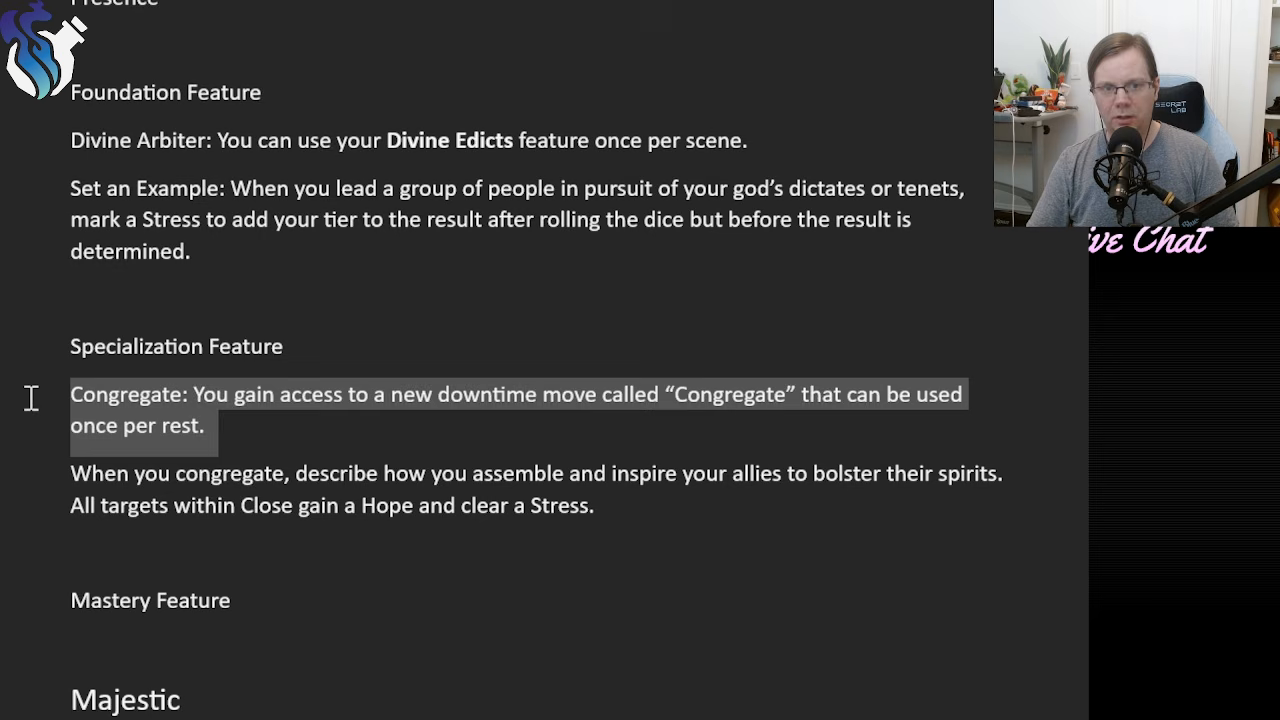
{"action": "left_click", "coordinate": [271, 438]}
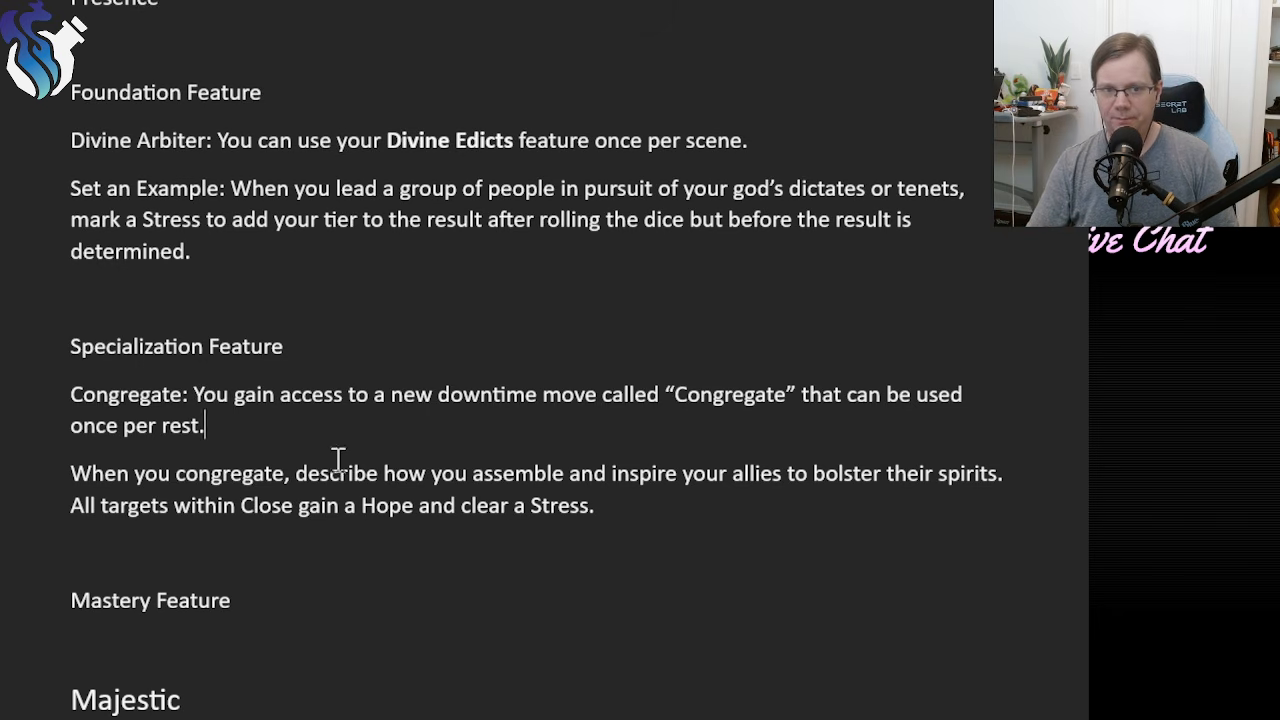
{"action": "left_click", "coordinate": [640, 505]}
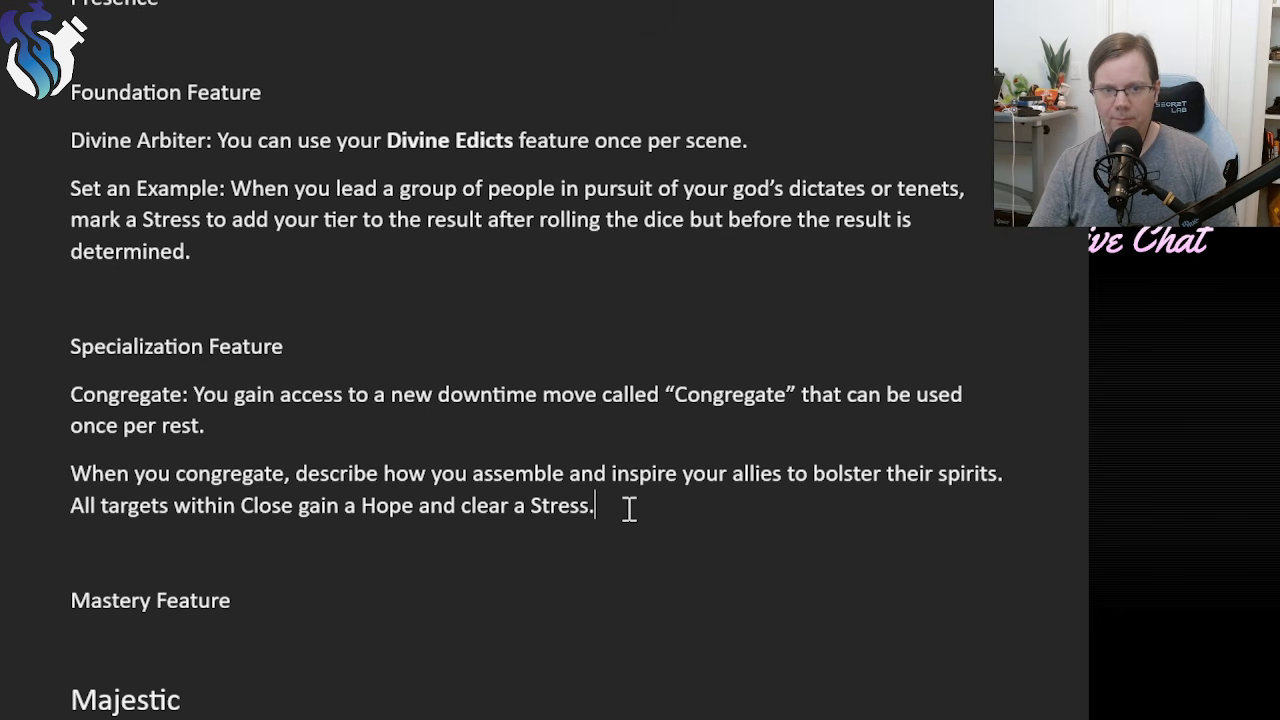
{"action": "left_click", "coordinate": [63, 470]}
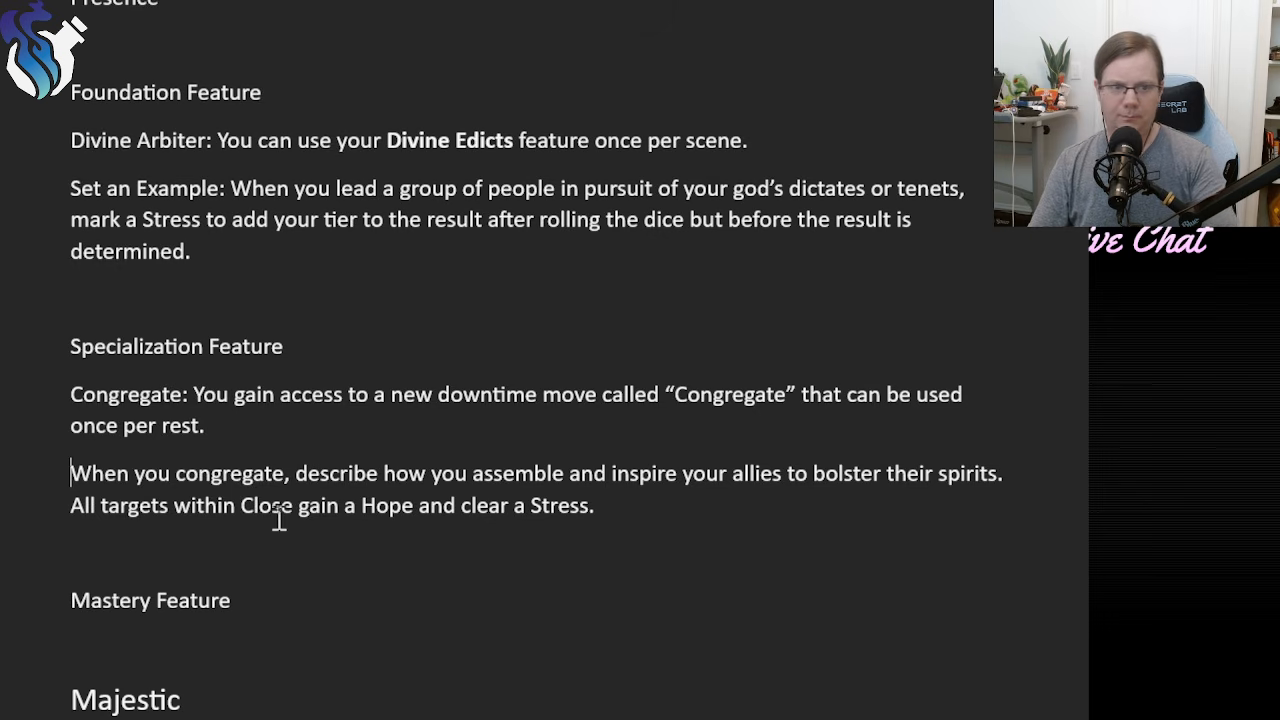
{"action": "key", "text": "BackSpace"}
{"action": "key", "text": "BackSpace"}
{"action": "type", "text": "."}
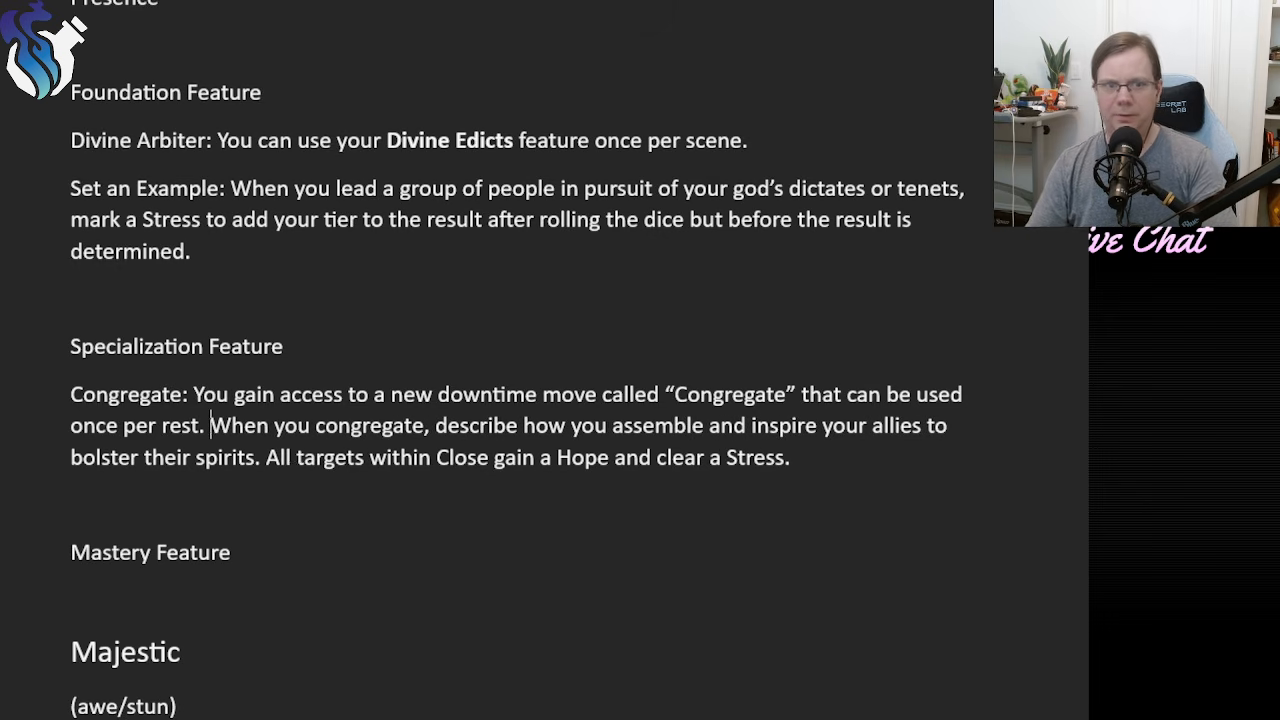
Reread the full Congregate paragraph under Specialization Feature.
{"action": "left_click", "coordinate": [175, 513]}
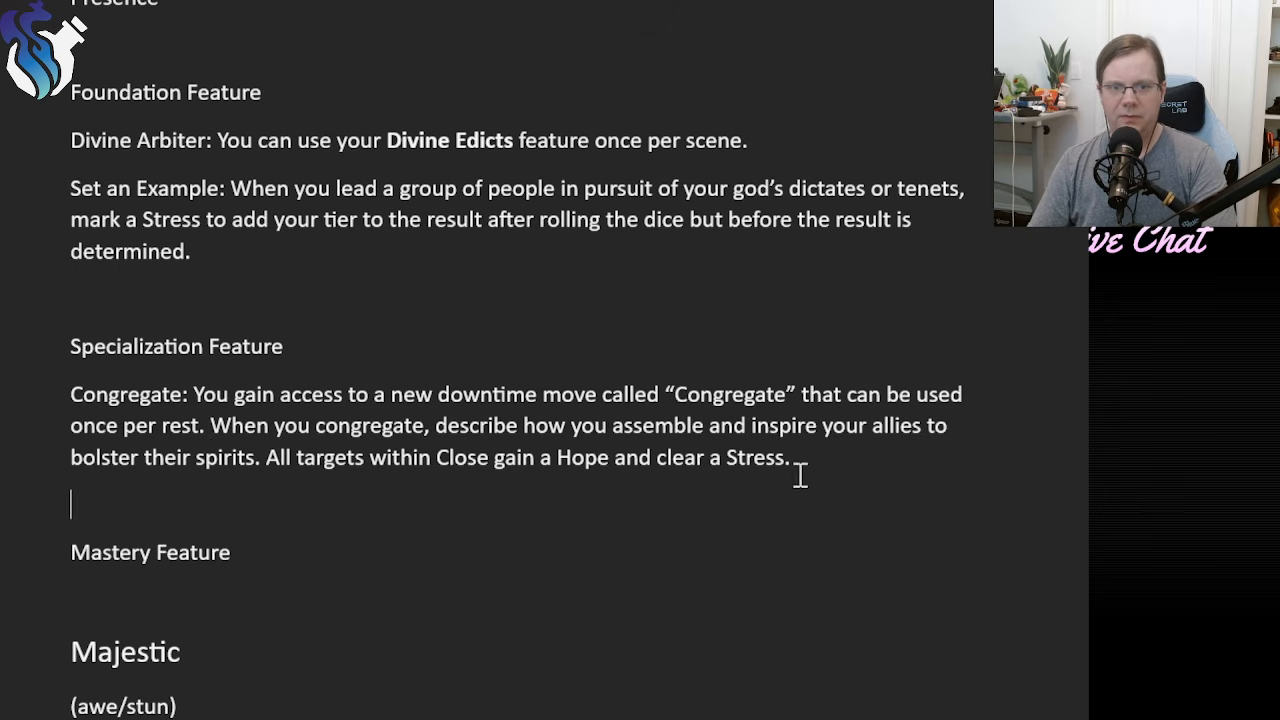
{"action": "left_click_drag", "start_coordinate": [800, 474], "coordinate": [146, 394]}
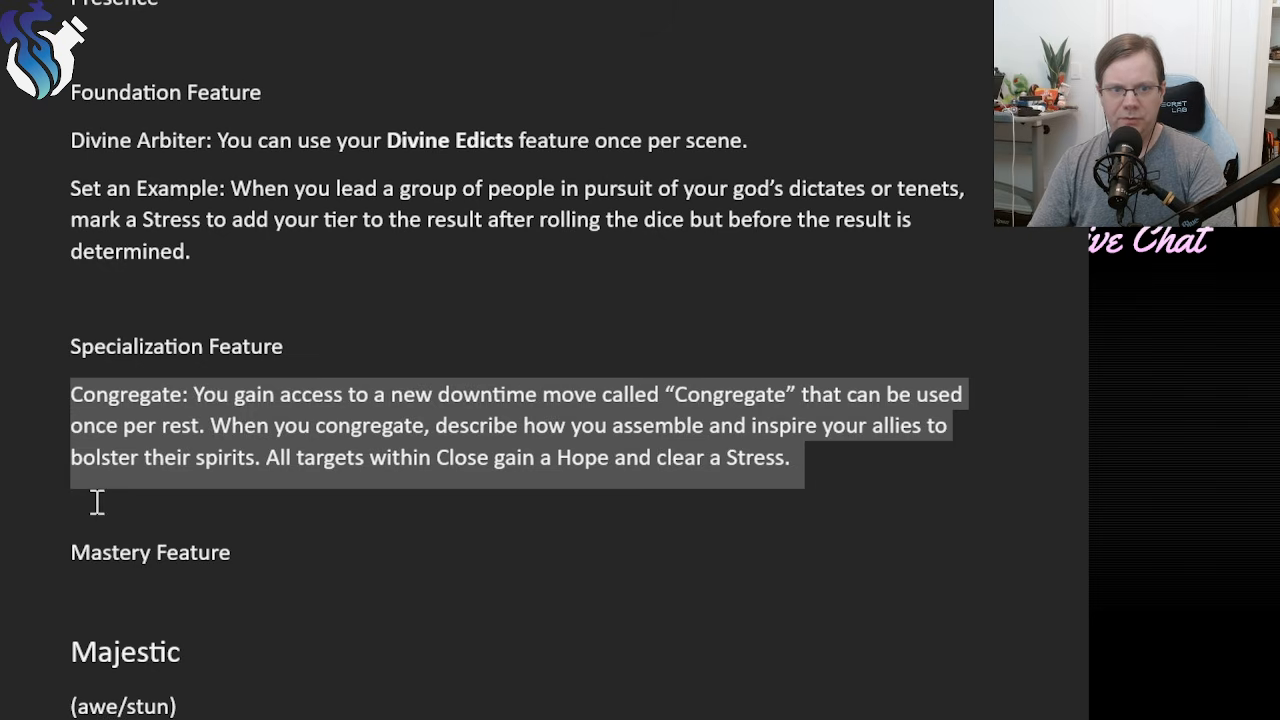
{"action": "left_click", "coordinate": [143, 505]}
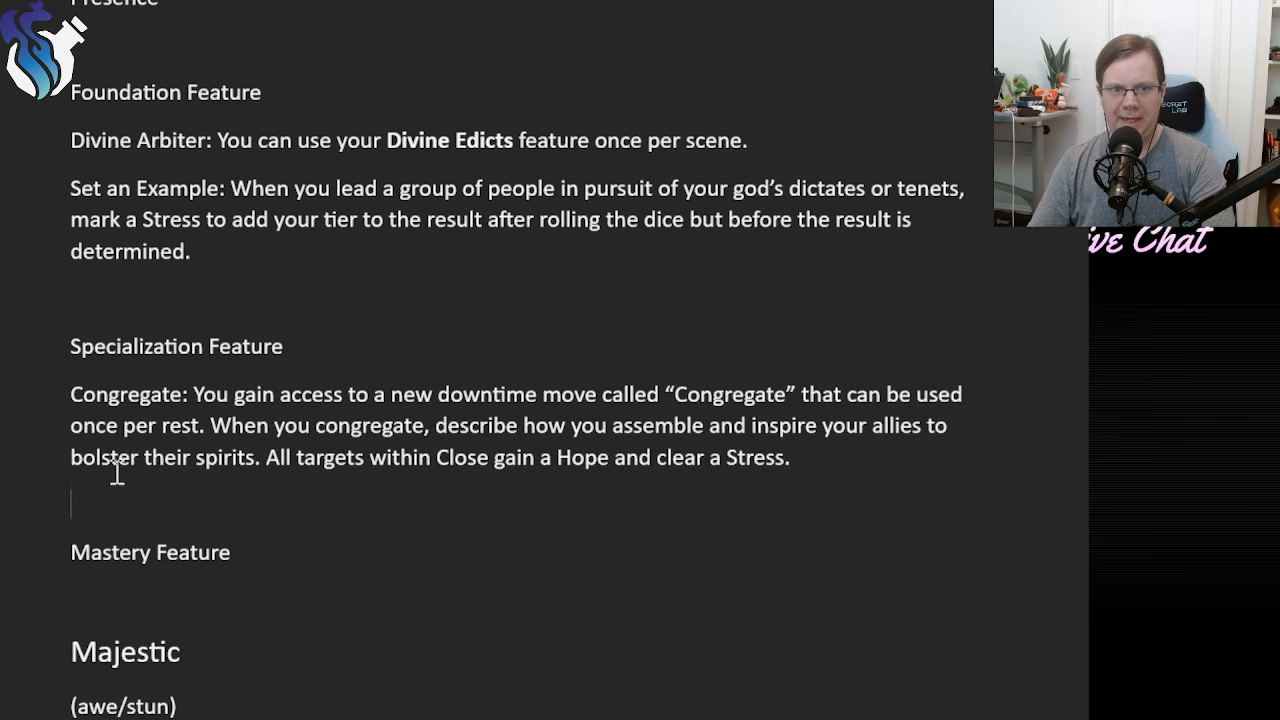
{"action": "left_click", "coordinate": [117, 594]}
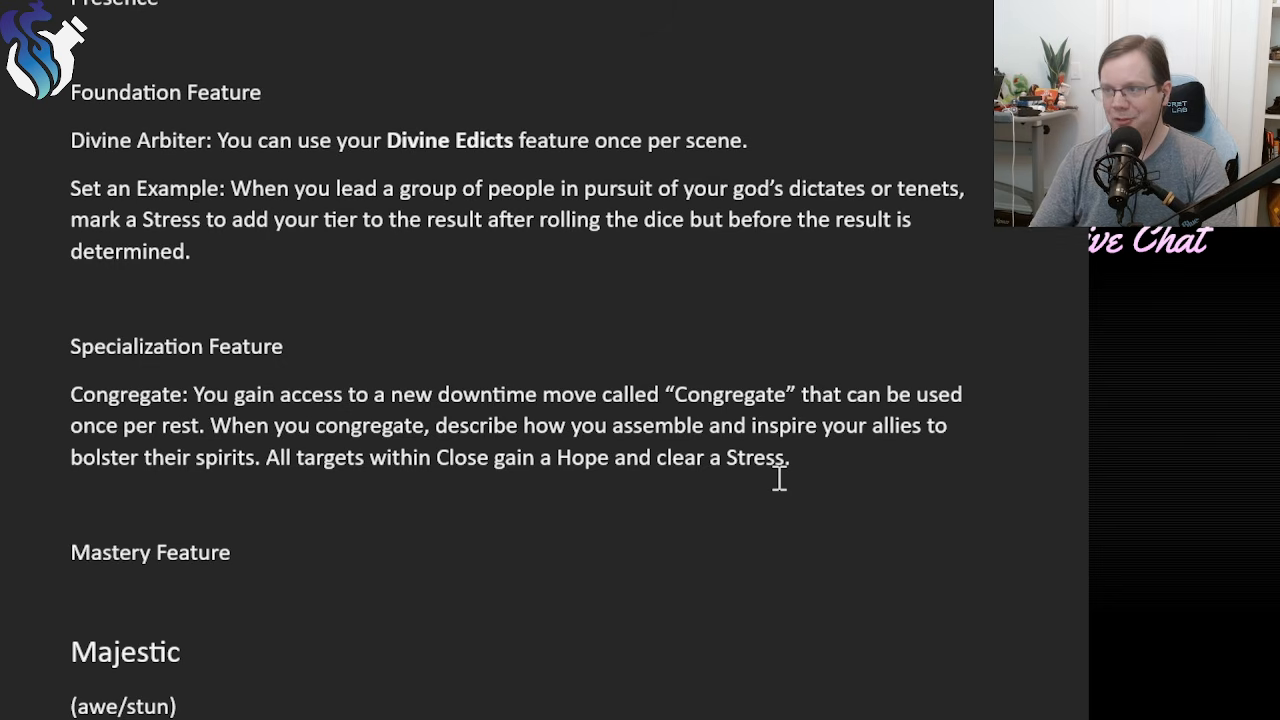
{"action": "left_click_drag", "start_coordinate": [803, 458], "coordinate": [62, 398]}
{"action": "left_click", "coordinate": [860, 483]}
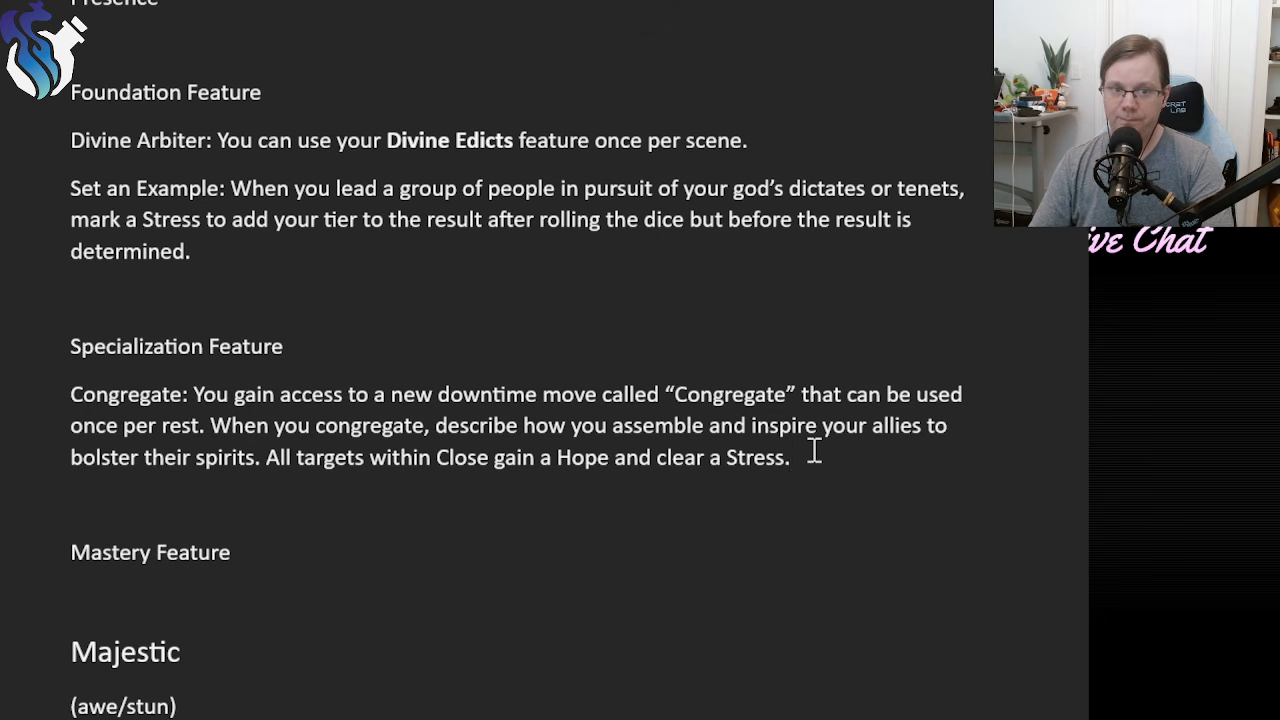
Insert blank lines below the Mastery Feature heading to make room for the feature text.
{"action": "left_click", "coordinate": [250, 590]}
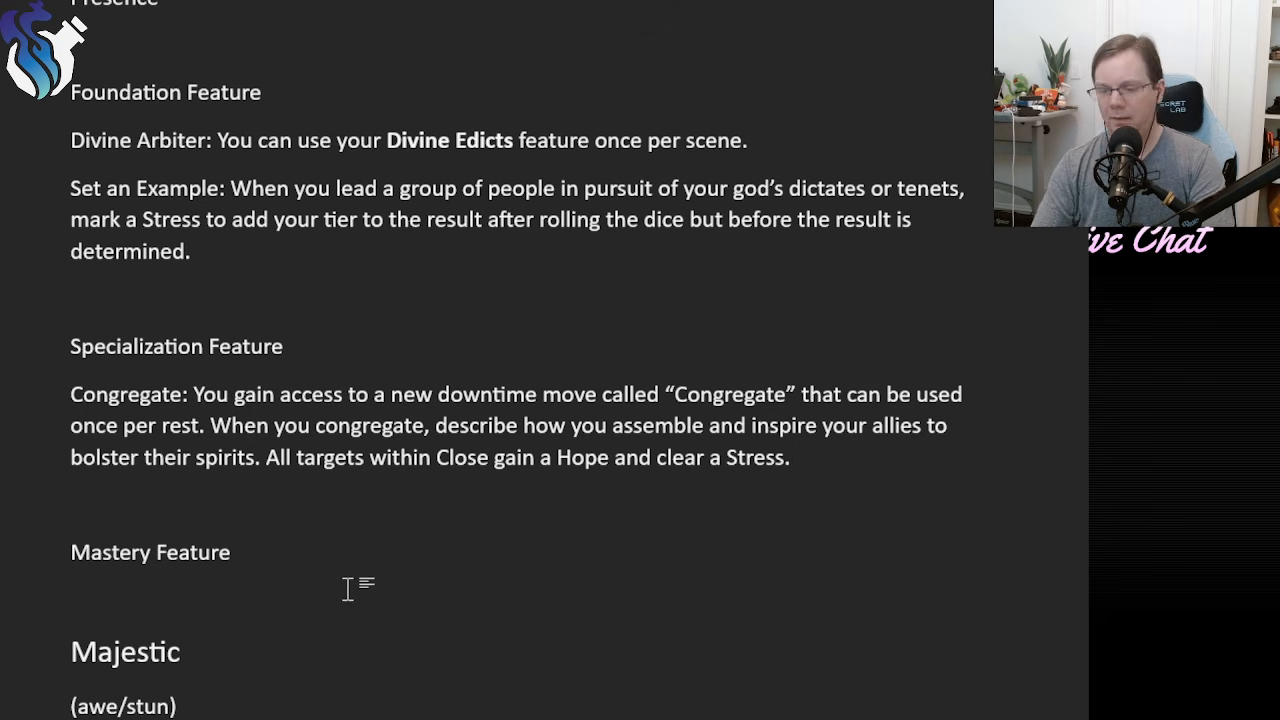
{"action": "key", "text": "Return"}
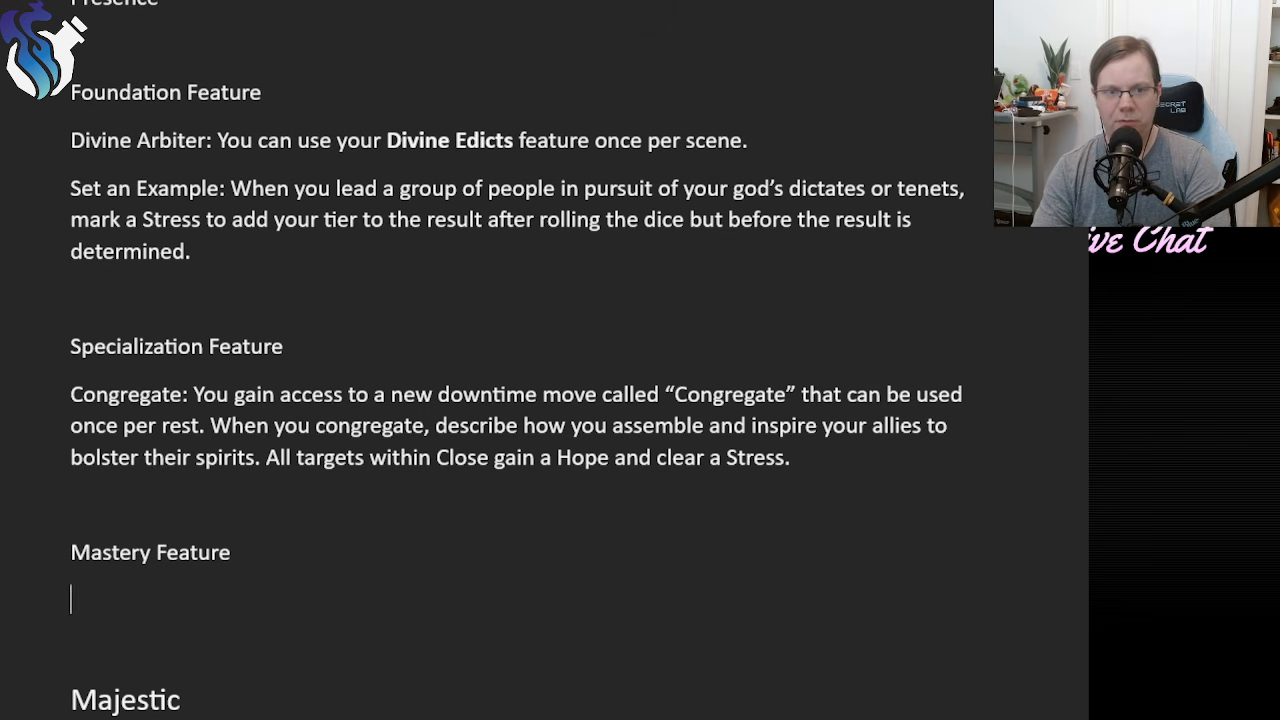
{"action": "key", "text": "Up"}
{"action": "key", "text": "Up"}
{"action": "key", "text": "Up"}
{"action": "key", "text": "Up"}
{"action": "key", "text": "Up"}
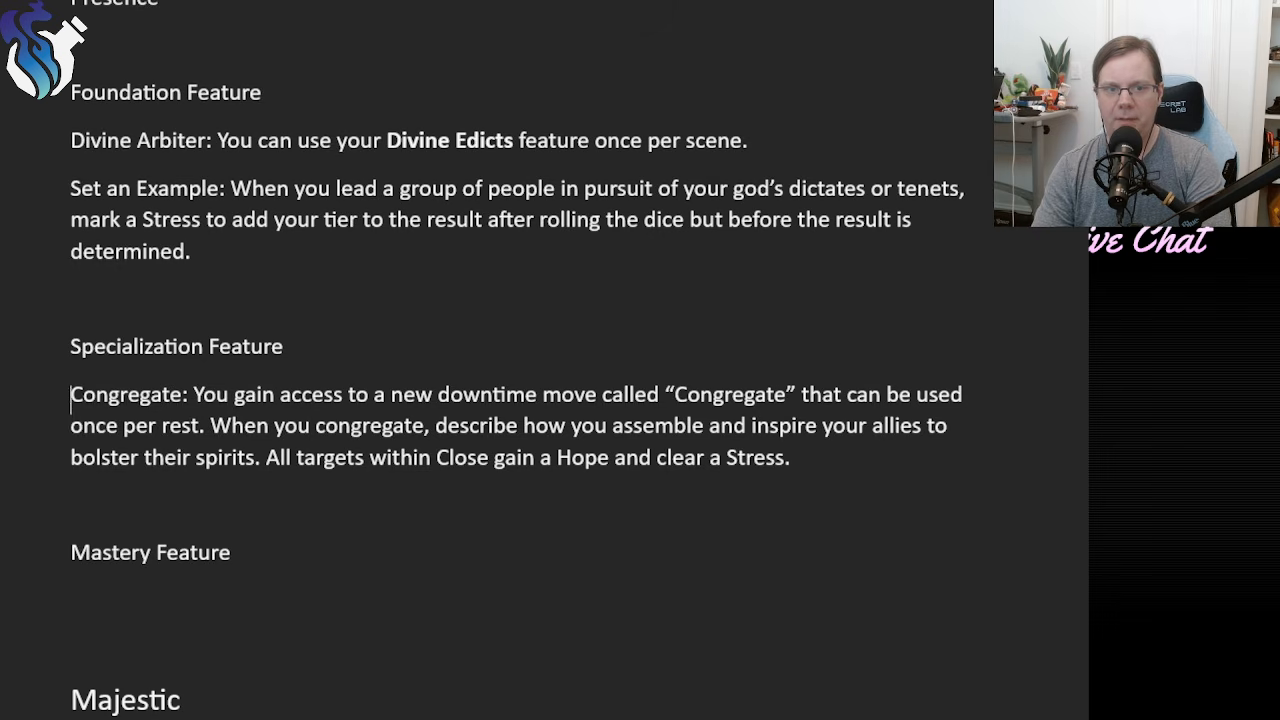
{"action": "key", "text": "Down"}
{"action": "key", "text": "Down"}
{"action": "key", "text": "Down"}
{"action": "key", "text": "Down"}
{"action": "key", "text": "Down"}
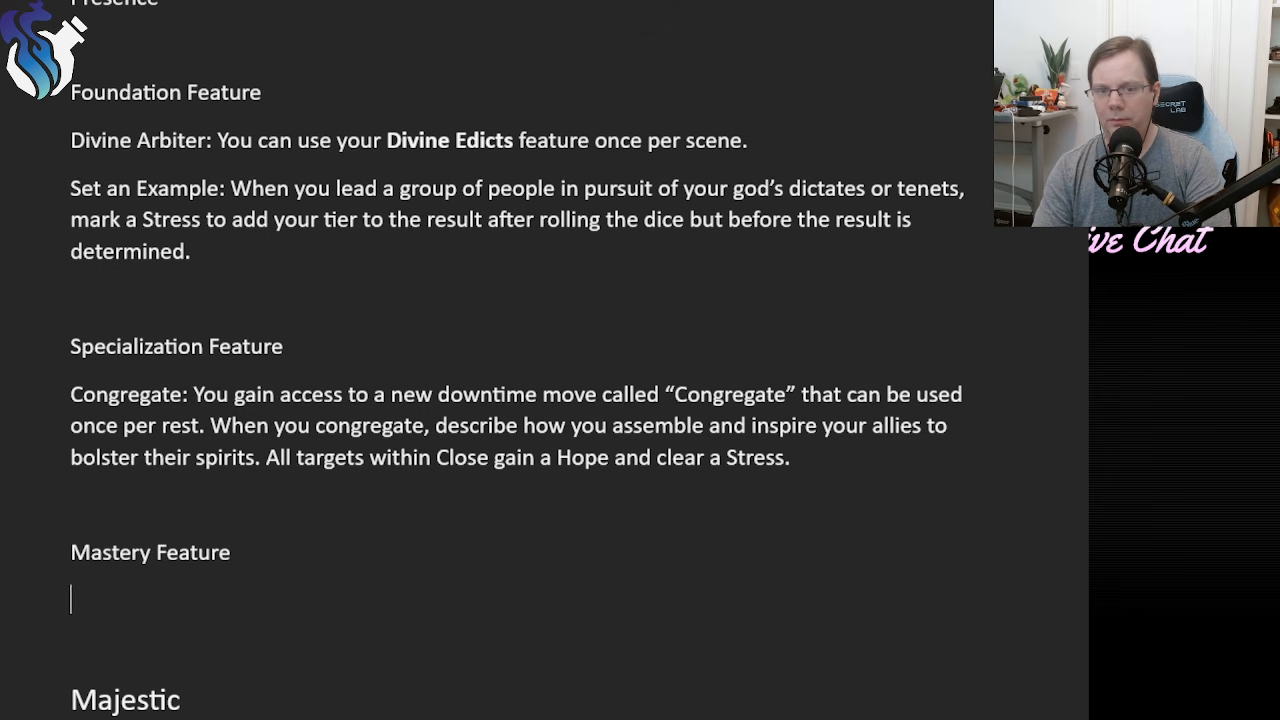
{"action": "key", "text": "Return"}
{"action": "type", "text": "M"}
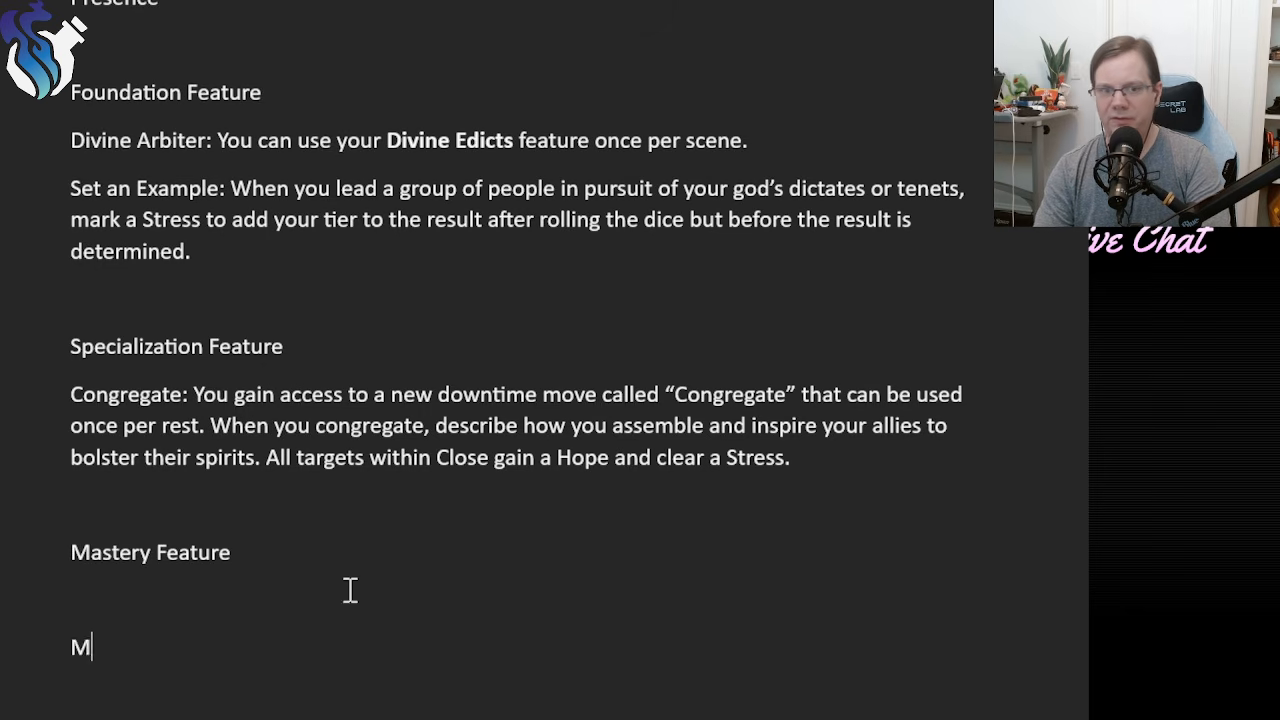
{"action": "key", "text": "BackSpace"}
{"action": "key", "text": "Return"}
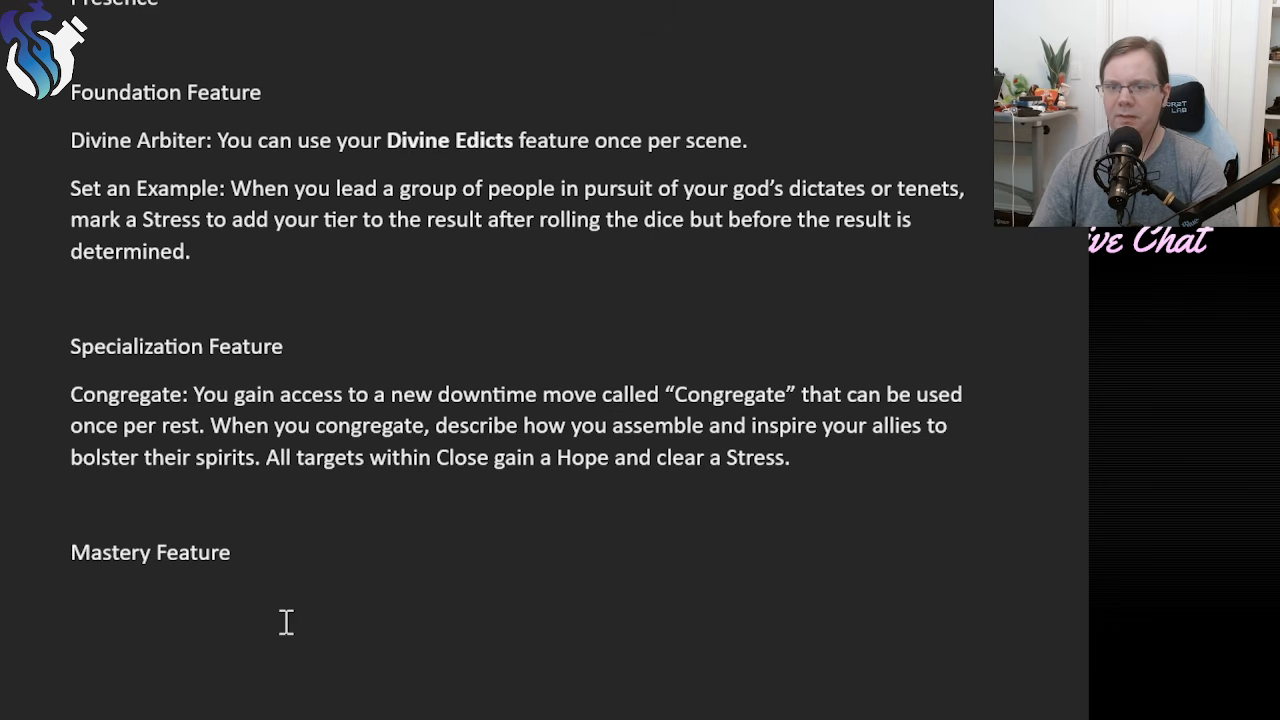
Reread the Majestic note about requiring the GM to spend 2 Fear to clear Bound, and return to the Archon features.
{"action": "scroll", "coordinate": [283, 620], "scroll_direction": "down", "scroll_amount": 5}
{"action": "scroll", "coordinate": [398, 280], "scroll_direction": "down", "scroll_amount": 1}
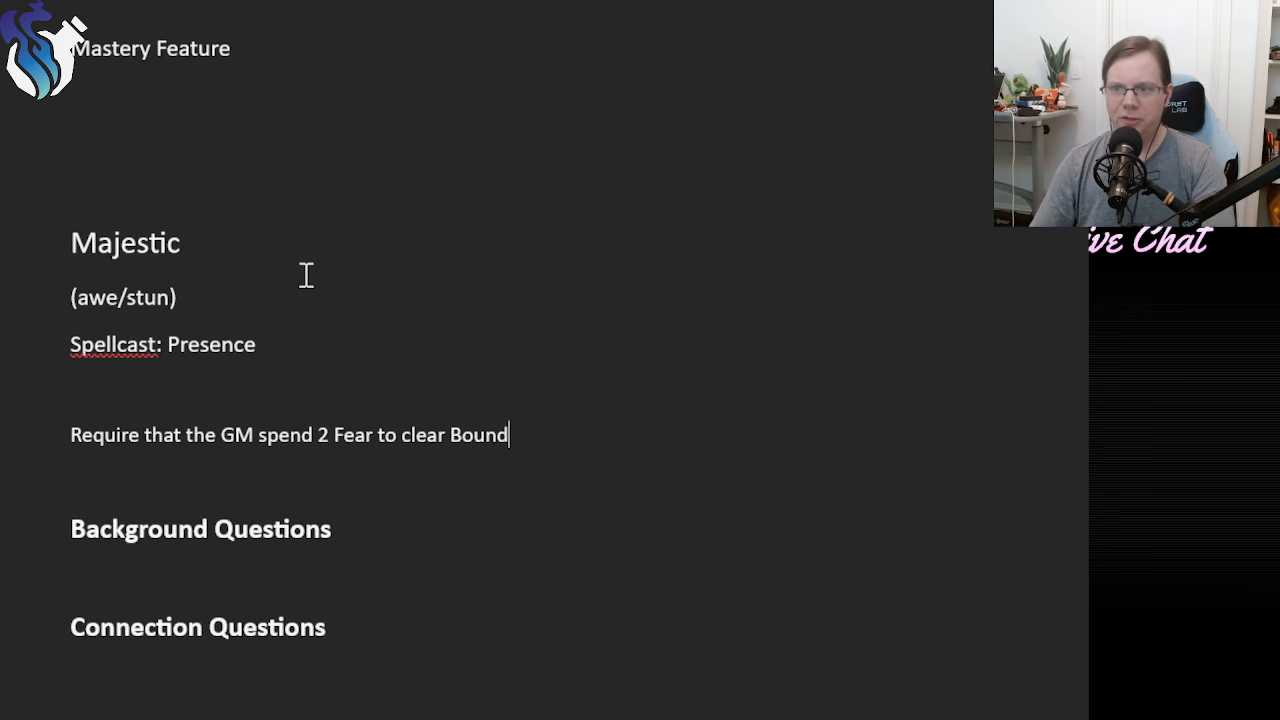
{"action": "double_click", "coordinate": [76, 438]}
{"action": "left_click_drag", "start_coordinate": [324, 425], "coordinate": [531, 426]}
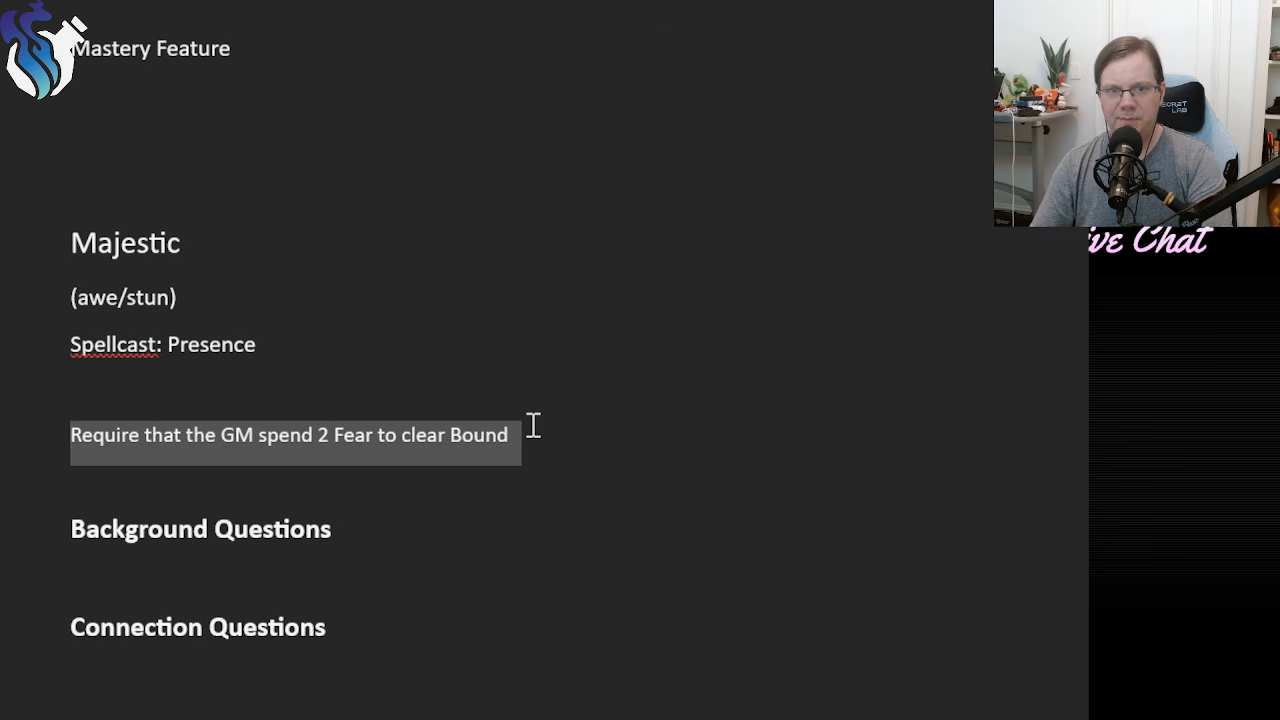
{"action": "left_click", "coordinate": [537, 437]}
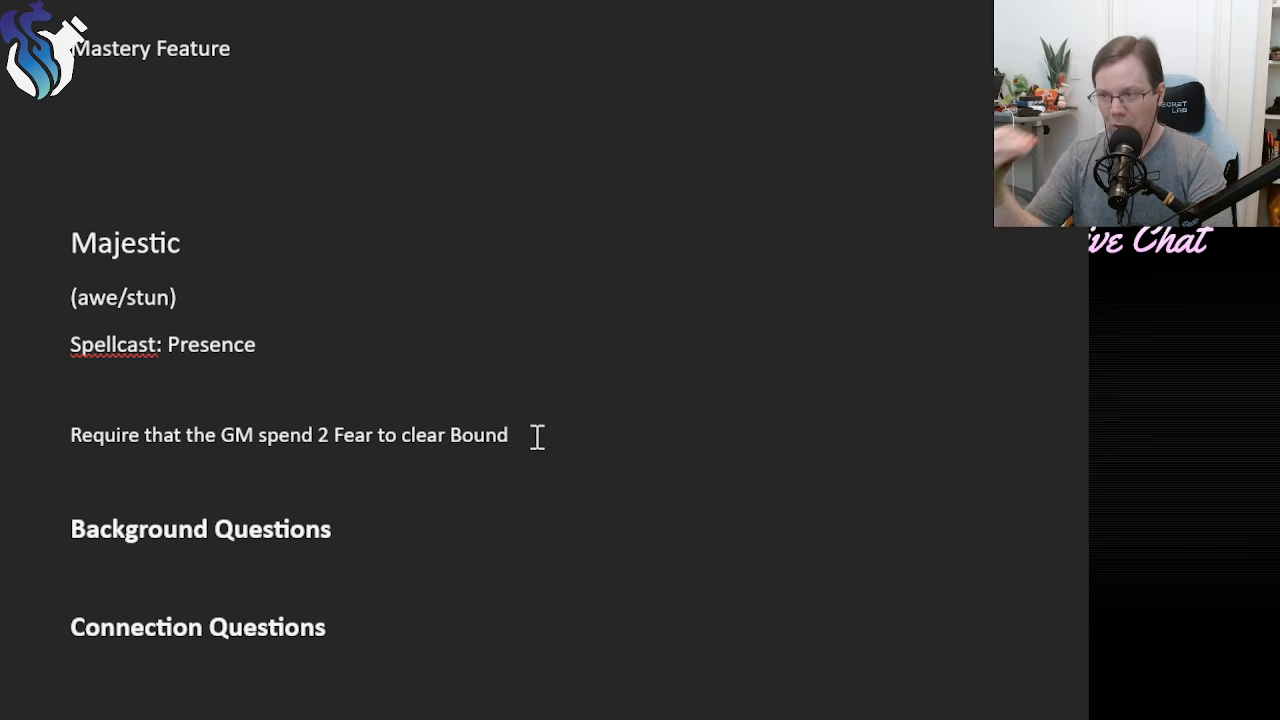
{"action": "scroll", "coordinate": [540, 430], "scroll_direction": "up", "scroll_amount": 6}
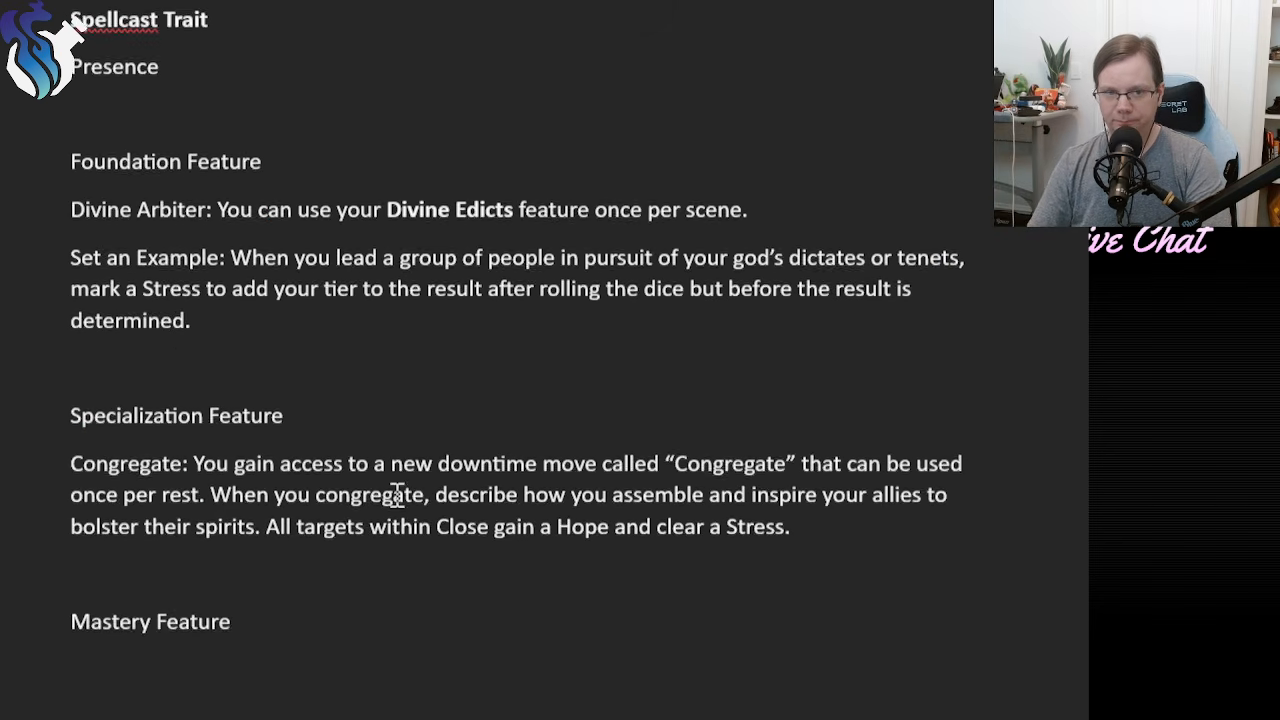
{"action": "left_click", "coordinate": [106, 675]}
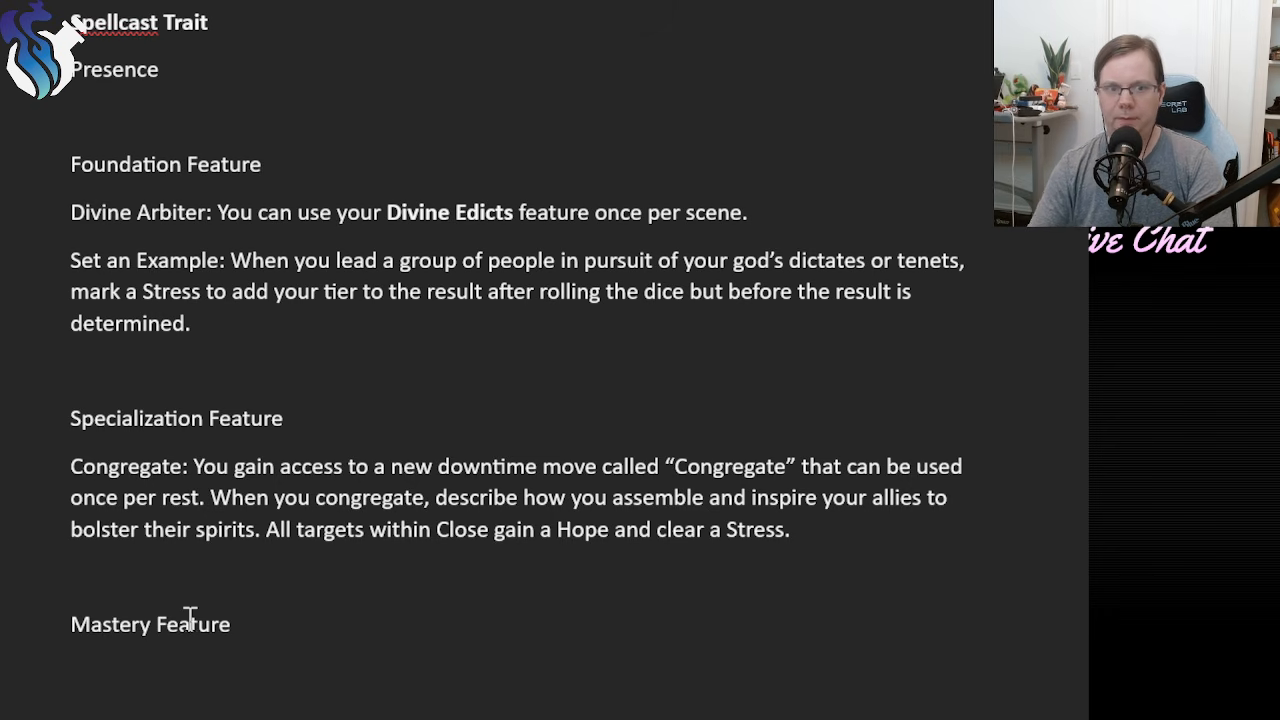
Insert an empty paragraph between the Congregate paragraph and the Mastery Feature heading for another specialization feature.
{"action": "left_click", "coordinate": [218, 572]}
{"action": "key", "text": "Return"}
{"action": "key", "text": "Up"}
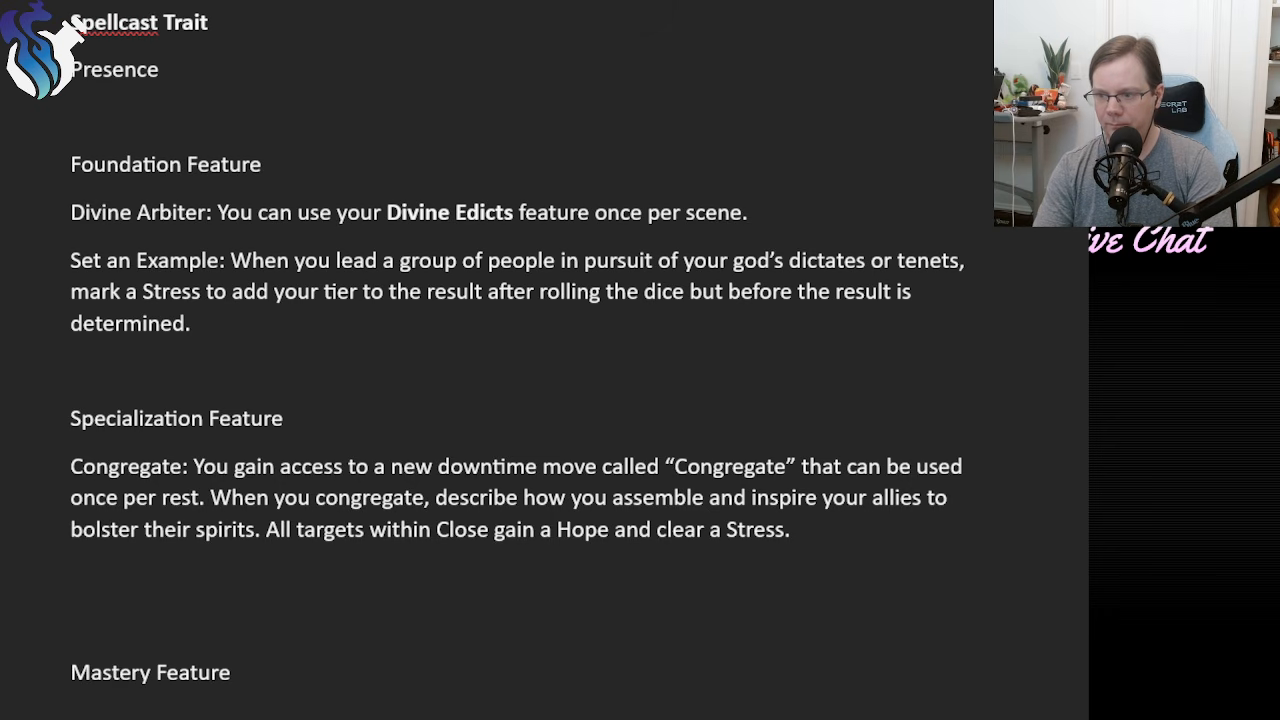
{"action": "type", "text": "Force"}
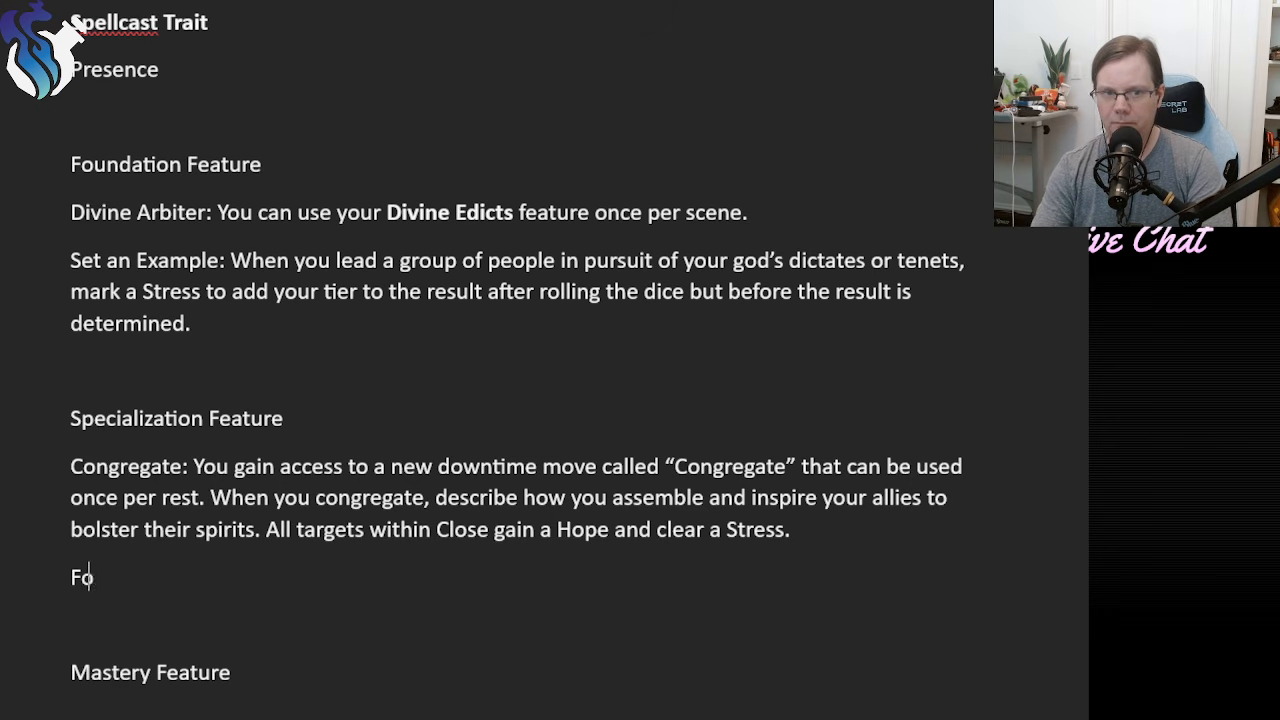
{"action": "key", "text": "BackSpace"}
{"action": "key", "text": "BackSpace"}
{"action": "key", "text": "BackSpace"}
{"action": "key", "text": "BackSpace"}
{"action": "key", "text": "BackSpace"}
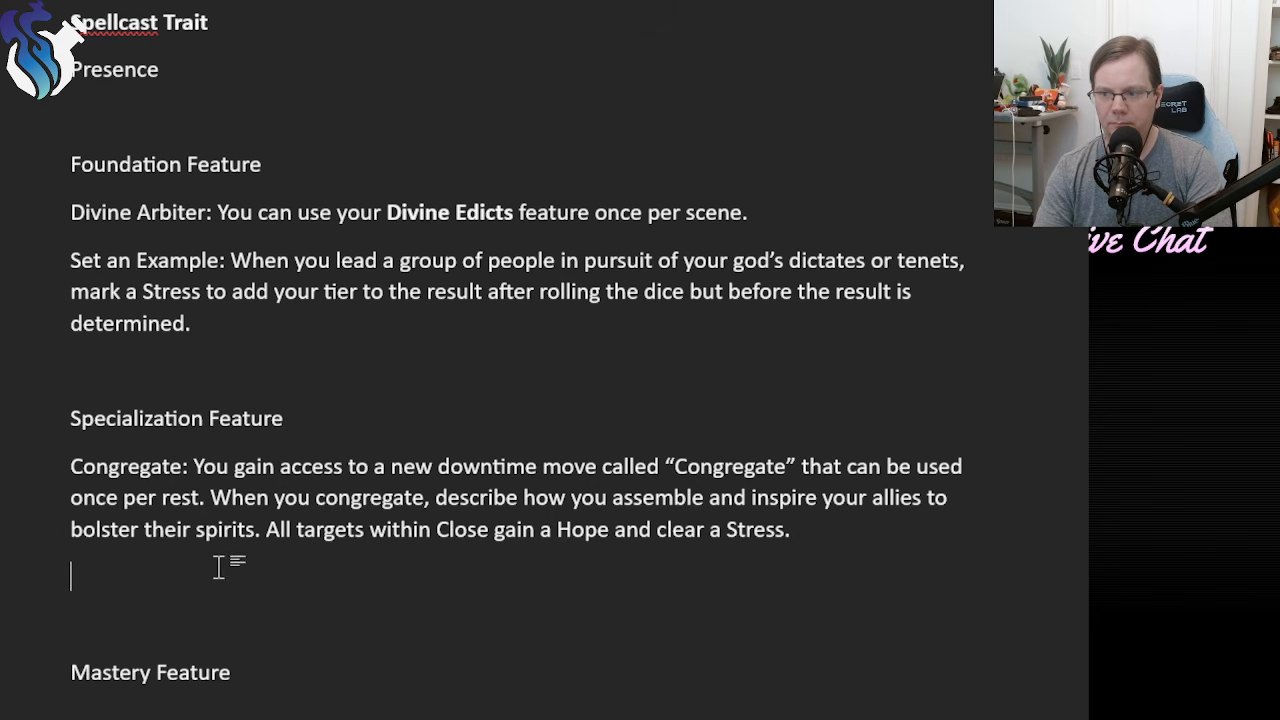
Start a second specialization feature below Congregate with the text "Weighty Words: When a bound target".
{"action": "type", "text": "Weighty Words"}
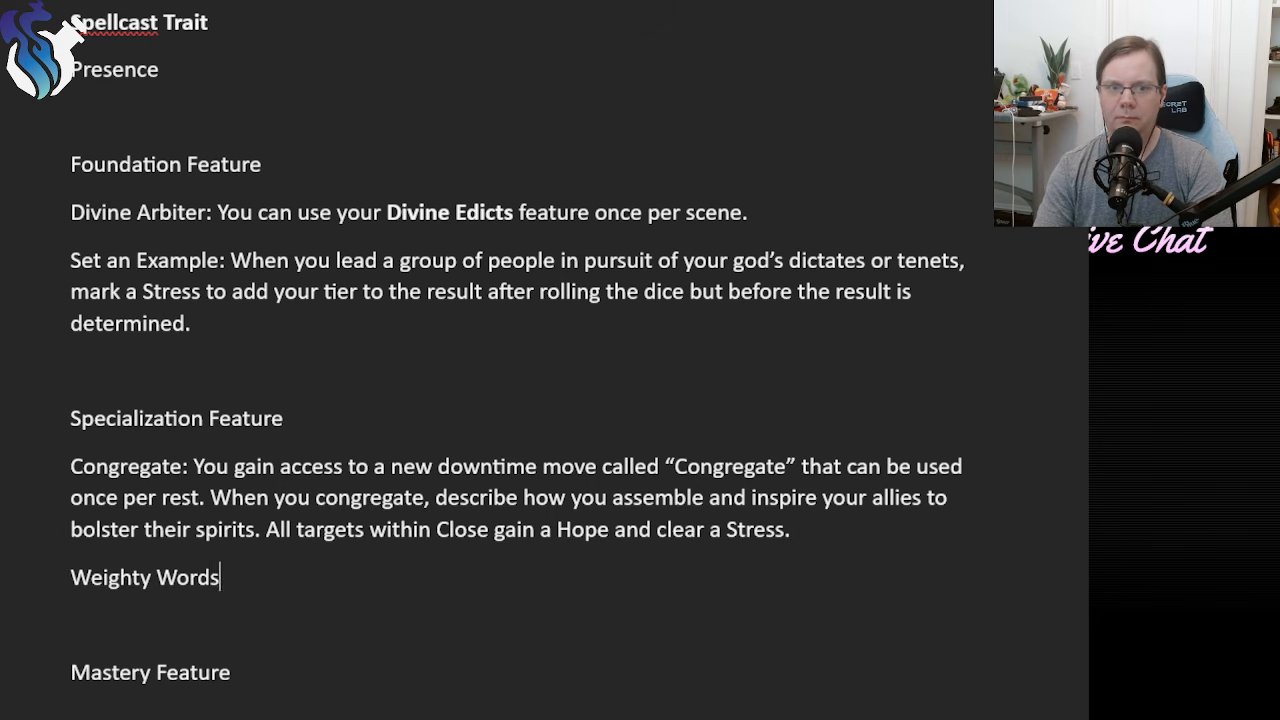
{"action": "type", "text": ": When"}
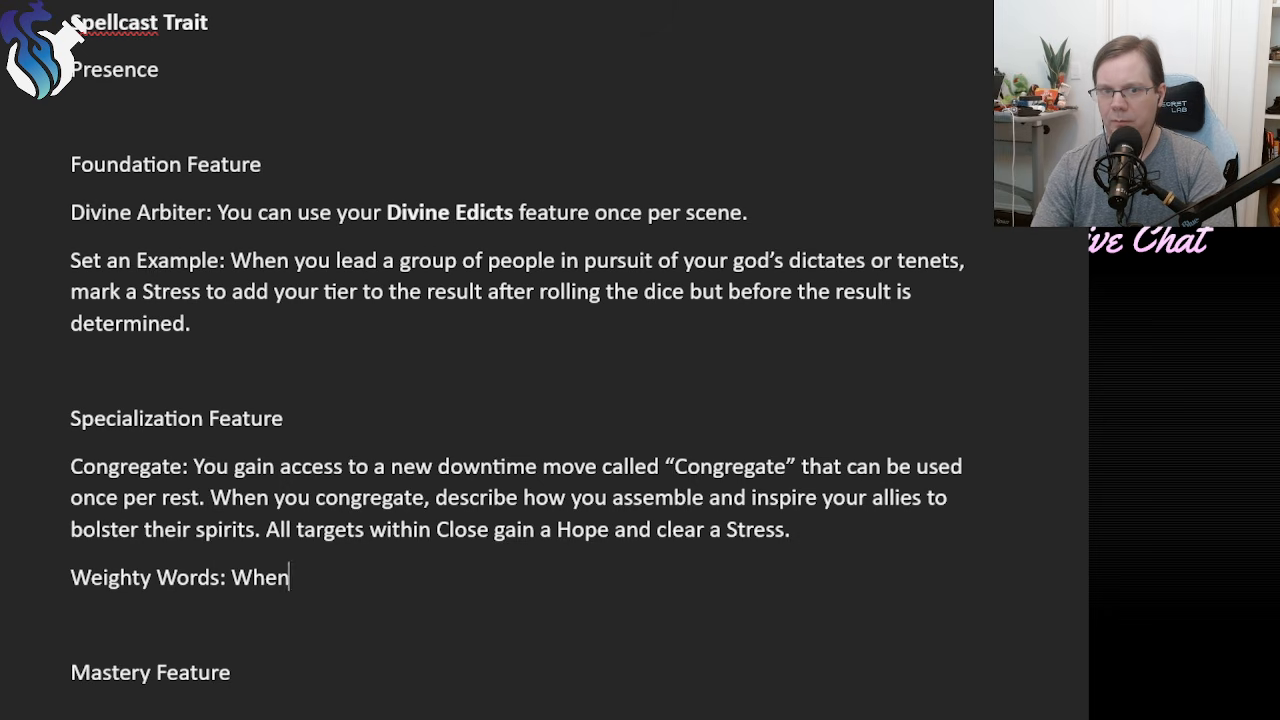
{"action": "type", "text": " a bound target m"}
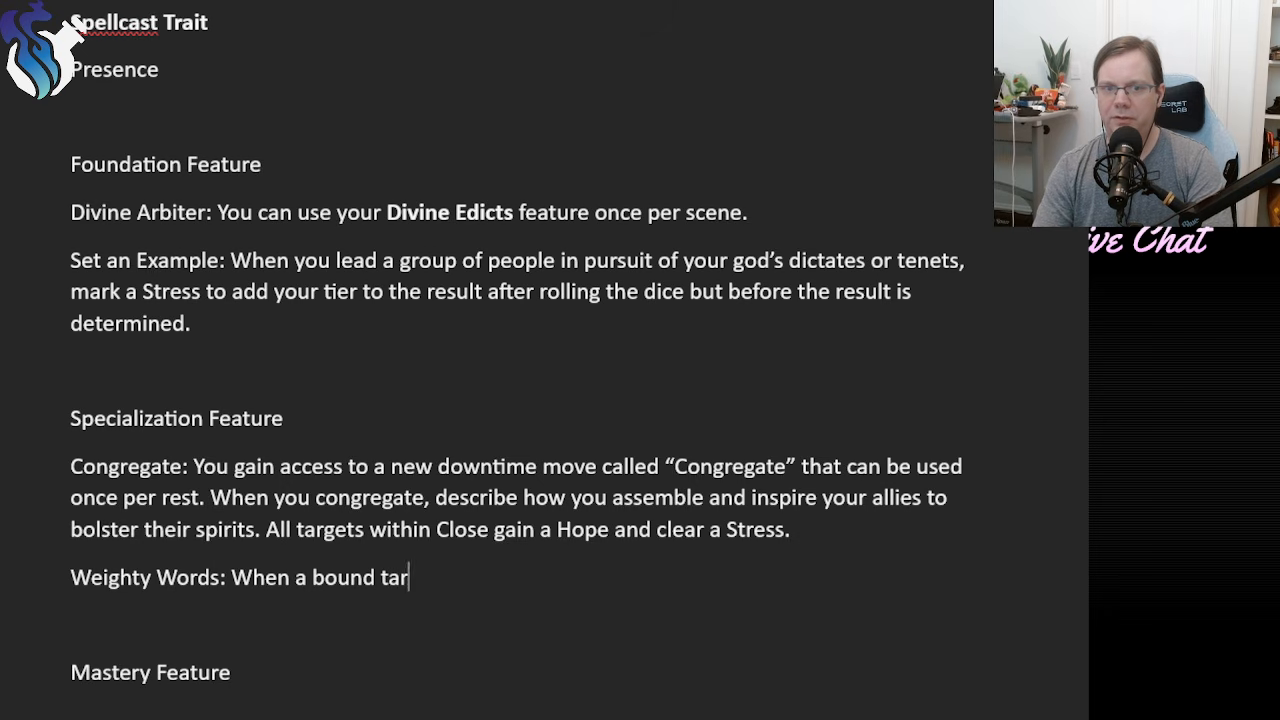
{"action": "key", "text": "BackSpace"}
{"action": "key", "text": "BackSpace"}
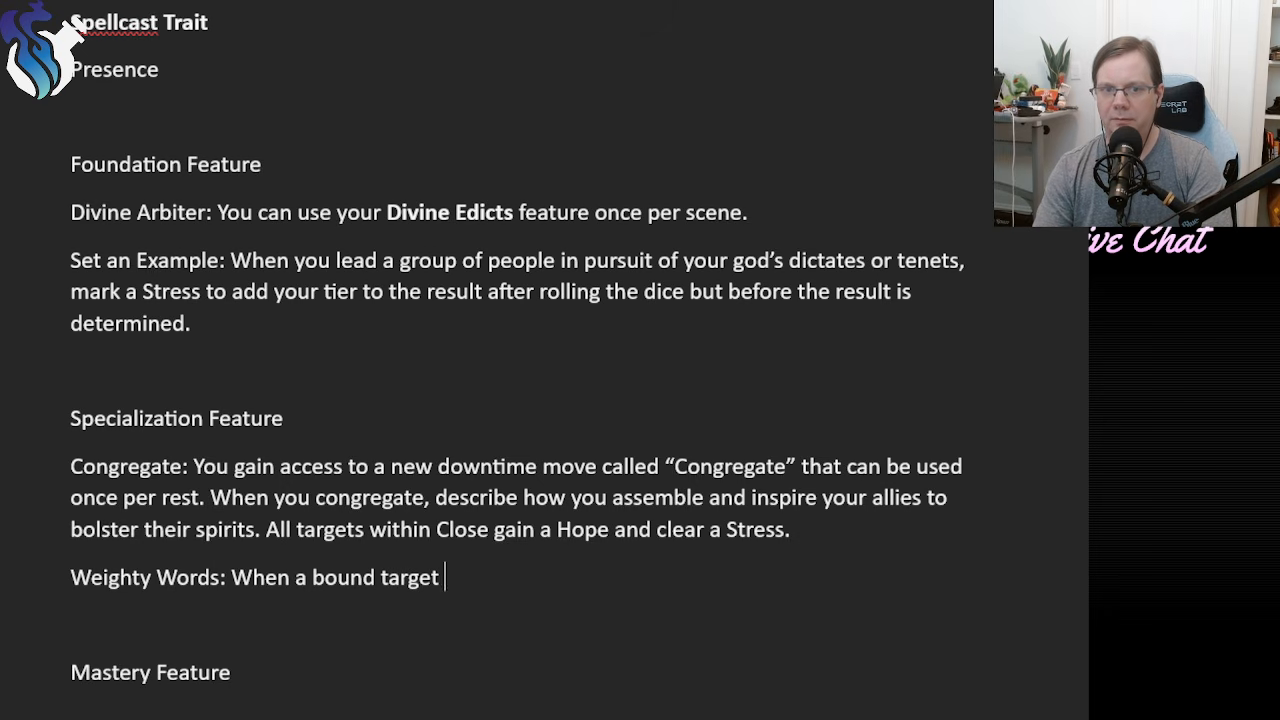
Reword the Weighty Words opening to "When you or an ally succeed on a roll against bound target".
{"action": "key", "text": "ctrl+Left"}
{"action": "key", "text": "ctrl+Left"}
{"action": "key", "text": "ctrl+Left"}
{"action": "key", "text": "Right"}
{"action": "type", "text": "n ally"}
{"action": "key", "text": "BackSpace"}
{"action": "key", "text": "BackSpace"}
{"action": "key", "text": "BackSpace"}
{"action": "key", "text": "BackSpace"}
{"action": "key", "text": "BackSpace"}
{"action": "key", "text": "BackSpace"}
{"action": "key", "text": "BackSpace"}
{"action": "type", "text": "you or"}
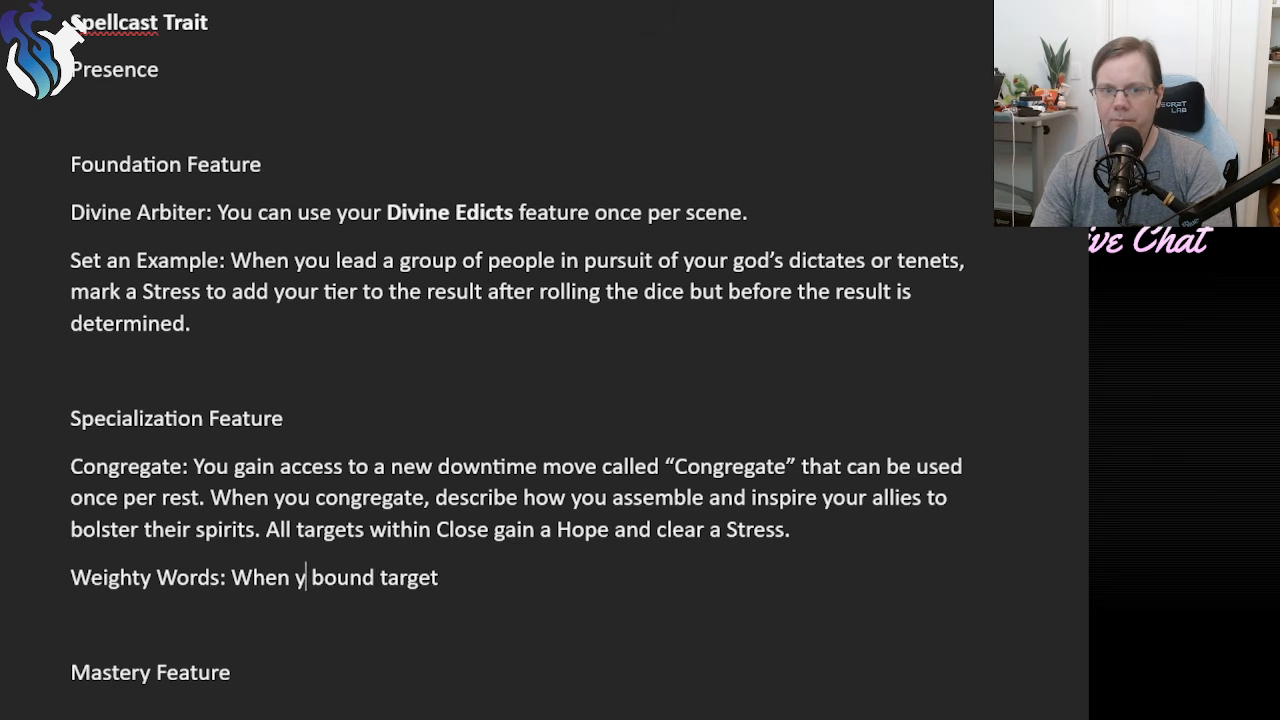
{"action": "type", "text": " an ally succeed on"}
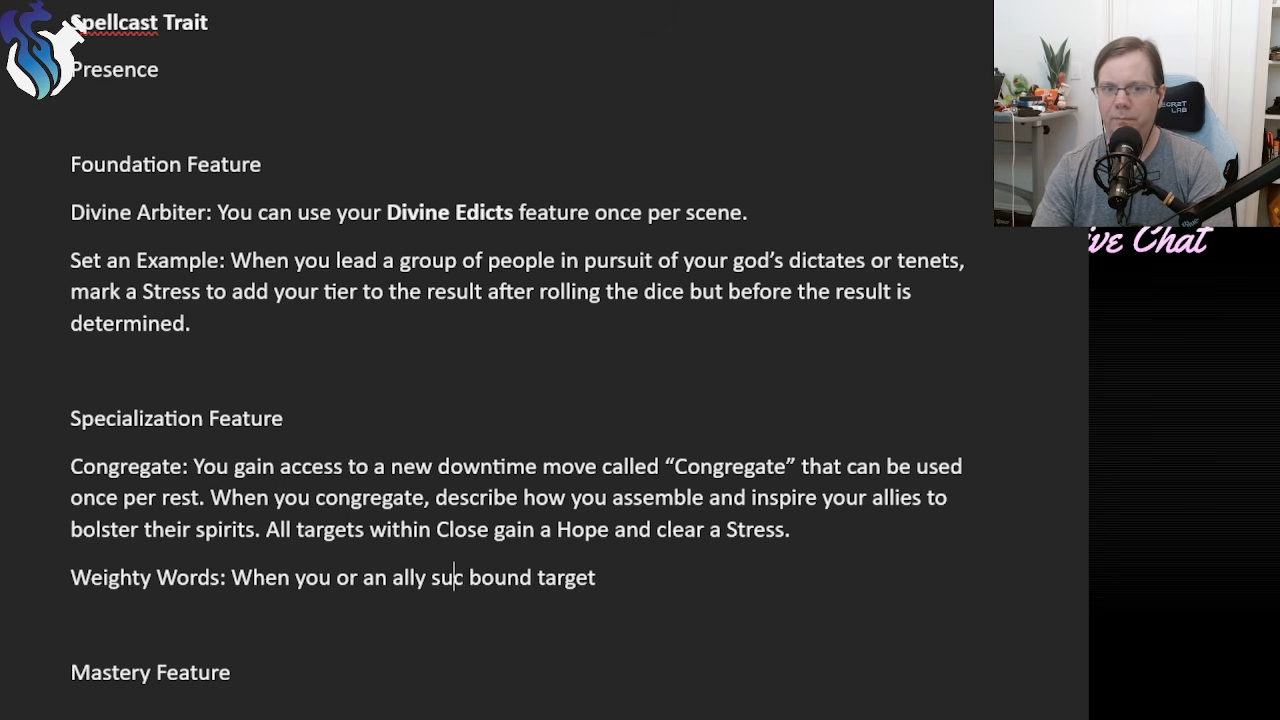
{"action": "type", "text": " a roll against"}
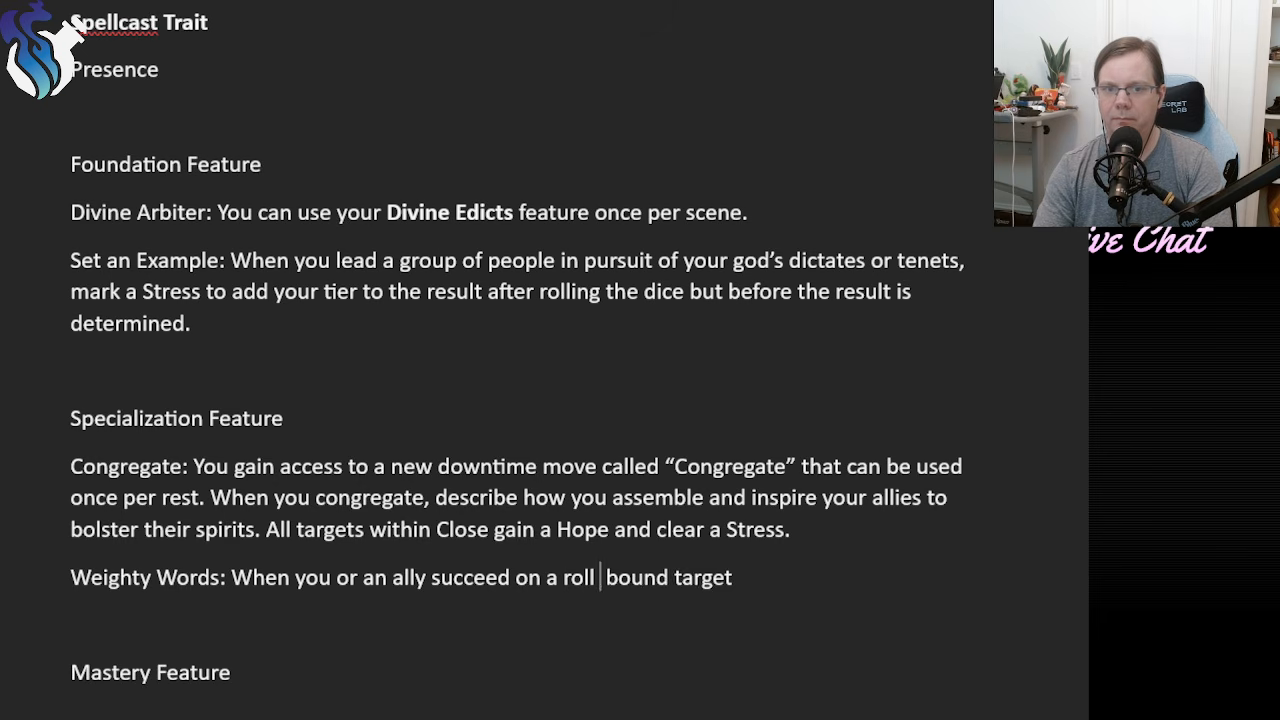
Place a comma directly after "bound target" in Weighty Words and start the following clause with "they".
{"action": "key", "text": "Down"}
{"action": "key", "text": "Left"}
{"action": "type", "text": ","}
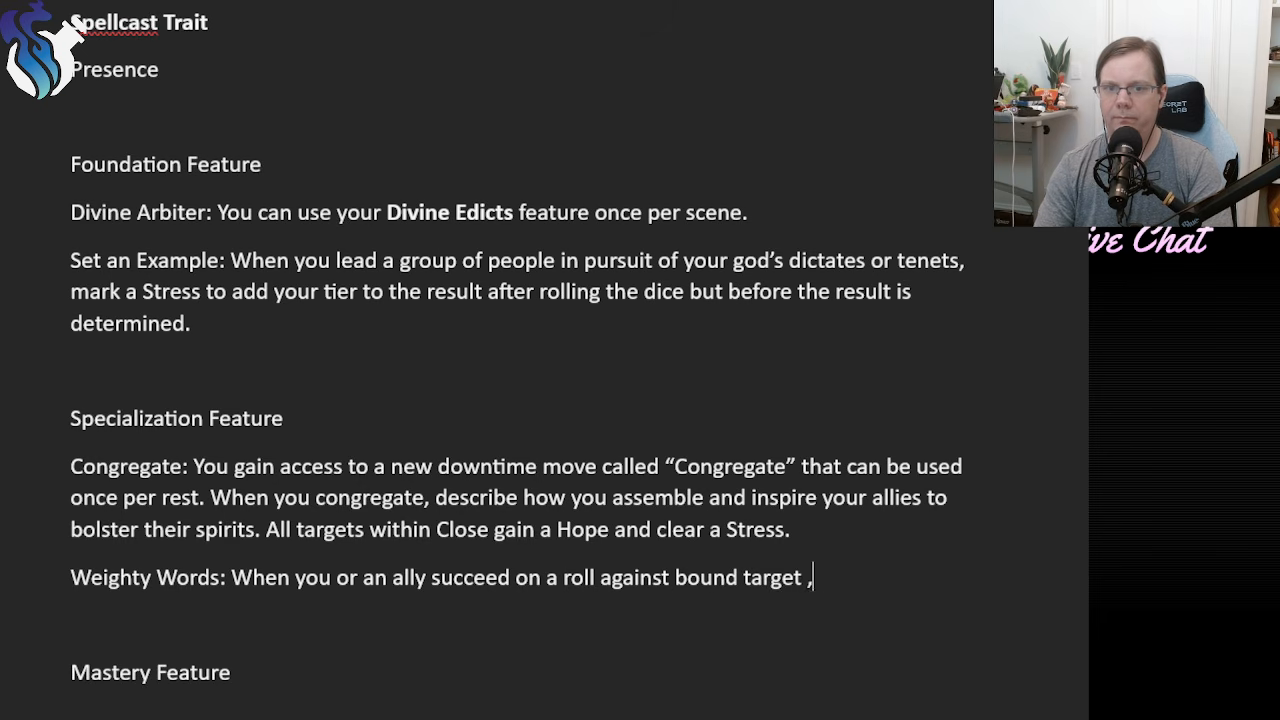
{"action": "key", "text": "BackSpace"}
{"action": "key", "text": "BackSpace"}
{"action": "type", "text": ", they mu"}
{"action": "type", "text": "st"}
{"action": "key", "text": "BackSpace"}
{"action": "key", "text": "BackSpace"}
{"action": "key", "text": "BackSpace"}
{"action": "key", "text": "BackSpace"}
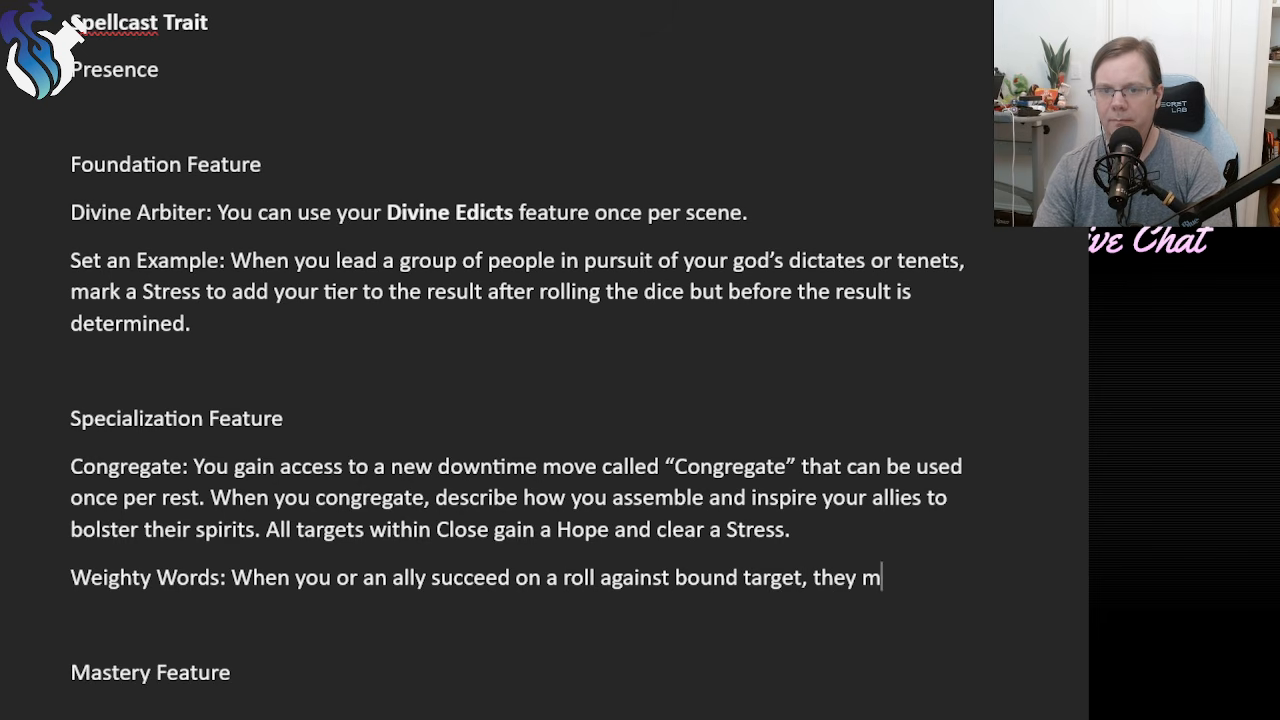
{"action": "type", "text": "takde"}
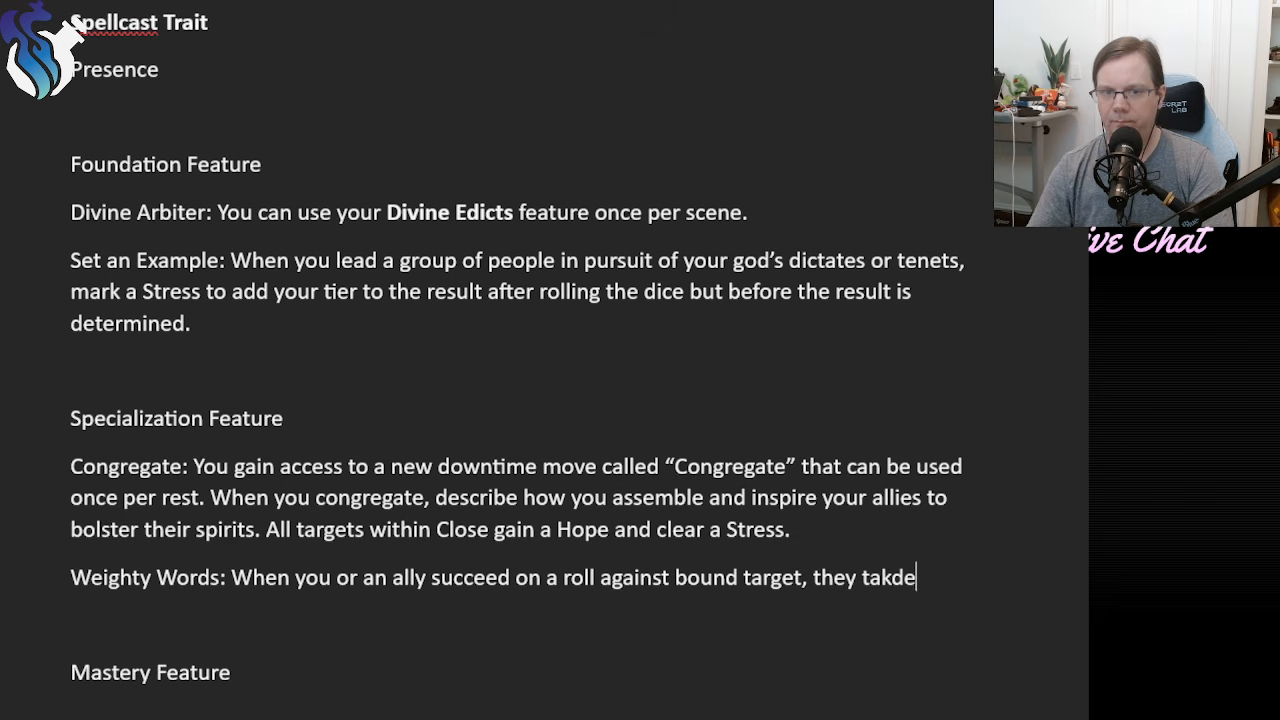
Change "a roll" to "an attack" in the Weighty Words sentence.
{"action": "double_click", "coordinate": [578, 577]}
{"action": "key", "text": "BackSpace"}
{"action": "key", "text": "BackSpace"}
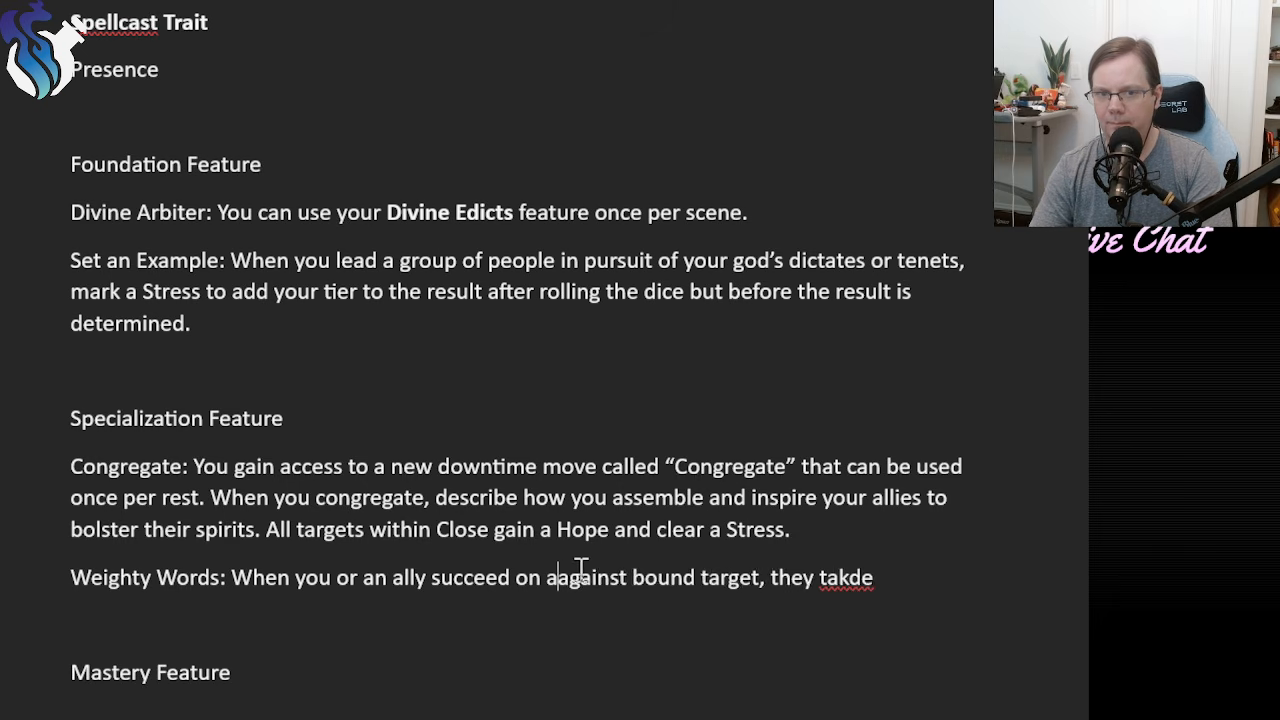
{"action": "type", "text": "n attack a"}
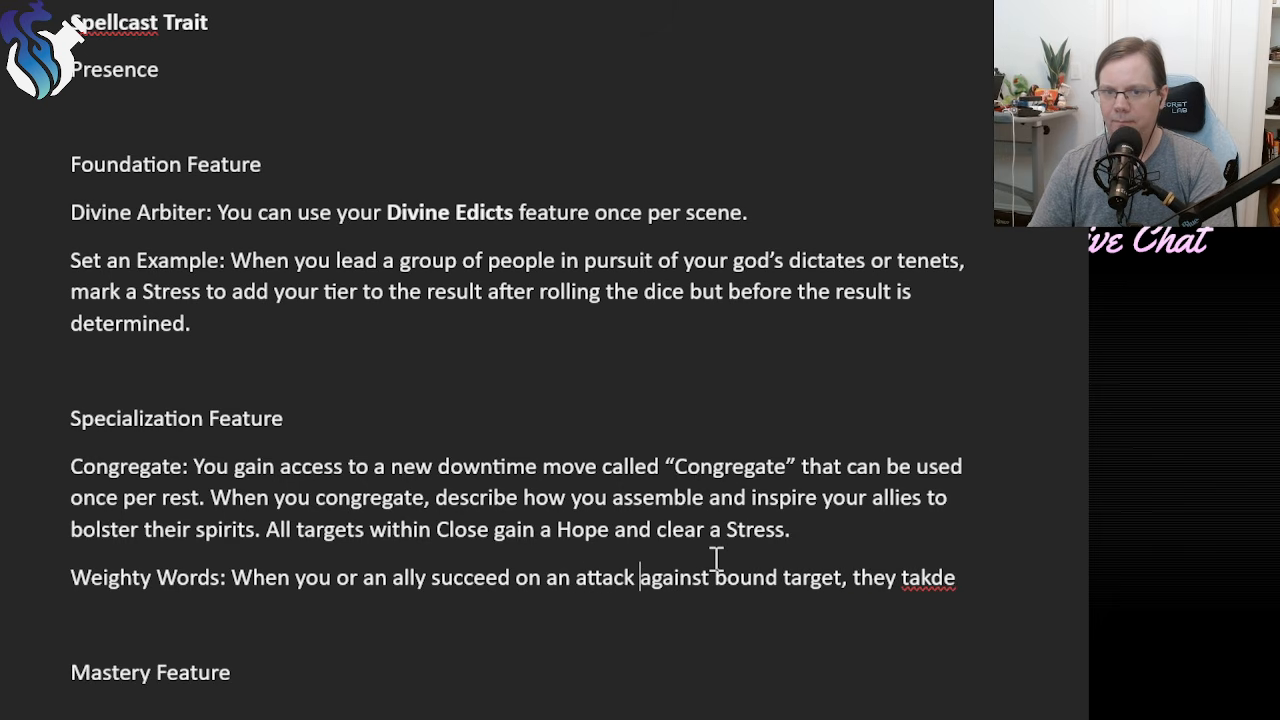
Replace the unfinished clause after the comma in Weighty Words with "add 1d10".
{"action": "left_click", "coordinate": [969, 582]}
{"action": "double_click", "coordinate": [929, 578]}
{"action": "key", "text": "BackSpace"}
{"action": "key", "text": "BackSpace"}
{"action": "key", "text": "BackSpace"}
{"action": "key", "text": "BackSpace"}
{"action": "key", "text": "BackSpace"}
{"action": "key", "text": "BackSpace"}
{"action": "type", "text": "ad"}
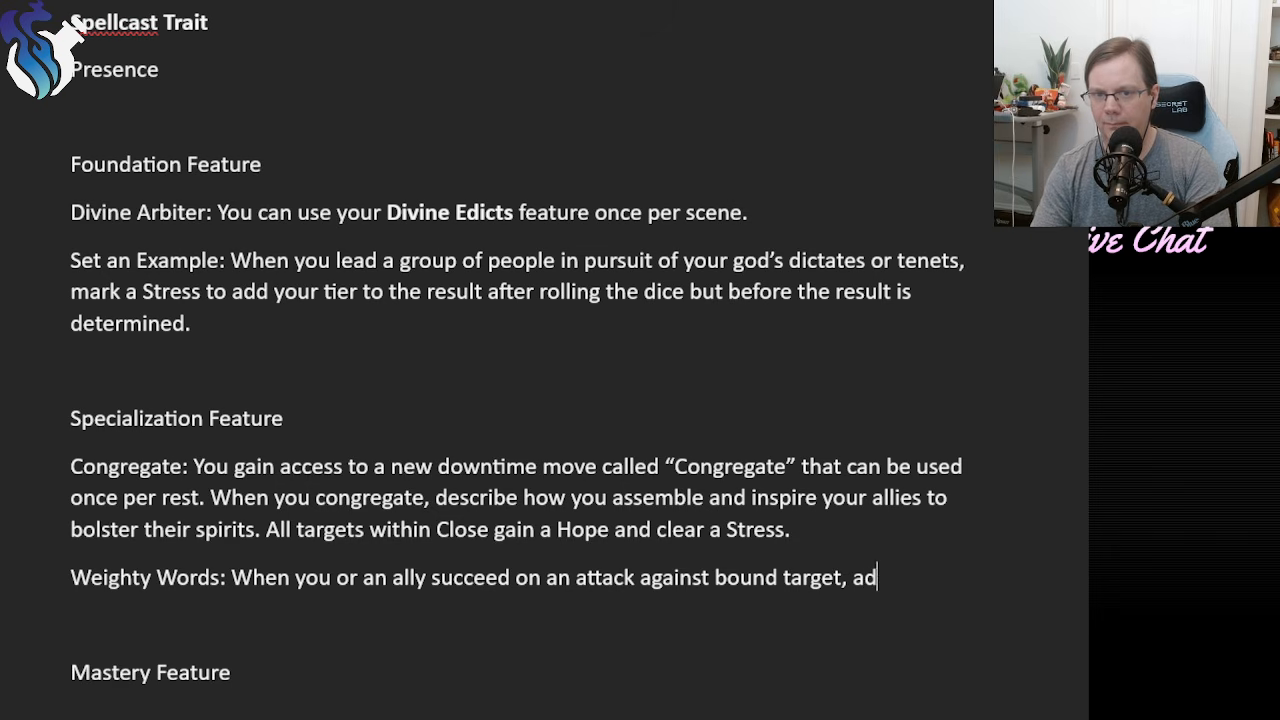
{"action": "type", "text": "d 1d20"}
{"action": "key", "text": "BackSpace"}
{"action": "key", "text": "BackSpace"}
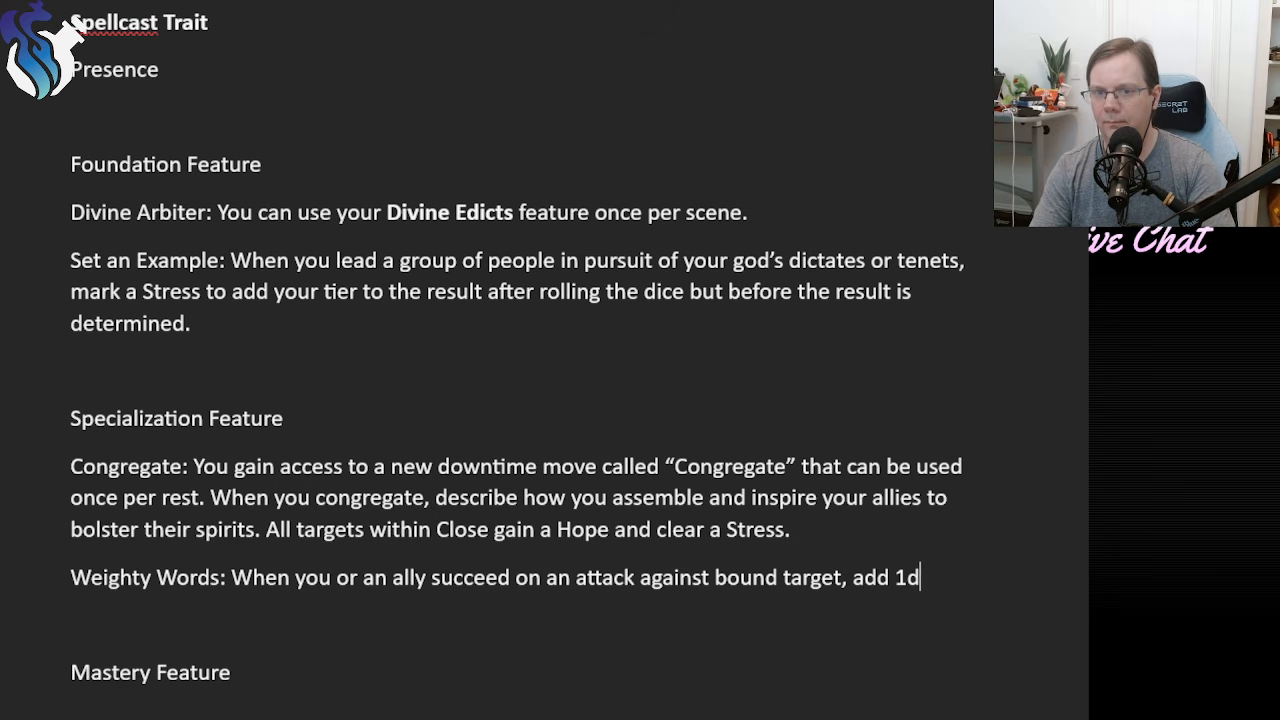
{"action": "type", "text": "10 the"}
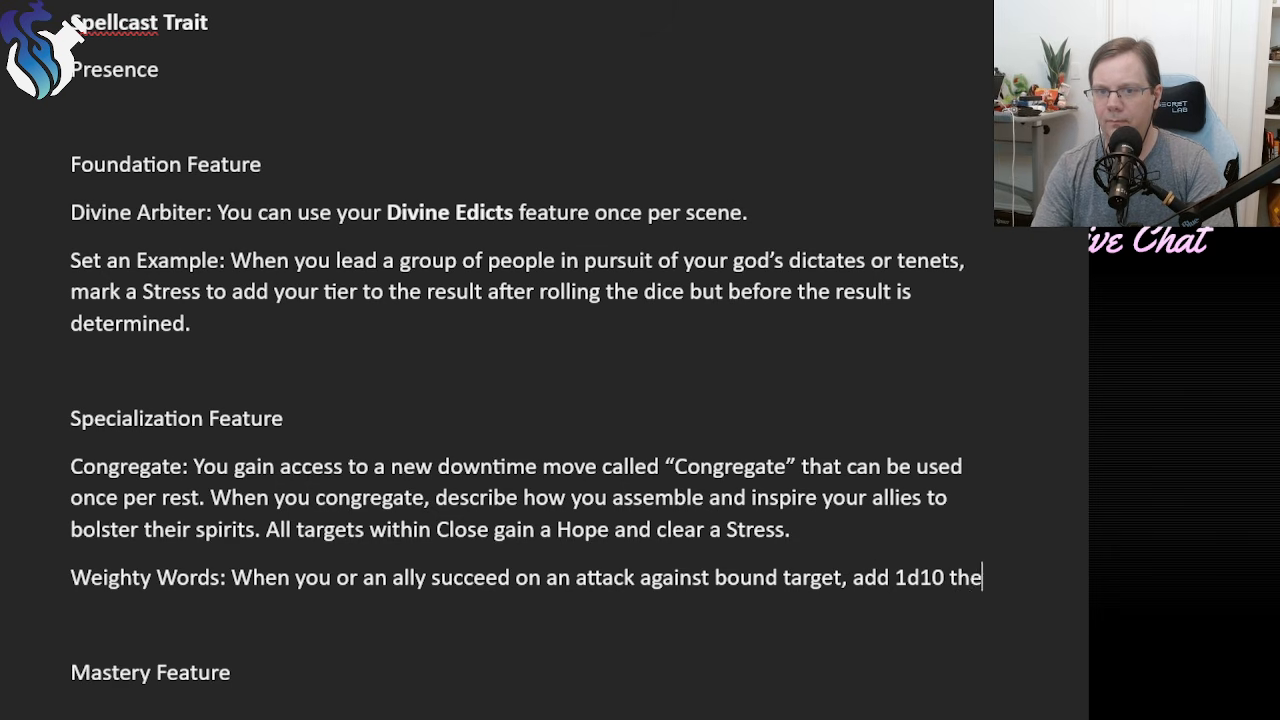
Complete the Weighty Words sentence with "to the damage dealt (combine this damage).".
{"action": "key", "text": "BackSpace"}
{"action": "key", "text": "BackSpace"}
{"action": "type", "text": "o the damage dea"}
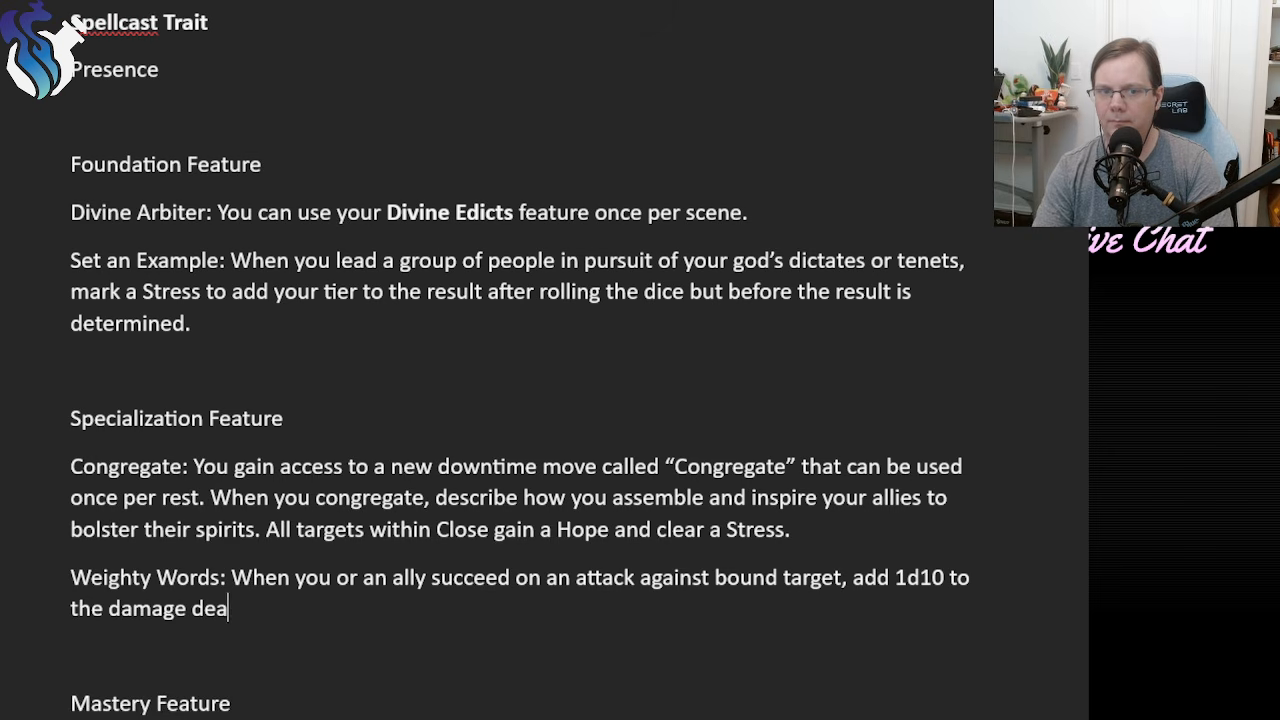
{"action": "type", "text": "lt (combine this damage)(."}
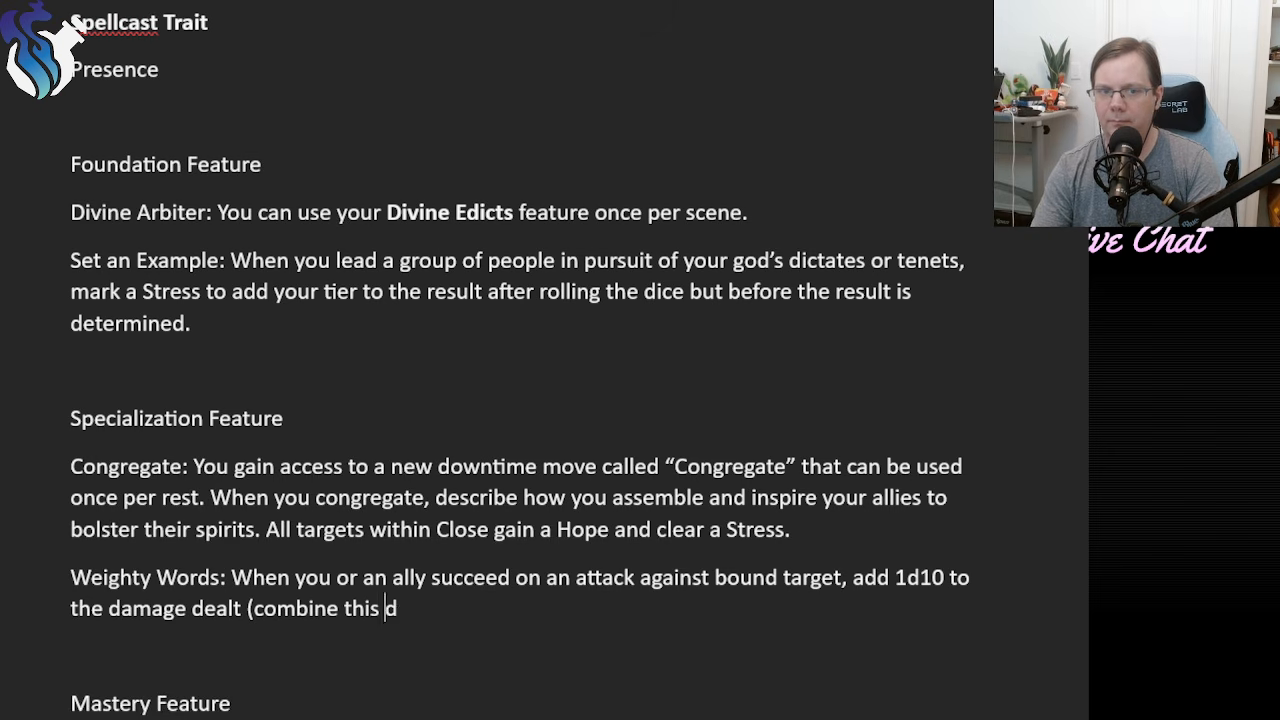
{"action": "key", "text": "BackSpace"}
{"action": "key", "text": "BackSpace"}
{"action": "type", "text": "."}
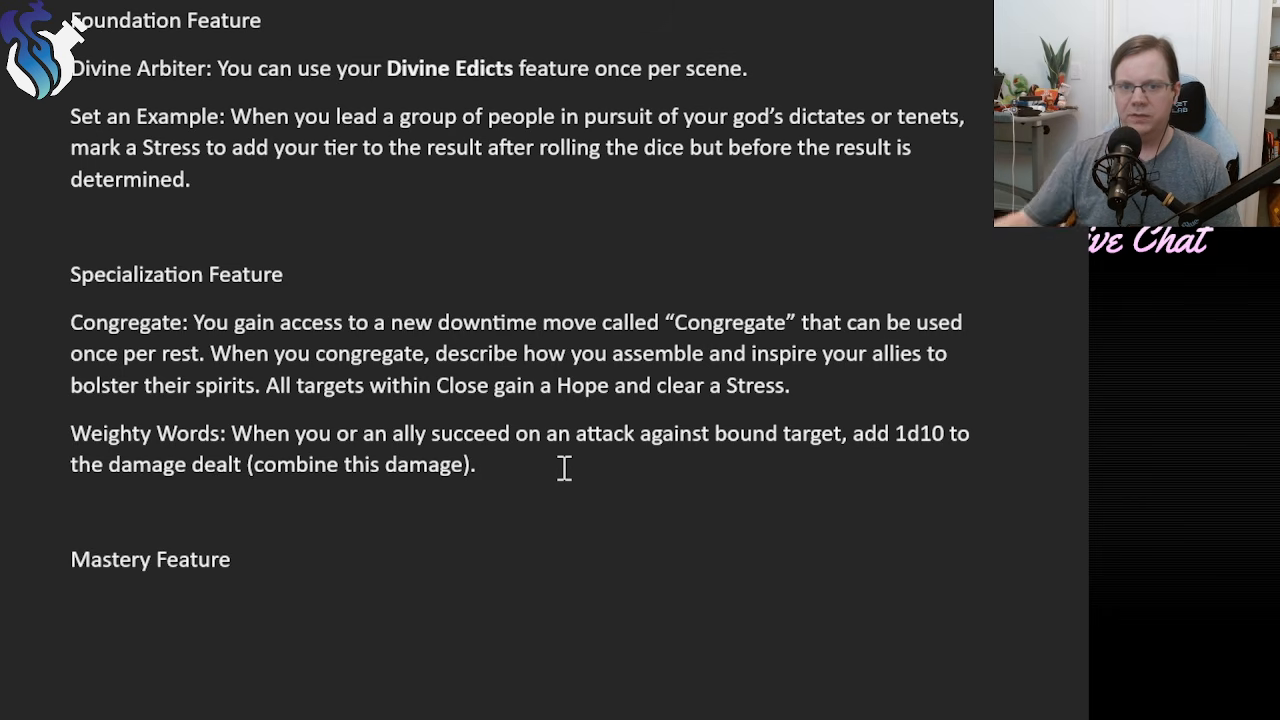
Italicize the word "bound" in the Weighty Words paragraph and place the cursor after the Mastery Feature heading.
{"action": "double_click", "coordinate": [737, 435]}
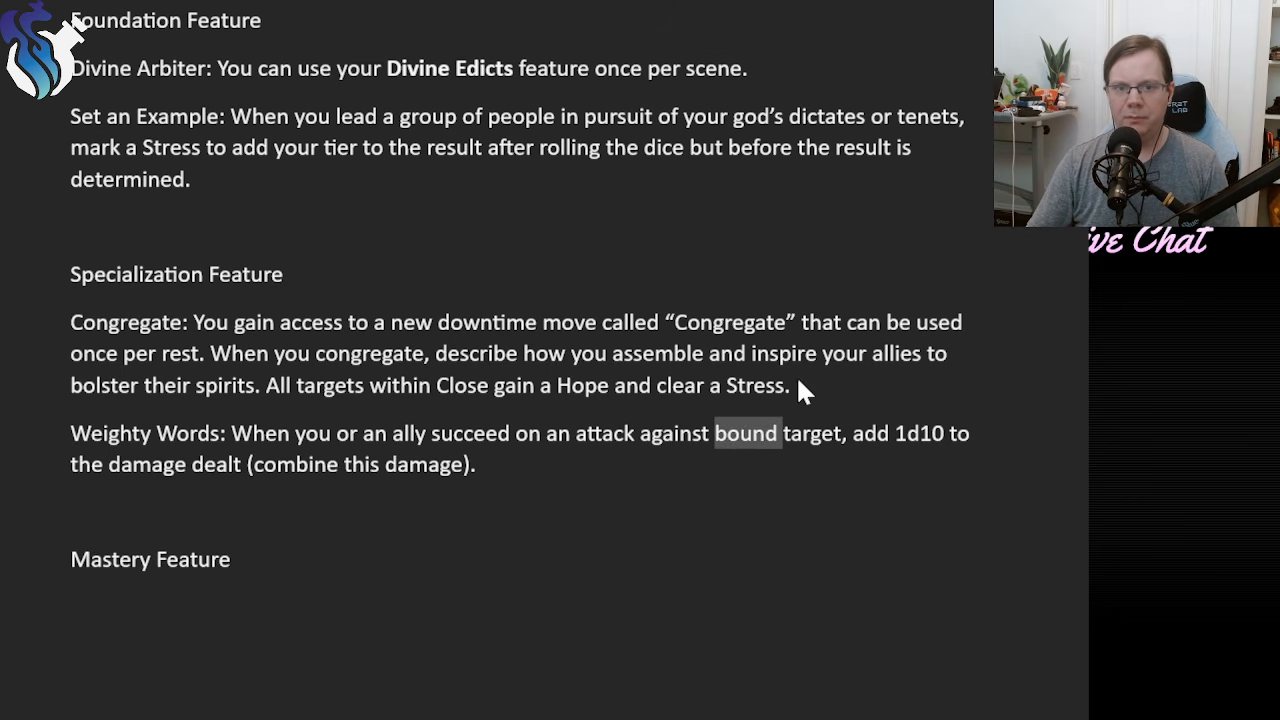
{"action": "key", "text": "ctrl+i"}
{"action": "left_click", "coordinate": [508, 462]}
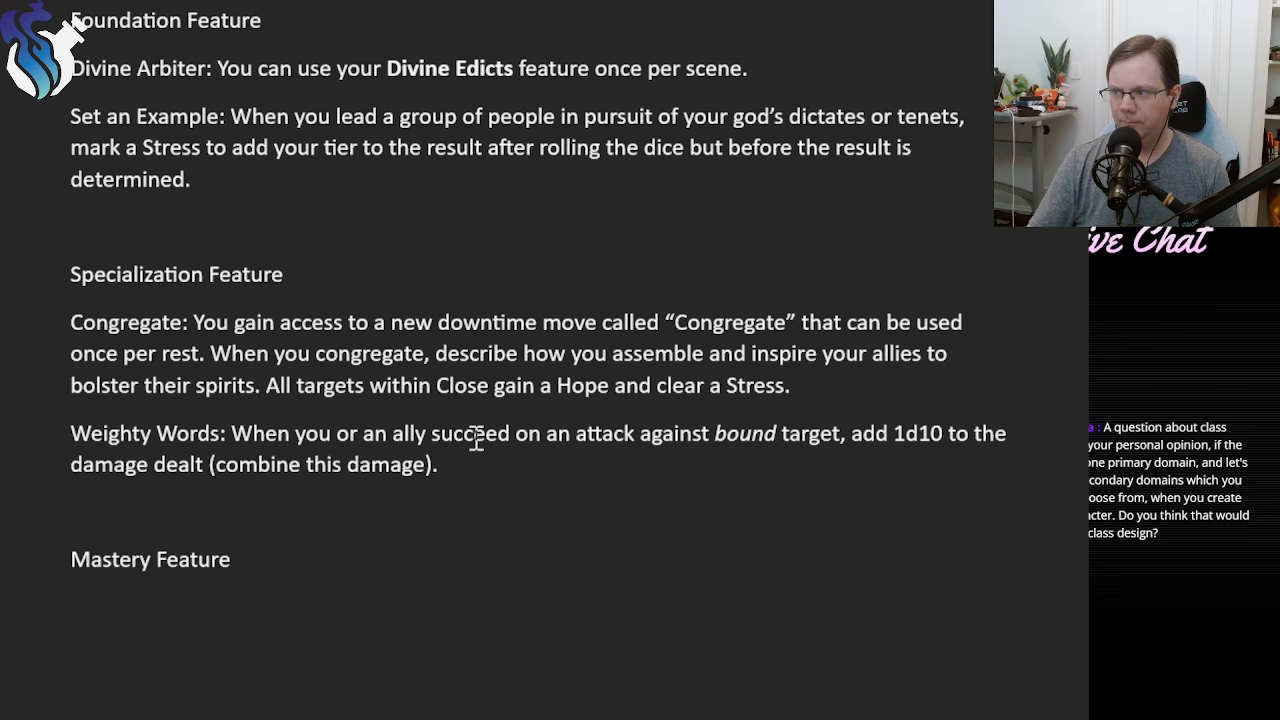
{"action": "left_click", "coordinate": [458, 548]}
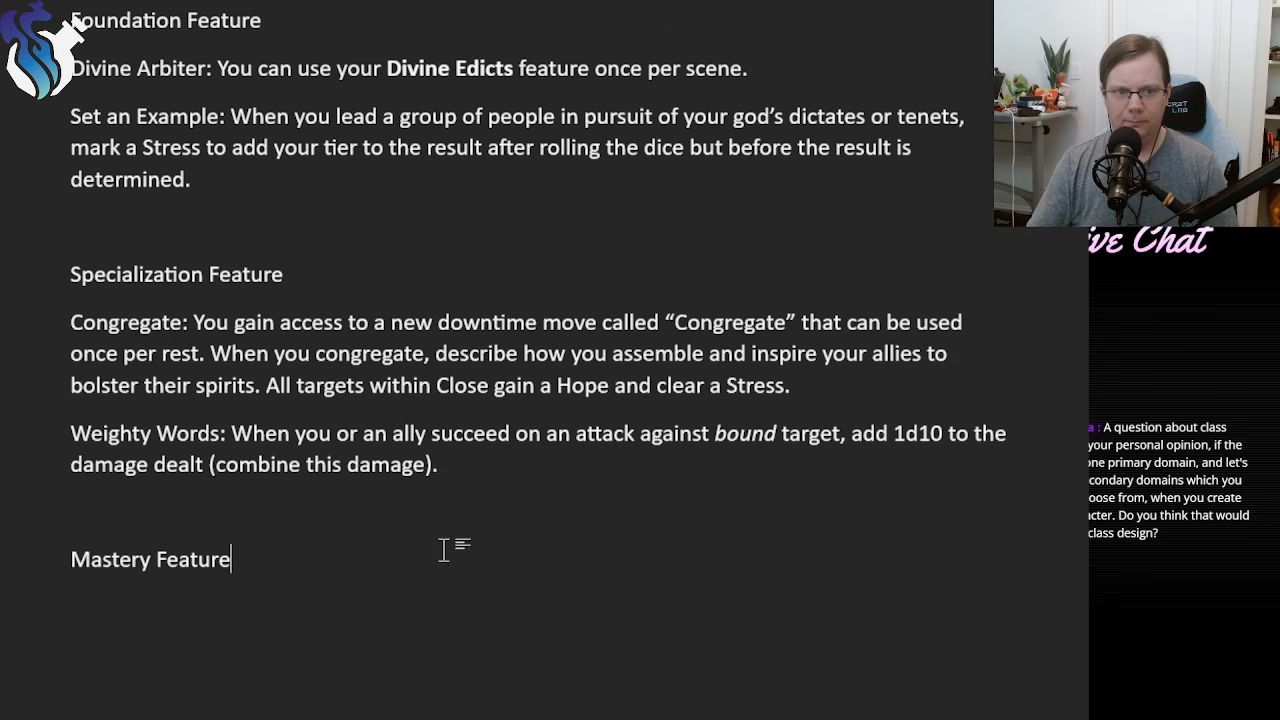
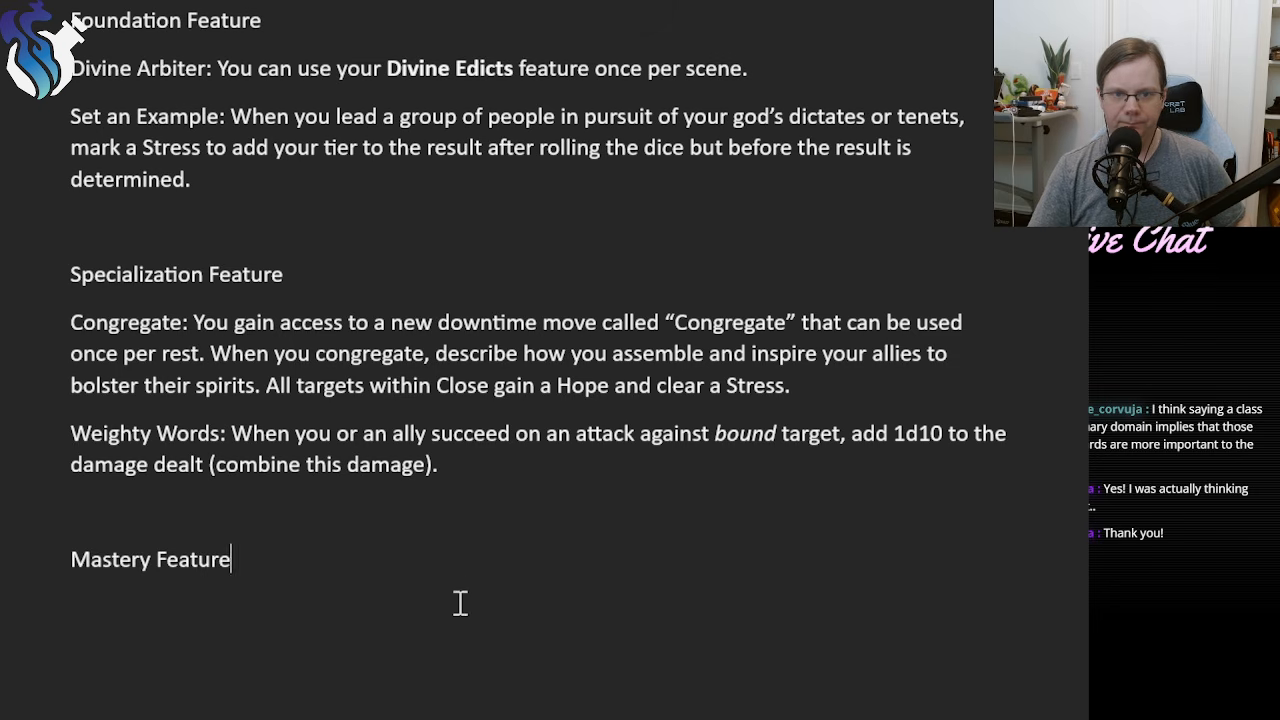
Increase the font size of the Mastery Feature and Specialization Feature headings by one increment.
{"action": "scroll", "coordinate": [425, 592], "scroll_direction": "up", "scroll_amount": 1}
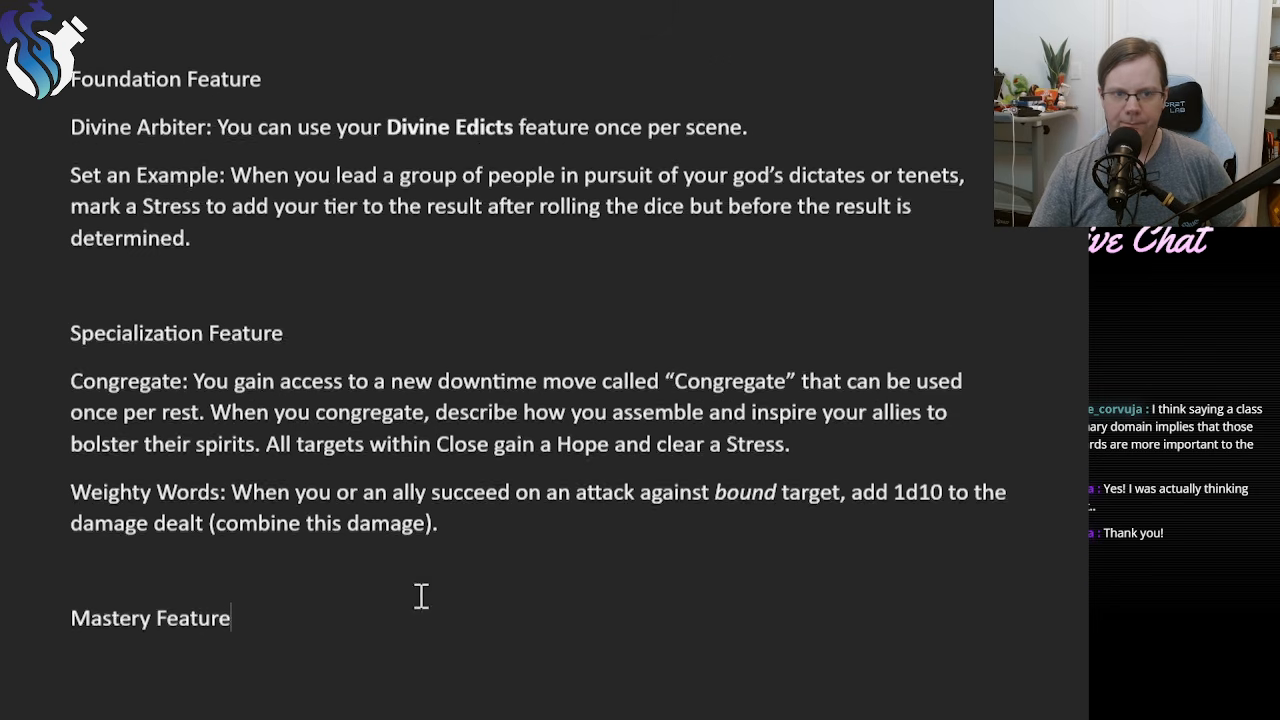
{"action": "left_click_drag", "start_coordinate": [266, 628], "coordinate": [28, 636]}
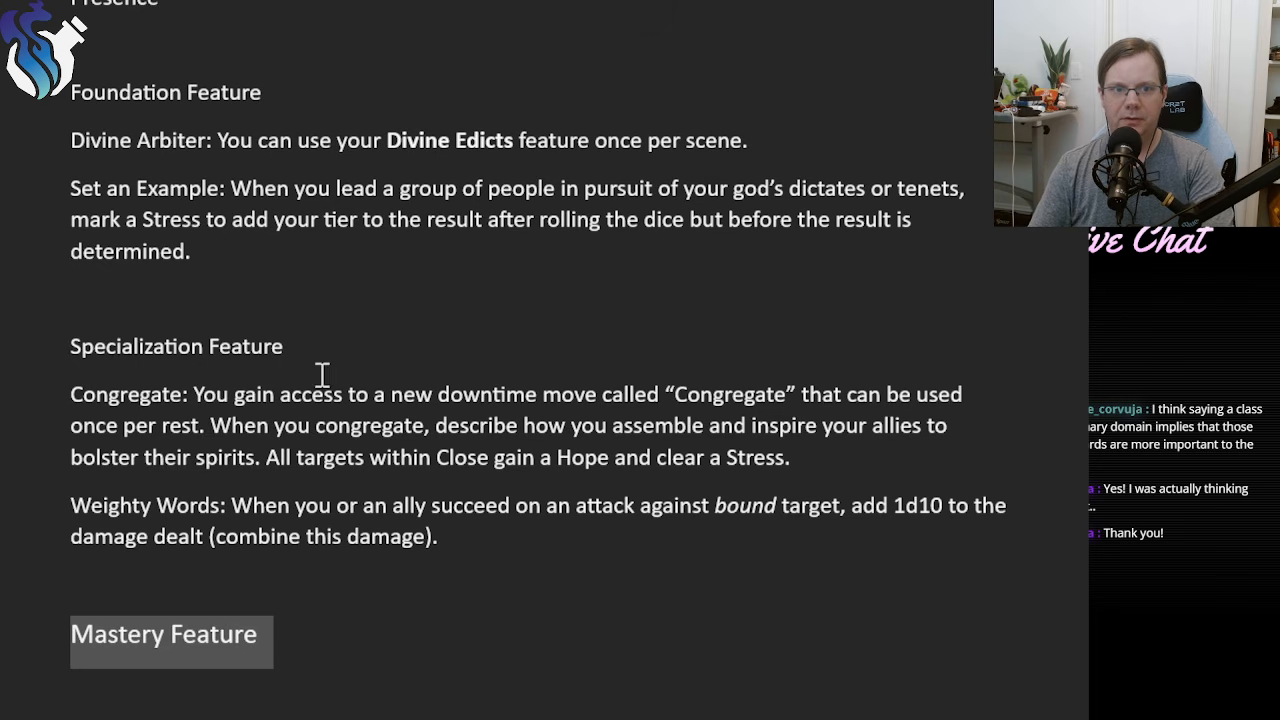
{"action": "left_click_drag", "start_coordinate": [306, 358], "coordinate": [11, 329]}
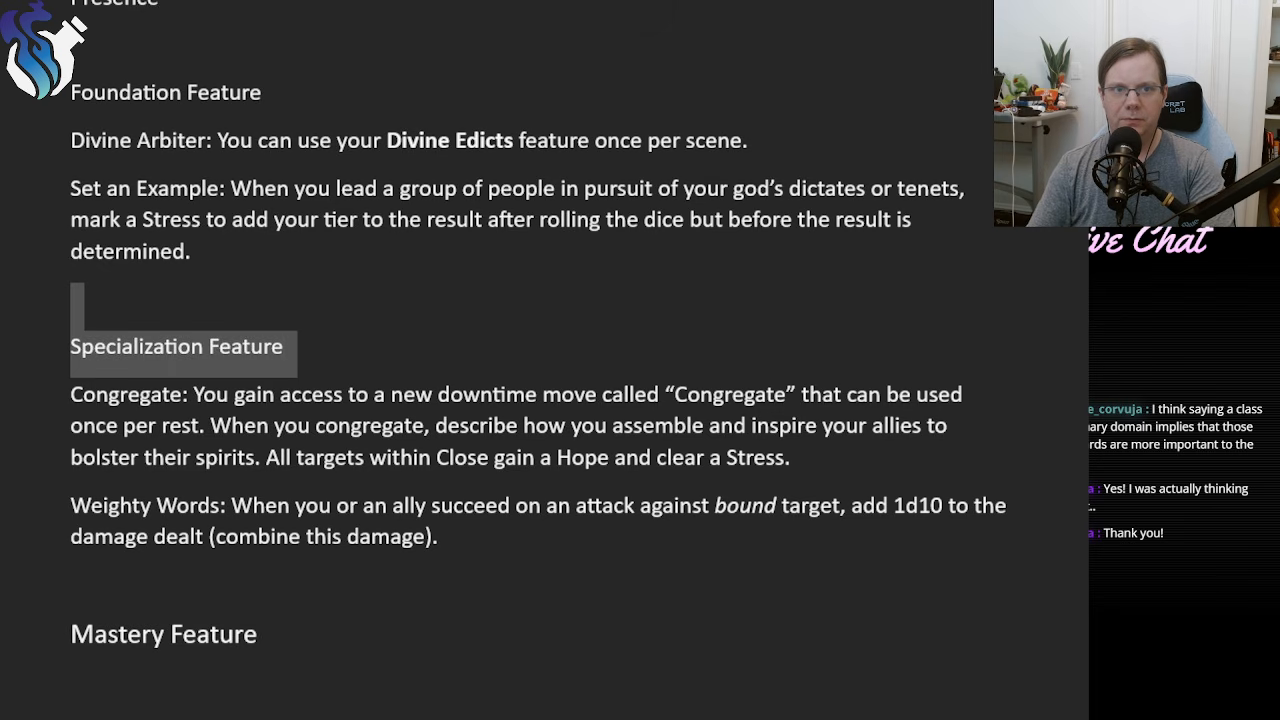
{"action": "key", "text": "ctrl+shift+period"}
Enlarge the Foundation Feature heading by one font size increment and check the Spellcast Trait heading above it.
{"action": "left_click_drag", "start_coordinate": [277, 102], "coordinate": [82, 98]}
{"action": "left_click", "coordinate": [264, 97]}
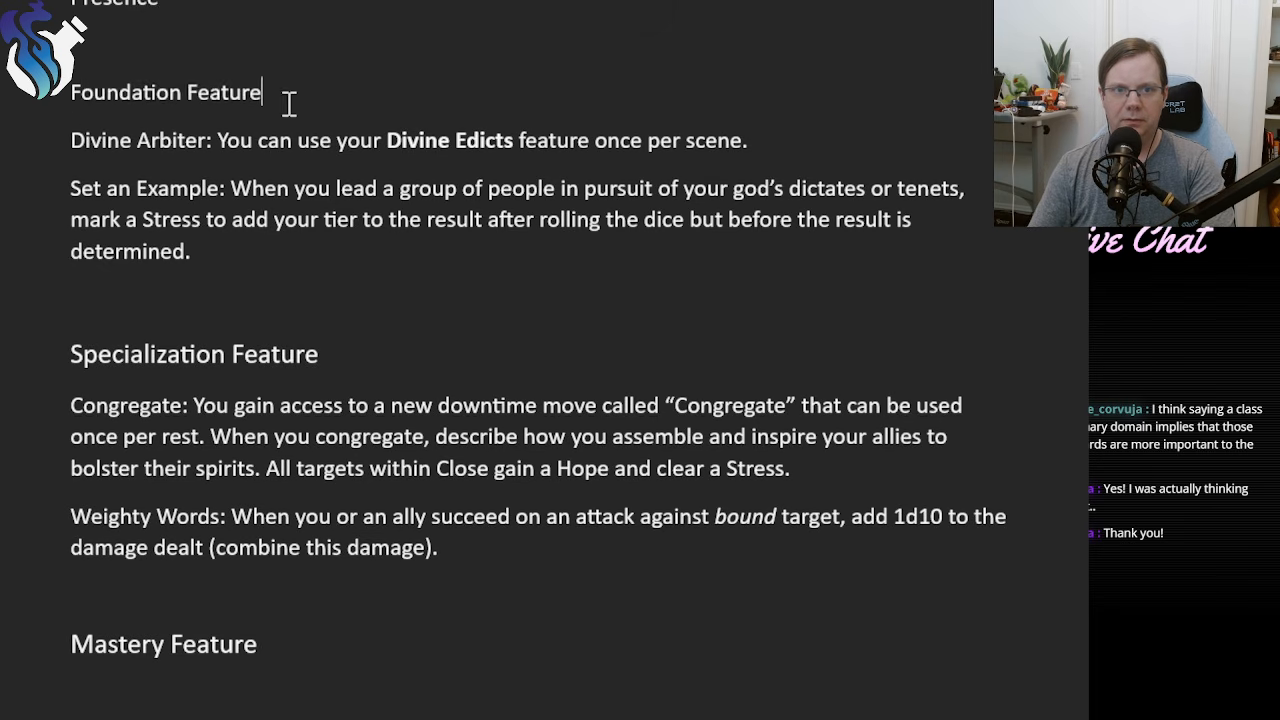
{"action": "left_click_drag", "start_coordinate": [289, 103], "coordinate": [24, 100]}
{"action": "key", "text": "ctrl+shift+period"}
{"action": "left_click", "coordinate": [298, 228]}
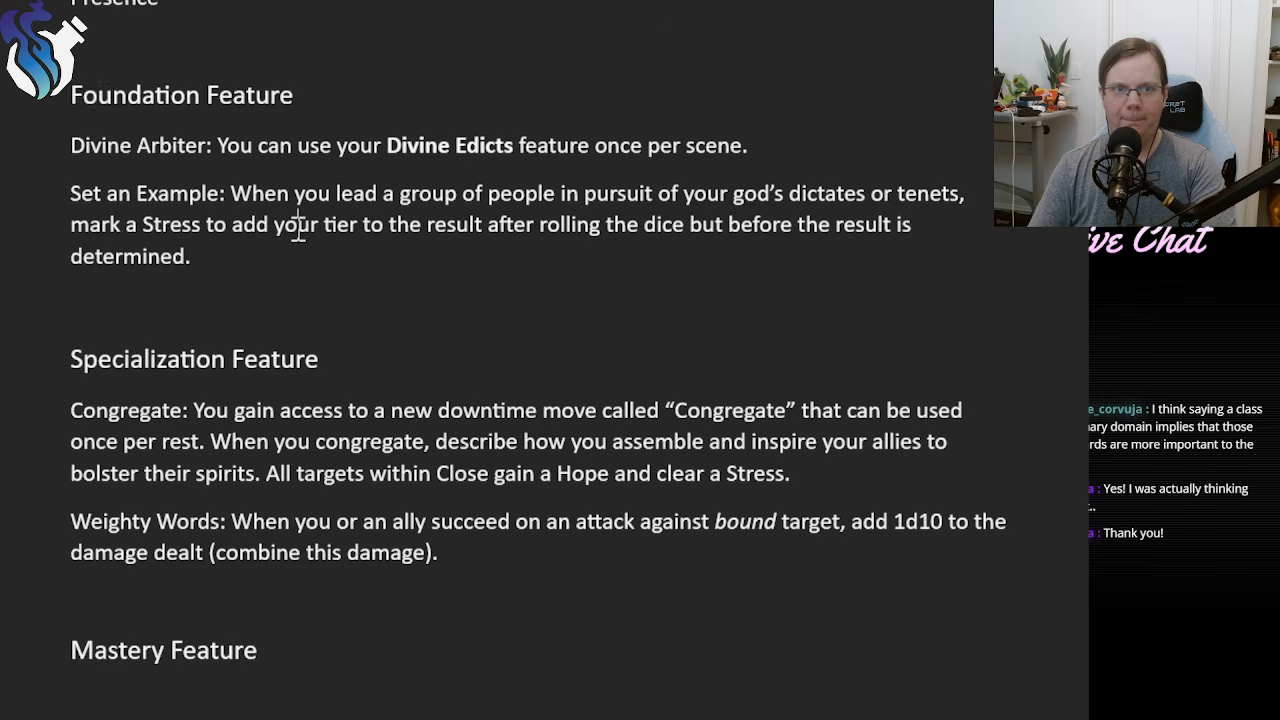
{"action": "scroll", "coordinate": [298, 228], "scroll_direction": "up", "scroll_amount": 3}
{"action": "left_click_drag", "start_coordinate": [240, 100], "coordinate": [24, 100]}
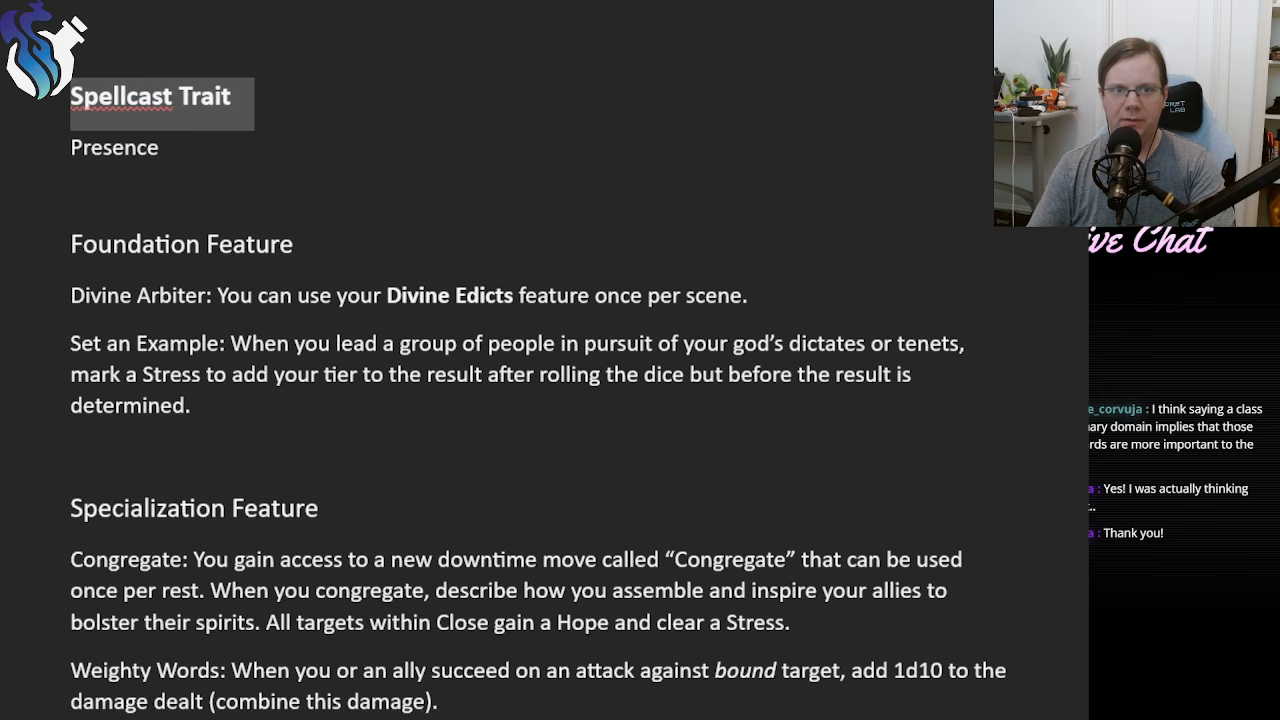
{"action": "left_click", "coordinate": [440, 295]}
{"action": "scroll", "coordinate": [323, 386], "scroll_direction": "down", "scroll_amount": 4}
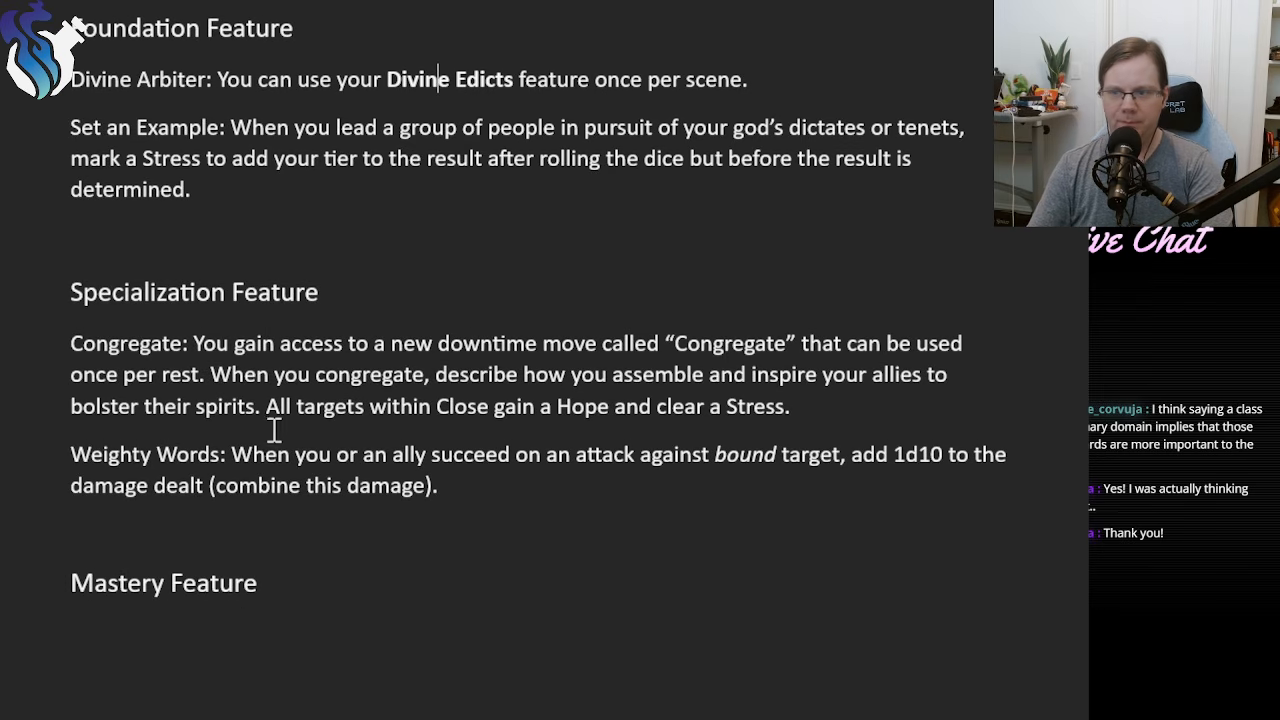
Bold the feature names "Congregate:" and "Weighty Words:" at the start of their paragraphs.
{"action": "left_click", "coordinate": [148, 634]}
{"action": "scroll", "coordinate": [321, 535], "scroll_direction": "down", "scroll_amount": 3}
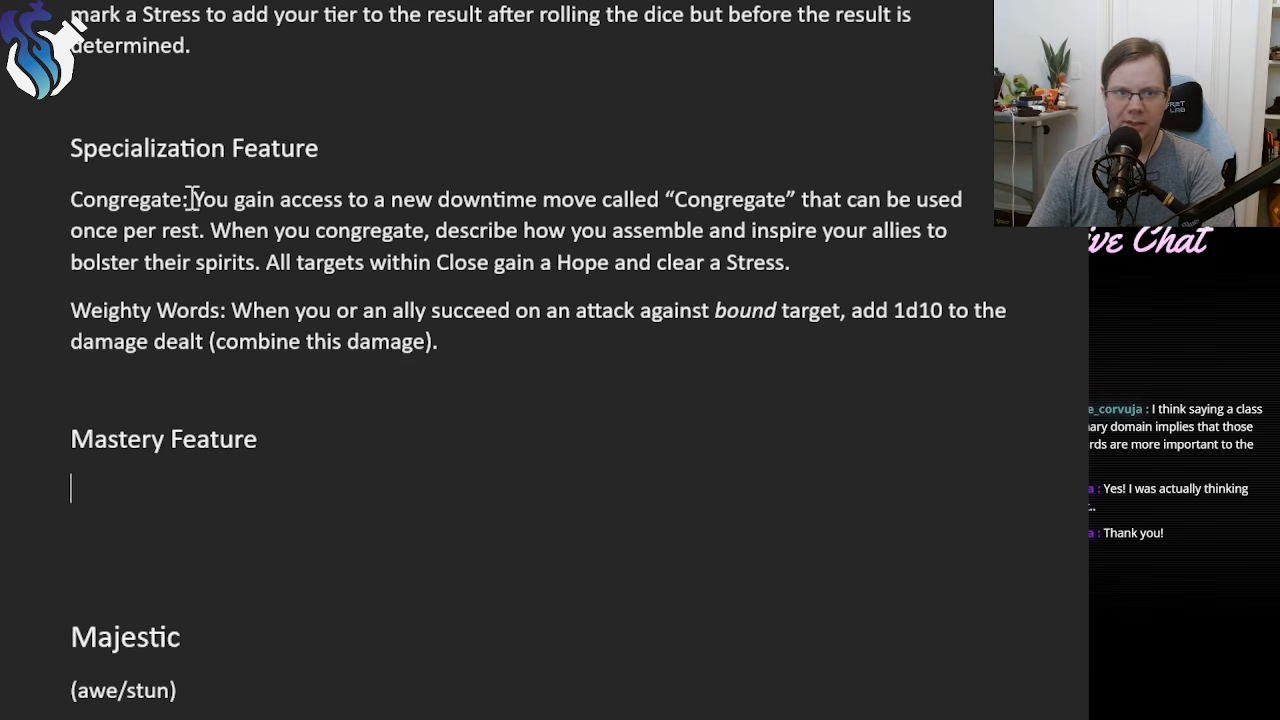
{"action": "left_click_drag", "start_coordinate": [191, 198], "coordinate": [70, 199]}
{"action": "key", "text": "ctrl+b"}
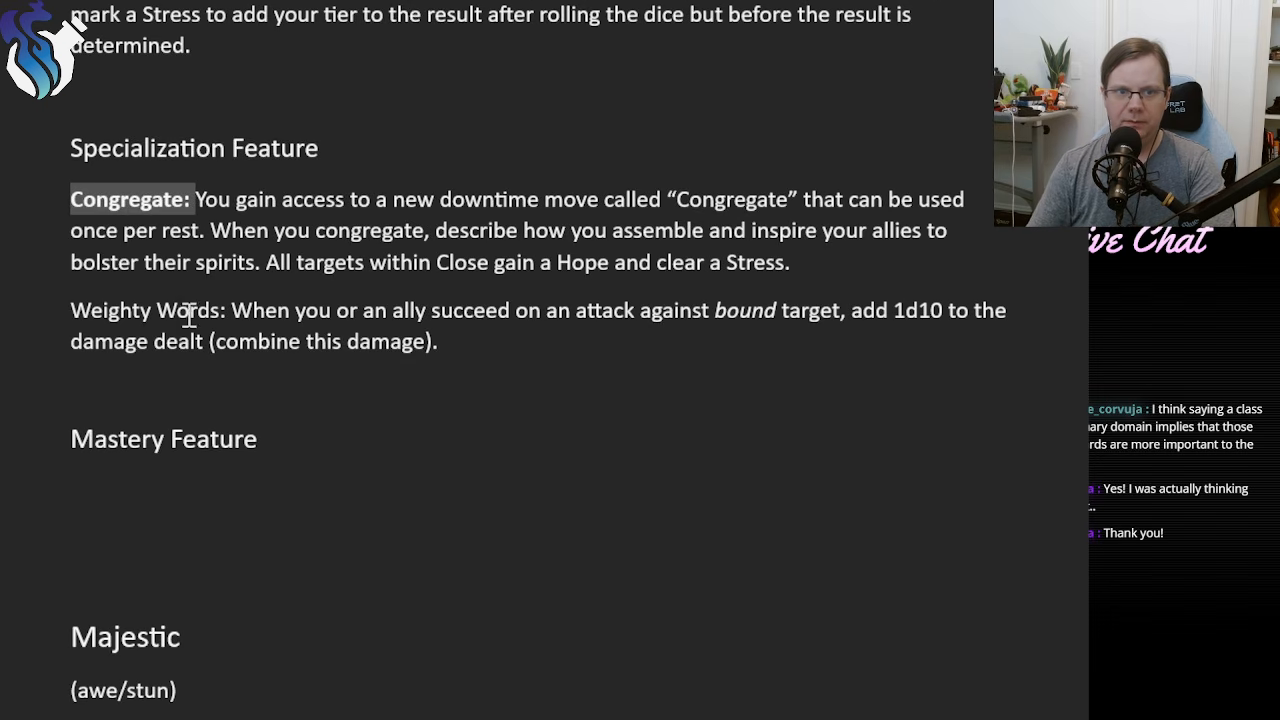
{"action": "left_click_drag", "start_coordinate": [231, 311], "coordinate": [70, 311]}
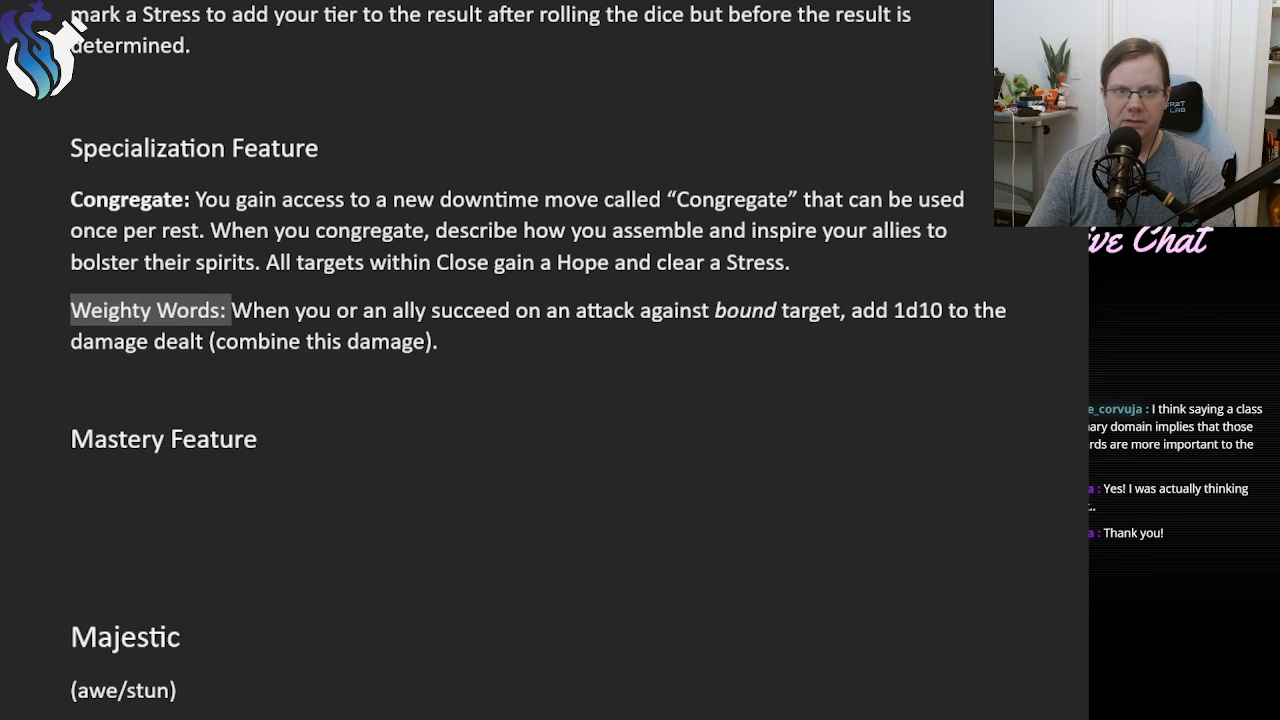
{"action": "key", "text": "ctrl+b"}
{"action": "left_click", "coordinate": [386, 199]}
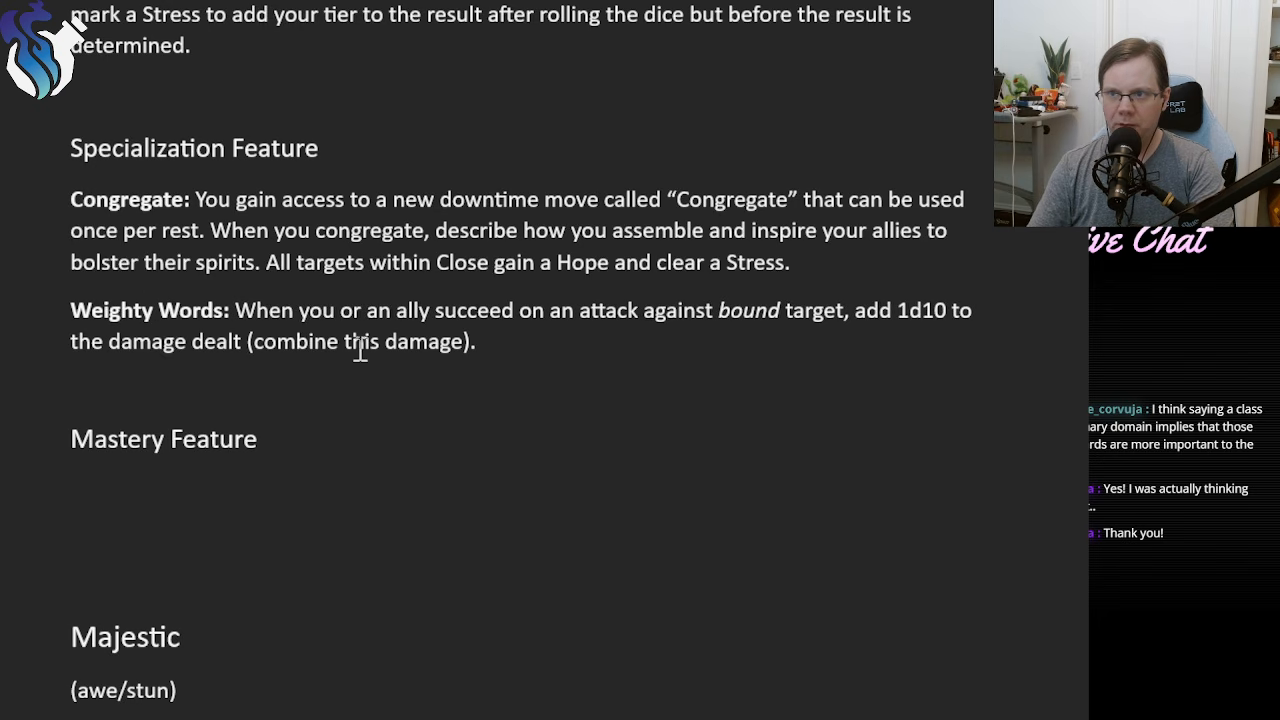
Bold the feature names "Divine Arbiter:" and "Set an Example:" under the Foundation Feature heading.
{"action": "scroll", "coordinate": [360, 344], "scroll_direction": "up", "scroll_amount": 3}
{"action": "left_click_drag", "start_coordinate": [219, 154], "coordinate": [70, 152]}
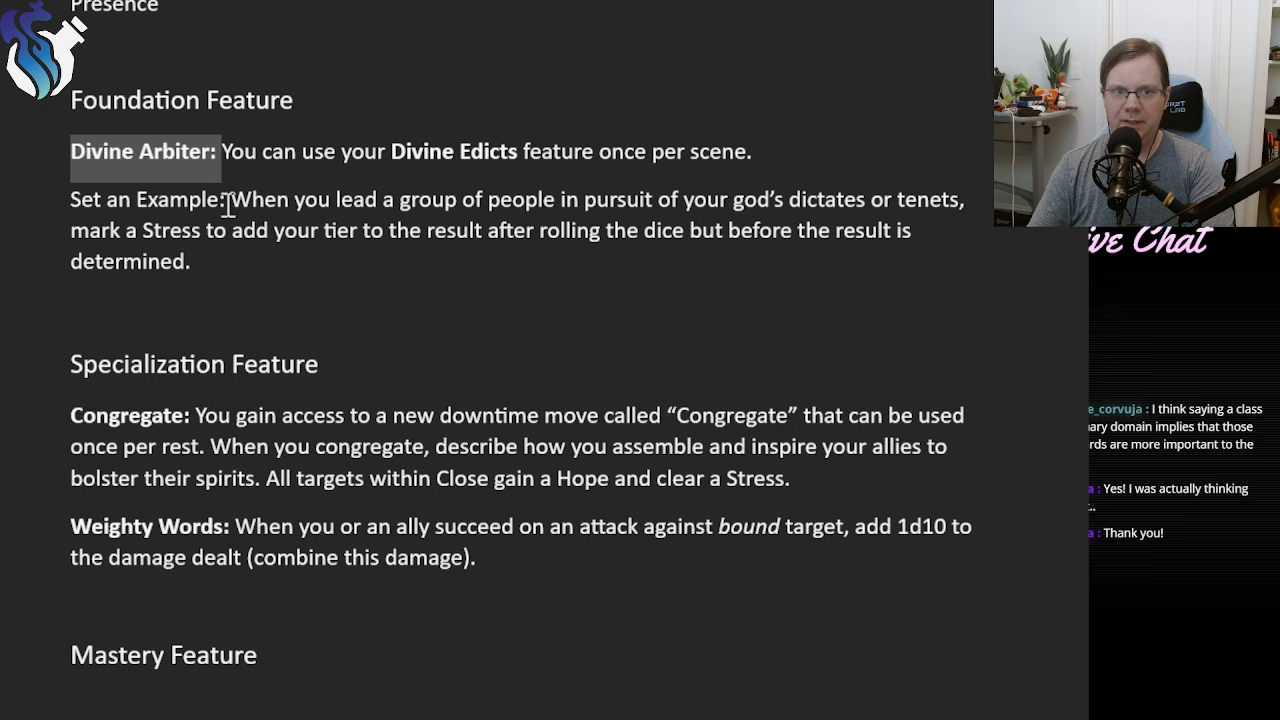
{"action": "left_click_drag", "start_coordinate": [229, 200], "coordinate": [72, 200]}
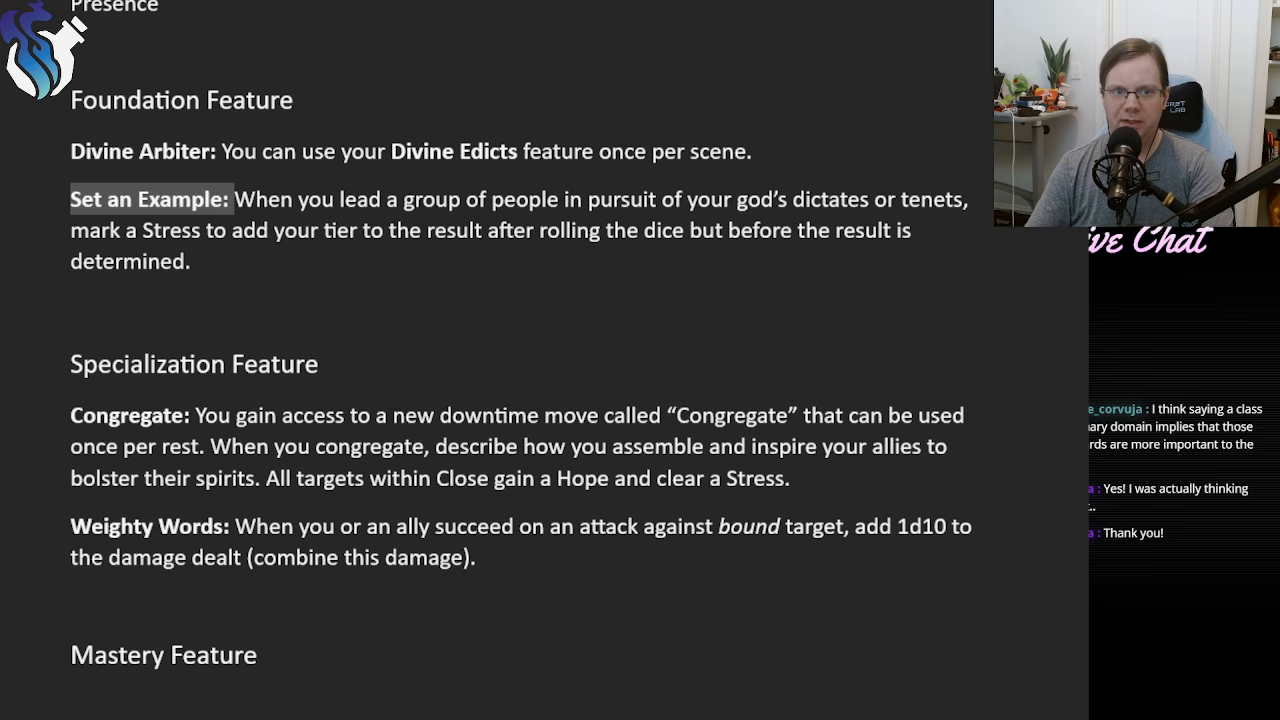
{"action": "left_click", "coordinate": [242, 405]}
Remove one blank line between the Mastery Feature heading and the Majestic subclass heading.
{"action": "scroll", "coordinate": [267, 497], "scroll_direction": "down", "scroll_amount": 3}
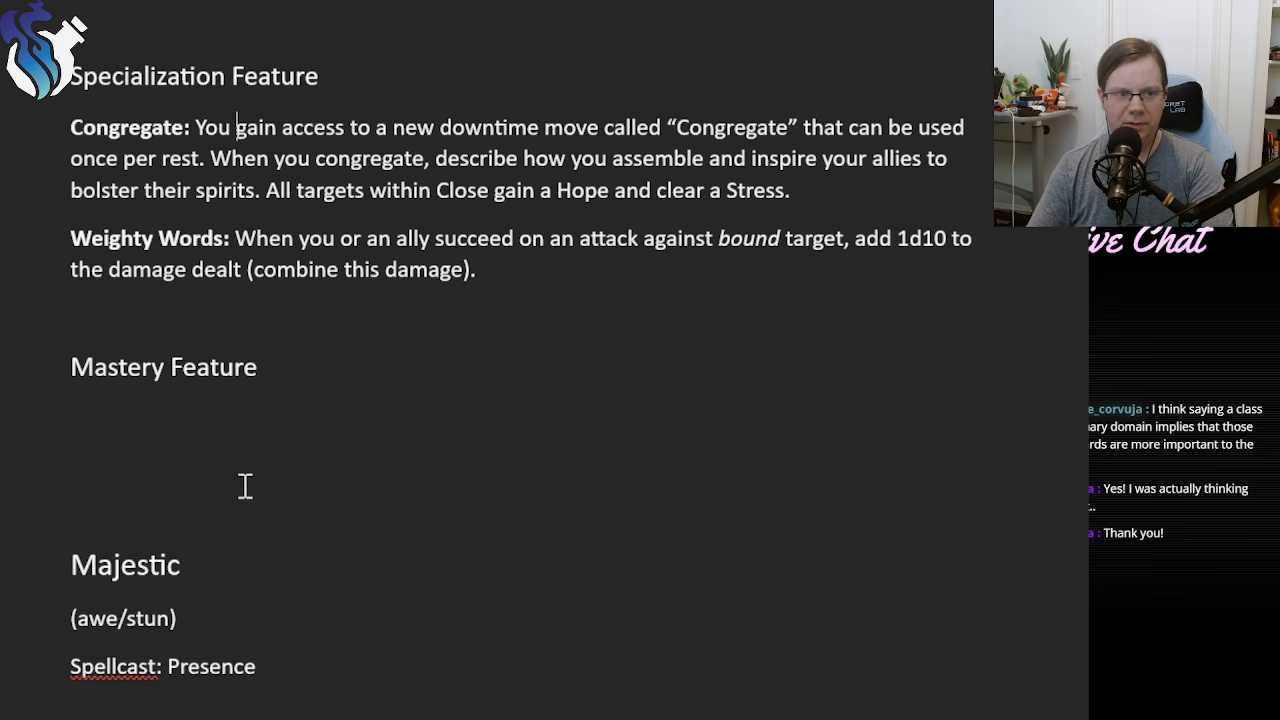
{"action": "left_click", "coordinate": [216, 427]}
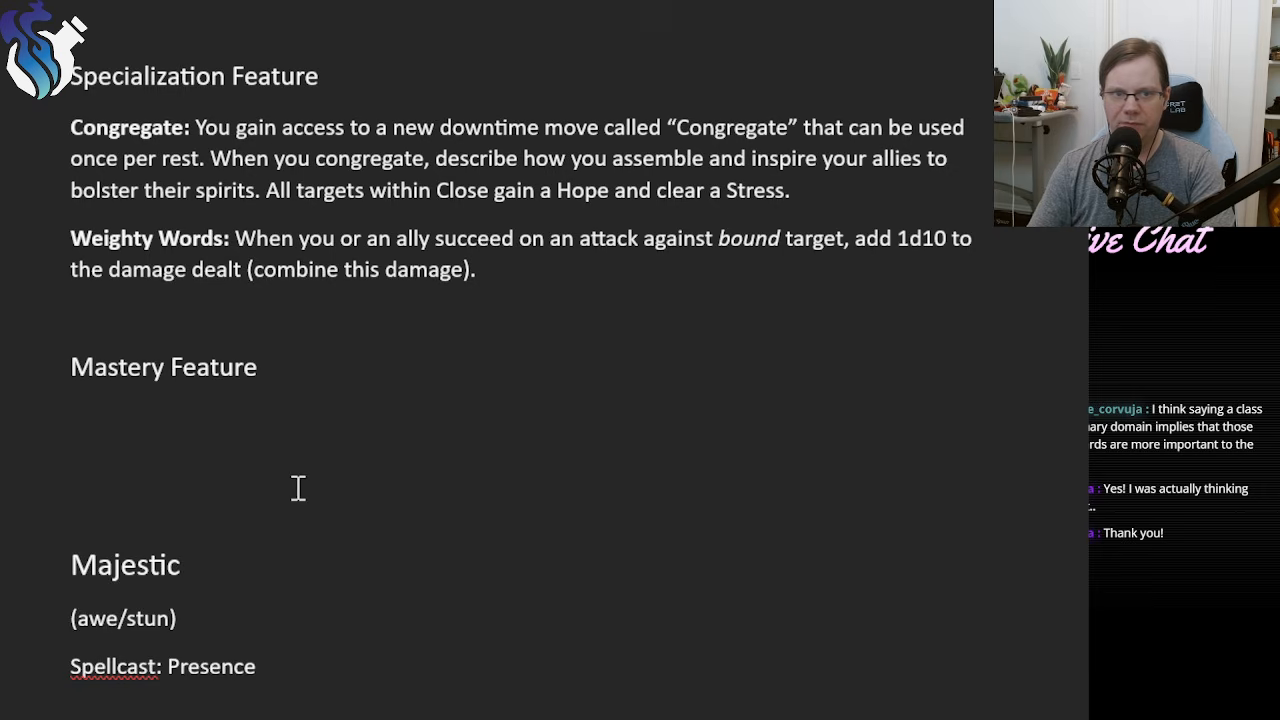
{"action": "scroll", "coordinate": [297, 486], "scroll_direction": "up", "scroll_amount": 2}
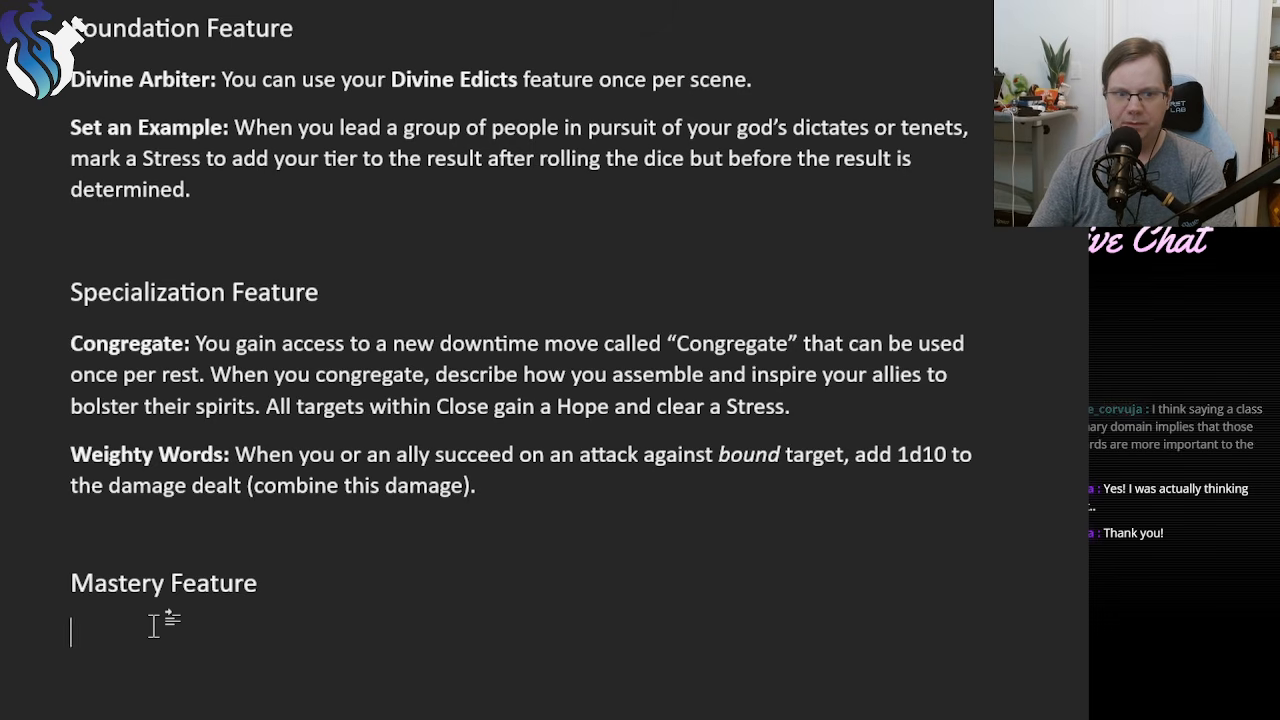
{"action": "scroll", "coordinate": [150, 624], "scroll_direction": "down", "scroll_amount": 3}
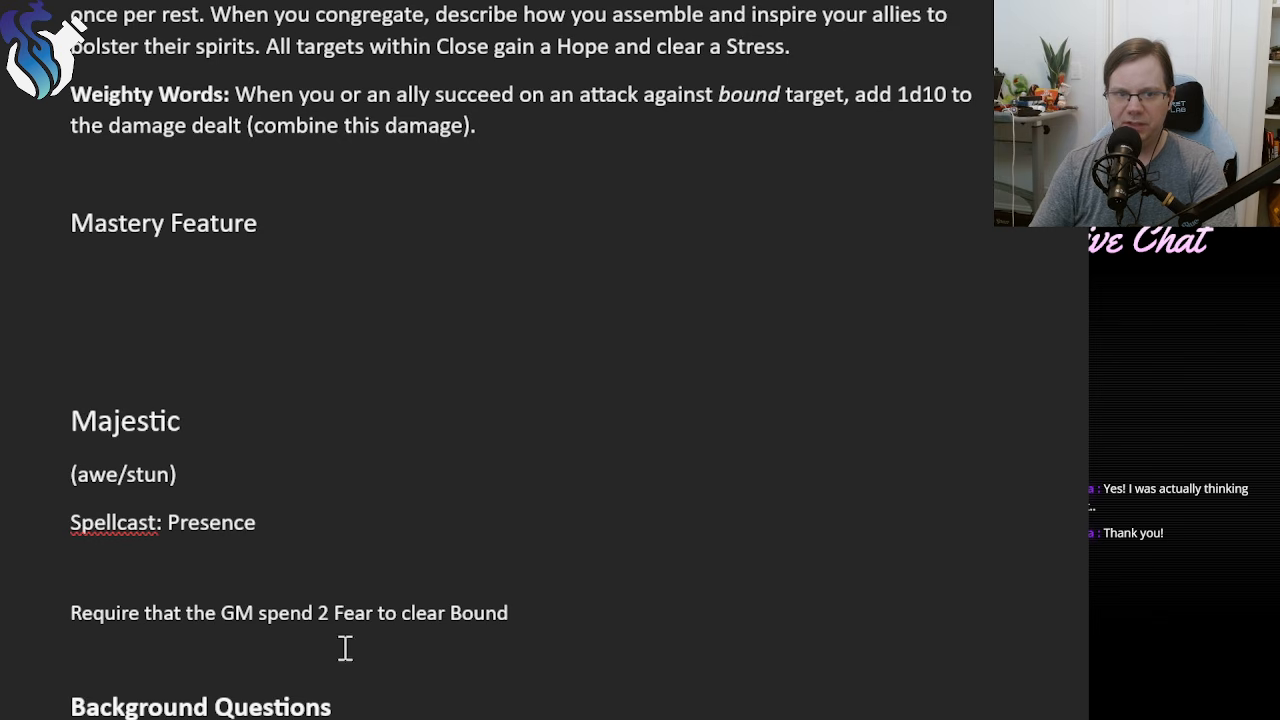
{"action": "left_click", "coordinate": [150, 368]}
{"action": "key", "text": "BackSpace"}
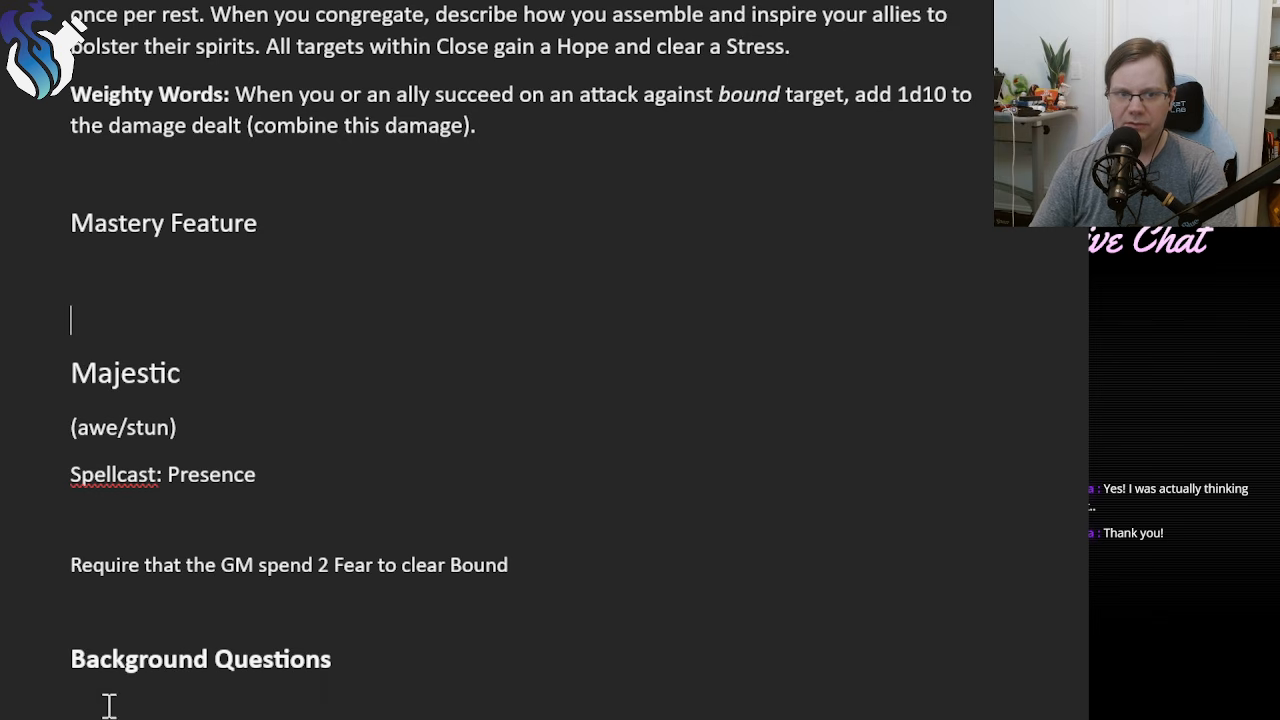
Begin the first entry under Background Questions with "You bore witness to a great wrongdoing".
{"action": "left_click", "coordinate": [217, 700]}
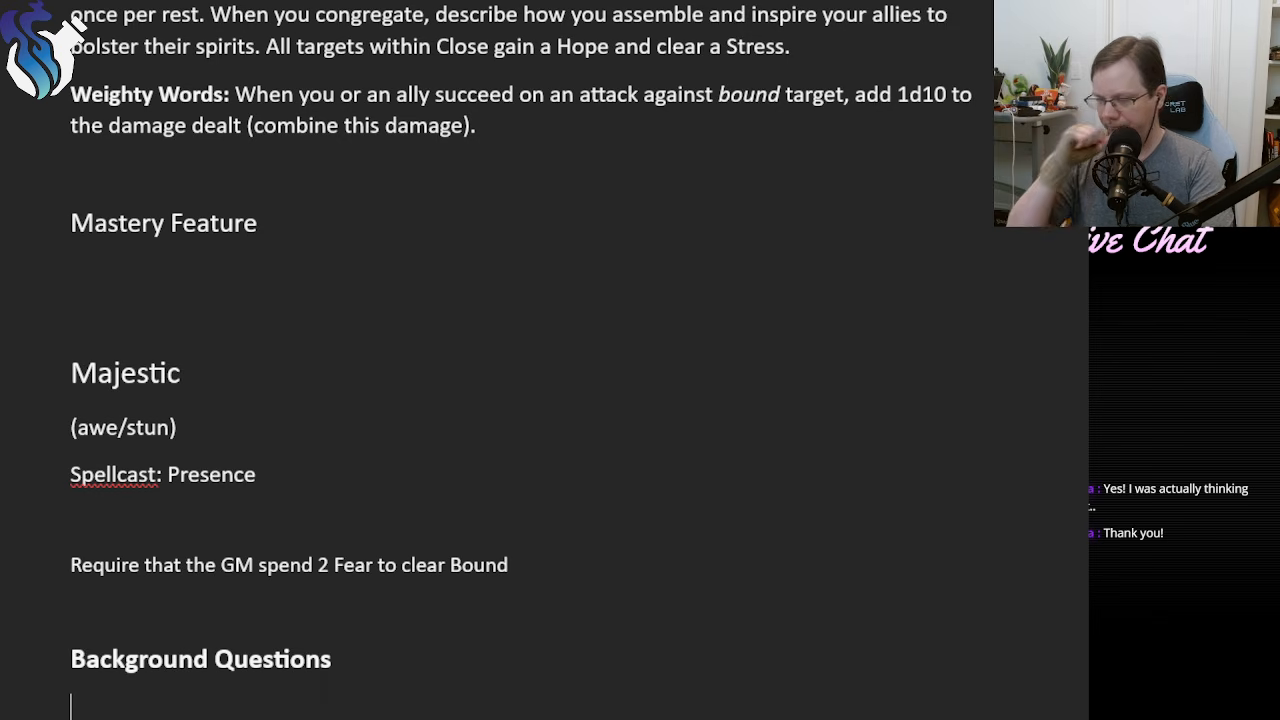
{"action": "scroll", "coordinate": [402, 547], "scroll_direction": "down", "scroll_amount": 3}
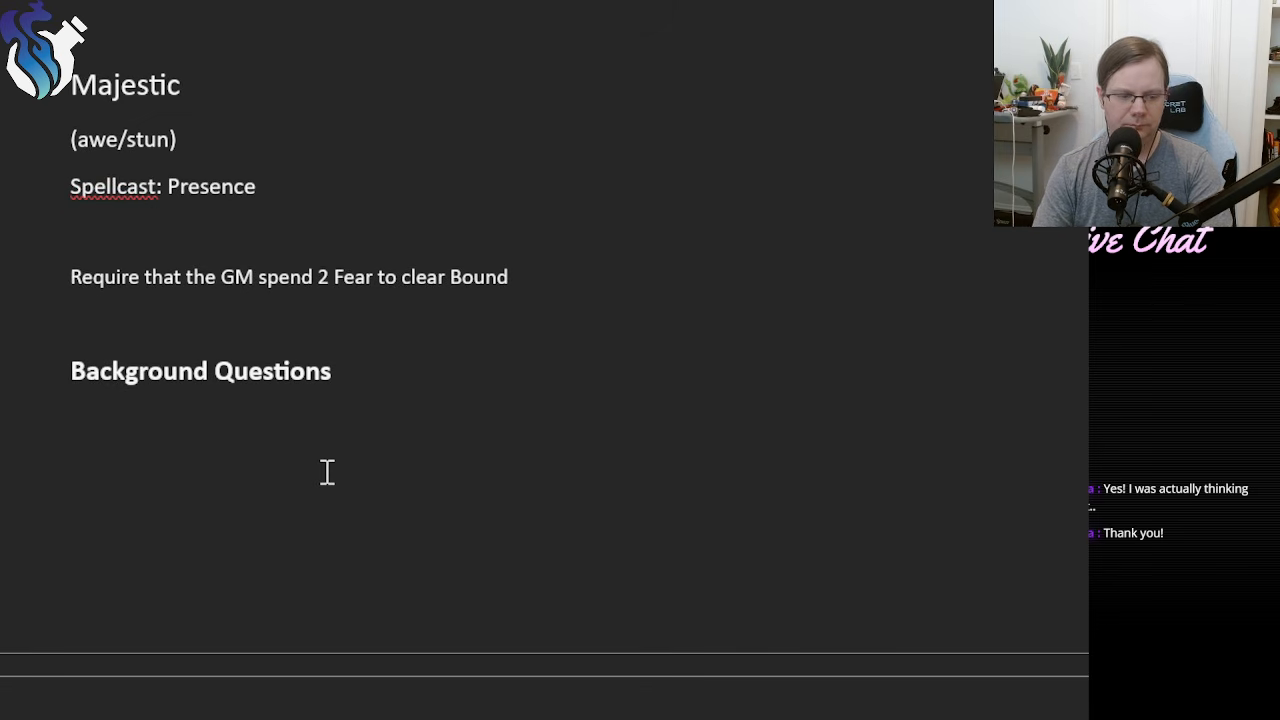
{"action": "type", "text": "As a"}
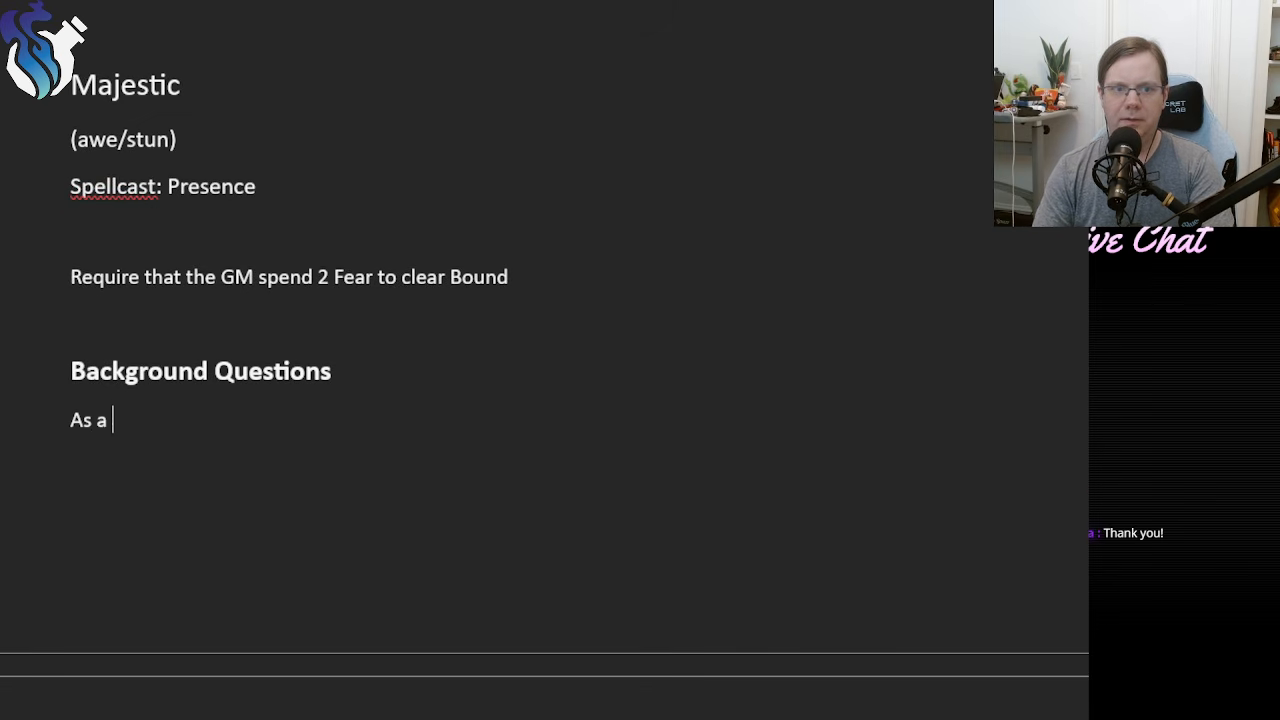
{"action": "key", "text": "BackSpace"}
{"action": "key", "text": "BackSpace"}
{"action": "key", "text": "BackSpace"}
{"action": "key", "text": "BackSpace"}
{"action": "key", "text": "BackSpace"}
{"action": "type", "text": "You bore we"}
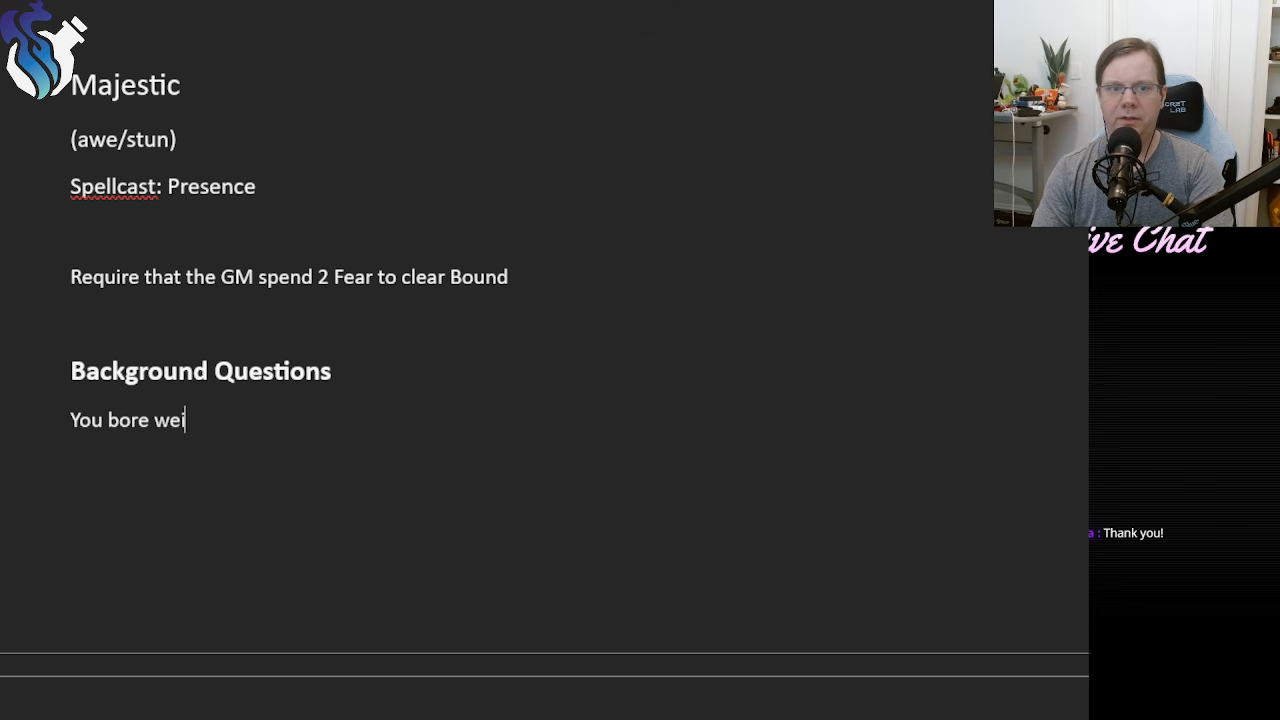
{"action": "key", "text": "BackSpace"}
{"action": "type", "text": "itness to"}
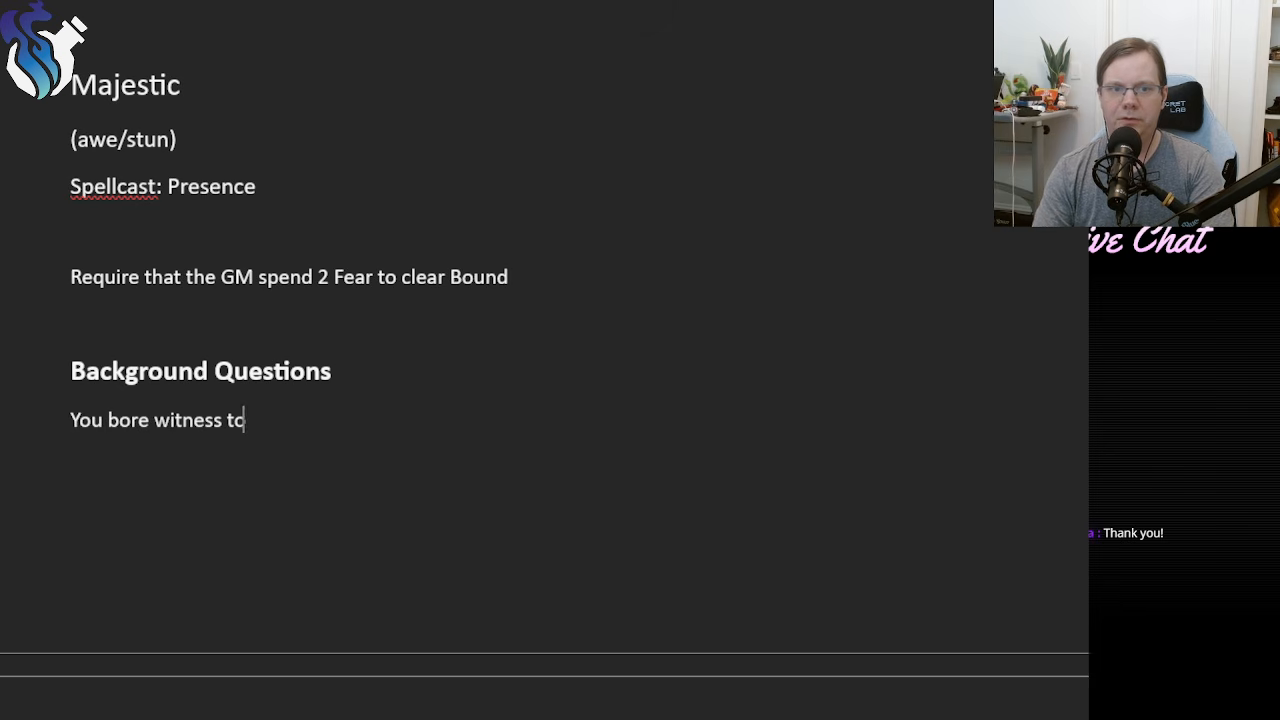
{"action": "type", "text": " a great wrongdo"}
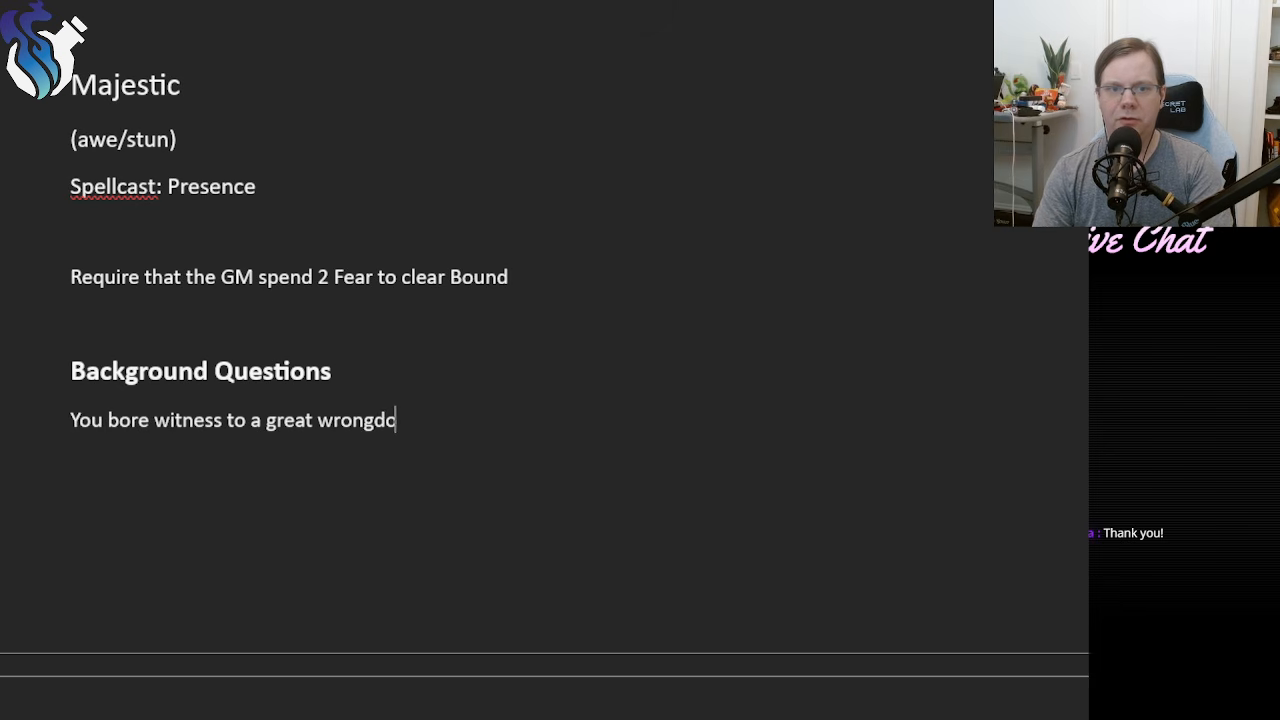
{"action": "type", "text": "ing as a child"}
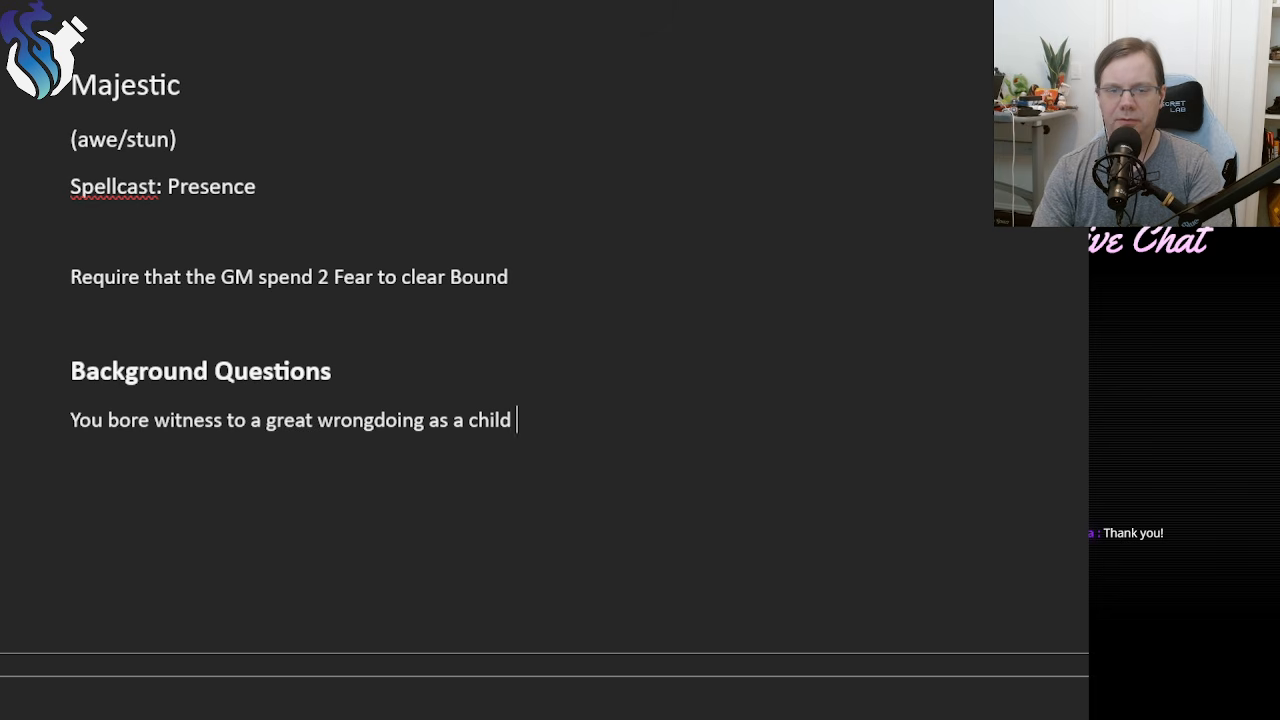
{"action": "key", "text": "BackSpace"}
{"action": "key", "text": "BackSpace"}
{"action": "key", "text": "BackSpace"}
{"action": "key", "text": "BackSpace"}
{"action": "key", "text": "BackSpace"}
{"action": "key", "text": "BackSpace"}
{"action": "key", "text": "BackSpace"}
{"action": "key", "text": "BackSpace"}
{"action": "key", "text": "BackSpace"}
{"action": "key", "text": "BackSpace"}
{"action": "key", "text": "BackSpace"}
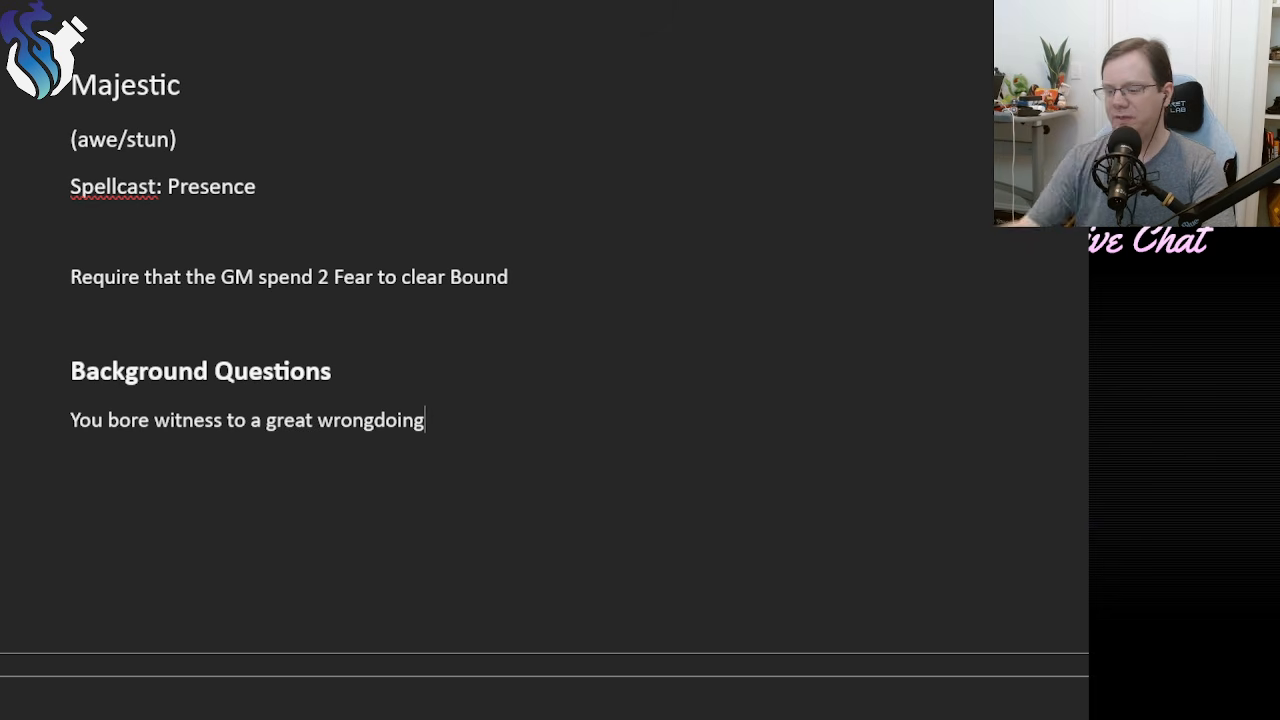
Complete the first background sentence with "and swore to prevent it from happening again.".
{"action": "type", "text": "and swo"}
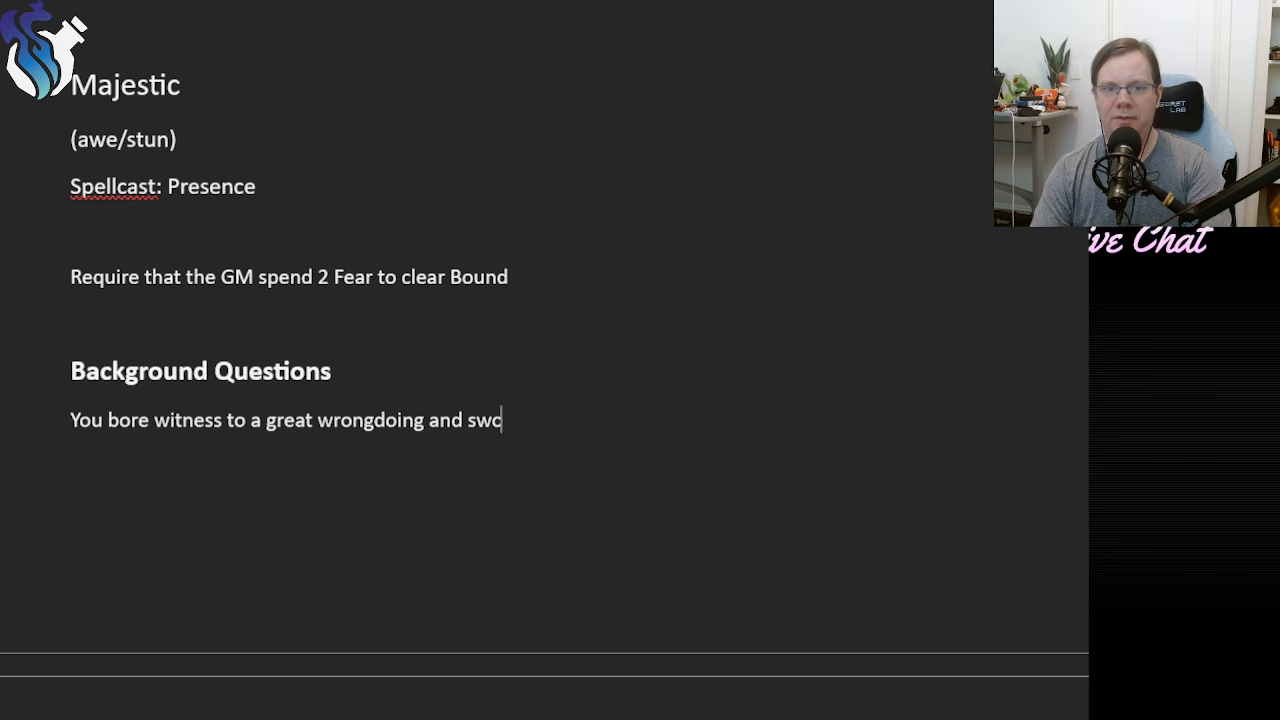
{"action": "type", "text": "re to"}
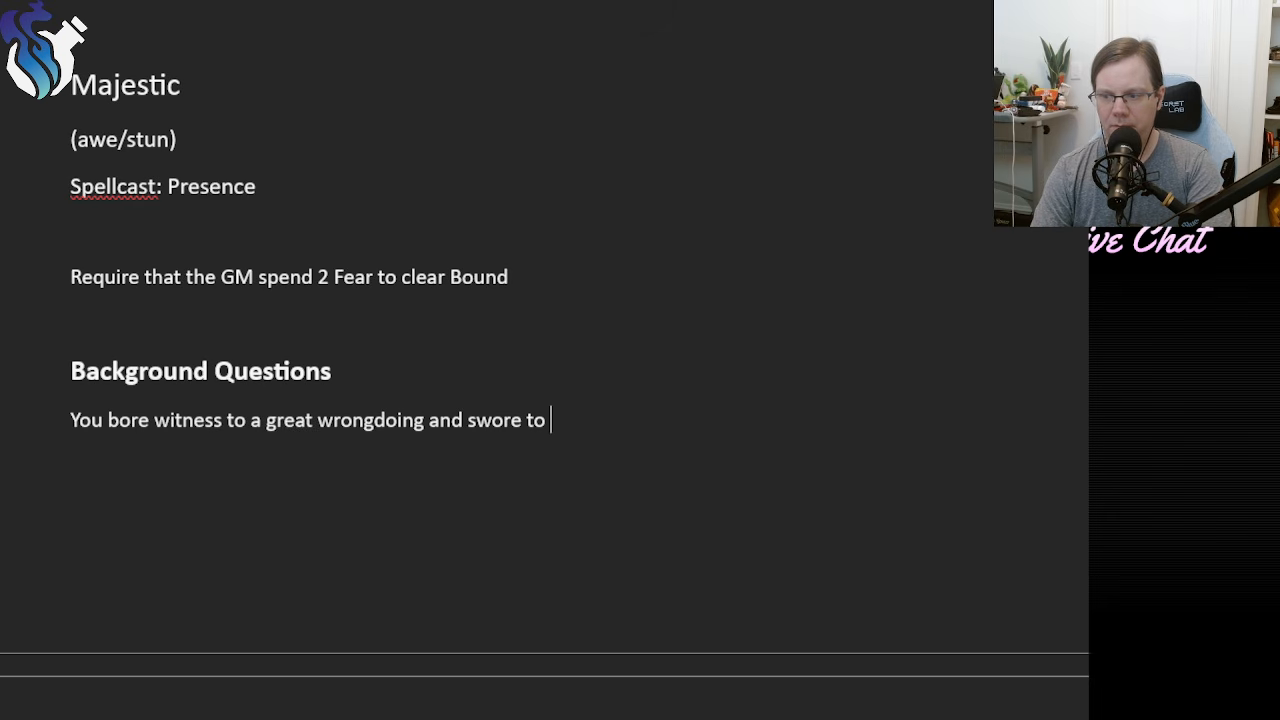
{"action": "type", "text": "see that something"}
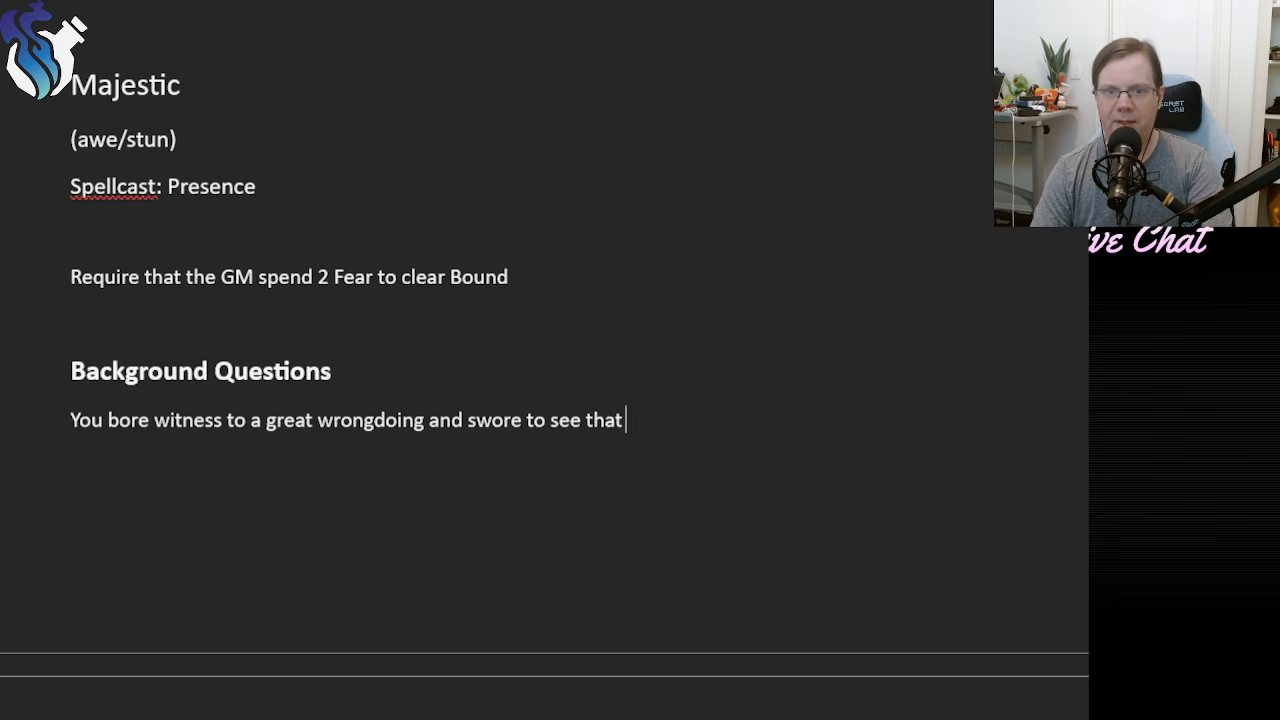
{"action": "key", "text": "BackSpace"}
{"action": "key", "text": "BackSpace"}
{"action": "key", "text": "BackSpace"}
{"action": "key", "text": "BackSpace"}
{"action": "key", "text": "BackSpace"}
{"action": "key", "text": "BackSpace"}
{"action": "key", "text": "BackSpace"}
{"action": "key", "text": "BackSpace"}
{"action": "key", "text": "BackSpace"}
{"action": "key", "text": "BackSpace"}
{"action": "key", "text": "BackSpace"}
{"action": "key", "text": "BackSpace"}
{"action": "key", "text": "BackSpace"}
{"action": "key", "text": "BackSpace"}
{"action": "key", "text": "BackSpace"}
{"action": "key", "text": "BackSpace"}
{"action": "key", "text": "BackSpace"}
{"action": "key", "text": "BackSpace"}
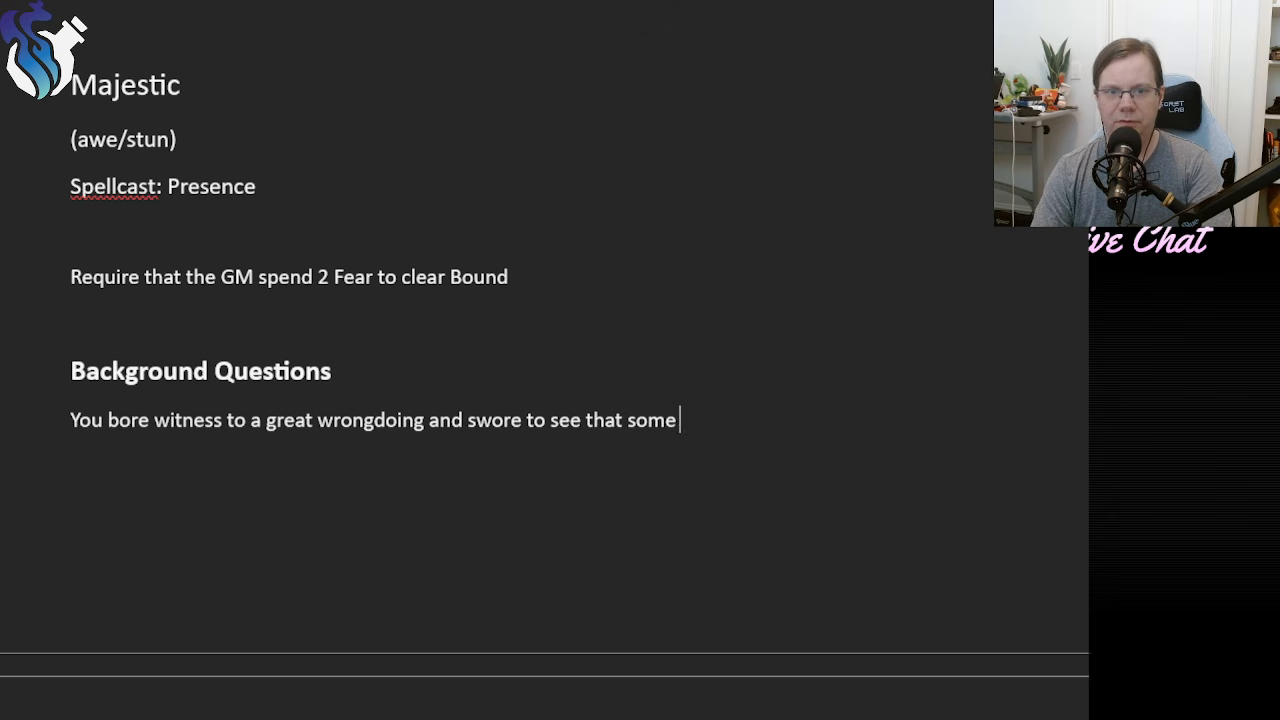
{"action": "type", "text": "prote"}
{"action": "key", "text": "BackSpace"}
{"action": "key", "text": "BackSpace"}
{"action": "key", "text": "BackSpace"}
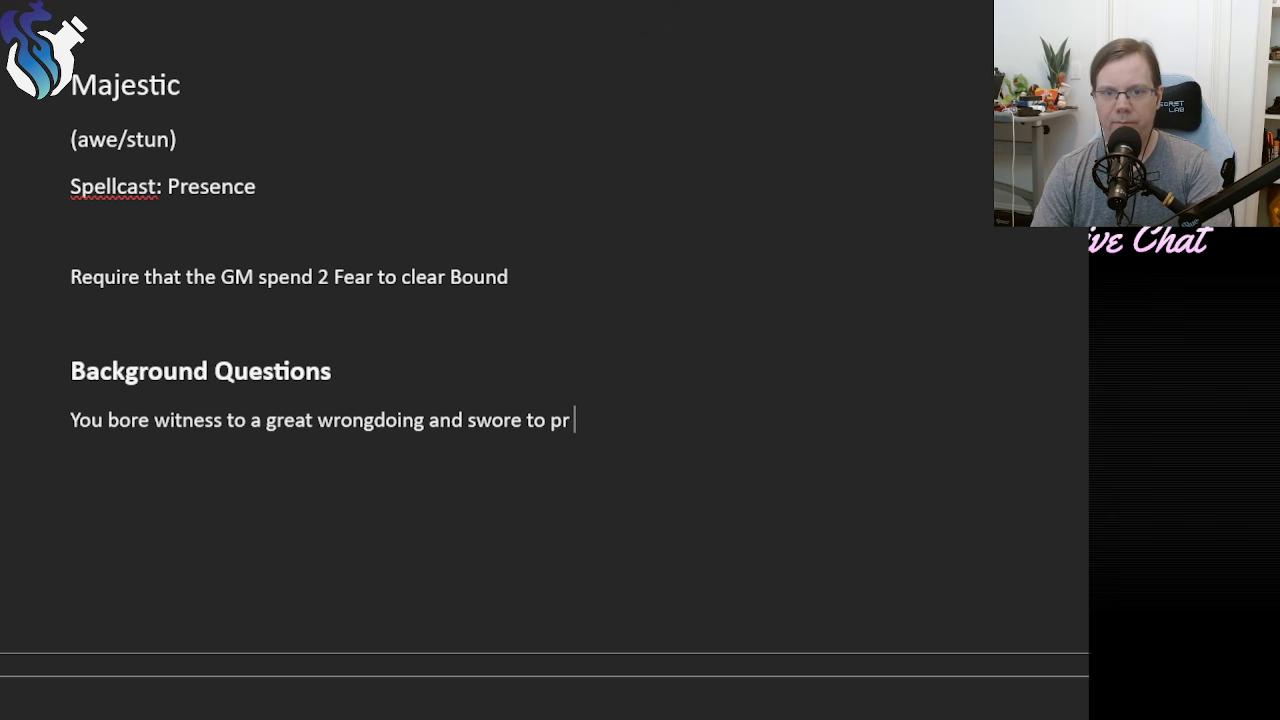
{"action": "type", "text": "eventi t"}
{"action": "key", "text": "BackSpace"}
{"action": "key", "text": "BackSpace"}
{"action": "key", "text": "BackSpace"}
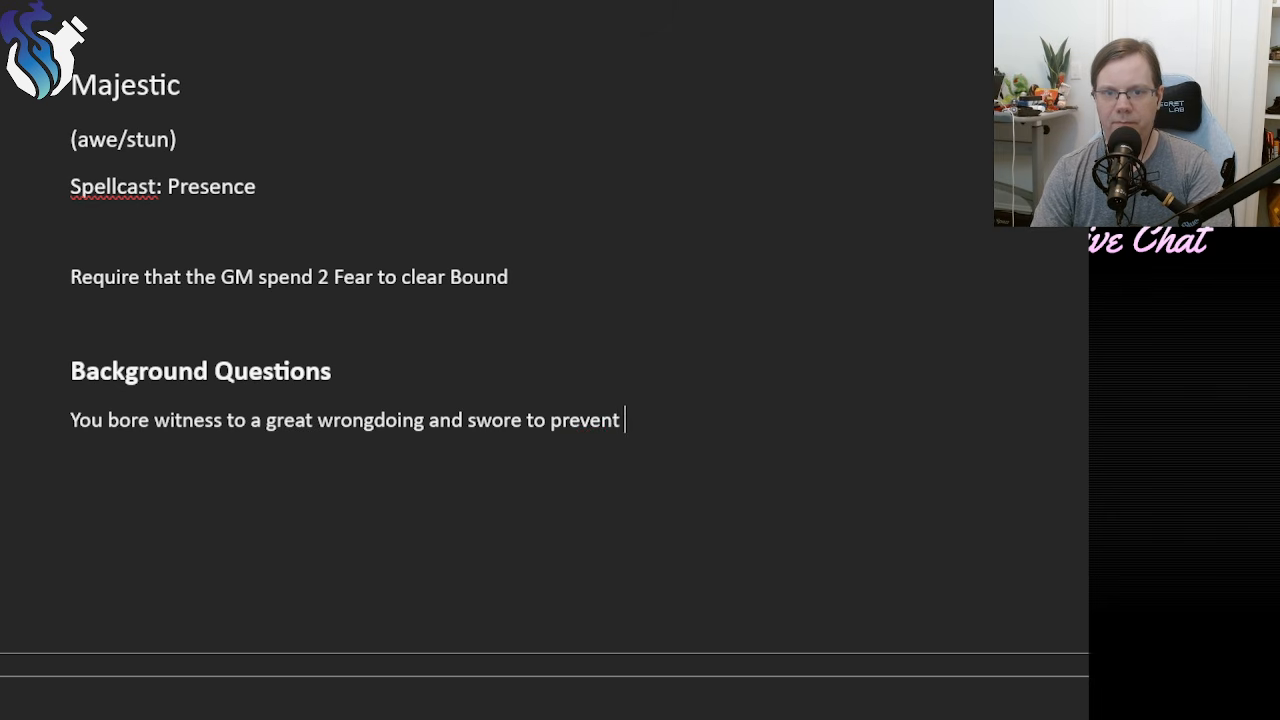
{"action": "type", "text": "it from happening again."}
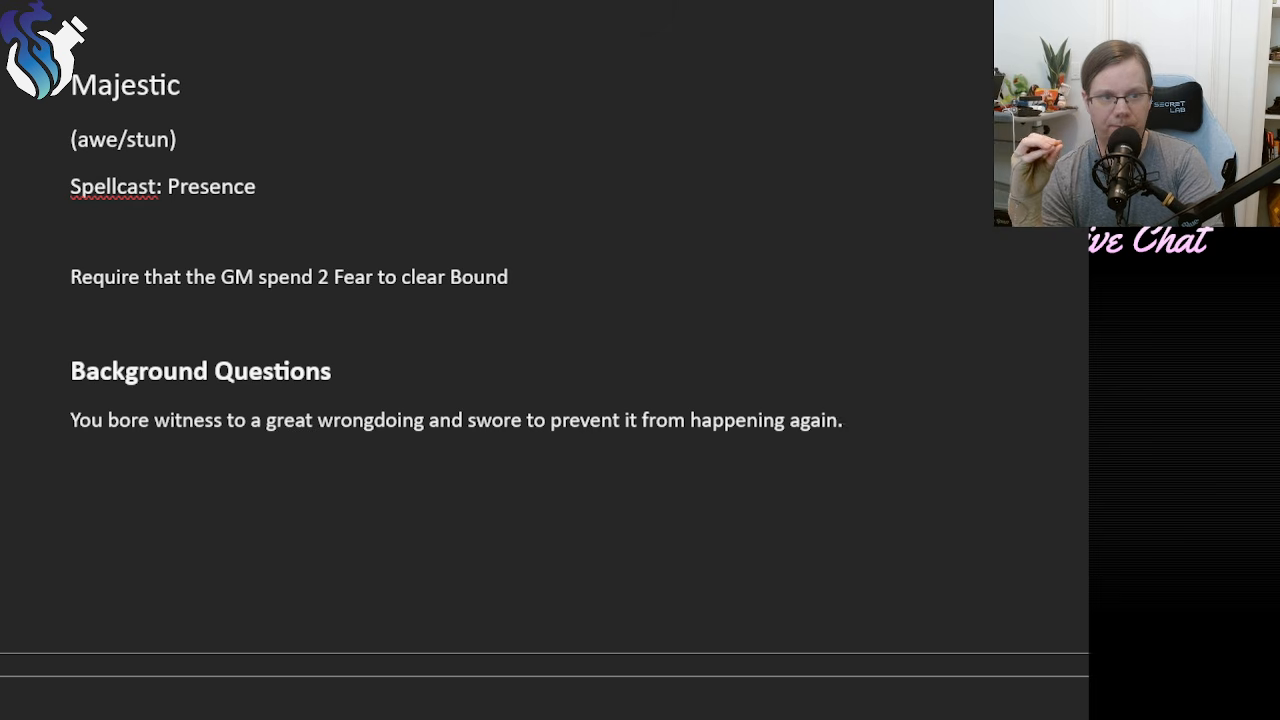
Add a follow-up to the first background entry beginning "What was it, and how did that lead".
{"action": "type", "text": "W"}
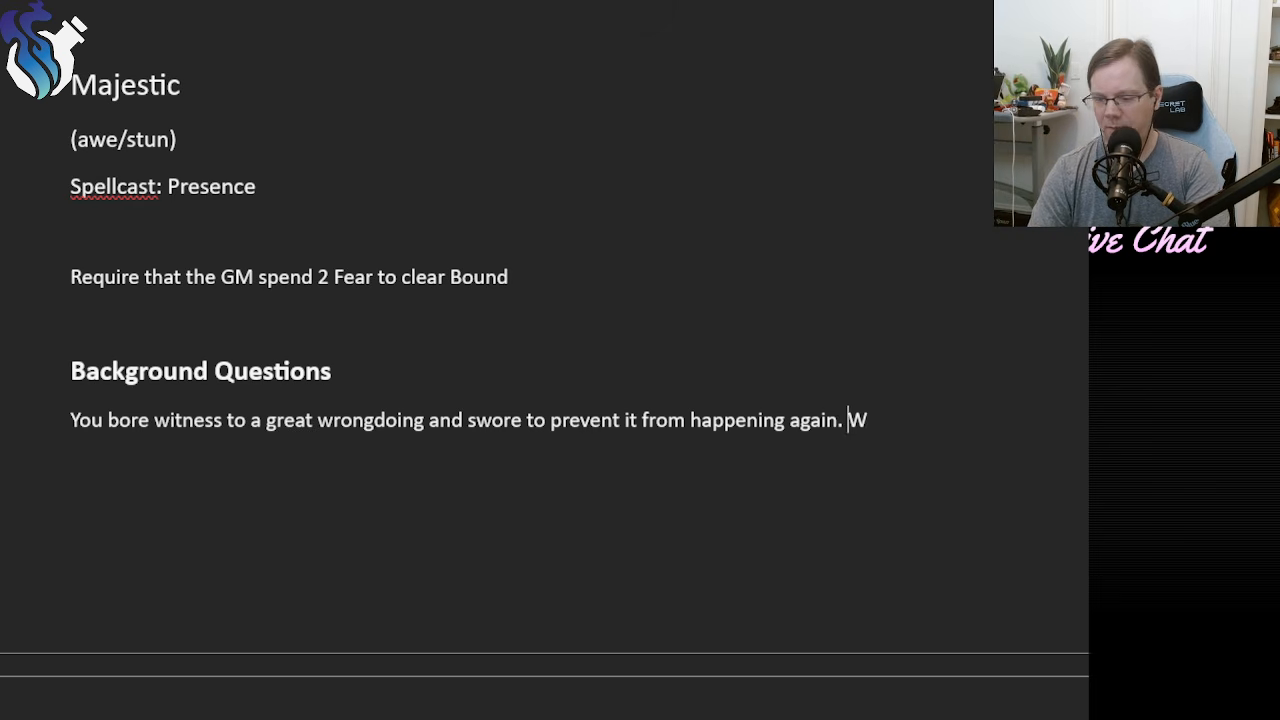
{"action": "type", "text": "hat was it, and why"}
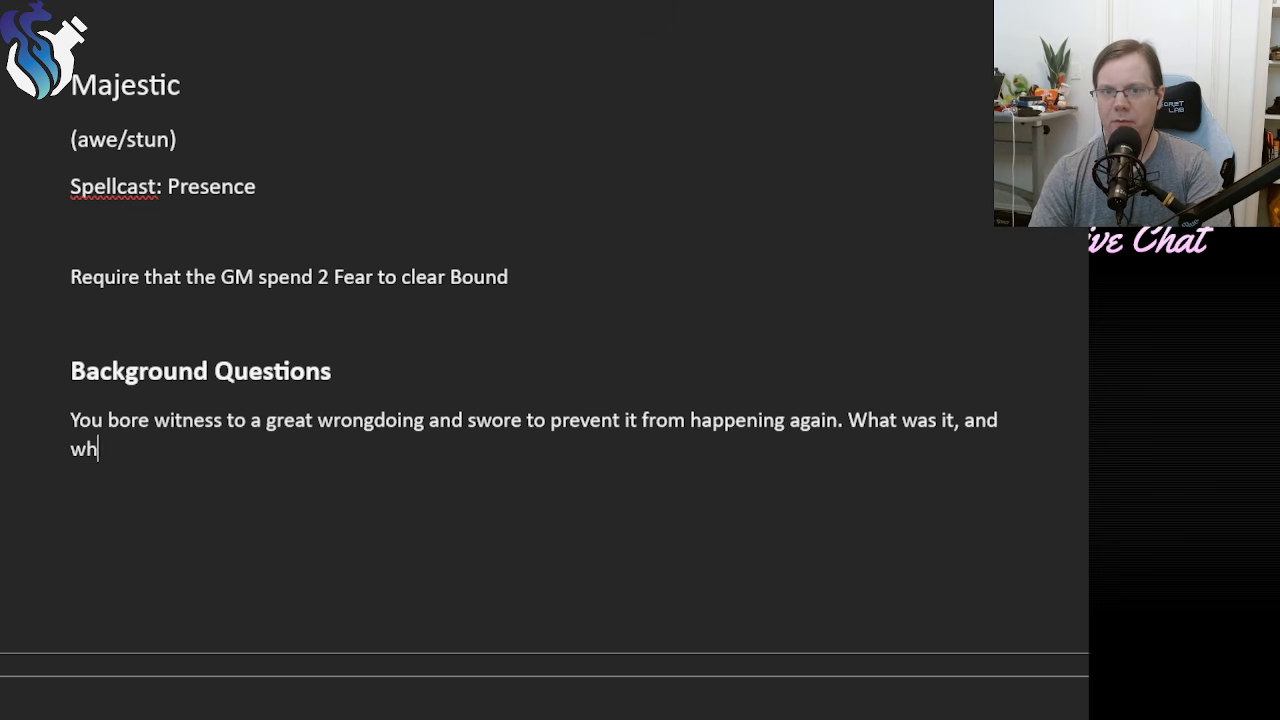
{"action": "key", "text": "BackSpace"}
{"action": "key", "text": "BackSpace"}
{"action": "key", "text": "BackSpace"}
{"action": "type", "text": "how "}
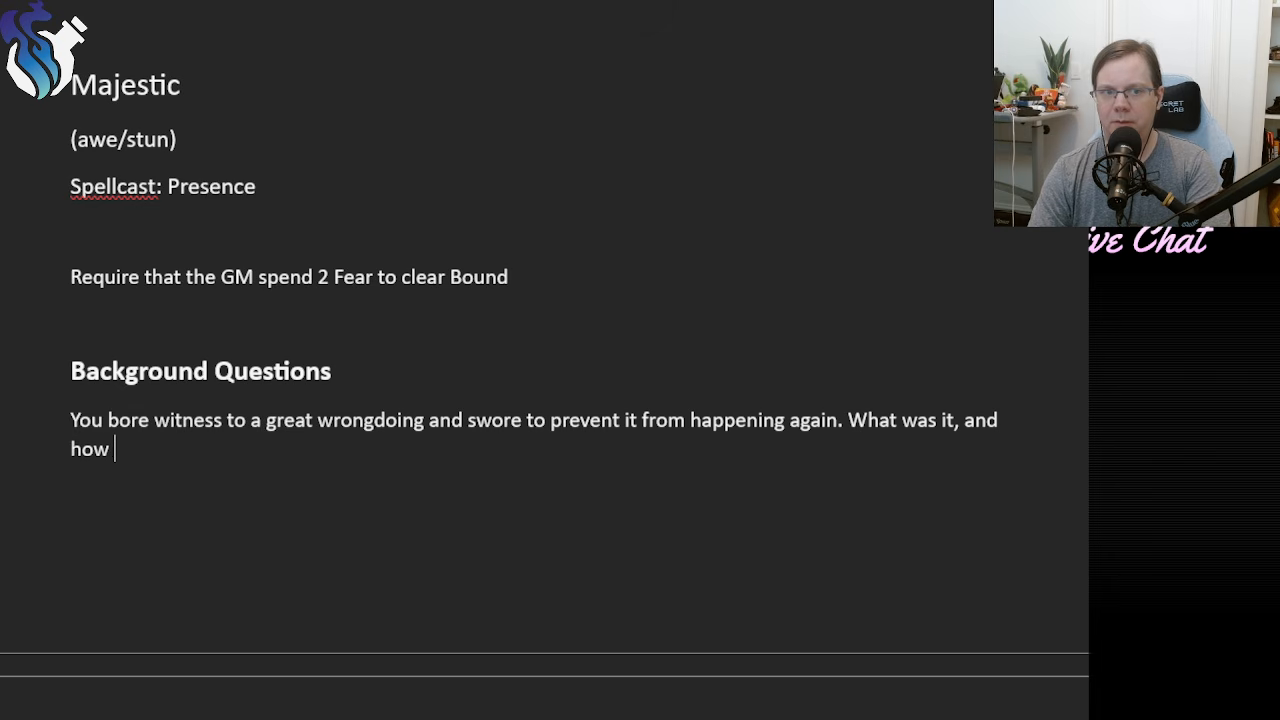
{"action": "type", "text": "did that lead you t"}
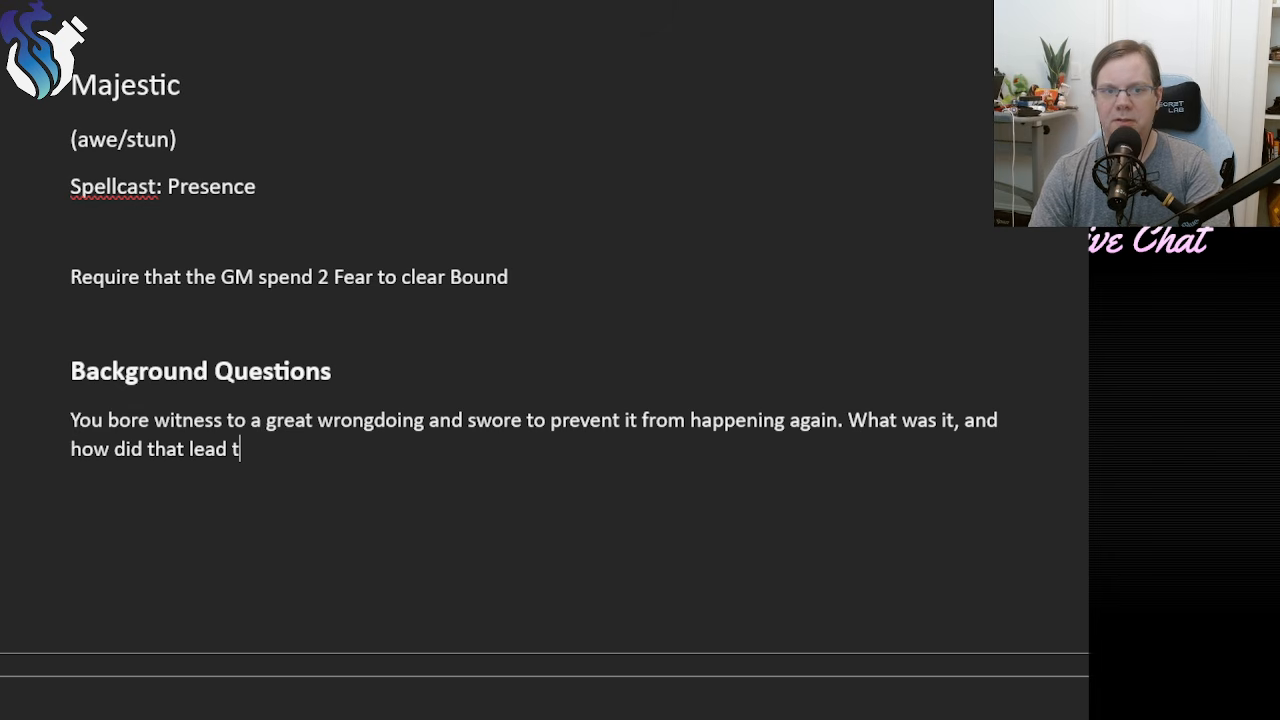
Finish the first background question with "you to your divinity?".
{"action": "key", "text": "BackSpace"}
{"action": "type", "text": "you to your"}
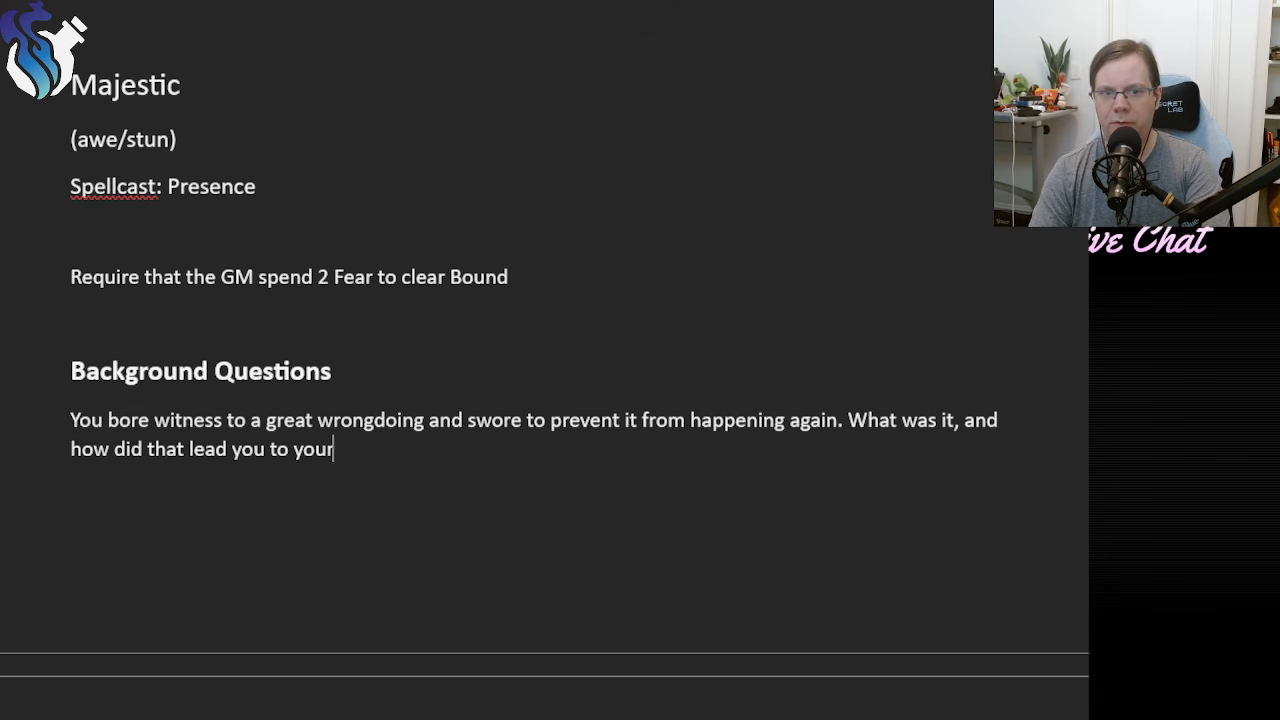
{"action": "type", "text": " divine pa"}
{"action": "key", "text": "BackSpace"}
{"action": "key", "text": "BackSpace"}
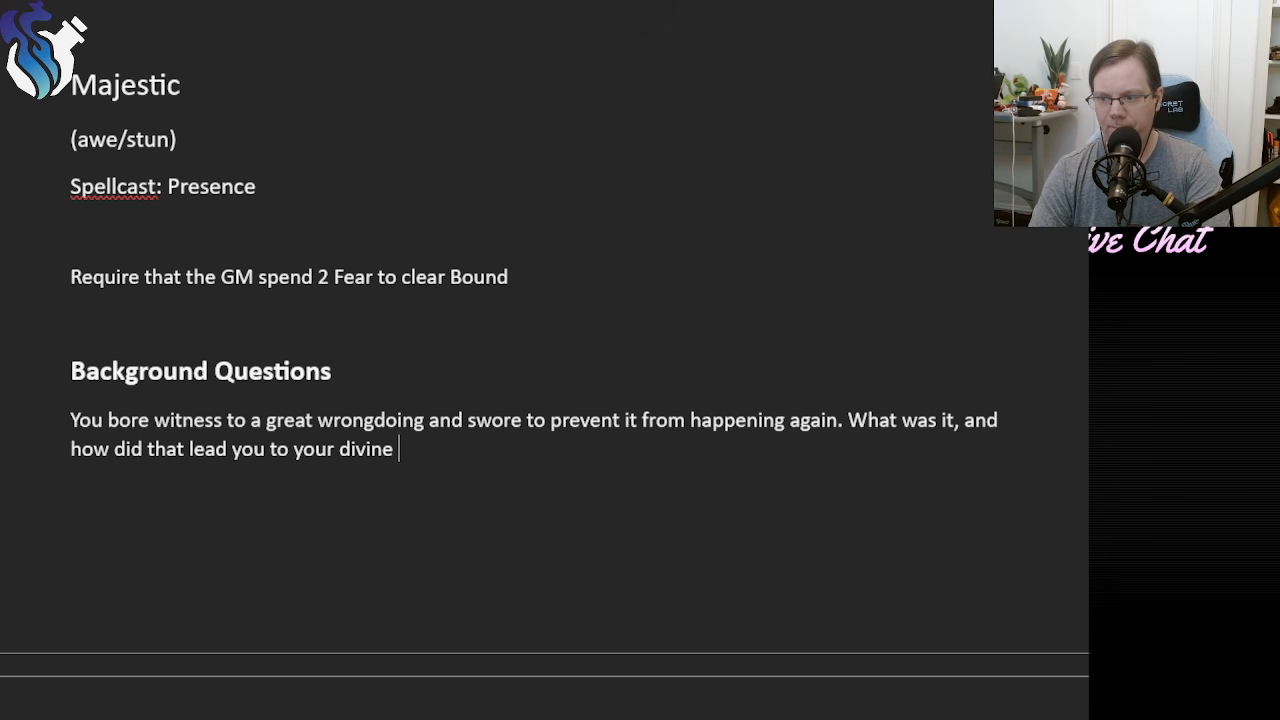
{"action": "key", "text": "BackSpace"}
{"action": "key", "text": "BackSpace"}
{"action": "type", "text": "ity"}
{"action": "key", "text": "BackSpace"}
{"action": "key", "text": "BackSpace"}
{"action": "key", "text": "BackSpace"}
{"action": "key", "text": "BackSpace"}
{"action": "key", "text": "BackSpace"}
{"action": "key", "text": "BackSpace"}
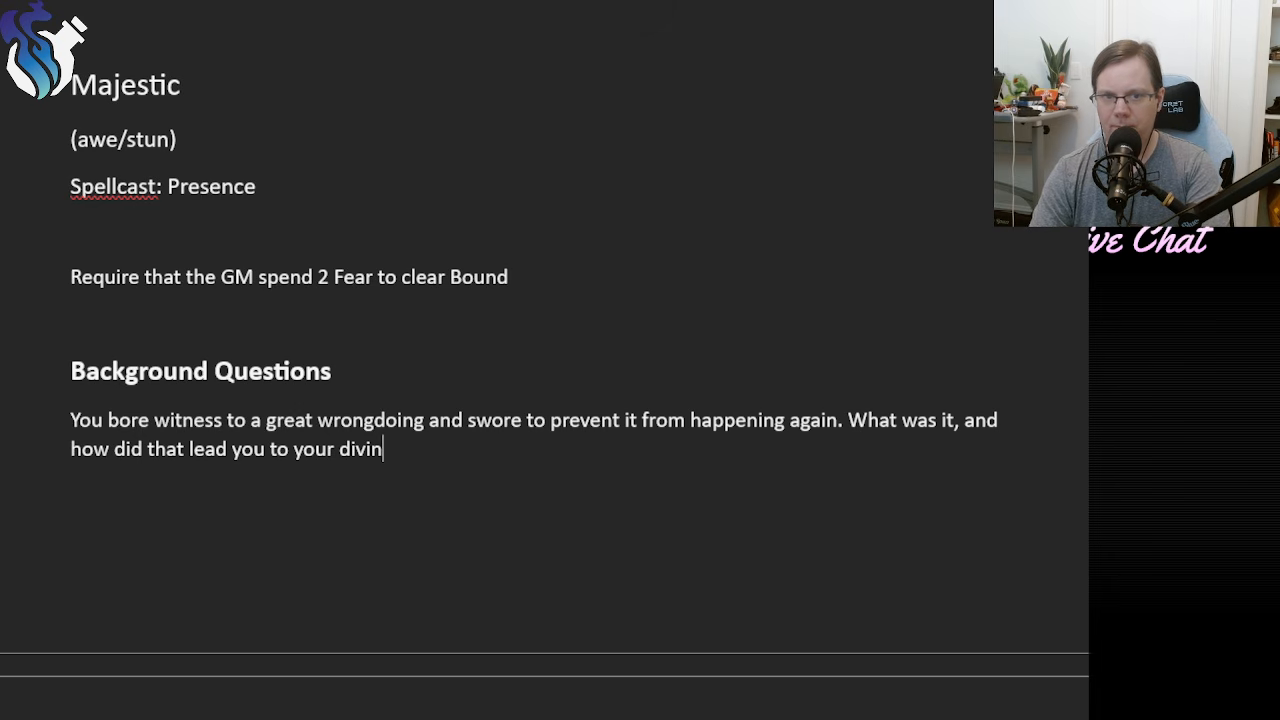
{"action": "key", "text": "BackSpace"}
{"action": "key", "text": "BackSpace"}
{"action": "type", "text": "di"}
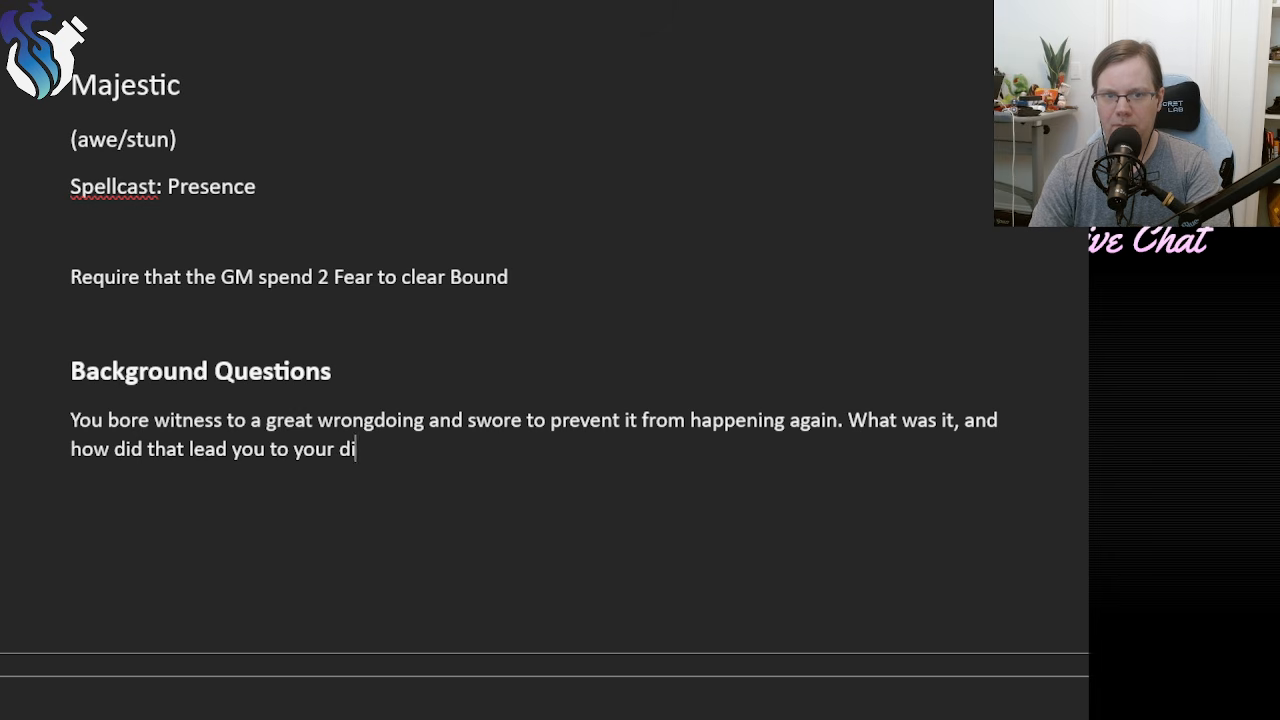
{"action": "type", "text": "vinity?"}
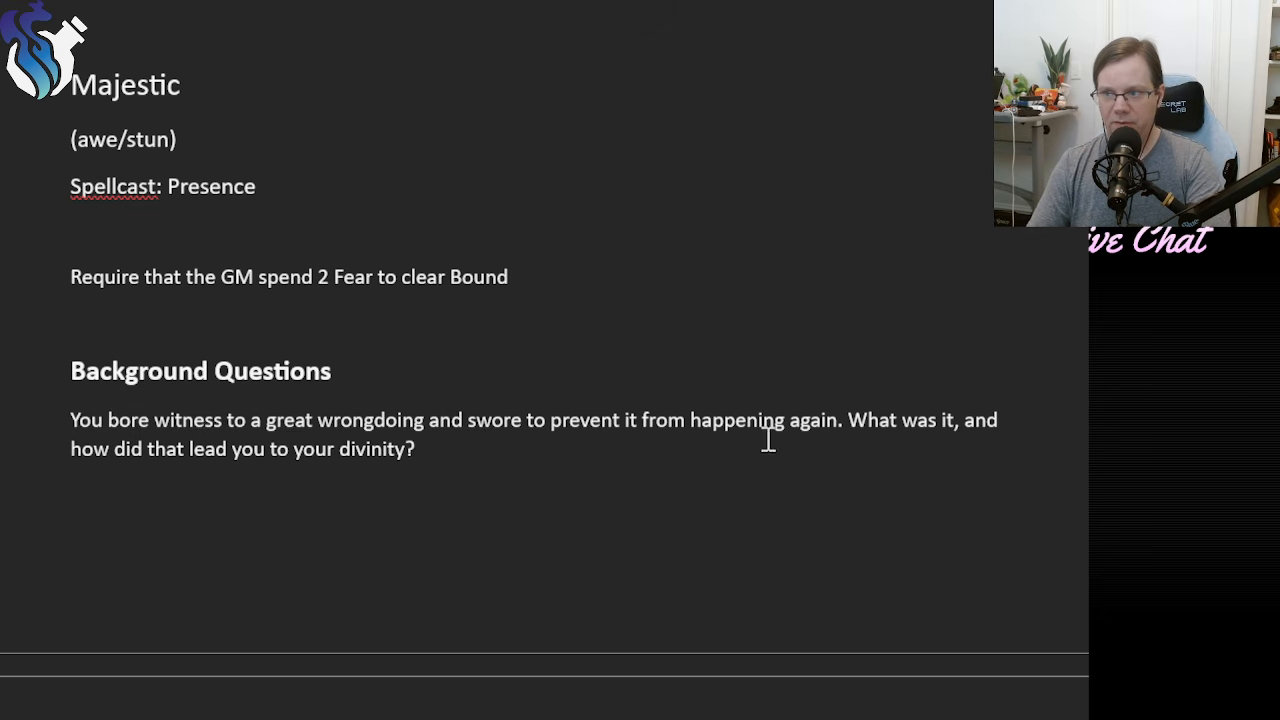
{"action": "left_click_drag", "start_coordinate": [855, 429], "coordinate": [958, 424]}
{"action": "left_click", "coordinate": [863, 445]}
{"action": "left_click", "coordinate": [846, 443]}
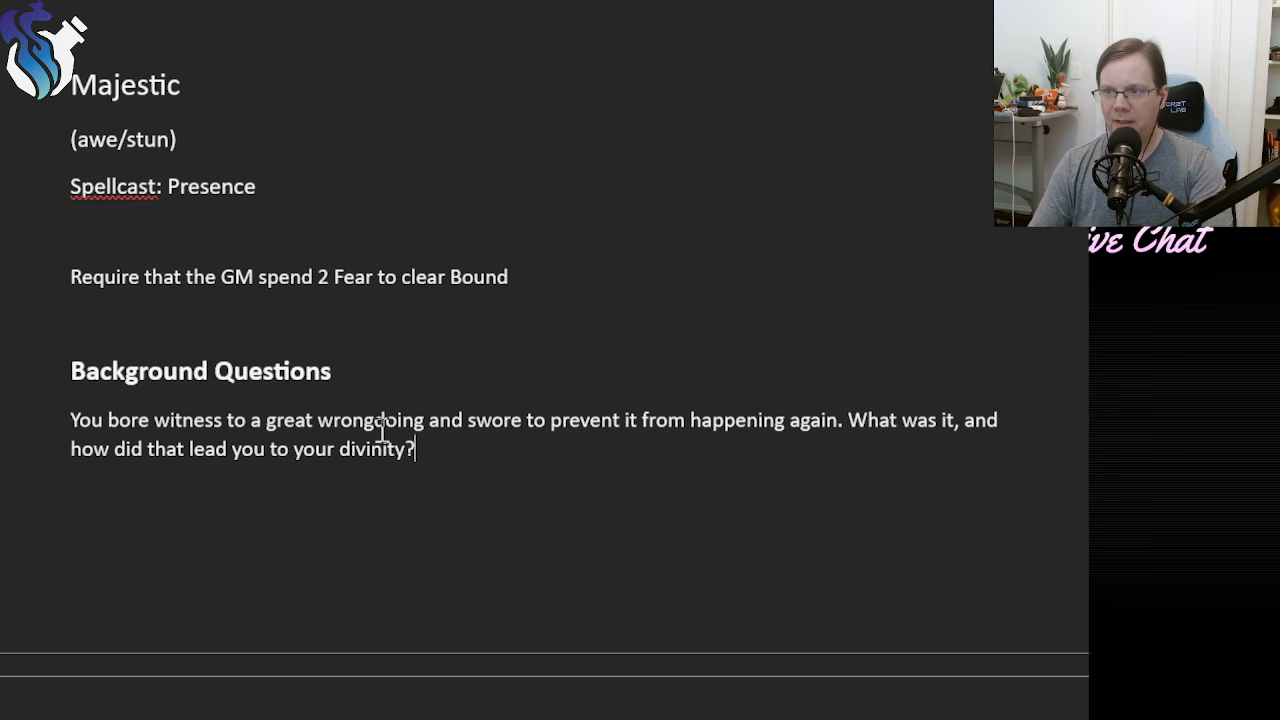
{"action": "left_click_drag", "start_coordinate": [440, 449], "coordinate": [69, 449]}
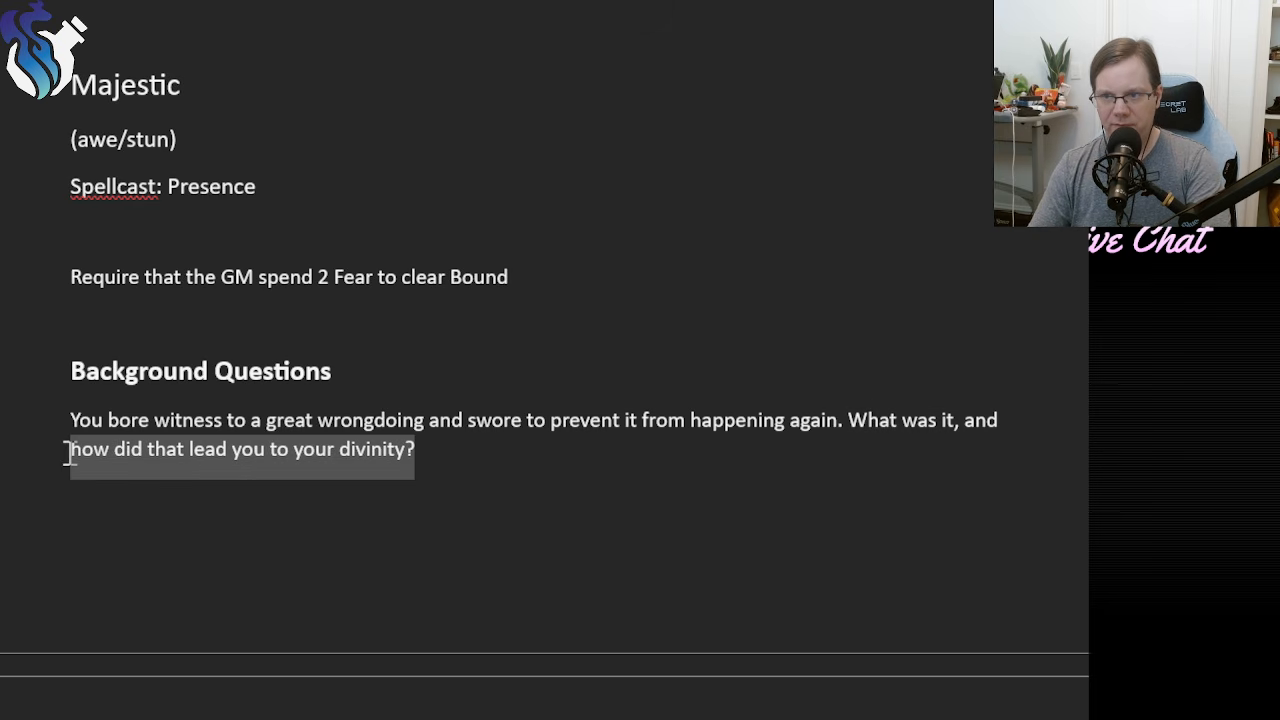
{"action": "left_click", "coordinate": [557, 471]}
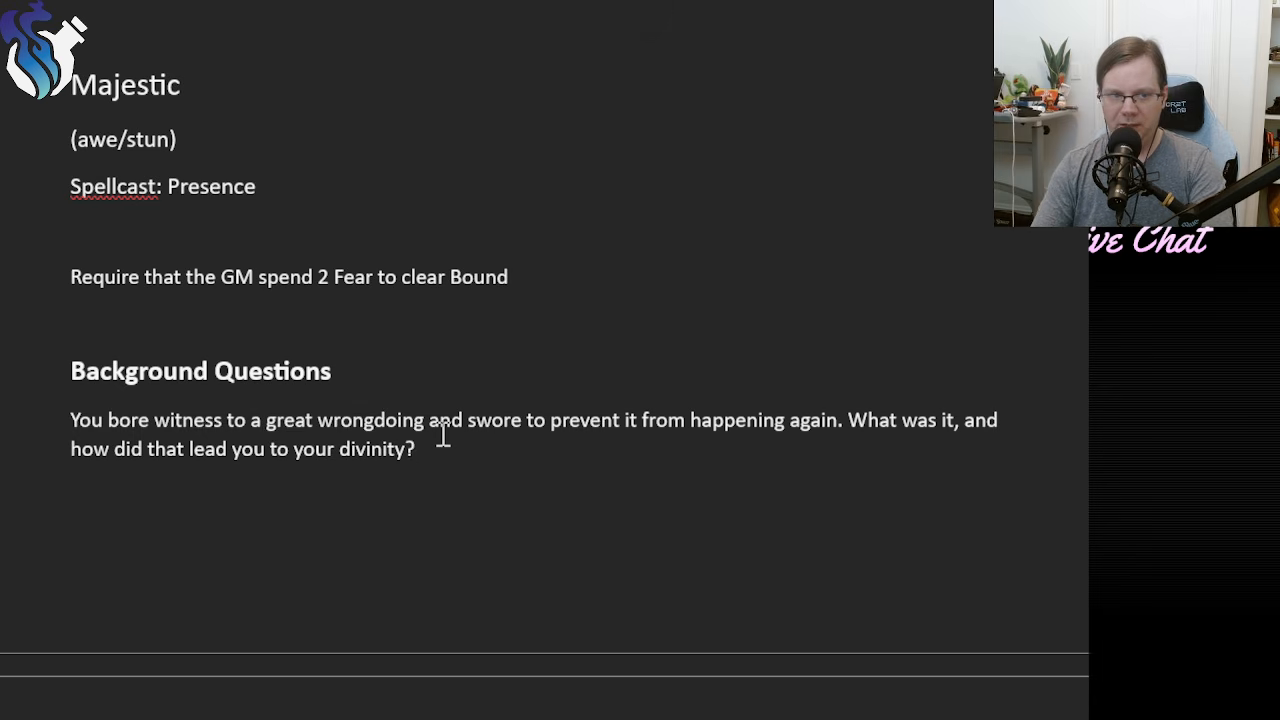
Start a second entry under Background Questions with "Your status as a herald has".
{"action": "key", "text": "Return"}
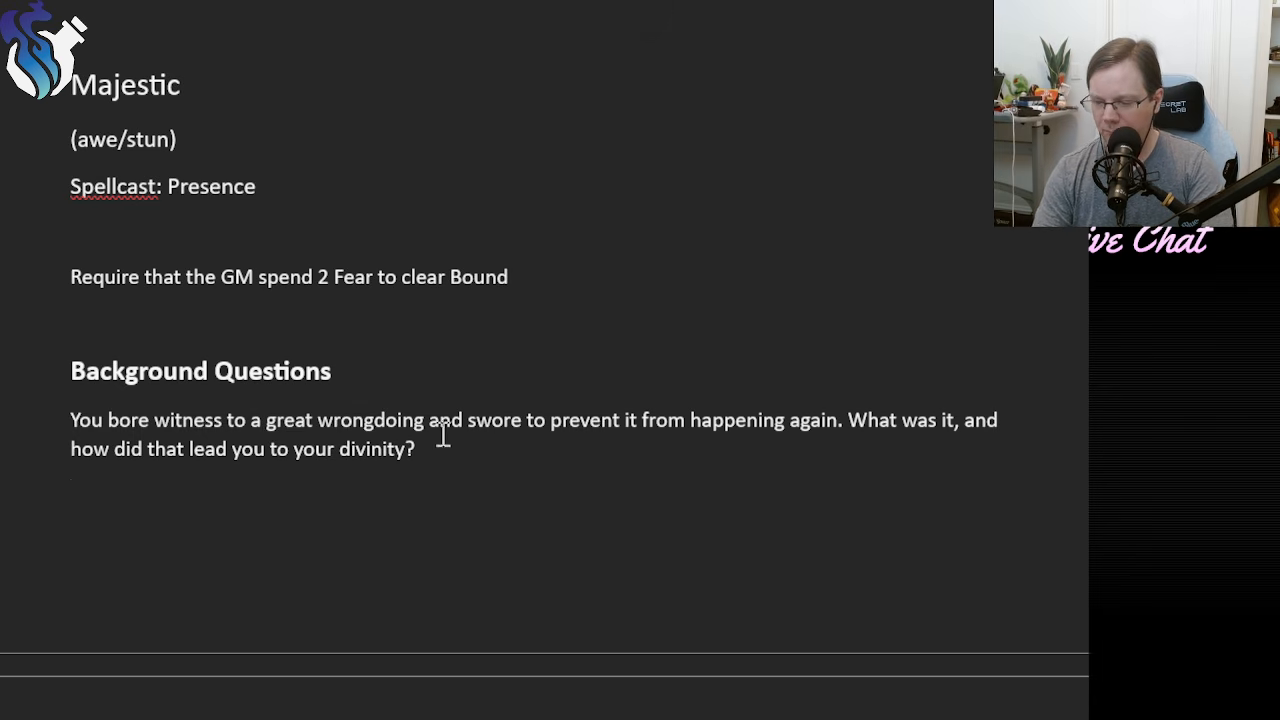
{"action": "type", "text": "Your stat"}
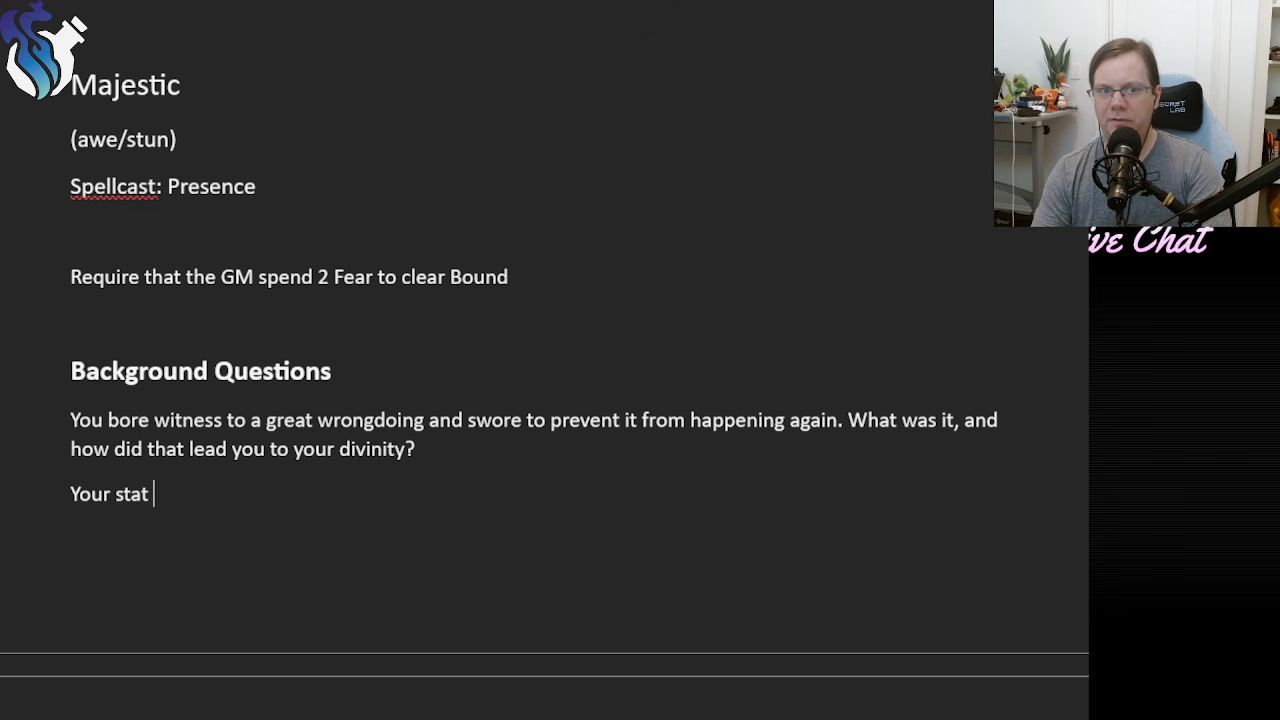
{"action": "type", "text": "us as a heral ha"}
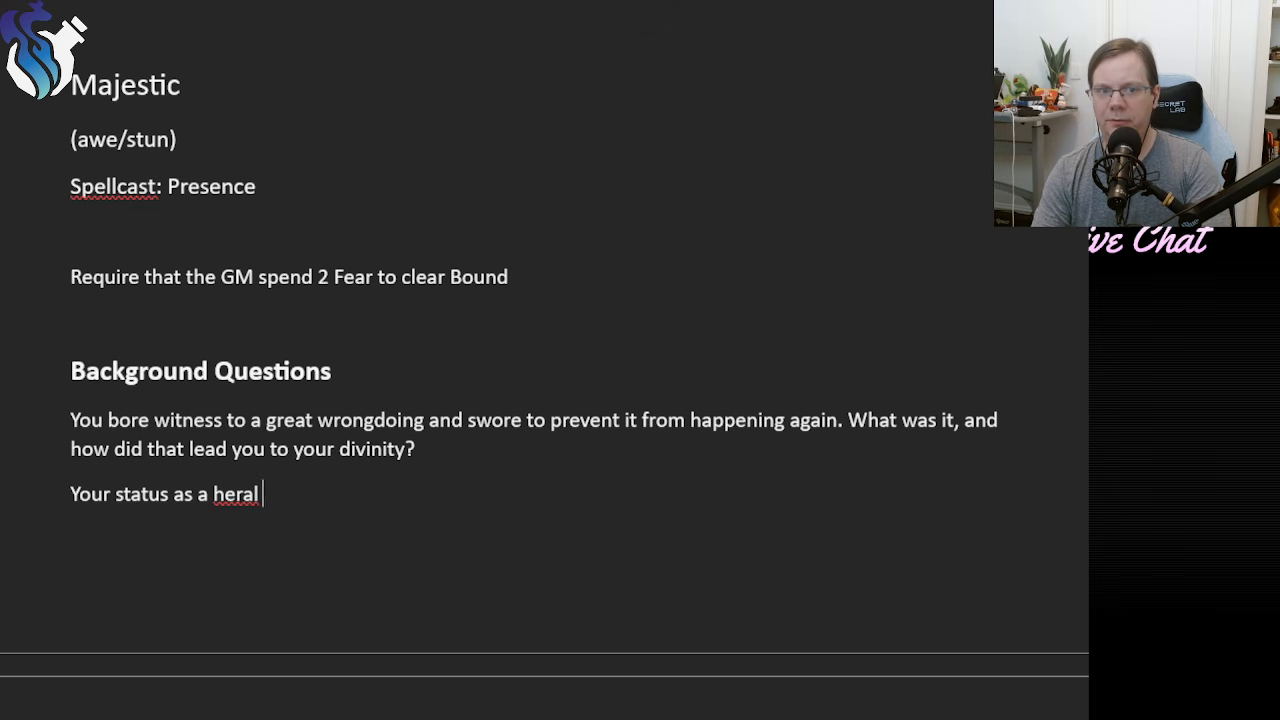
{"action": "key", "text": "BackSpace"}
{"action": "key", "text": "BackSpace"}
{"action": "key", "text": "BackSpace"}
{"action": "key", "text": "BackSpace"}
{"action": "type", "text": "d ha"}
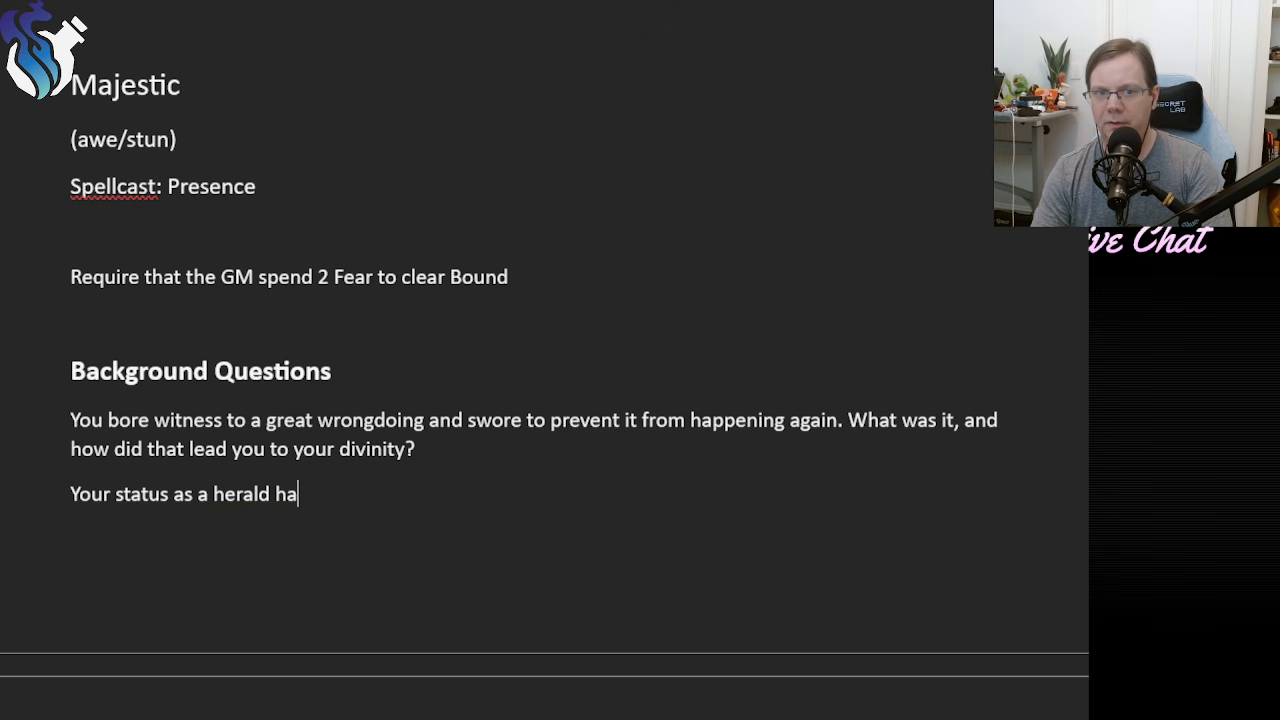
{"action": "type", "text": "d br"}
{"action": "key", "text": "BackSpace"}
{"action": "key", "text": "BackSpace"}
{"action": "key", "text": "BackSpace"}
Continue the second background entry with "brought you much closer to".
{"action": "key", "text": "BackSpace"}
{"action": "type", "text": "s b"}
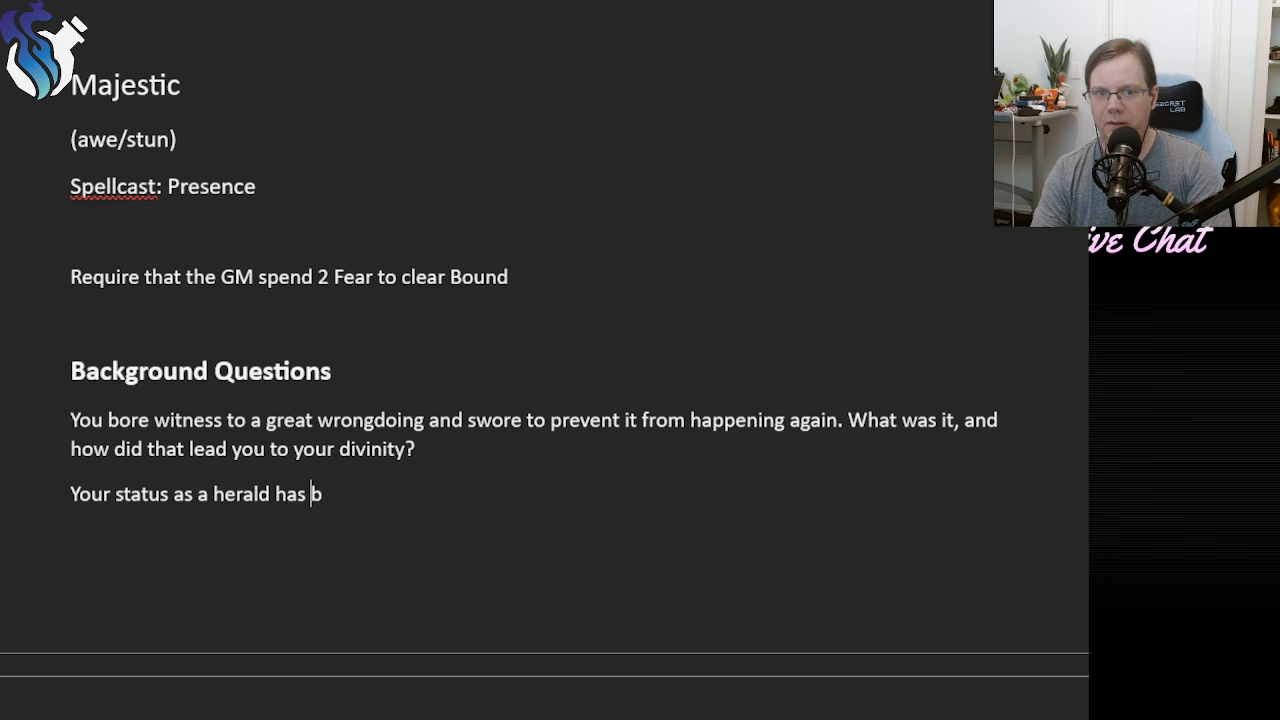
{"action": "type", "text": "roug"}
{"action": "key", "text": "BackSpace"}
{"action": "key", "text": "BackSpace"}
{"action": "key", "text": "BackSpace"}
{"action": "key", "text": "BackSpace"}
{"action": "type", "text": "rou"}
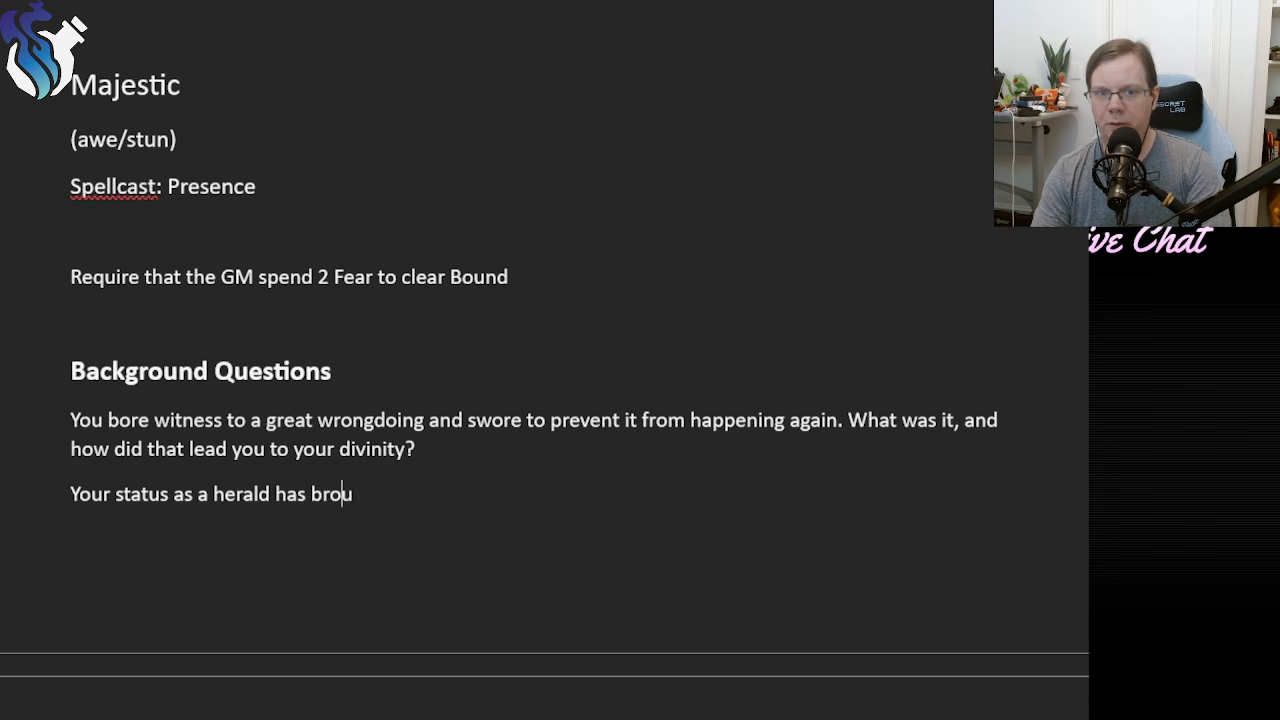
{"action": "type", "text": "ght you much clos"}
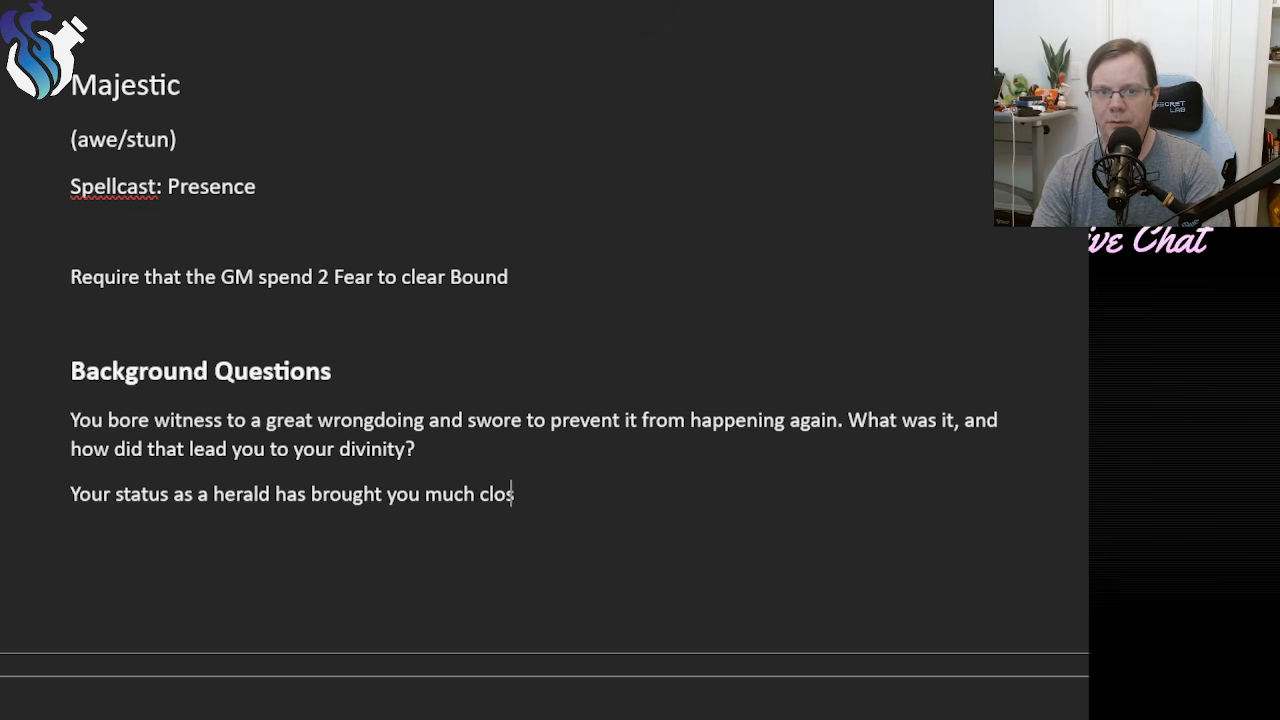
{"action": "type", "text": "er to a"}
{"action": "key", "text": "BackSpace"}
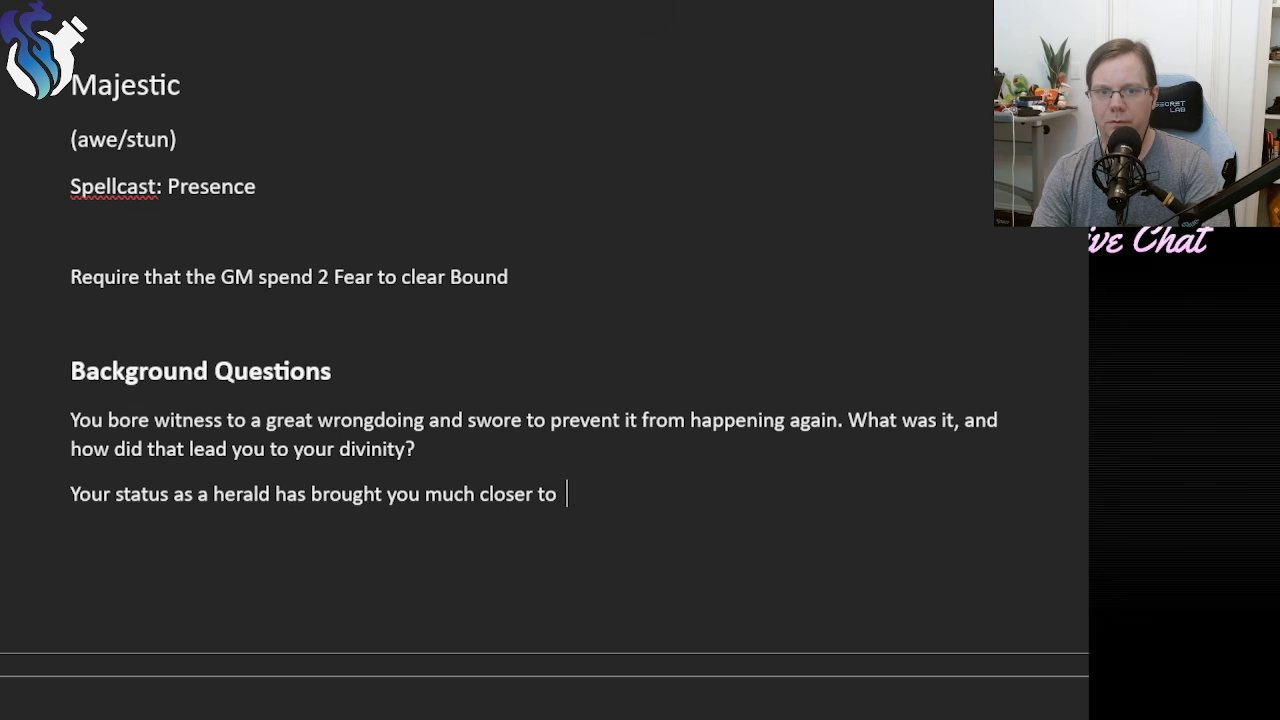
Extend the second background sentence with "the people of one settlement".
{"action": "key", "text": "BackSpace"}
{"action": "type", "text": "thje p"}
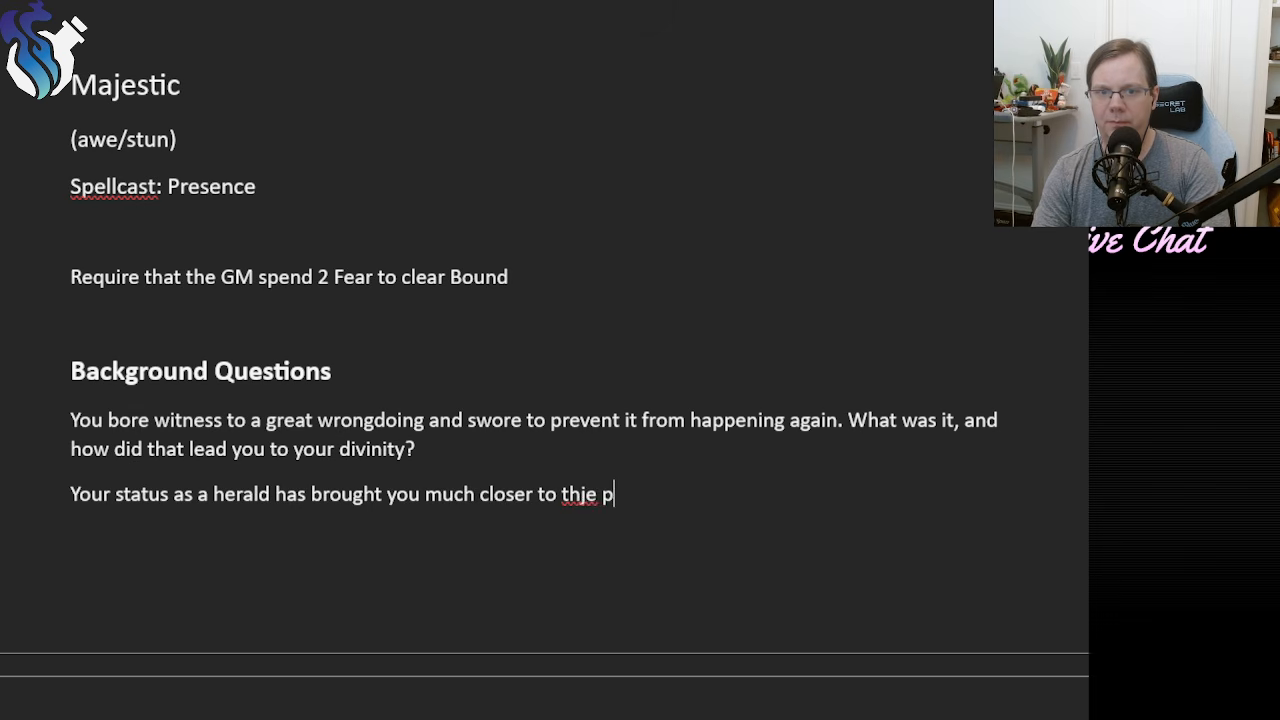
{"action": "key", "text": "BackSpace"}
{"action": "key", "text": "BackSpace"}
{"action": "key", "text": "BackSpace"}
{"action": "key", "text": "BackSpace"}
{"action": "type", "text": "e"}
{"action": "key", "text": "BackSpace"}
{"action": "key", "text": "BackSpace"}
{"action": "type", "text": "e peop"}
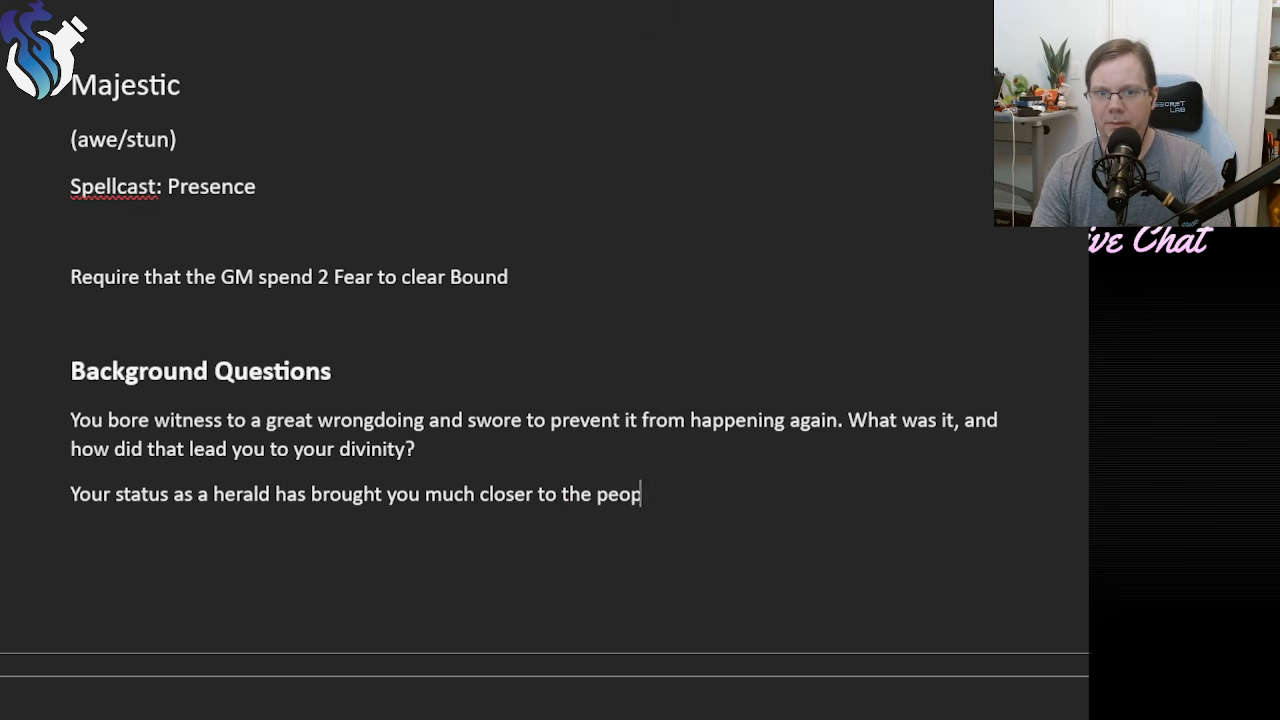
{"action": "type", "text": "le of one settleme"}
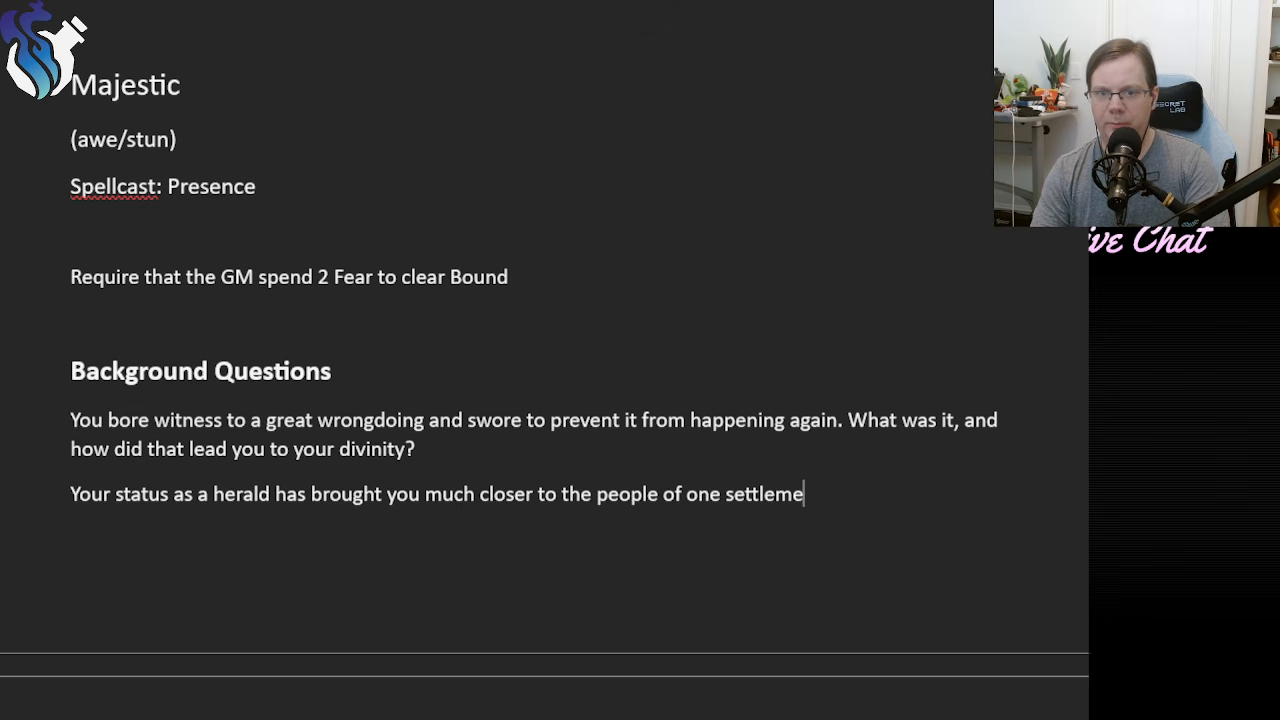
{"action": "type", "text": "nt.in parto"}
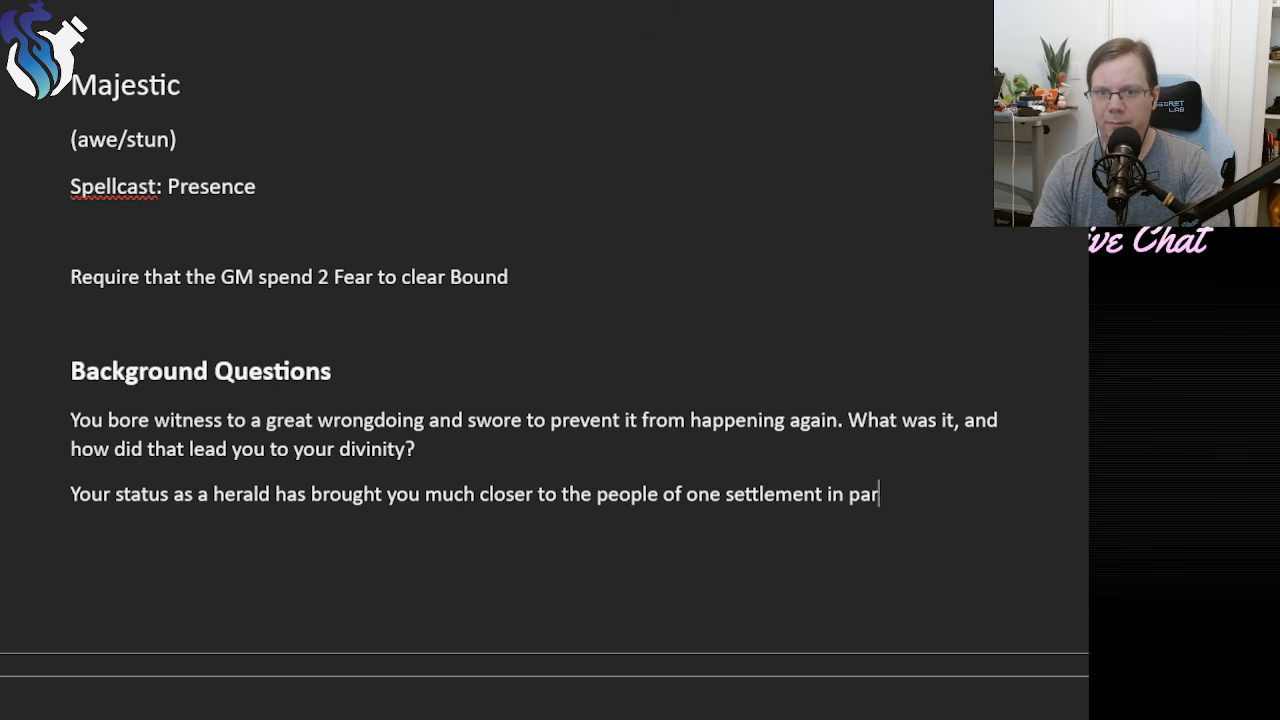
Complete the second background sentence with "in particular." and begin its follow-up question with "What".
{"action": "key", "text": "BackSpace"}
{"action": "type", "text": "icular. What"}
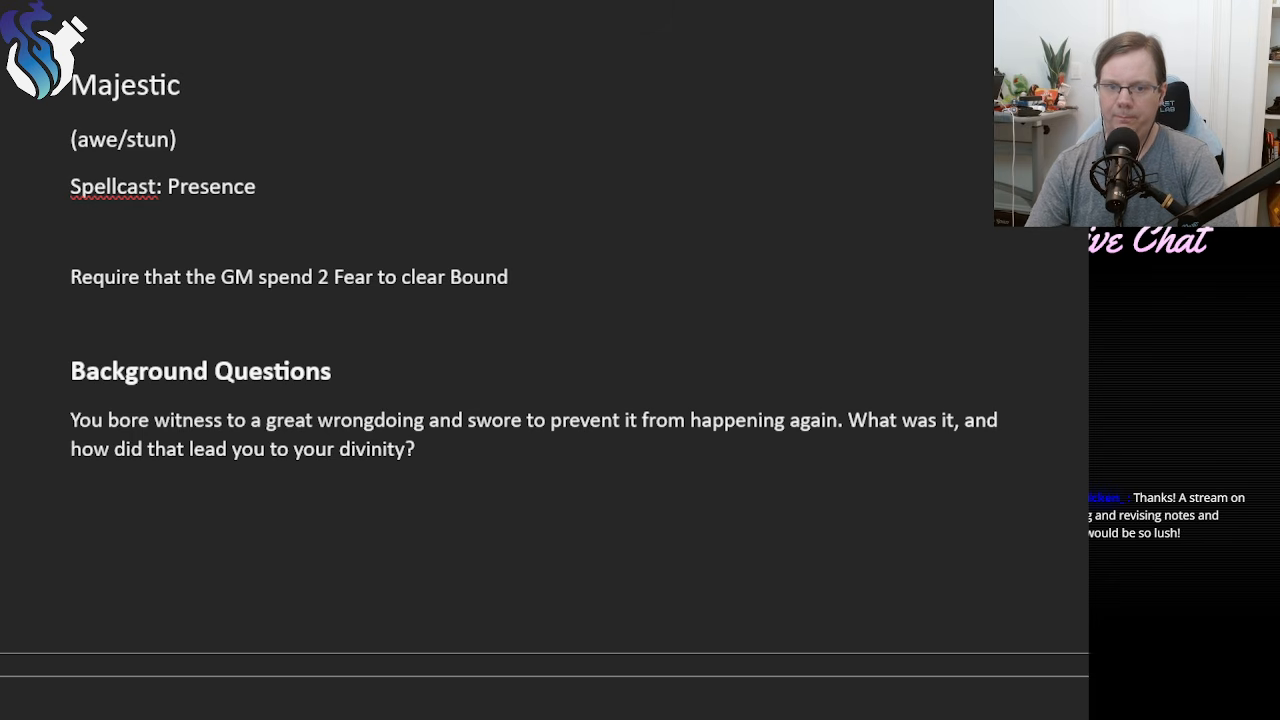
Begin a new sentence after "Who is your divinity's greatest foe?" in the third background entry with "You have".
{"action": "scroll", "coordinate": [309, 531], "scroll_direction": "down", "scroll_amount": 5}
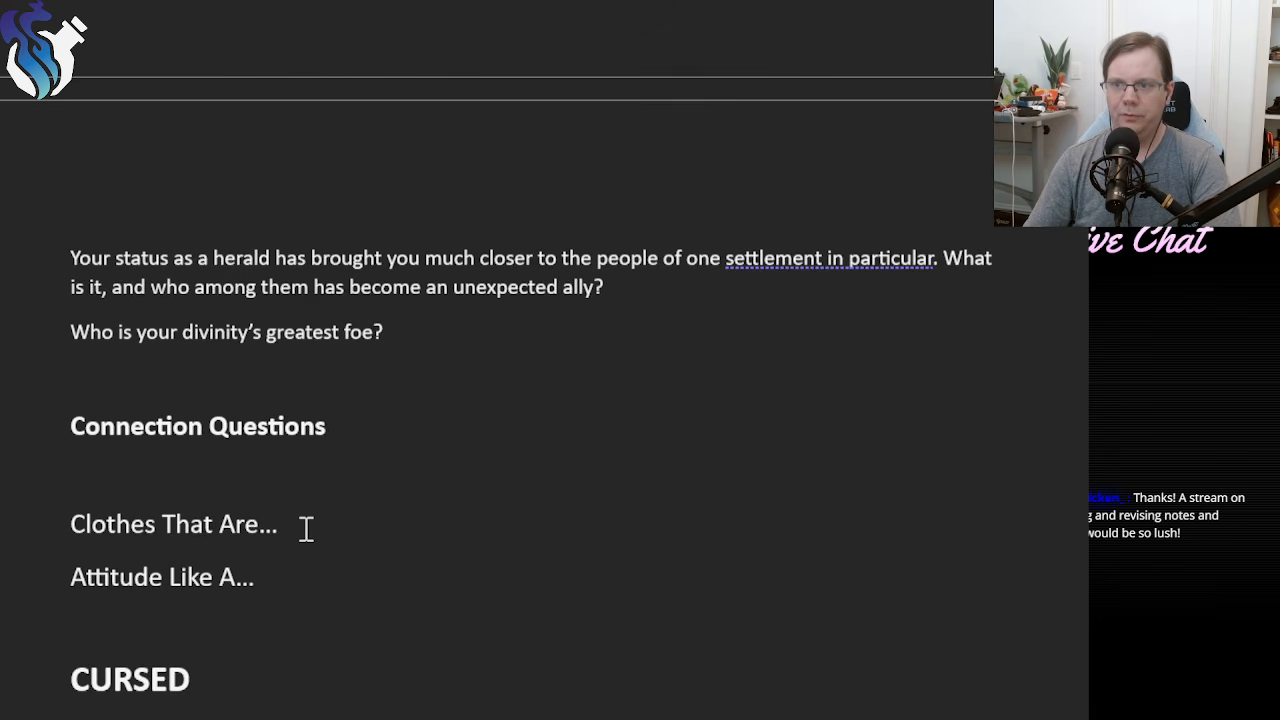
{"action": "scroll", "coordinate": [305, 525], "scroll_direction": "up", "scroll_amount": 2}
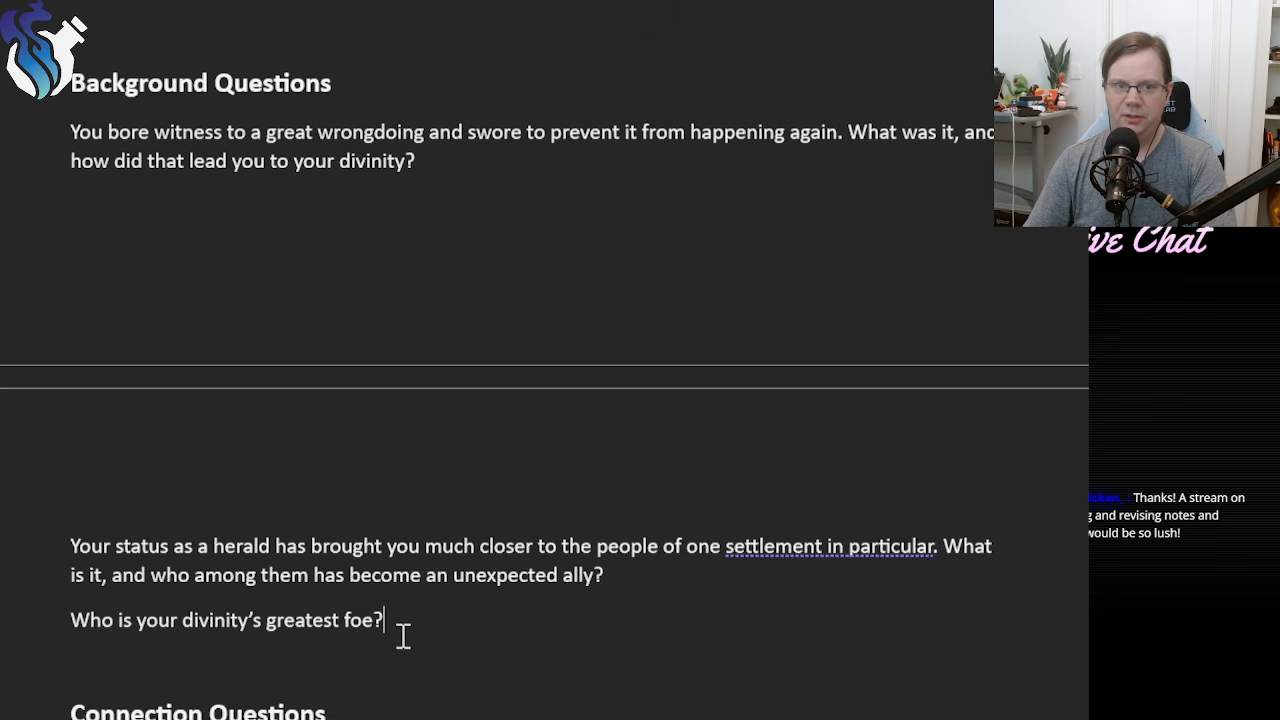
{"action": "left_click", "coordinate": [438, 618]}
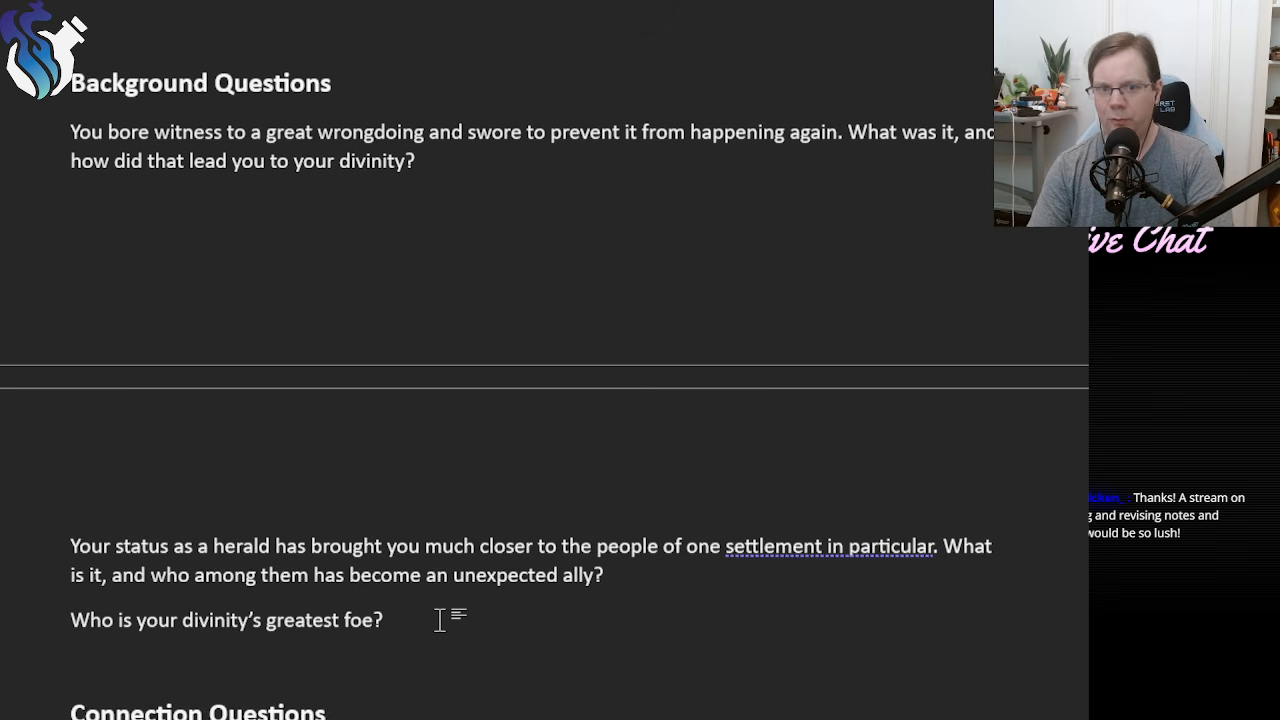
{"action": "type", "text": "Wh"}
{"action": "key", "text": "BackSpace"}
{"action": "key", "text": "BackSpace"}
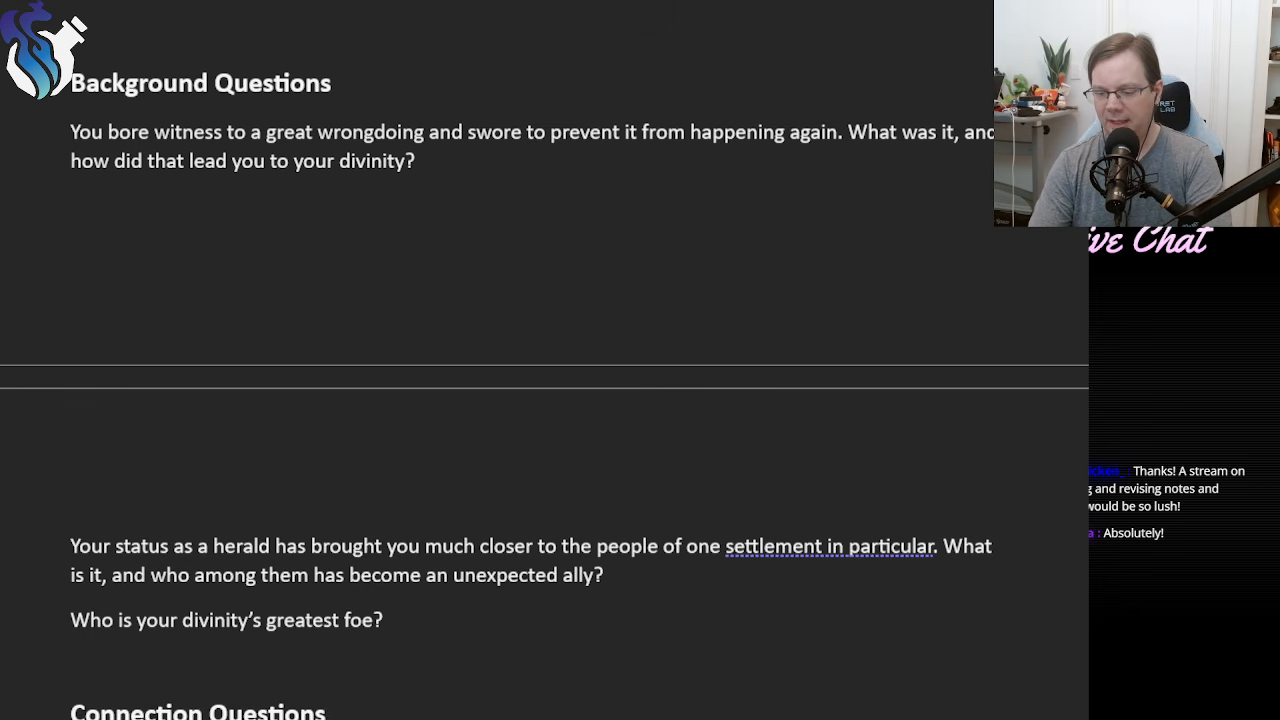
{"action": "key", "text": "BackSpace"}
{"action": "key", "text": "BackSpace"}
{"action": "key", "text": "BackSpace"}
{"action": "key", "text": "BackSpace"}
{"action": "key", "text": "BackSpace"}
{"action": "key", "text": "BackSpace"}
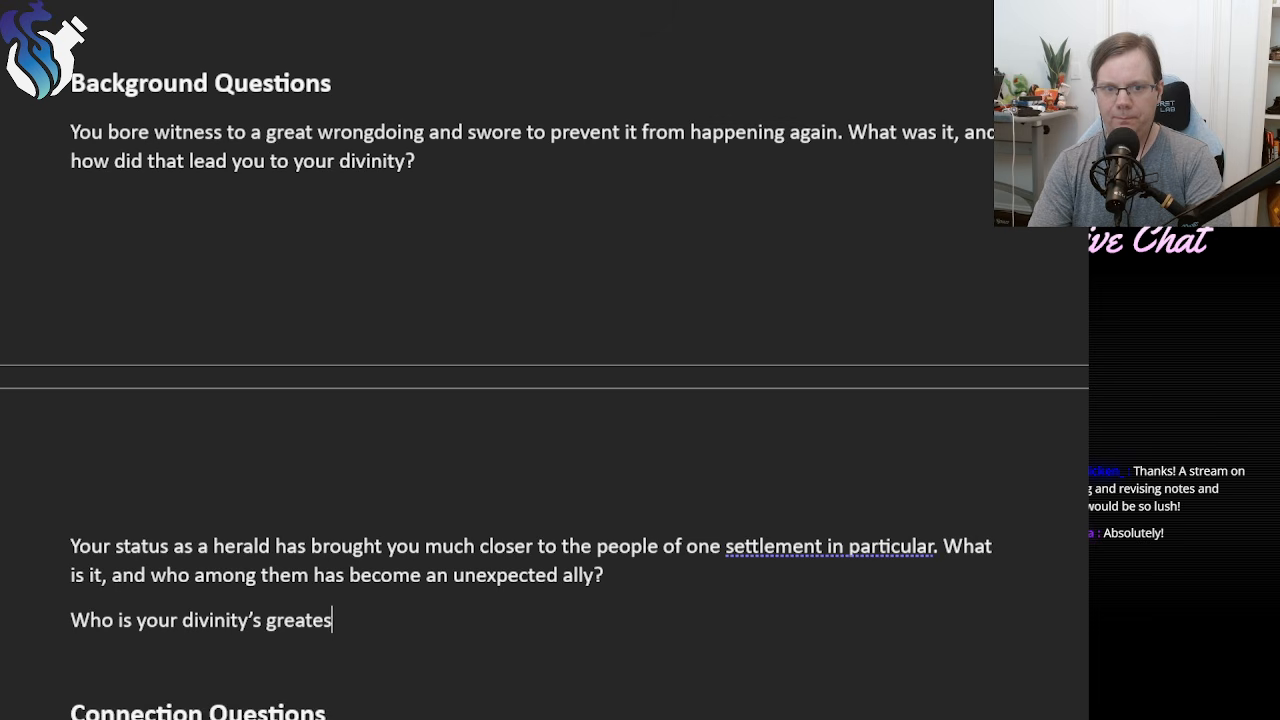
{"action": "type", "text": "t foe? "}
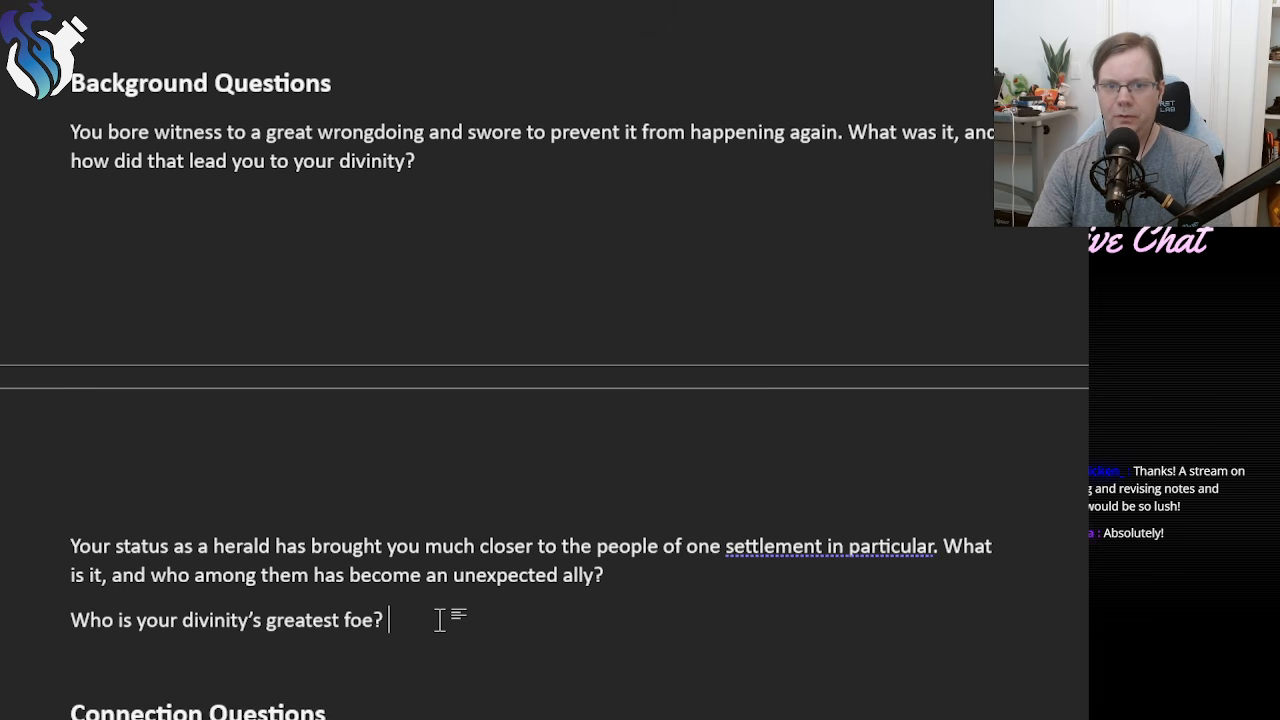
{"action": "type", "text": "You have f"}
{"action": "key", "text": "BackSpace"}
{"action": "type", "text": "have "}
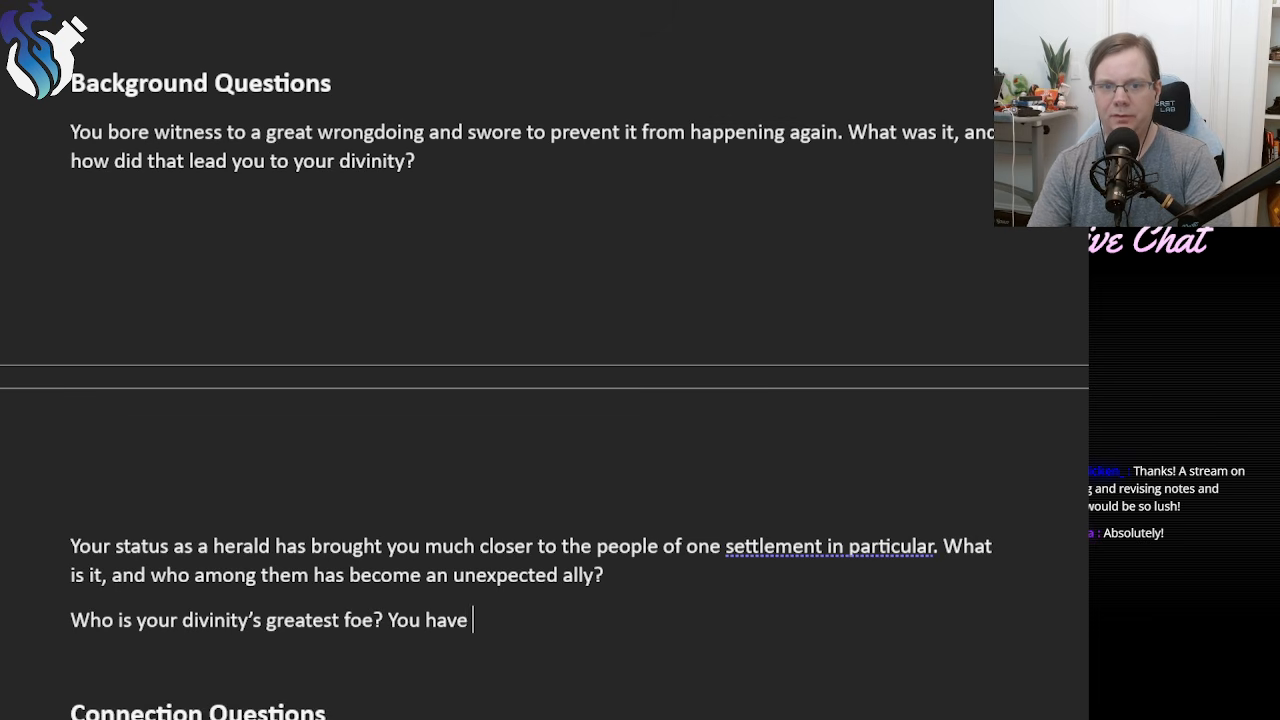
{"action": "type", "text": "faces o"}
Continue the new sentence in the third background entry with "faced one of their heralds in the past and".
{"action": "key", "text": "BackSpace"}
{"action": "key", "text": "BackSpace"}
{"action": "key", "text": "BackSpace"}
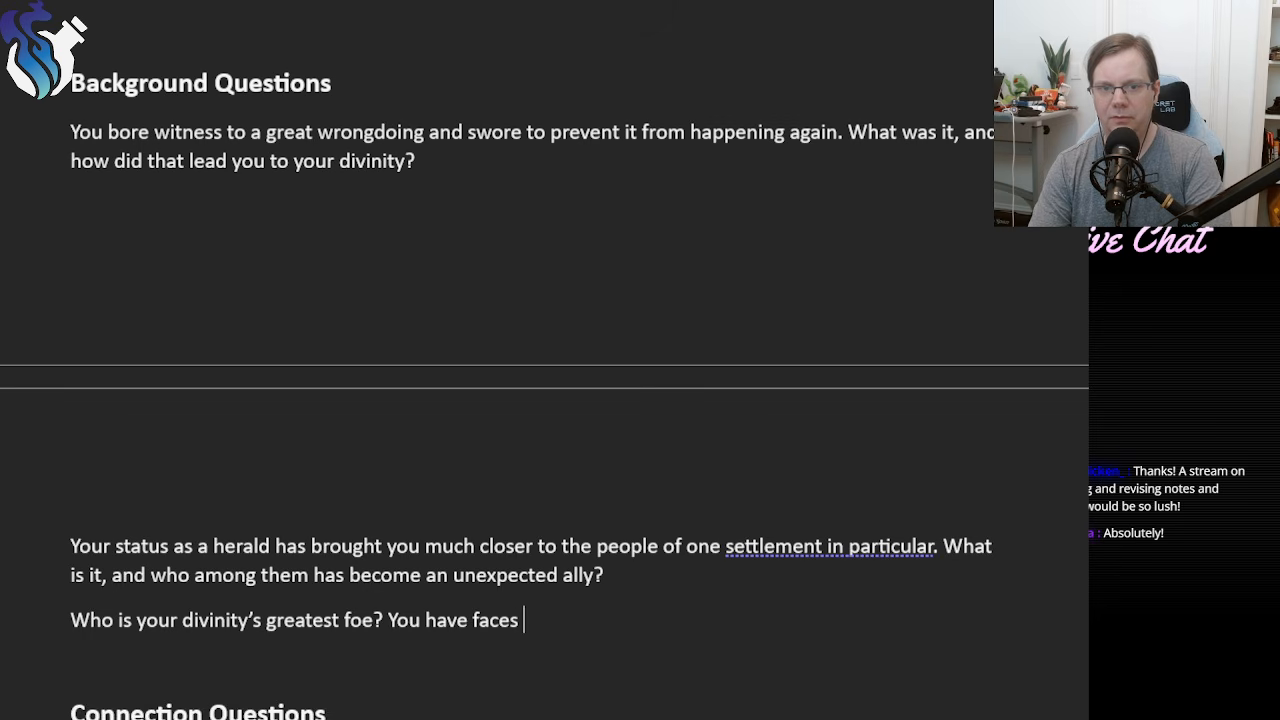
{"action": "type", "text": "d one of th"}
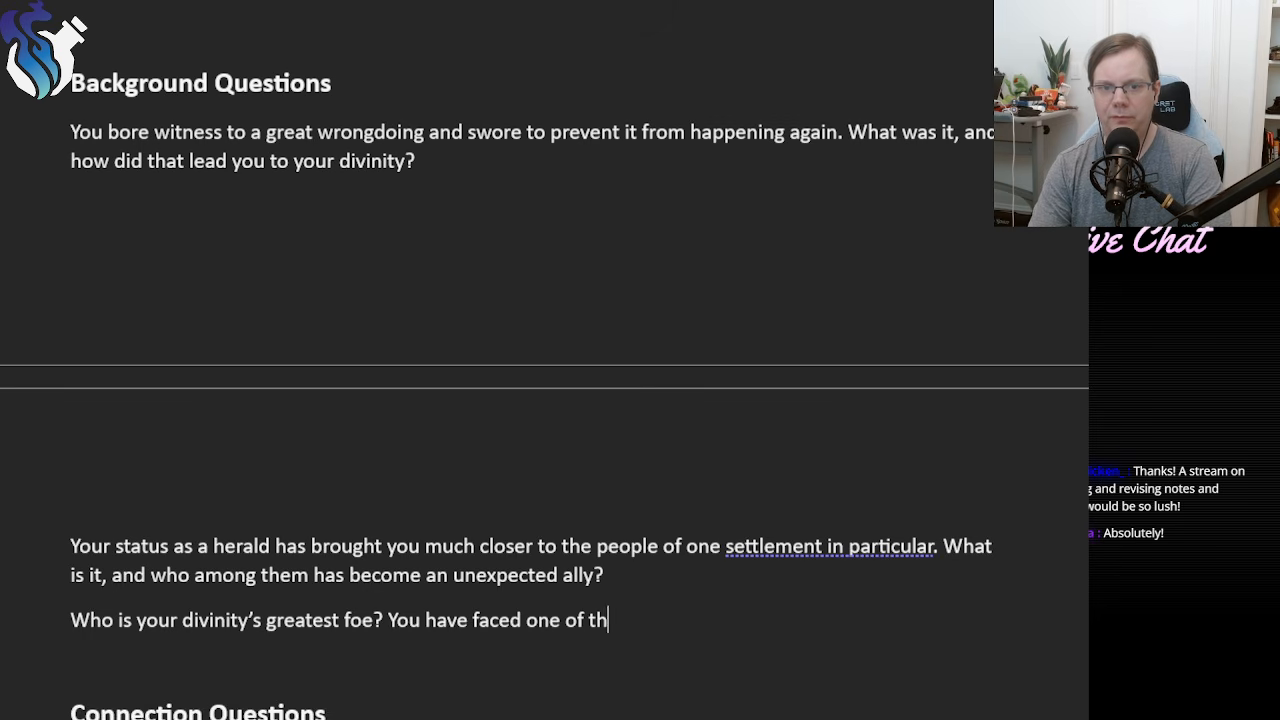
{"action": "type", "text": "eir c"}
{"action": "key", "text": "BackSpace"}
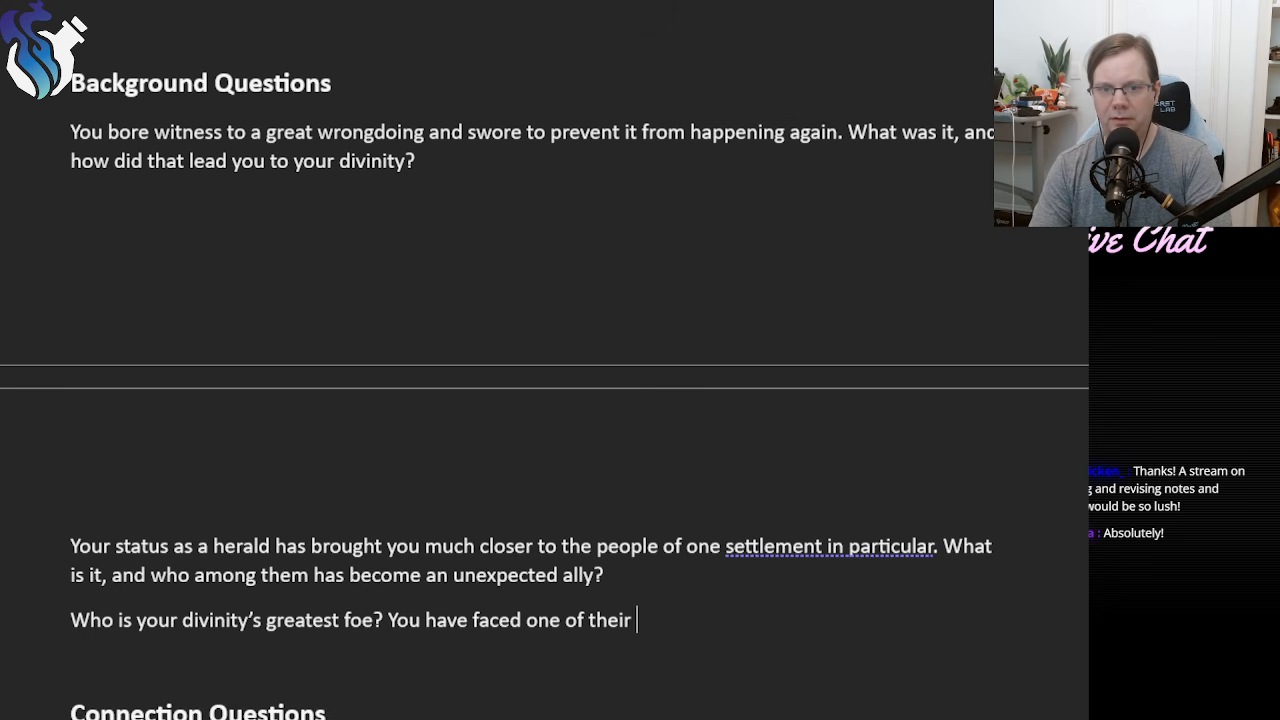
{"action": "type", "text": "heralds "}
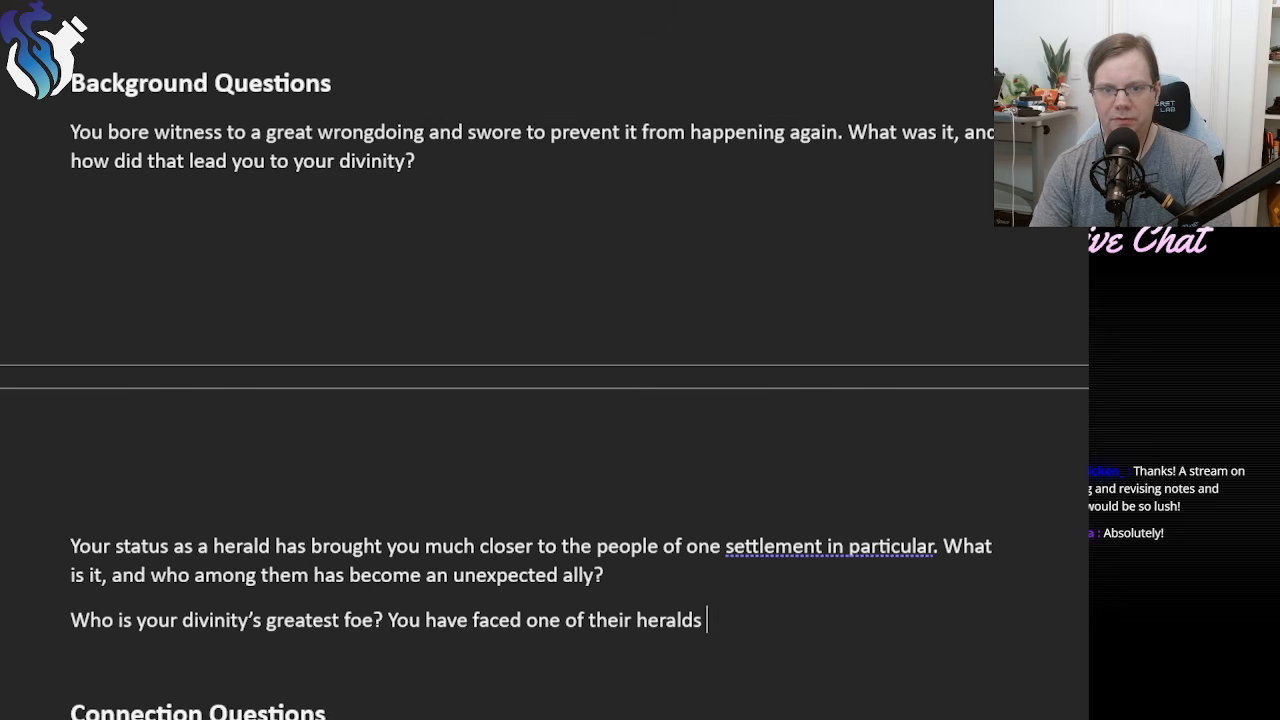
{"action": "type", "text": "in the par"}
{"action": "key", "text": "BackSpace"}
{"action": "key", "text": "BackSpace"}
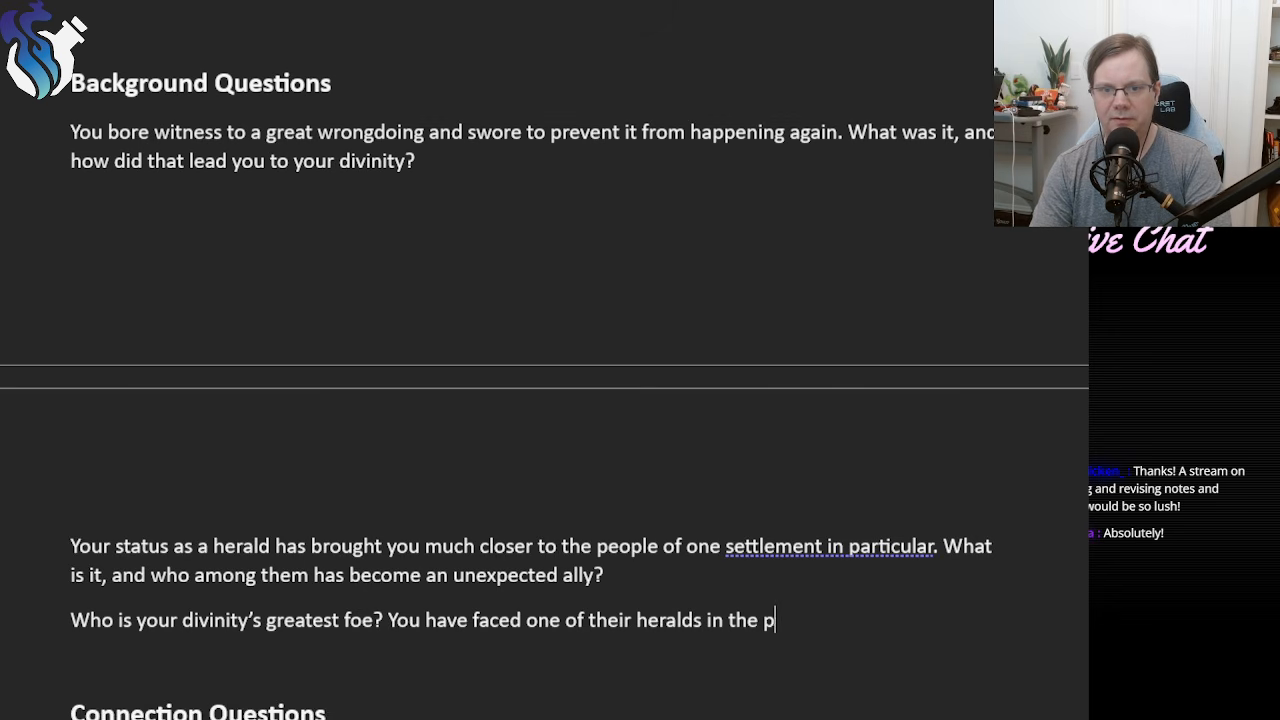
{"action": "type", "text": "ast and"}
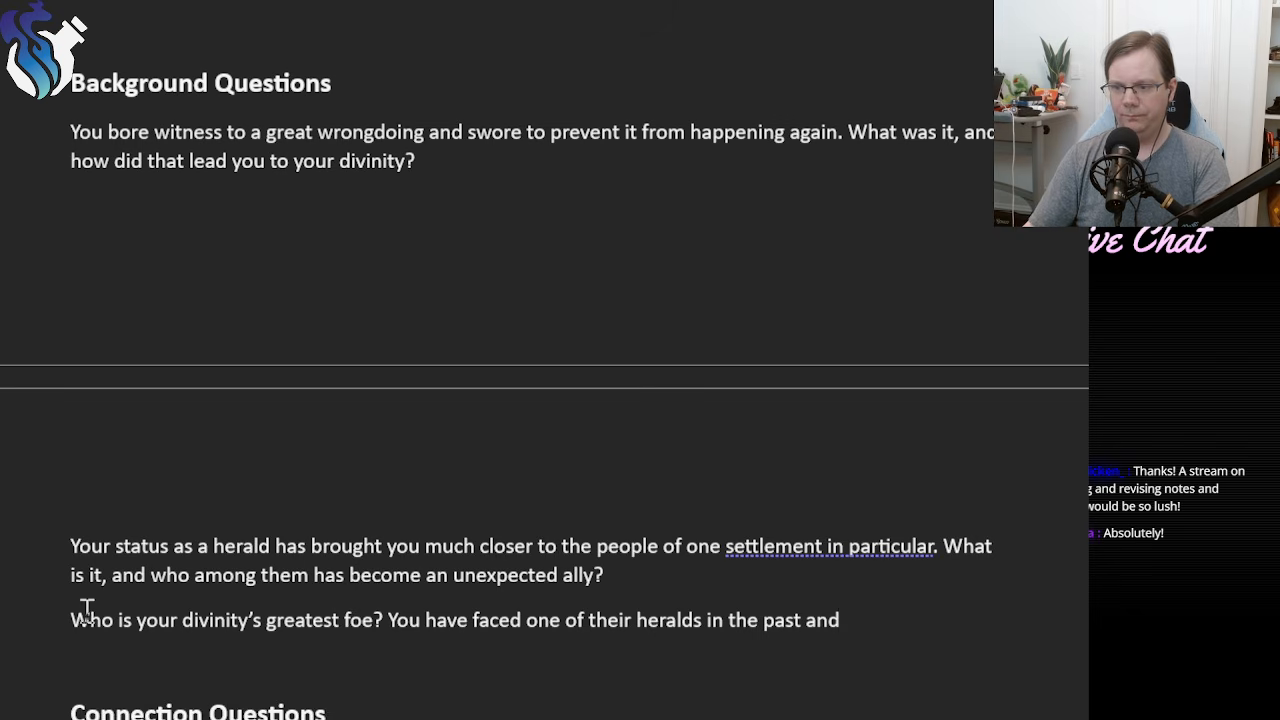
Delete the opening question about the divinity's greatest foe from the third background entry.
{"action": "left_click", "coordinate": [388, 620]}
{"action": "left_click", "coordinate": [51, 609], "text": "shift"}
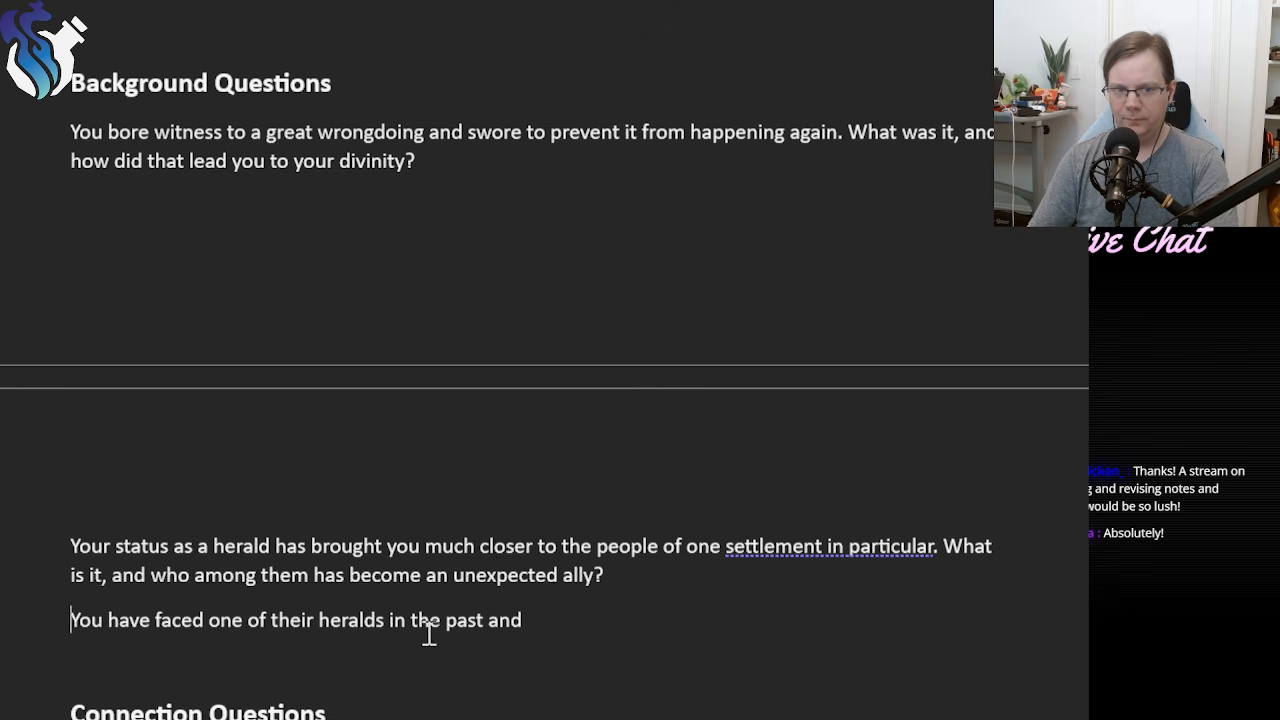
{"action": "key", "text": "BackSpace"}
Reword "one of their heralds" in the third background entry to "the herald".
{"action": "double_click", "coordinate": [290, 620]}
{"action": "key", "text": "BackSpace"}
{"action": "key", "text": "BackSpace"}
{"action": "key", "text": "BackSpace"}
{"action": "key", "text": "BackSpace"}
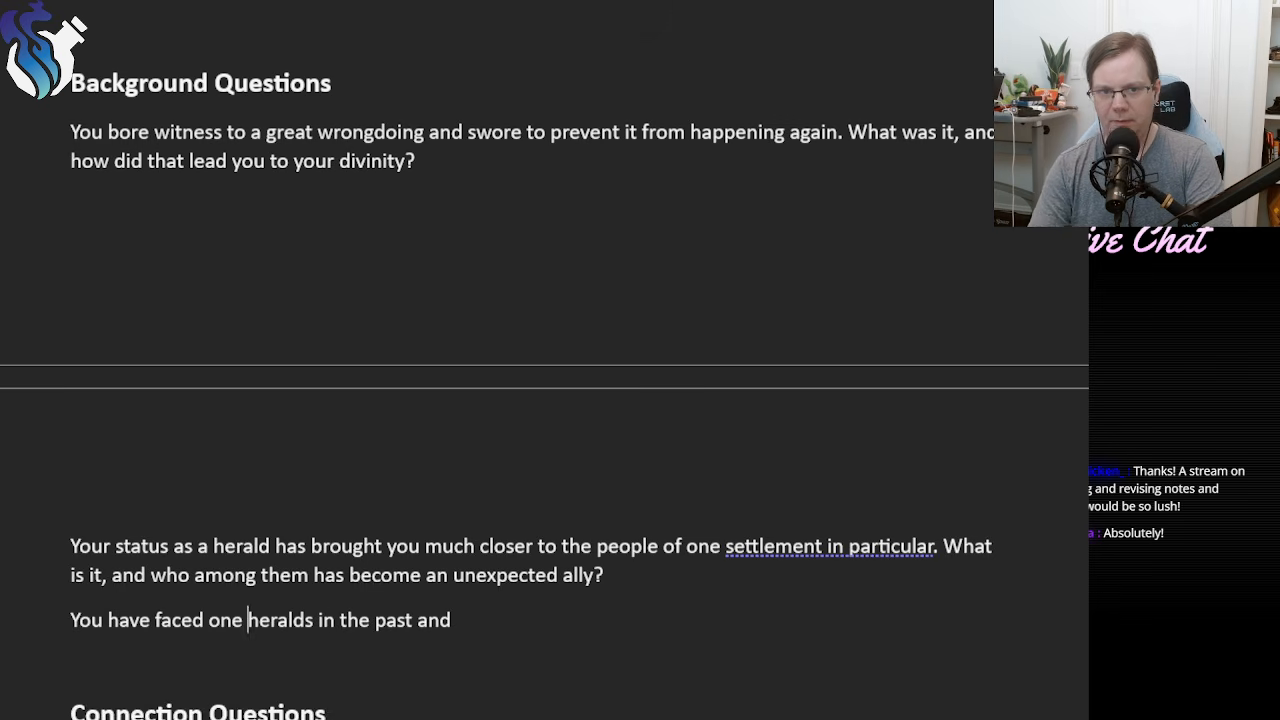
{"action": "key", "text": "BackSpace"}
{"action": "key", "text": "BackSpace"}
{"action": "key", "text": "BackSpace"}
{"action": "key", "text": "BackSpace"}
{"action": "type", "text": "the"}
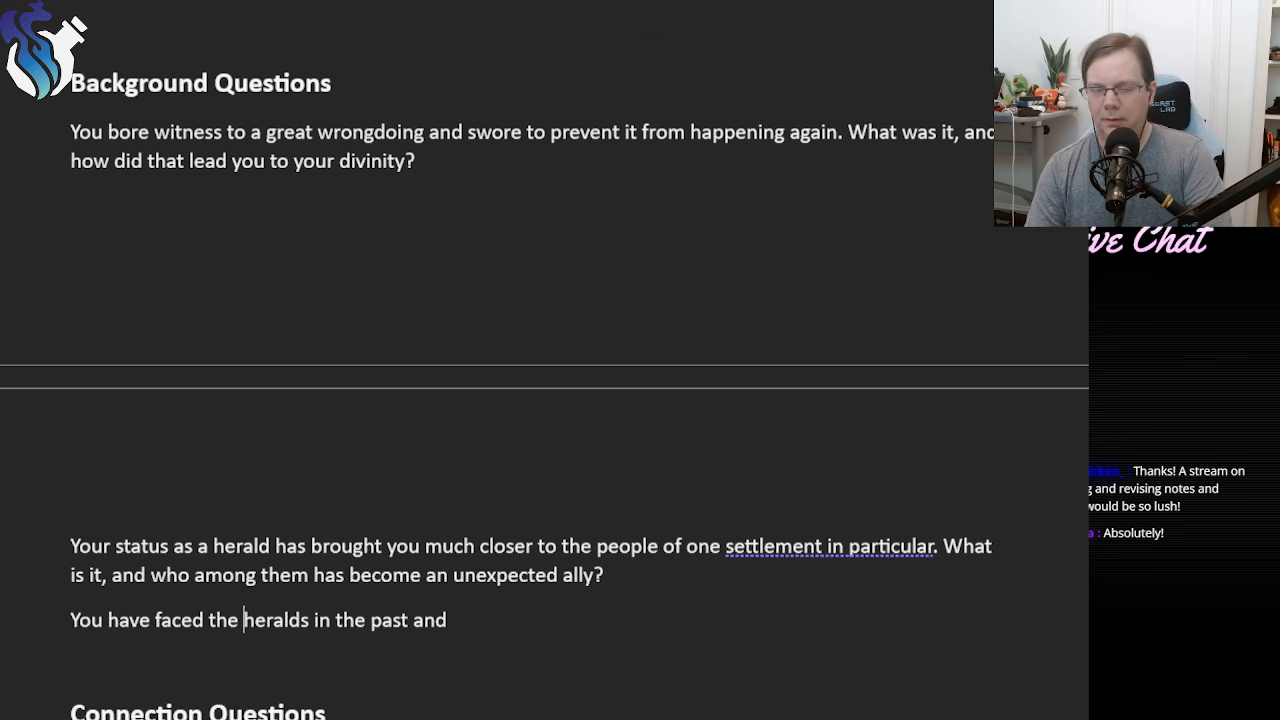
{"action": "key", "text": "Right"}
{"action": "key", "text": "Right"}
{"action": "key", "text": "Right"}
{"action": "key", "text": "Right"}
{"action": "key", "text": "Right"}
{"action": "key", "text": "Right"}
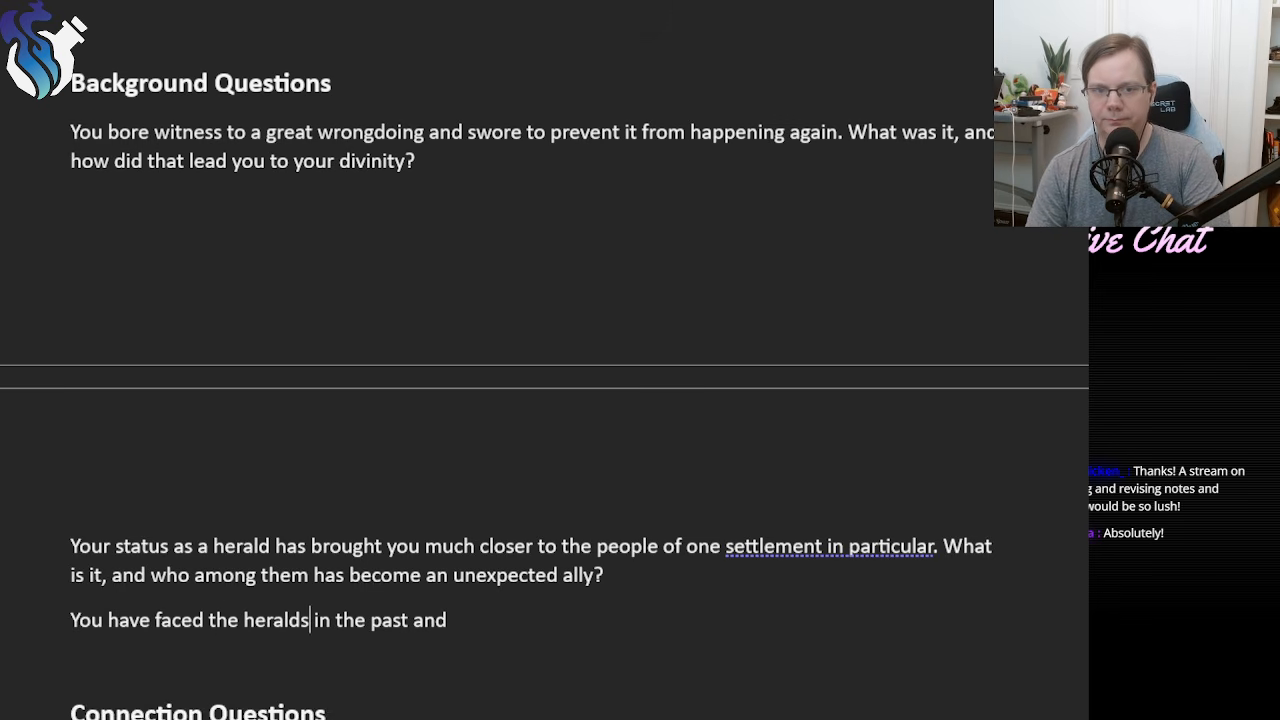
{"action": "key", "text": "BackSpace"}
{"action": "left_click", "coordinate": [440, 620]}
{"action": "left_click", "coordinate": [281, 620], "text": "shift"}
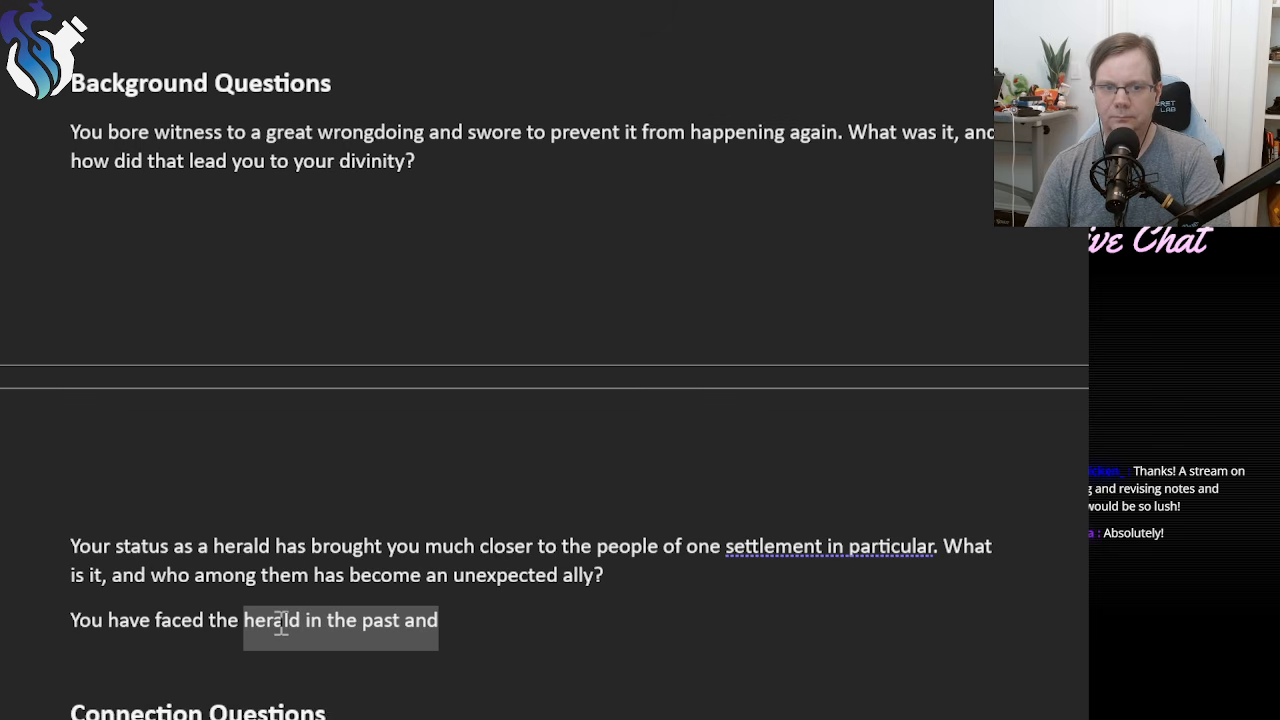
Replace the whole third background entry with "Who is your divinity's greatest foe, and what".
{"action": "left_click_drag", "start_coordinate": [443, 630], "coordinate": [69, 600]}
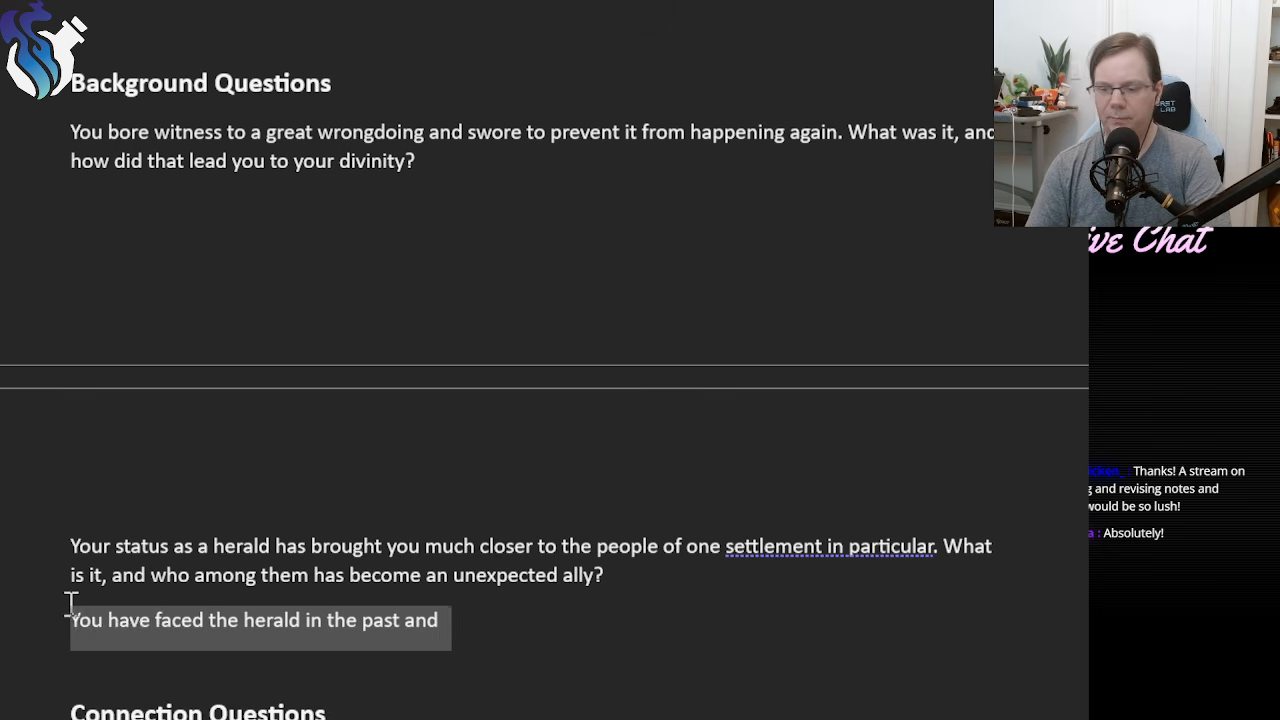
{"action": "type", "text": "Who is your div"}
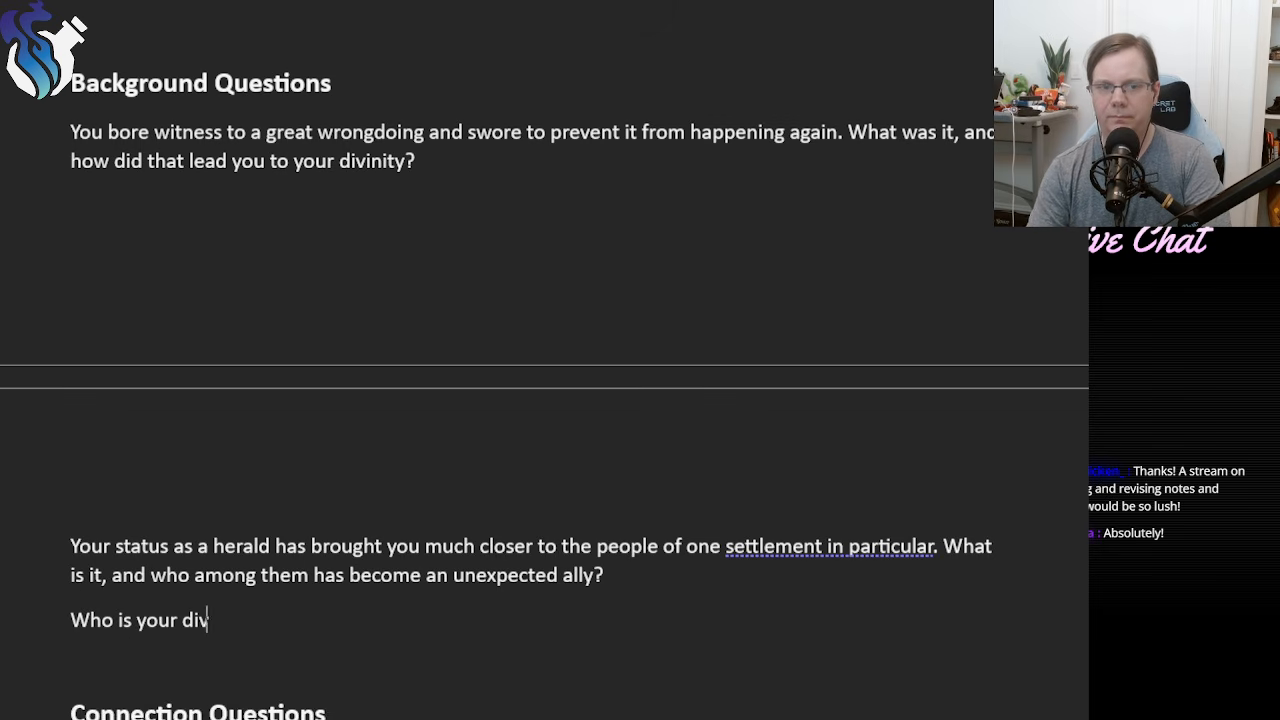
{"action": "type", "text": "inity's greatest fo"}
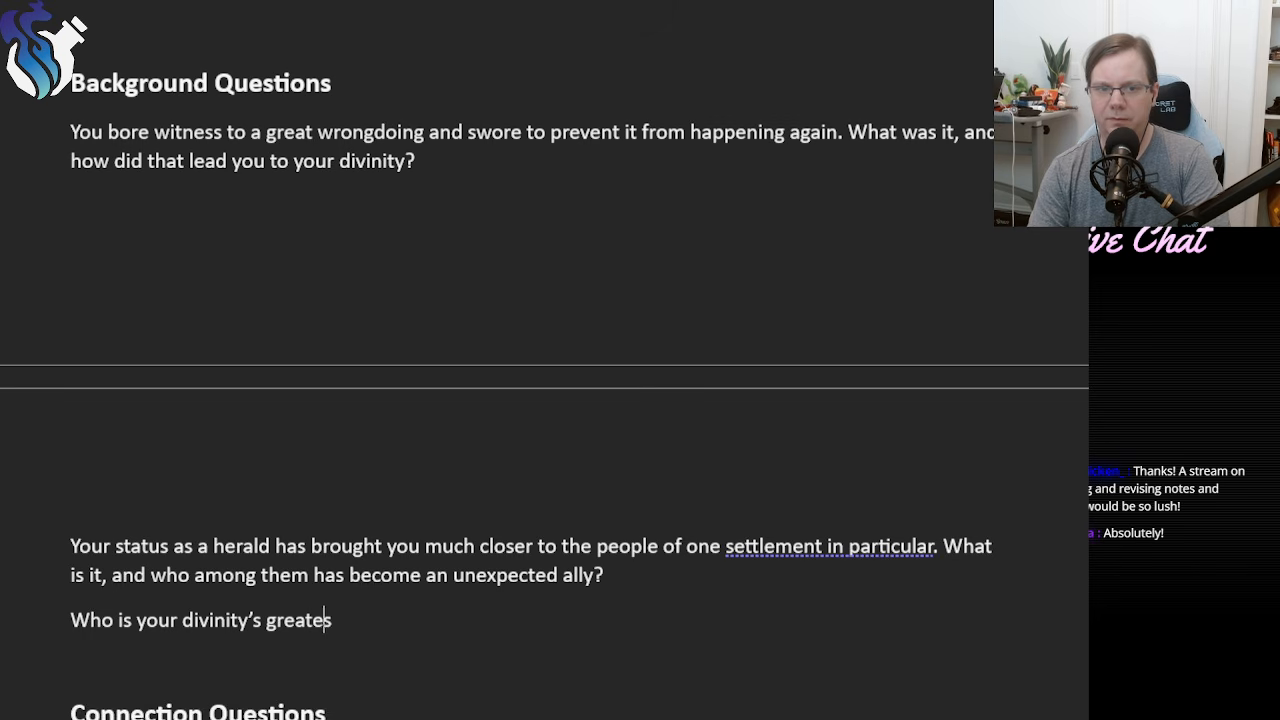
{"action": "type", "text": "e?"}
{"action": "key", "text": "BackSpace"}
{"action": "type", "text": ", and"}
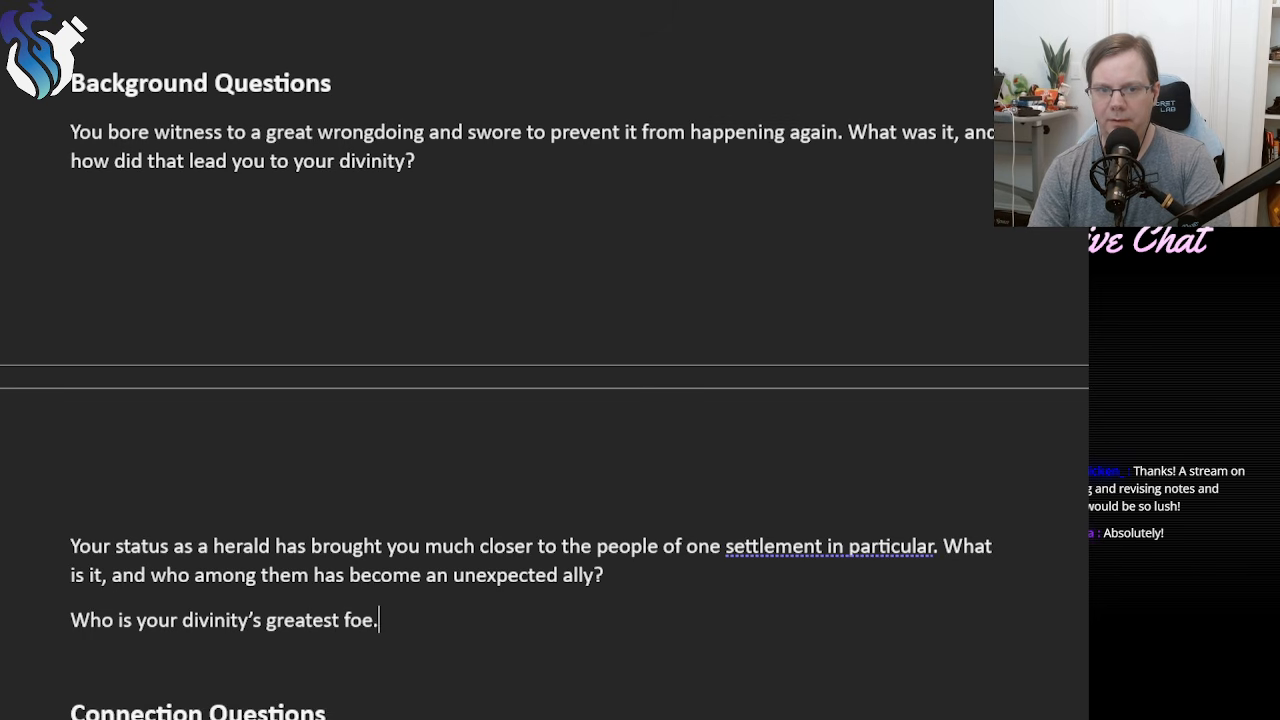
{"action": "type", "text": " what "}
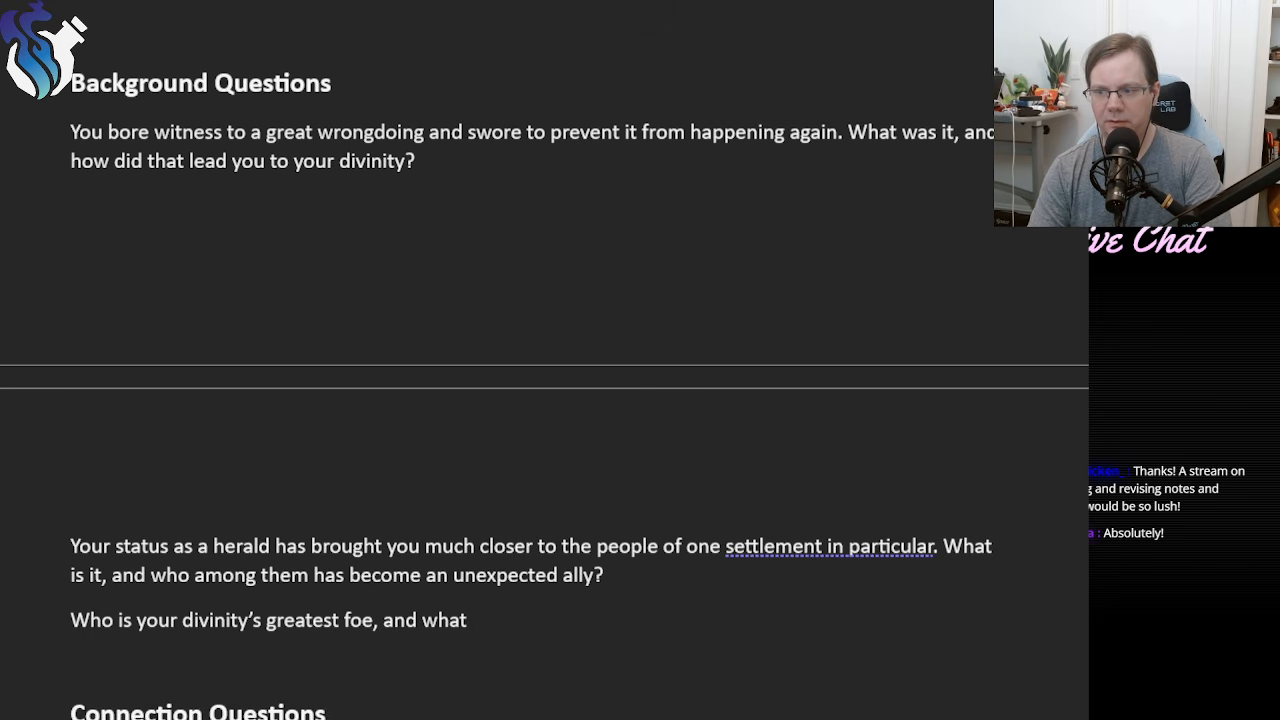
{"action": "type", "text": "champion o"}
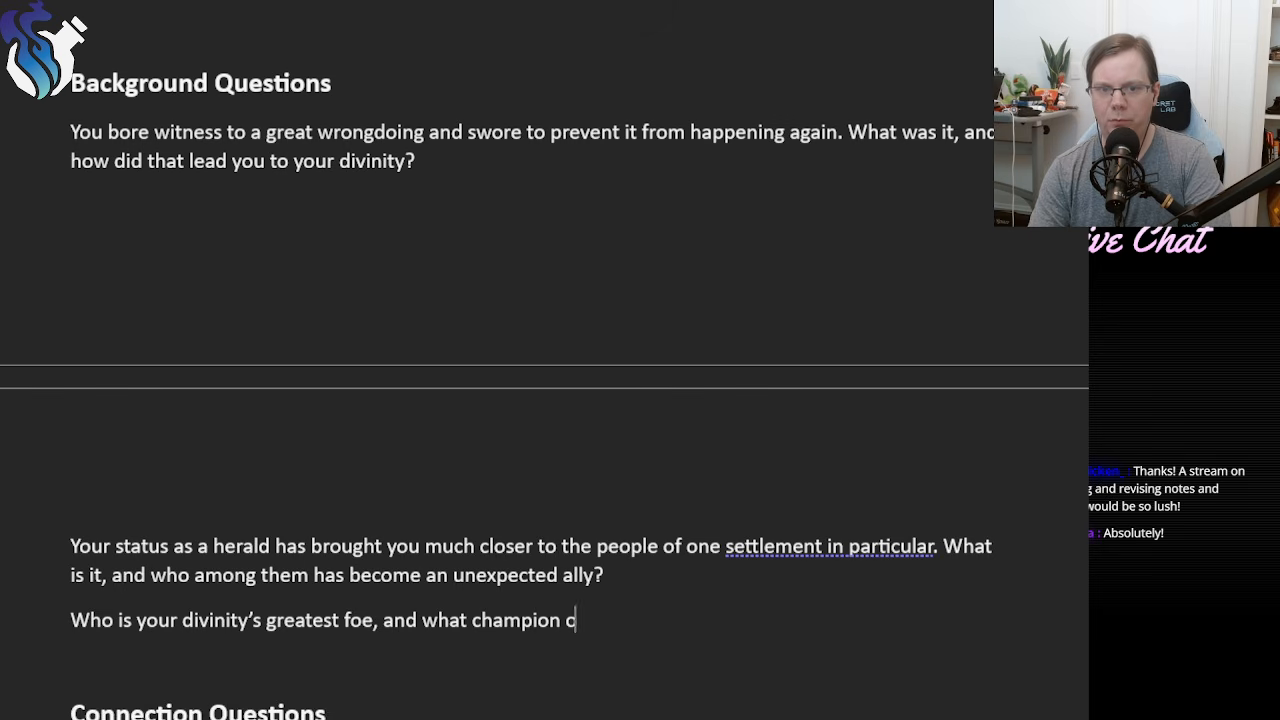
{"action": "type", "text": "r messenger of their"}
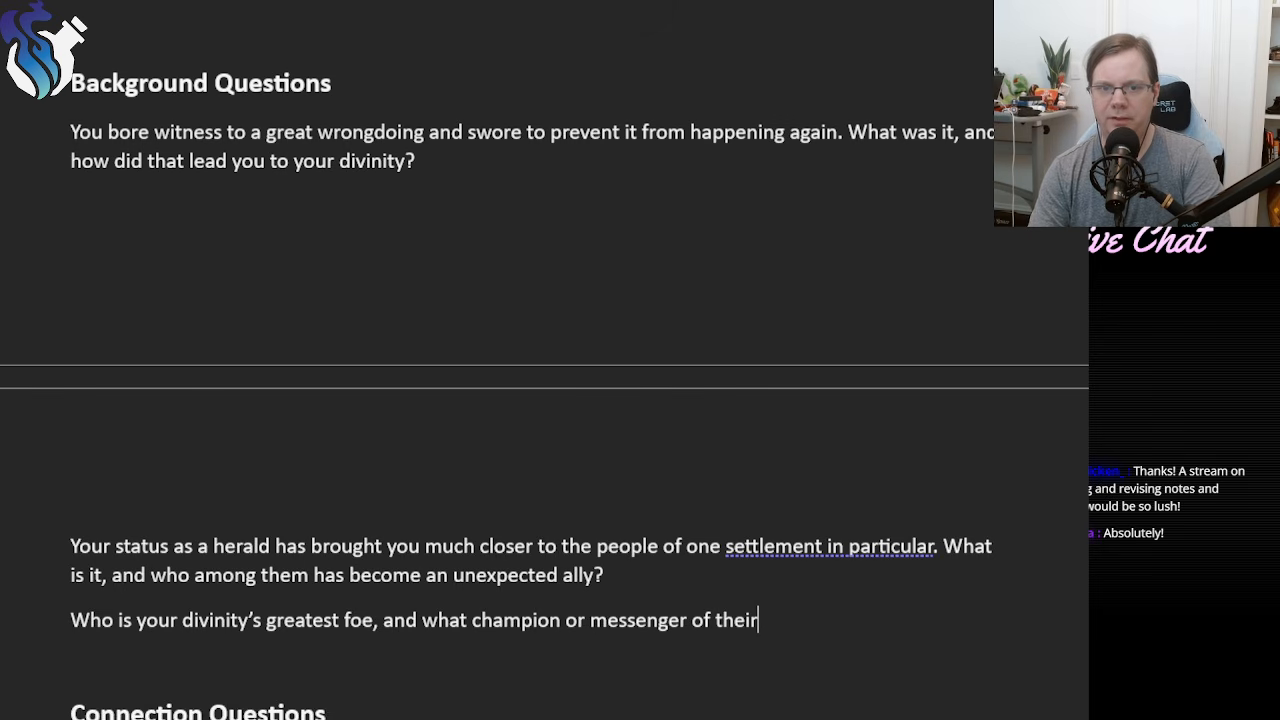
{"action": "type", "text": "s ha"}
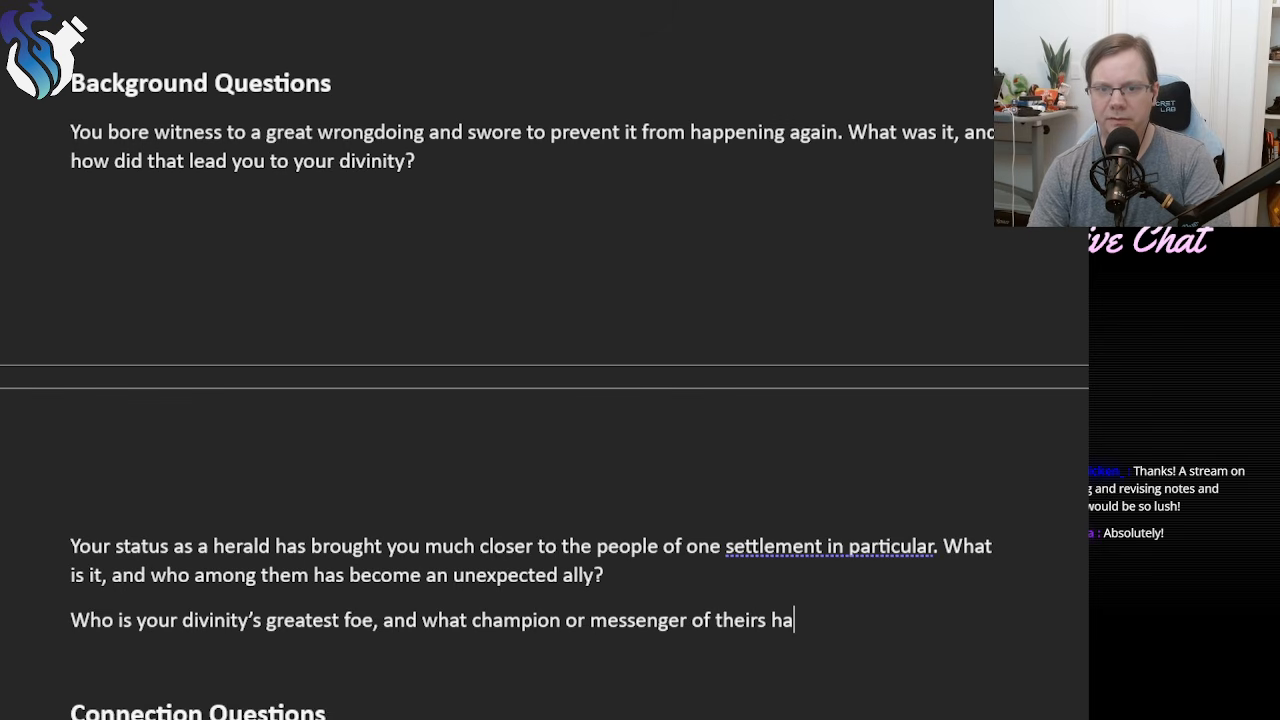
{"action": "type", "text": "s t"}
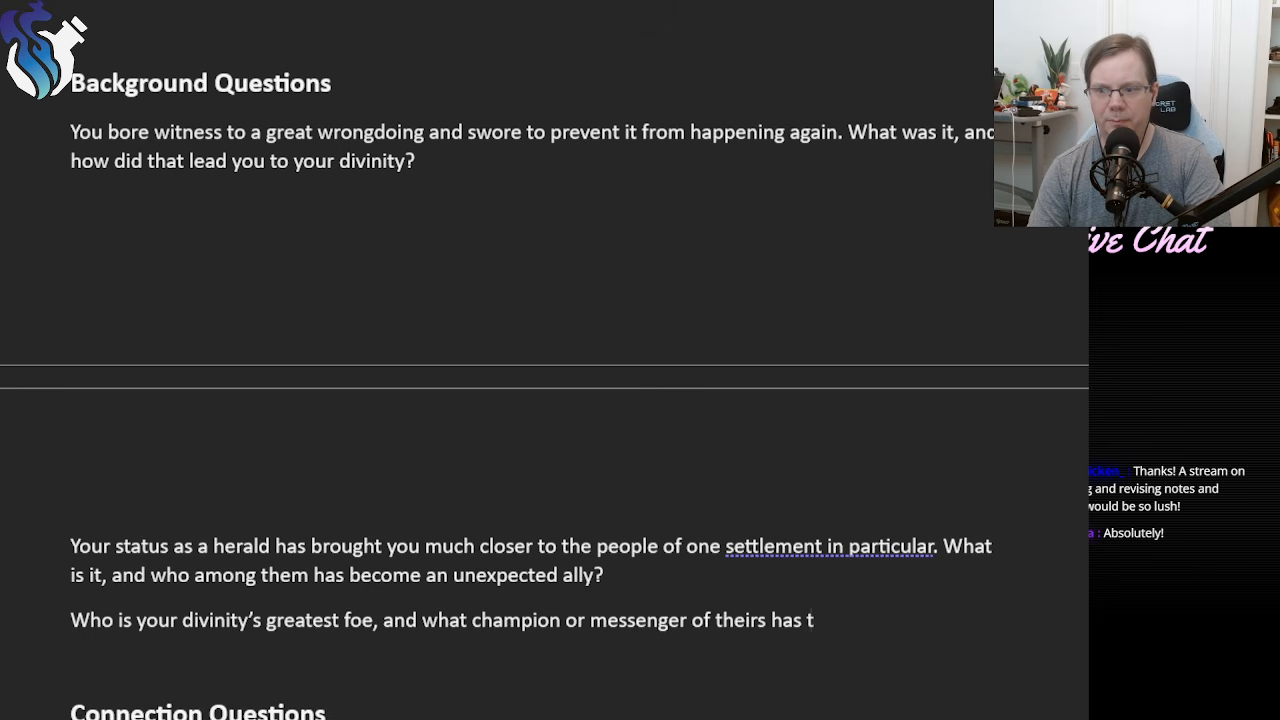
{"action": "type", "text": "hwarted youre"}
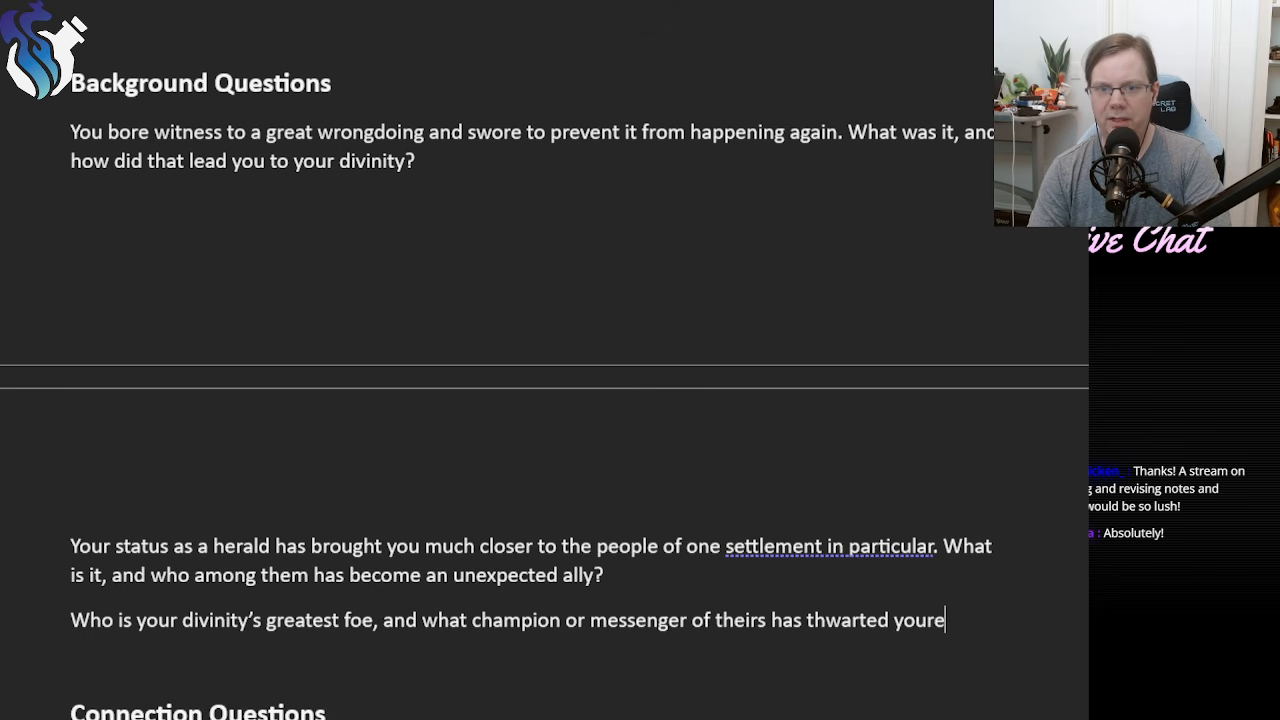
Complete the third background question with "champion or messenger of theirs has thwarted your efforts in the past?".
{"action": "key", "text": "BackSpace"}
{"action": "type", "text": "efforts in the past"}
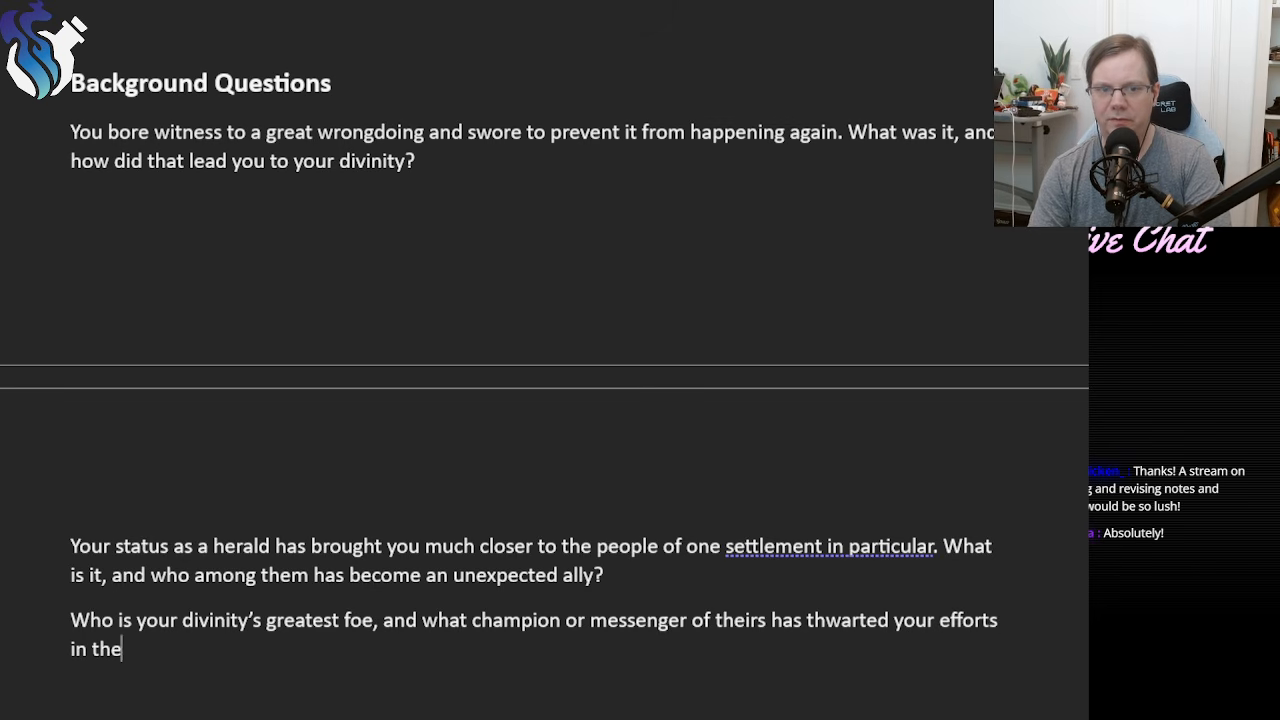
{"action": "type", "text": "?"}
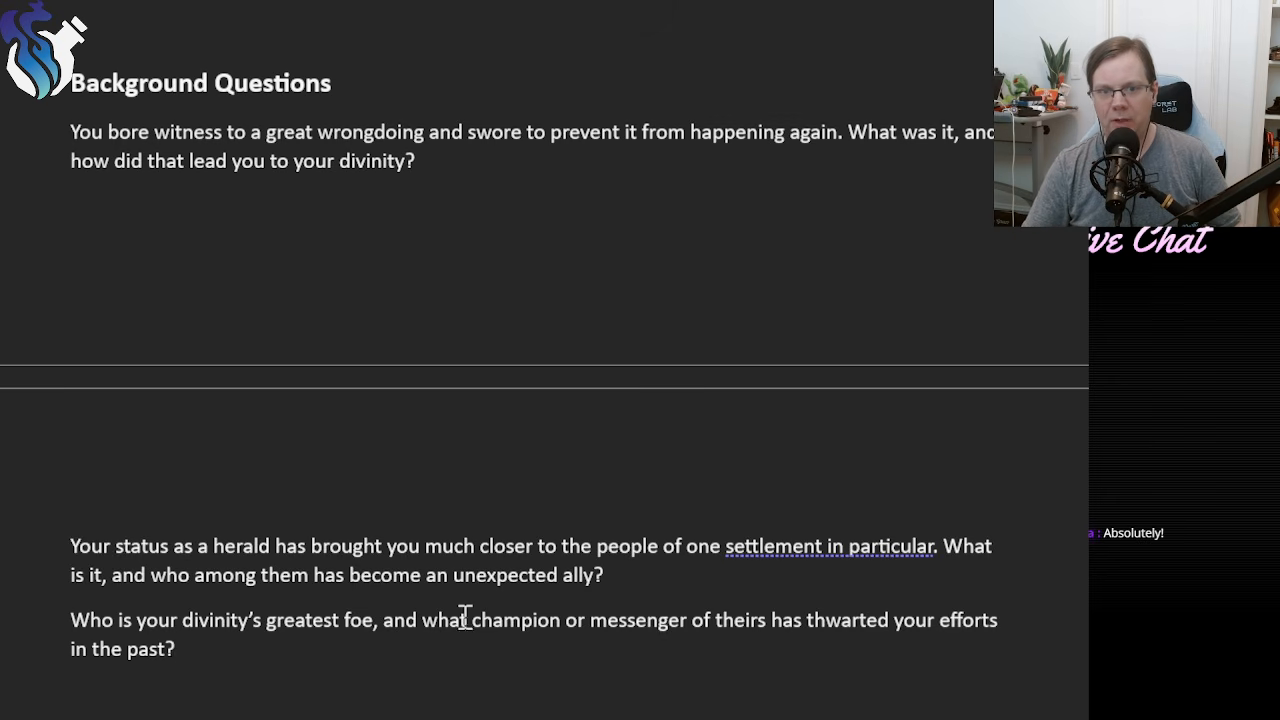
Review the wording of the background questions, from the champion or messenger phrase to the great wrongdoing and settlement entries.
{"action": "left_click_drag", "start_coordinate": [477, 614], "coordinate": [660, 616]}
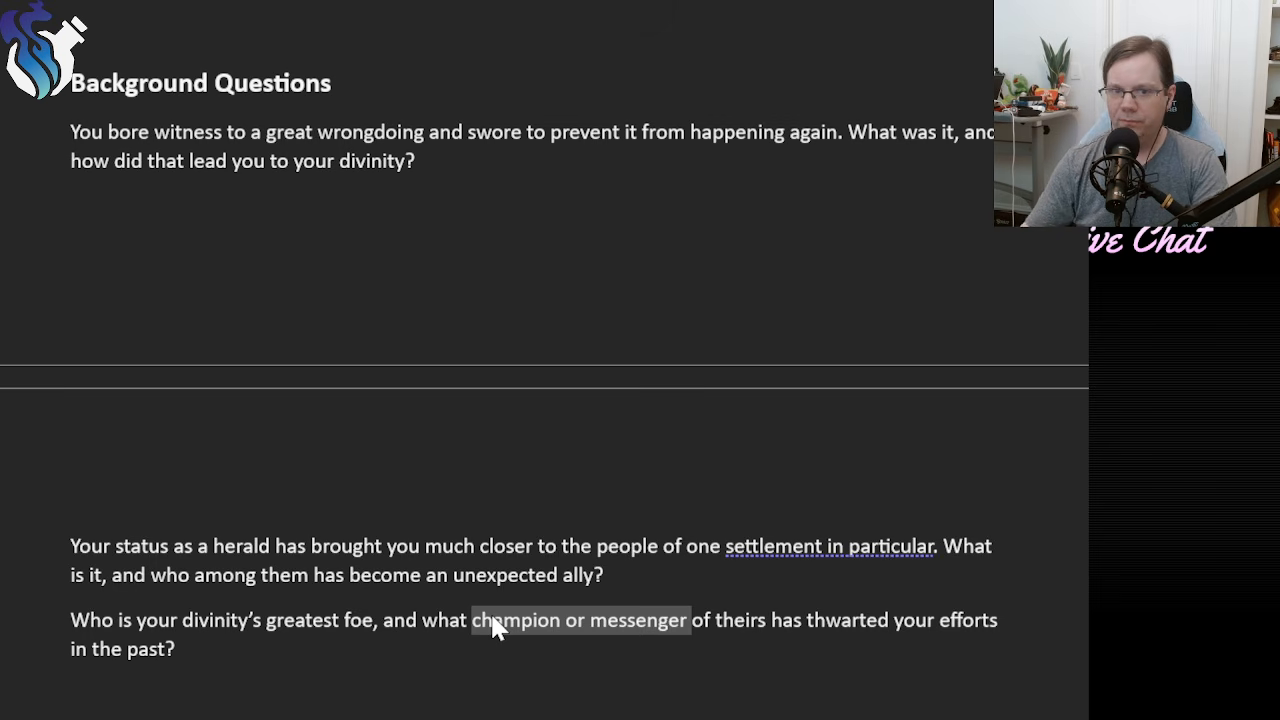
{"action": "double_click", "coordinate": [521, 620]}
{"action": "double_click", "coordinate": [655, 620]}
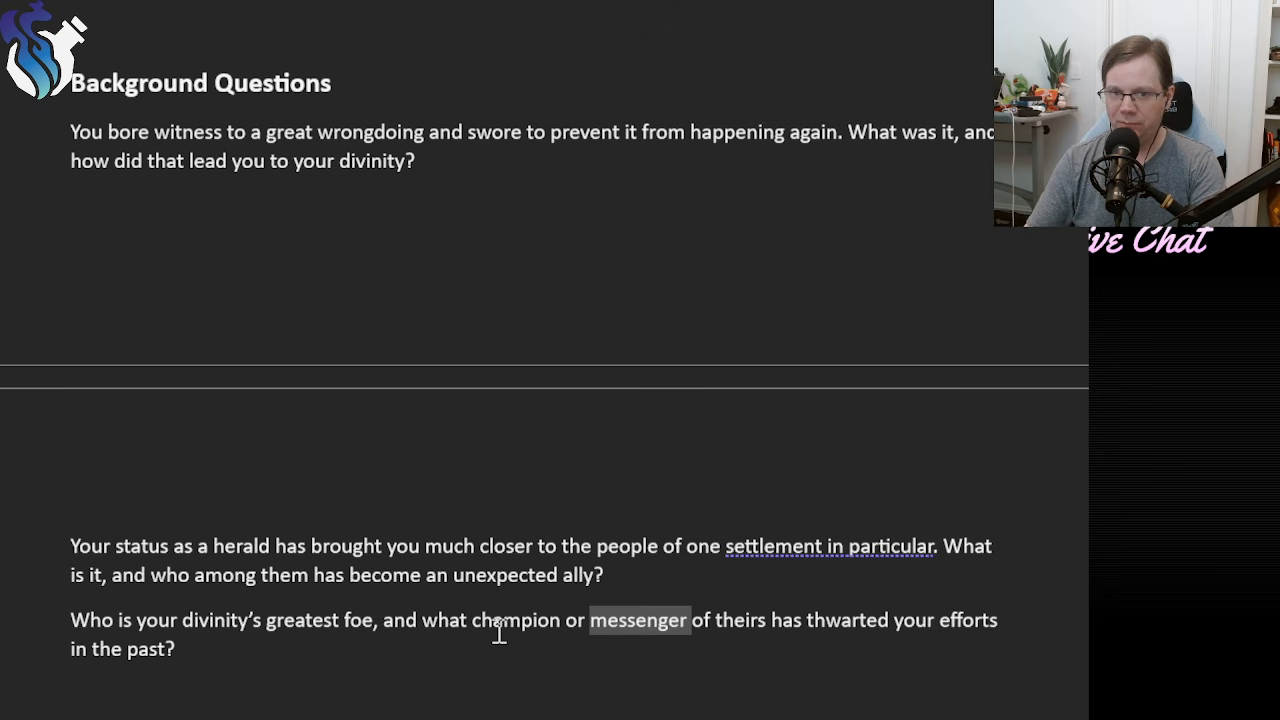
{"action": "left_click", "coordinate": [627, 620]}
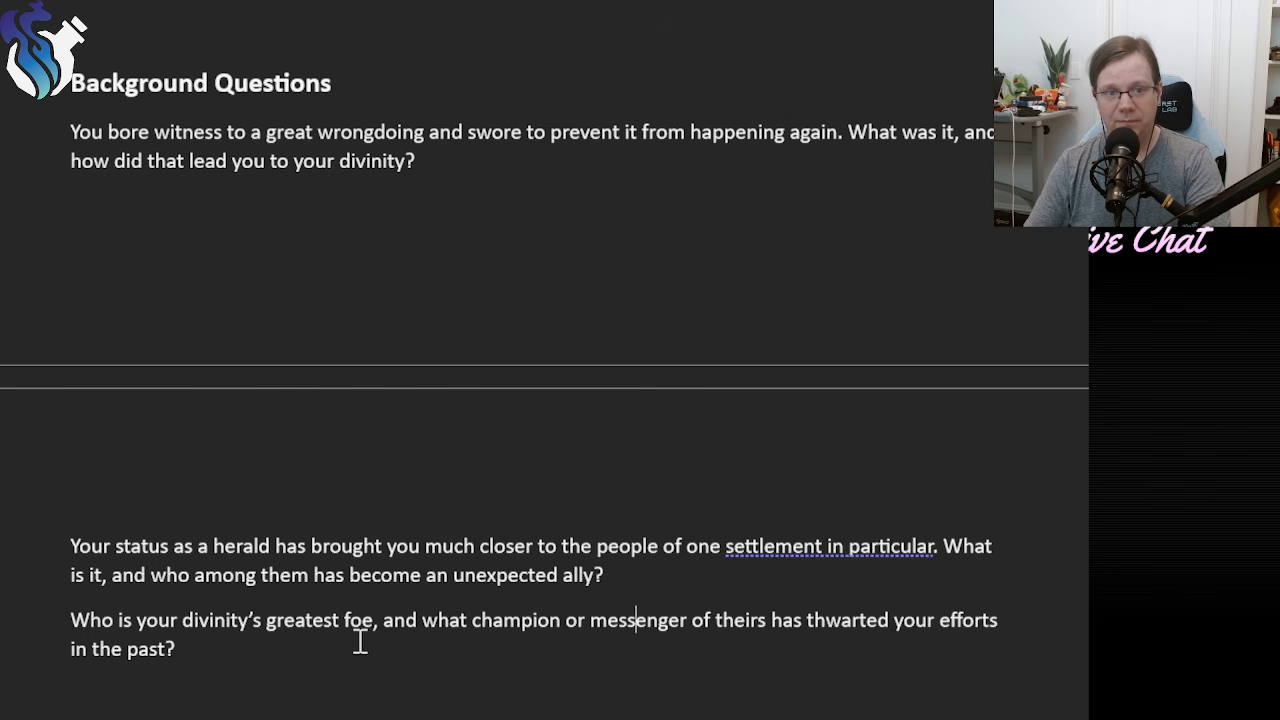
{"action": "scroll", "coordinate": [485, 615], "scroll_direction": "up", "scroll_amount": 2}
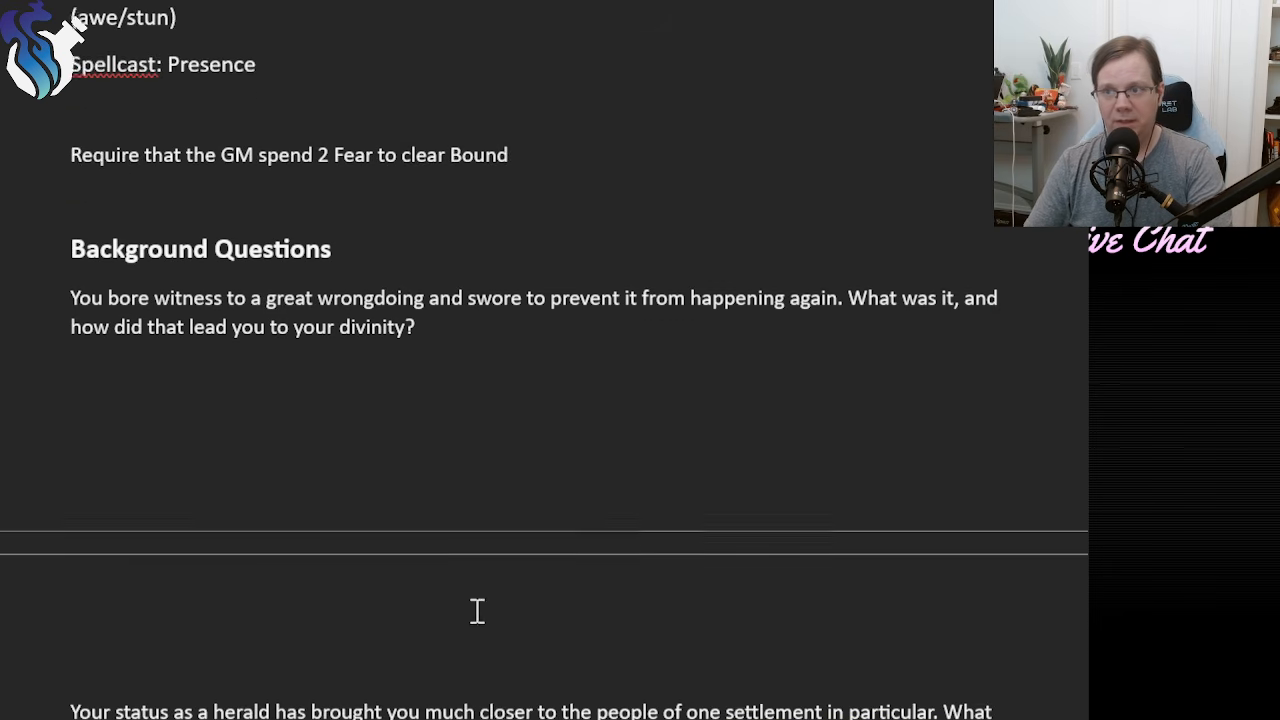
{"action": "scroll", "coordinate": [305, 87], "scroll_direction": "down", "scroll_amount": 1}
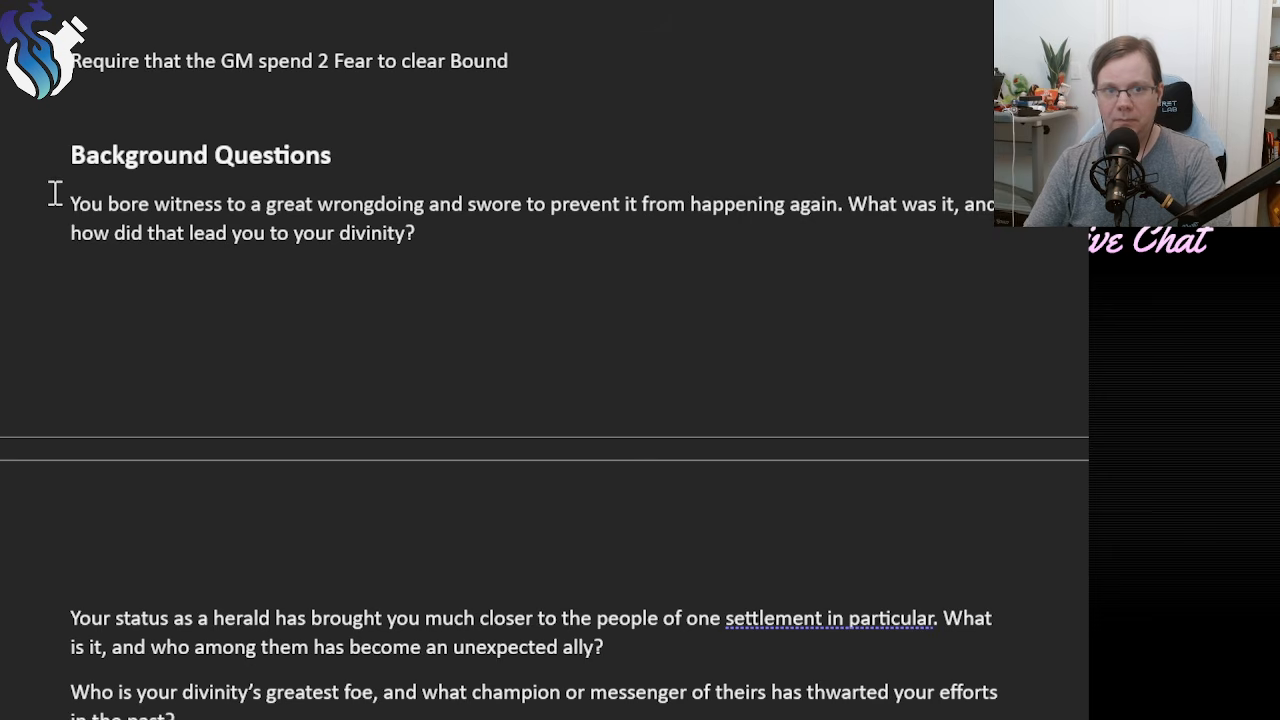
{"action": "left_click_drag", "start_coordinate": [51, 196], "coordinate": [424, 250]}
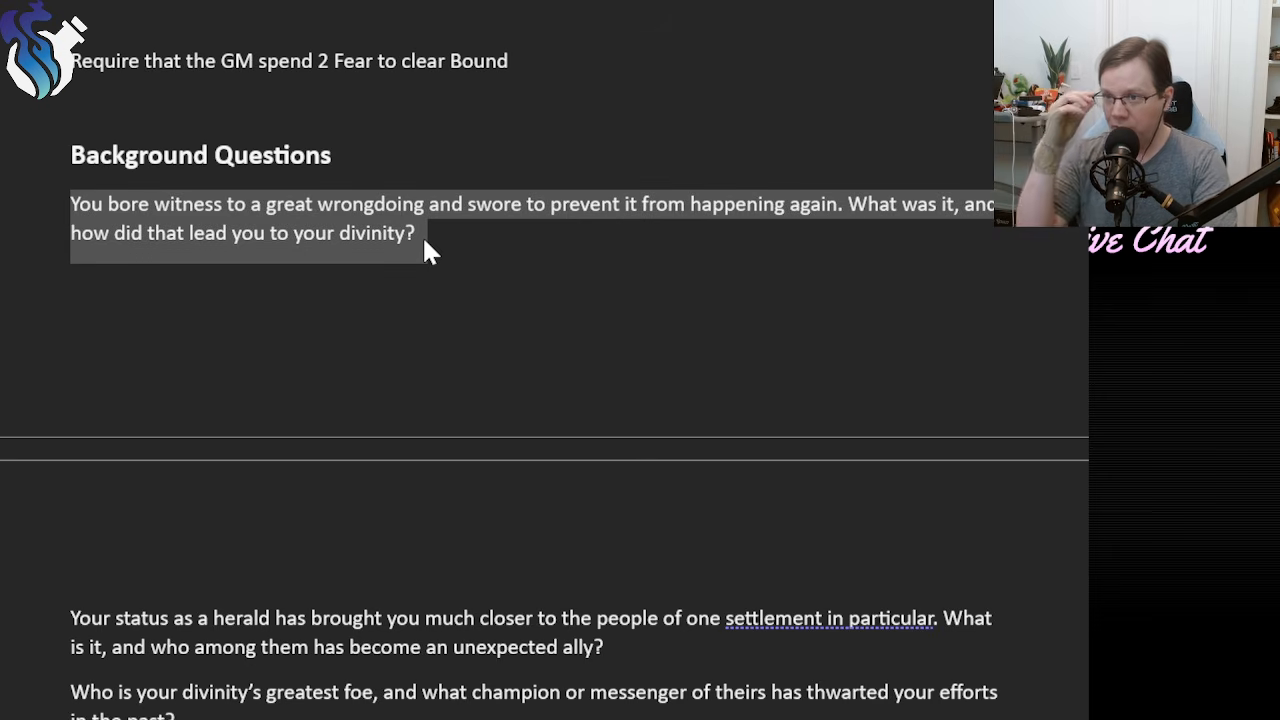
{"action": "left_click", "coordinate": [423, 240]}
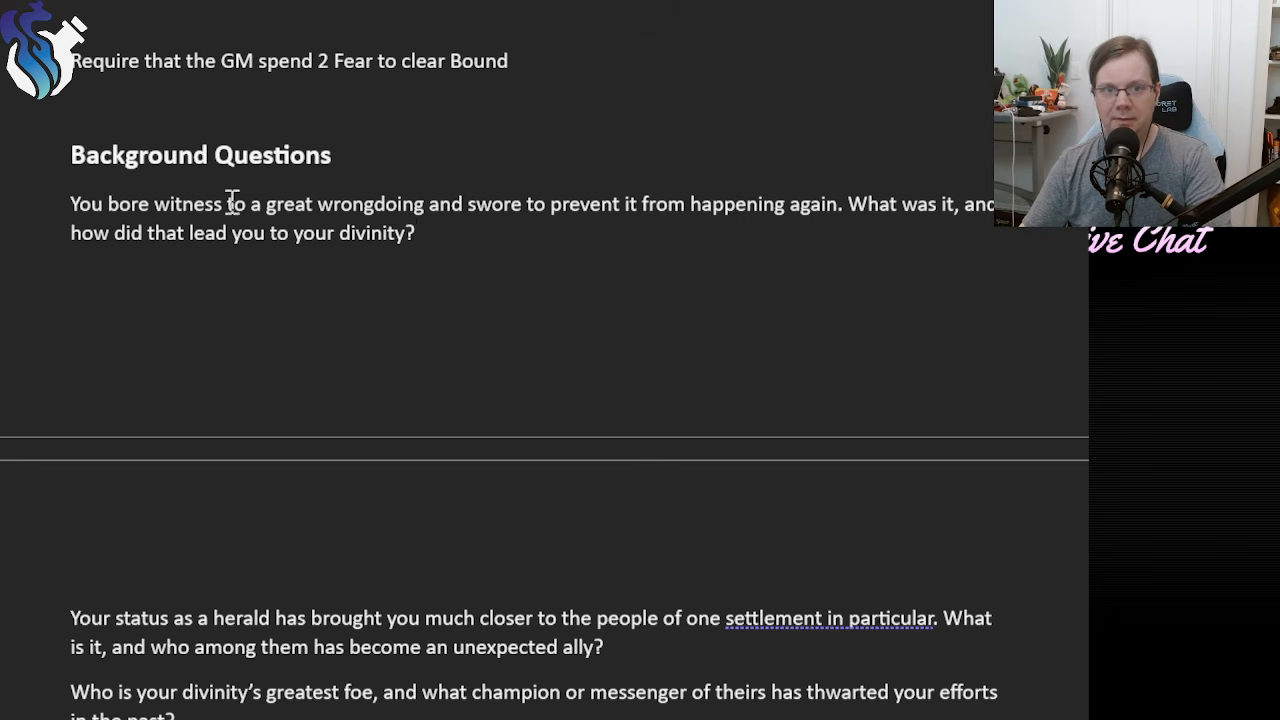
{"action": "left_click_drag", "start_coordinate": [71, 200], "coordinate": [838, 206]}
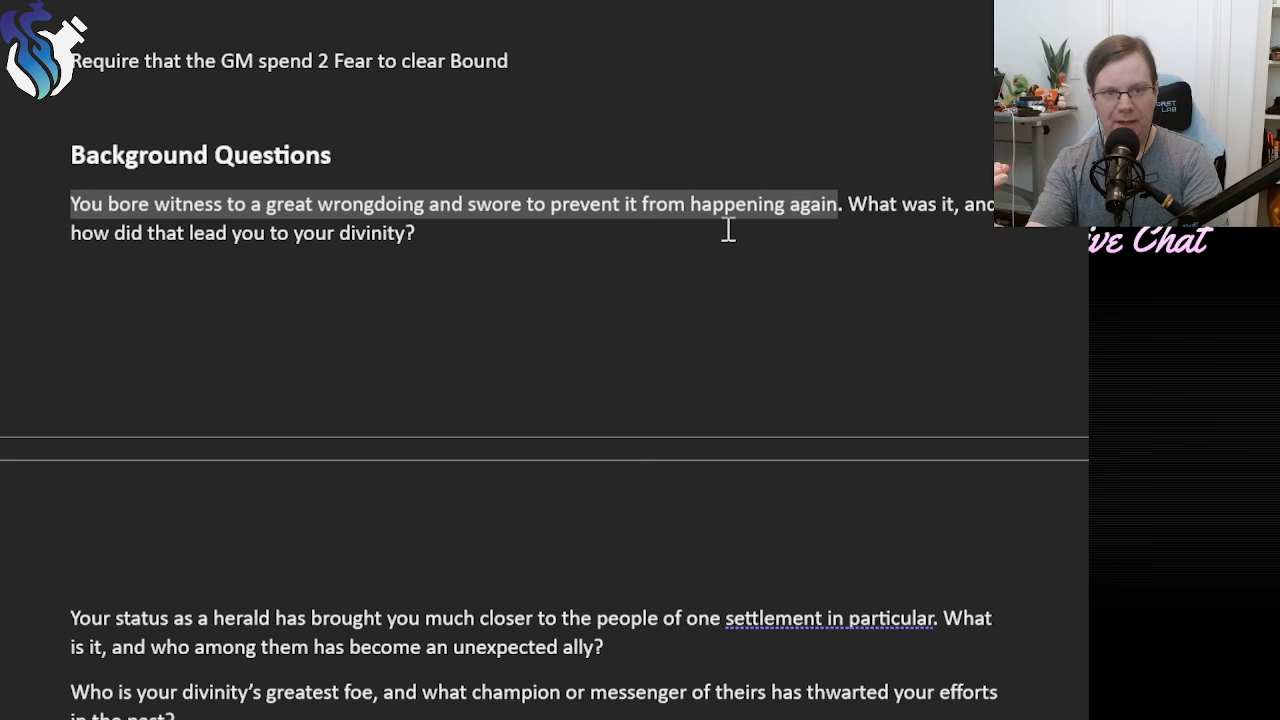
{"action": "left_click", "coordinate": [621, 666]}
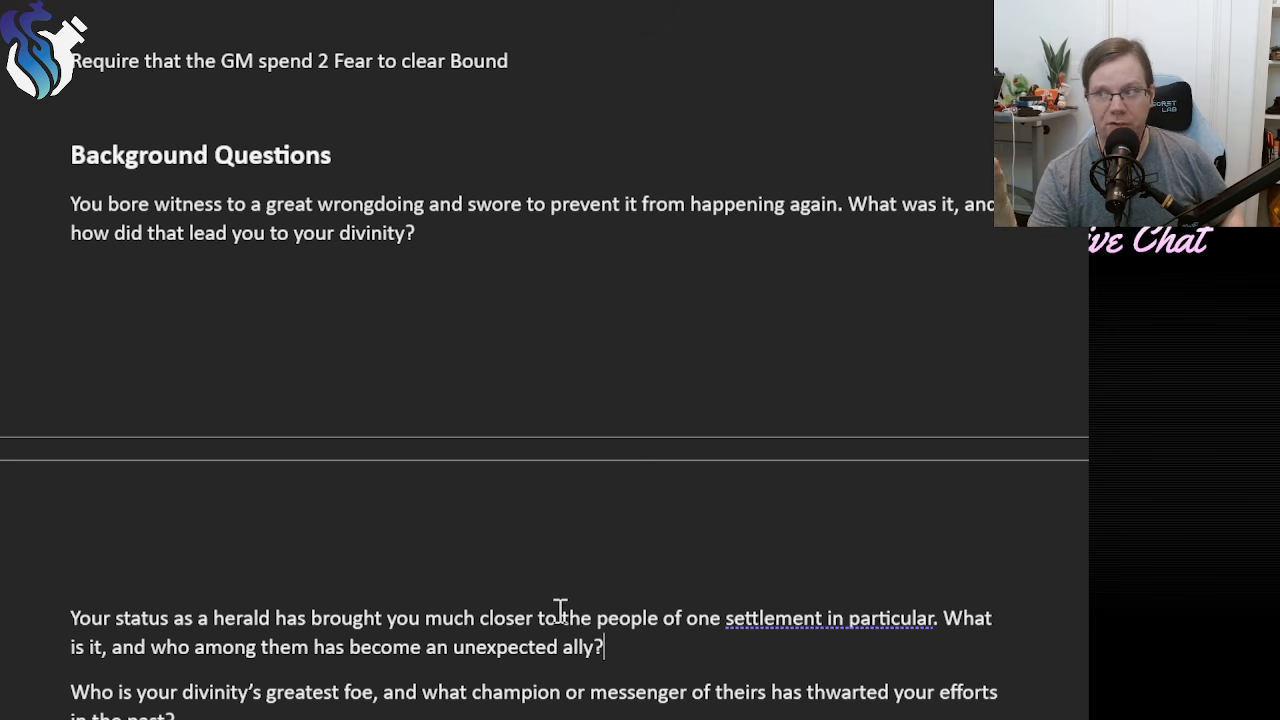
Insert an empty line directly under the Connection Questions heading for the first question.
{"action": "scroll", "coordinate": [561, 605], "scroll_direction": "down", "scroll_amount": 6}
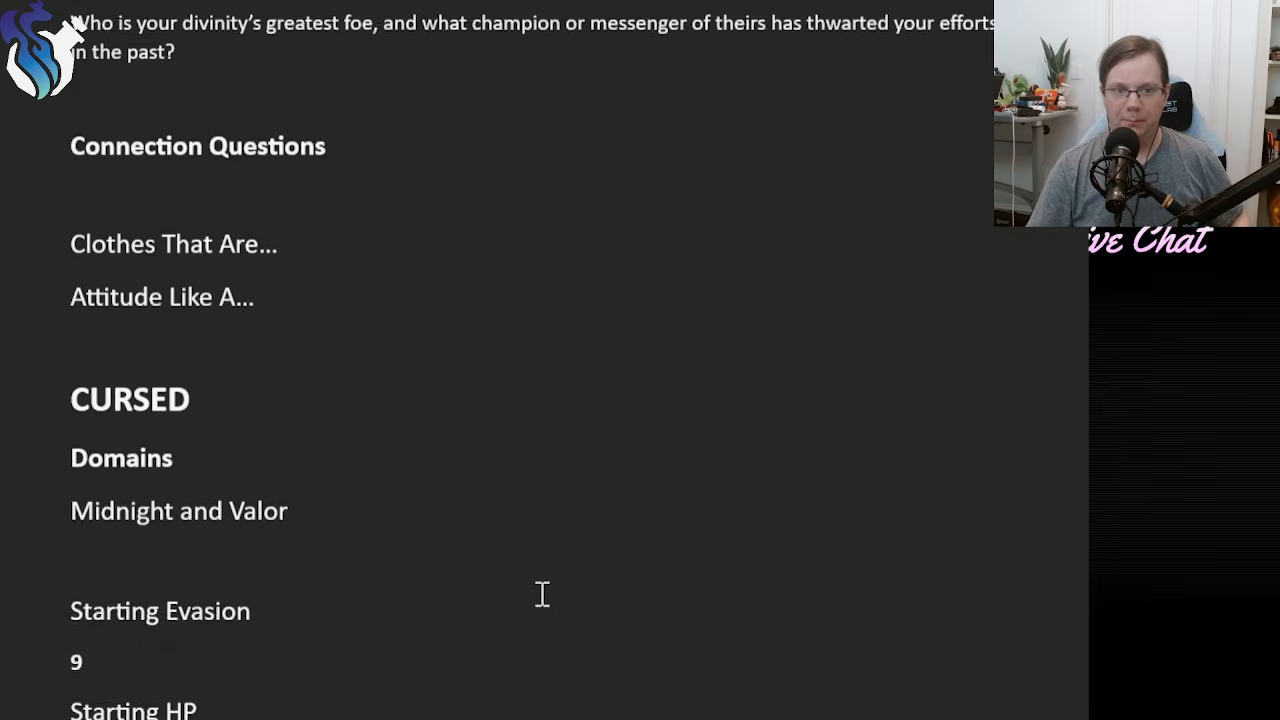
{"action": "scroll", "coordinate": [536, 589], "scroll_direction": "up", "scroll_amount": 1}
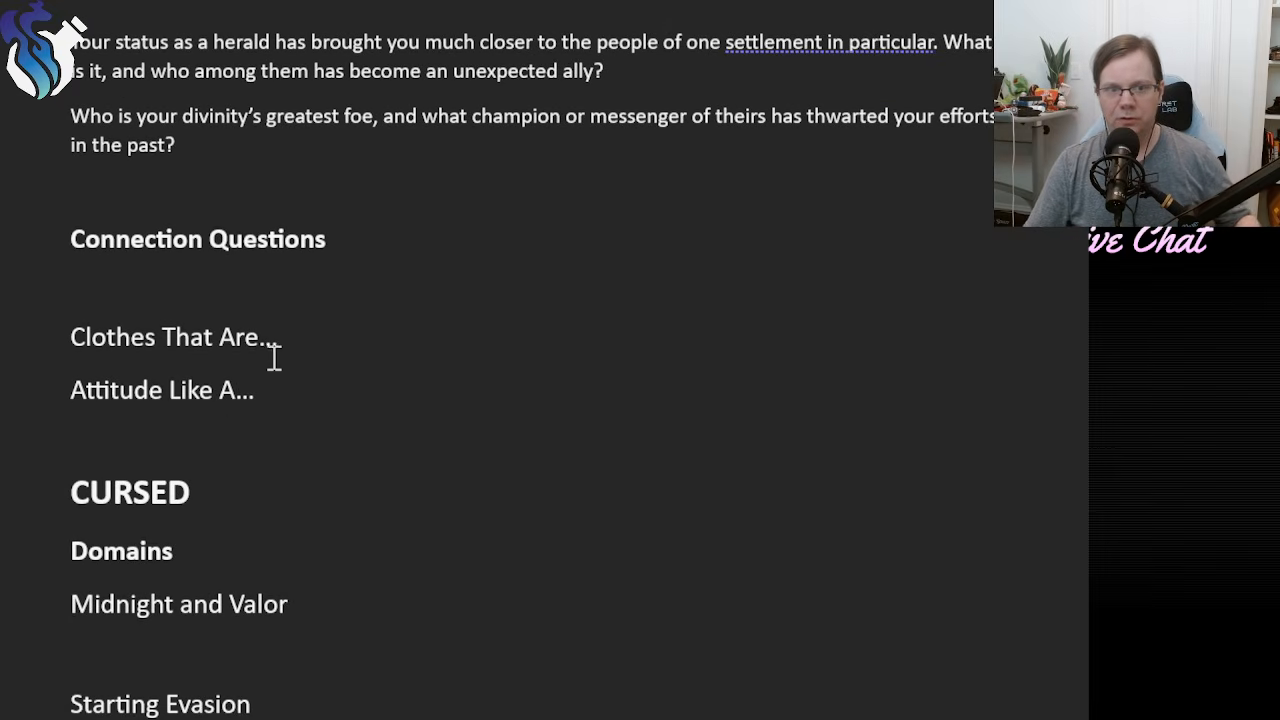
{"action": "left_click", "coordinate": [322, 289]}
{"action": "key", "text": "Return"}
{"action": "key", "text": "Up"}
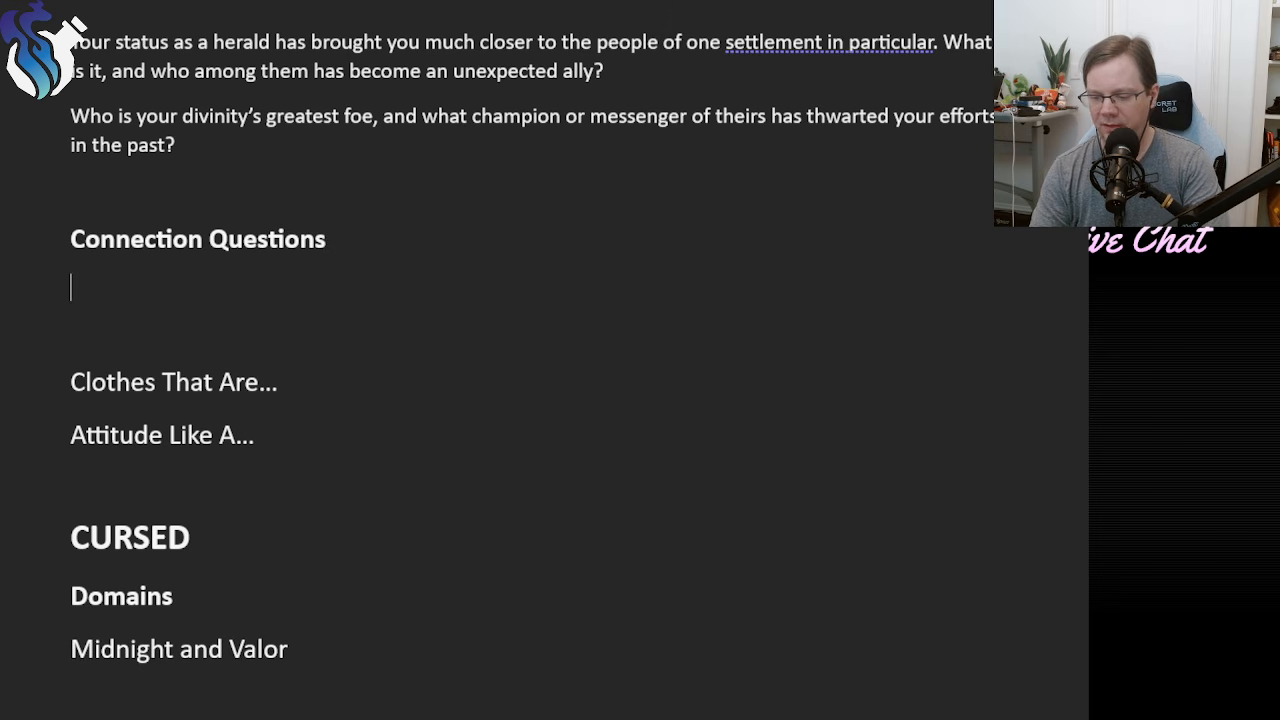
{"action": "type", "text": "Wh"}
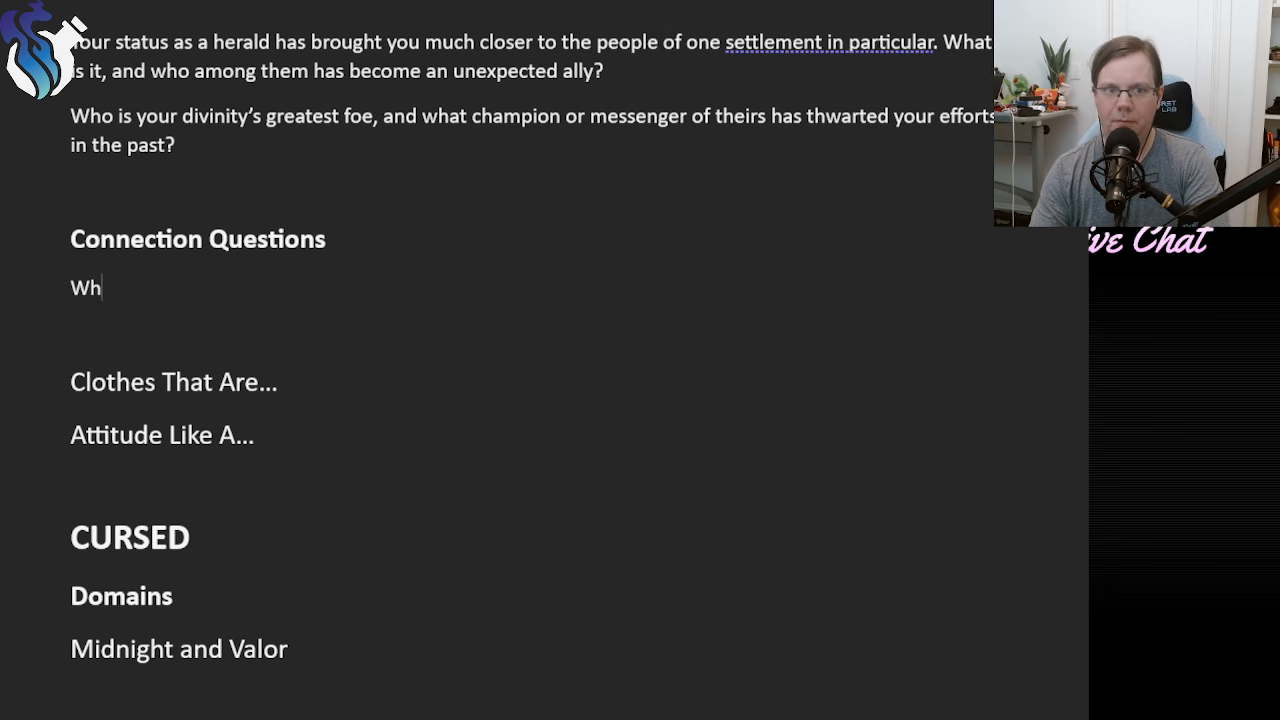
{"action": "type", "text": "y are your"}
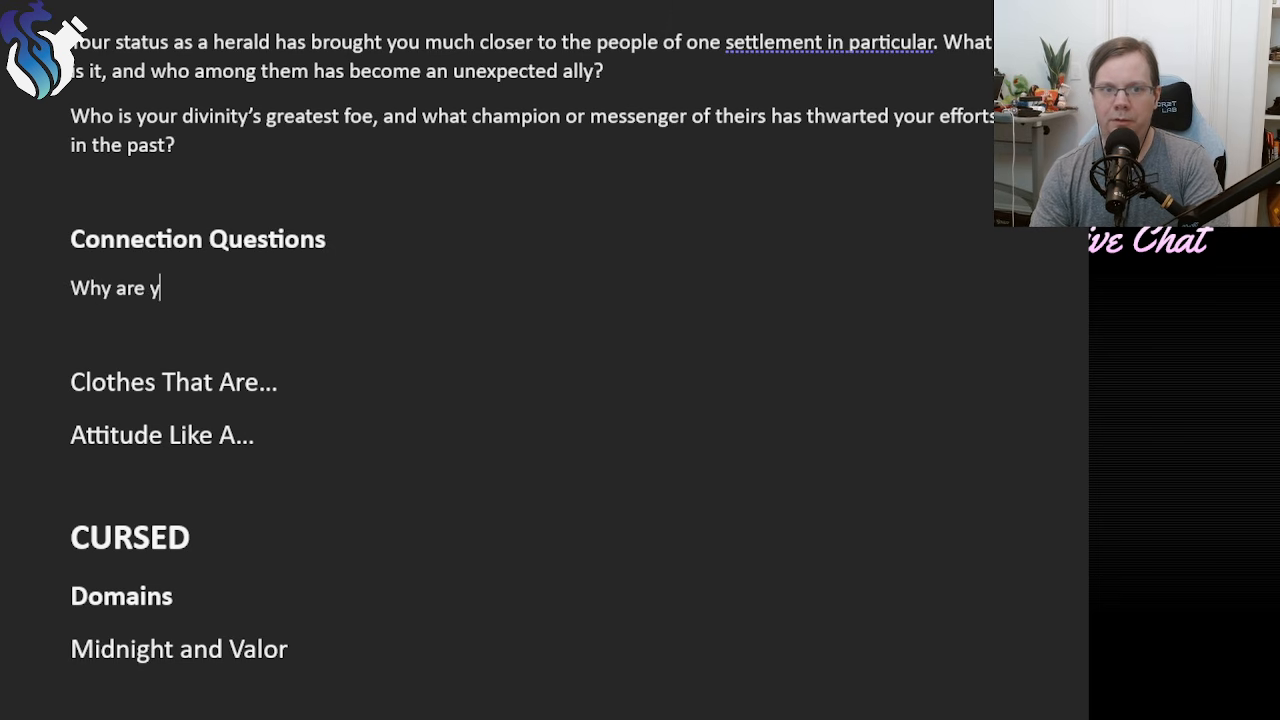
{"action": "key", "text": "BackSpace"}
{"action": "key", "text": "BackSpace"}
{"action": "type", "text": "the"}
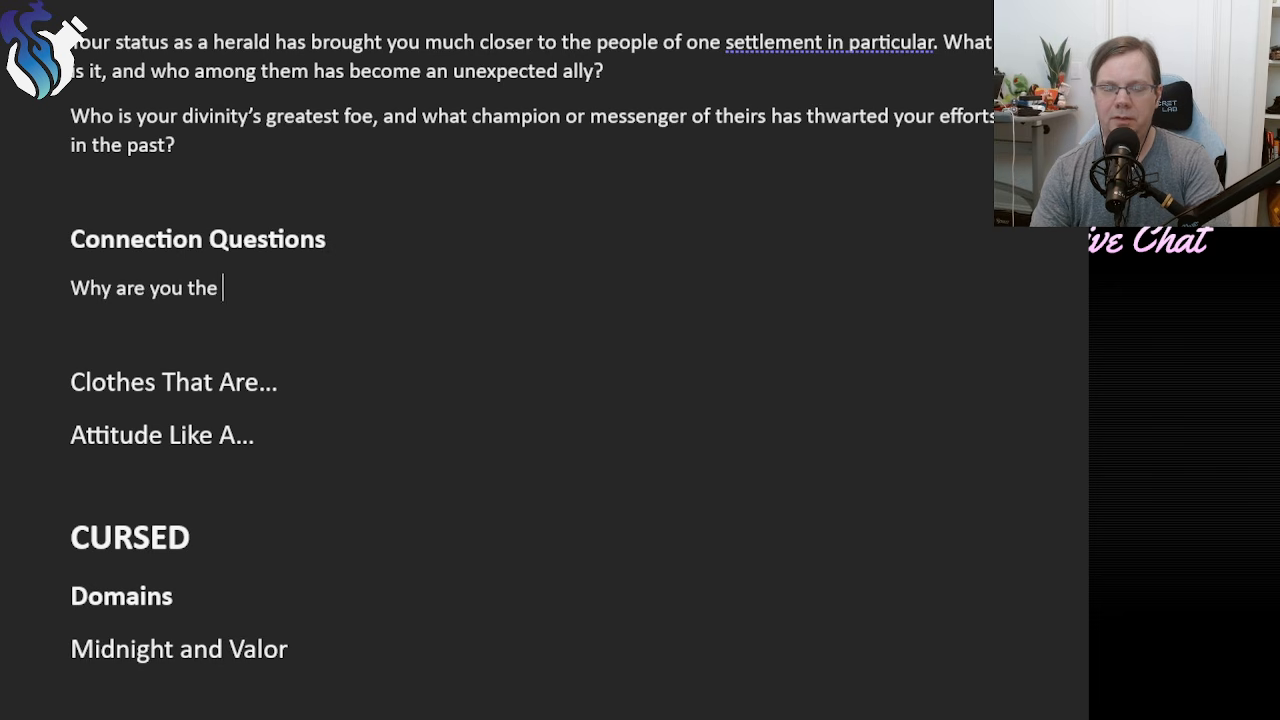
{"action": "key", "text": "BackSpace"}
{"action": "key", "text": "BackSpace"}
{"action": "key", "text": "BackSpace"}
{"action": "key", "text": "BackSpace"}
{"action": "key", "text": "BackSpace"}
{"action": "key", "text": "BackSpace"}
{"action": "key", "text": "BackSpace"}
{"action": "key", "text": "BackSpace"}
{"action": "key", "text": "BackSpace"}
{"action": "key", "text": "BackSpace"}
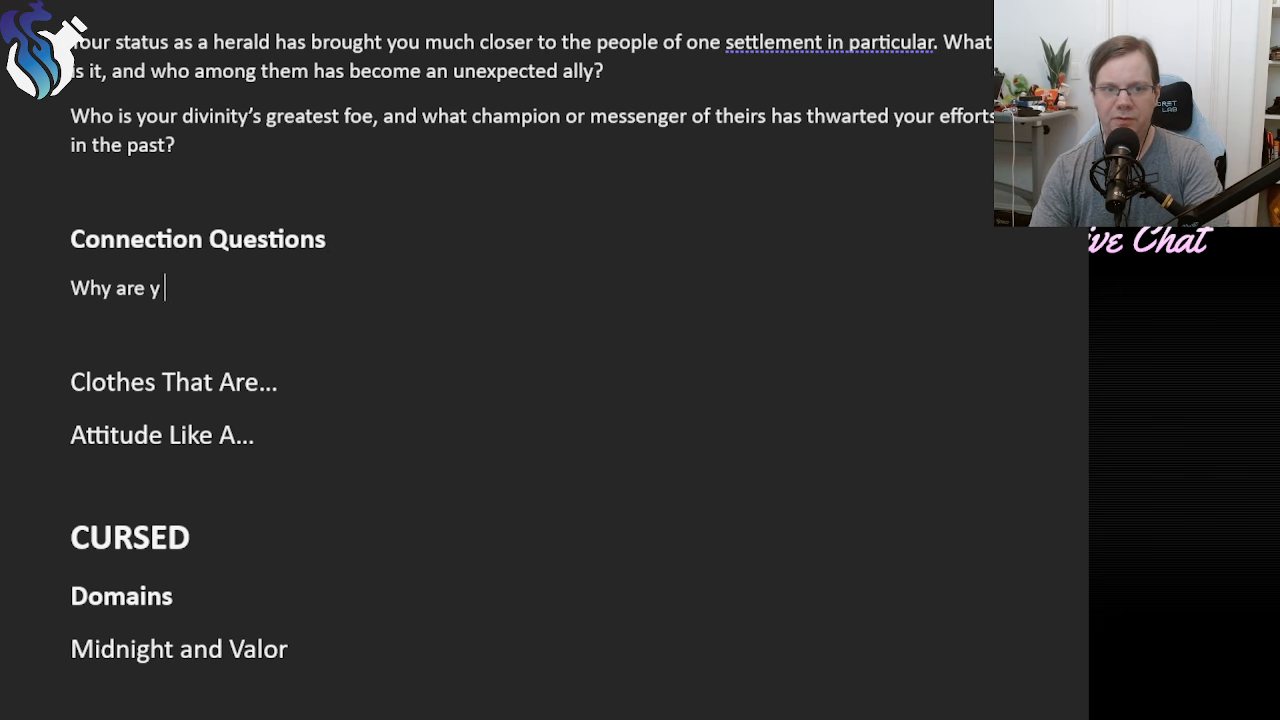
{"action": "key", "text": "BackSpace"}
{"action": "key", "text": "BackSpace"}
{"action": "key", "text": "BackSpace"}
{"action": "key", "text": "BackSpace"}
{"action": "key", "text": "BackSpace"}
{"action": "key", "text": "BackSpace"}
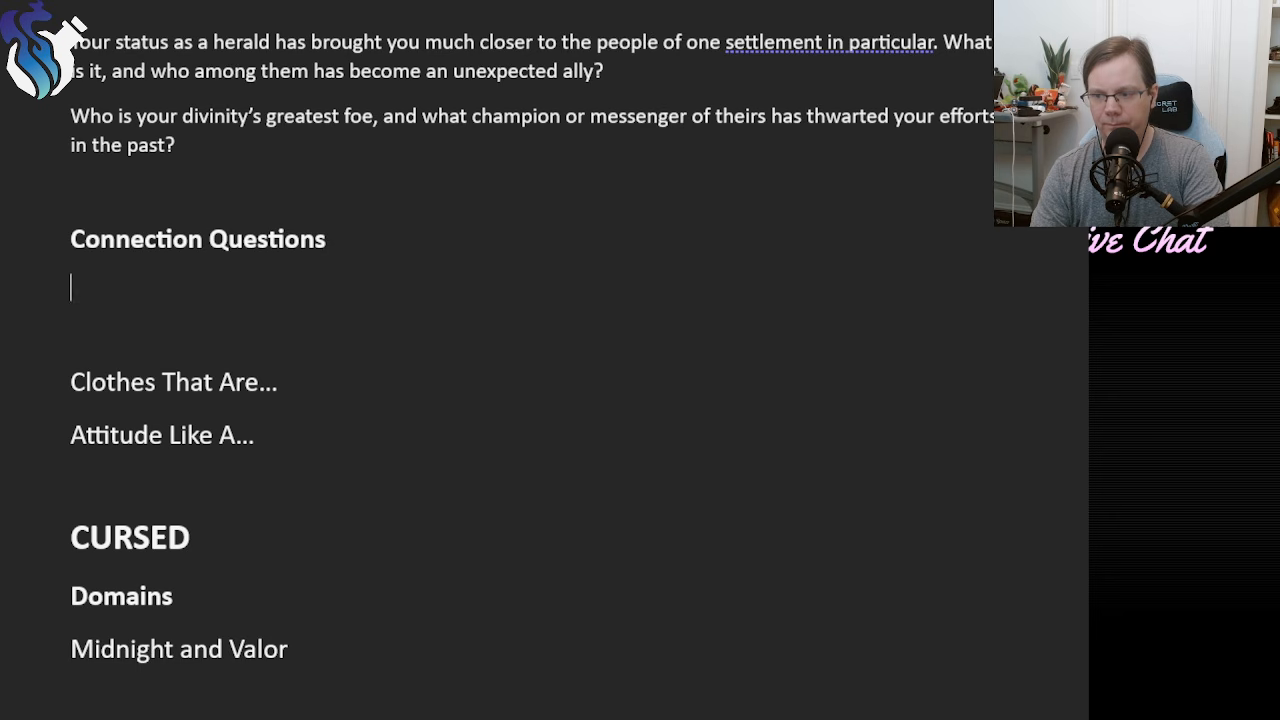
{"action": "type", "text": "W"}
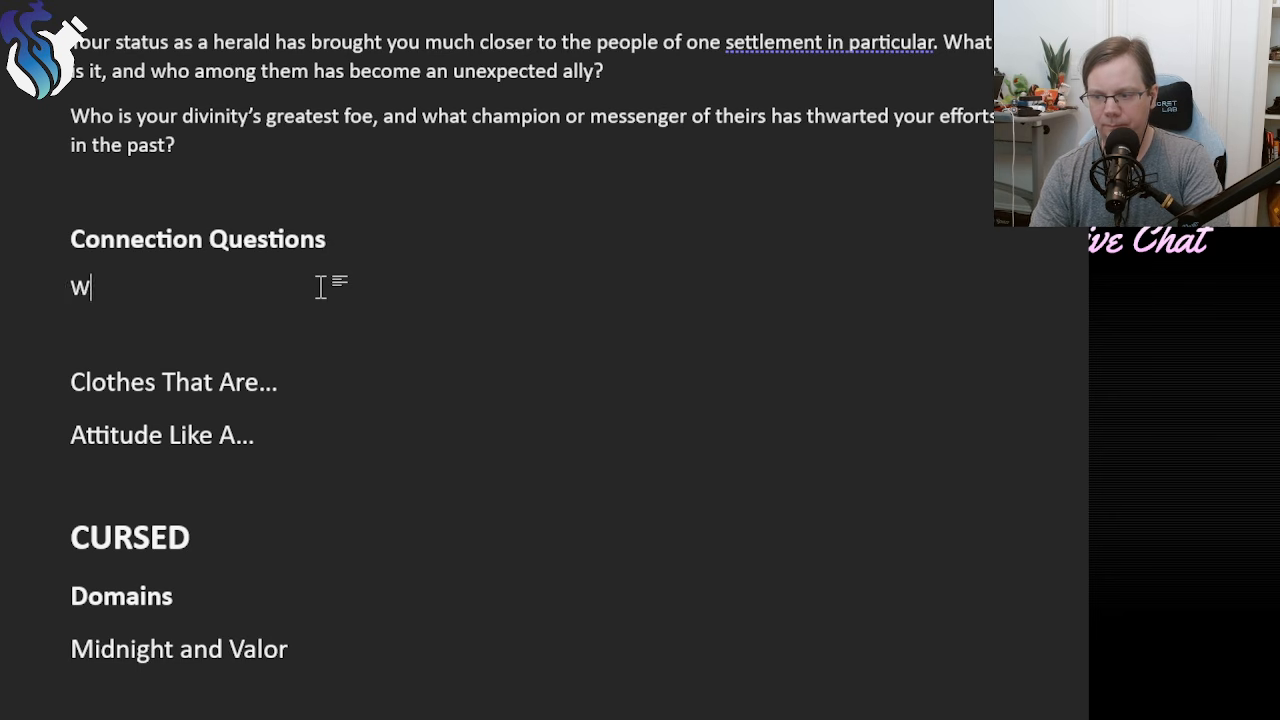
{"action": "key", "text": "BackSpace"}
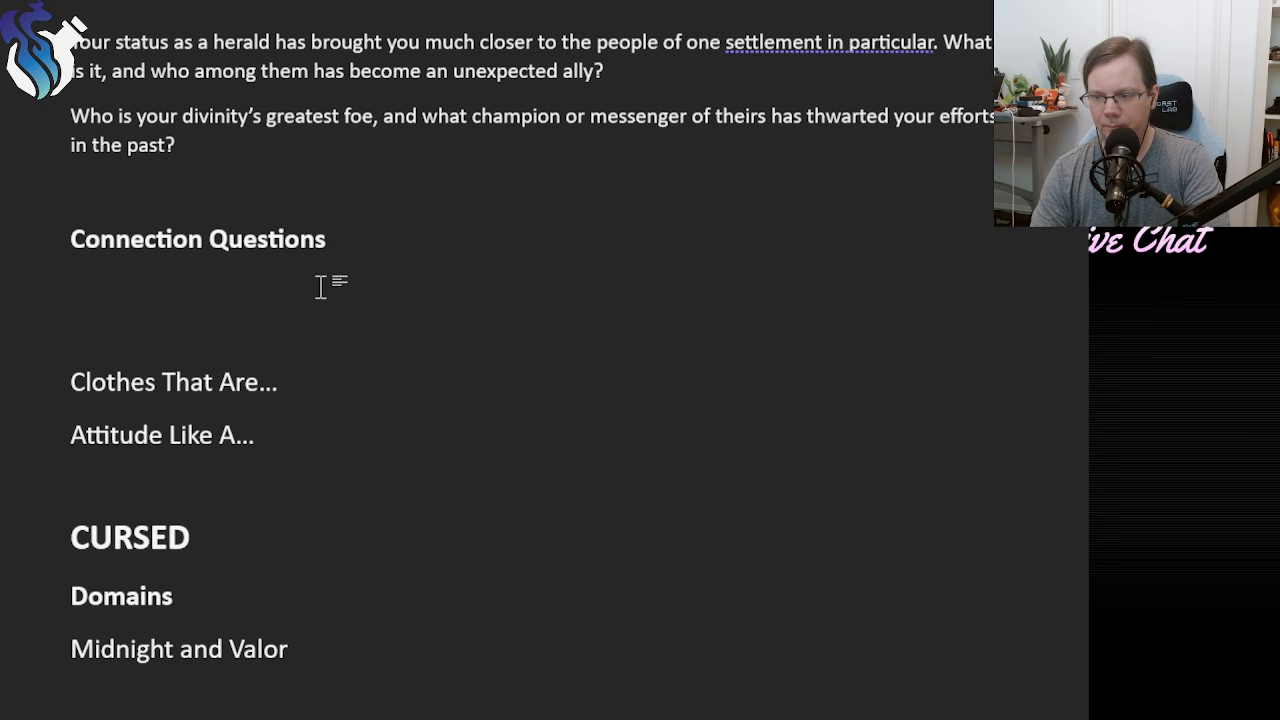
Write the first connection question as "What topic of ethics or leadership do we always find ourselves arguing about?".
{"action": "type", "text": "Why"}
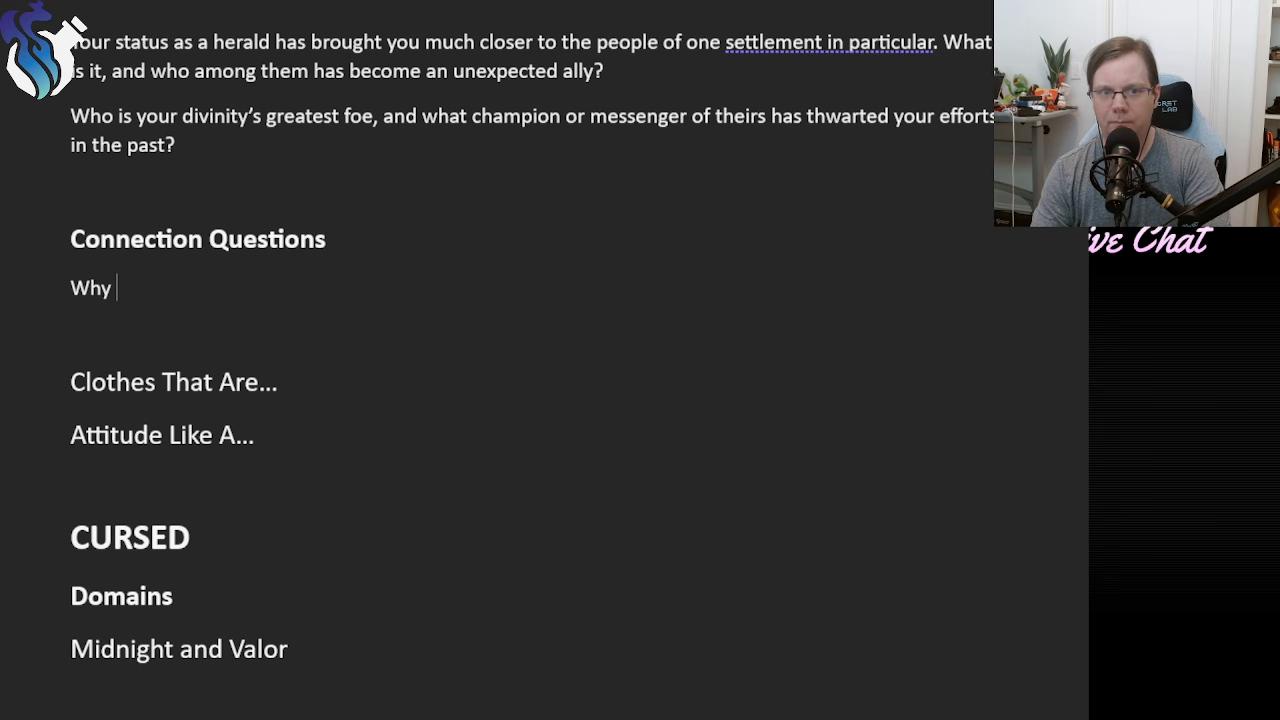
{"action": "key", "text": "BackSpace"}
{"action": "key", "text": "BackSpace"}
{"action": "type", "text": "at "}
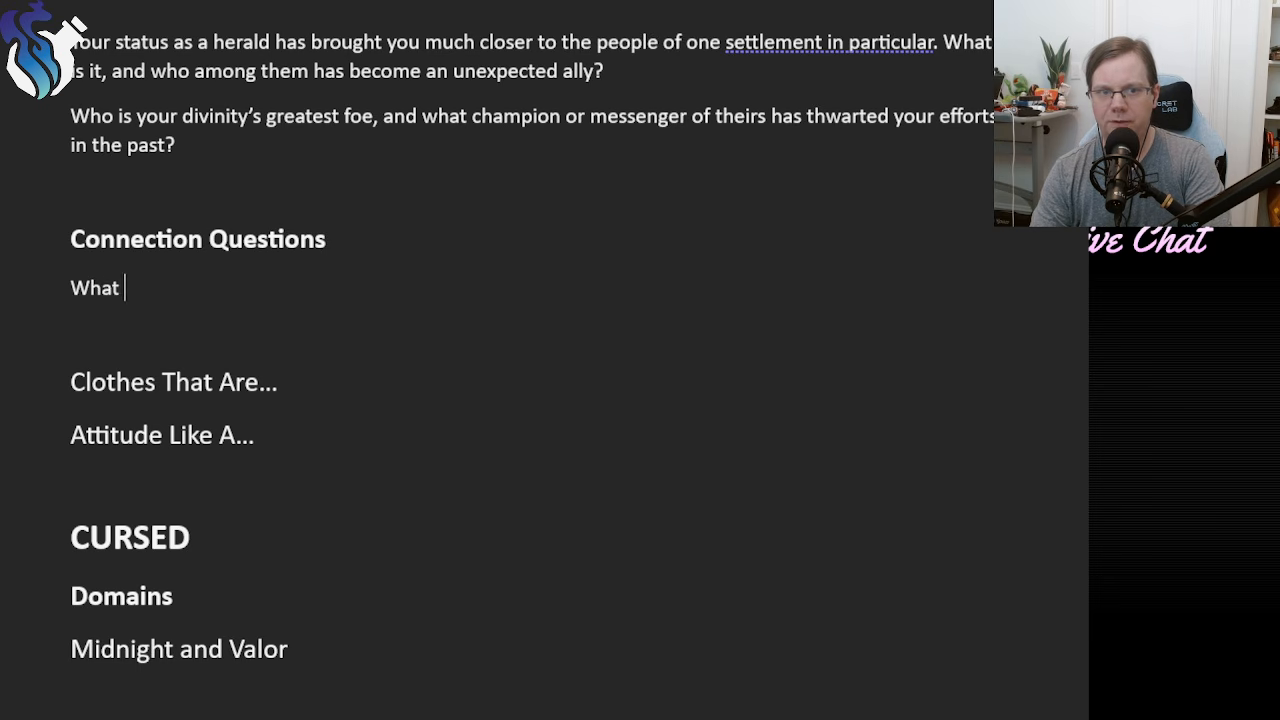
{"action": "type", "text": "topic of "}
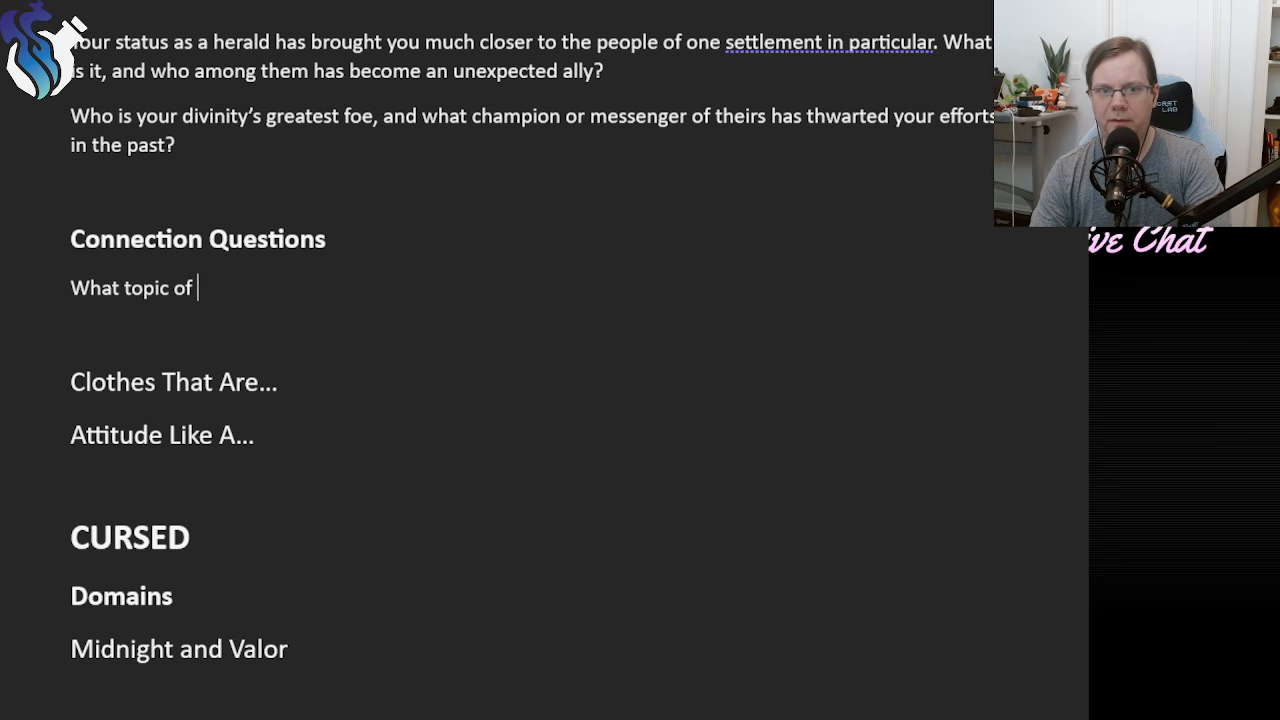
{"action": "type", "text": "ethics or leadership f"}
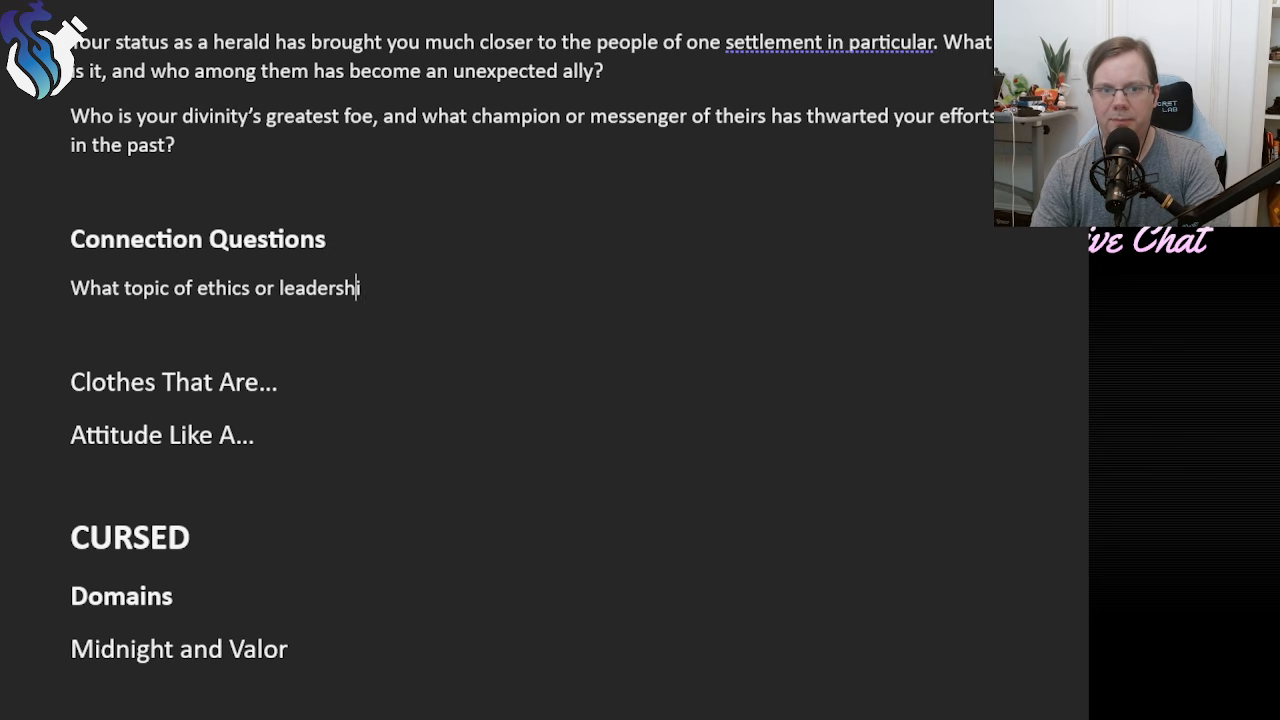
{"action": "key", "text": "BackSpace"}
{"action": "type", "text": "dow"}
{"action": "key", "text": "BackSpace"}
{"action": "key", "text": "BackSpace"}
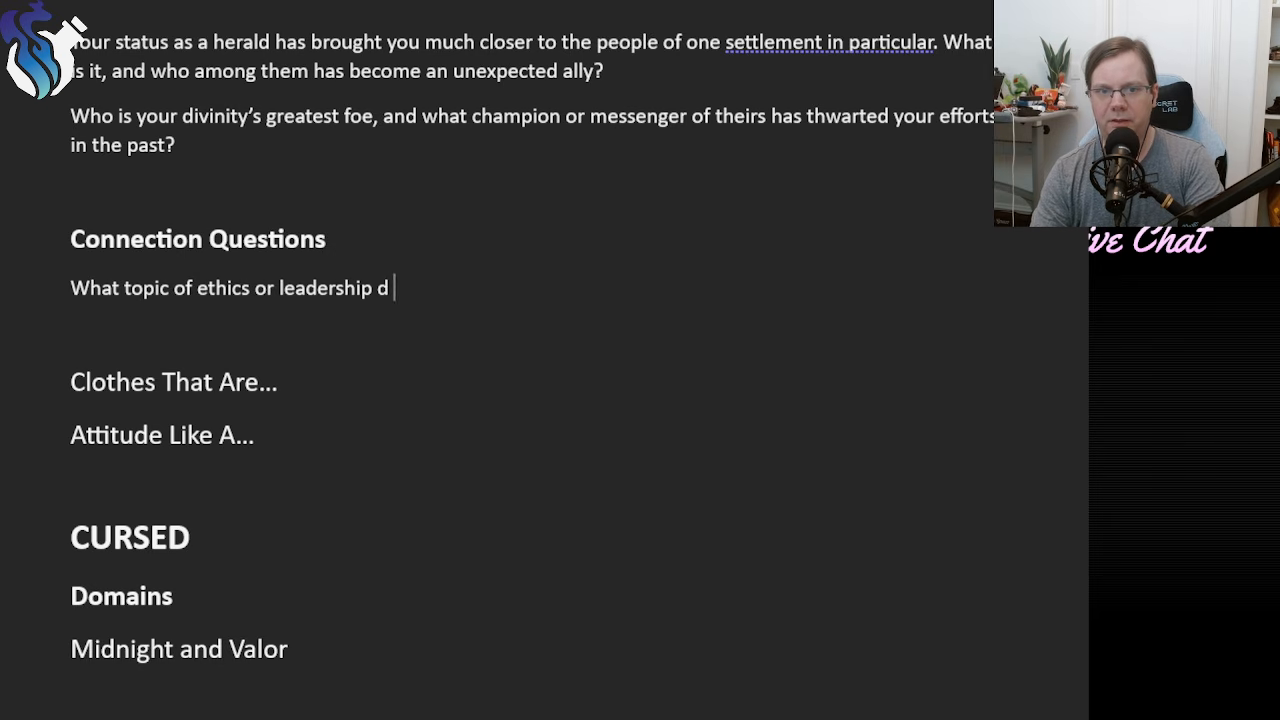
{"action": "type", "text": "o we a"}
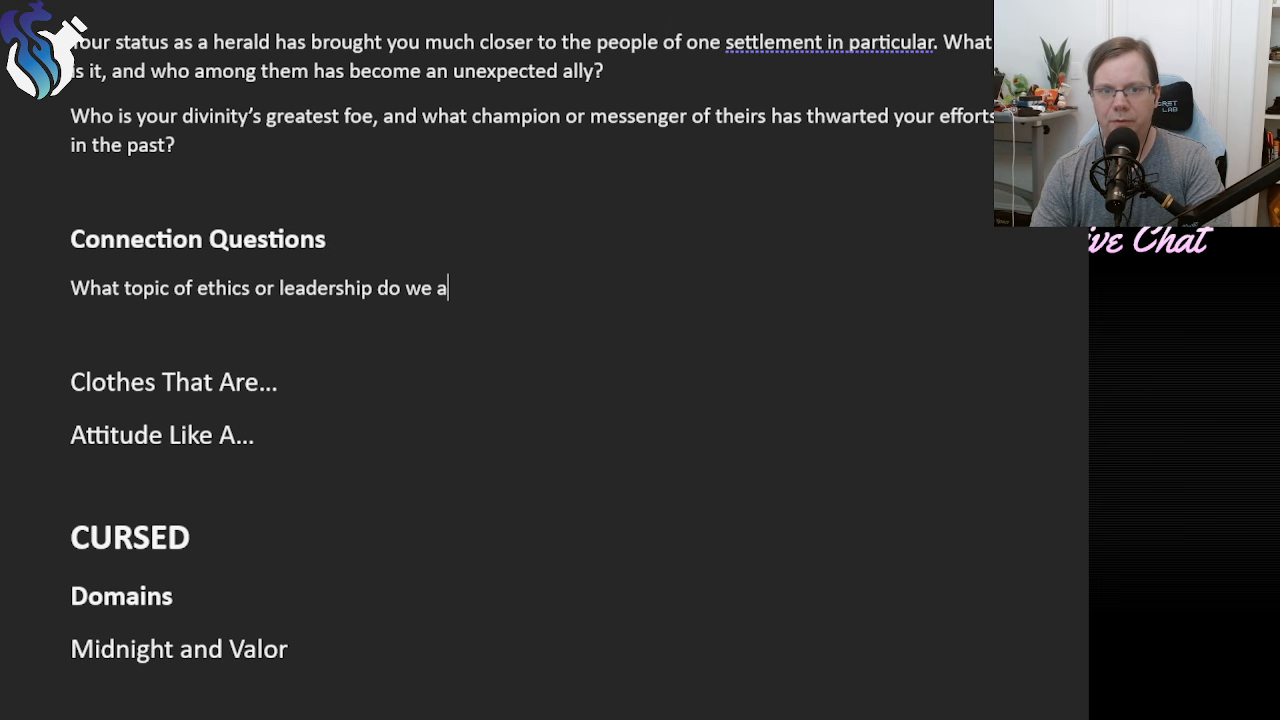
{"action": "type", "text": "lways find ourse"}
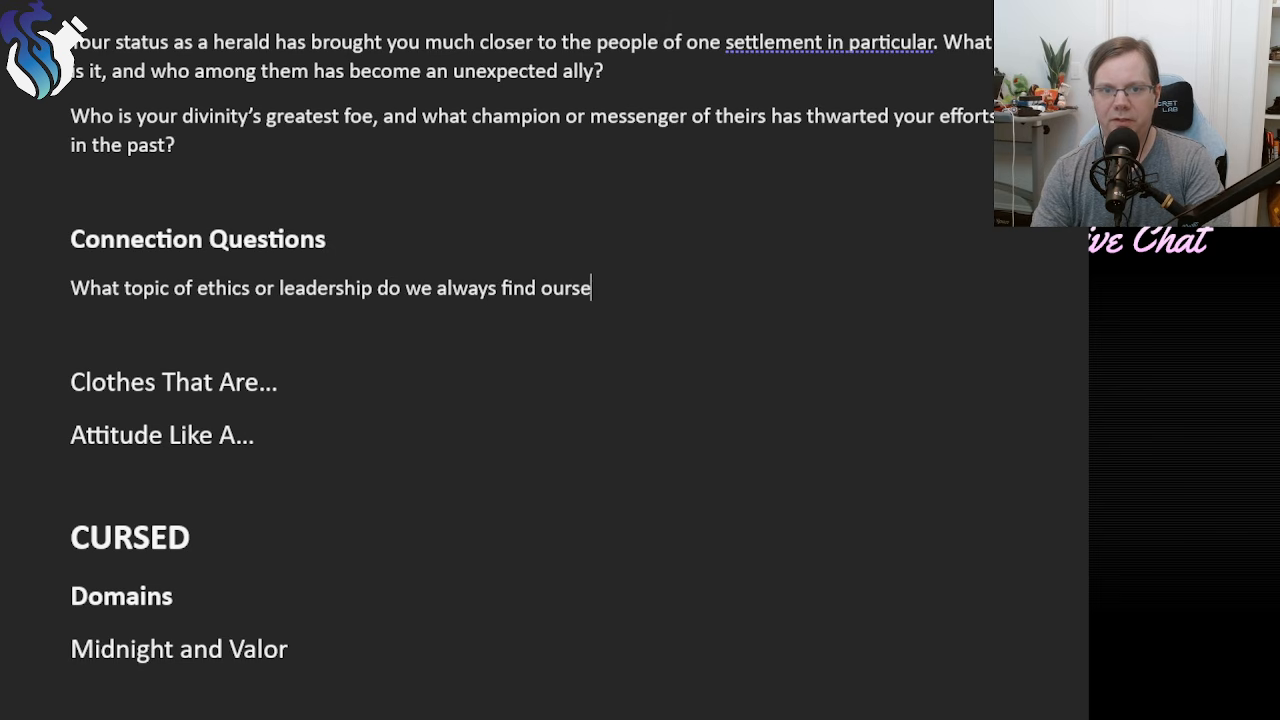
{"action": "type", "text": "lfves arguing "}
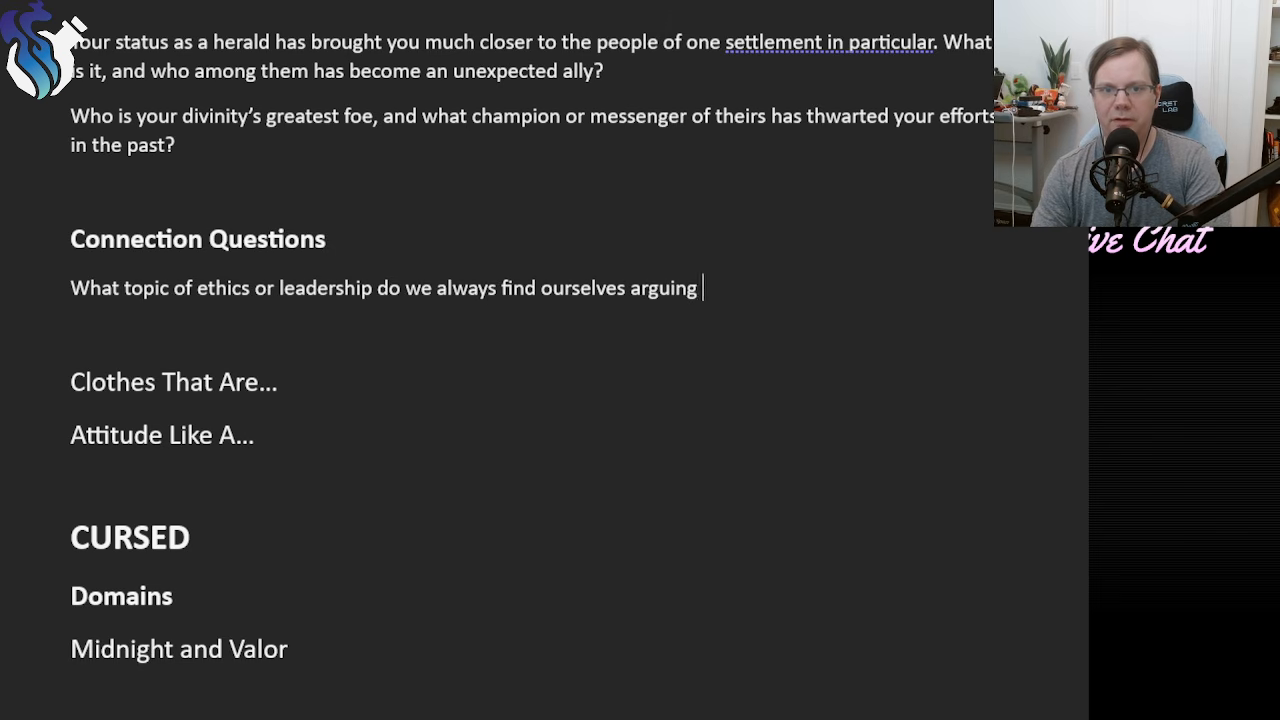
{"action": "type", "text": "about?"}
Check the wording of the first connection question and add a new line below it.
{"action": "left_click", "coordinate": [70, 292]}
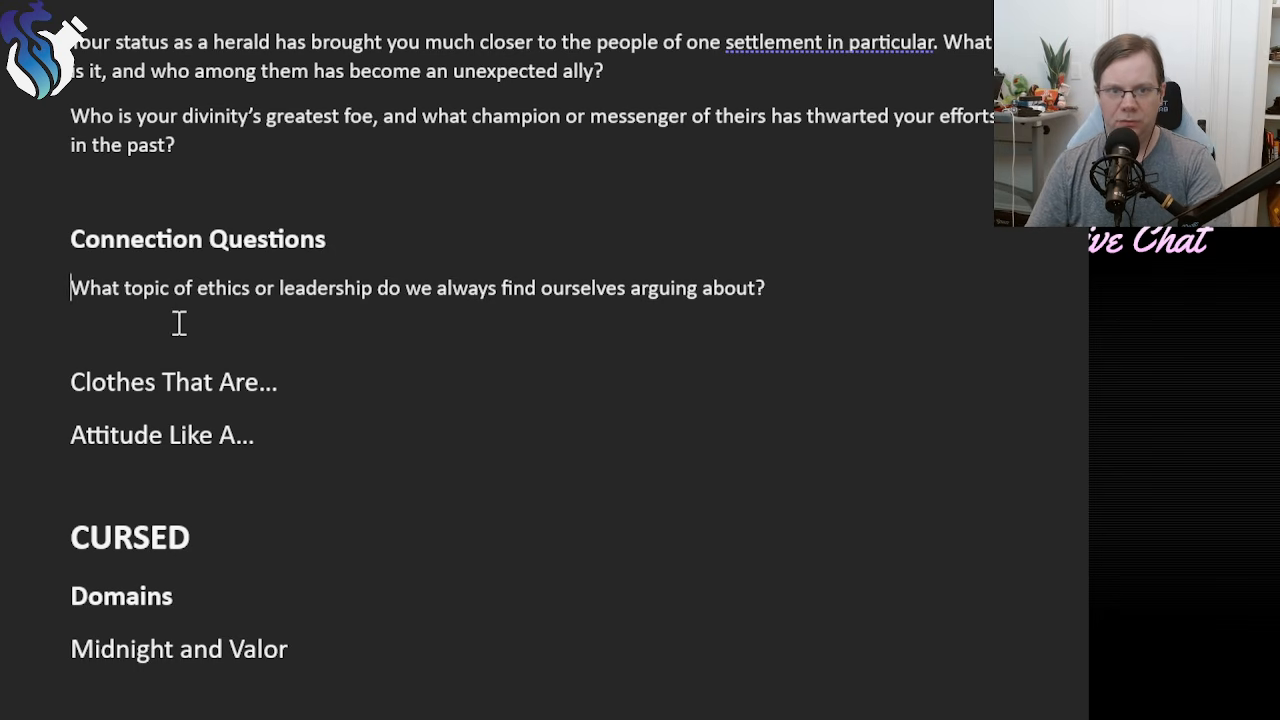
{"action": "double_click", "coordinate": [318, 288]}
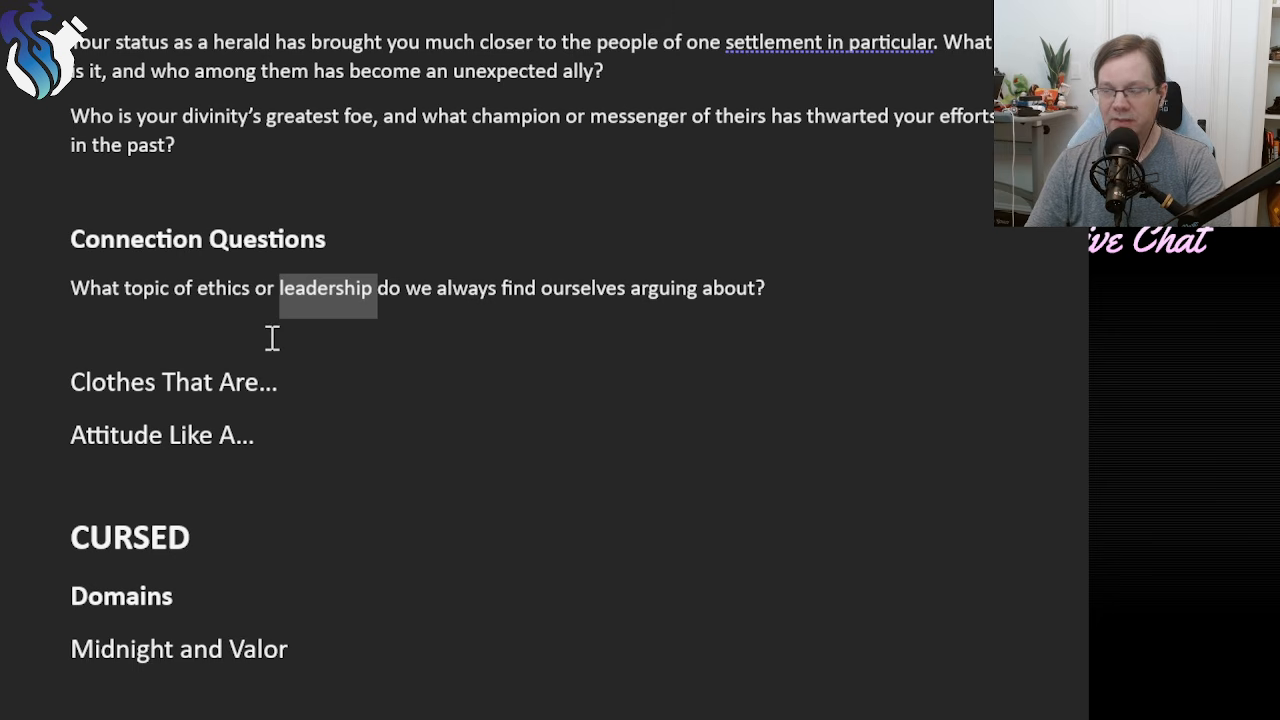
{"action": "left_click", "coordinate": [194, 331]}
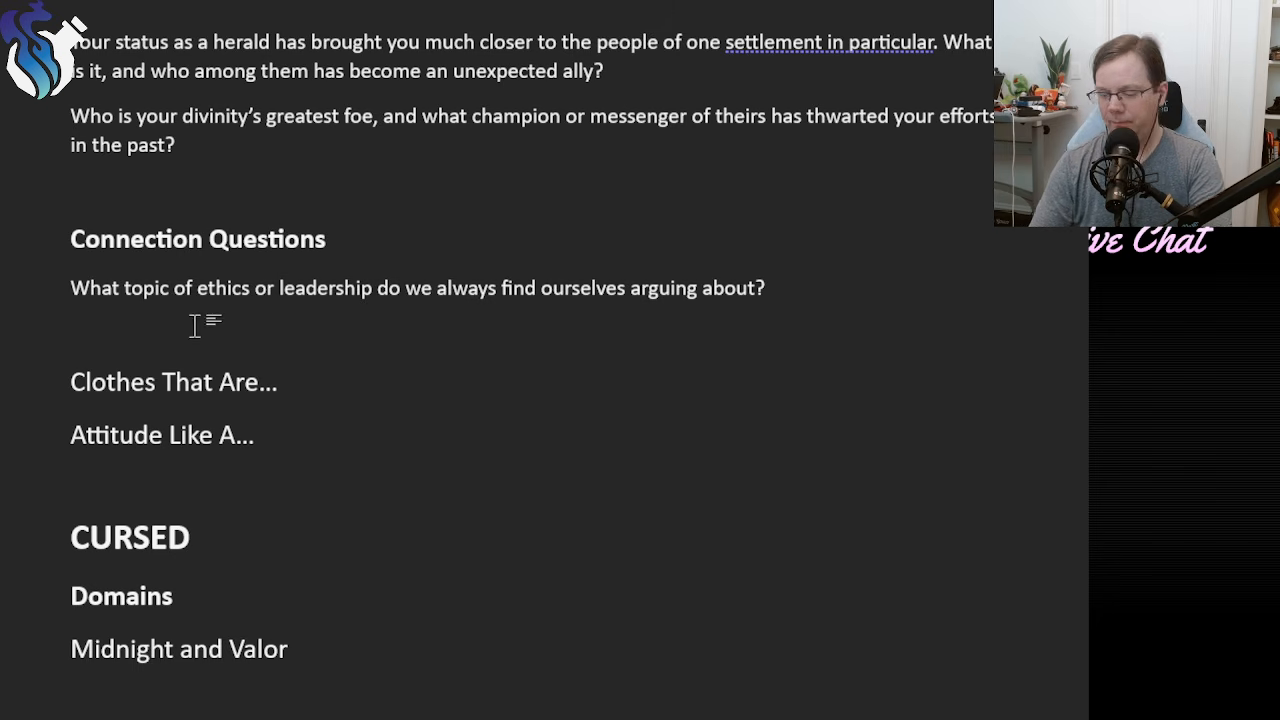
{"action": "key", "text": "Return"}
{"action": "type", "text": "Wh"}
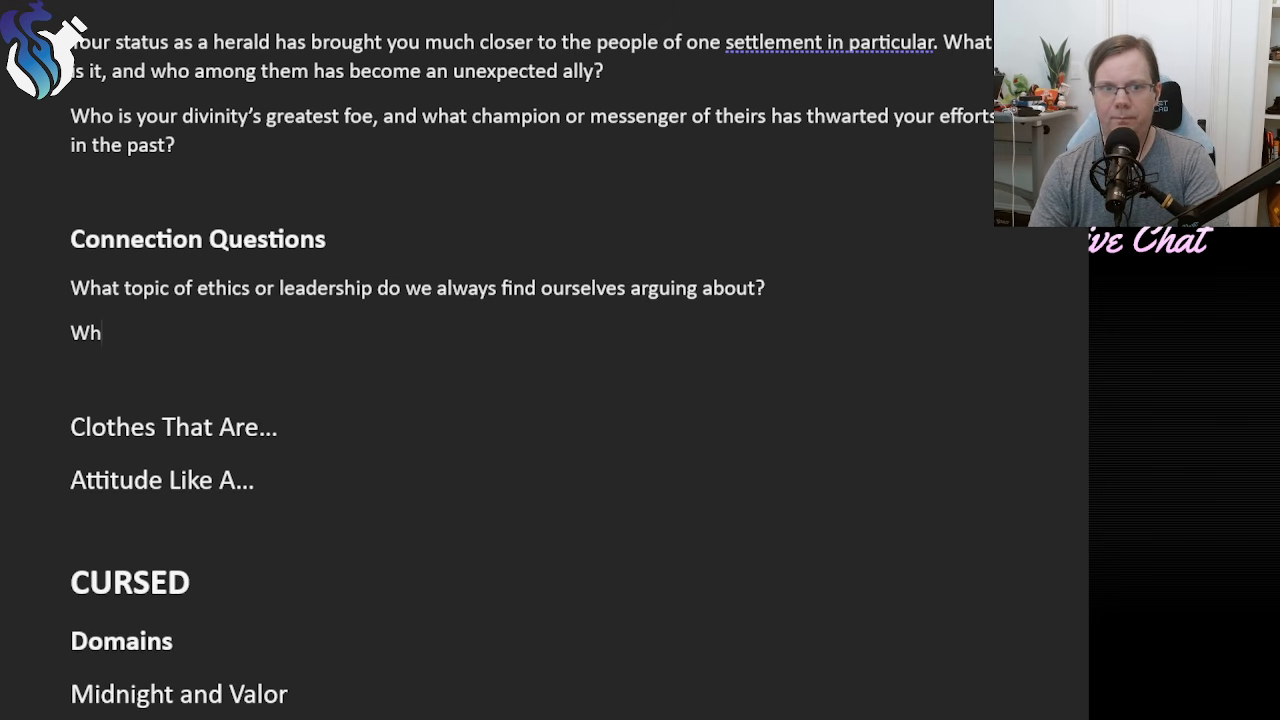
{"action": "type", "text": "ich"}
{"action": "key", "text": "BackSpace"}
{"action": "key", "text": "BackSpace"}
{"action": "key", "text": "BackSpace"}
{"action": "key", "text": "BackSpace"}
{"action": "key", "text": "BackSpace"}
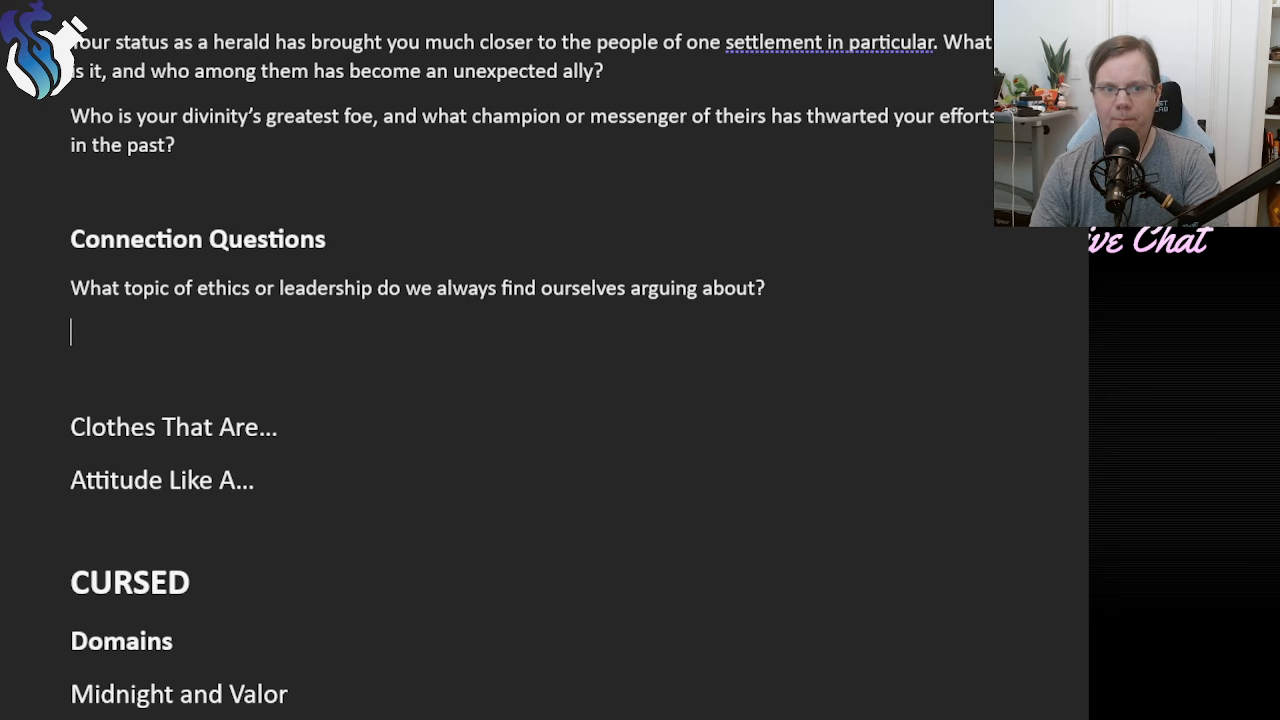
{"action": "type", "text": "Why do you"}
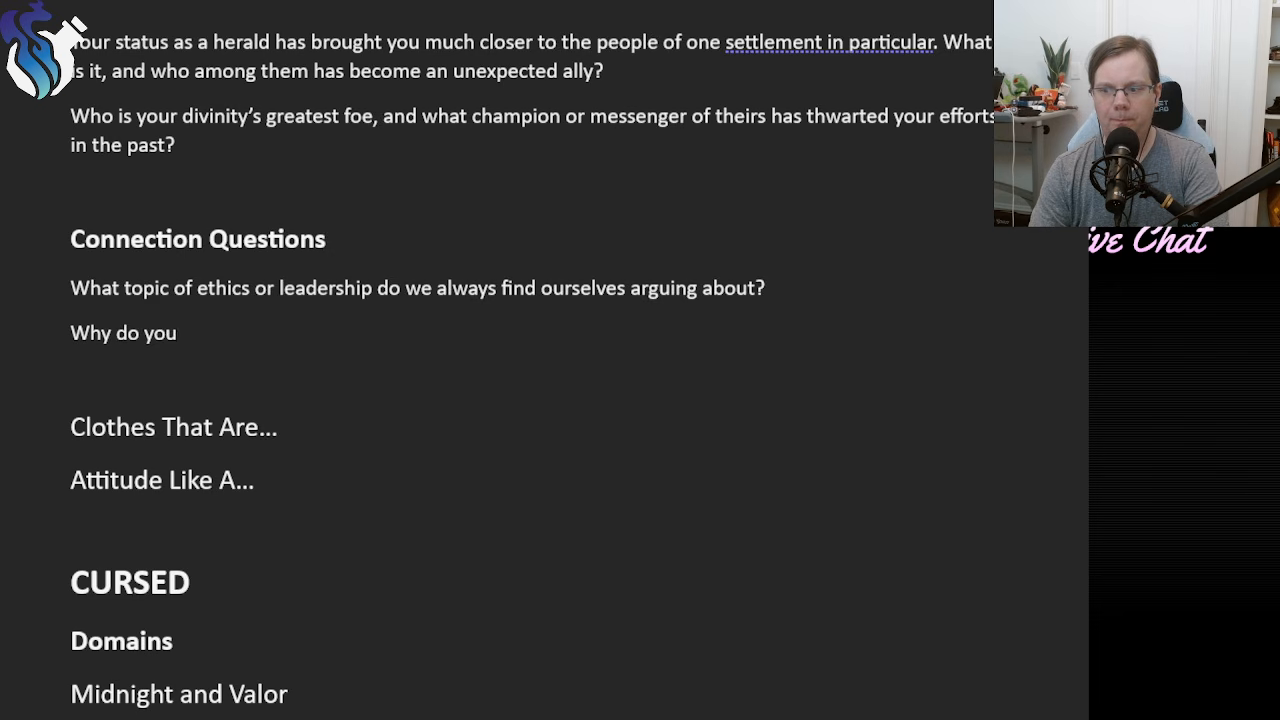
{"action": "key", "text": "BackSpace"}
{"action": "key", "text": "BackSpace"}
{"action": "key", "text": "BackSpace"}
{"action": "key", "text": "BackSpace"}
{"action": "key", "text": "BackSpace"}
{"action": "key", "text": "BackSpace"}
{"action": "key", "text": "BackSpace"}
{"action": "type", "text": "a"}
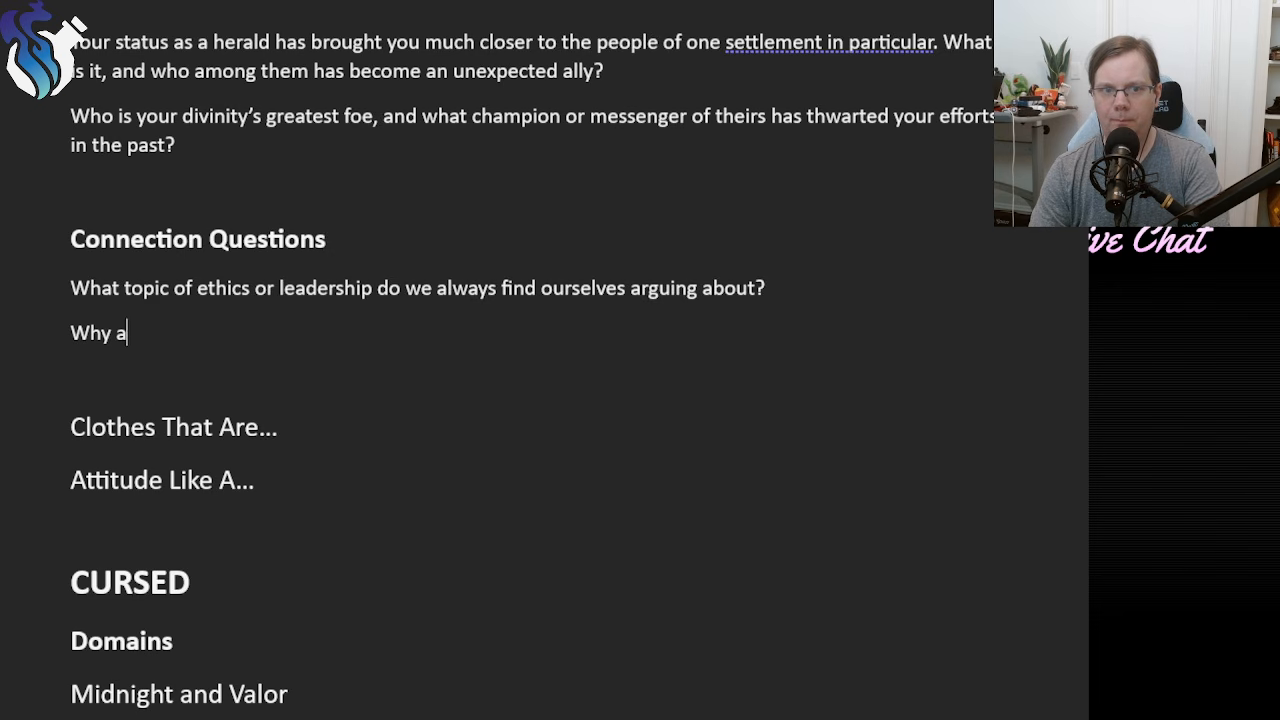
{"action": "type", "text": "re you the one most"}
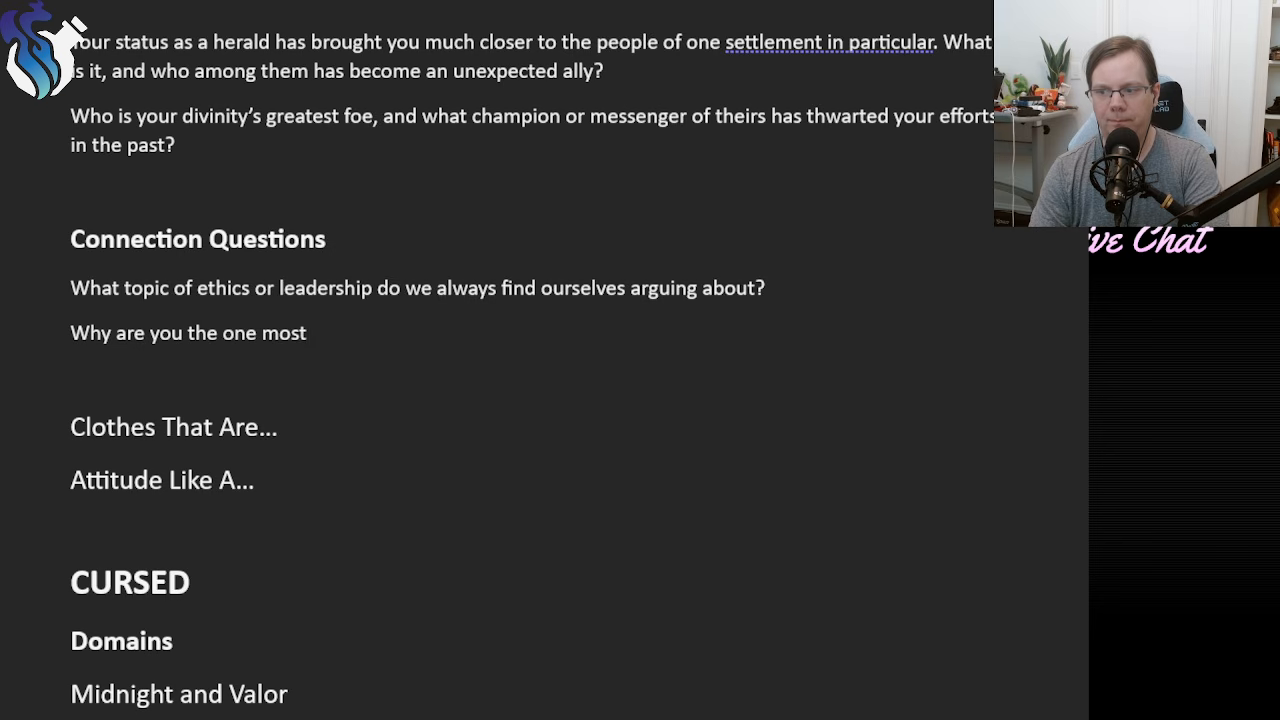
{"action": "type", "text": " ea"}
{"action": "key", "text": "BackSpace"}
{"action": "key", "text": "BackSpace"}
{"action": "key", "text": "BackSpace"}
{"action": "key", "text": "BackSpace"}
{"action": "key", "text": "BackSpace"}
{"action": "key", "text": "BackSpace"}
{"action": "key", "text": "BackSpace"}
{"action": "key", "text": "BackSpace"}
{"action": "key", "text": "BackSpace"}
{"action": "key", "text": "BackSpace"}
{"action": "key", "text": "BackSpace"}
{"action": "key", "text": "BackSpace"}
{"action": "key", "text": "BackSpace"}
{"action": "key", "text": "BackSpace"}
{"action": "key", "text": "BackSpace"}
{"action": "key", "text": "BackSpace"}
{"action": "key", "text": "BackSpace"}
{"action": "key", "text": "BackSpace"}
{"action": "key", "text": "BackSpace"}
{"action": "key", "text": "BackSpace"}
{"action": "key", "text": "BackSpace"}
{"action": "key", "text": "BackSpace"}
{"action": "key", "text": "BackSpace"}
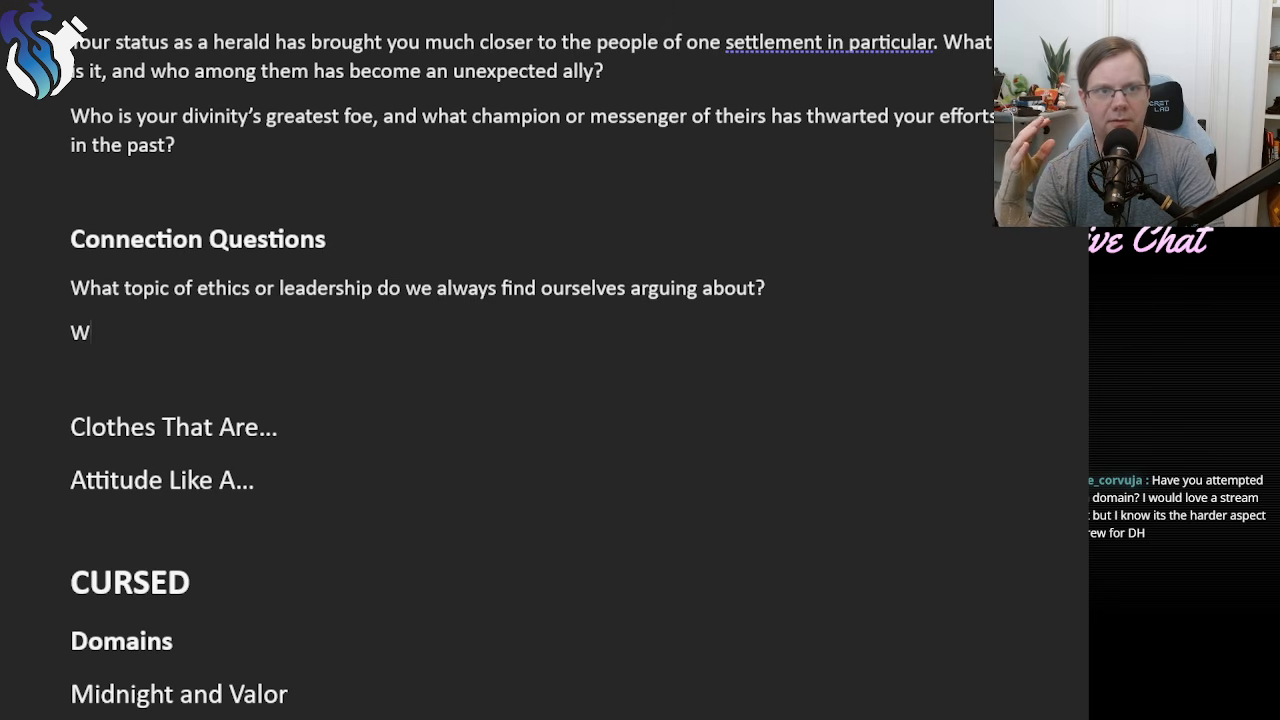
{"action": "key", "text": "BackSpace"}
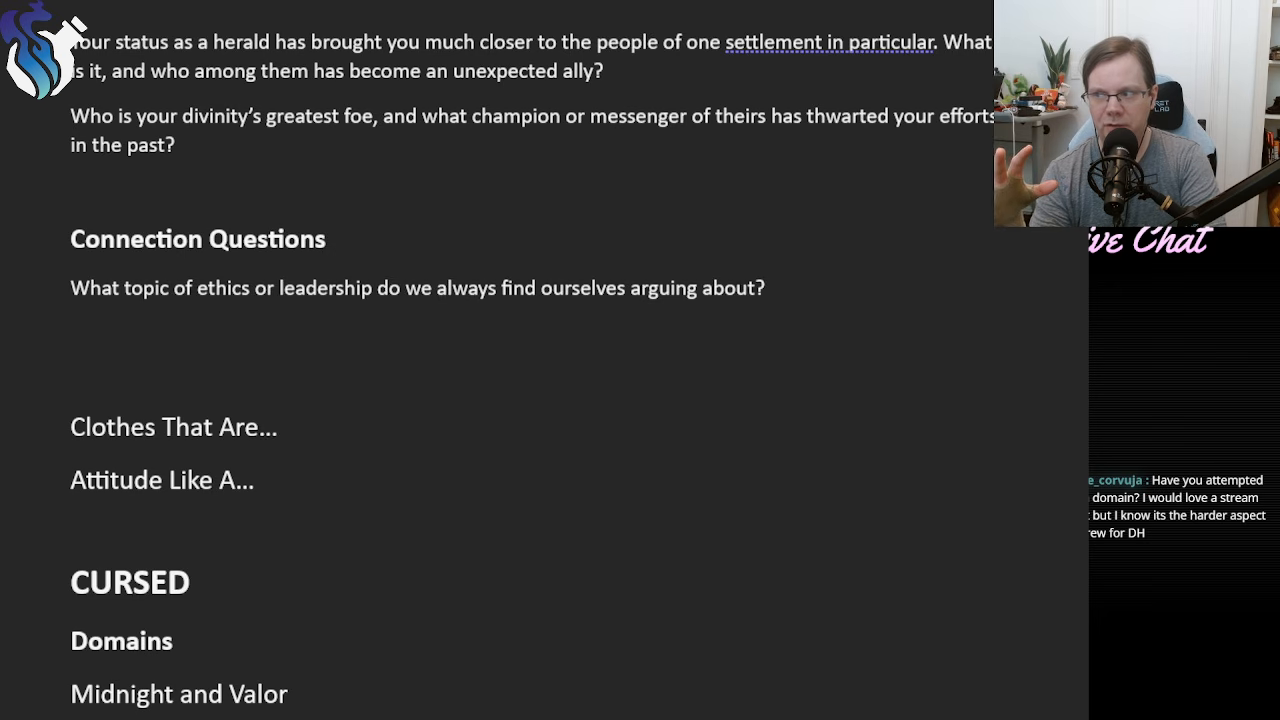
Begin the second connection question with "Why do I always look to you when".
{"action": "type", "text": "Why "}
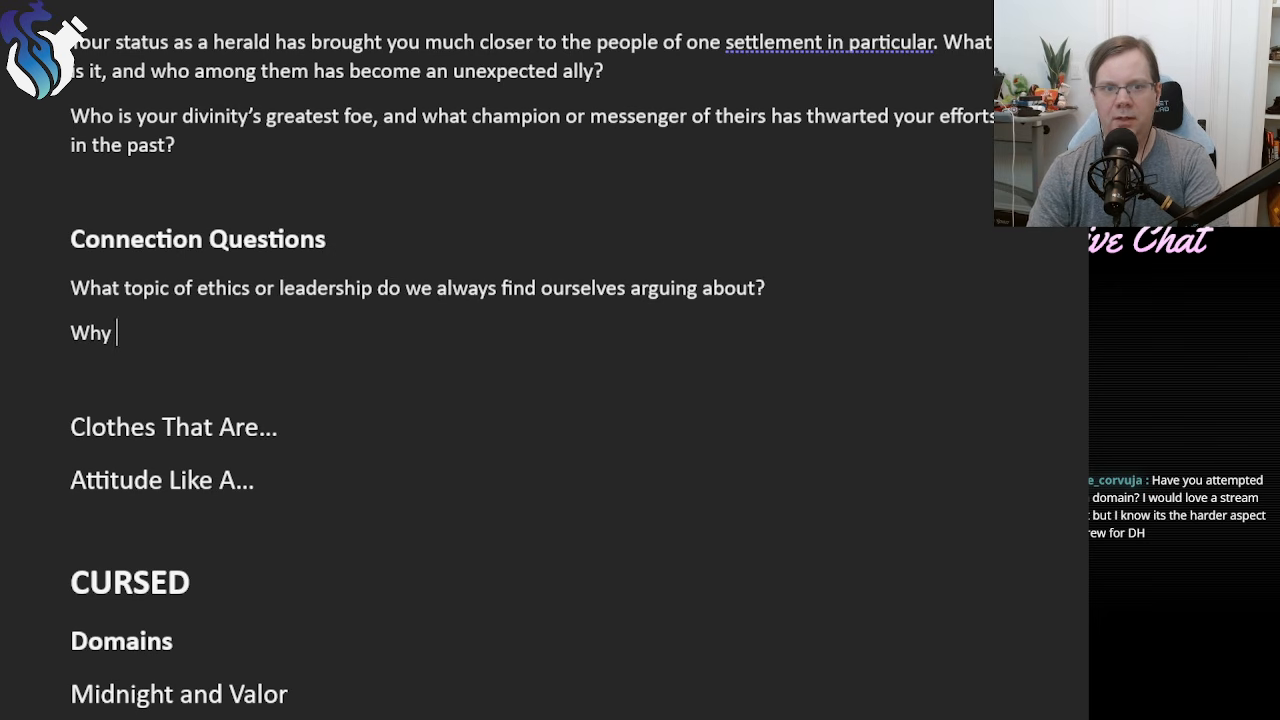
{"action": "type", "text": "do I always "}
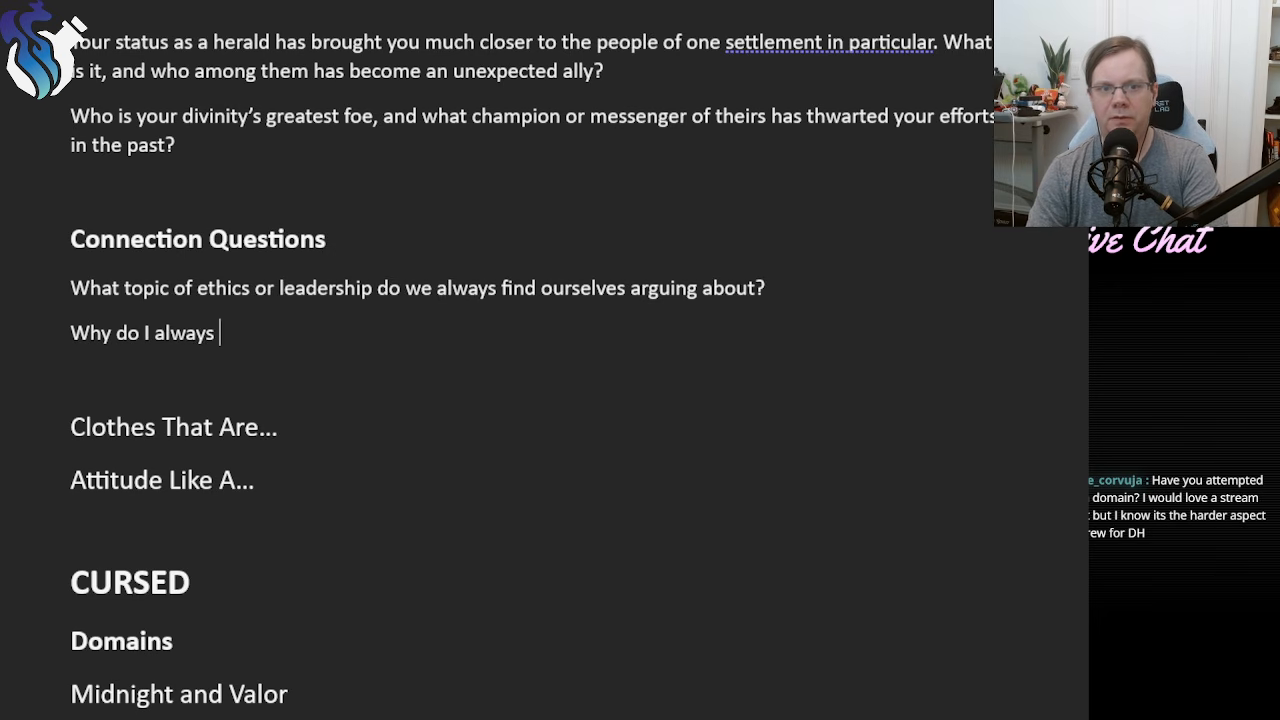
{"action": "type", "text": "look to you when mak"}
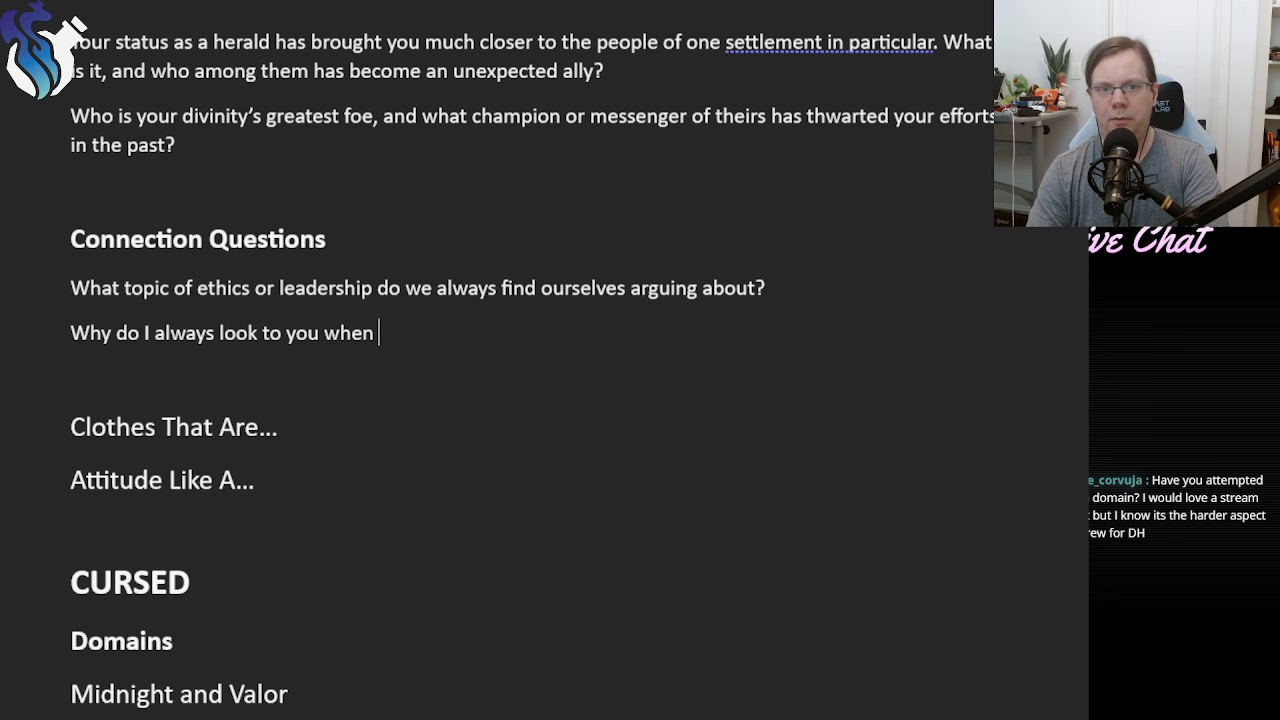
{"action": "key", "text": "BackSpace"}
{"action": "key", "text": "BackSpace"}
{"action": "key", "text": "BackSpace"}
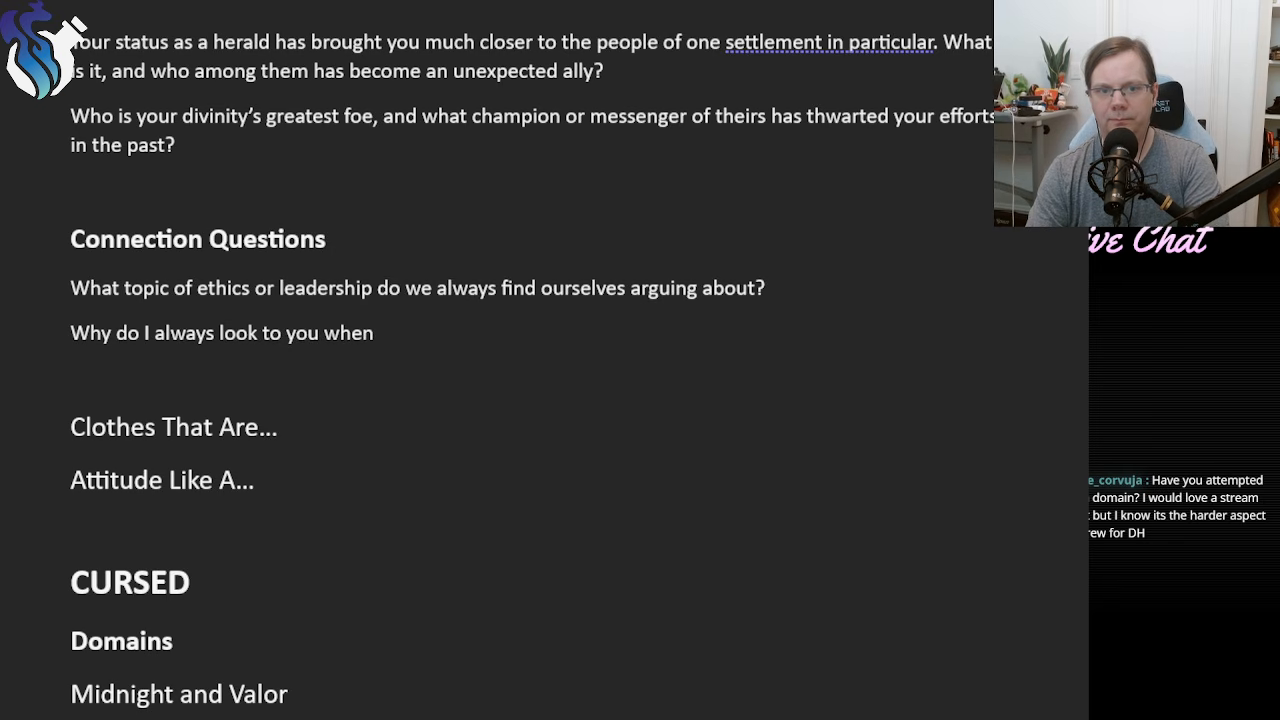
{"action": "type", "text": "making my "}
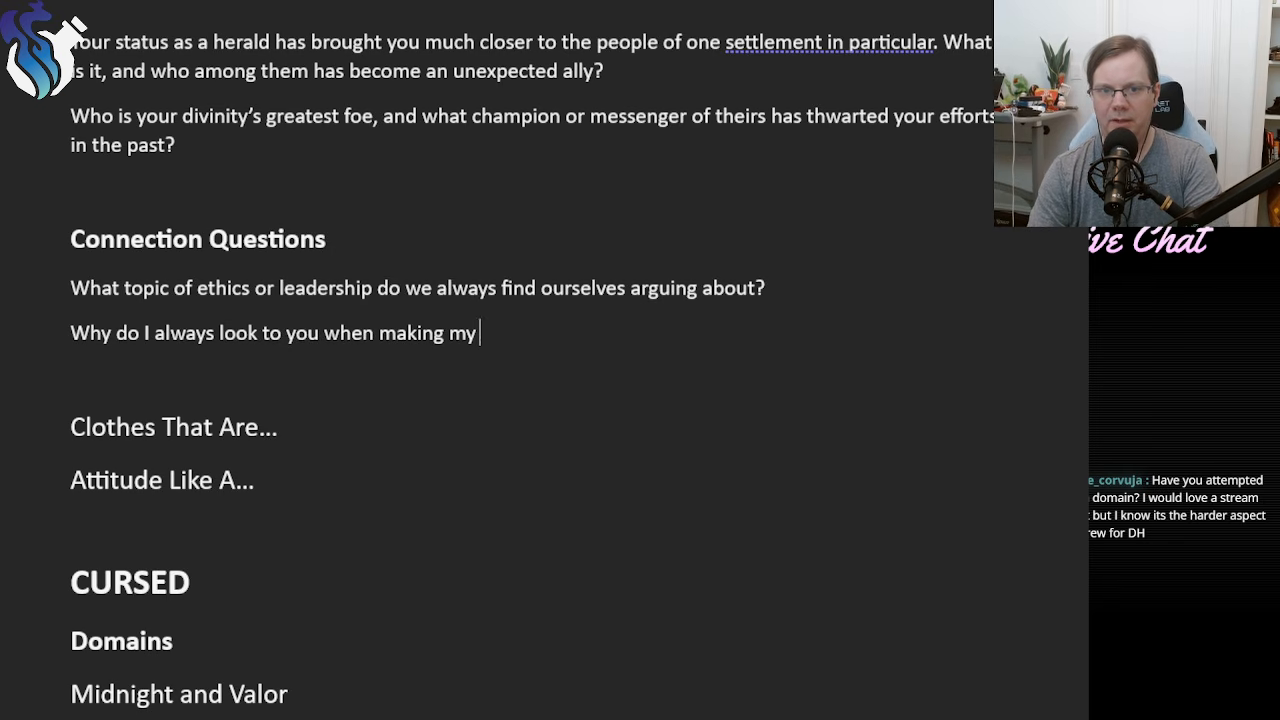
{"action": "type", "text": "pronounc"}
{"action": "key", "text": "BackSpace"}
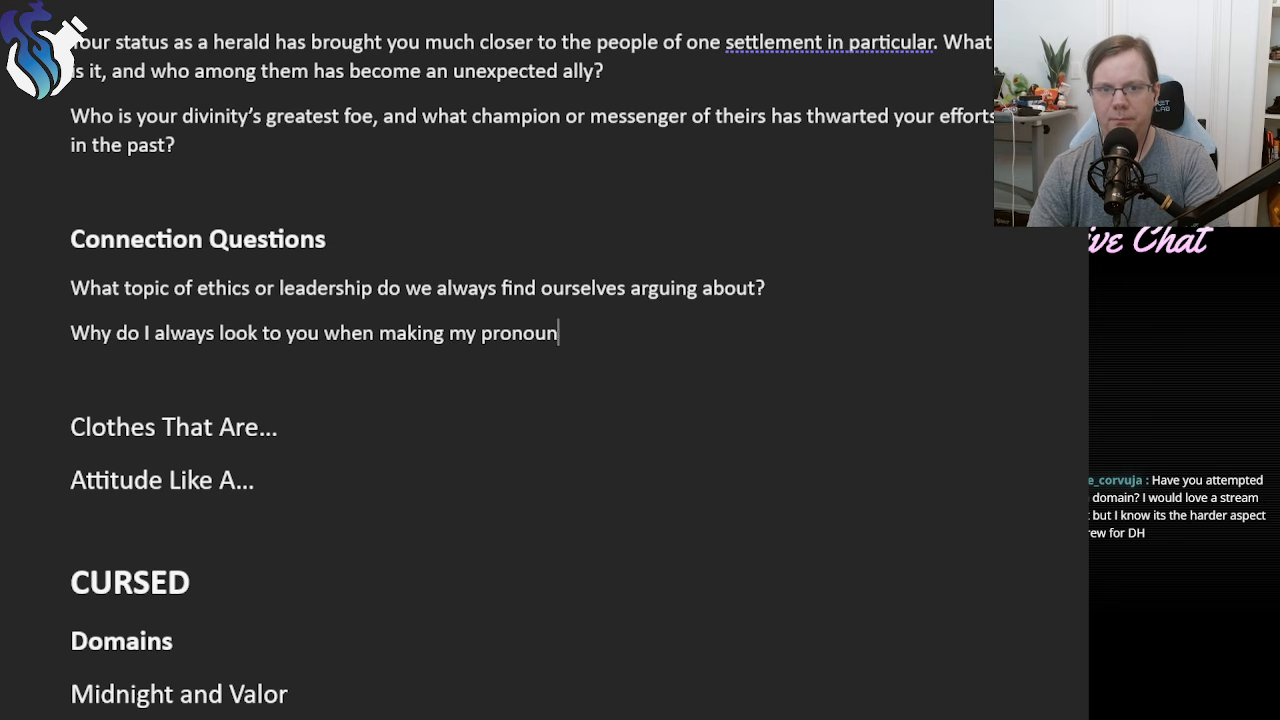
{"action": "key", "text": "BackSpace"}
{"action": "key", "text": "BackSpace"}
{"action": "key", "text": "BackSpace"}
{"action": "key", "text": "BackSpace"}
{"action": "key", "text": "BackSpace"}
{"action": "key", "text": "BackSpace"}
{"action": "key", "text": "BackSpace"}
{"action": "key", "text": "BackSpace"}
{"action": "key", "text": "BackSpace"}
{"action": "key", "text": "BackSpace"}
{"action": "key", "text": "BackSpace"}
{"action": "key", "text": "BackSpace"}
{"action": "key", "text": "BackSpace"}
{"action": "key", "text": "BackSpace"}
{"action": "key", "text": "BackSpace"}
{"action": "key", "text": "BackSpace"}
{"action": "key", "text": "BackSpace"}
Complete the second connection question as "Why do I always look to you when delivering divine edicts?" and add a new line below it.
{"action": "type", "text": "deli"}
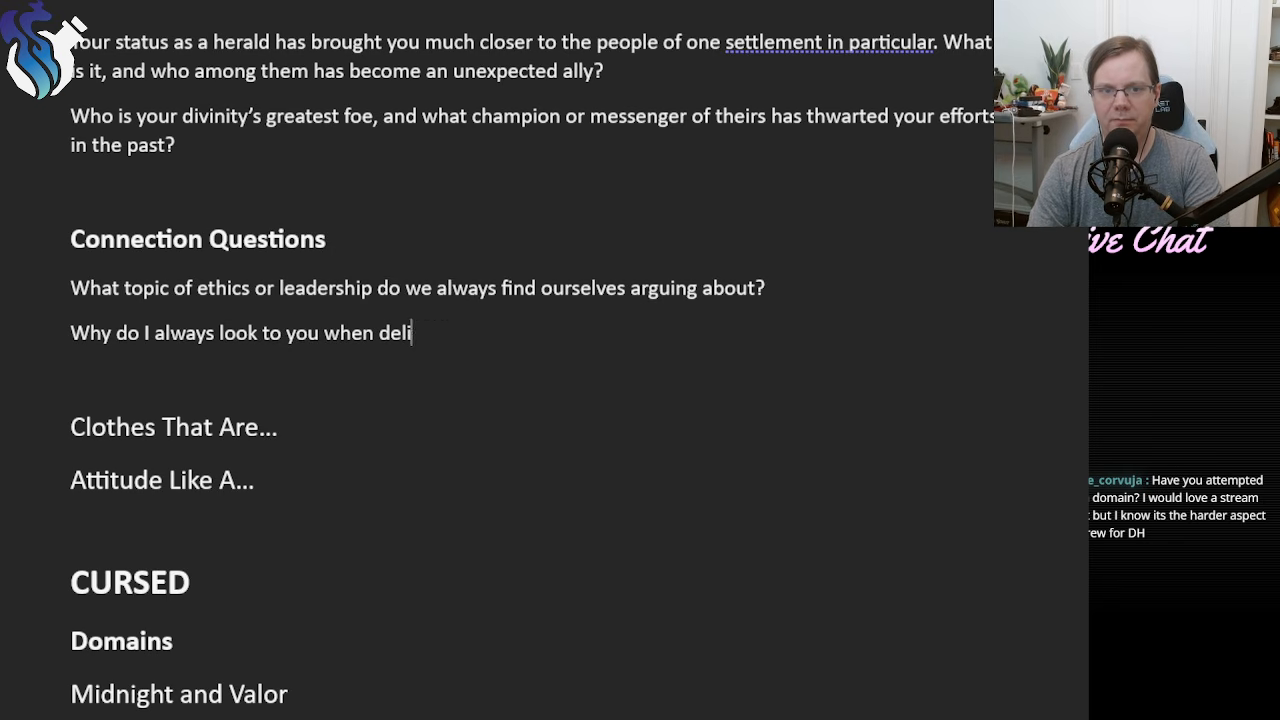
{"action": "type", "text": "vering m"}
{"action": "key", "text": "BackSpace"}
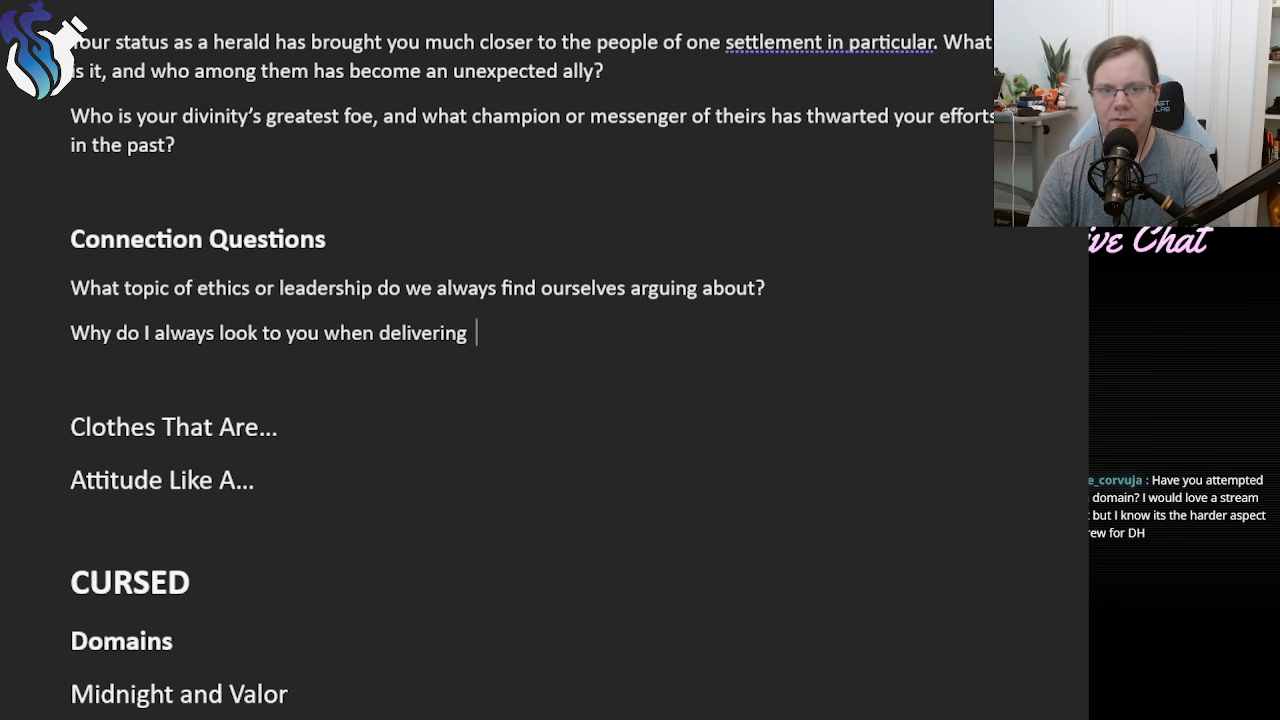
{"action": "type", "text": "divine edit"}
{"action": "key", "text": "BackSpace"}
{"action": "type", "text": "c"}
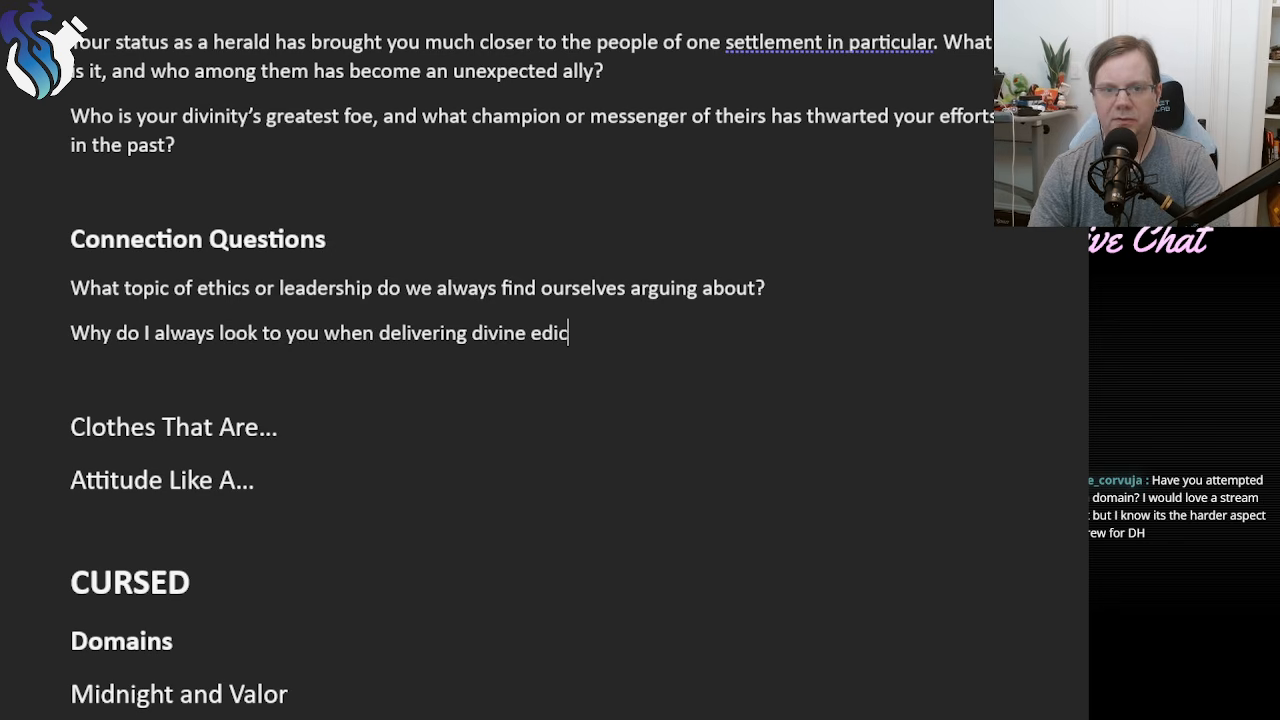
{"action": "type", "text": "ts?"}
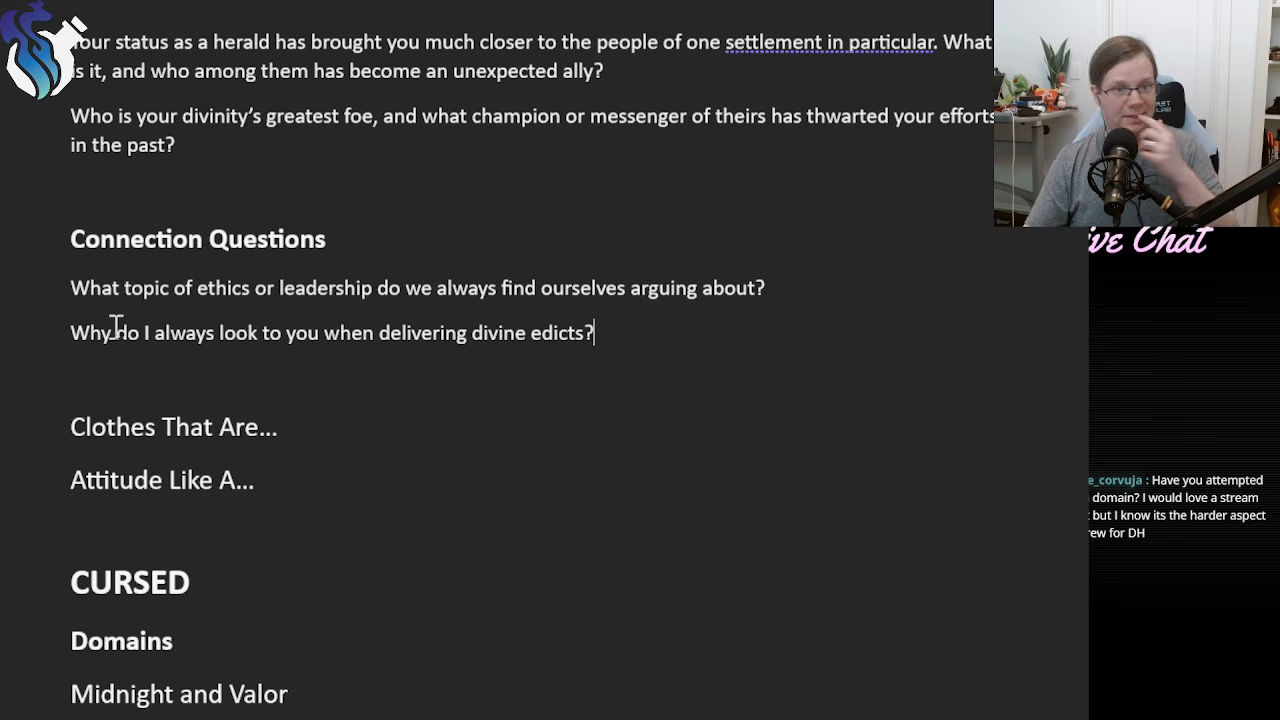
{"action": "left_click_drag", "start_coordinate": [645, 335], "coordinate": [57, 357]}
{"action": "left_click", "coordinate": [623, 342]}
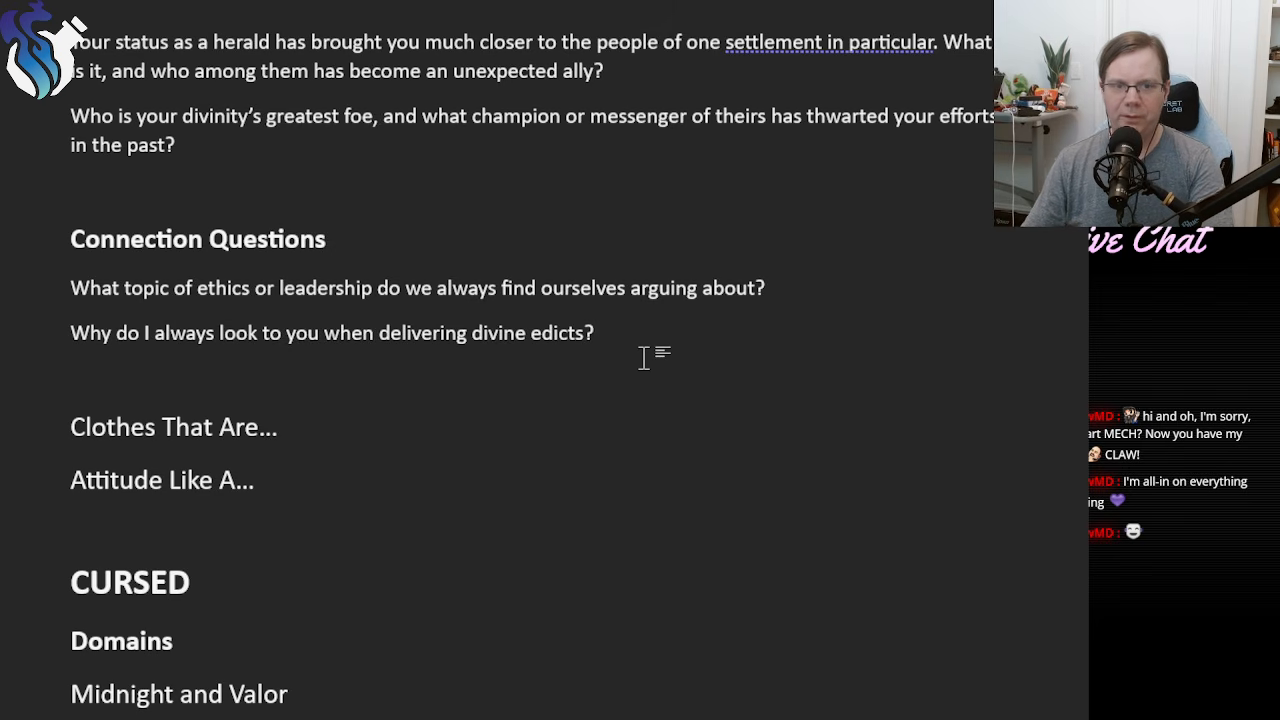
{"action": "key", "text": "Return"}
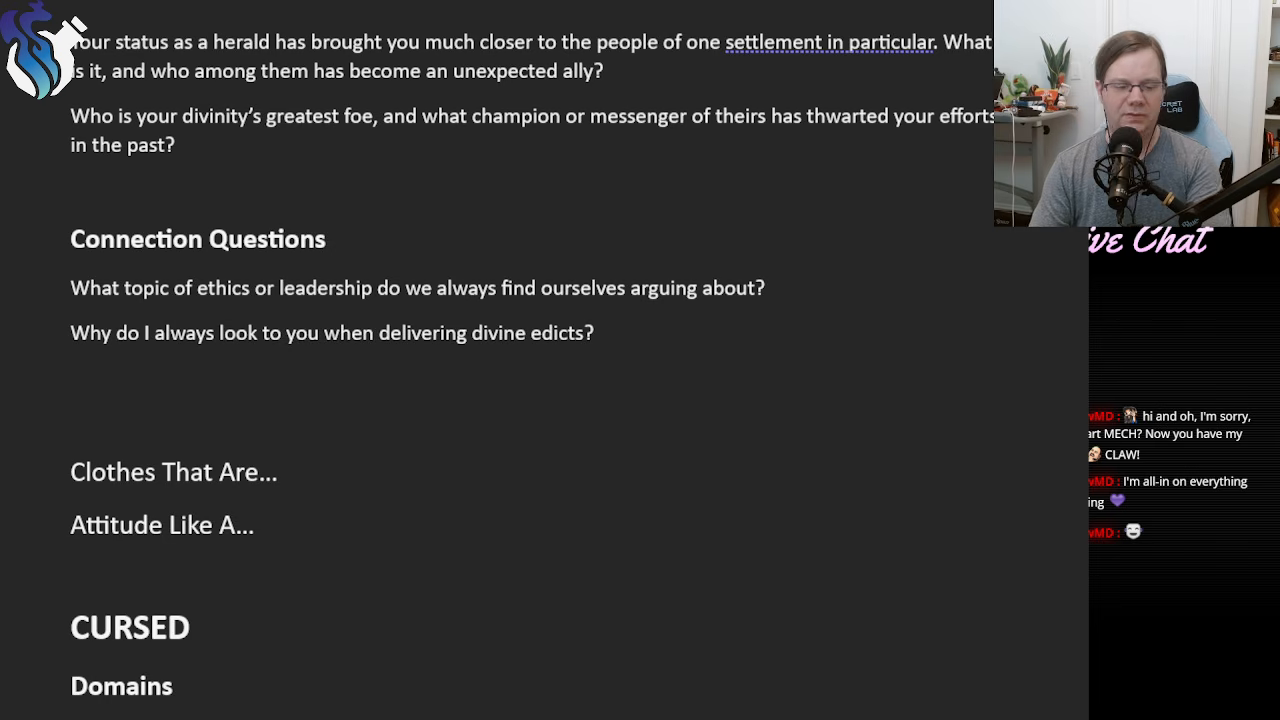
{"action": "type", "text": "Wh"}
{"action": "key", "text": "BackSpace"}
{"action": "key", "text": "BackSpace"}
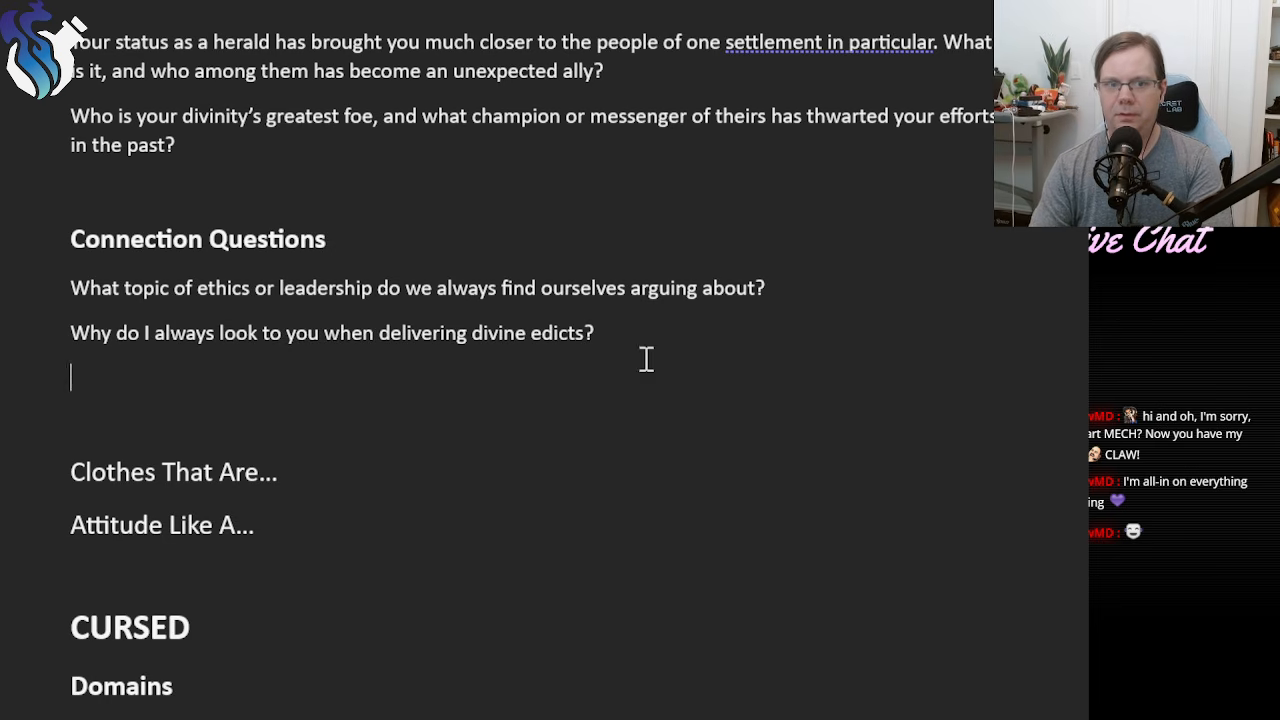
{"action": "type", "text": "You"}
{"action": "key", "text": "BackSpace"}
{"action": "key", "text": "BackSpace"}
{"action": "key", "text": "BackSpace"}
Begin the third connection question with "What leader from your community".
{"action": "type", "text": "Wh"}
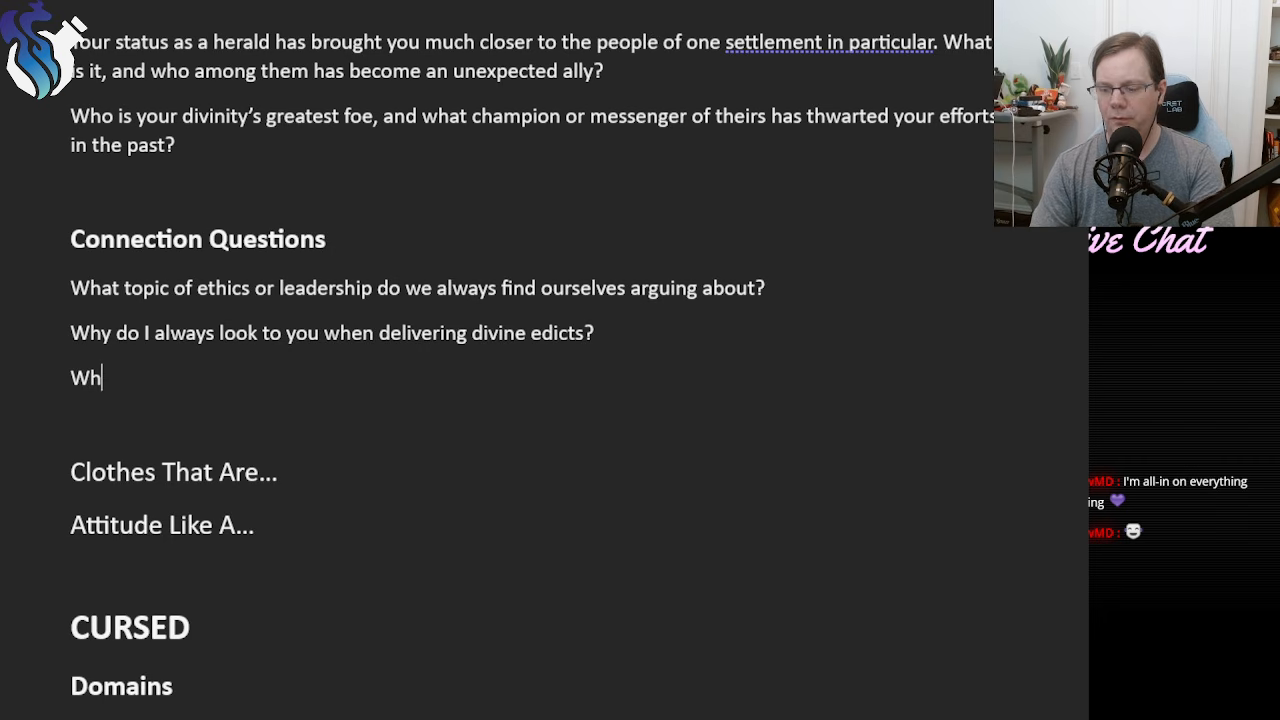
{"action": "type", "text": "o"}
{"action": "key", "text": "BackSpace"}
{"action": "type", "text": "at"}
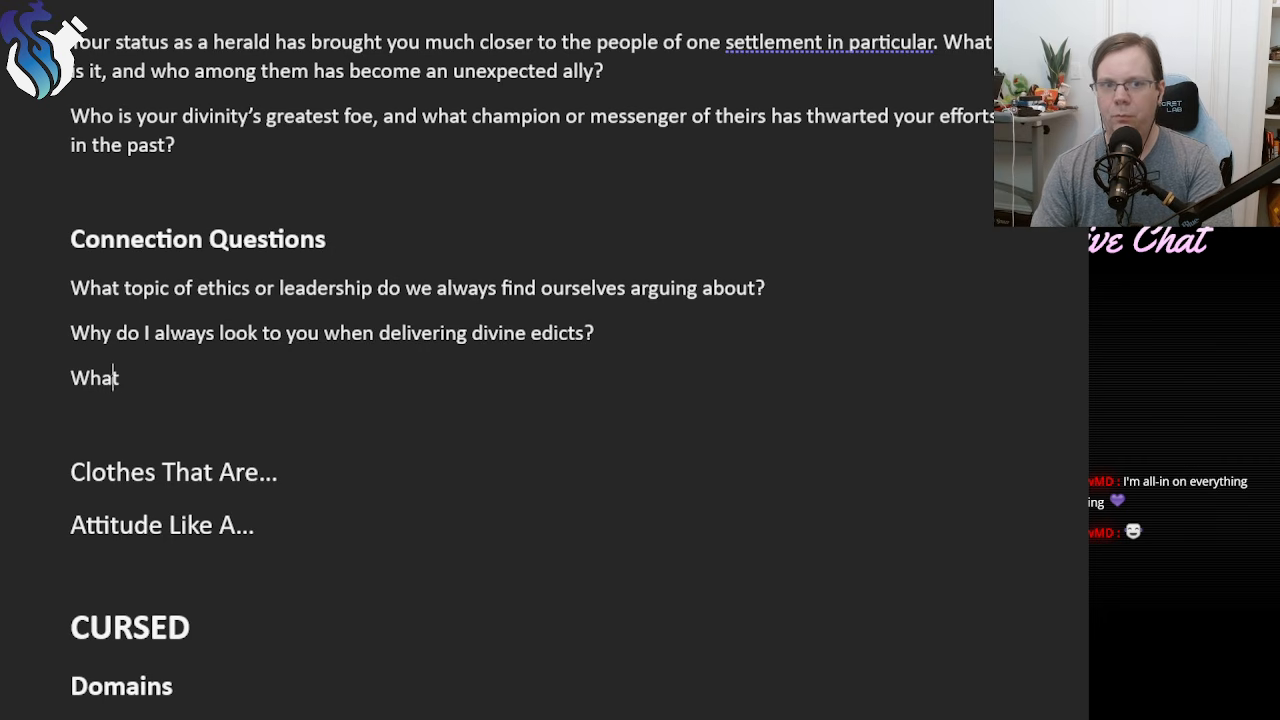
{"action": "type", "text": " le"}
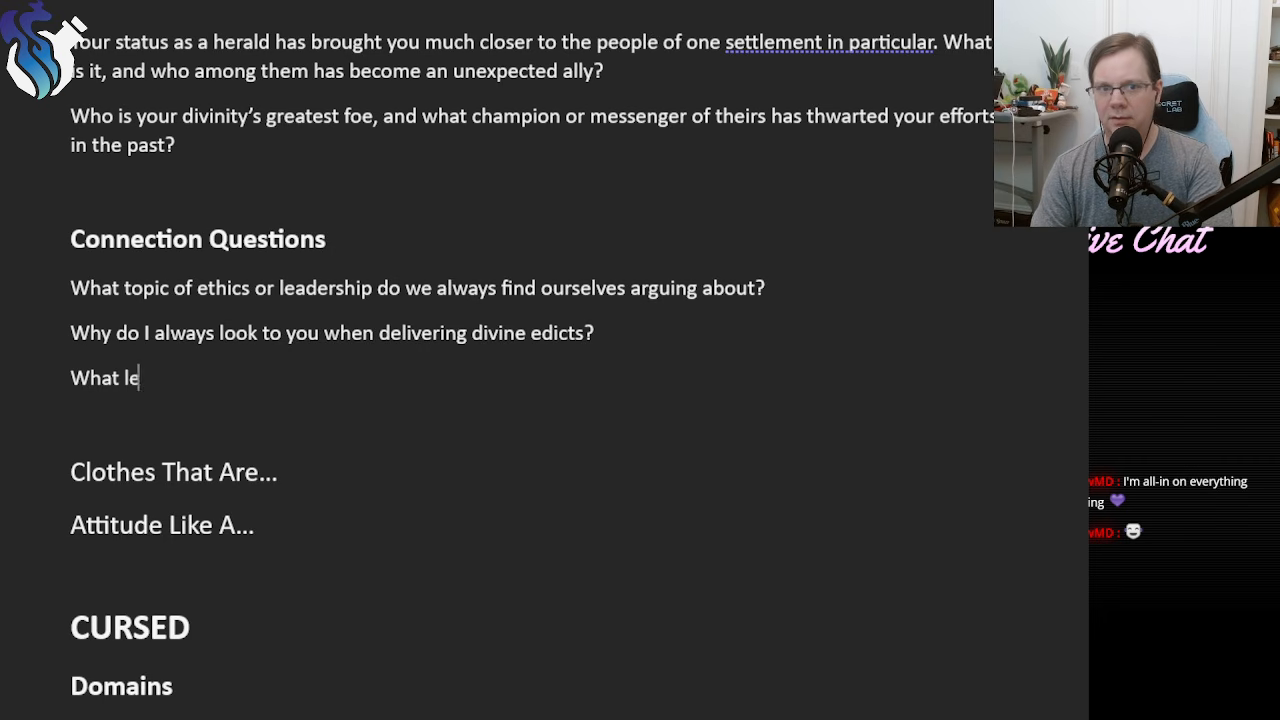
{"action": "type", "text": "ader fro"}
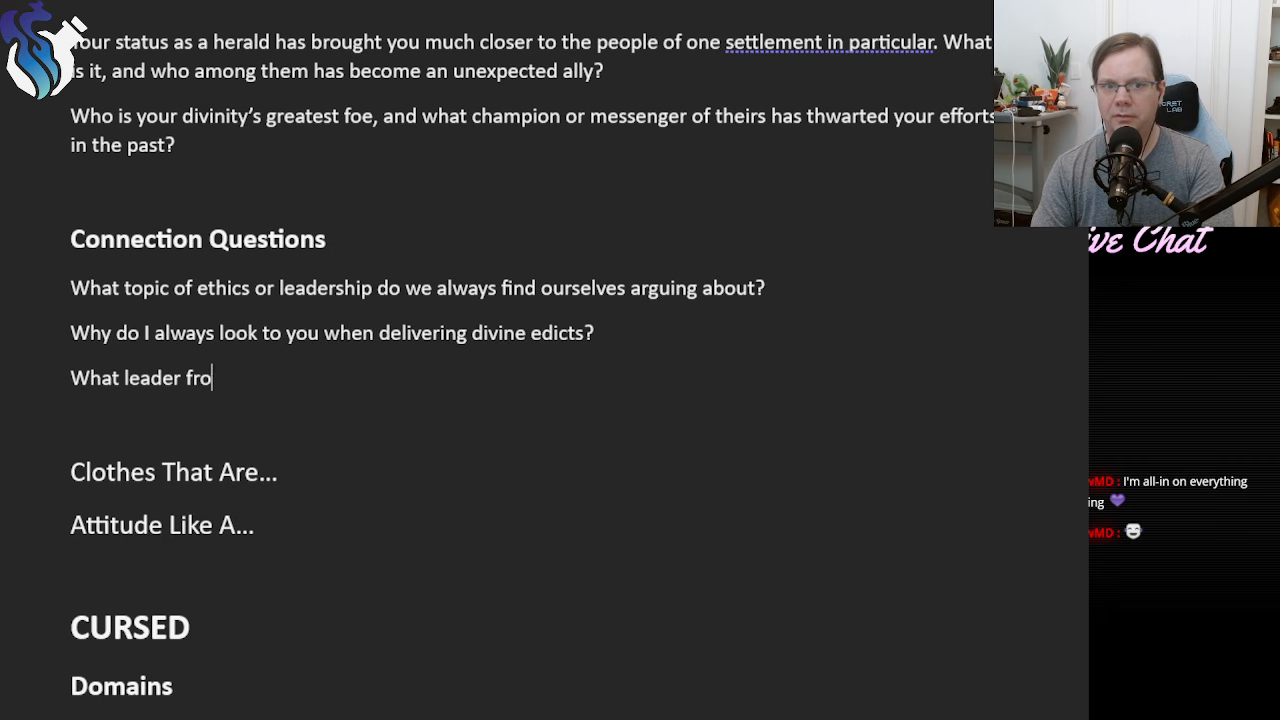
{"action": "type", "text": "m your community"}
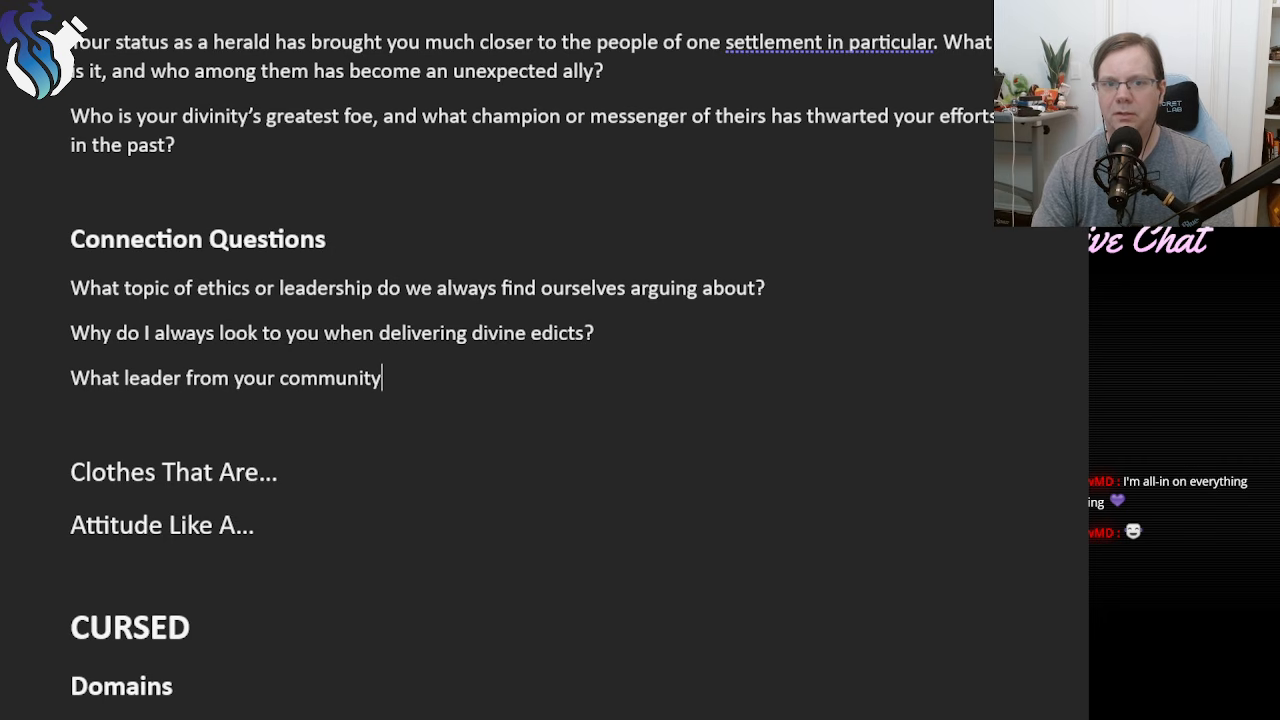
{"action": "type", "text": " do I remind  you"}
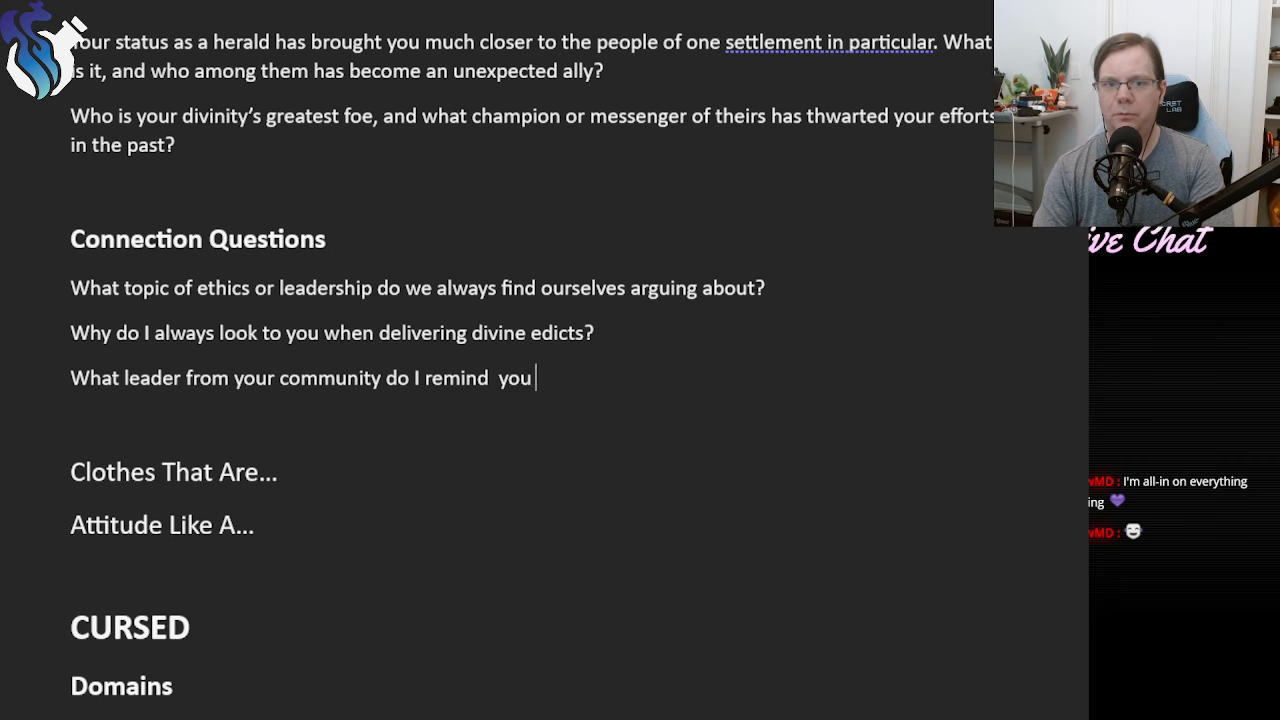
Finish the third connection question with "do I remind you of and why?" and review all three questions.
{"action": "key", "text": "BackSpace"}
{"action": "key", "text": "BackSpace"}
{"action": "key", "text": "BackSpace"}
{"action": "key", "text": "BackSpace"}
{"action": "key", "text": "BackSpace"}
{"action": "type", "text": "you of and"}
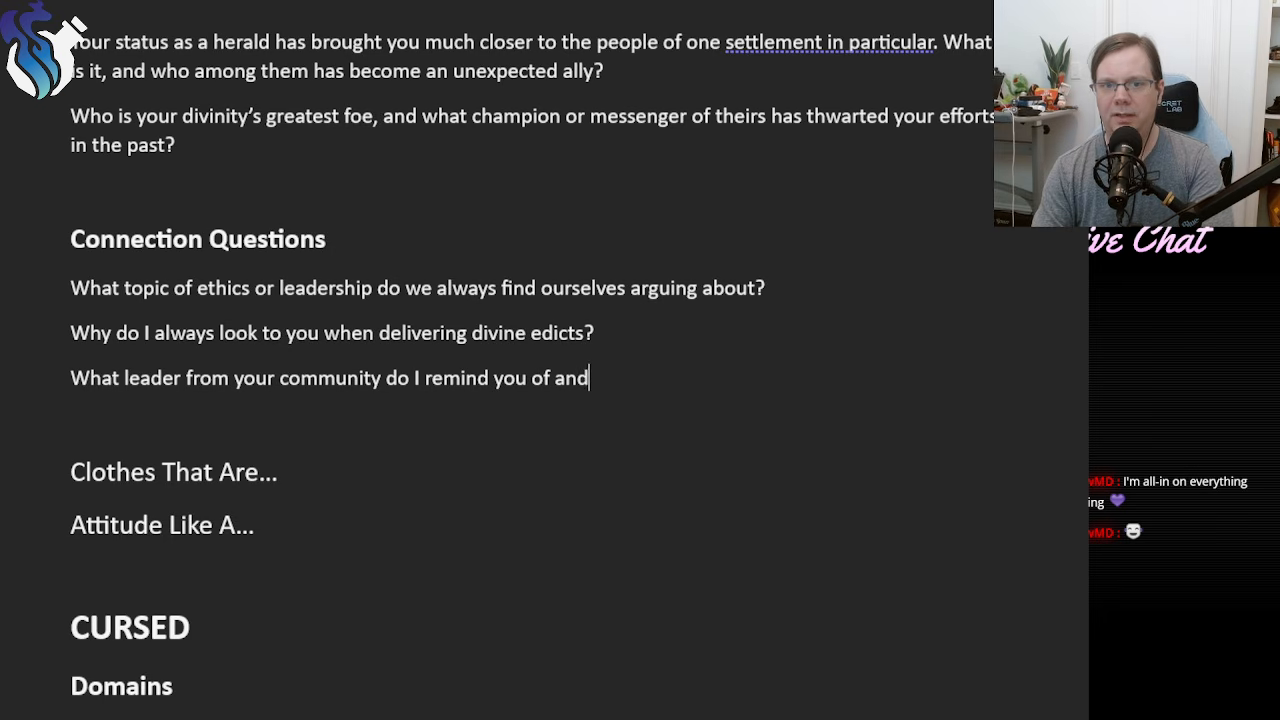
{"action": "type", "text": " why?"}
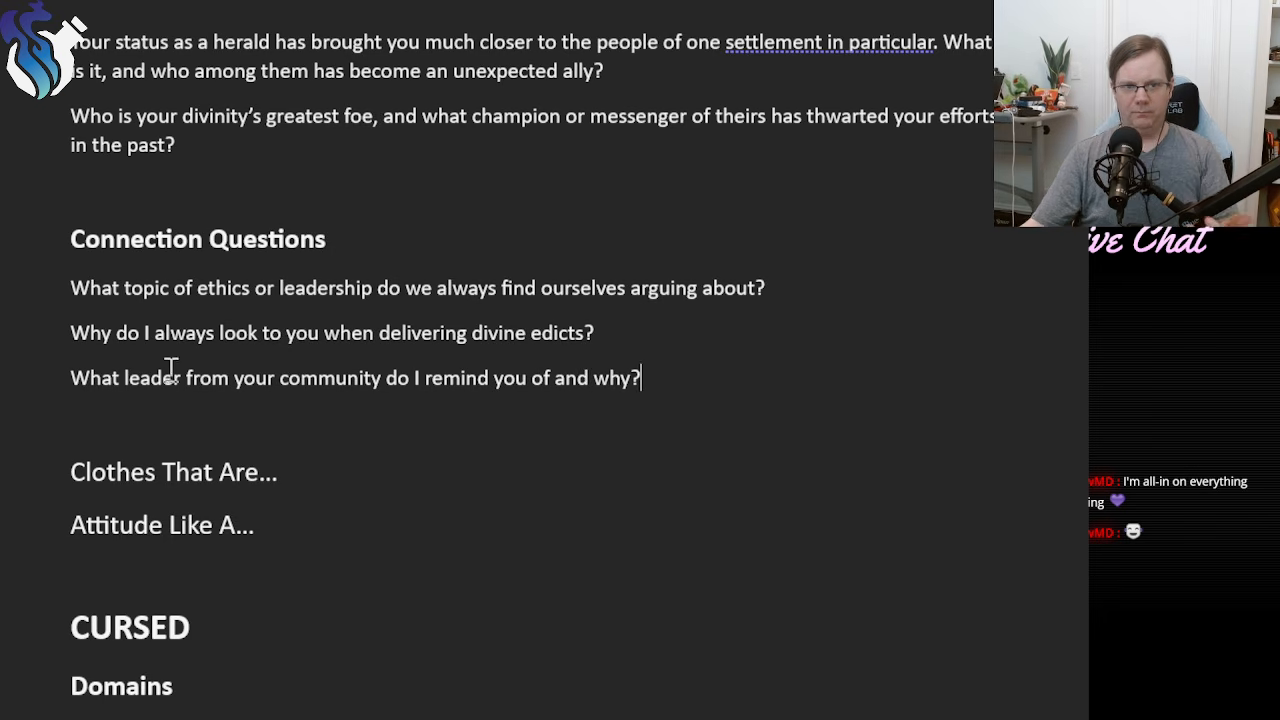
{"action": "left_click_drag", "start_coordinate": [716, 377], "coordinate": [70, 292]}
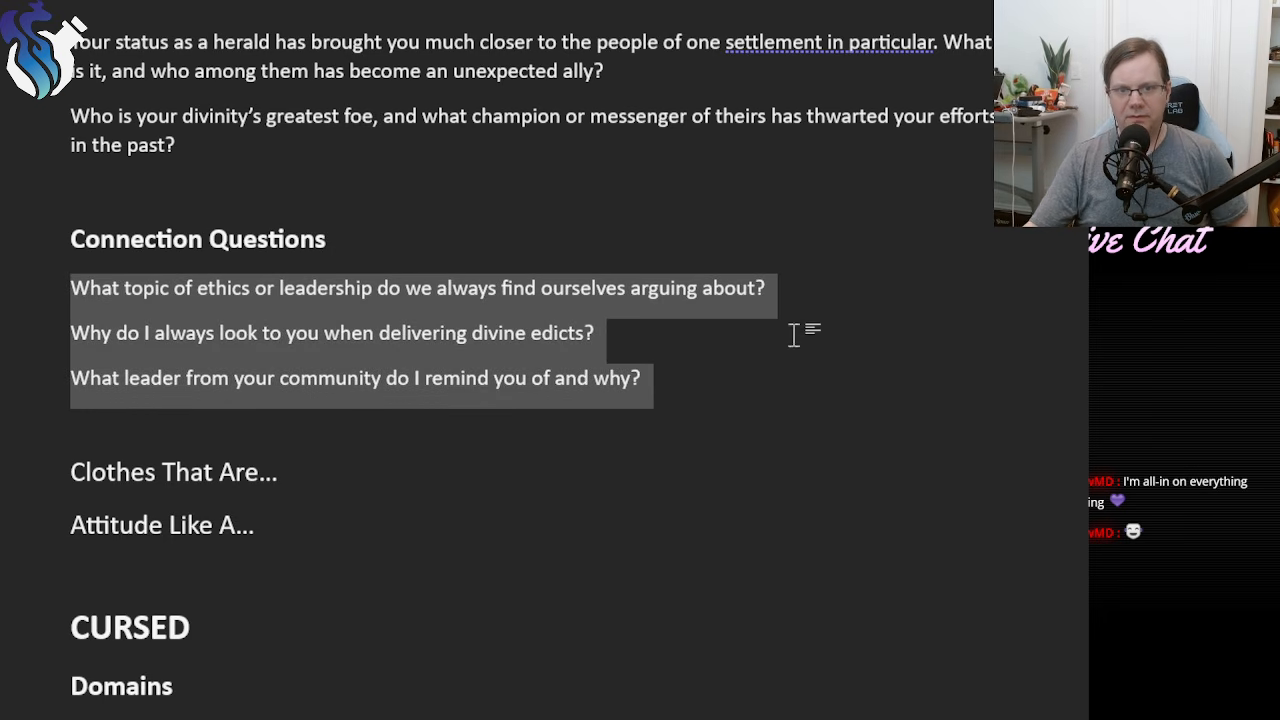
{"action": "left_click_drag", "start_coordinate": [690, 384], "coordinate": [2, 293]}
{"action": "left_click", "coordinate": [799, 375]}
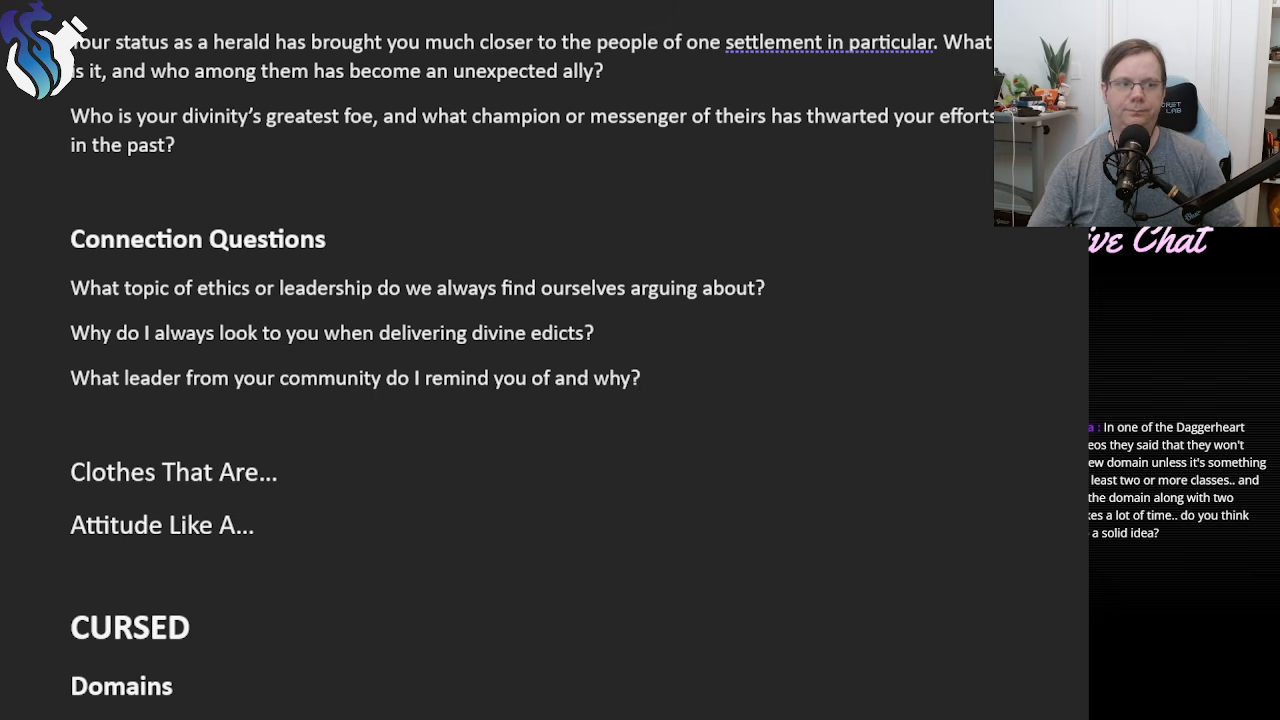
Add a line under "Clothes That Are..." and start its list with "Ornate, ostentatious,".
{"action": "left_click", "coordinate": [360, 472]}
{"action": "key", "text": "Return"}
{"action": "type", "text": "or"}
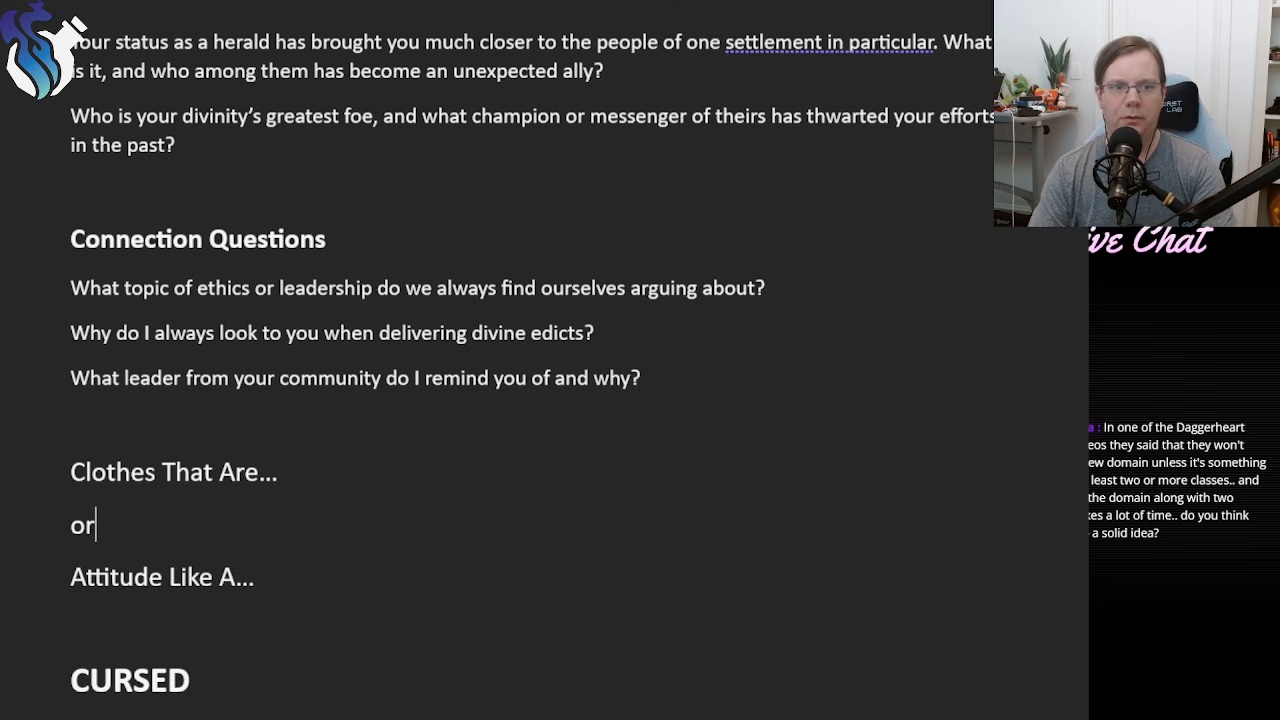
{"action": "type", "text": "nate, o"}
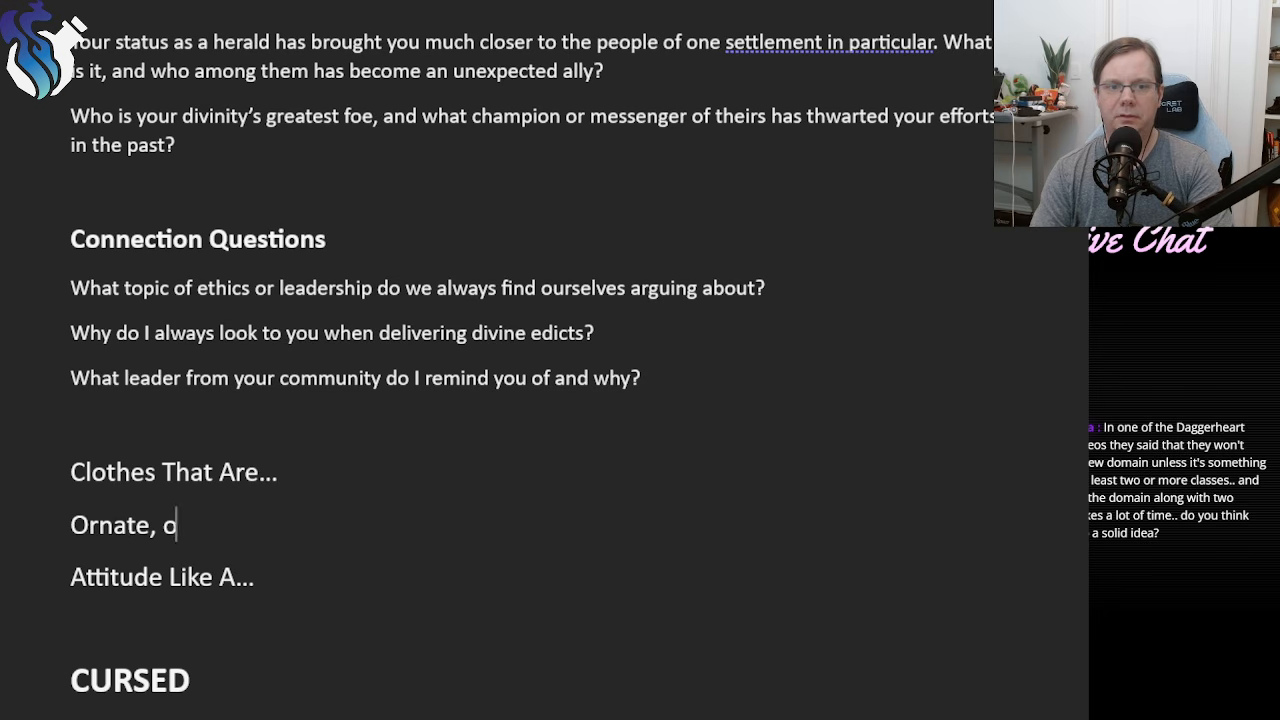
{"action": "type", "text": "stentatious,"}
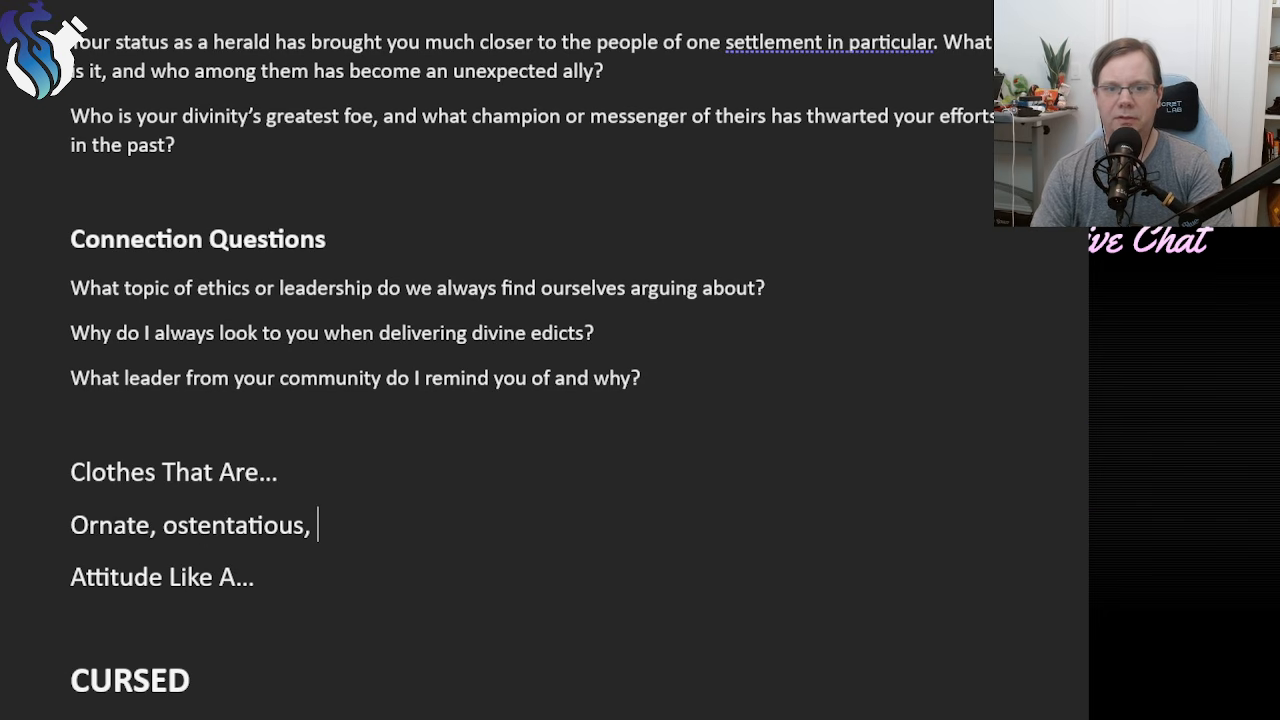
{"action": "type", "text": " b"}
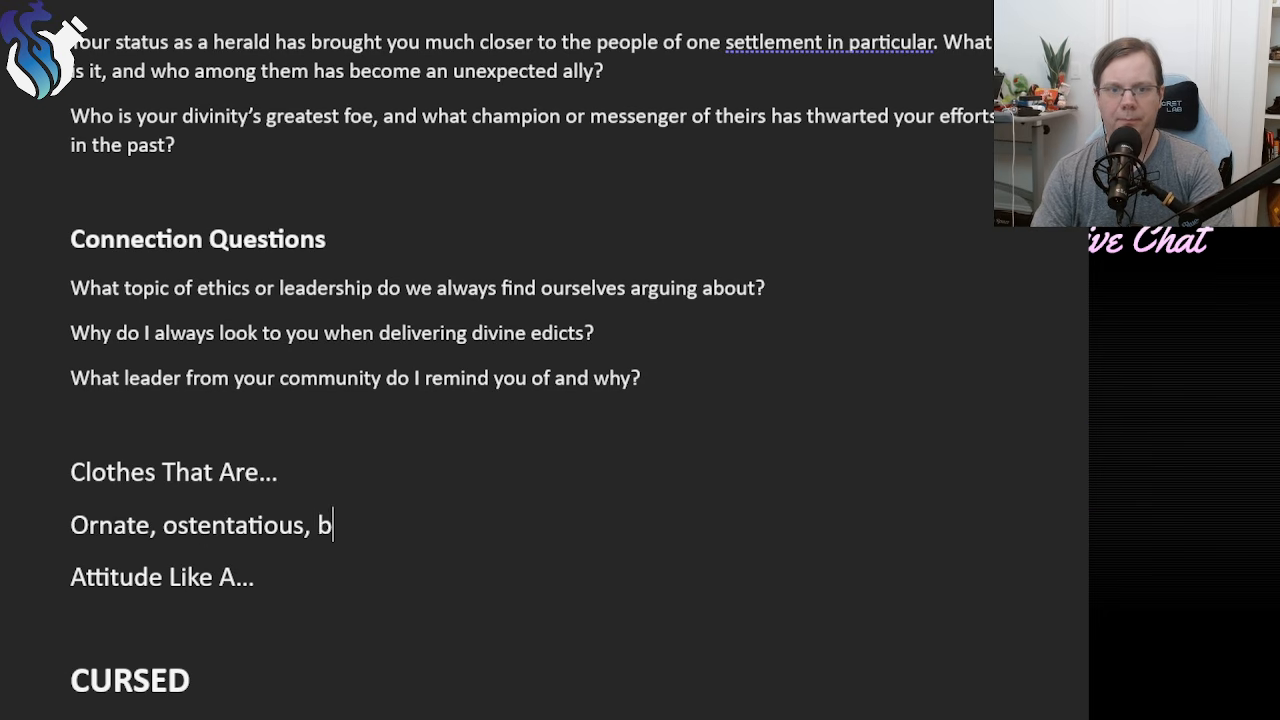
{"action": "key", "text": "BackSpace"}
{"action": "key", "text": "BackSpace"}
Insert "Brand new," at the start of the clothes list and make "ornate" lowercase.
{"action": "key", "text": "Left"}
{"action": "key", "text": "Left"}
{"action": "key", "text": "Left"}
{"action": "key", "text": "Left"}
{"action": "key", "text": "Left"}
{"action": "key", "text": "Left"}
{"action": "key", "text": "Left"}
{"action": "key", "text": "Left"}
{"action": "key", "text": "Left"}
{"action": "key", "text": "Left"}
{"action": "key", "text": "Left"}
{"action": "key", "text": "Left"}
{"action": "key", "text": "Left"}
{"action": "key", "text": "Left"}
{"action": "key", "text": "Left"}
{"action": "key", "text": "Left"}
{"action": "key", "text": "Left"}
{"action": "key", "text": "Left"}
{"action": "key", "text": "Left"}
{"action": "key", "text": "Left"}
{"action": "key", "text": "Left"}
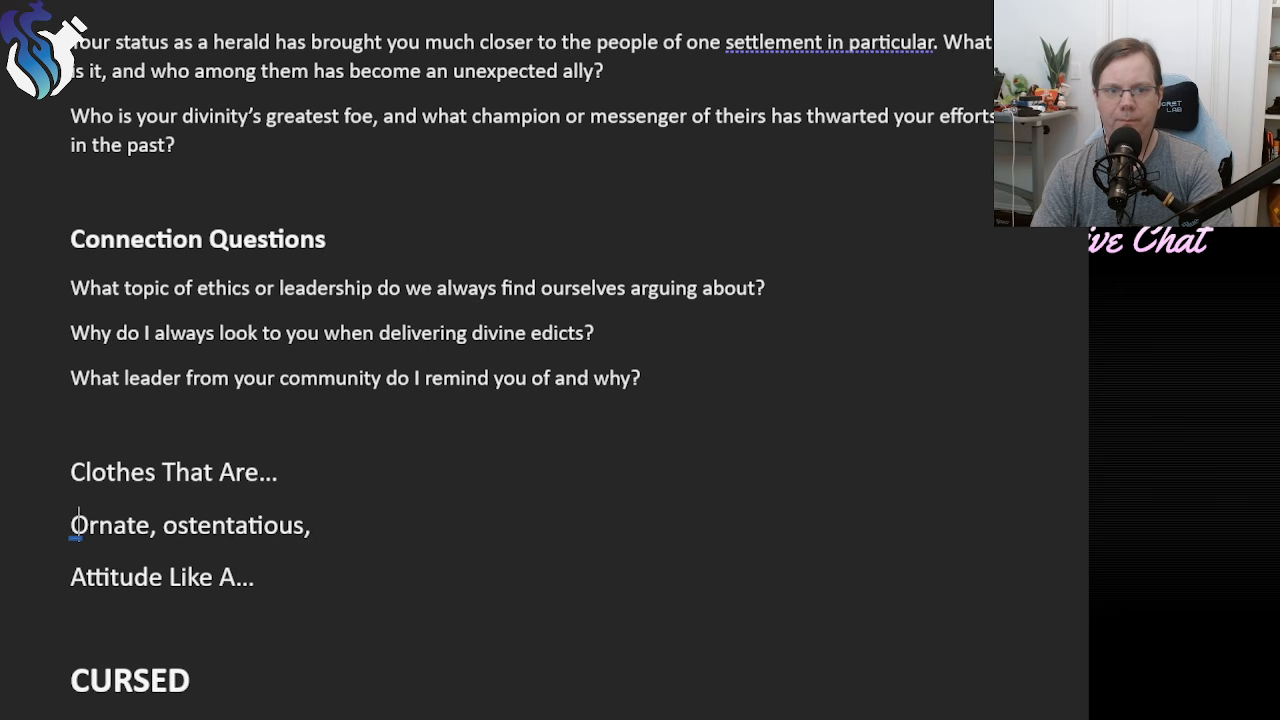
{"action": "type", "text": "brand new,"}
{"action": "key", "text": "Right"}
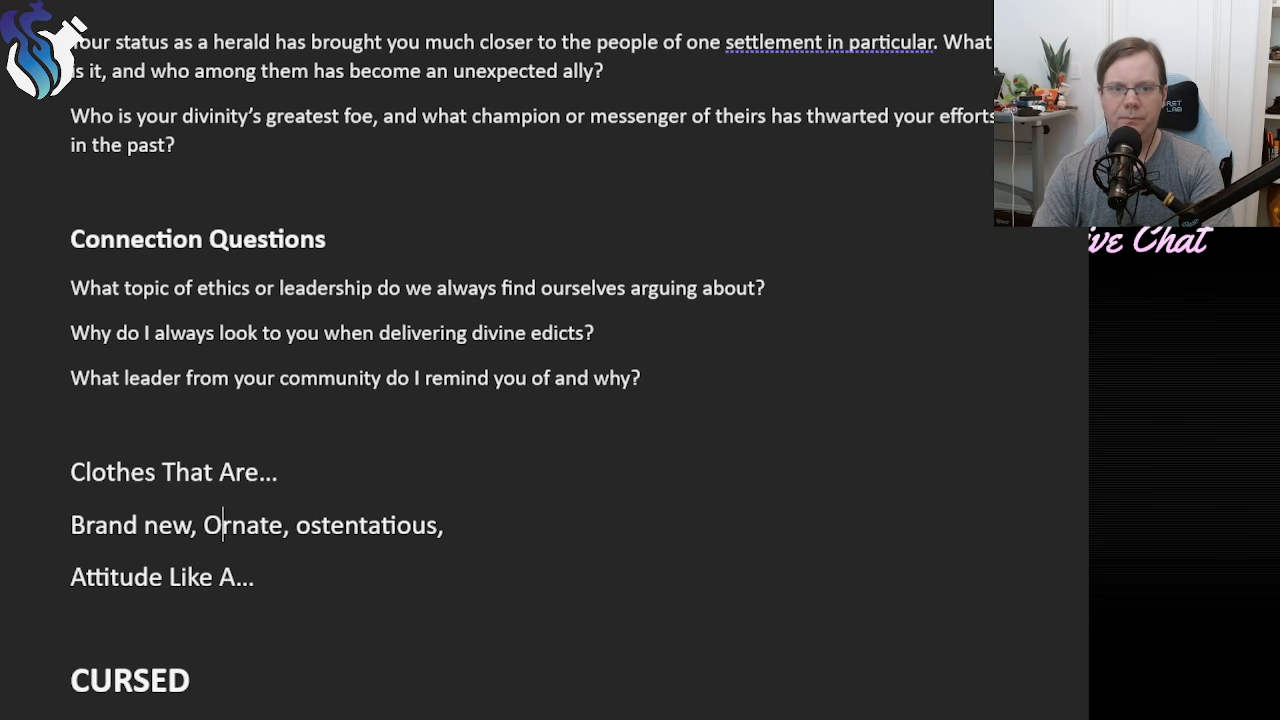
{"action": "key", "text": "BackSpace"}
{"action": "type", "text": "o"}
Add a blank line after the clothes list and replace "ornate" with "intricate".
{"action": "scroll", "coordinate": [721, 487], "scroll_direction": "down", "scroll_amount": 3}
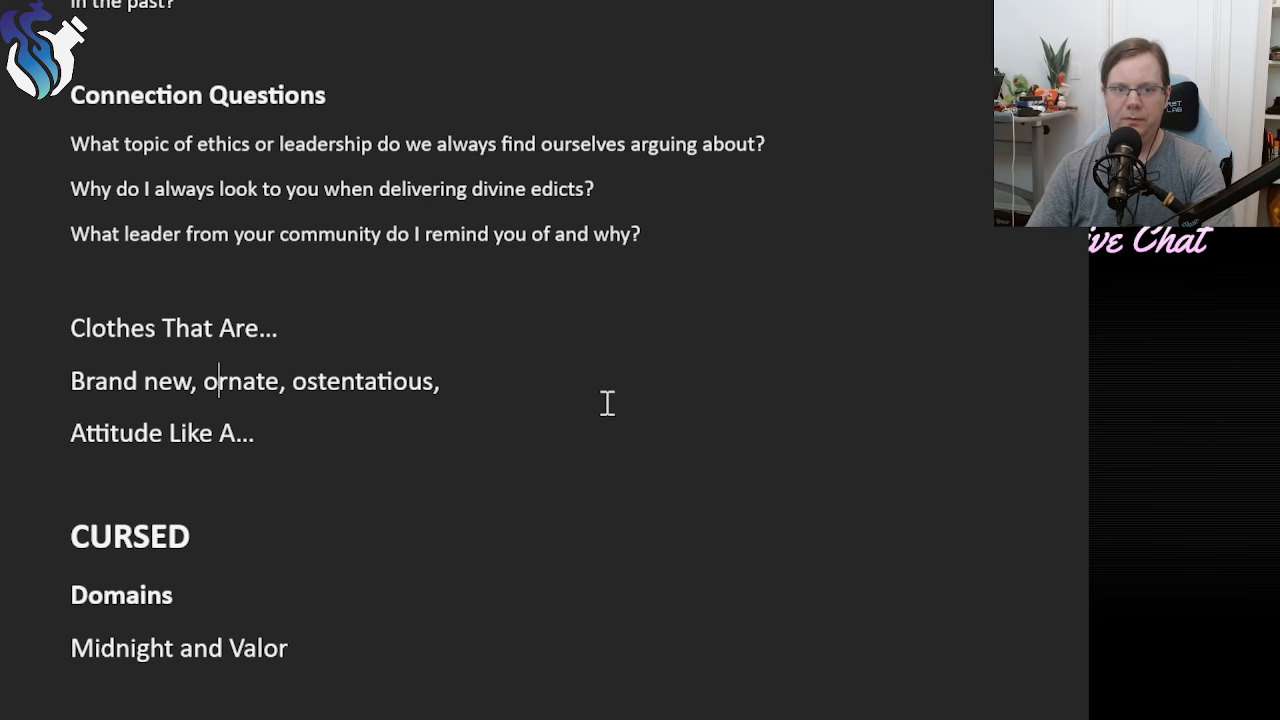
{"action": "key", "text": "End"}
{"action": "key", "text": "Return"}
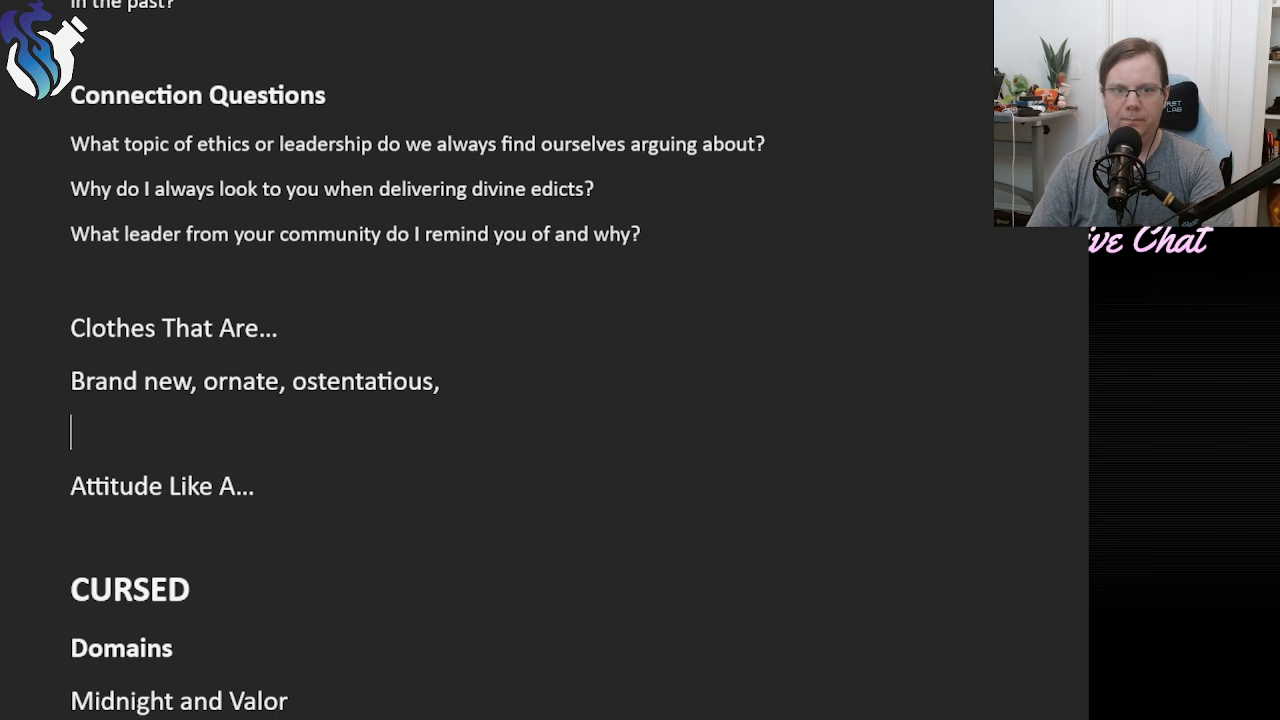
{"action": "double_click", "coordinate": [230, 381]}
{"action": "type", "text": "intricate"}
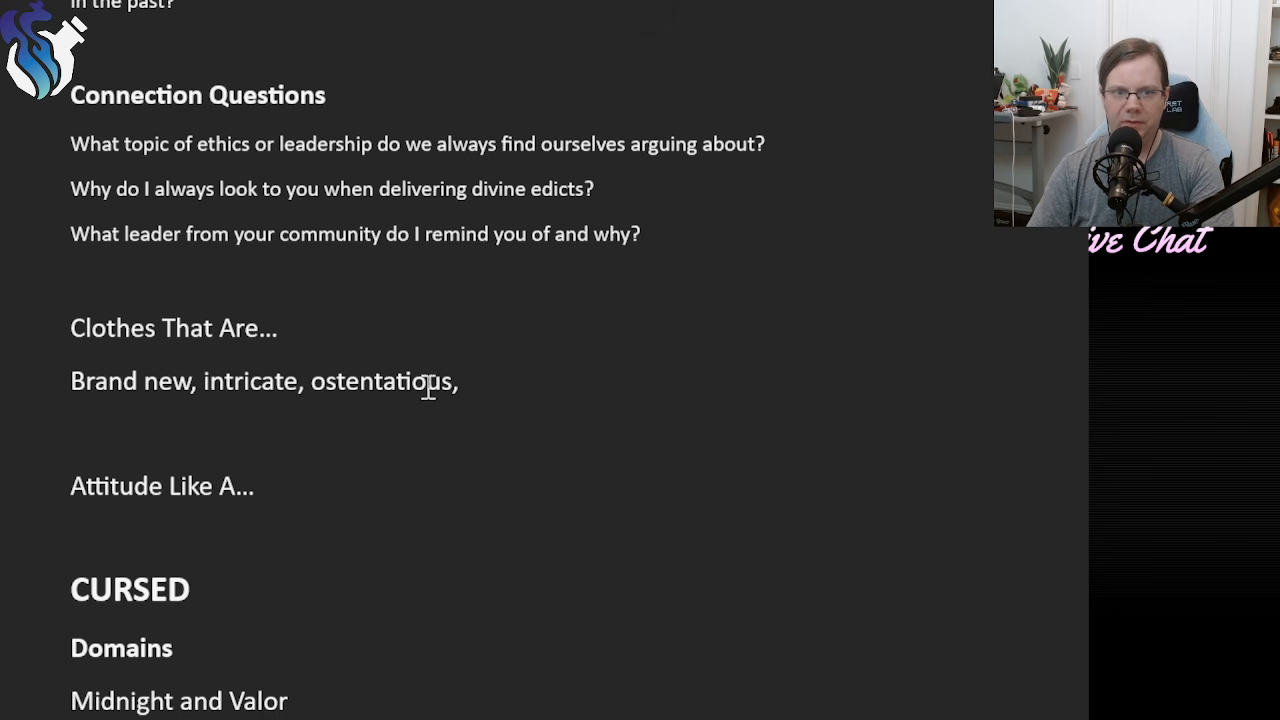
Apply the Normal text style to the clothes list and to the empty line below "Attitude Like A...".
{"action": "left_click_drag", "start_coordinate": [426, 383], "coordinate": [71, 378]}
{"action": "key", "text": "ctrl+shift+n"}
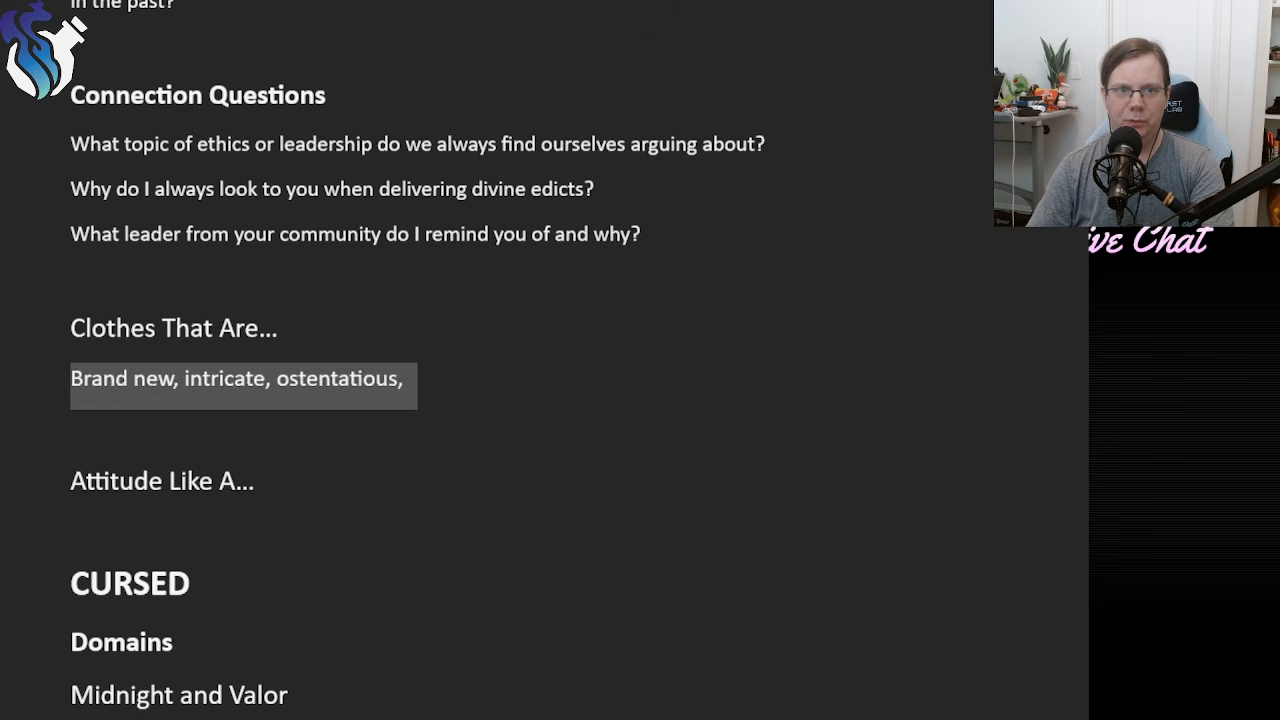
{"action": "left_click", "coordinate": [250, 523]}
{"action": "key", "text": "ctrl+shift+n"}
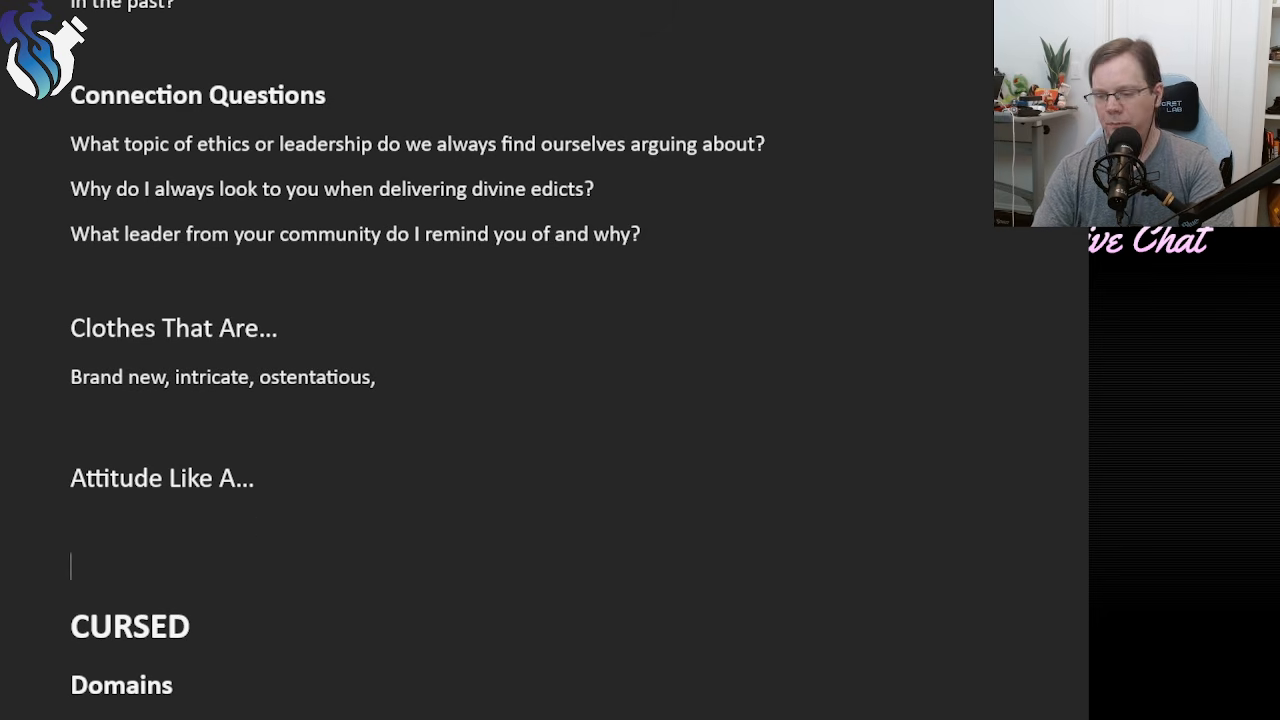
Write "Preacher, a courier, judge" under "Attitude Like A...".
{"action": "type", "text": "preacher, "}
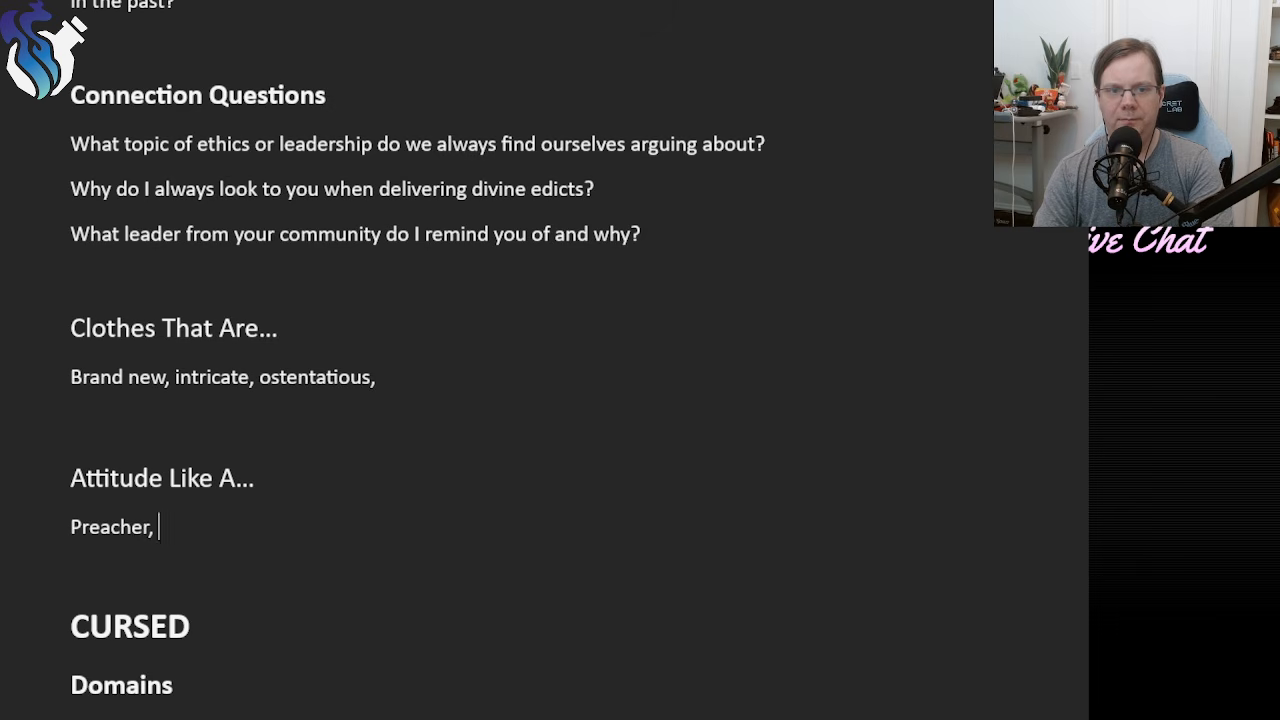
{"action": "type", "text": "a courier,"}
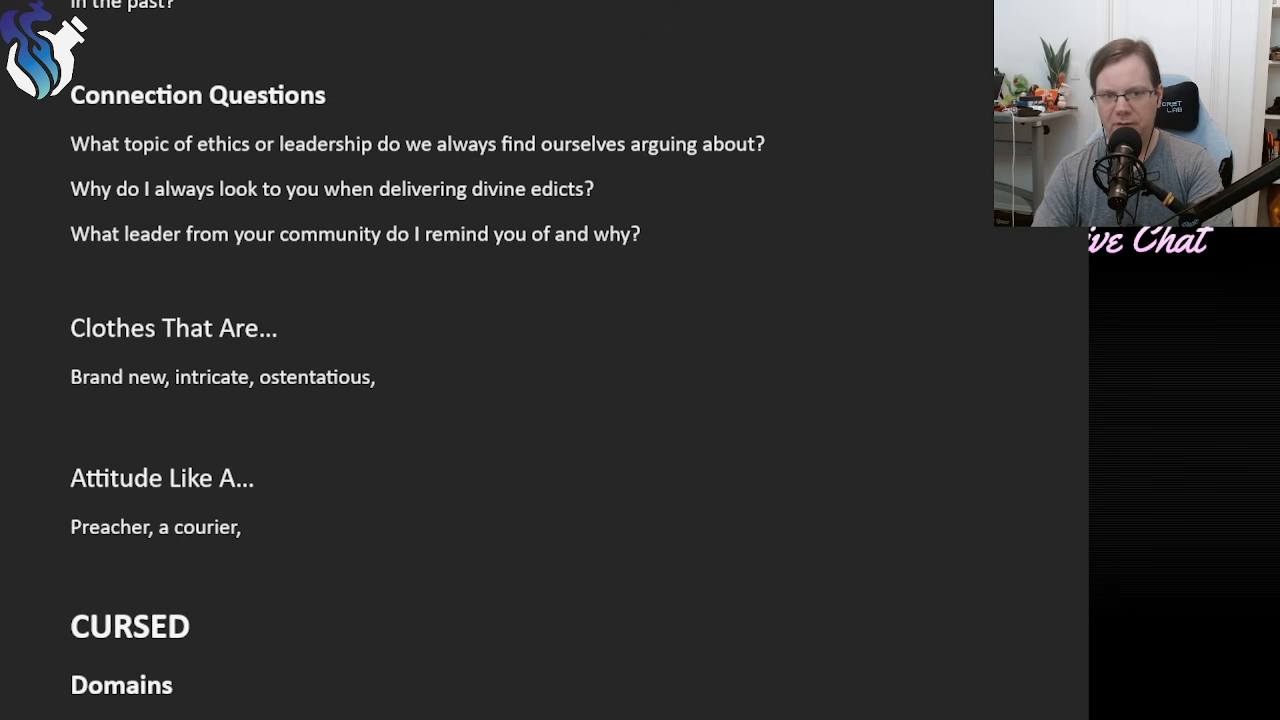
{"action": "type", "text": "a"}
{"action": "key", "text": "BackSpace"}
{"action": "type", "text": "judge"}
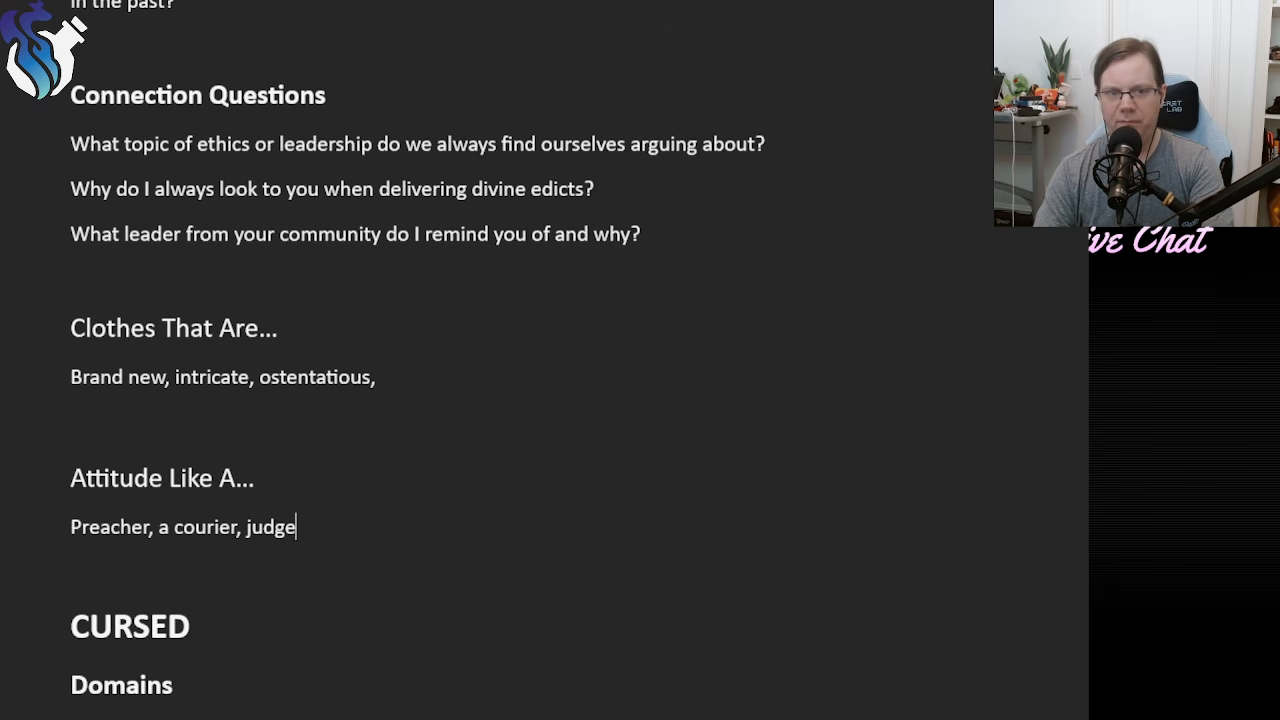
Remove "Preacher" and the article before "courier" so the attitude list reads "courier, judge,".
{"action": "left_click", "coordinate": [172, 527]}
{"action": "key", "text": "BackSpace"}
{"action": "key", "text": "BackSpace"}
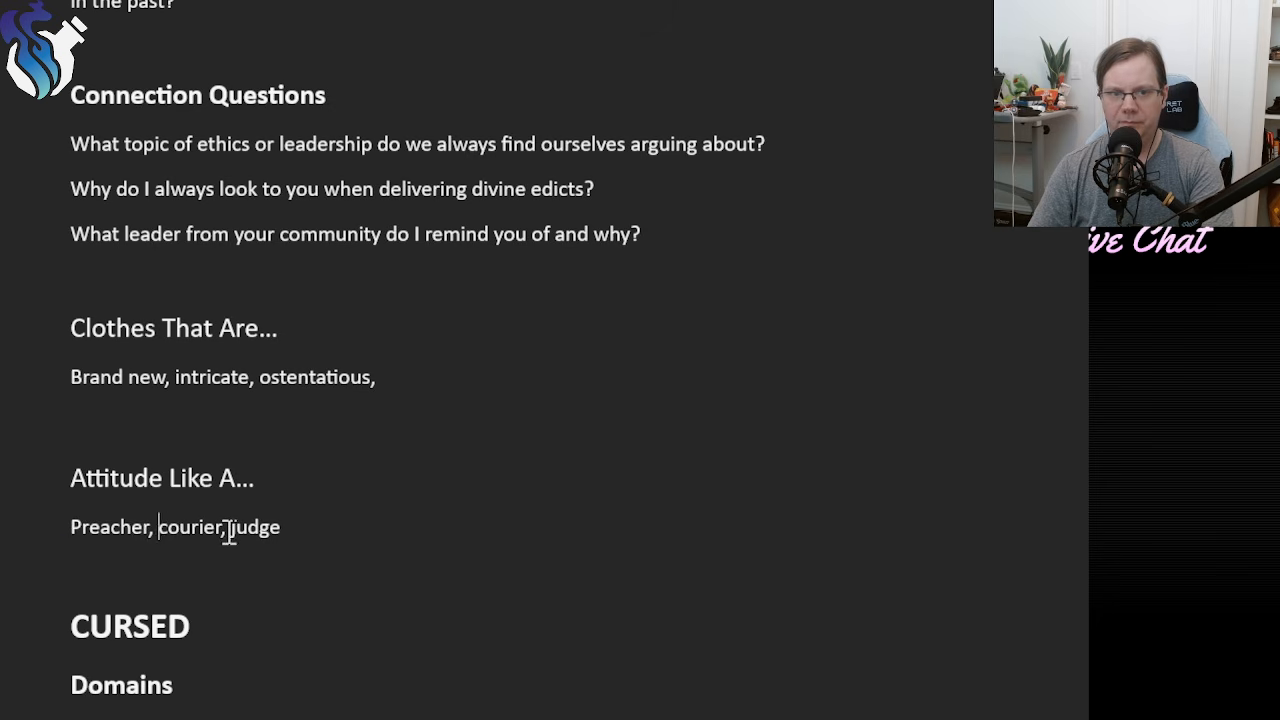
{"action": "left_click_drag", "start_coordinate": [158, 527], "coordinate": [46, 526]}
{"action": "key", "text": "ctrl+c"}
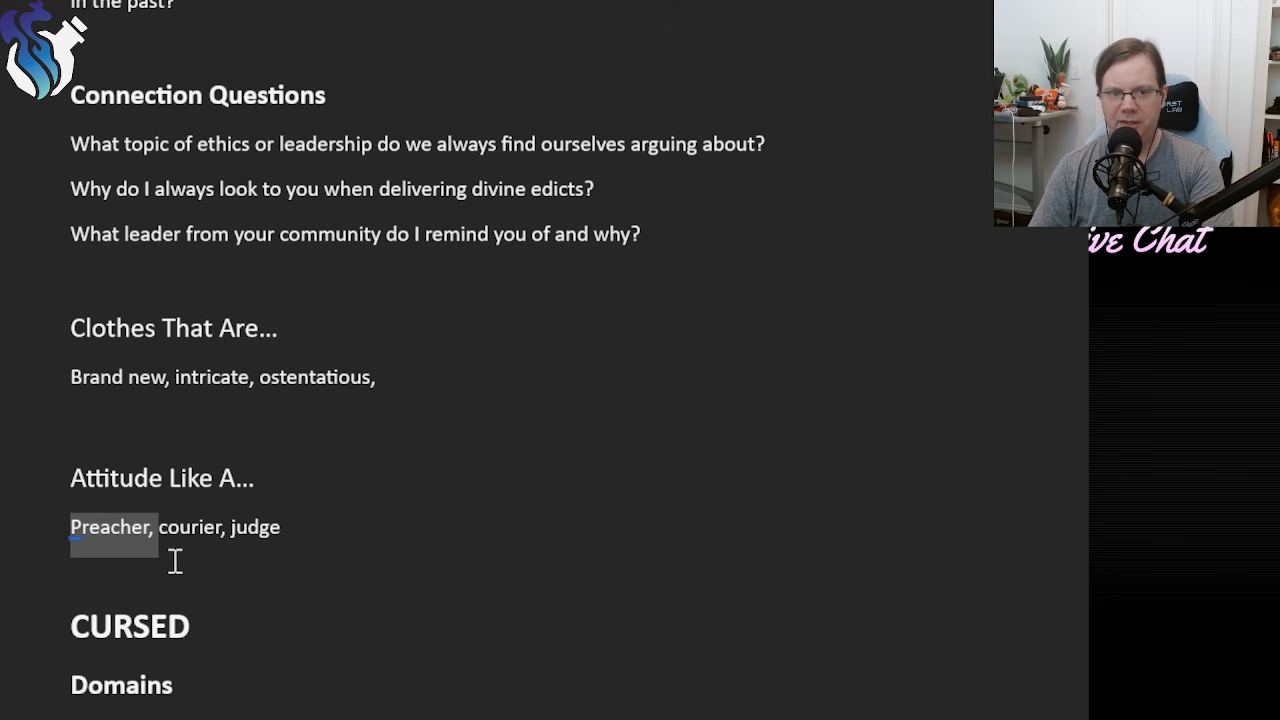
{"action": "key", "text": "BackSpace"}
{"action": "left_click", "coordinate": [262, 524]}
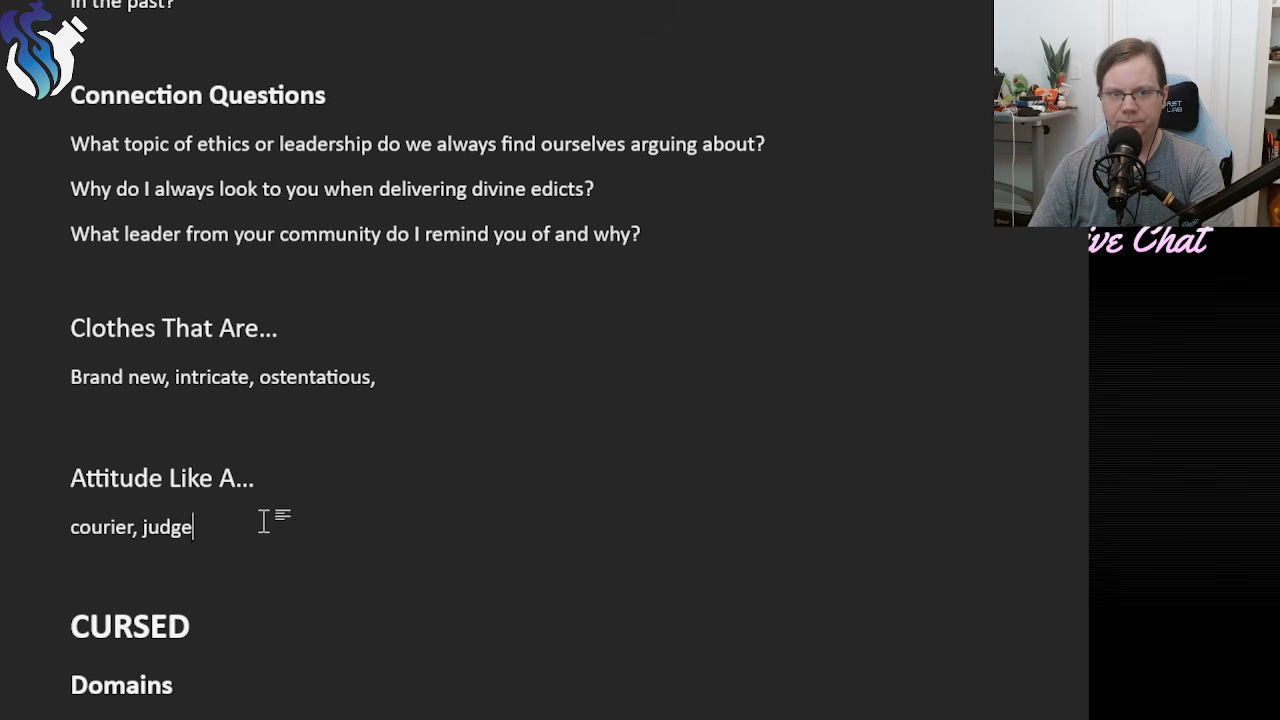
{"action": "type", "text": ","}
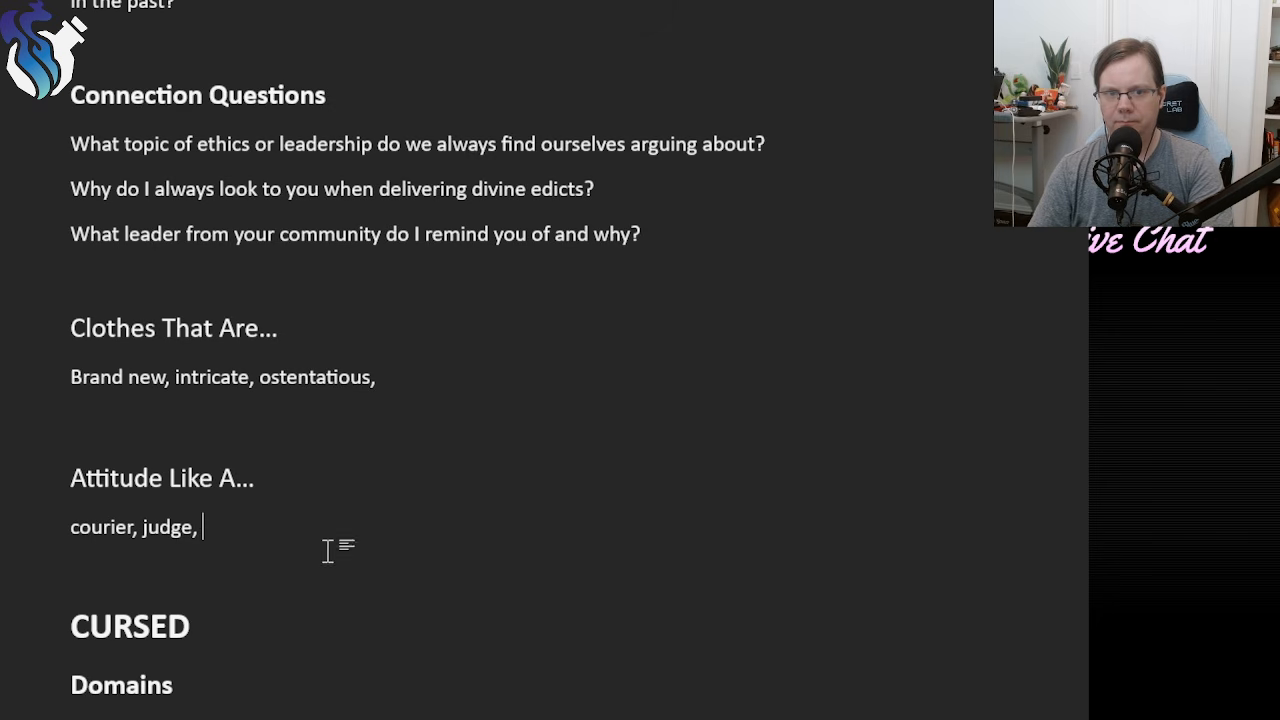
Add "preacher," in lowercase after "judge," in the attitude list.
{"action": "key", "text": "ctrl+v"}
{"action": "left_click", "coordinate": [206, 524]}
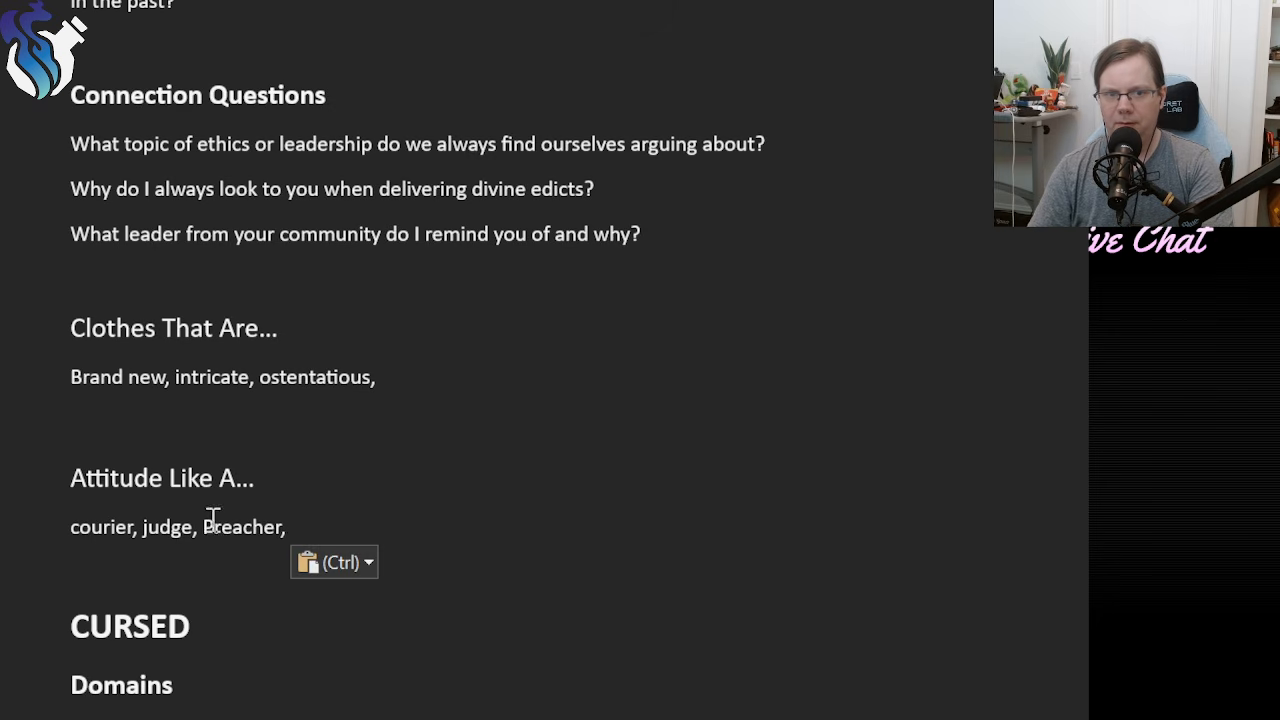
{"action": "key", "text": "Delete"}
{"action": "type", "text": "p"}
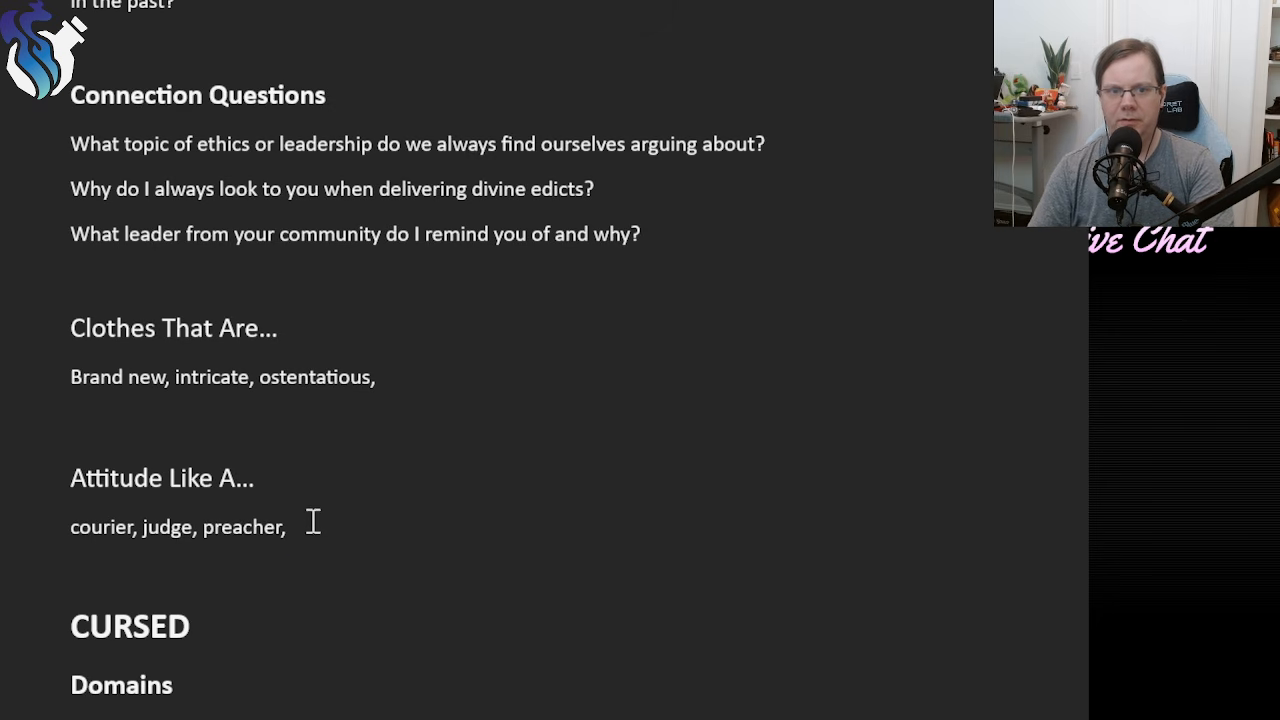
Insert "diplomat," between "courier," and "judge," in the attitude list.
{"action": "left_click", "coordinate": [327, 522]}
{"action": "key", "text": "Left"}
{"action": "key", "text": "Left"}
{"action": "key", "text": "Left"}
{"action": "key", "text": "Left"}
{"action": "key", "text": "Left"}
{"action": "key", "text": "Left"}
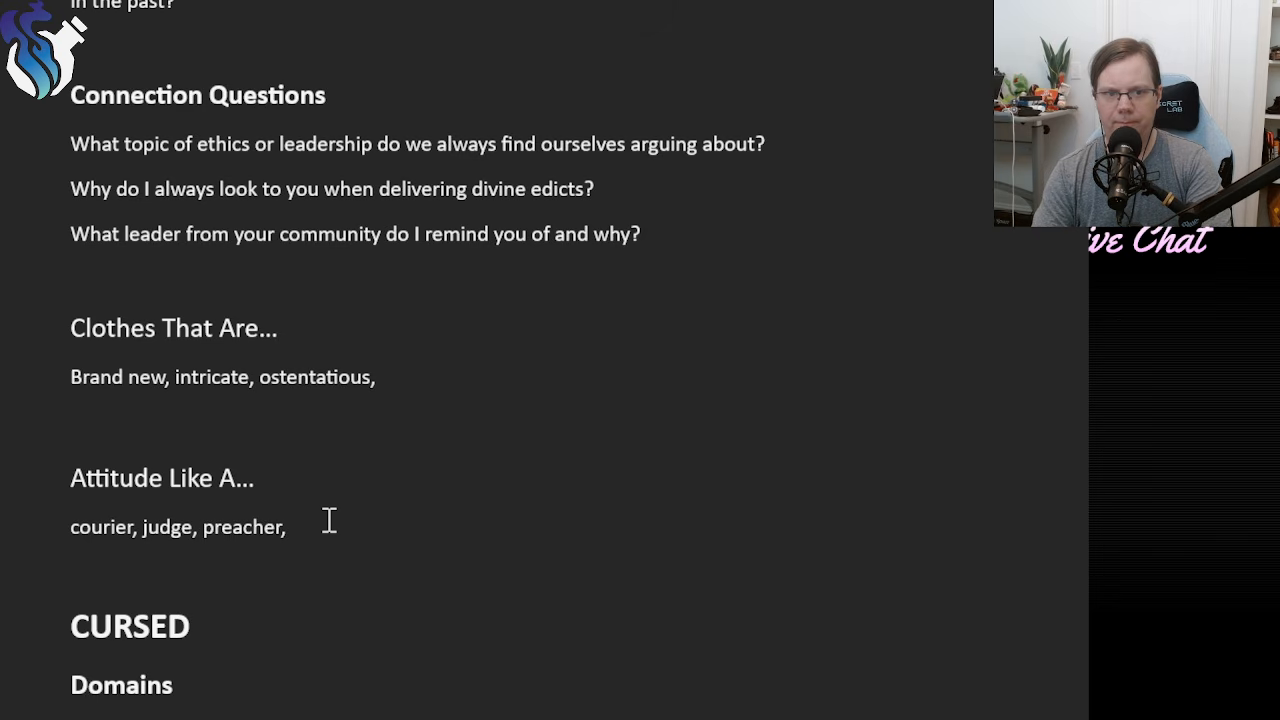
{"action": "key", "text": "Left"}
{"action": "key", "text": "Left"}
{"action": "key", "text": "Left"}
{"action": "key", "text": "Left"}
{"action": "key", "text": "Left"}
{"action": "key", "text": "Left"}
{"action": "key", "text": "Left"}
{"action": "key", "text": "Left"}
{"action": "key", "text": "Left"}
{"action": "key", "text": "Left"}
{"action": "key", "text": "Left"}
{"action": "key", "text": "Left"}
{"action": "key", "text": "Left"}
{"action": "key", "text": "Left"}
{"action": "key", "text": "Left"}
{"action": "key", "text": "Left"}
{"action": "key", "text": "Left"}
{"action": "key", "text": "Left"}
{"action": "key", "text": "Left"}
{"action": "key", "text": "Right"}
{"action": "key", "text": "Right"}
{"action": "key", "text": "Right"}
{"action": "key", "text": "Right"}
{"action": "key", "text": "Right"}
{"action": "key", "text": "Right"}
{"action": "key", "text": "Right"}
{"action": "key", "text": "Right"}
{"action": "key", "text": "Right"}
{"action": "type", "text": "con"}
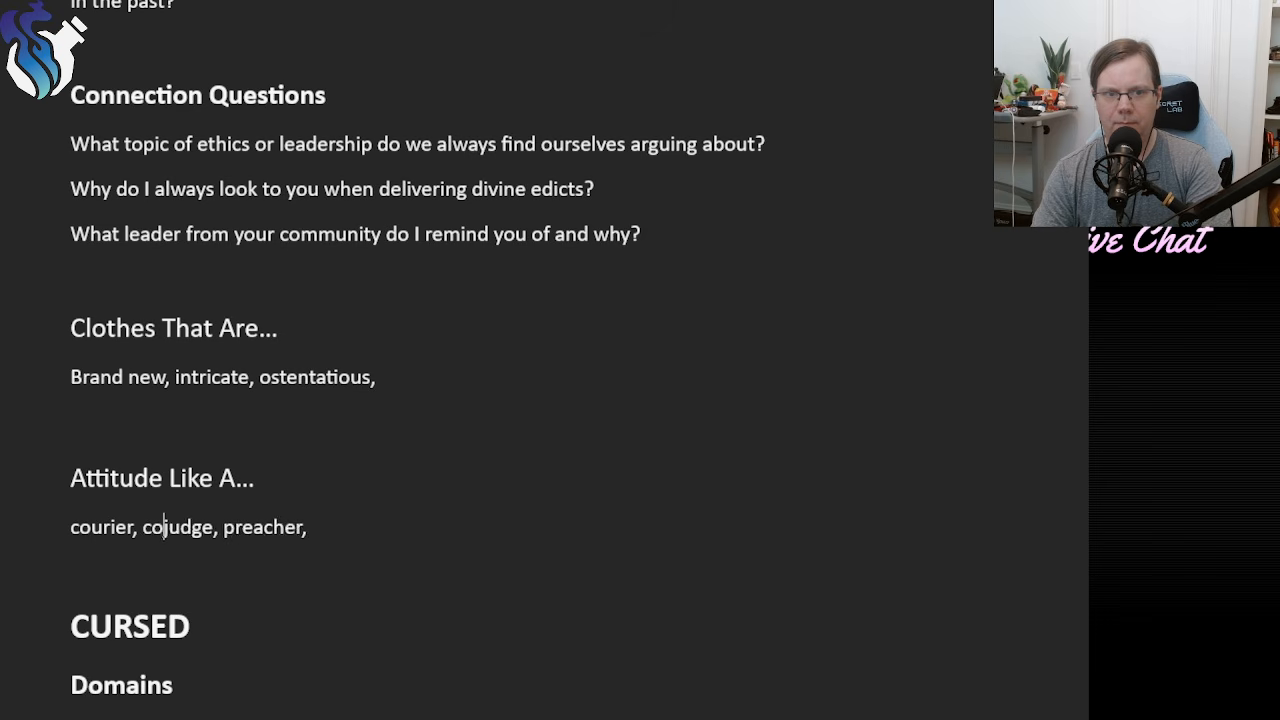
{"action": "key", "text": "BackSpace"}
{"action": "key", "text": "BackSpace"}
{"action": "key", "text": "BackSpace"}
{"action": "type", "text": "diplomat"}
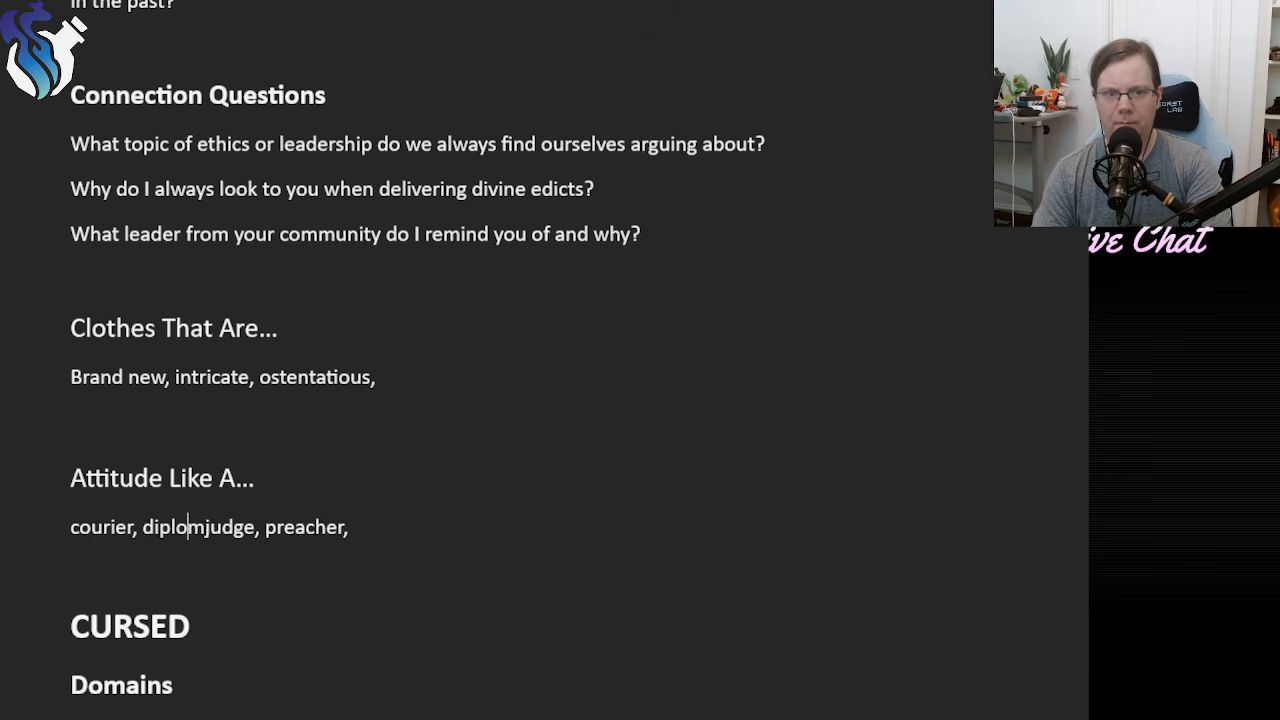
{"action": "type", "text": ","}
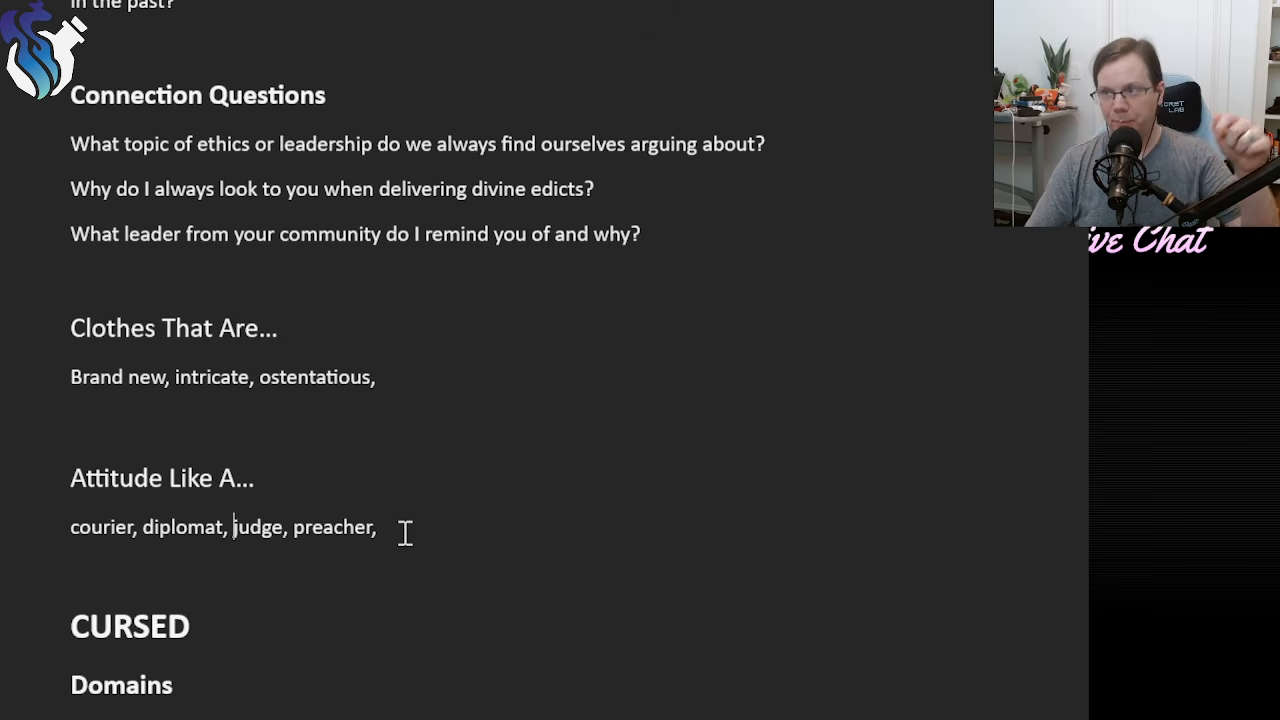
Insert "humble," before "intricate" in the "Clothes That Are..." list.
{"action": "left_click", "coordinate": [376, 376]}
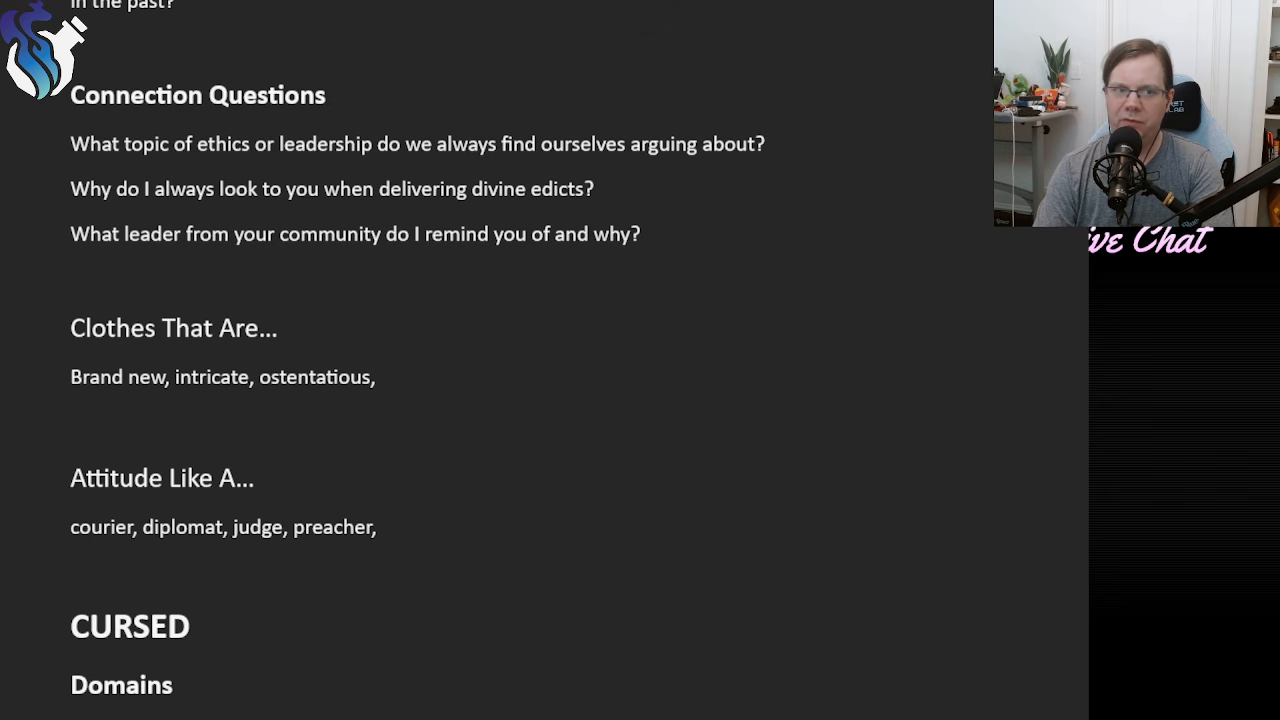
{"action": "key", "text": "Left"}
{"action": "key", "text": "Left"}
{"action": "key", "text": "Left"}
{"action": "key", "text": "Left"}
{"action": "key", "text": "Left"}
{"action": "key", "text": "Left"}
{"action": "key", "text": "Left"}
{"action": "key", "text": "Left"}
{"action": "key", "text": "Left"}
{"action": "key", "text": "Left"}
{"action": "key", "text": "Left"}
{"action": "key", "text": "Left"}
{"action": "key", "text": "Left"}
{"action": "key", "text": "Left"}
{"action": "key", "text": "Left"}
{"action": "key", "text": "Left"}
{"action": "key", "text": "Left"}
{"action": "key", "text": "Left"}
{"action": "key", "text": "Left"}
{"action": "key", "text": "Left"}
{"action": "key", "text": "Left"}
{"action": "key", "text": "Left"}
{"action": "key", "text": "Left"}
{"action": "key", "text": "Left"}
{"action": "key", "text": "Left"}
{"action": "type", "text": "humb"}
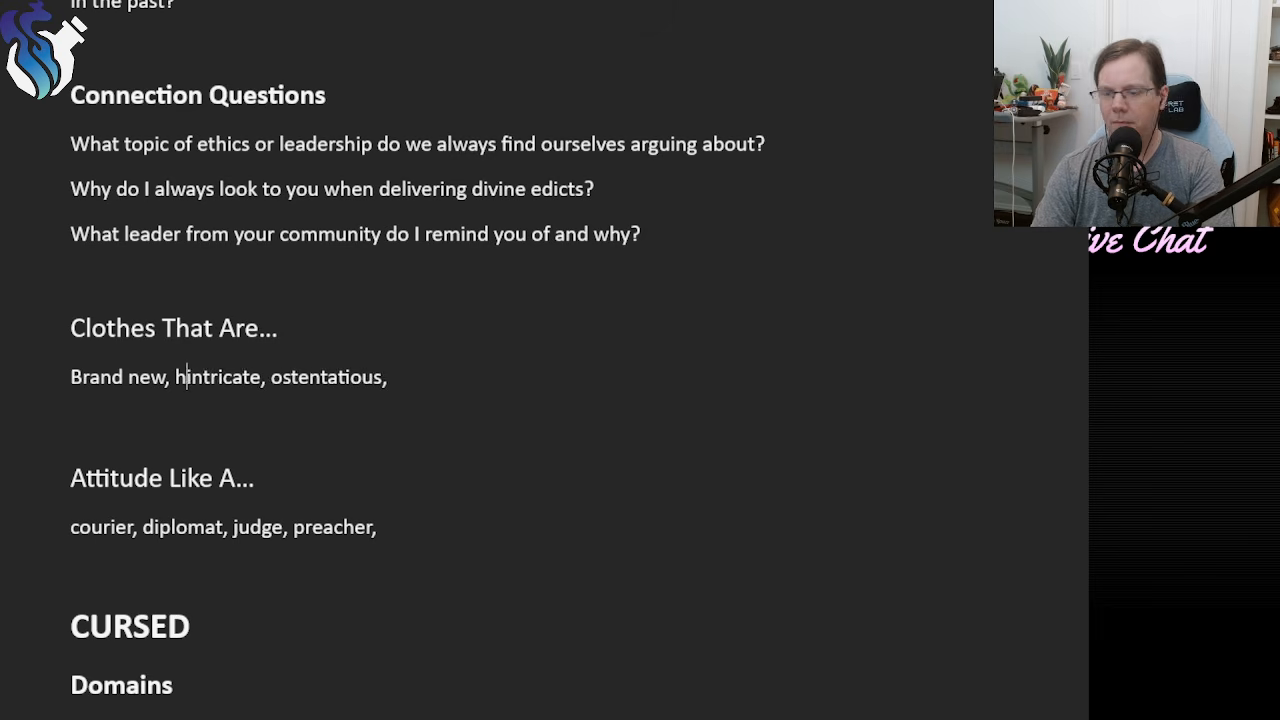
{"action": "type", "text": "le,"}
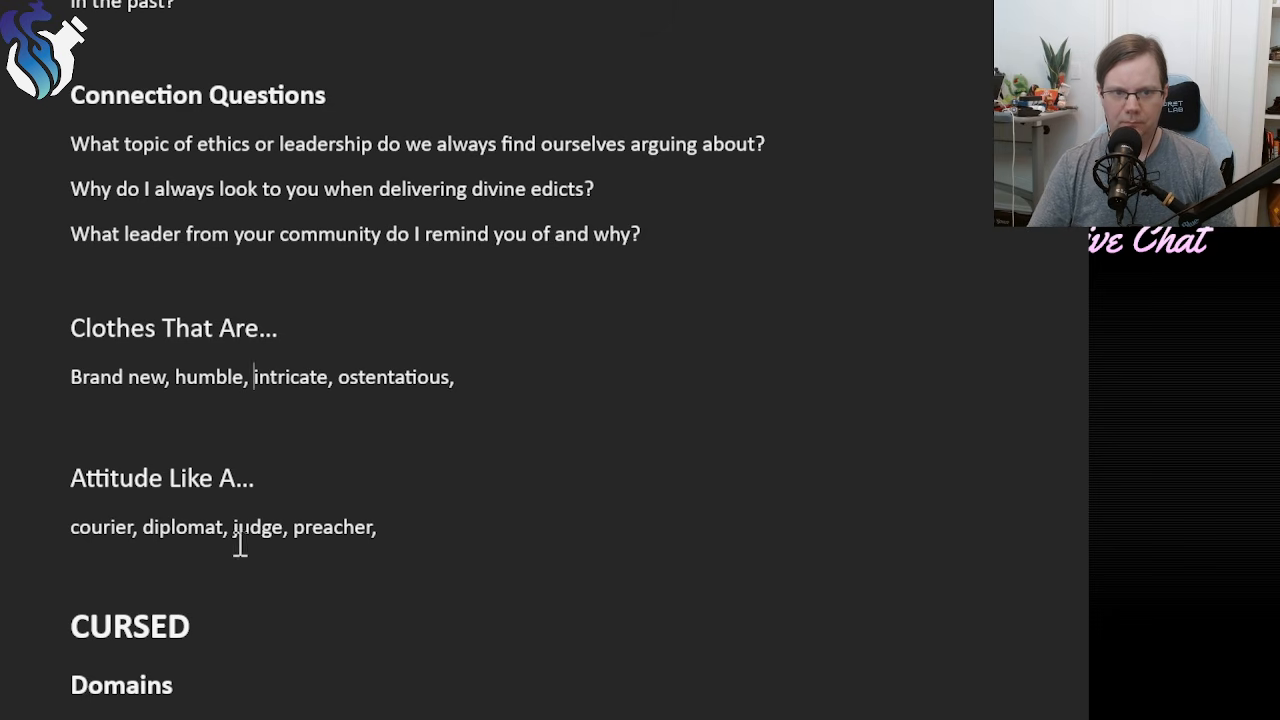
Add two blank lines between the attitude list and the CURSED heading.
{"action": "left_click", "coordinate": [181, 558]}
{"action": "key", "text": "Return"}
{"action": "key", "text": "Return"}
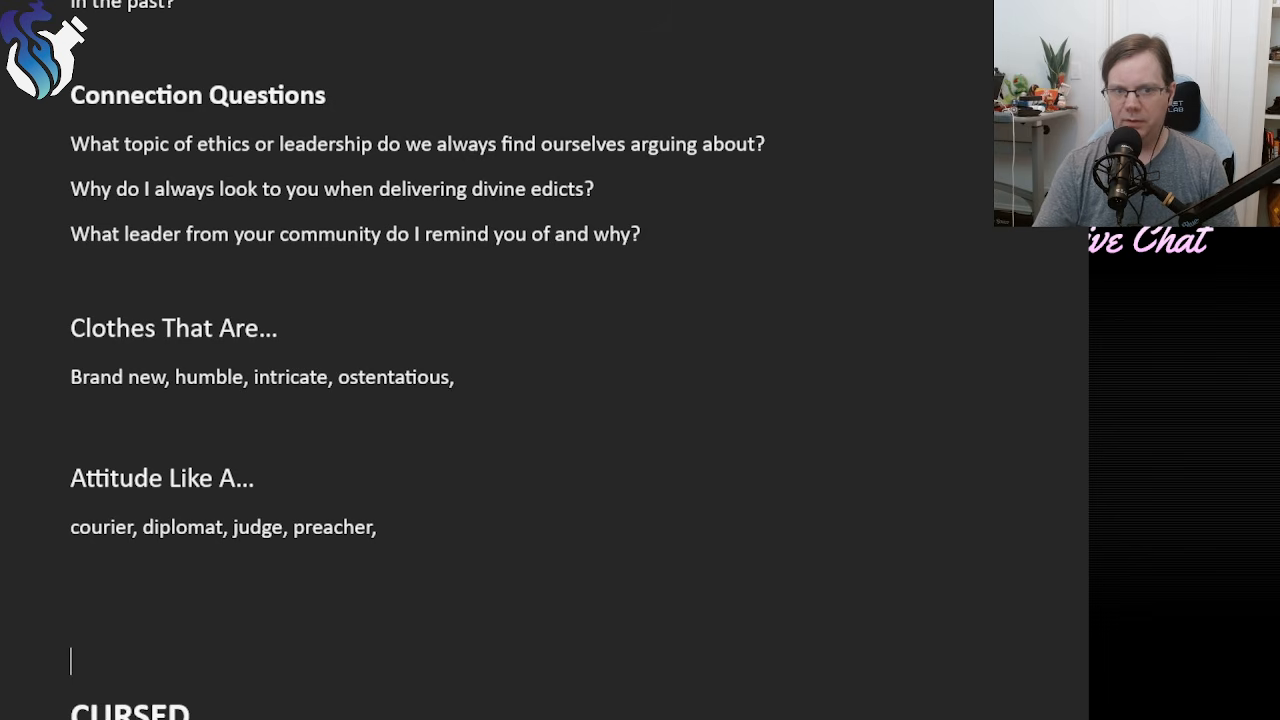
Review the Herald class from its questions and subclass features back up to the class features and opening description.
{"action": "scroll", "coordinate": [220, 654], "scroll_direction": "down", "scroll_amount": 3}
{"action": "scroll", "coordinate": [249, 700], "scroll_direction": "up", "scroll_amount": 9}
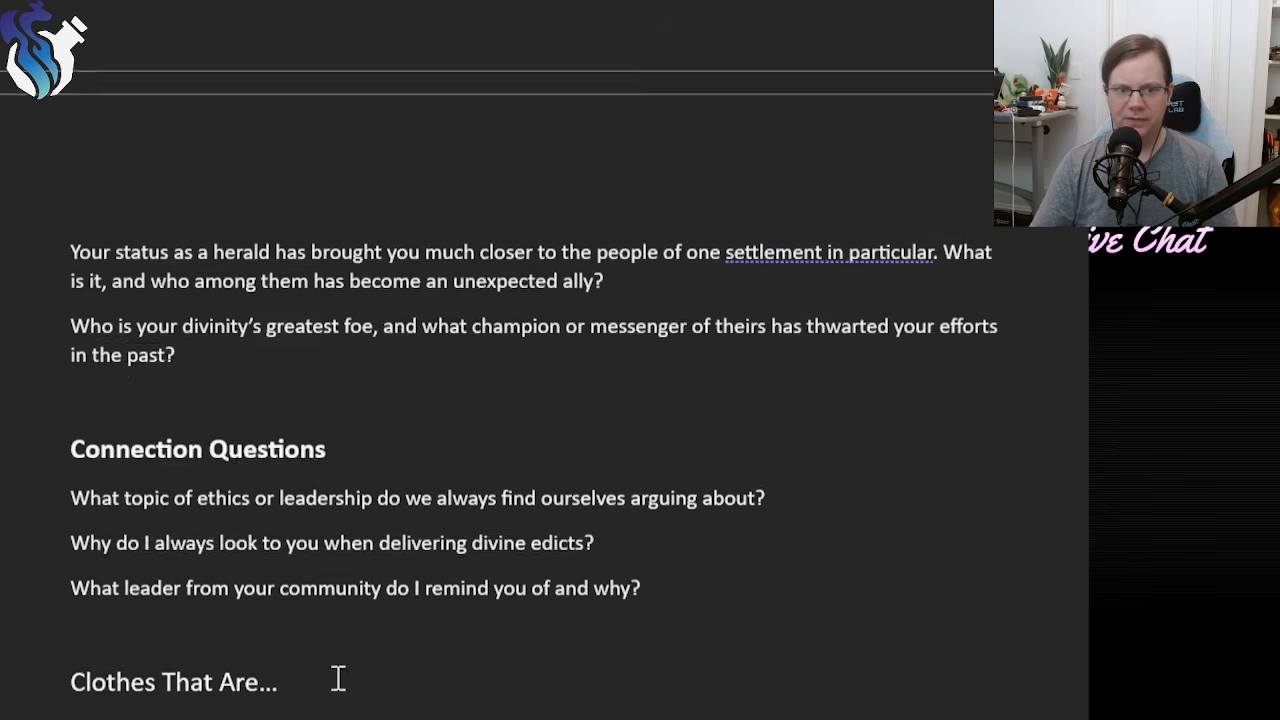
{"action": "scroll", "coordinate": [328, 716], "scroll_direction": "up", "scroll_amount": 6}
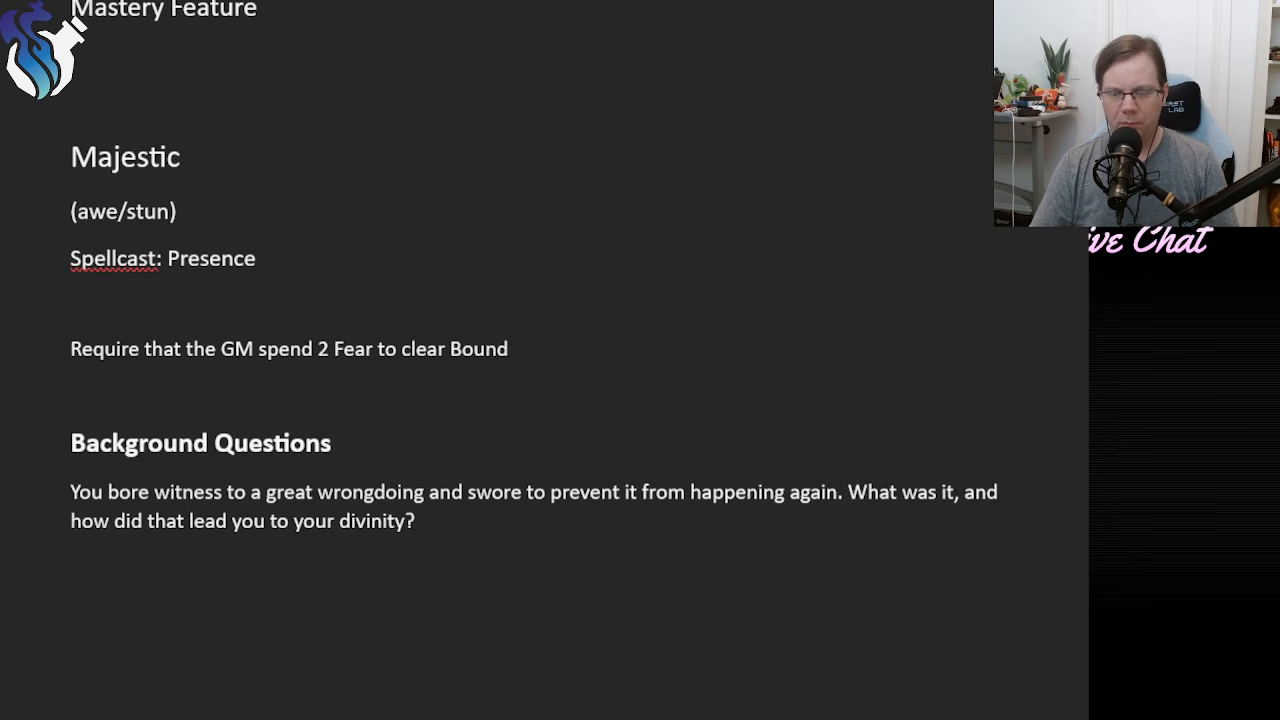
{"action": "scroll", "coordinate": [363, 709], "scroll_direction": "up", "scroll_amount": 1}
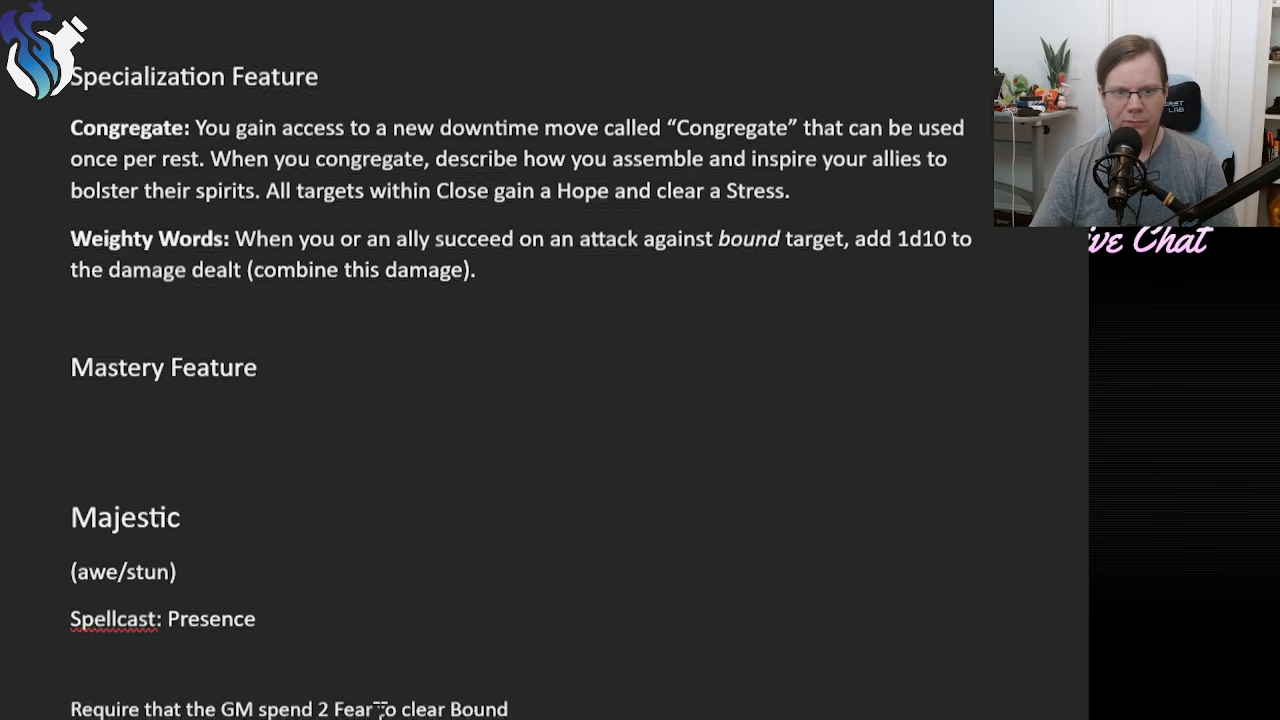
{"action": "scroll", "coordinate": [380, 704], "scroll_direction": "down", "scroll_amount": 2}
{"action": "scroll", "coordinate": [380, 704], "scroll_direction": "up", "scroll_amount": 8}
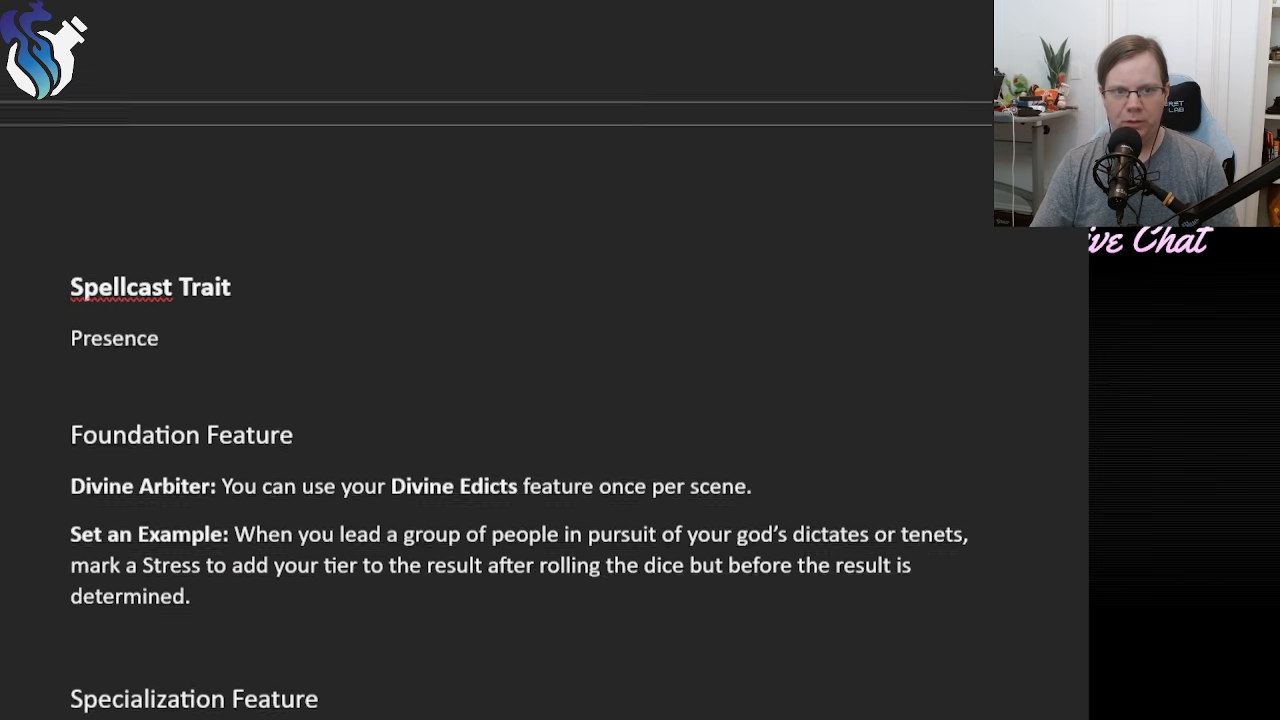
{"action": "scroll", "coordinate": [377, 700], "scroll_direction": "down", "scroll_amount": 2}
{"action": "scroll", "coordinate": [377, 700], "scroll_direction": "down", "scroll_amount": 1}
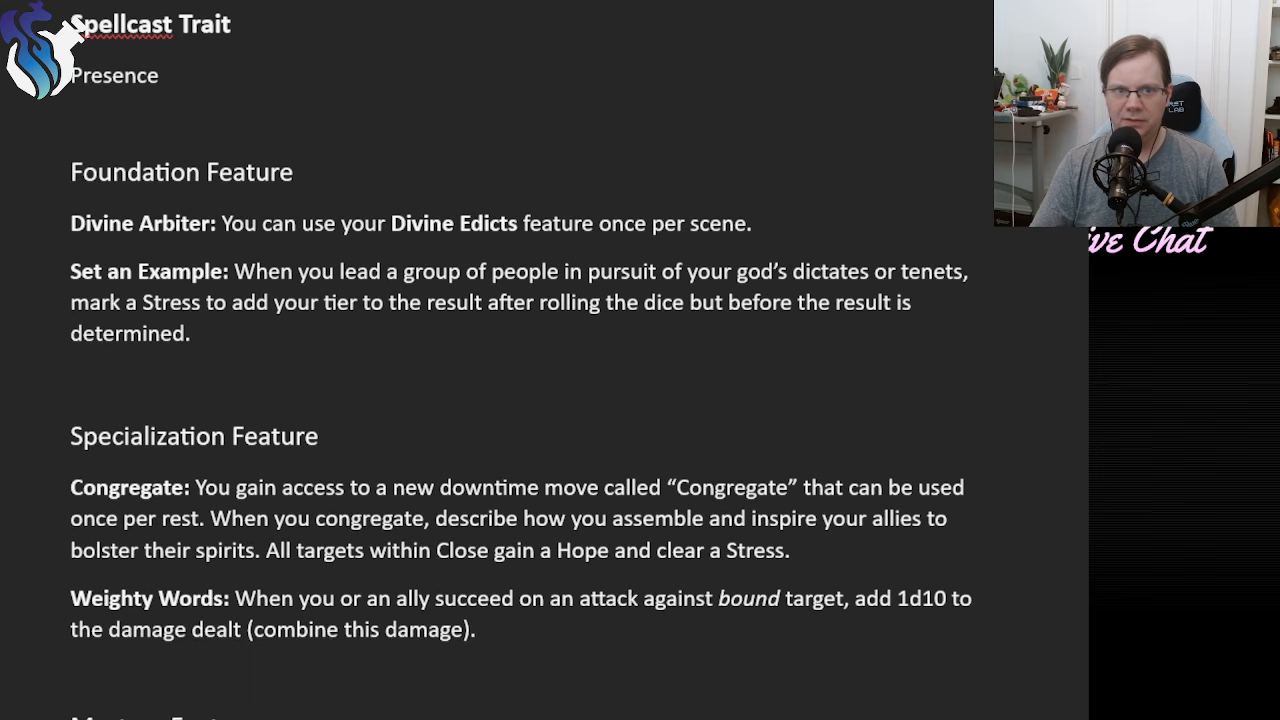
{"action": "scroll", "coordinate": [377, 700], "scroll_direction": "up", "scroll_amount": 3}
{"action": "scroll", "coordinate": [497, 372], "scroll_direction": "up", "scroll_amount": 3}
{"action": "scroll", "coordinate": [497, 372], "scroll_direction": "down", "scroll_amount": 4}
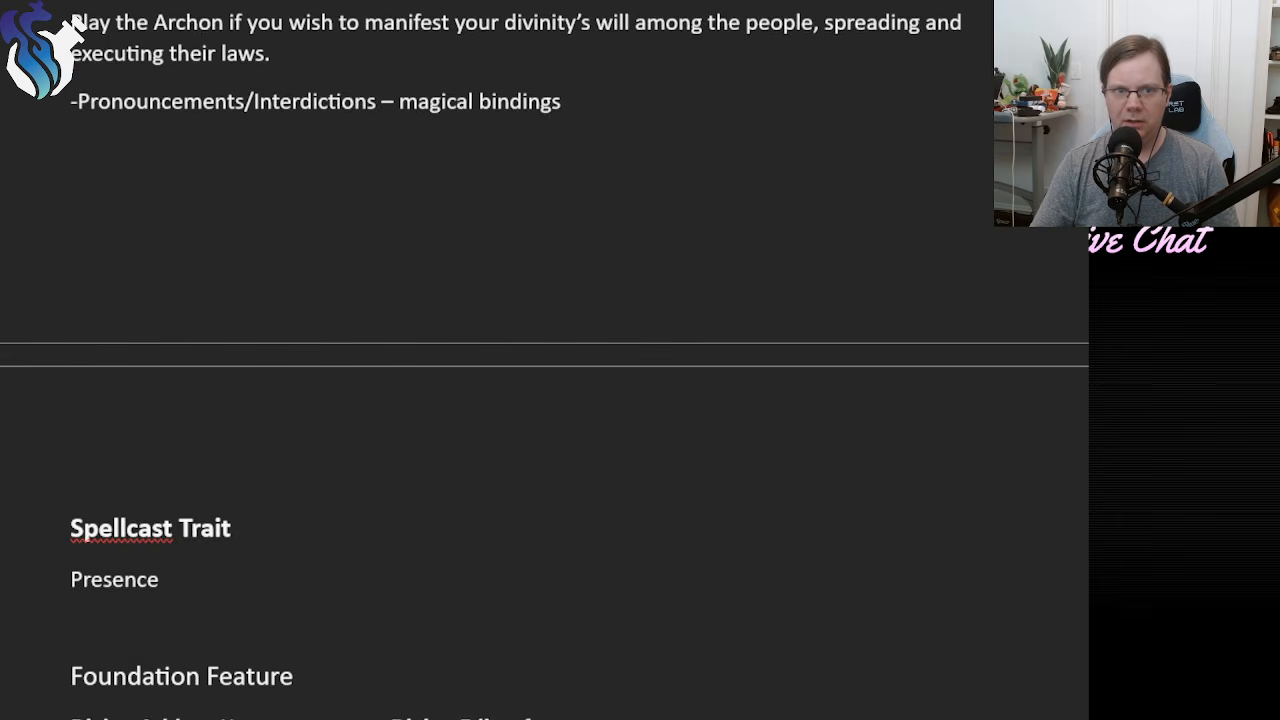
{"action": "scroll", "coordinate": [497, 372], "scroll_direction": "down", "scroll_amount": 4}
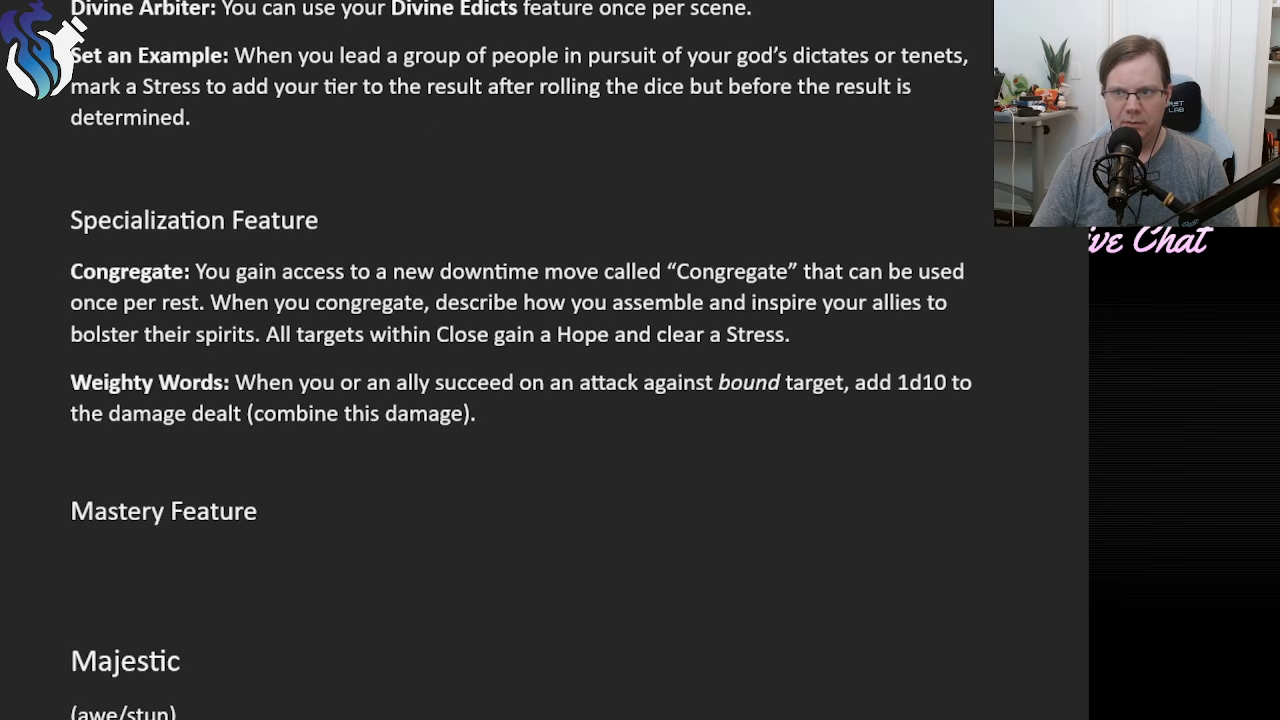
{"action": "scroll", "coordinate": [530, 372], "scroll_direction": "up", "scroll_amount": 15}
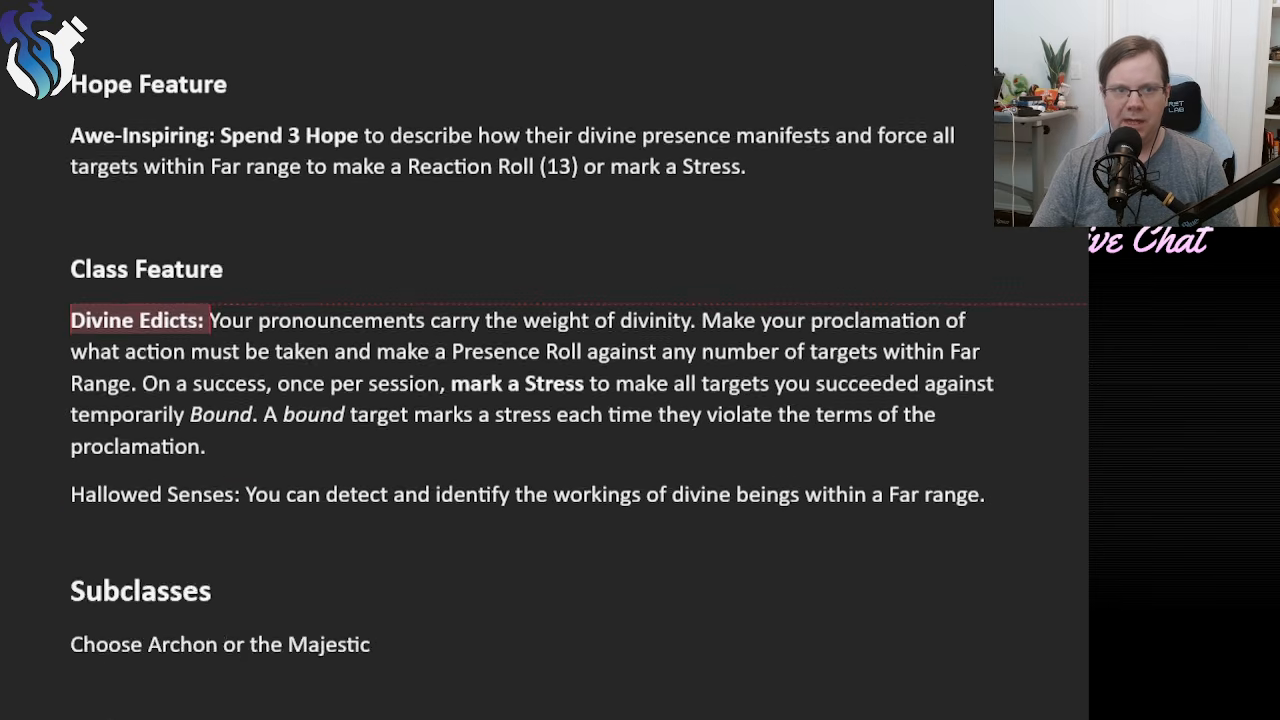
{"action": "scroll", "coordinate": [530, 372], "scroll_direction": "up", "scroll_amount": 3}
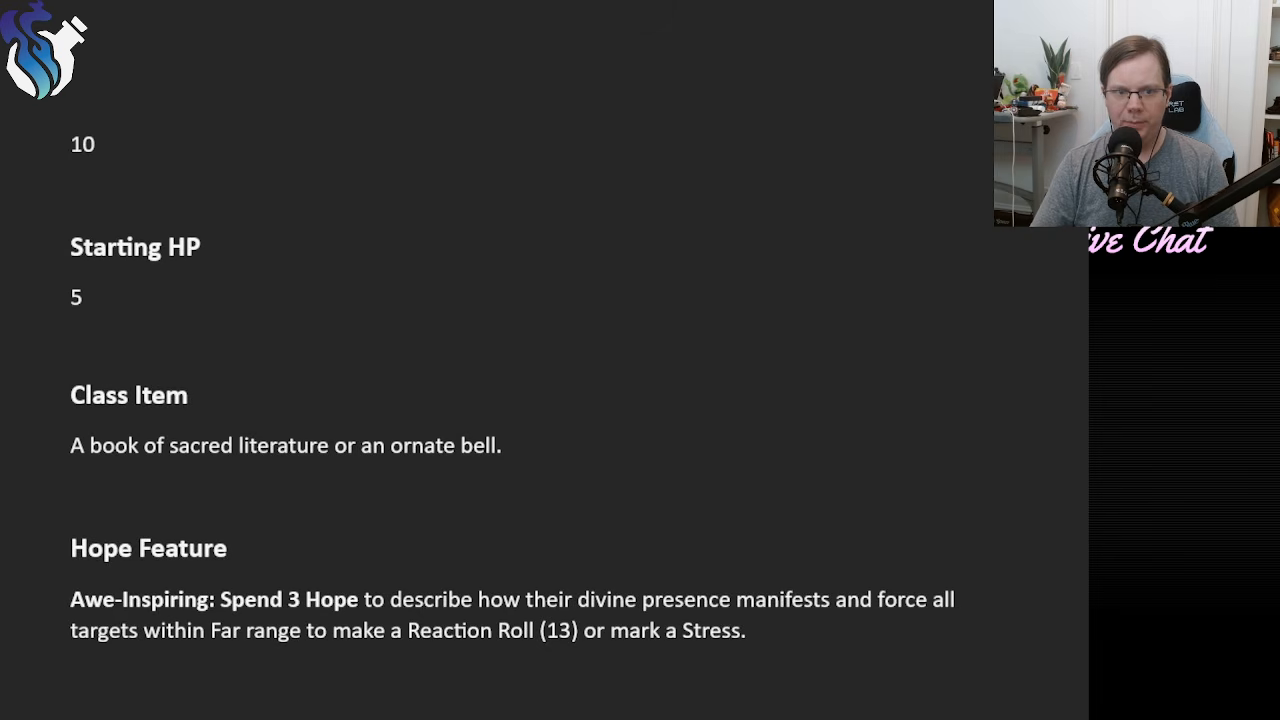
{"action": "scroll", "coordinate": [530, 372], "scroll_direction": "up", "scroll_amount": 5}
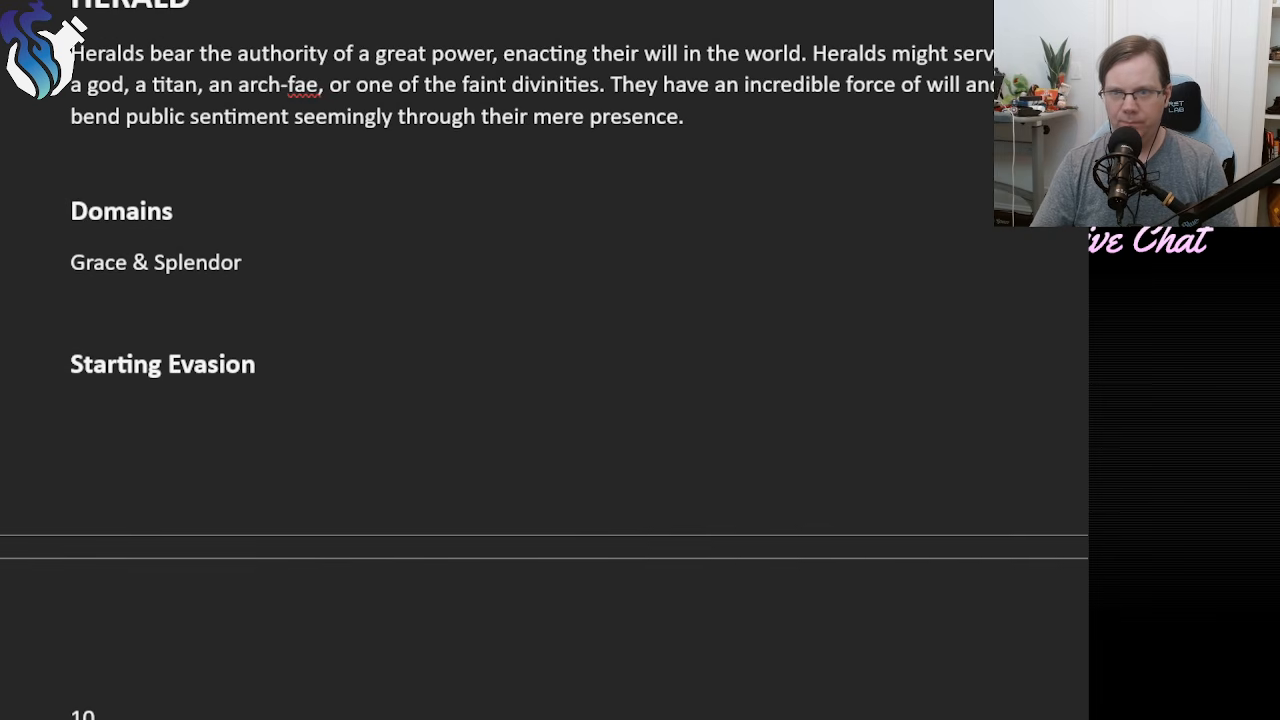
{"action": "scroll", "coordinate": [530, 372], "scroll_direction": "up", "scroll_amount": 2}
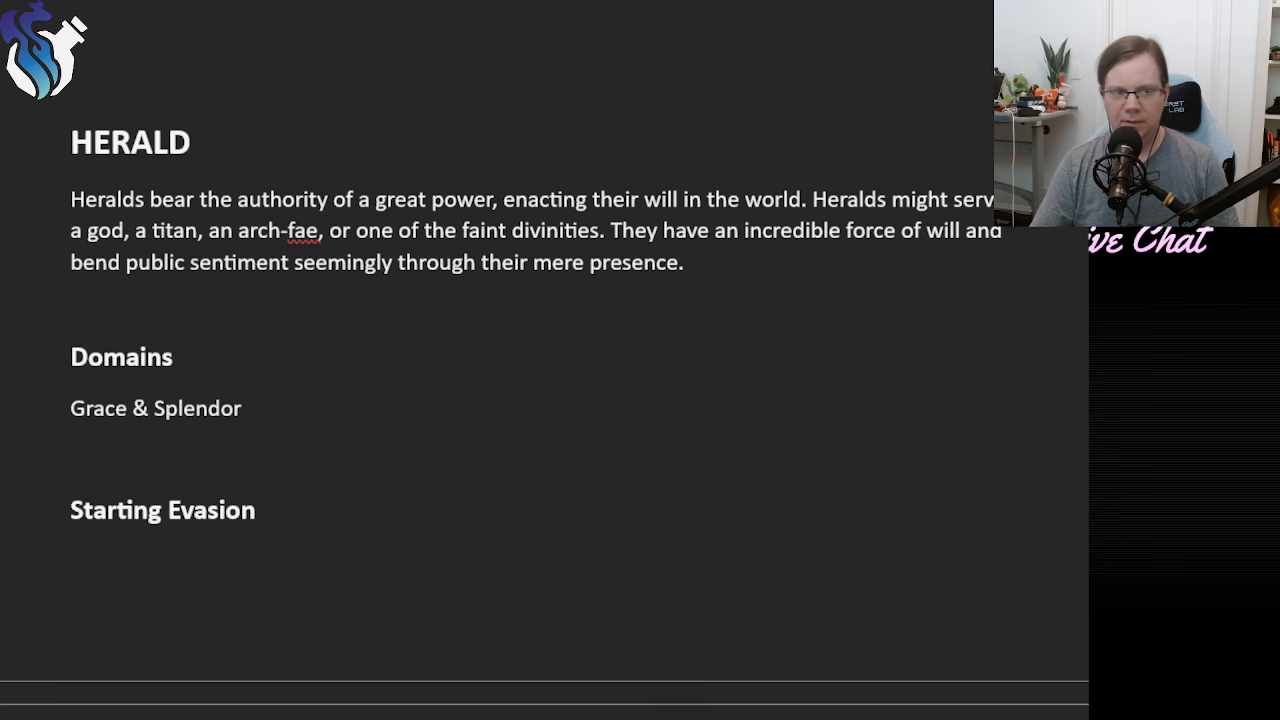